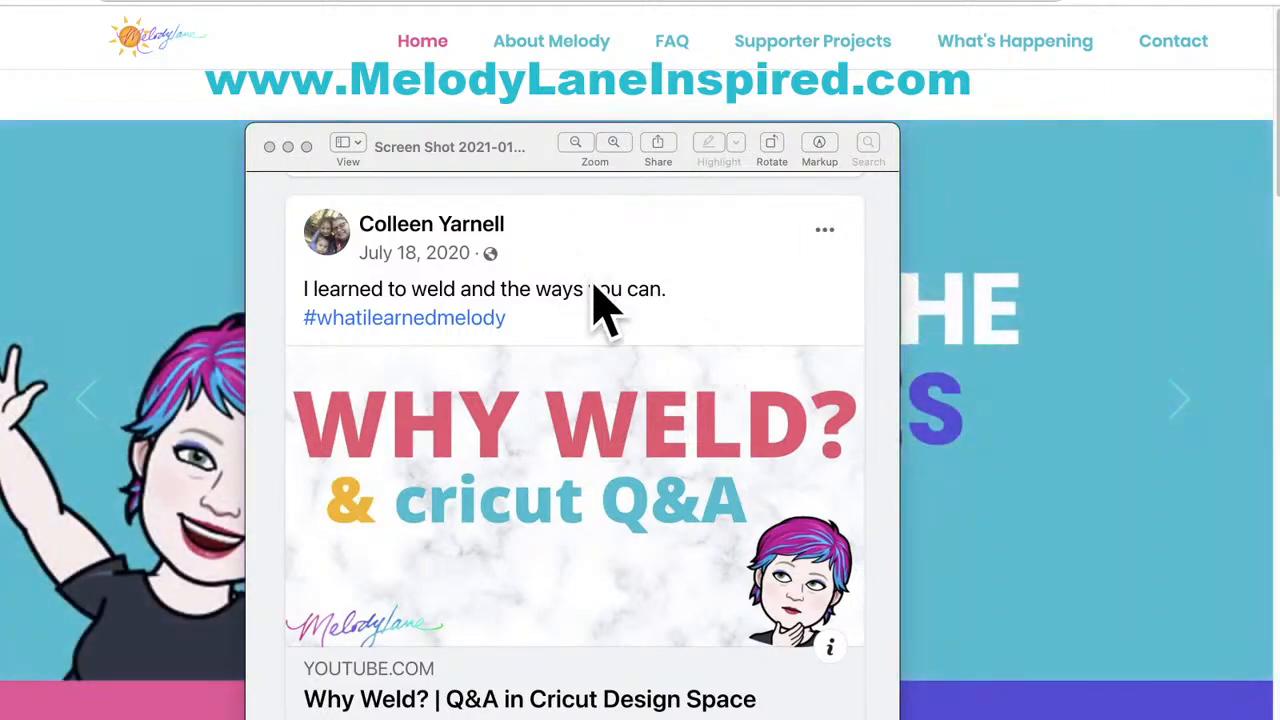
- Switch to the YouTube channel page, open the upload Pop Up Numbers with Cricut and pause its playback
left_click(165, 2)
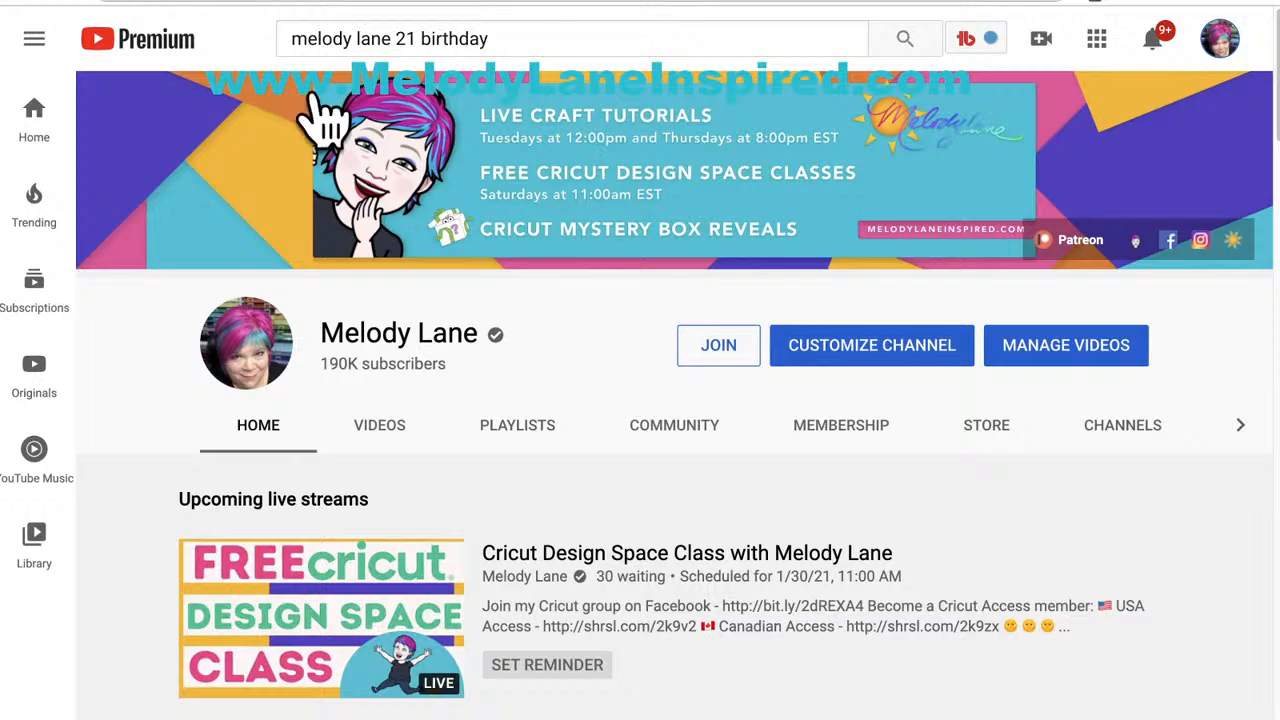
scroll(512, 410, "down", 3)
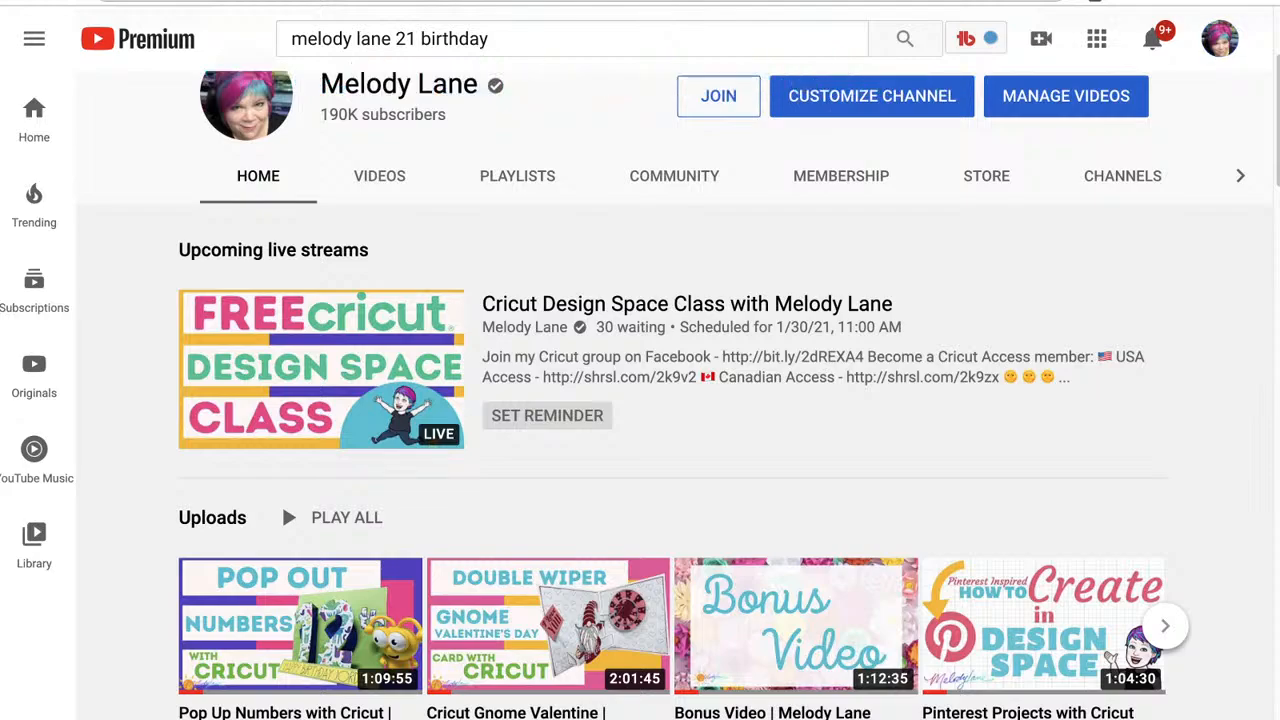
scroll(520, 457, "down", 2)
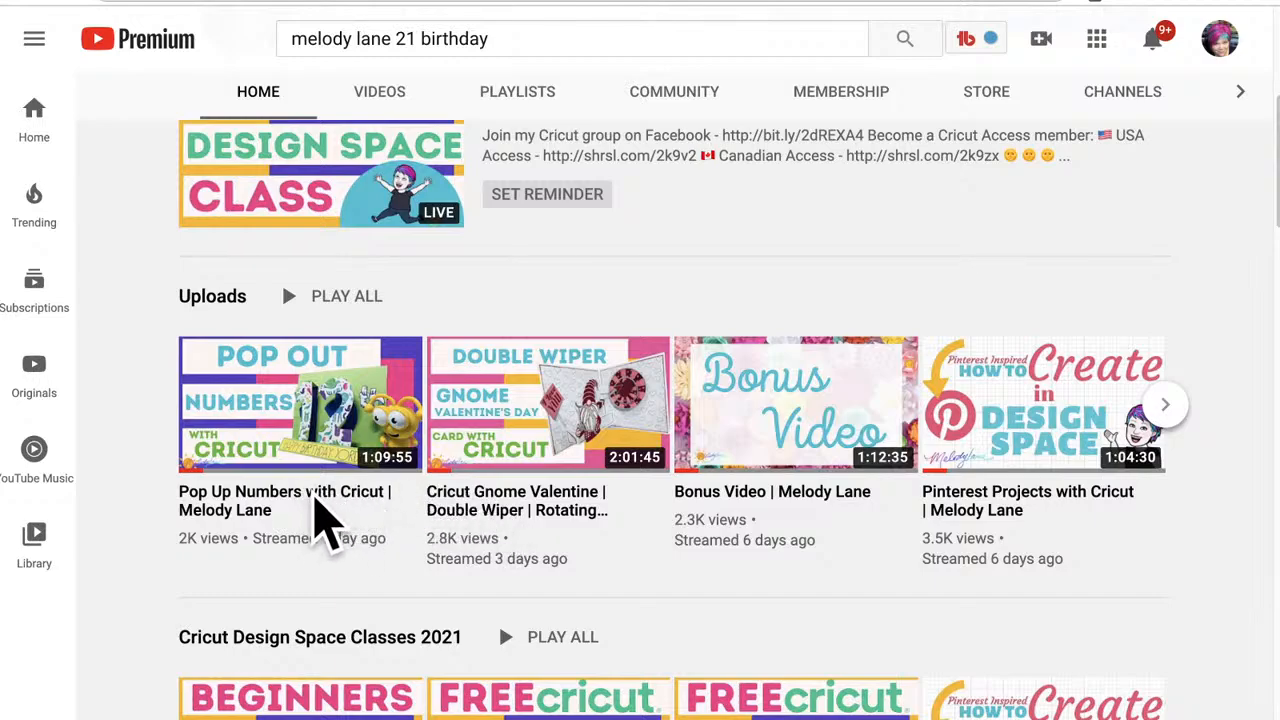
left_click(315, 495)
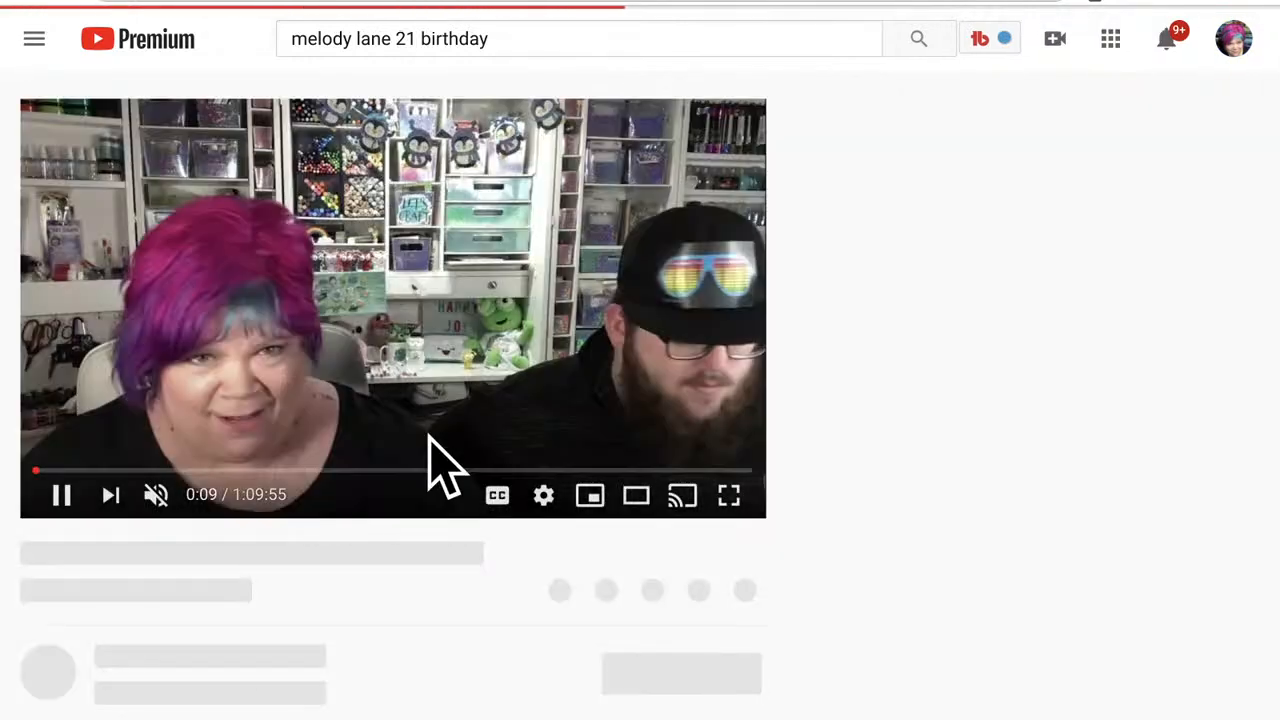
left_click(61, 493)
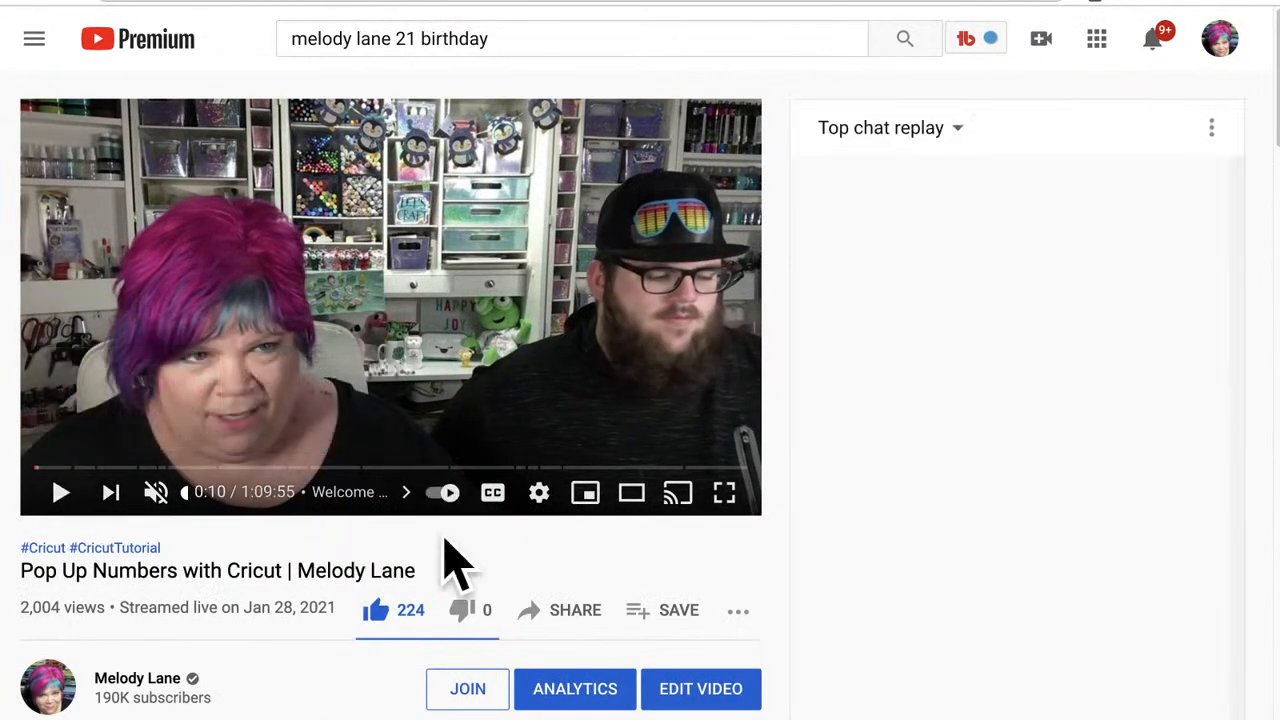
- View the video's sharing options, close them and return to the channel's home page
scroll(455, 565, "down", 2)
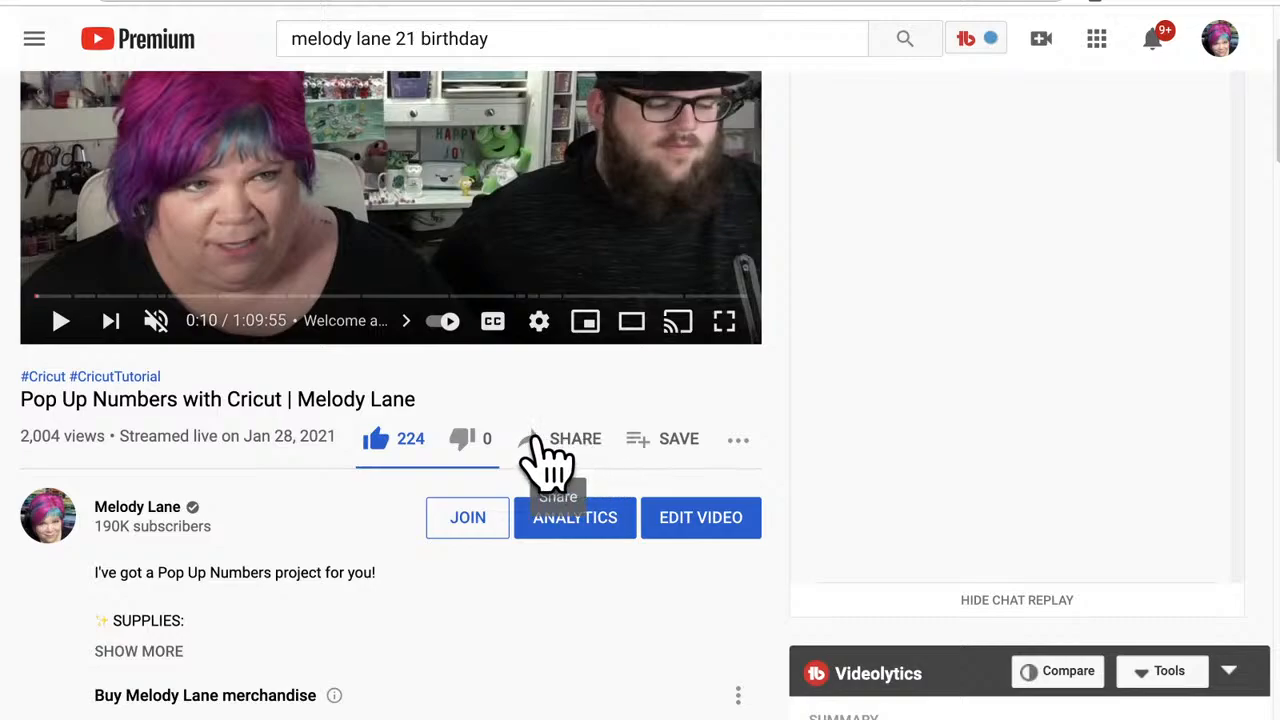
left_click(548, 440)
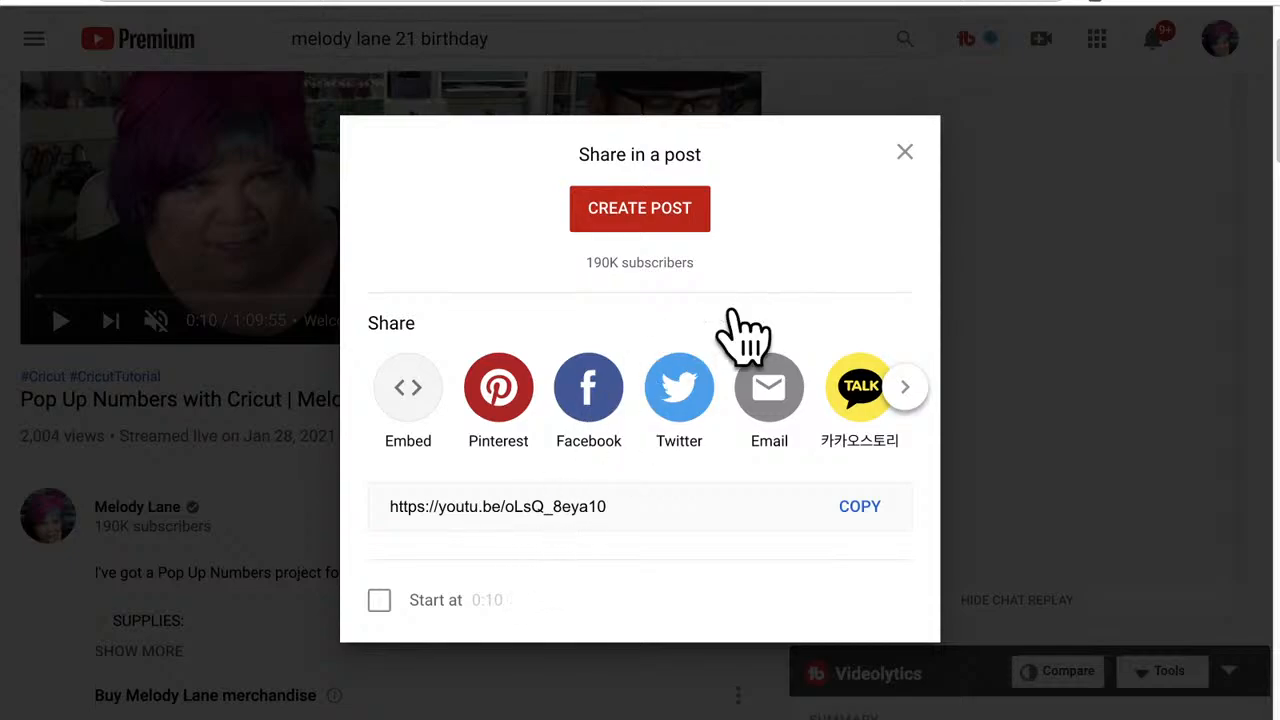
left_click(904, 152)
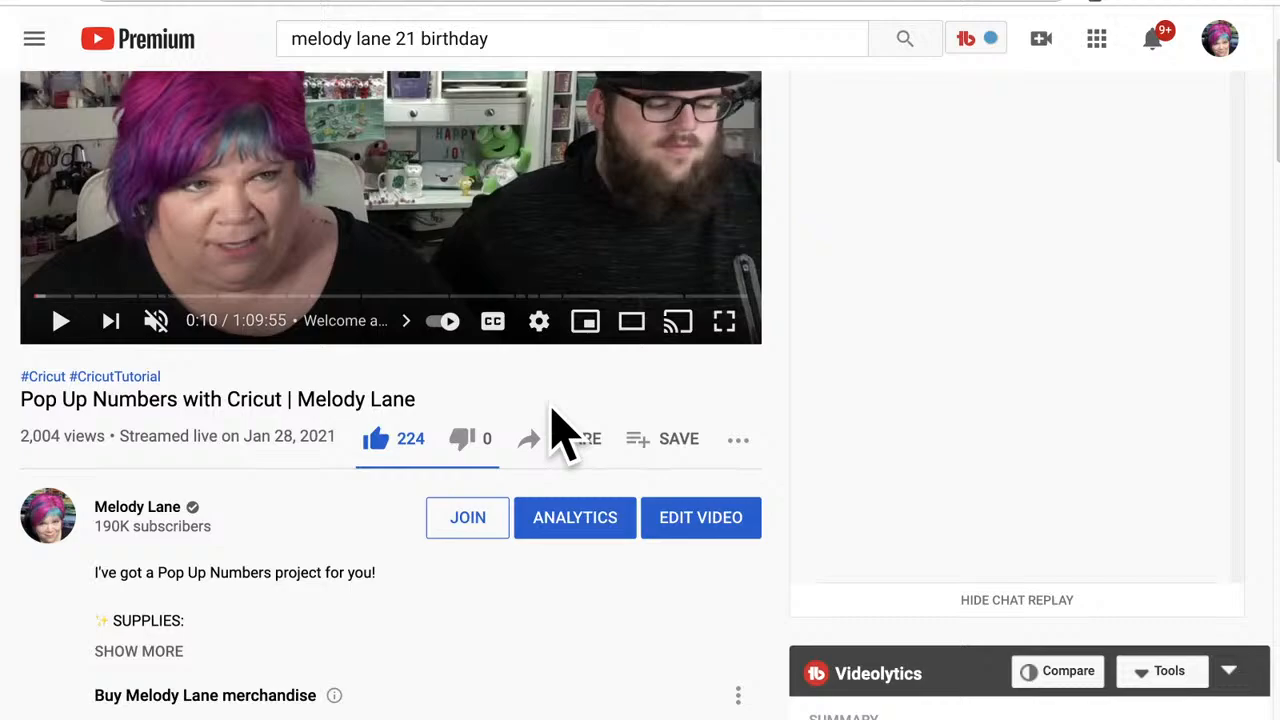
scroll(560, 430, "up", 2)
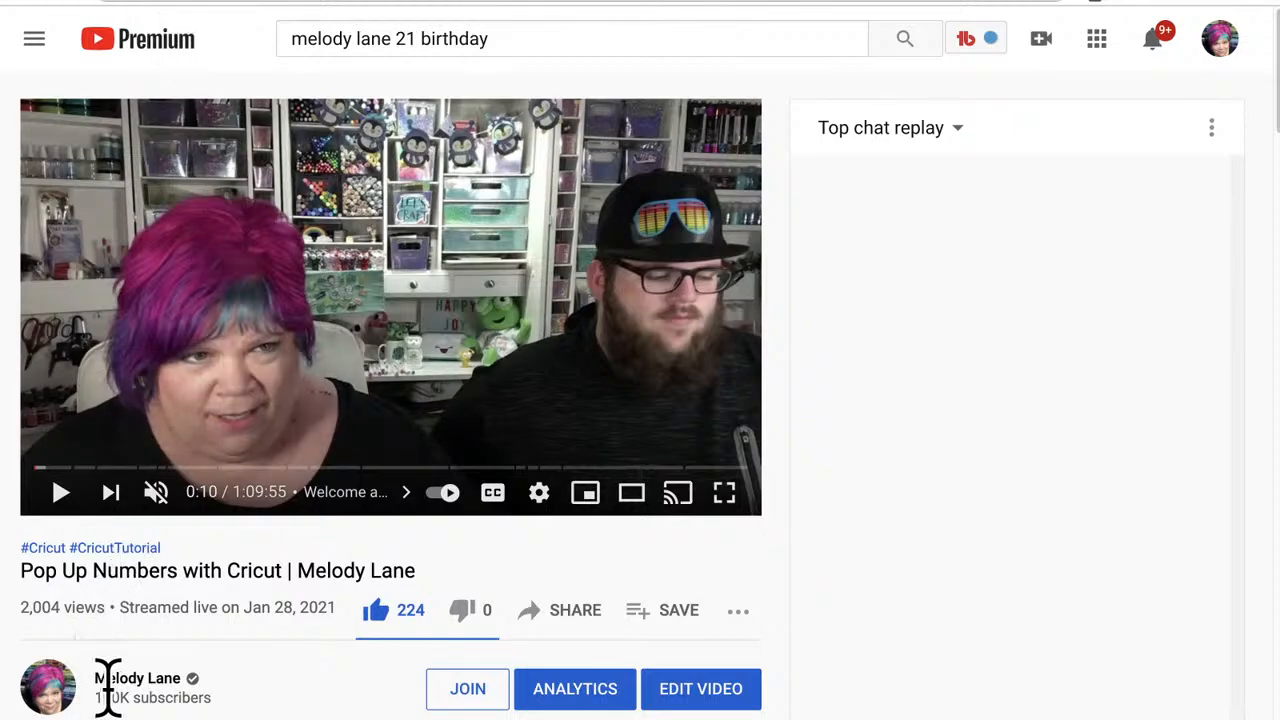
left_click(135, 680)
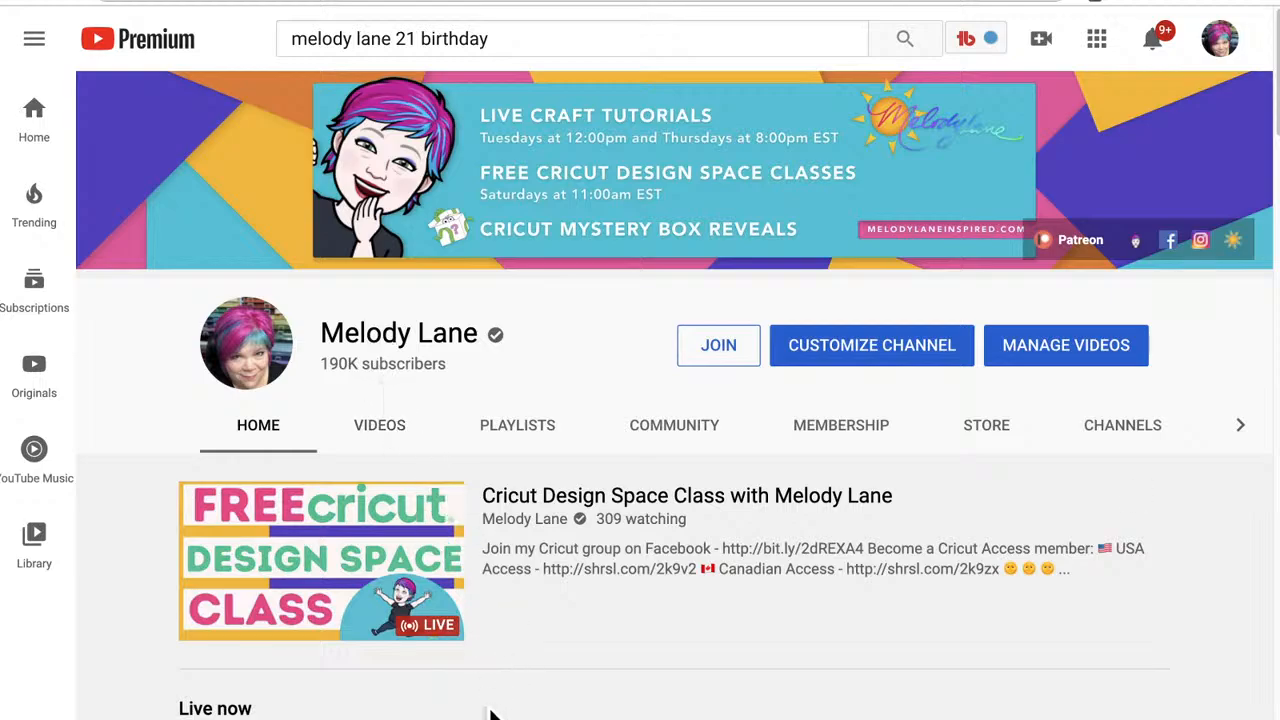
- Bring the window with the Why Weld post screenshot to the front and move it lower to uncover the channel banner
key("super+Tab")
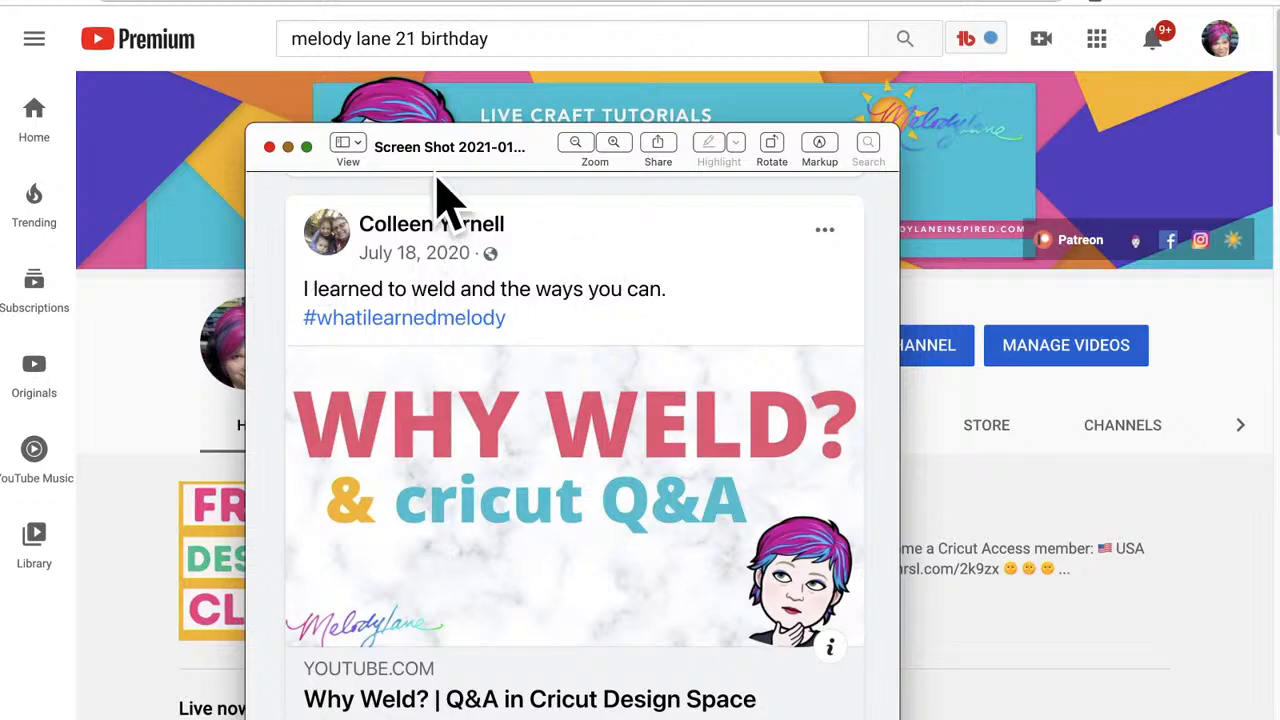
left_click_drag(411, 134, 411, 142)
left_click(414, 134)
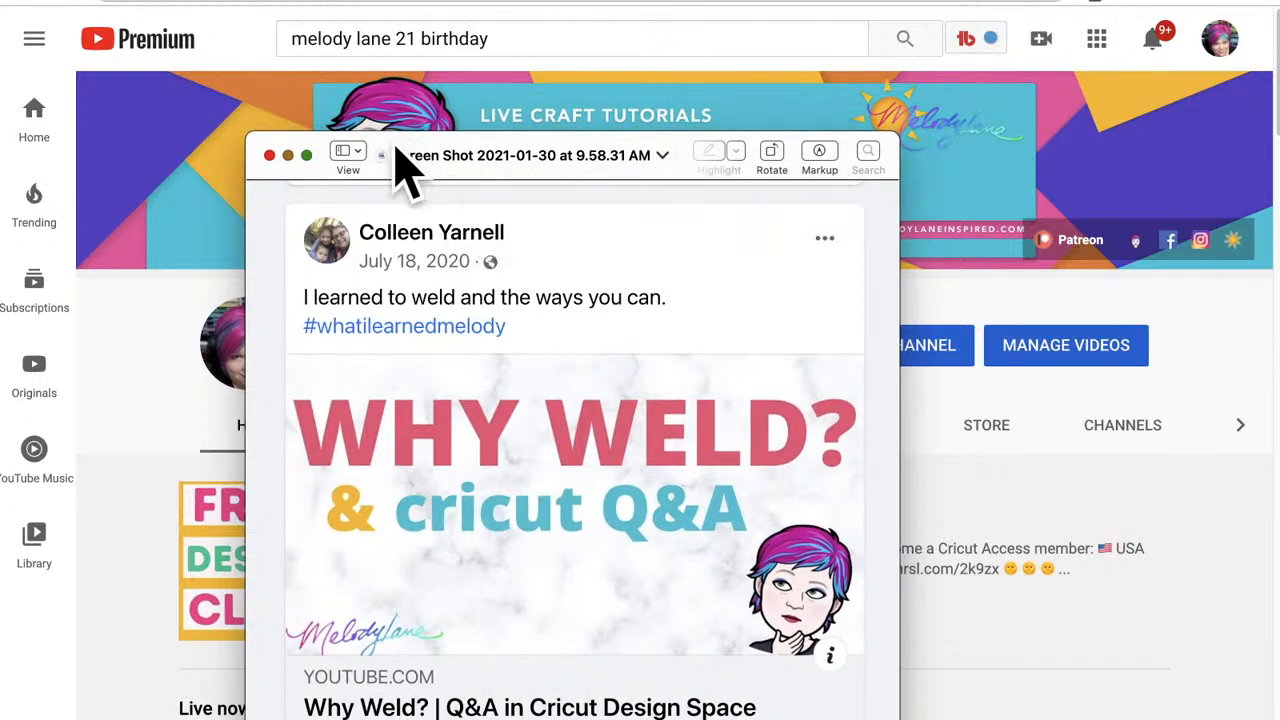
left_click_drag(275, 170, 280, 375)
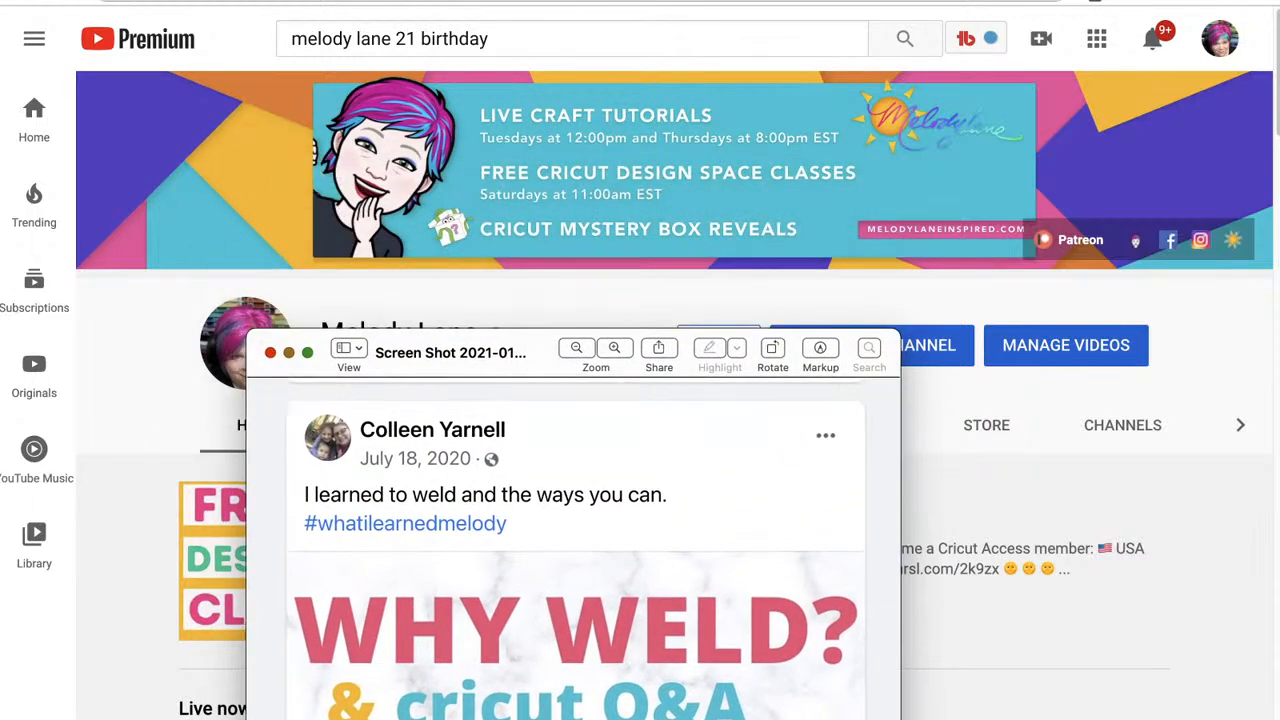
- Switch to Cricut Design Space and start a new project from the home page, replacing the unsaved one on the canvas
key("super+Tab")
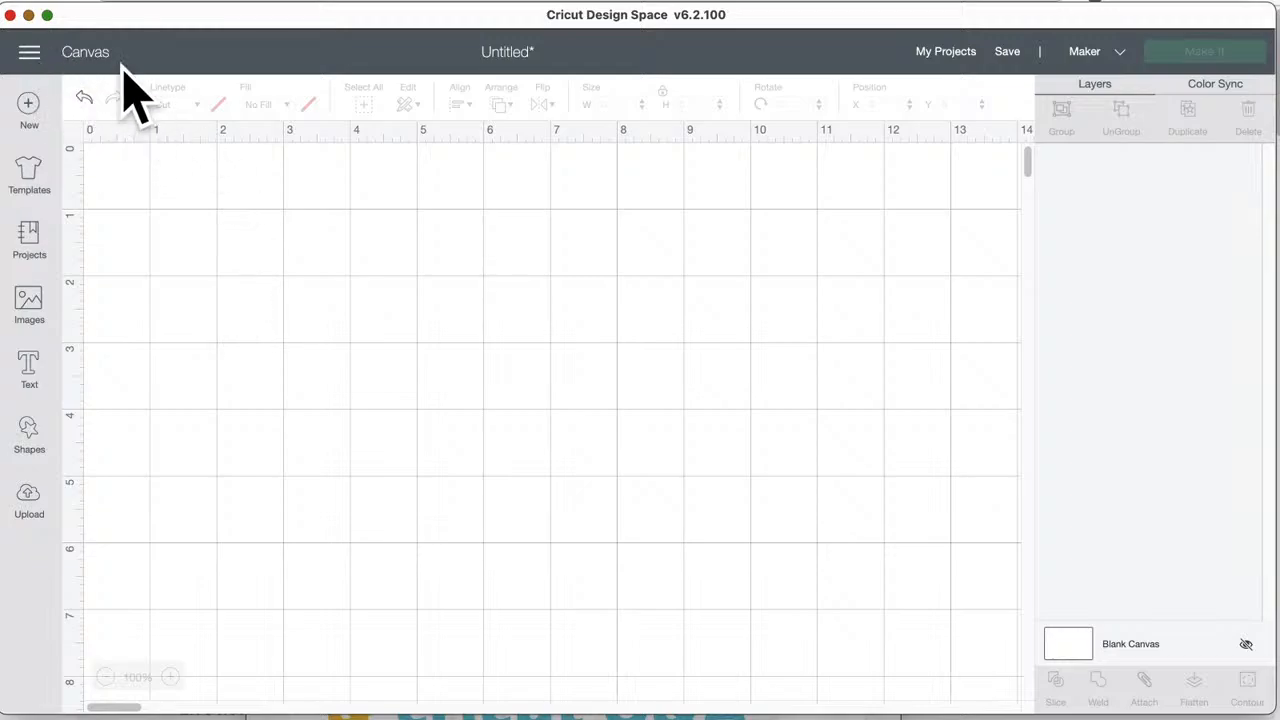
left_click(27, 51)
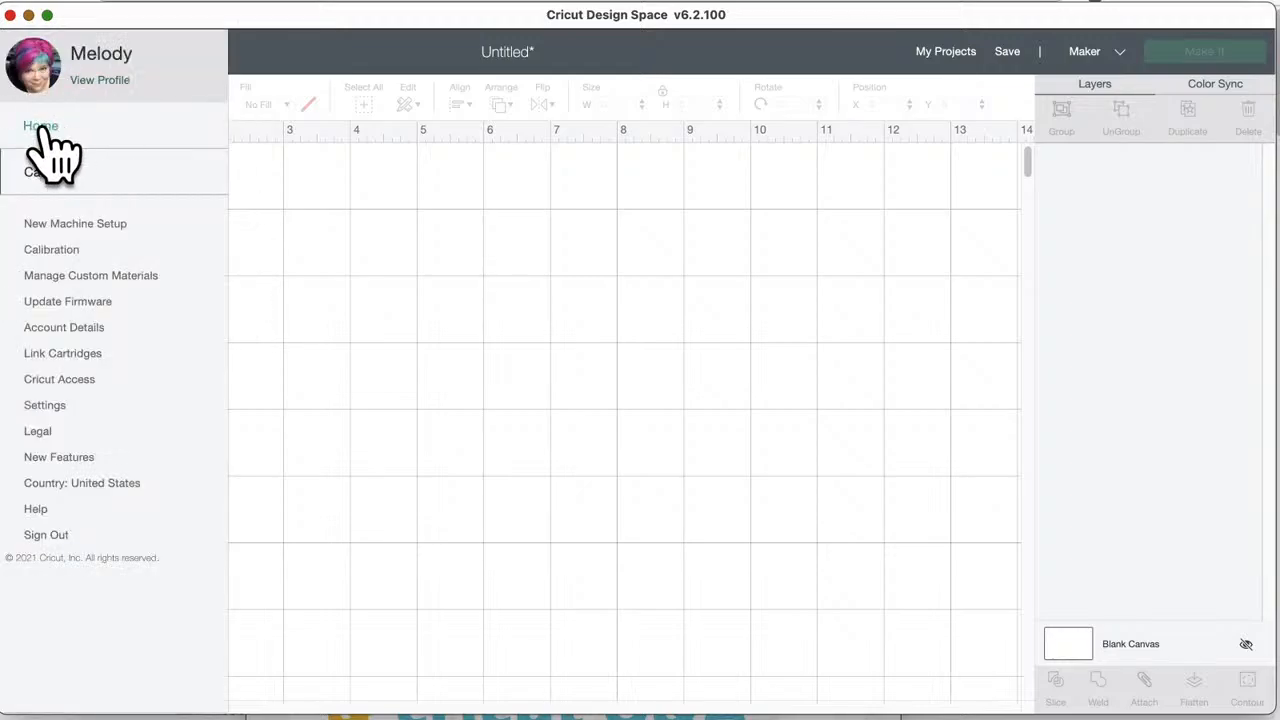
left_click(40, 125)
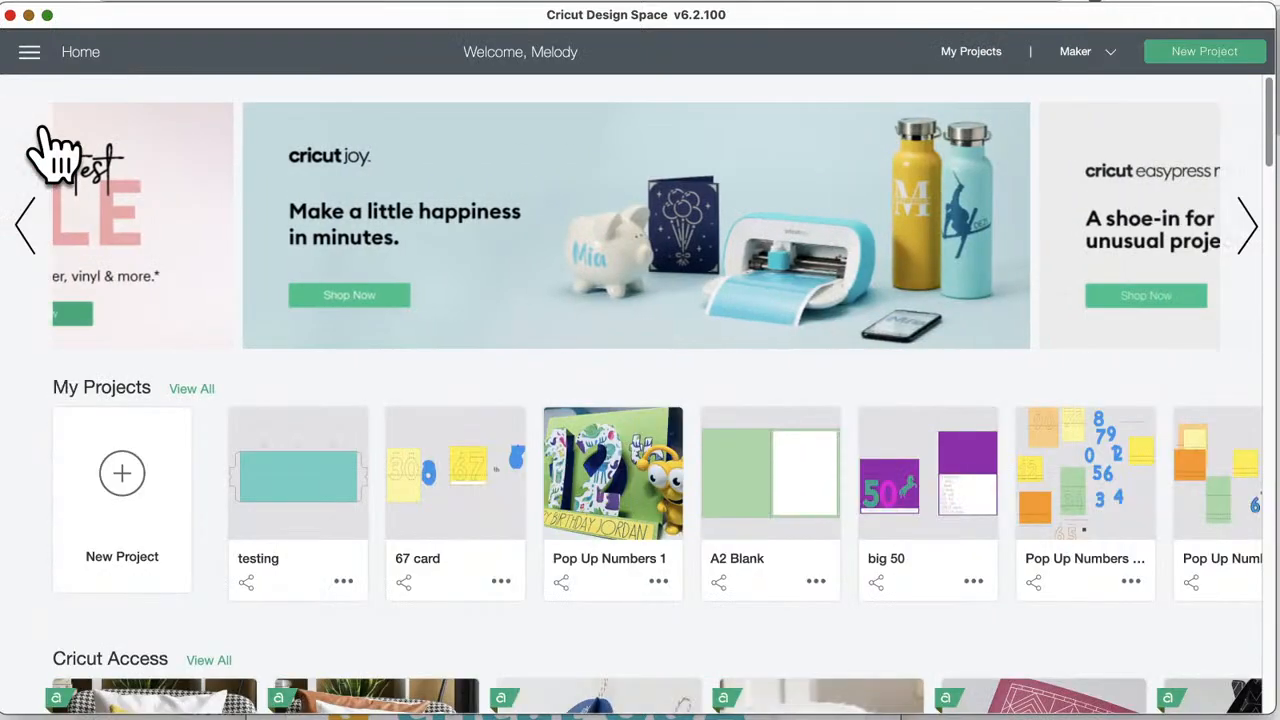
scroll(190, 210, "down", 10)
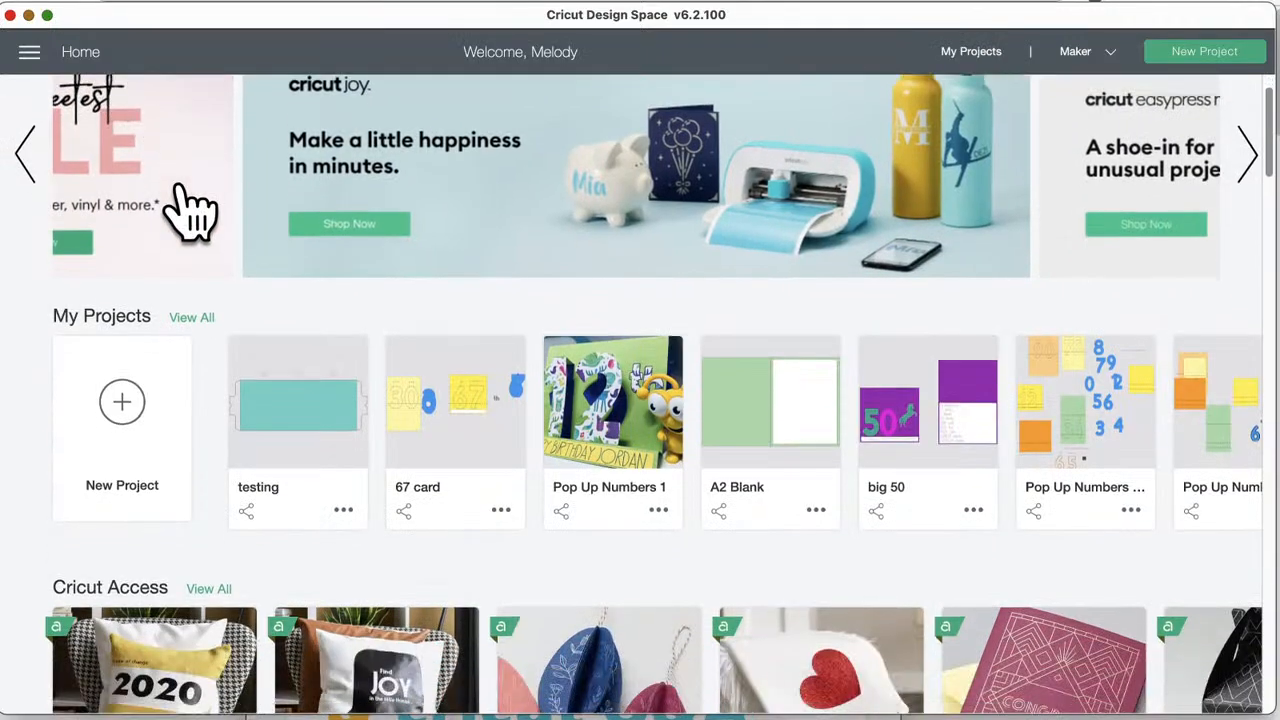
scroll(190, 210, "up", 10)
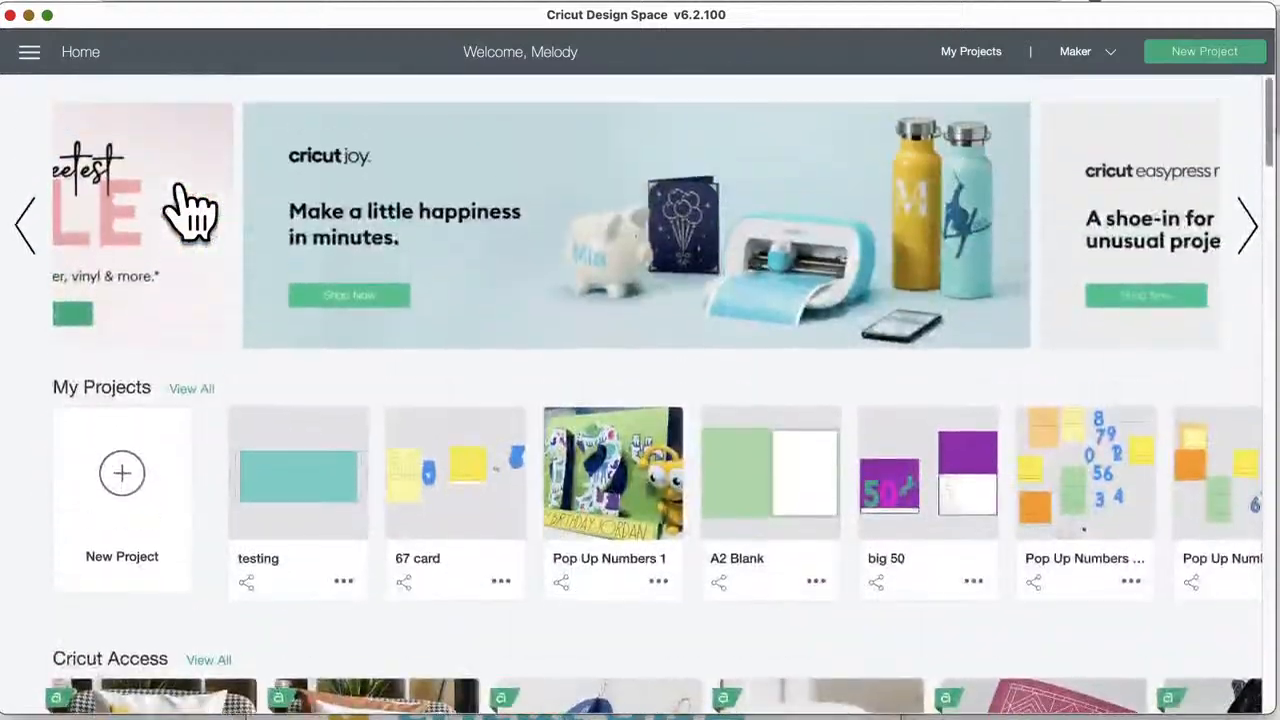
left_click(128, 470)
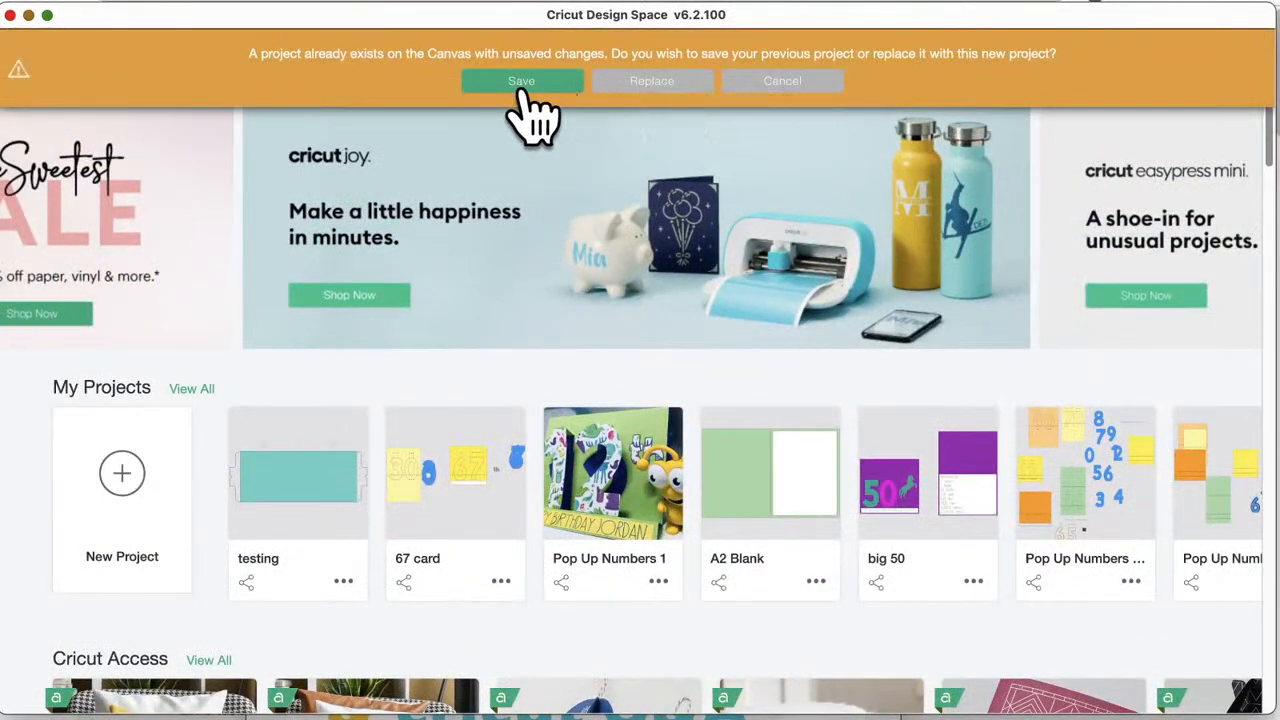
left_click(655, 85)
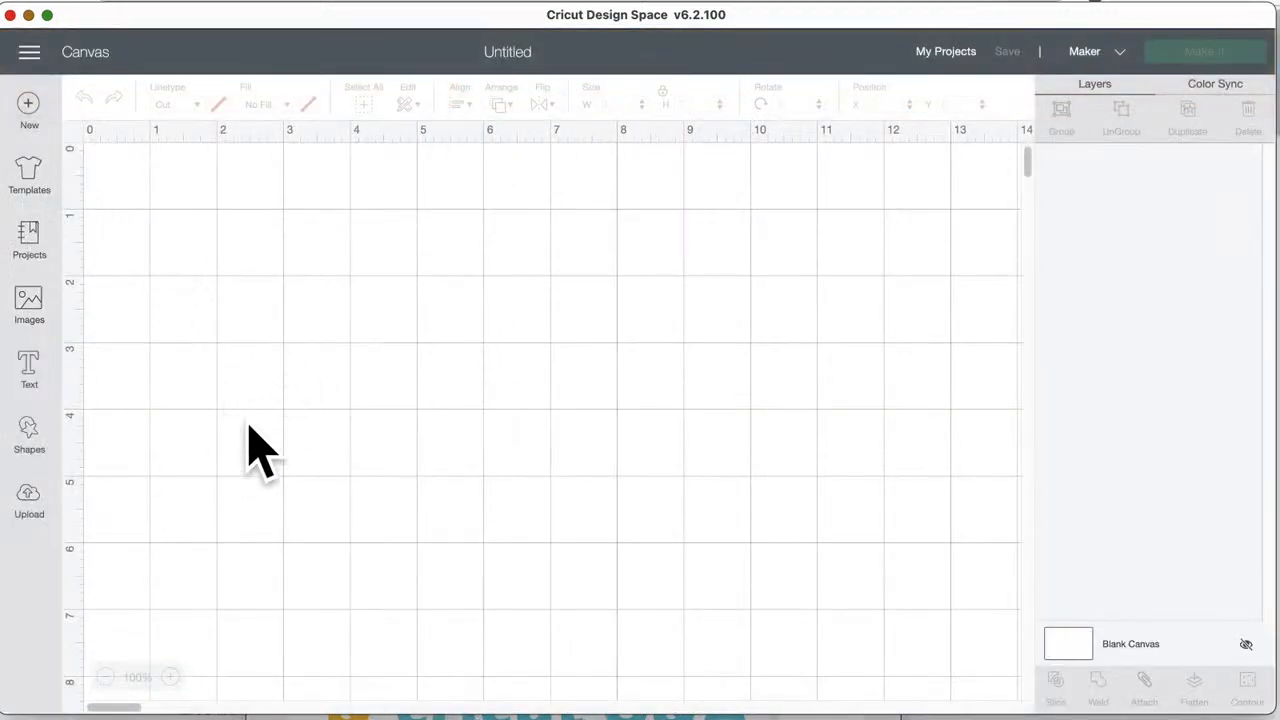
- Open the image library and examine the image sets, including the Disney sets and their purchase status or price
left_click(29, 303)
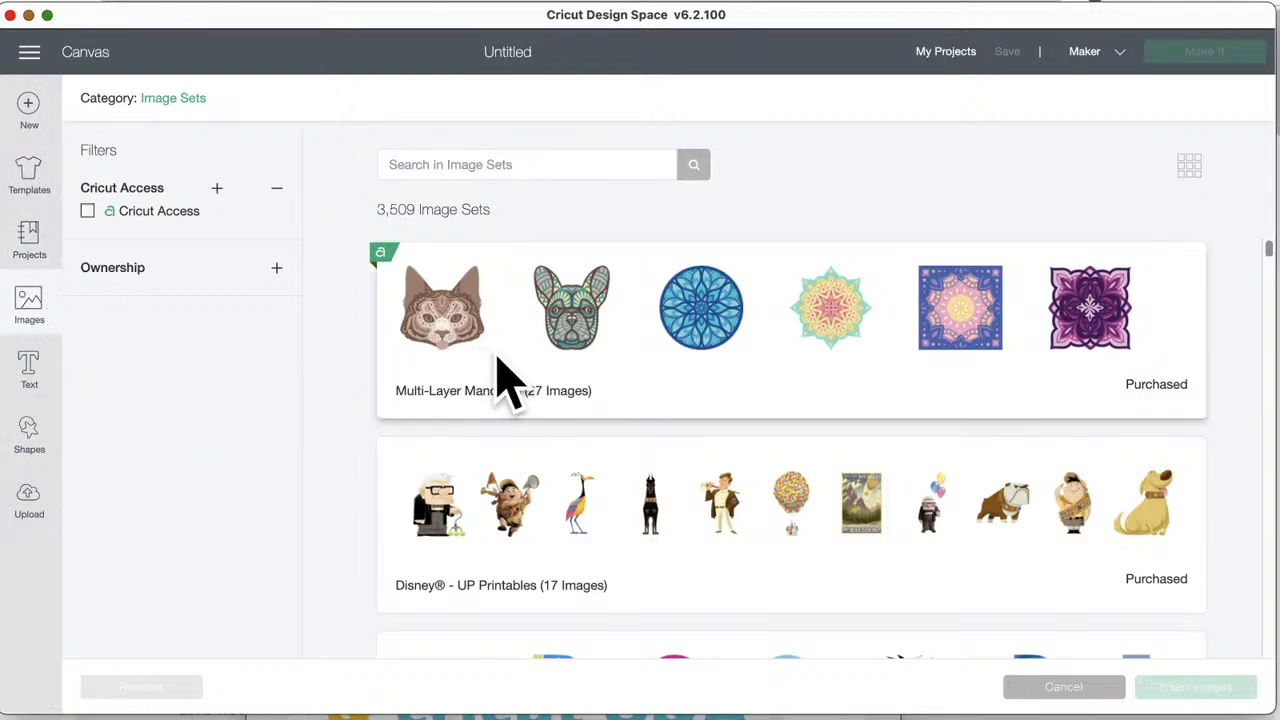
scroll(500, 375, "down", 1)
scroll(500, 375, "up", 1)
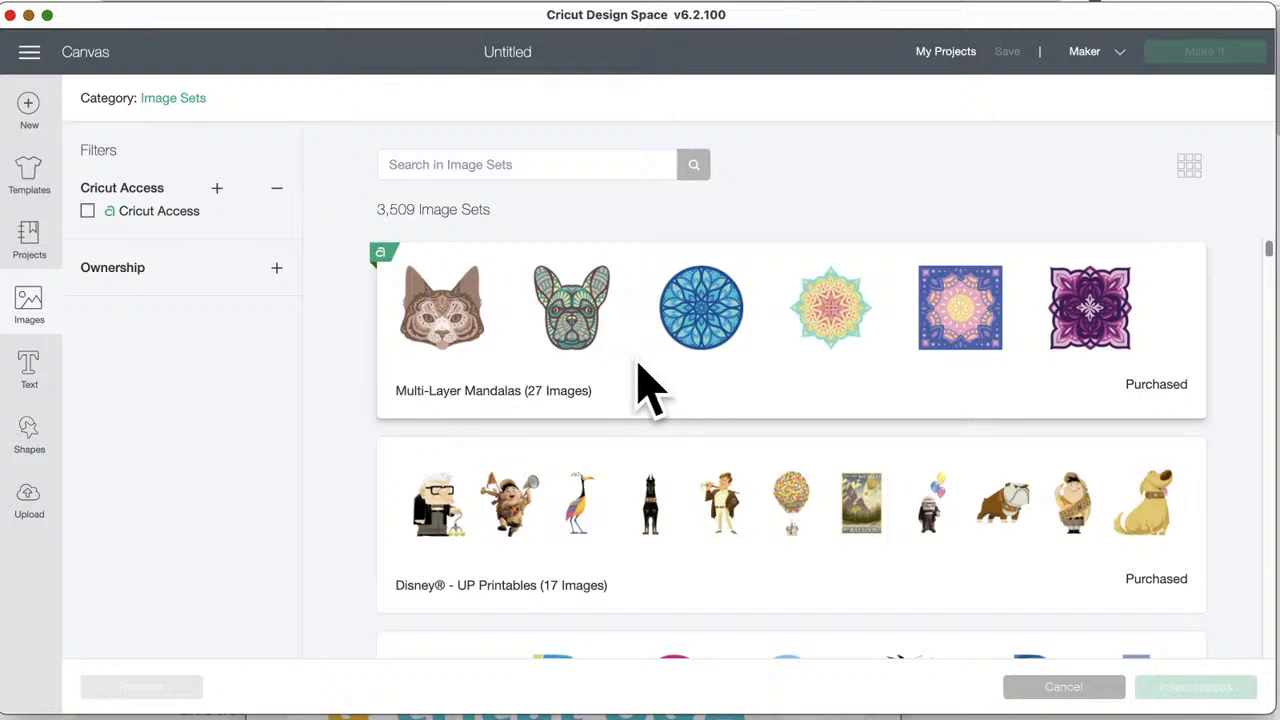
scroll(645, 390, "down", 1)
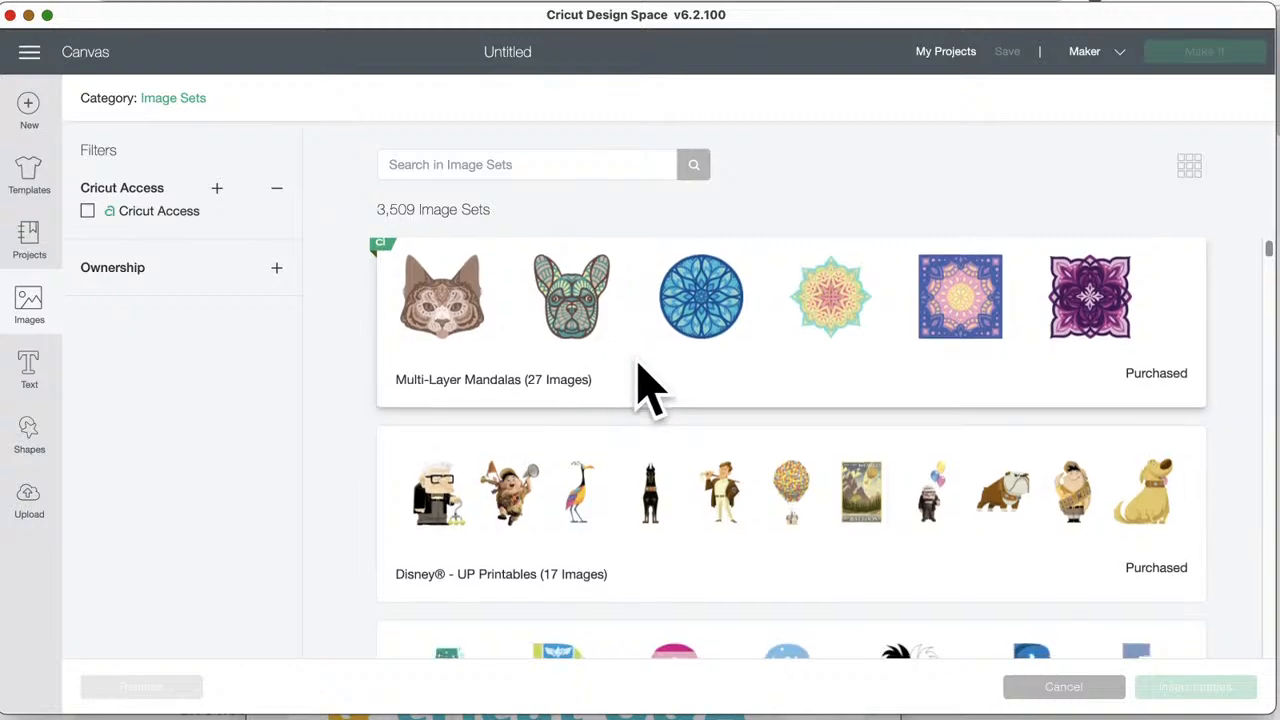
scroll(648, 388, "down", 2)
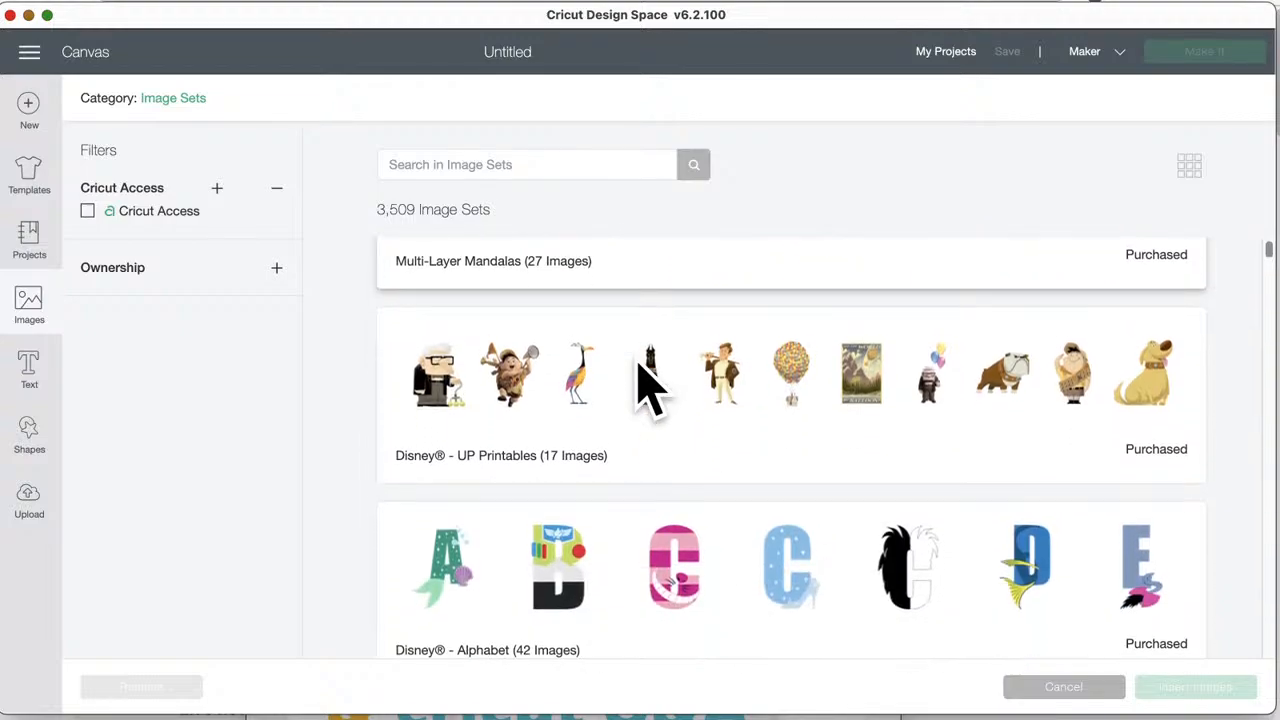
scroll(648, 388, "down", 10)
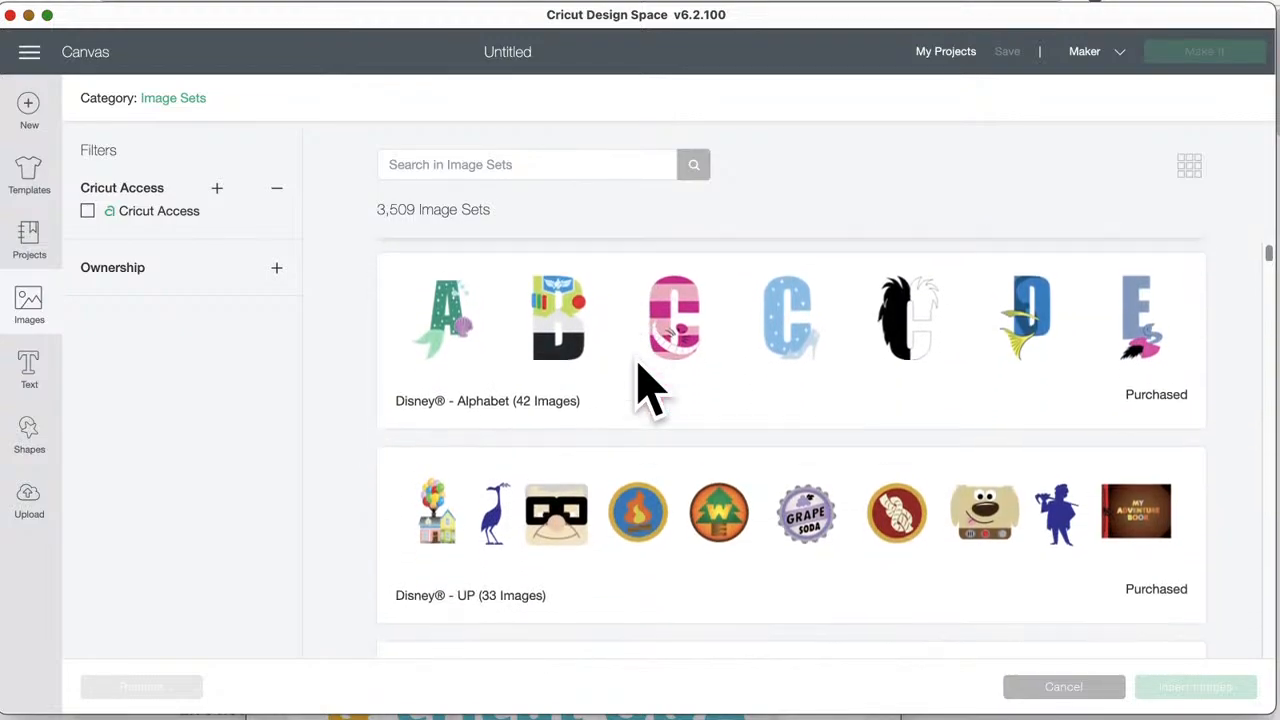
scroll(648, 388, "down", 6)
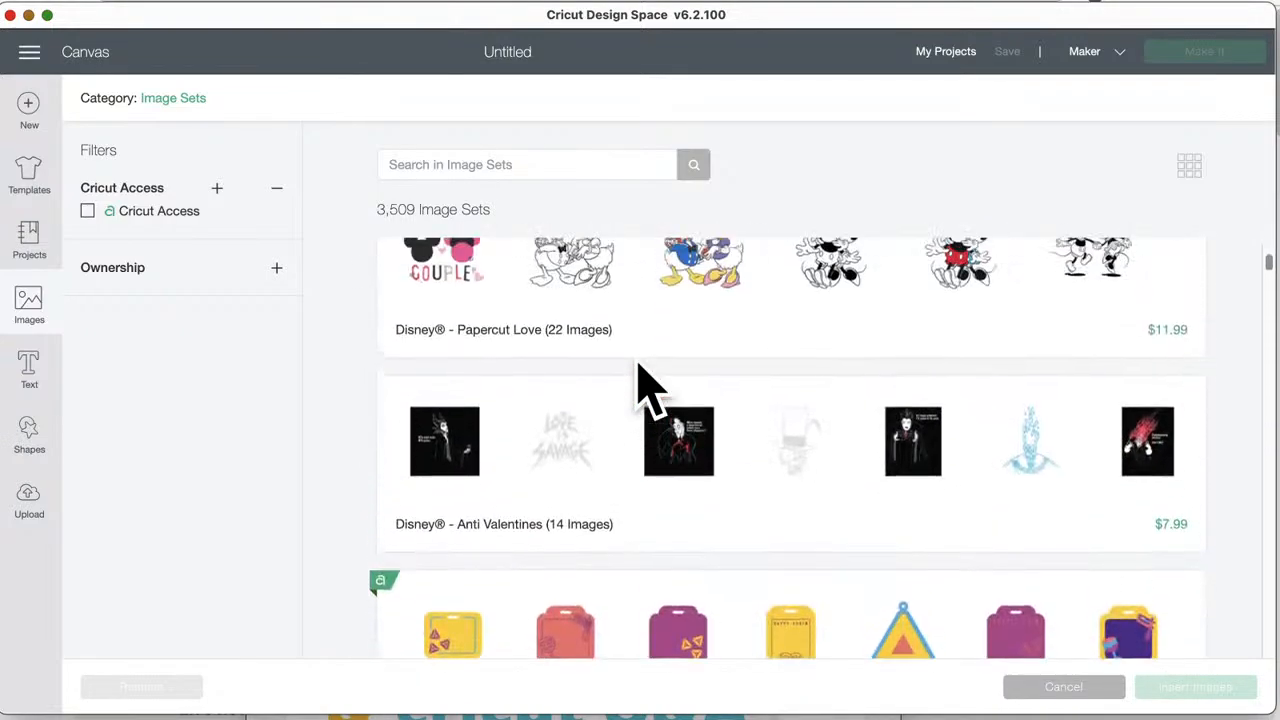
scroll(648, 388, "up", 8)
scroll(680, 337, "up", 5)
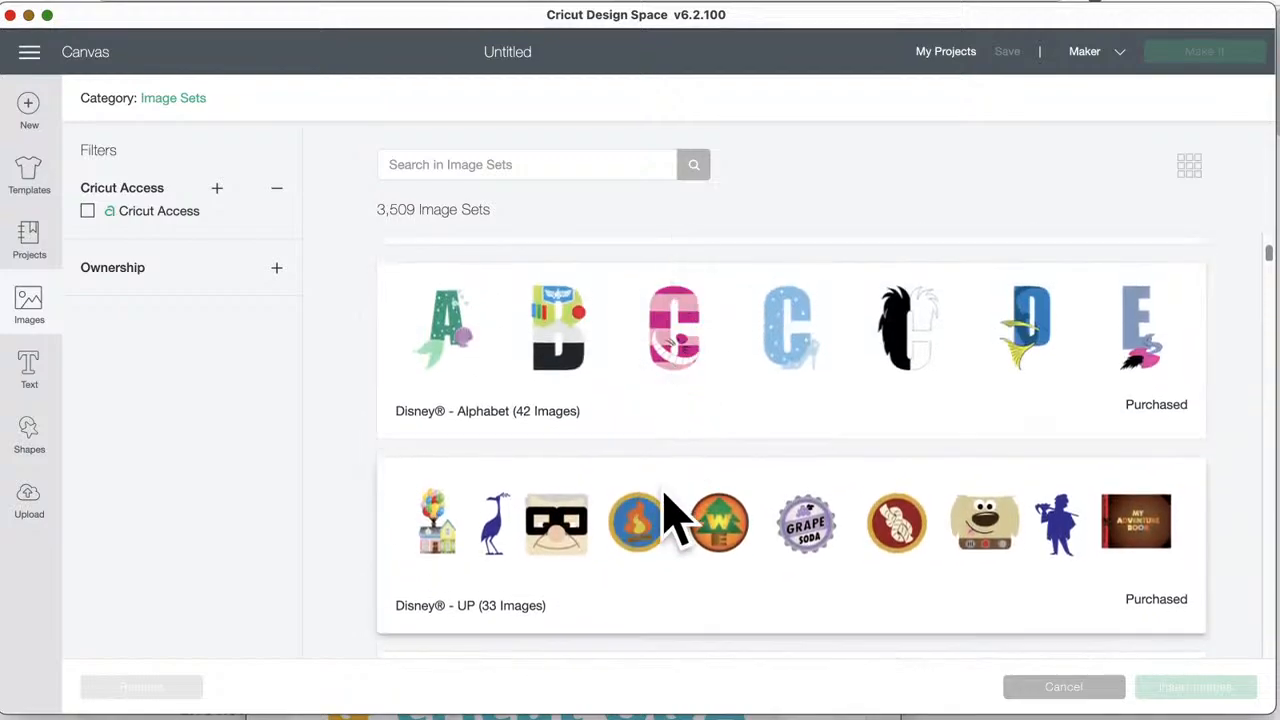
scroll(670, 515, "down", 9)
scroll(666, 513, "down", 6)
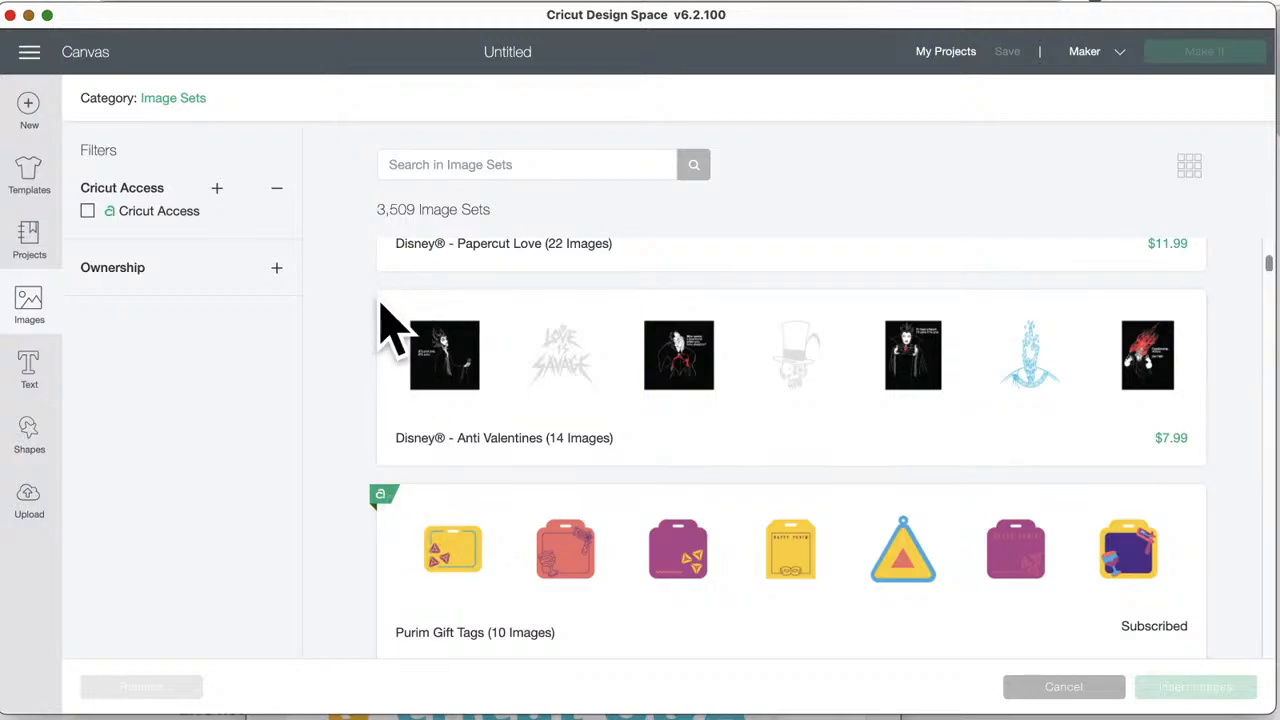
- Open the Disney - Anti Valentines image set, dismiss its purchase confirmation and look through its images
left_click(1172, 440)
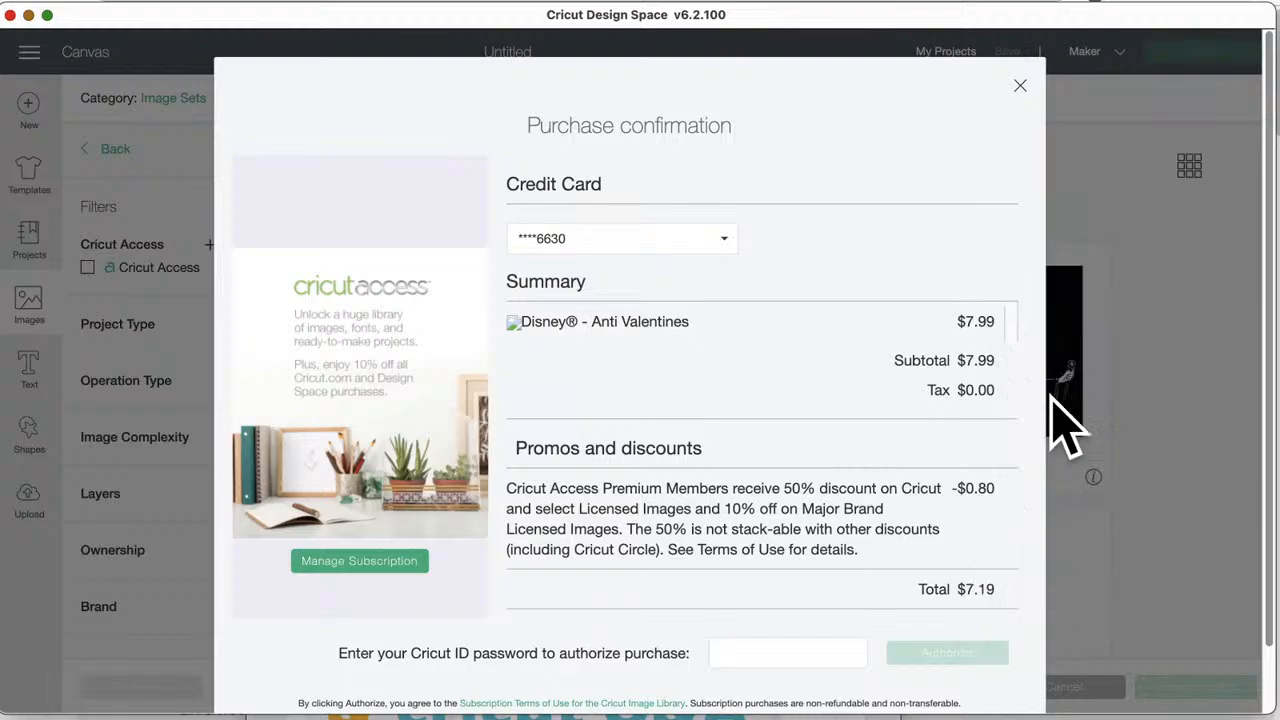
left_click(1020, 86)
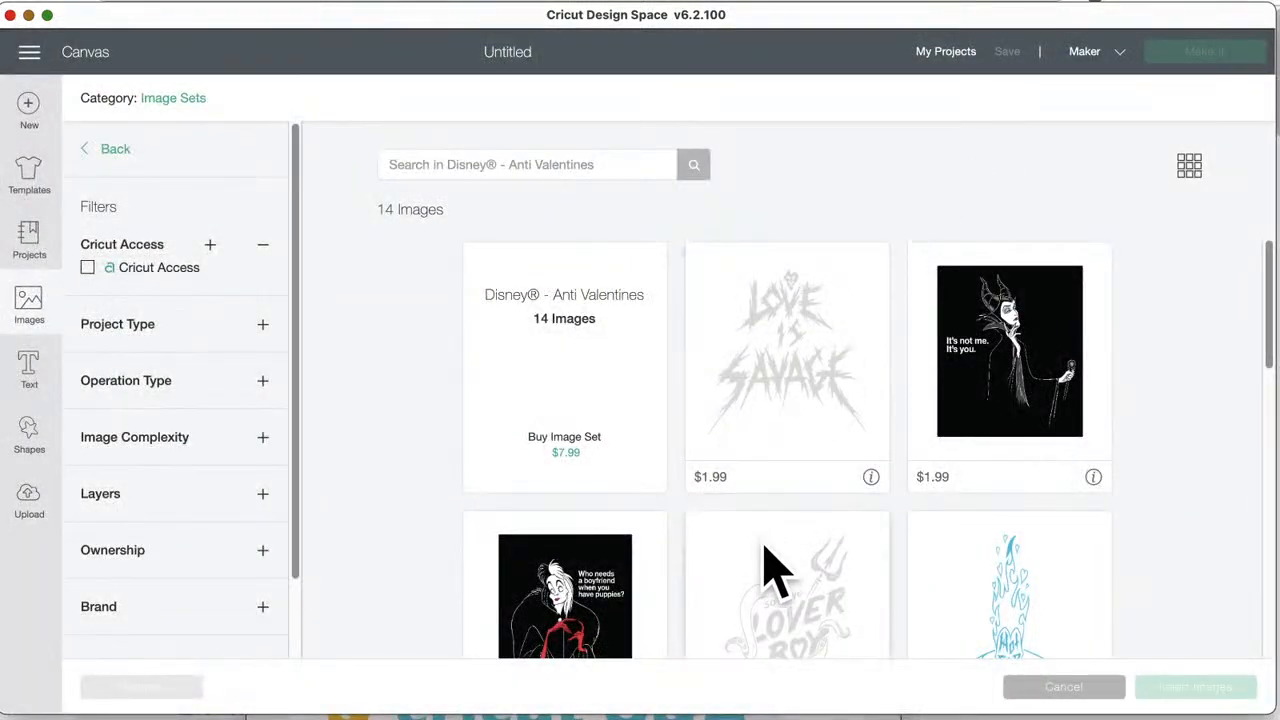
scroll(790, 530, "down", 3)
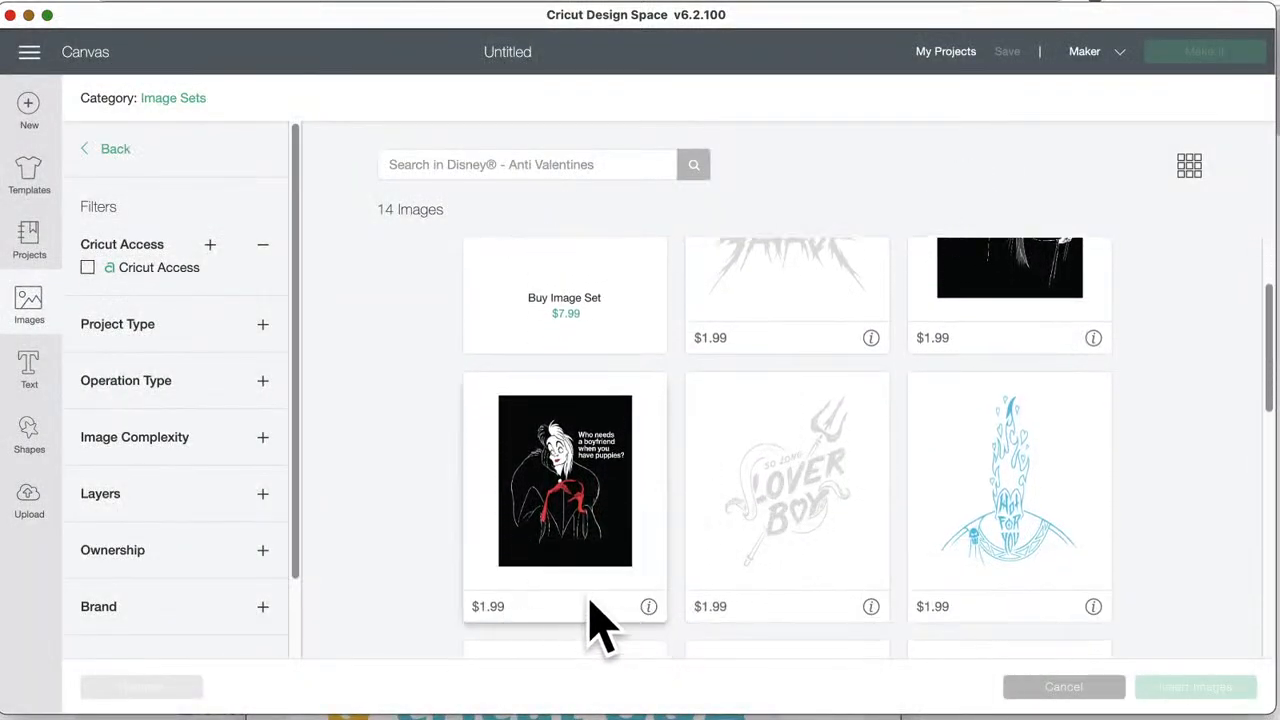
scroll(748, 582, "down", 3)
scroll(744, 570, "down", 6)
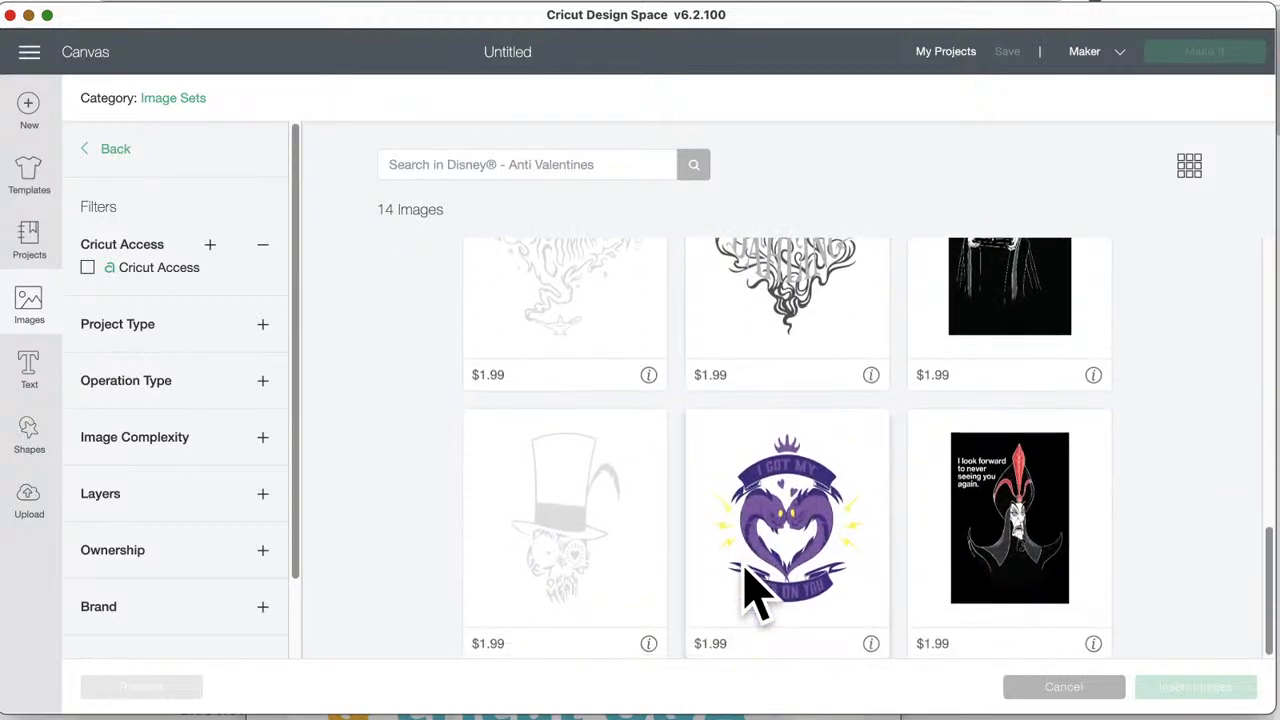
scroll(750, 530, "up", 6)
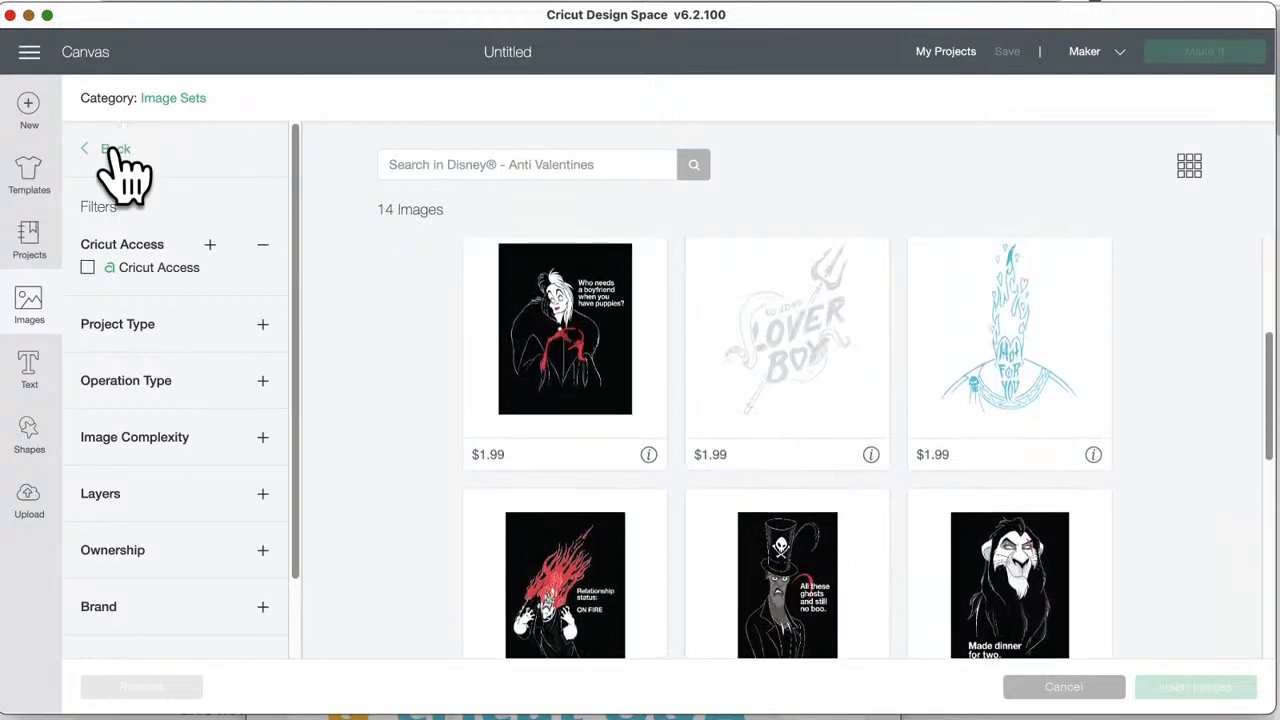
- Return to the list of all image sets and browse past the Disney sets to Purim Gift Tags
left_click(112, 150)
scroll(643, 514, "down", 5)
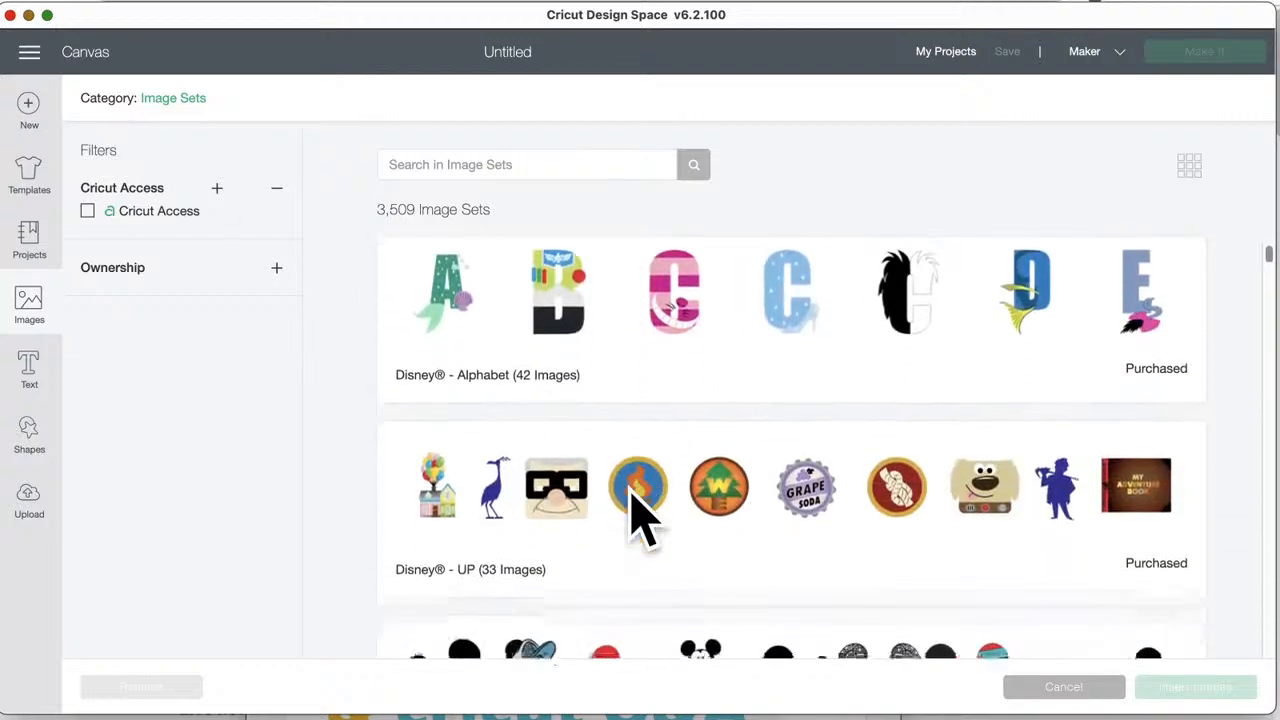
scroll(640, 515, "down", 10)
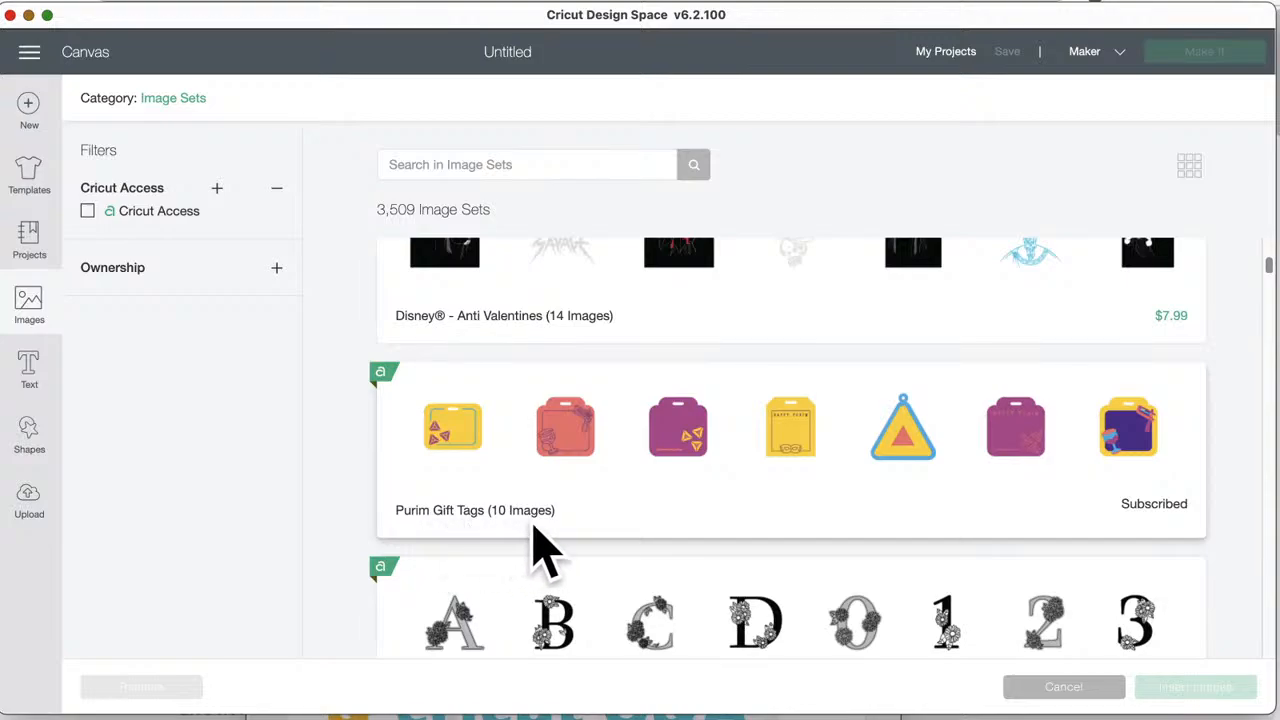
- Open the Flower Alphabet image set and look through its floral letters and numbers, including the draw versions
scroll(585, 550, "down", 3)
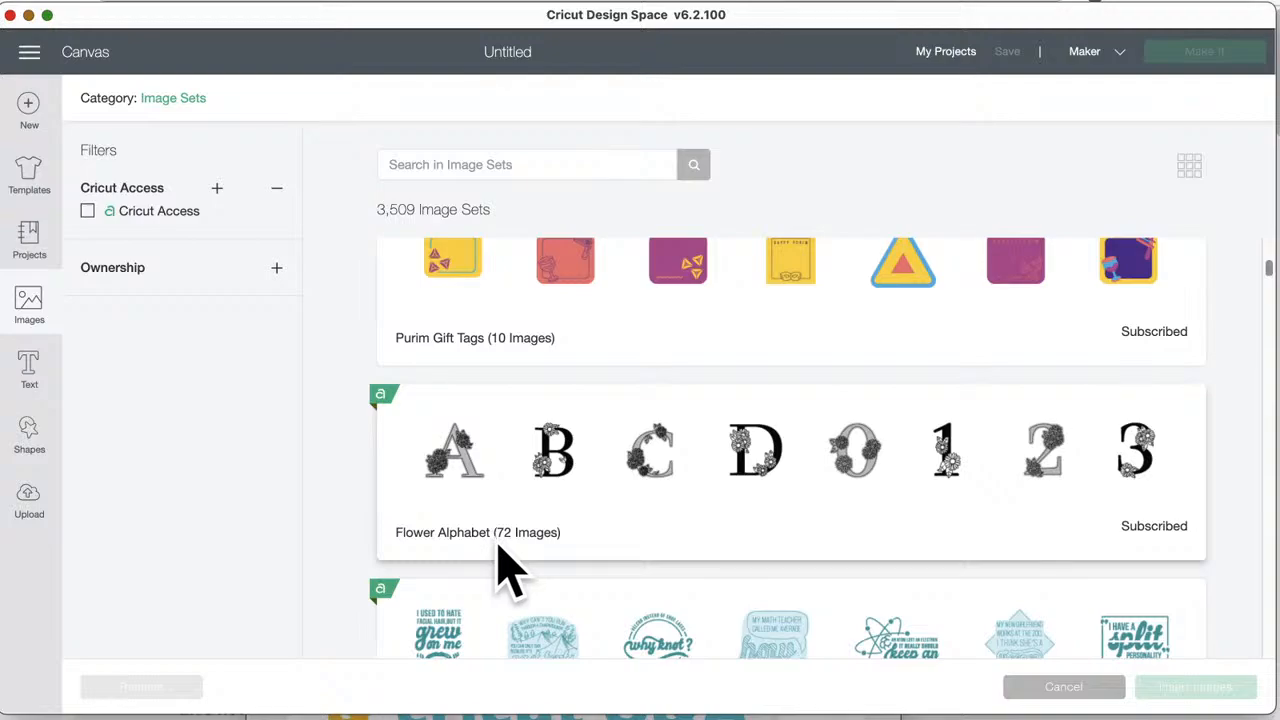
left_click(566, 482)
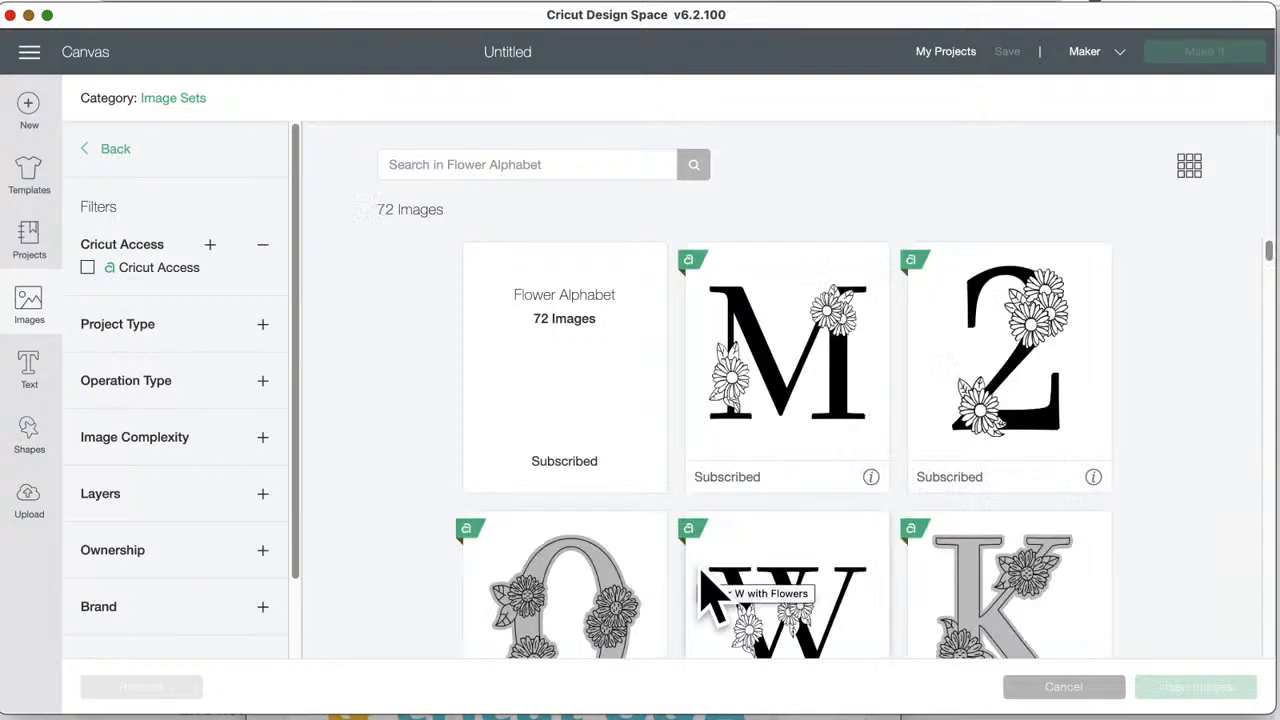
scroll(705, 585, "down", 2)
scroll(700, 595, "down", 1)
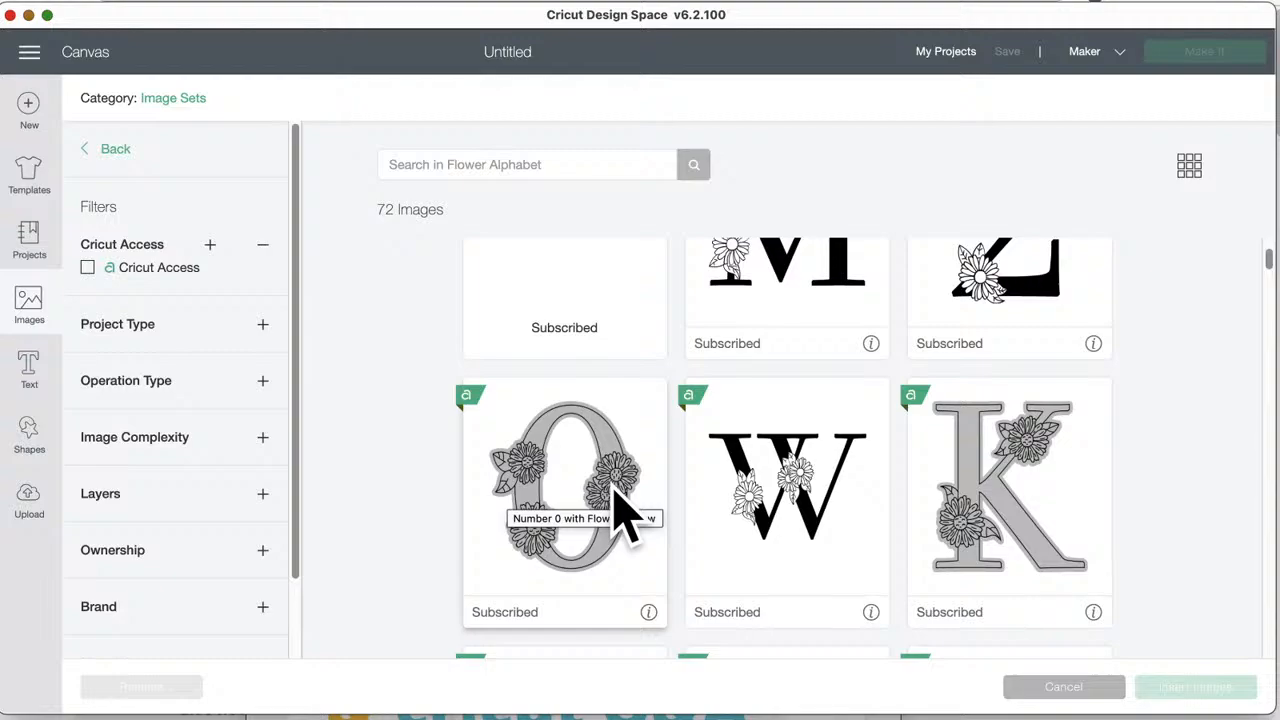
scroll(620, 510, "up", 3)
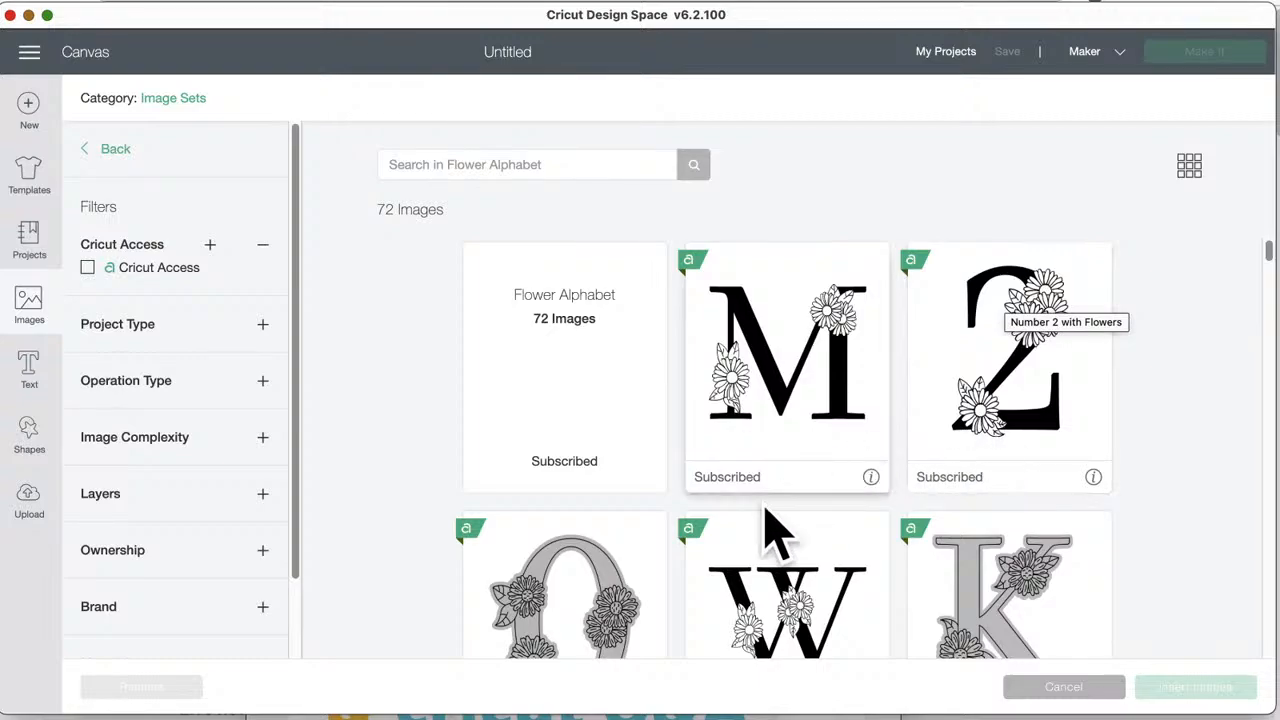
scroll(709, 606, "down", 3)
scroll(714, 600, "up", 3)
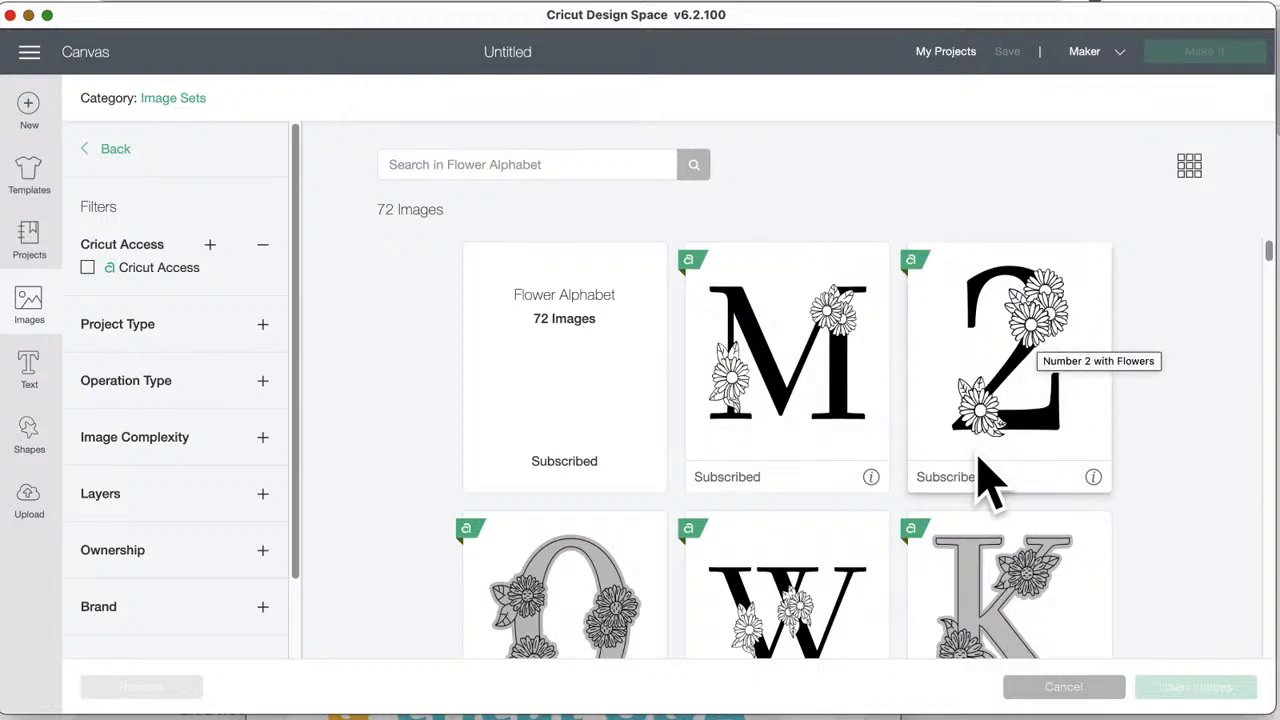
scroll(790, 520, "down", 6)
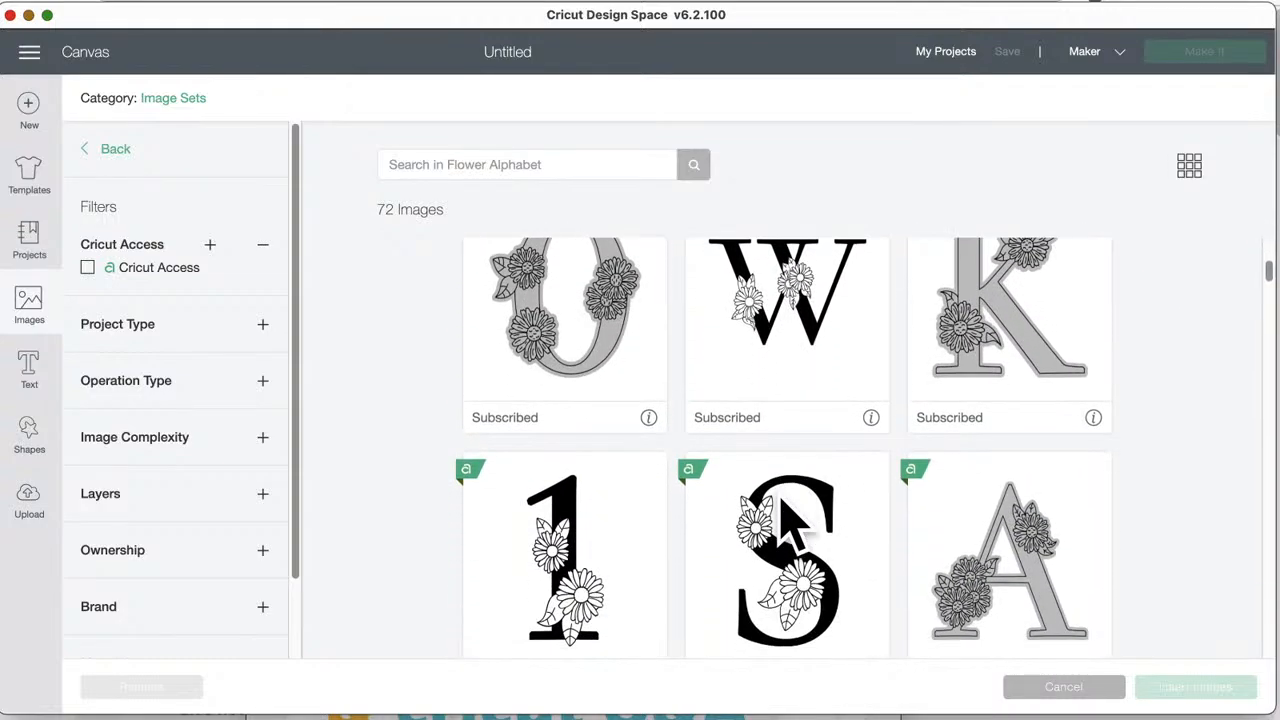
scroll(790, 520, "down", 7)
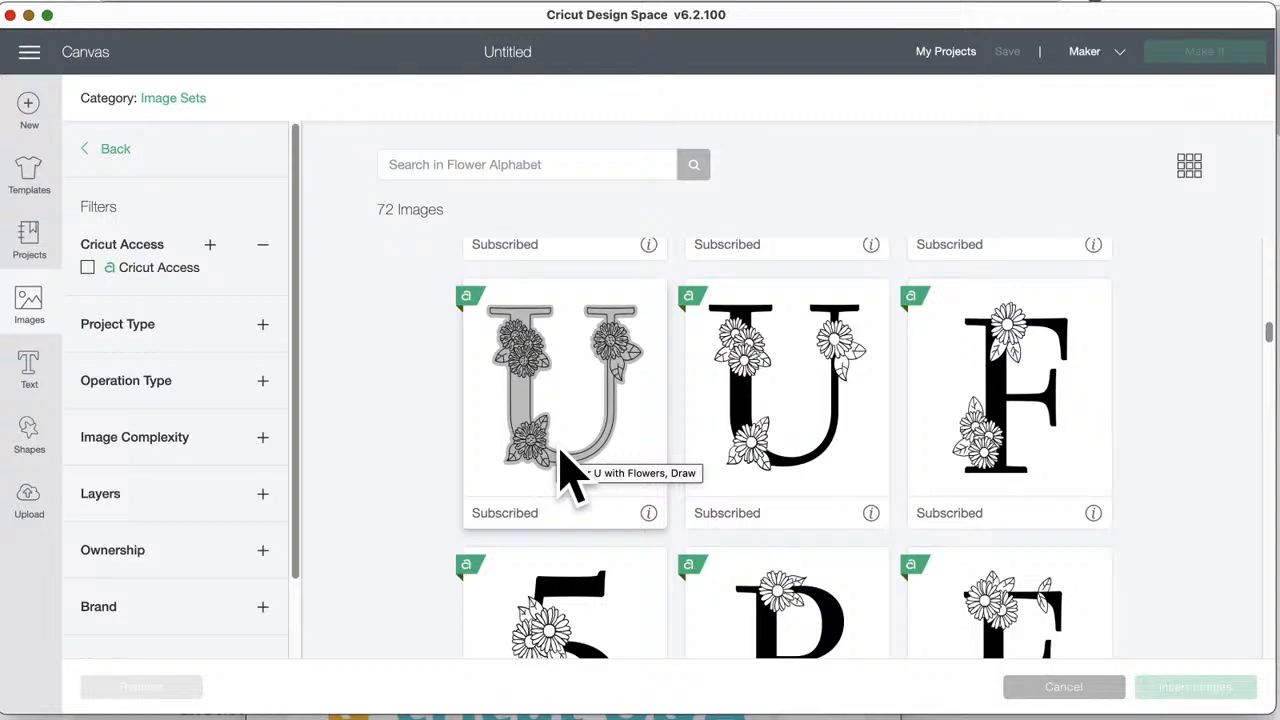
- Return to the list of all image sets and open the Funny Jokes set
left_click(115, 150)
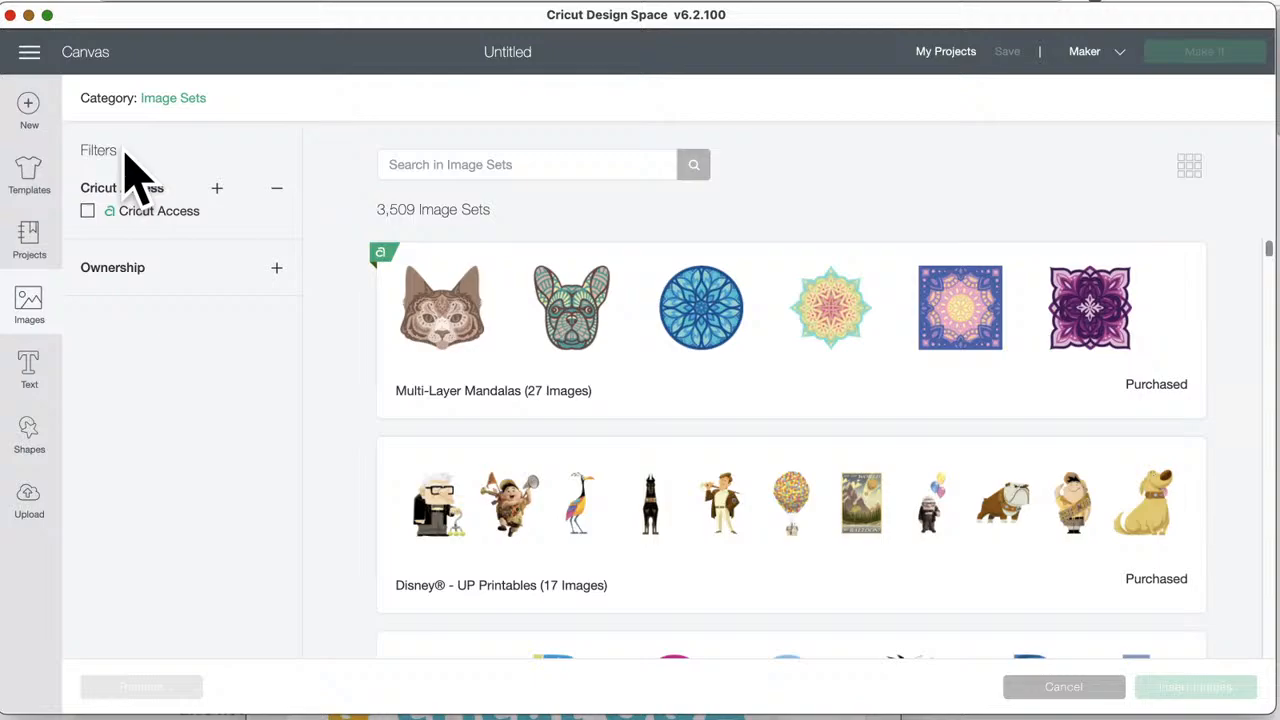
scroll(617, 580, "down", 15)
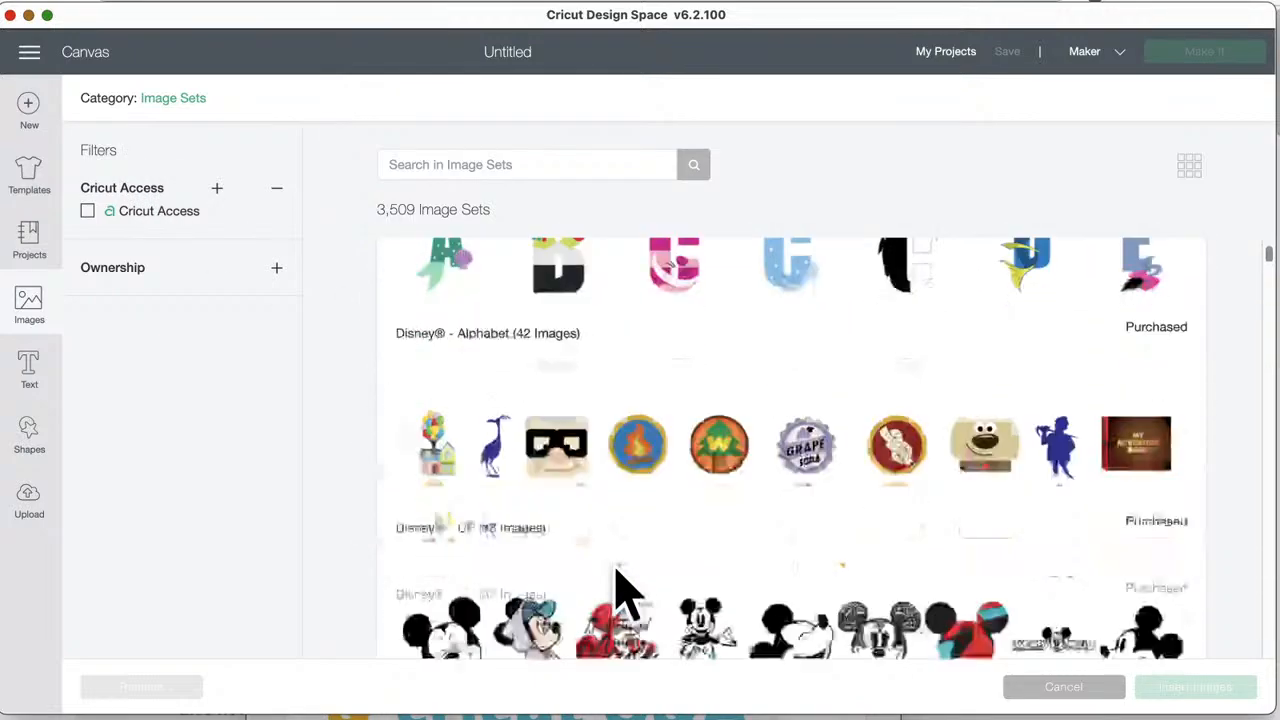
scroll(617, 578, "down", 5)
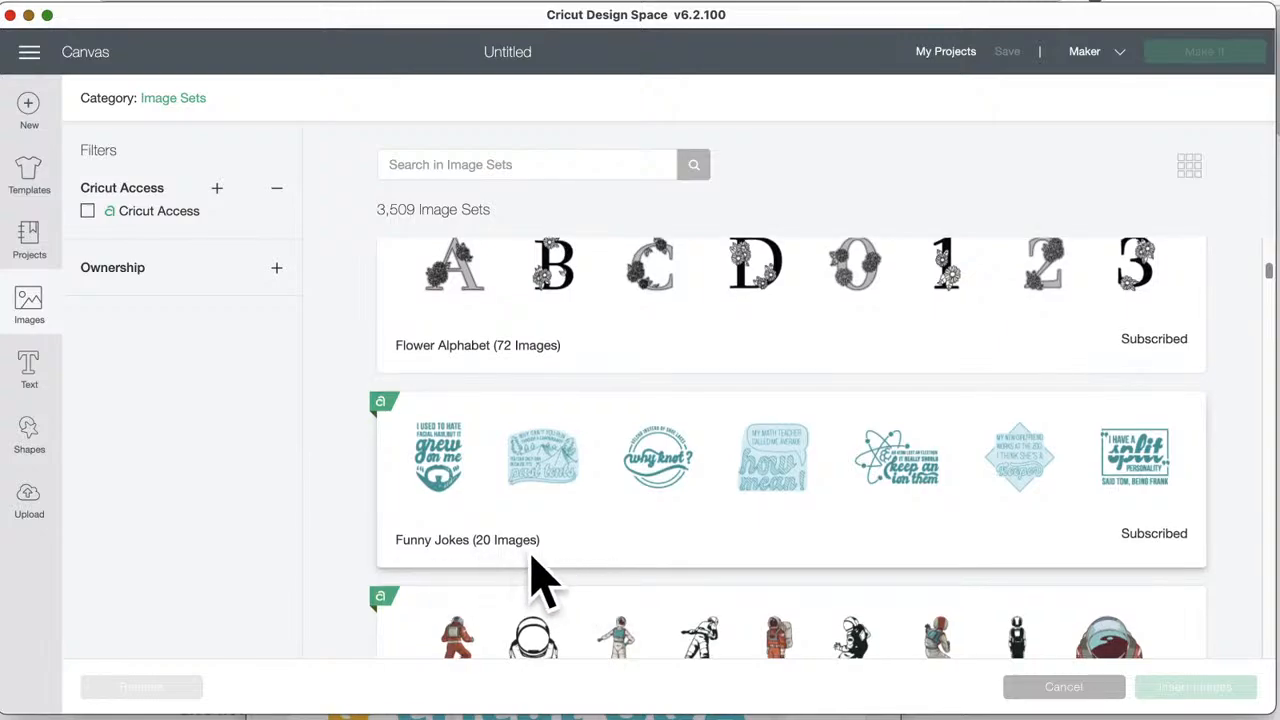
left_click(757, 527)
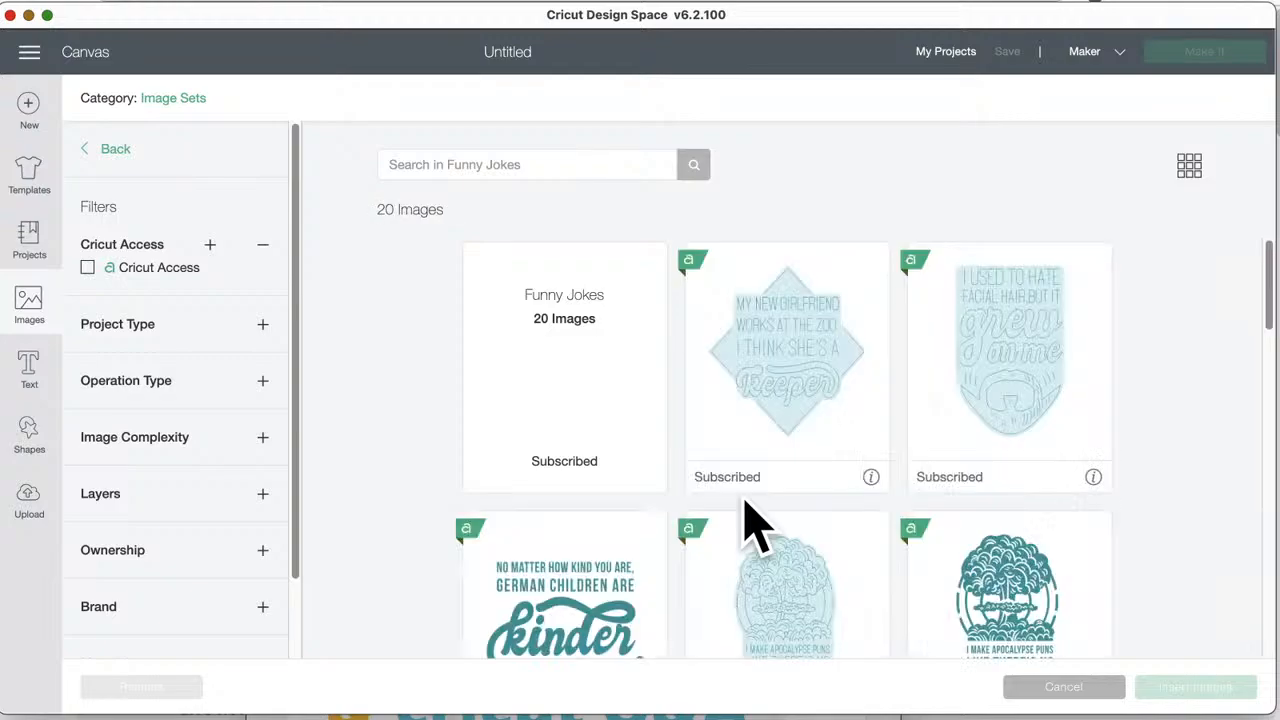
- Examine the joke designs in the Funny Jokes set, including the solid and draw versions of each phrase
scroll(757, 525, "down", 3)
scroll(757, 525, "up", 3)
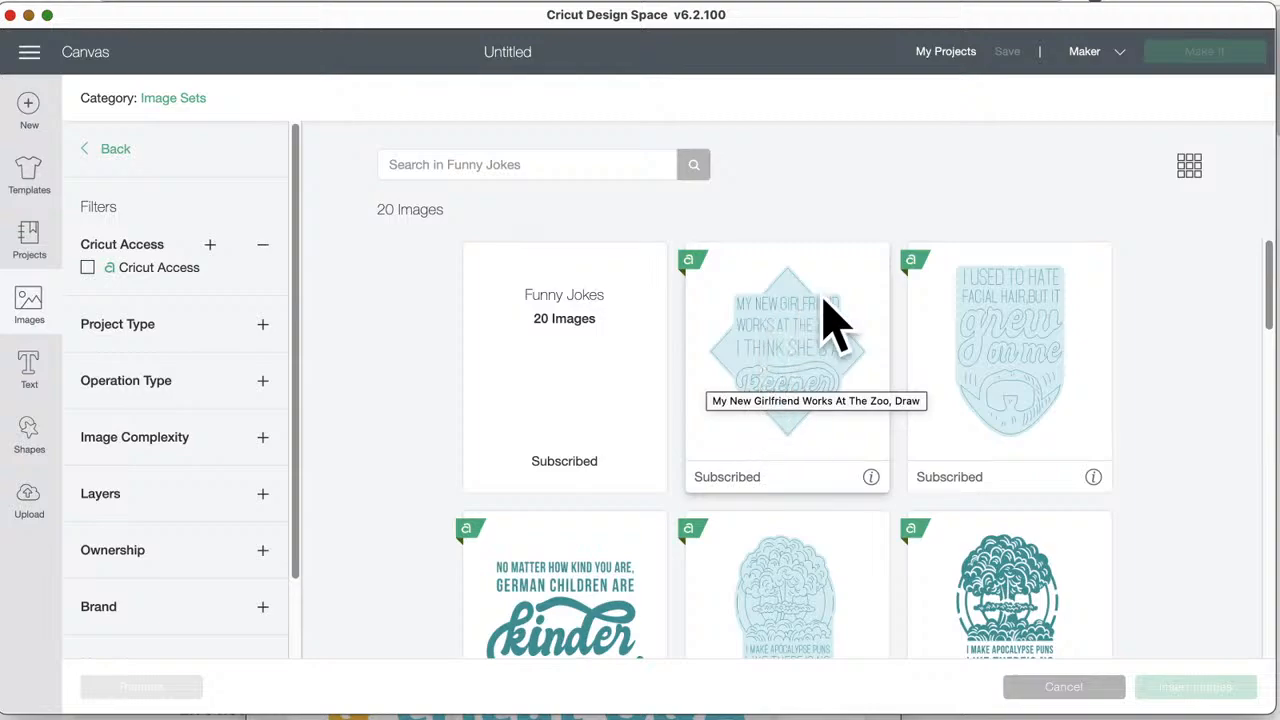
scroll(825, 410, "down", 4)
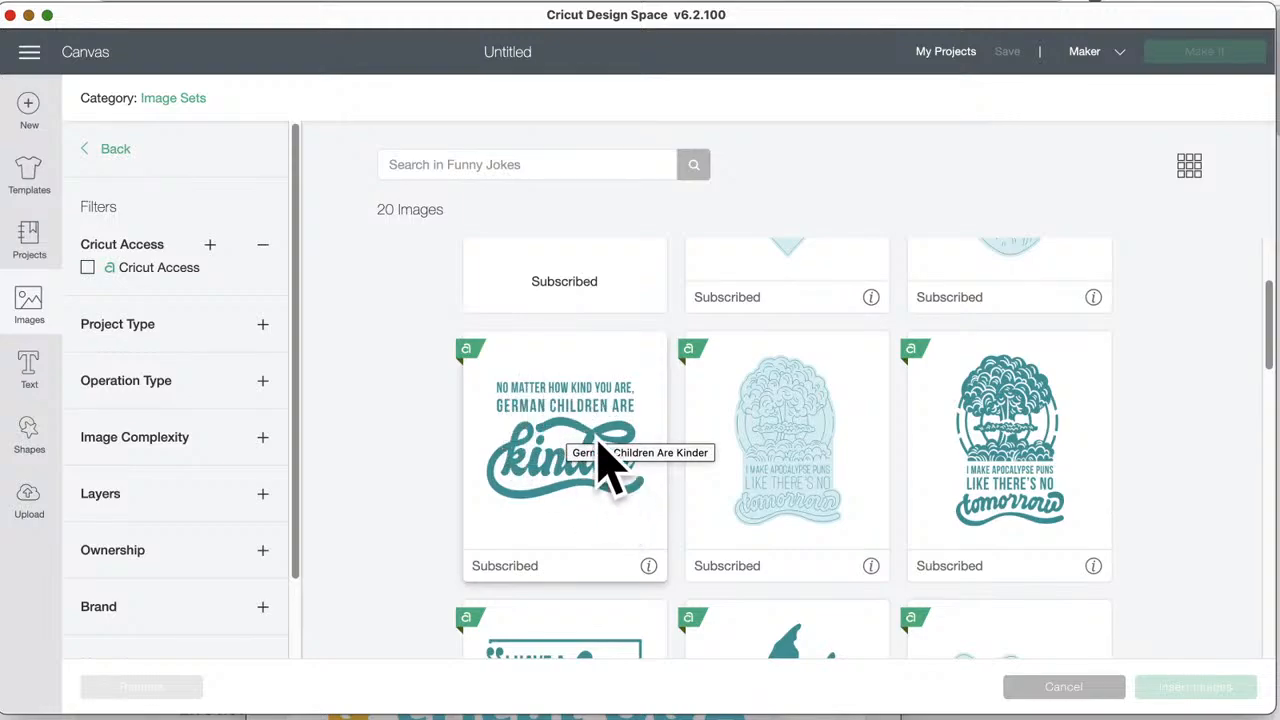
scroll(580, 457, "up", 3)
scroll(566, 423, "down", 4)
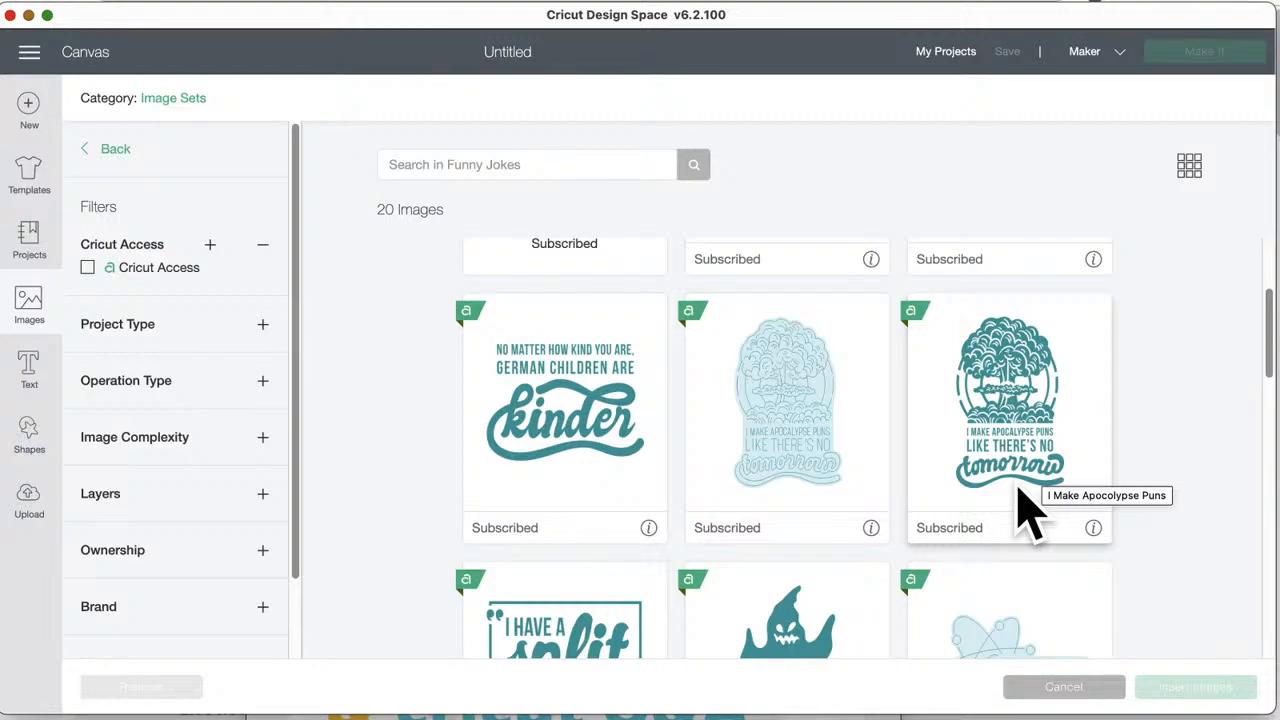
scroll(1030, 510, "down", 5)
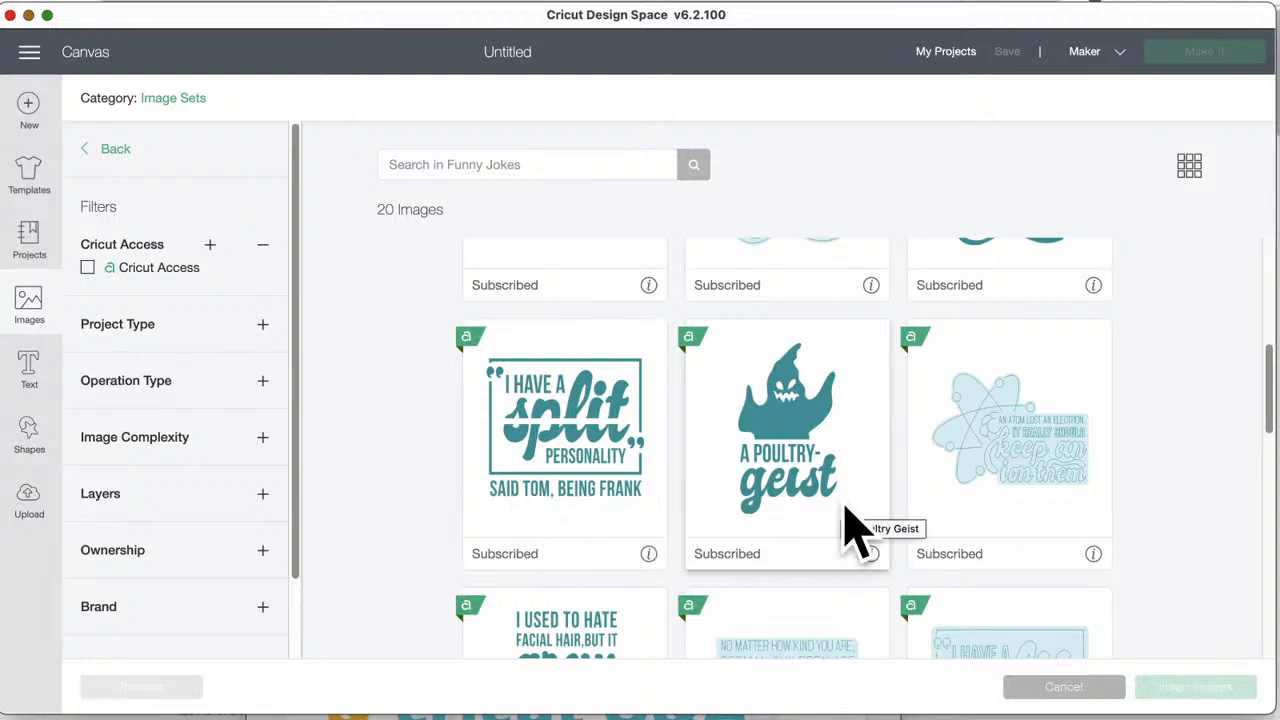
scroll(845, 535, "down", 1)
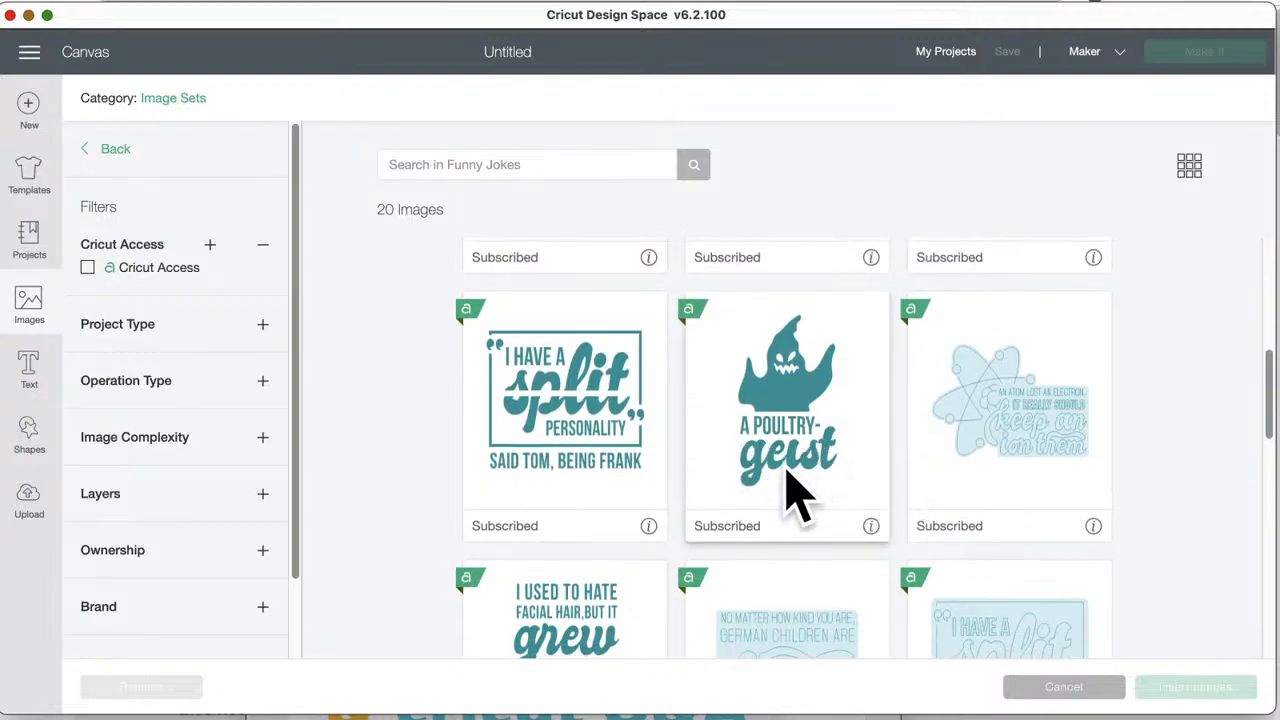
scroll(822, 486, "down", 5)
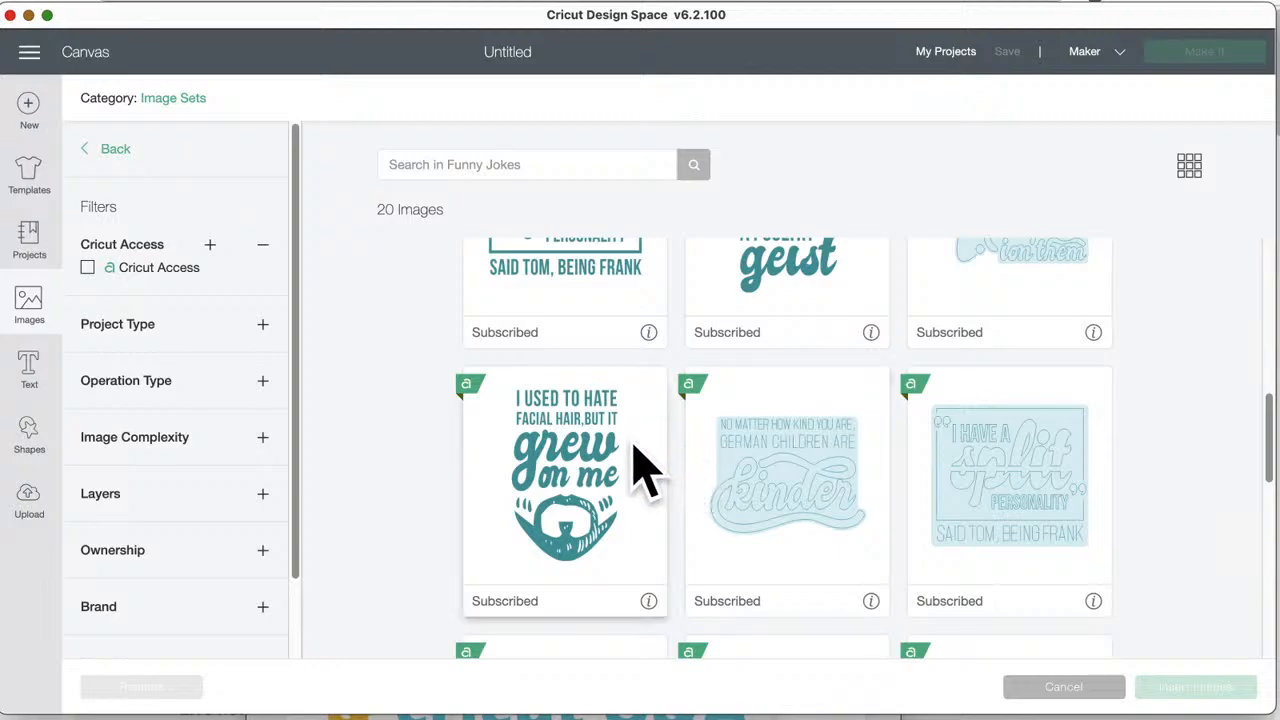
scroll(632, 446, "down", 6)
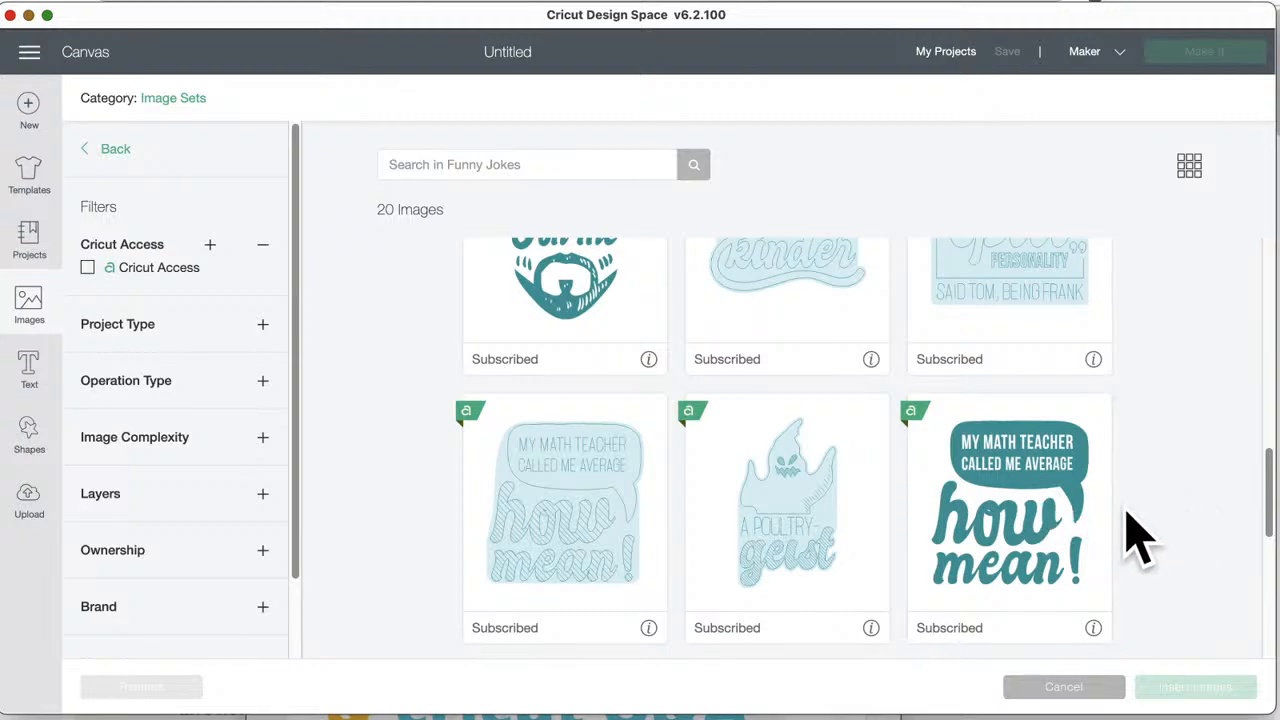
scroll(1120, 540, "down", 9)
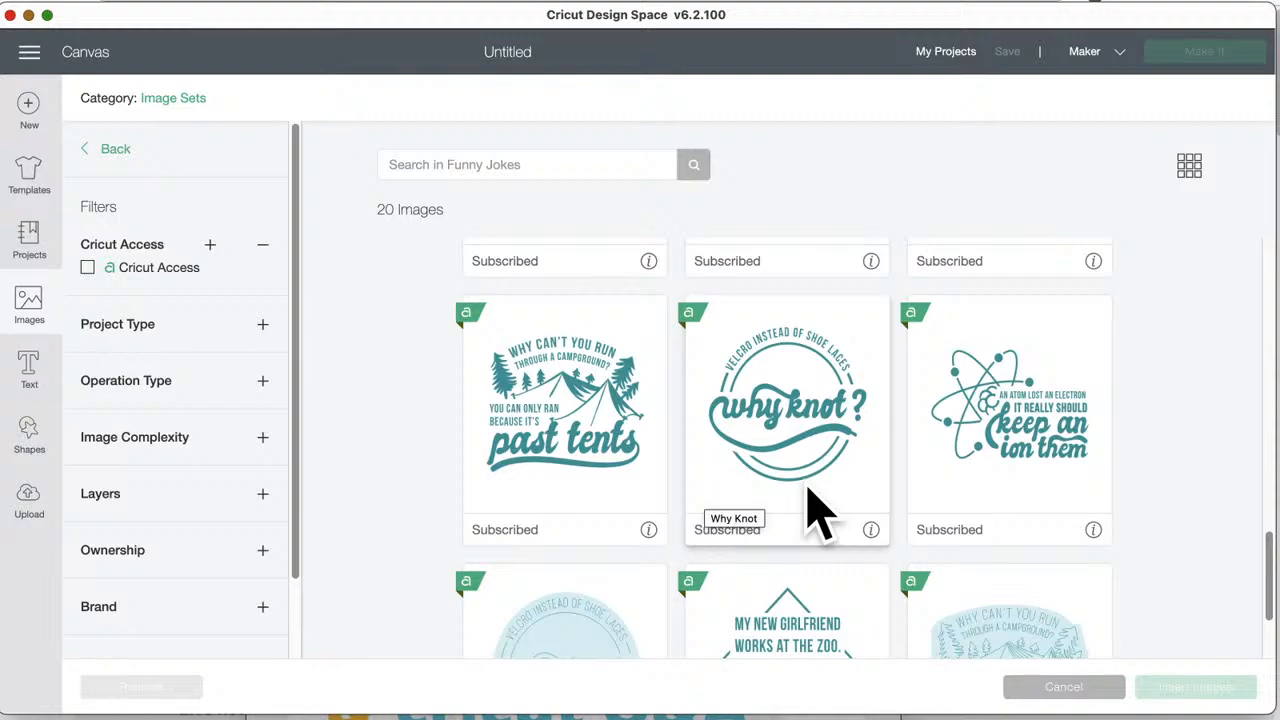
scroll(943, 486, "down", 3)
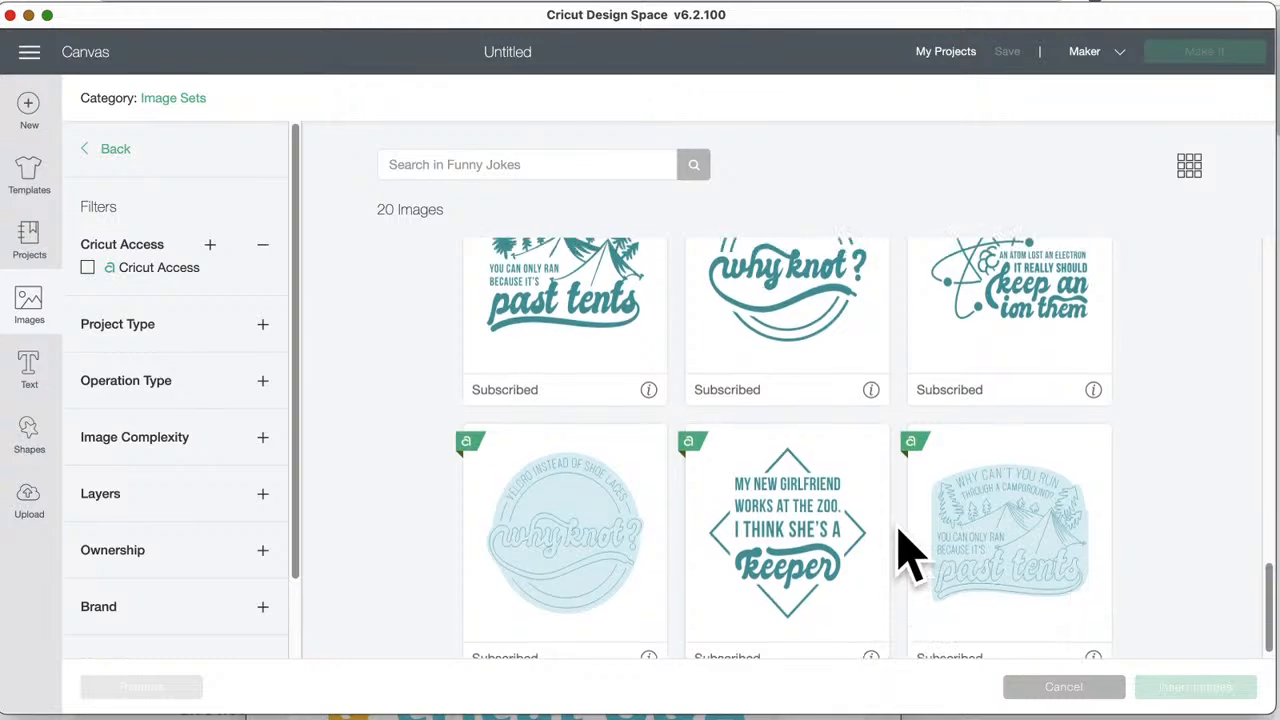
scroll(905, 550, "up", 3)
- Return to the list of all image sets and browse from Astronaut Illustrations through to Hot Air Balloons
left_click(114, 150)
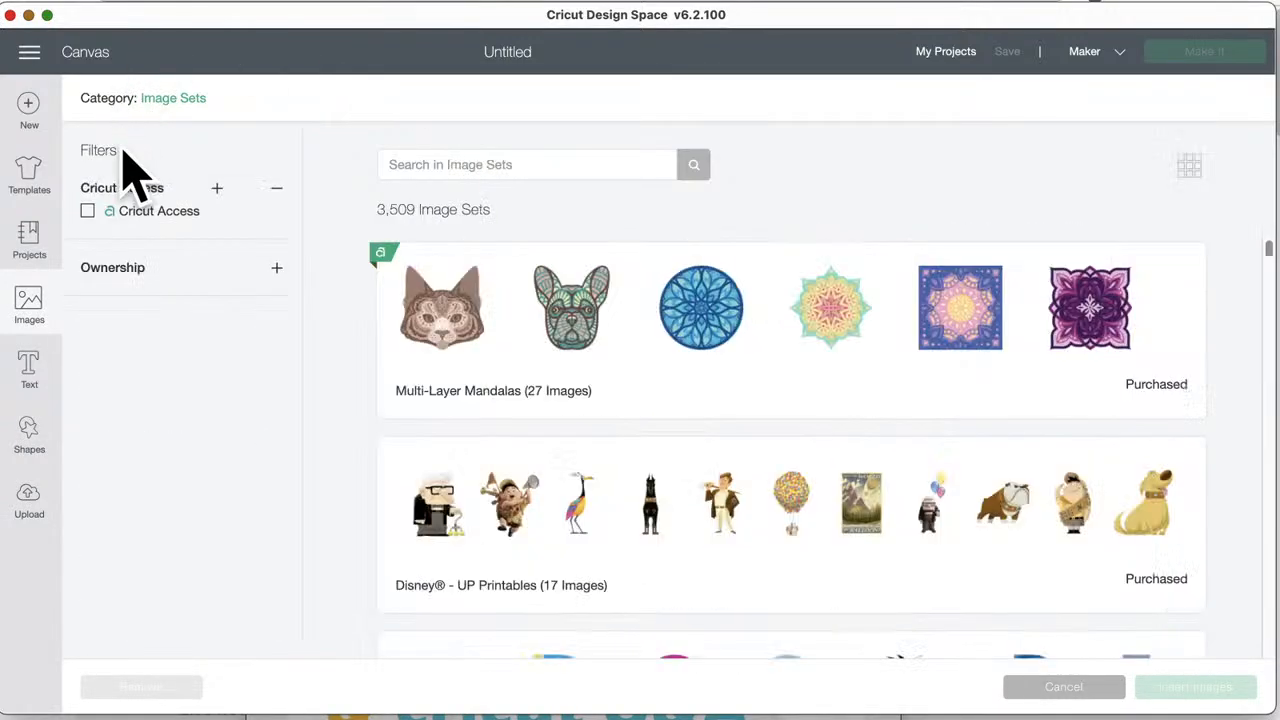
scroll(600, 482, "down", 5)
scroll(605, 495, "down", 15)
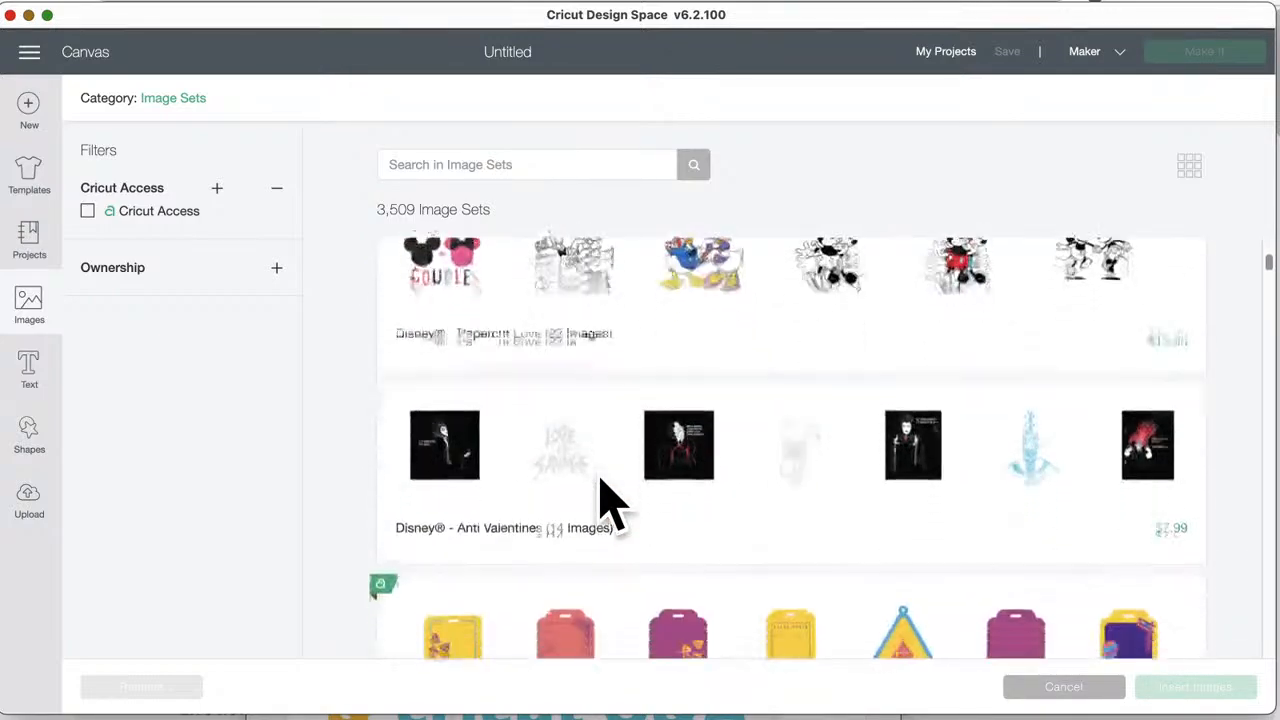
scroll(610, 500, "down", 3)
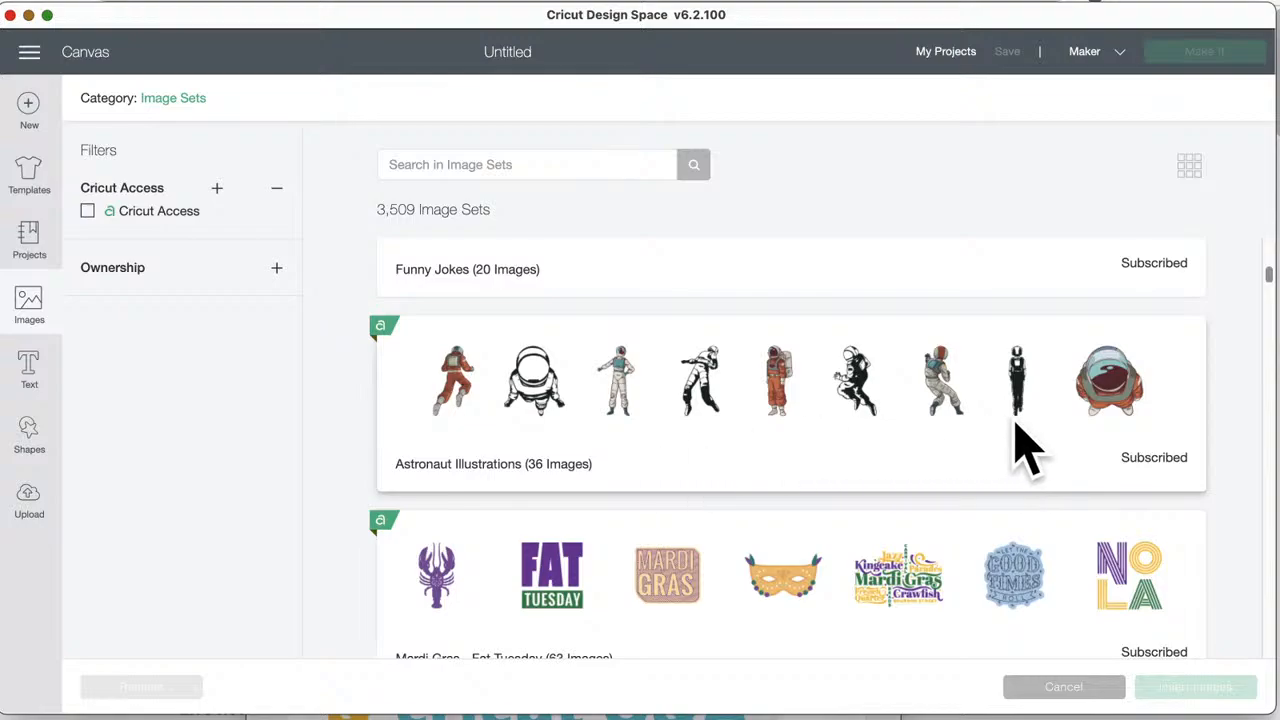
scroll(840, 440, "down", 4)
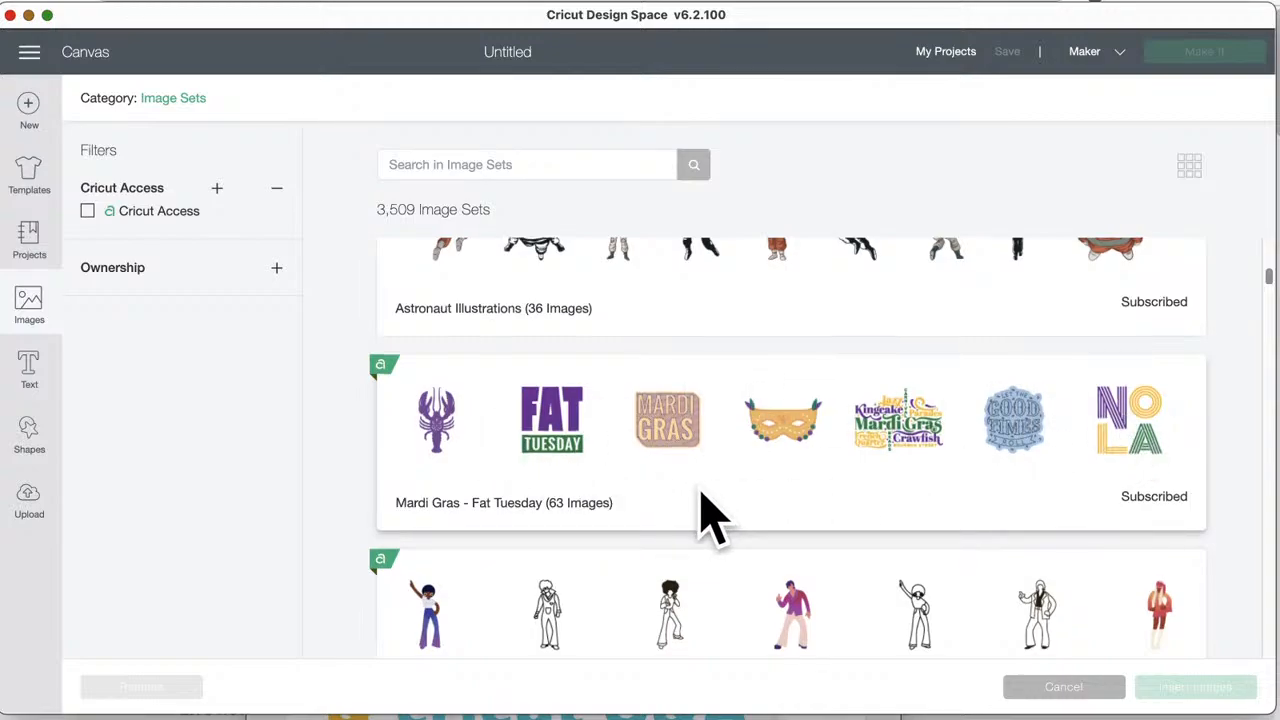
scroll(700, 514, "down", 3)
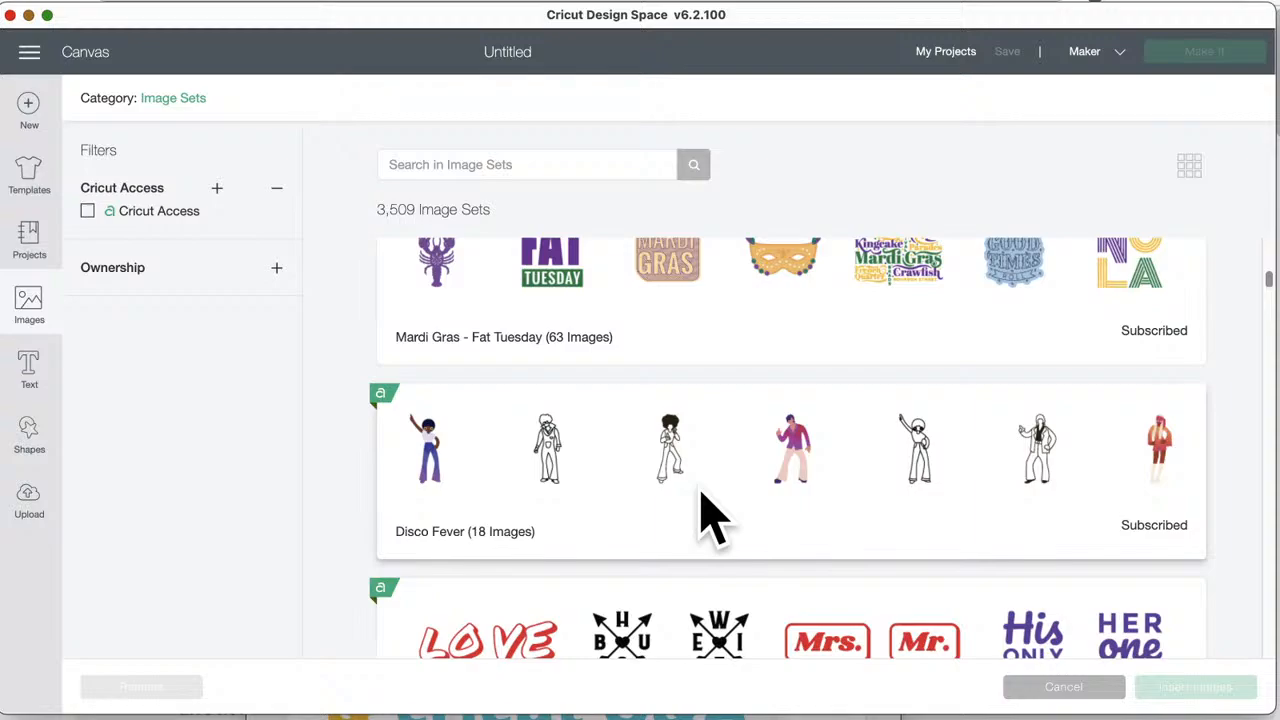
scroll(712, 520, "down", 4)
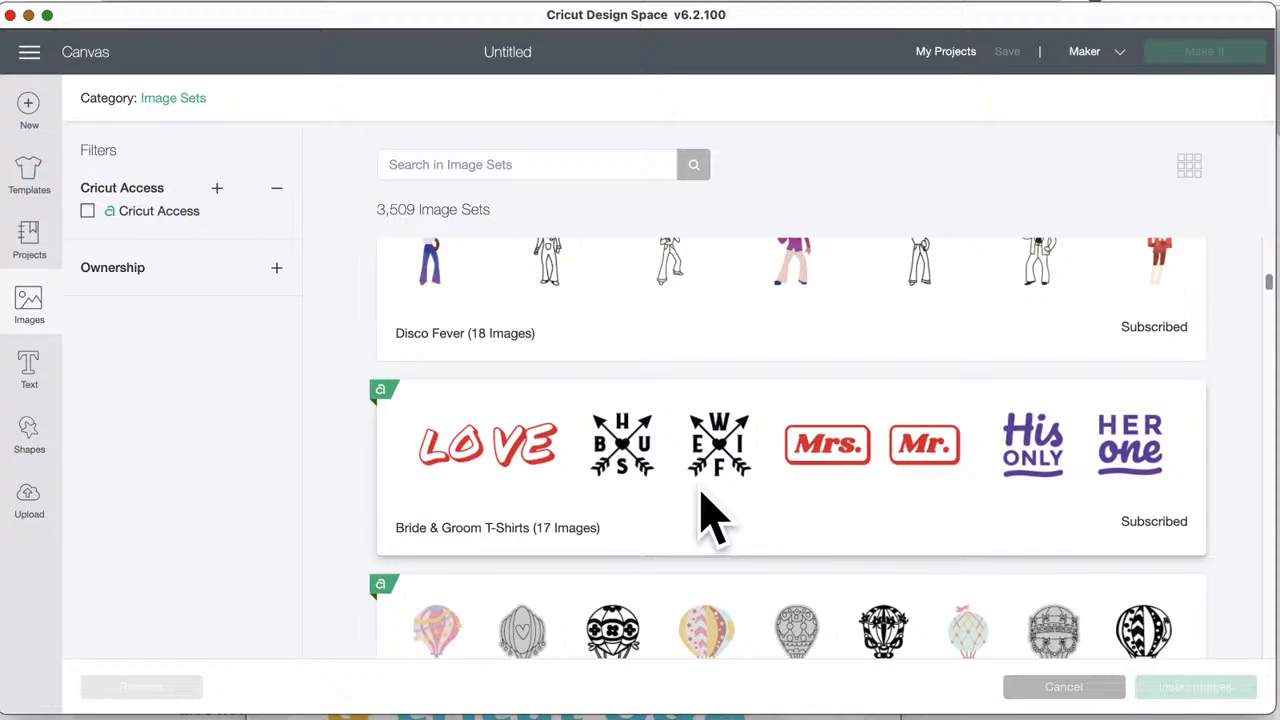
scroll(712, 520, "down", 2)
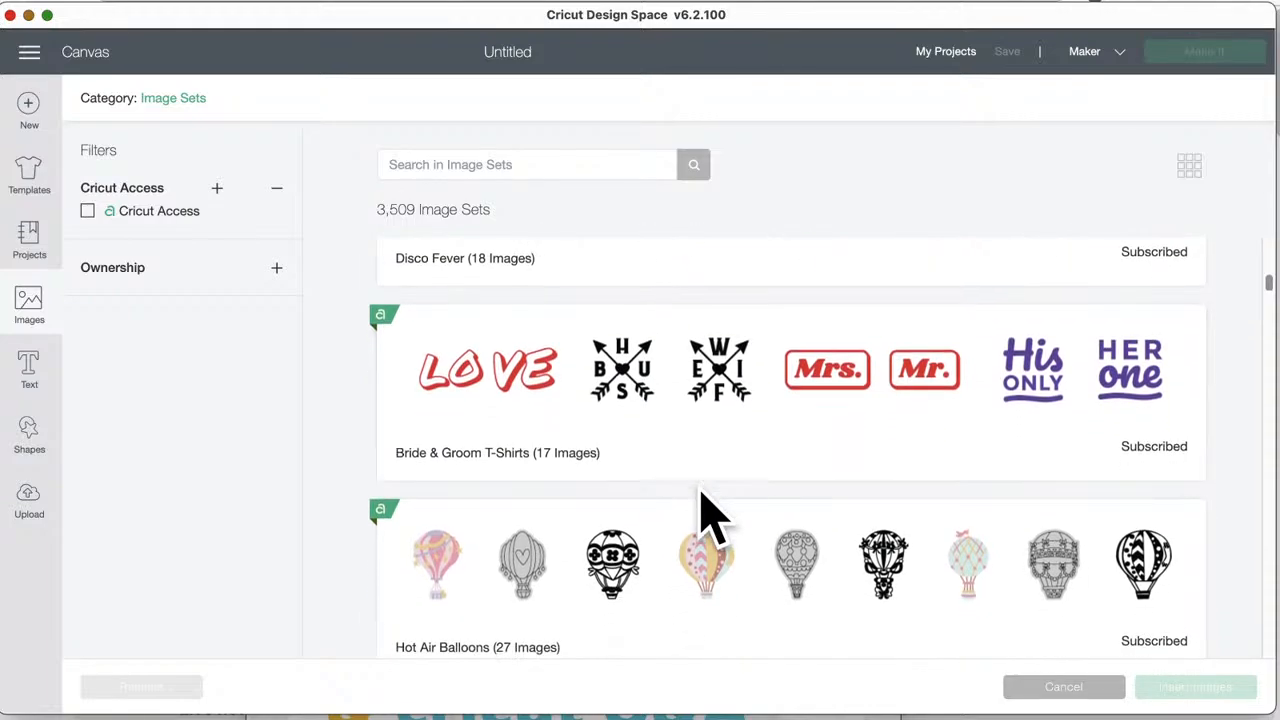
scroll(712, 520, "down", 5)
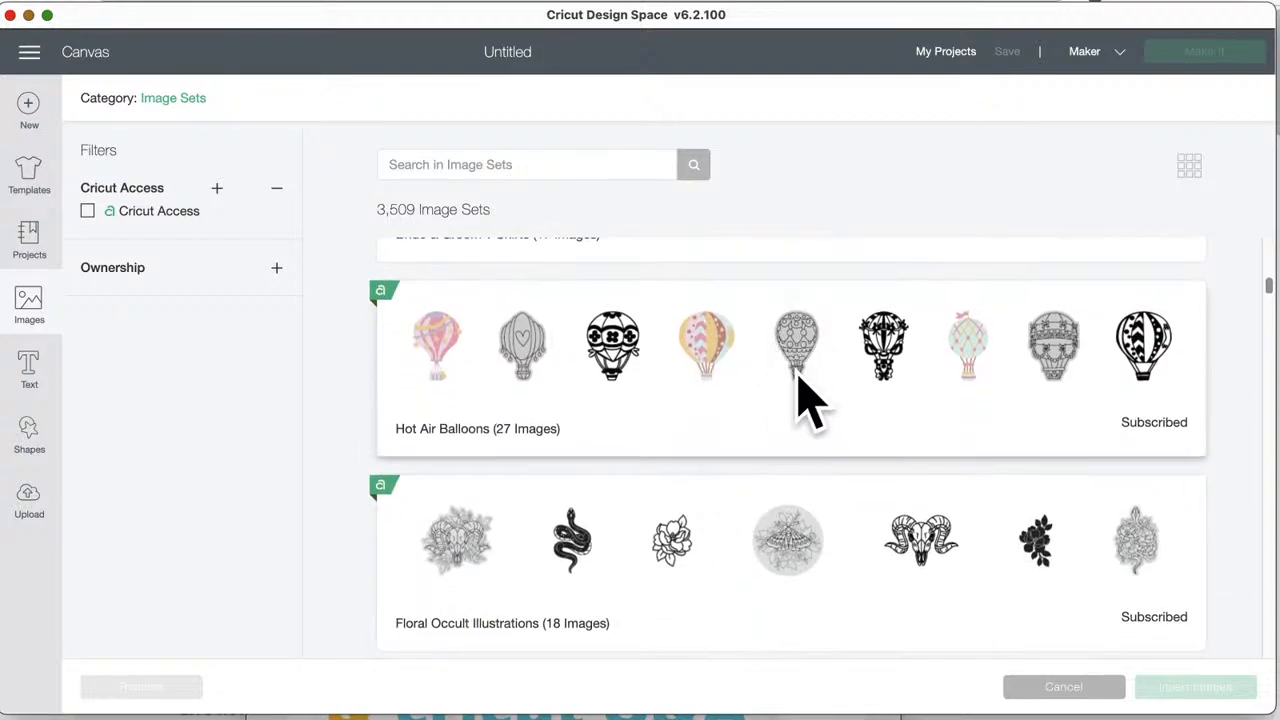
- Open the Hot Air Balloons image set and select the coloured Hot Air Balloon with Patterns image
left_click(723, 346)
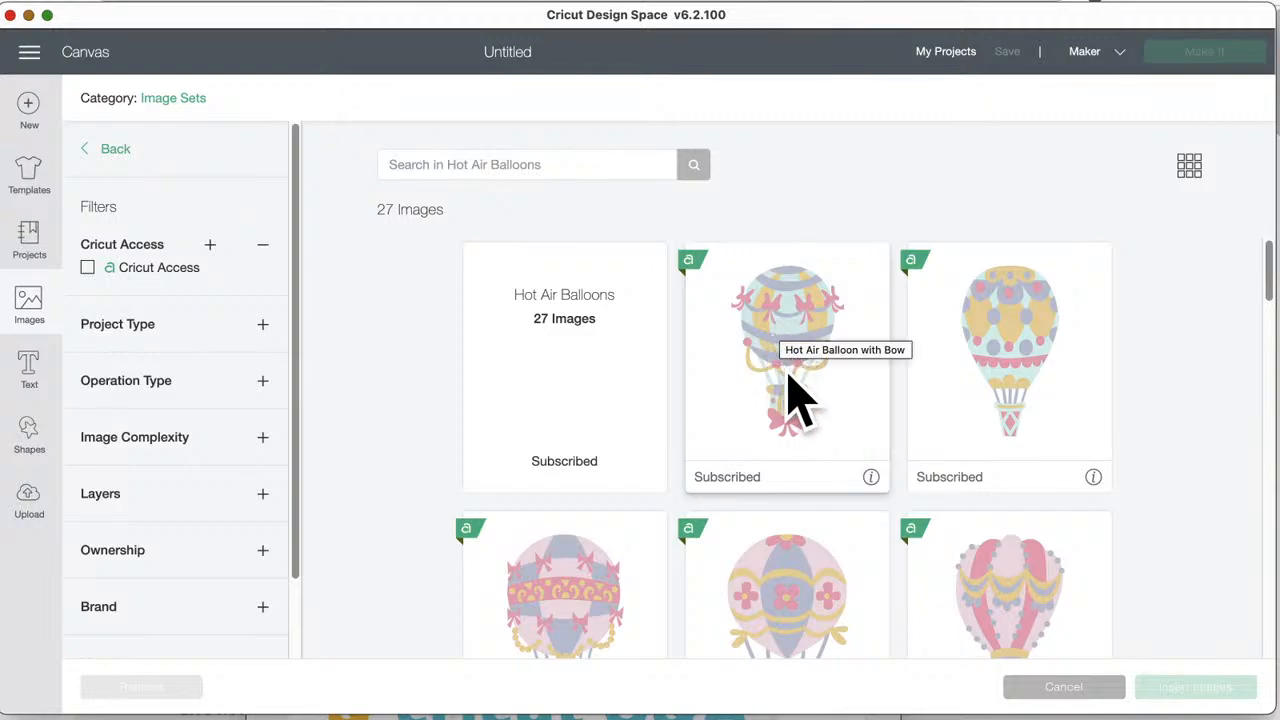
scroll(795, 445, "down", 5)
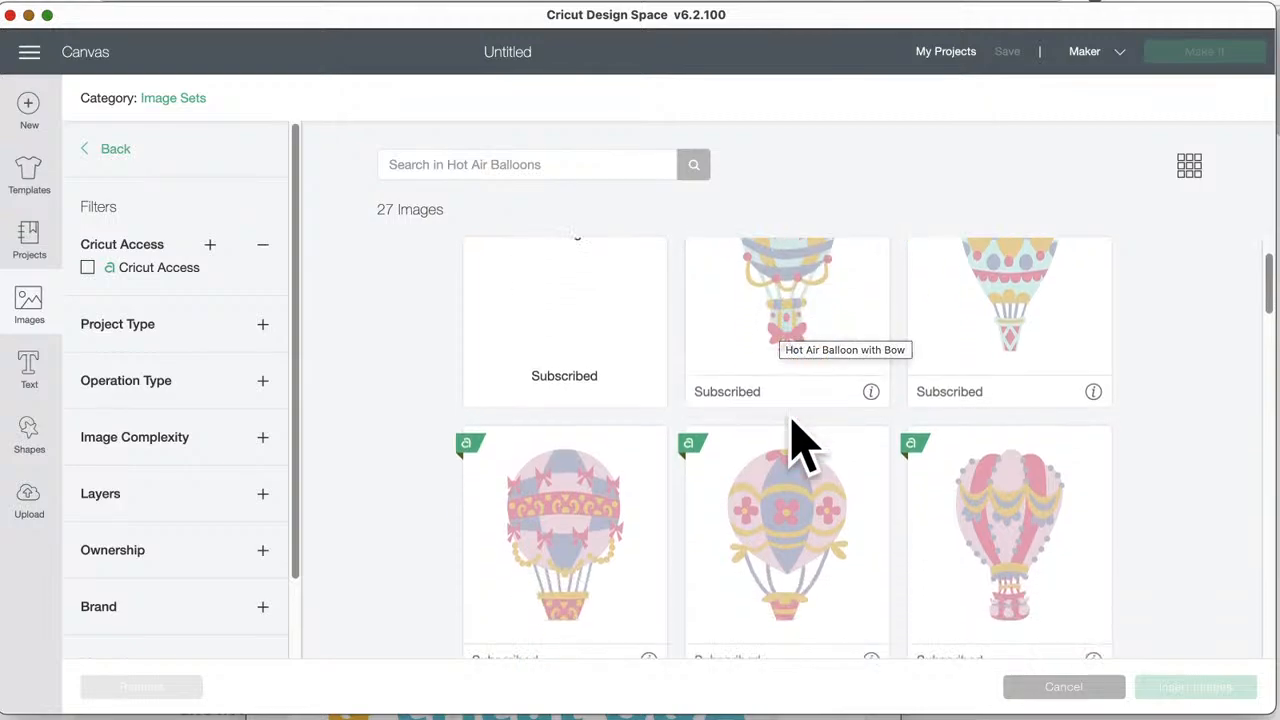
scroll(795, 445, "down", 3)
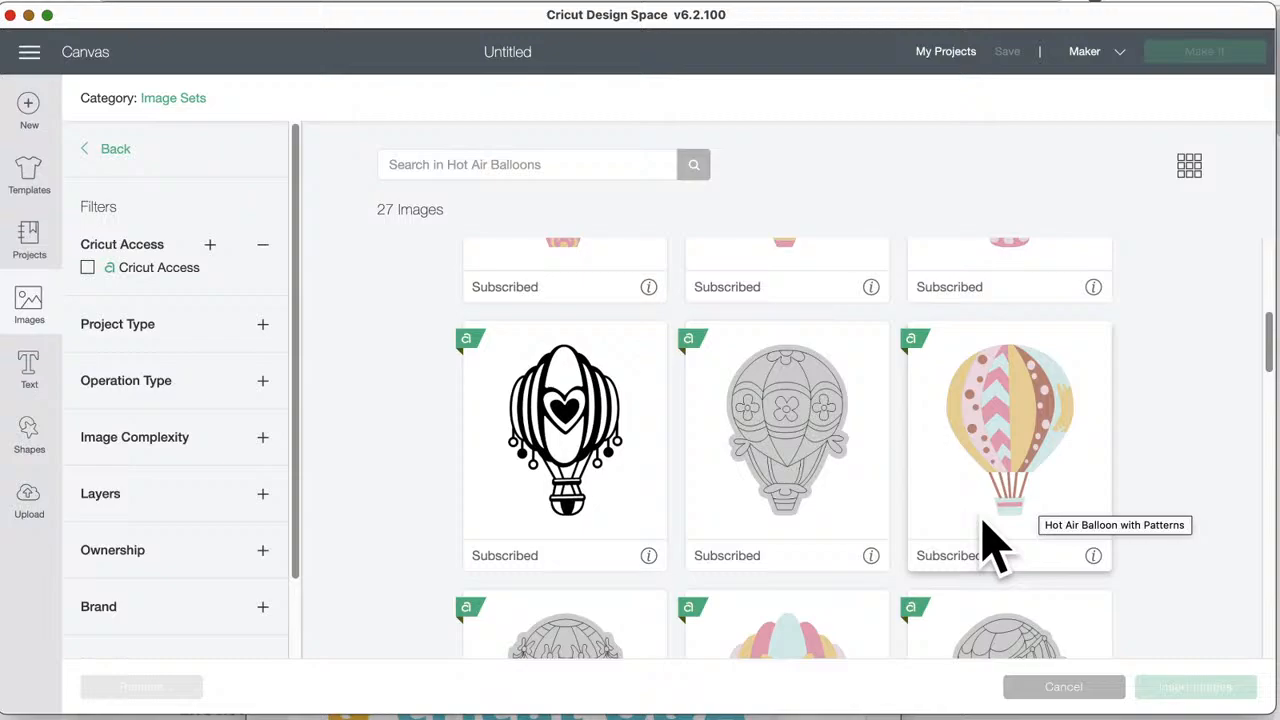
left_click(1014, 465)
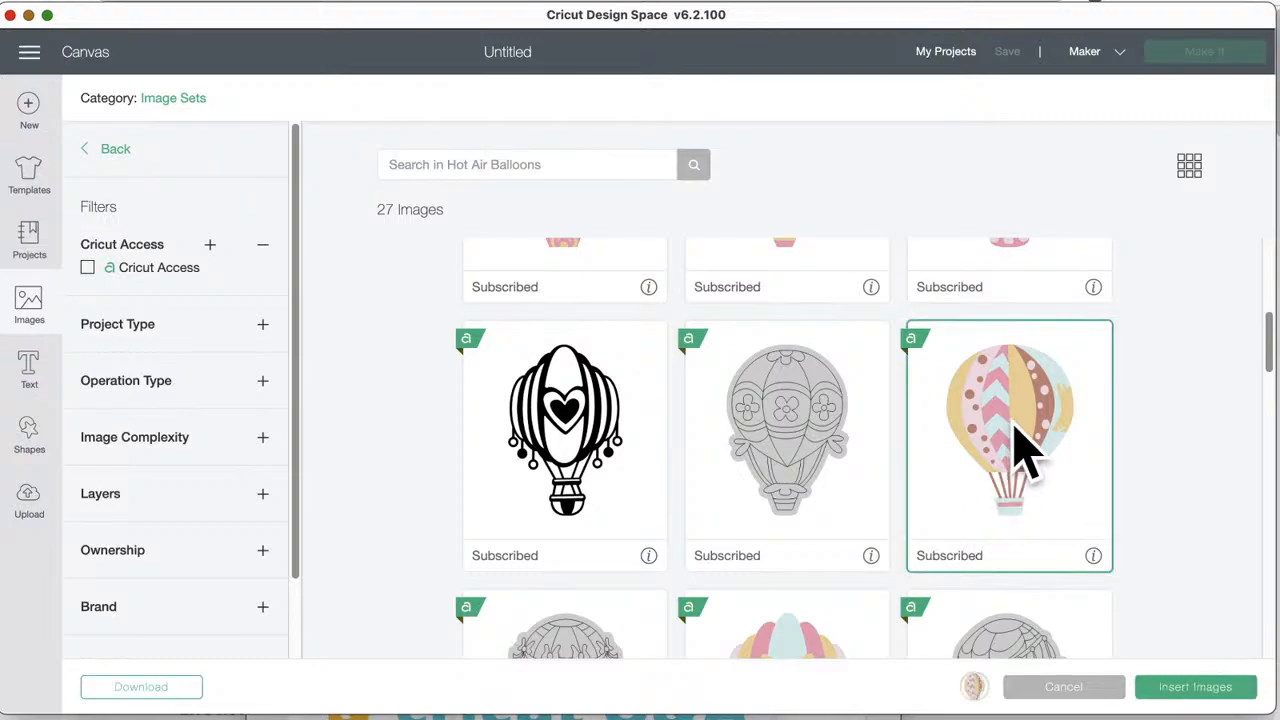
- Examine the remaining colour, solid and draw balloon designs in the Hot Air Balloons image set
scroll(790, 540, "down", 10)
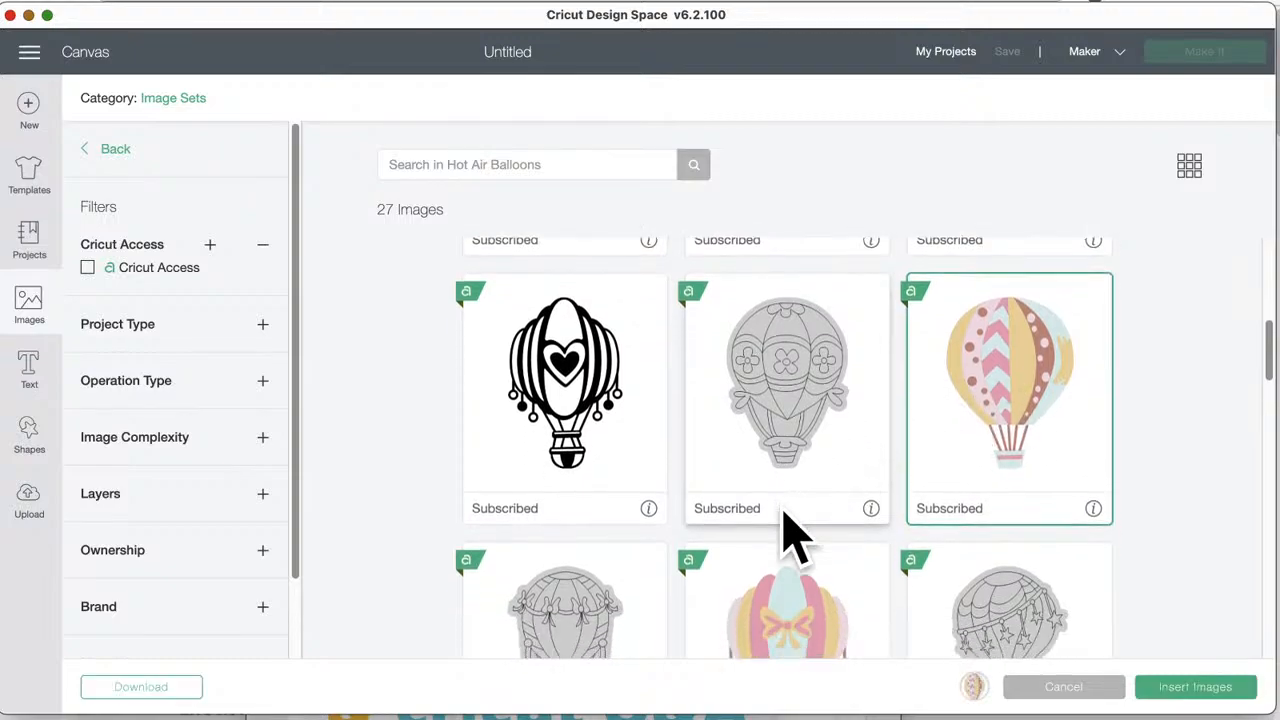
scroll(790, 540, "down", 15)
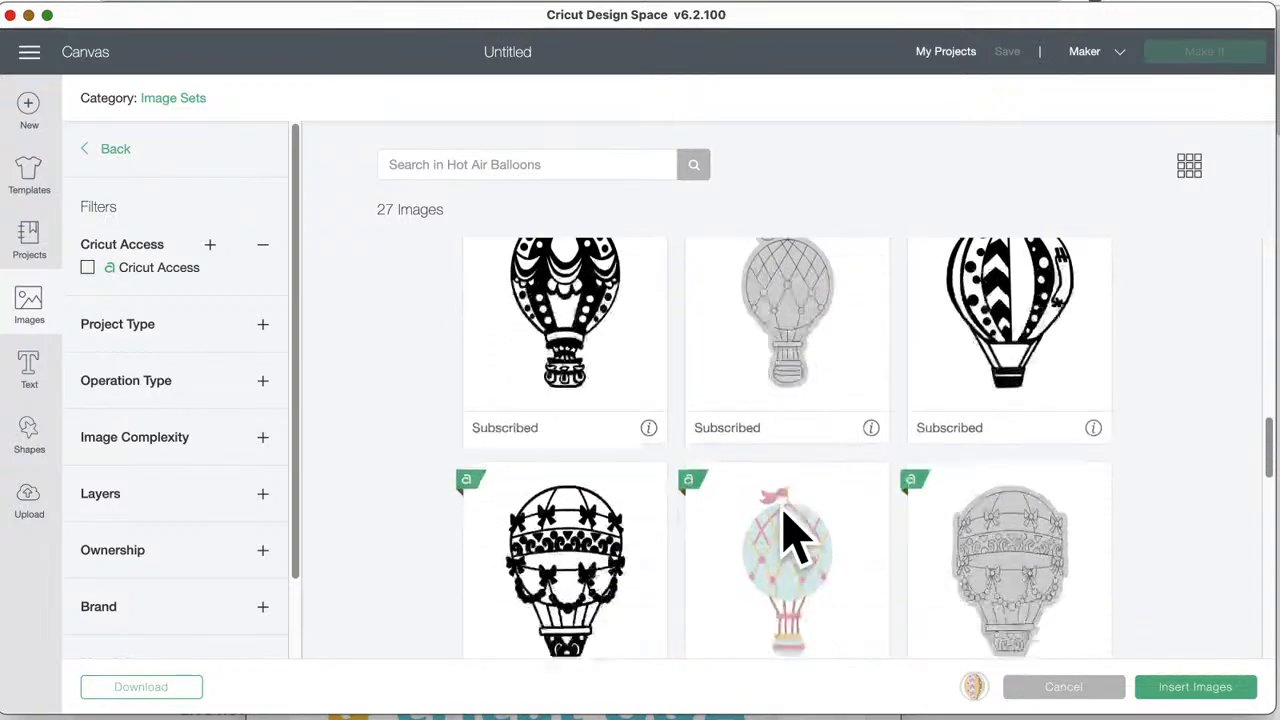
scroll(790, 540, "down", 10)
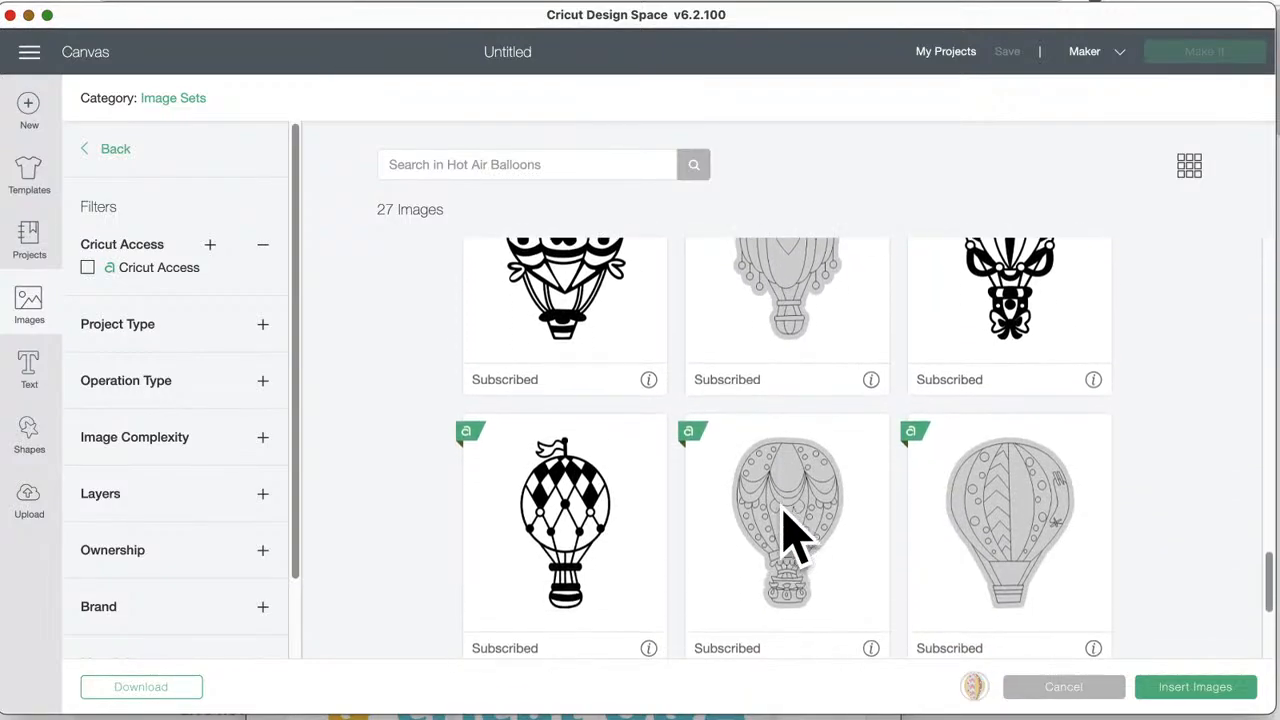
- Return to the list of all image sets and browse past Hot Air Balloons through Floral Occult Illustrations to Canada Flag Images
left_click(114, 150)
scroll(588, 490, "down", 10)
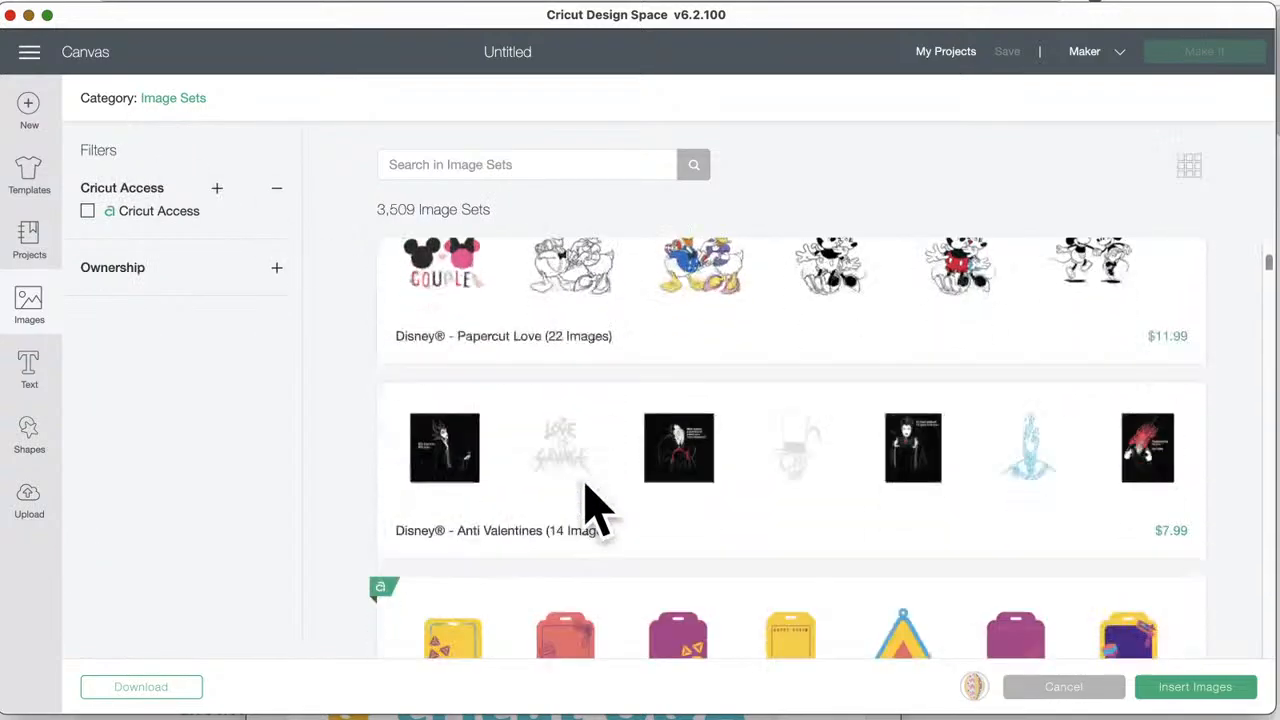
scroll(588, 510, "down", 10)
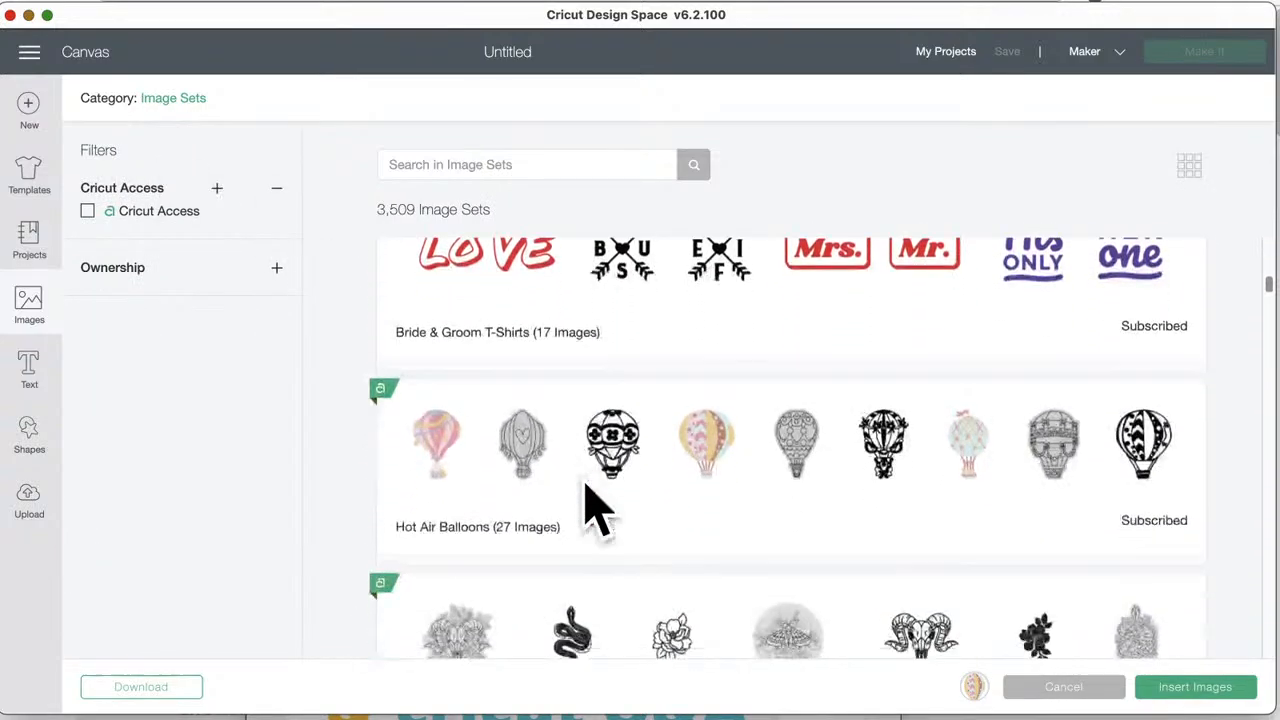
scroll(590, 508, "down", 1)
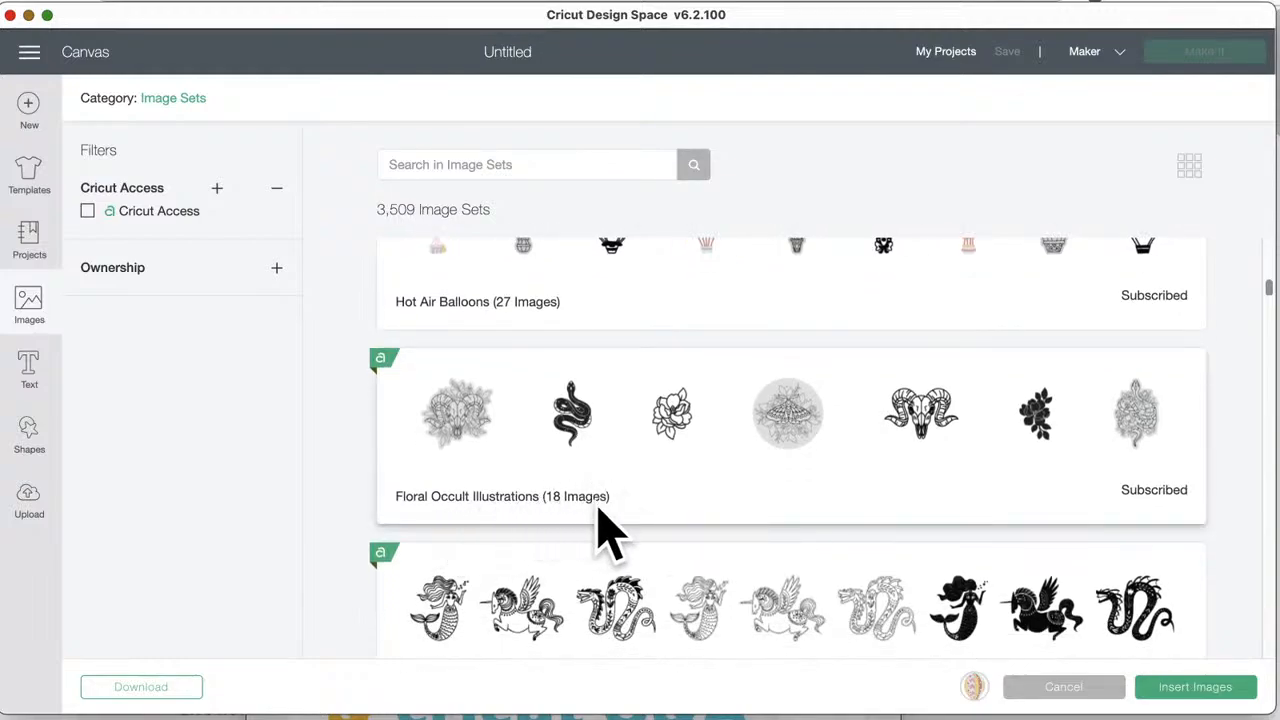
scroll(714, 475, "down", 5)
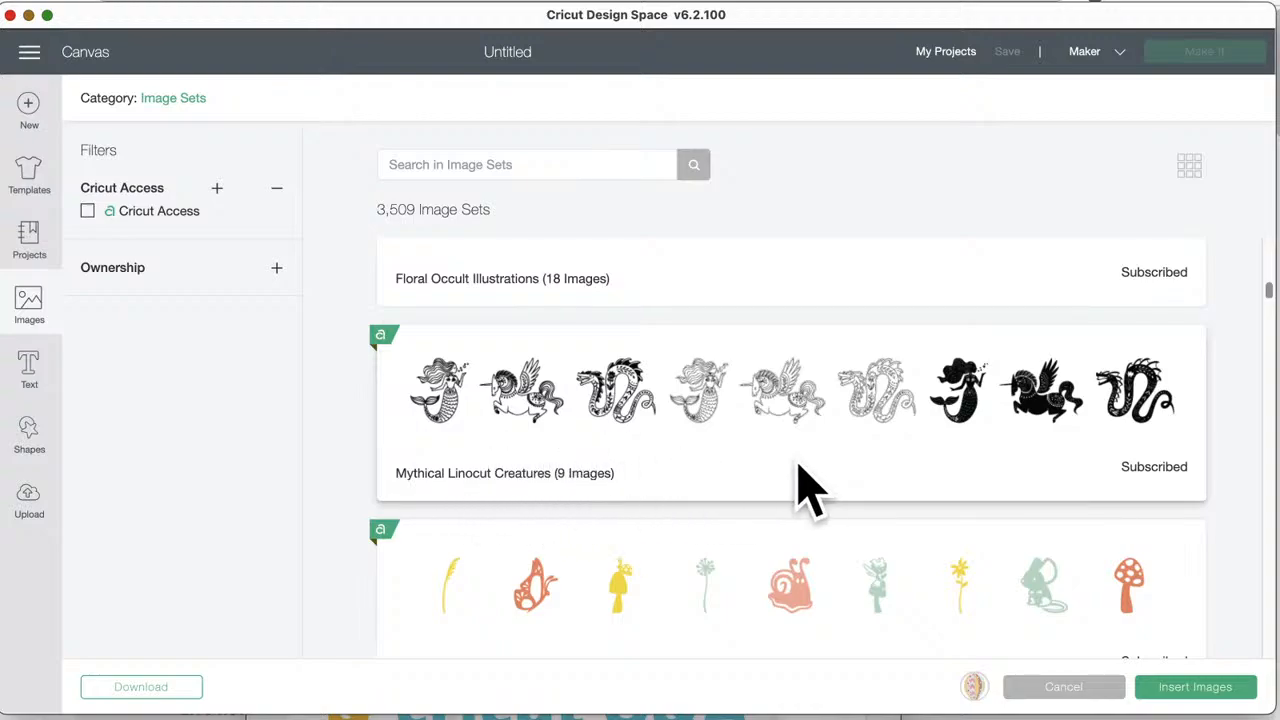
scroll(808, 490, "down", 5)
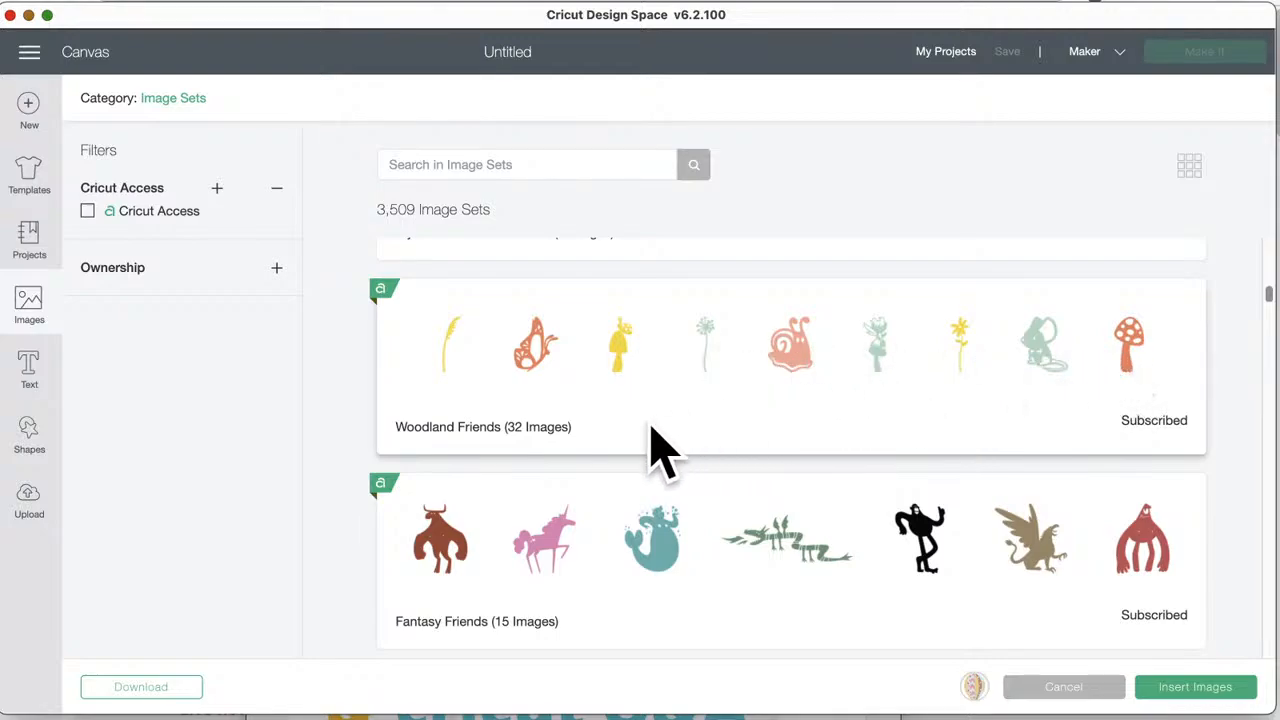
scroll(660, 450, "down", 3)
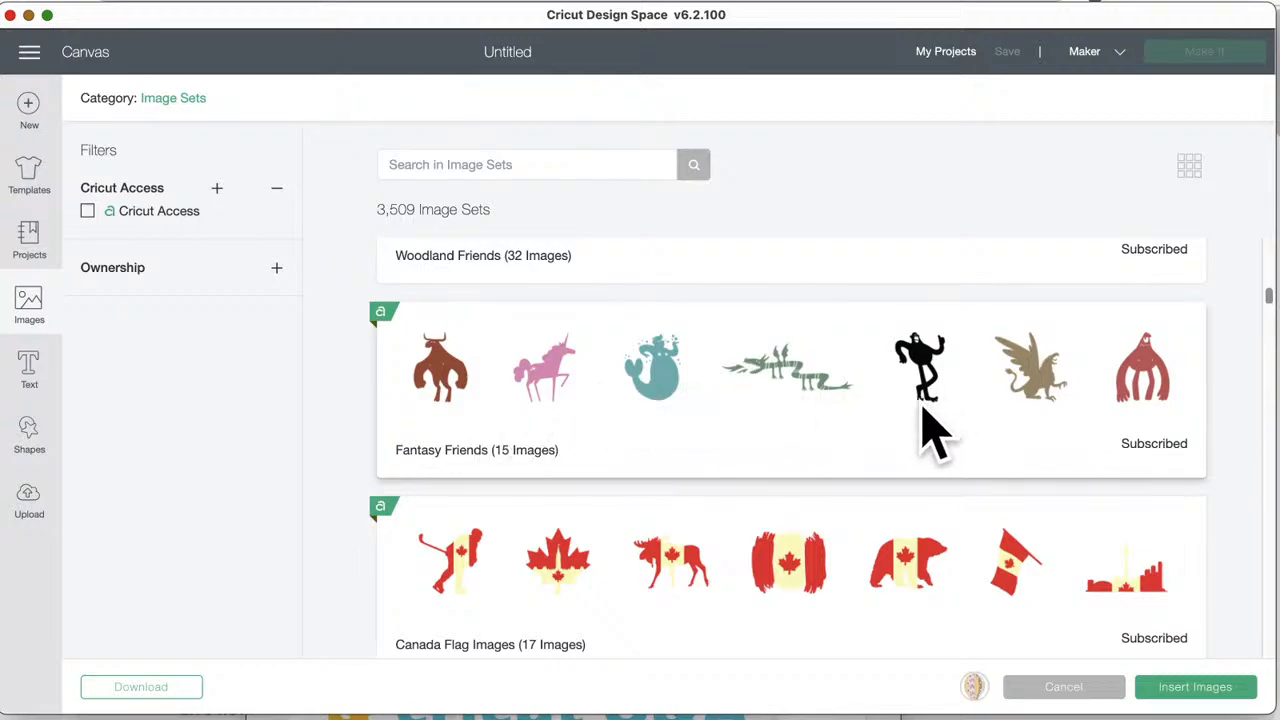
scroll(852, 442, "down", 2)
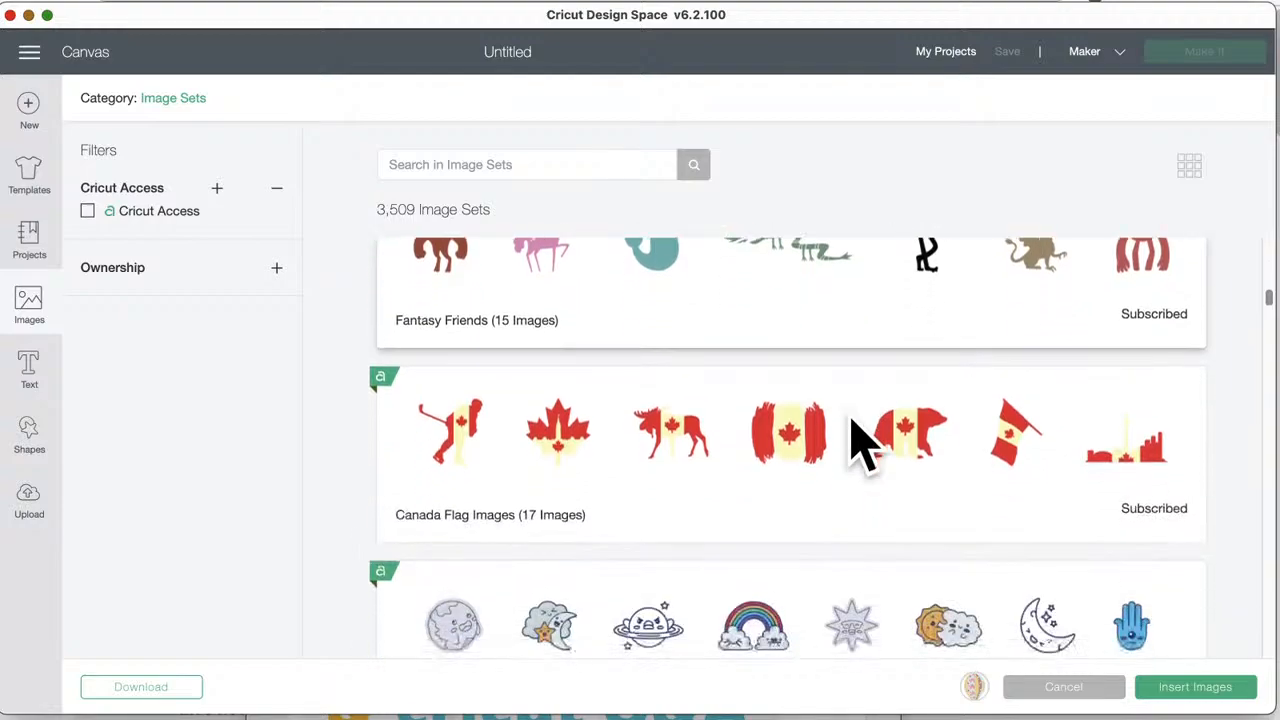
scroll(852, 442, "down", 2)
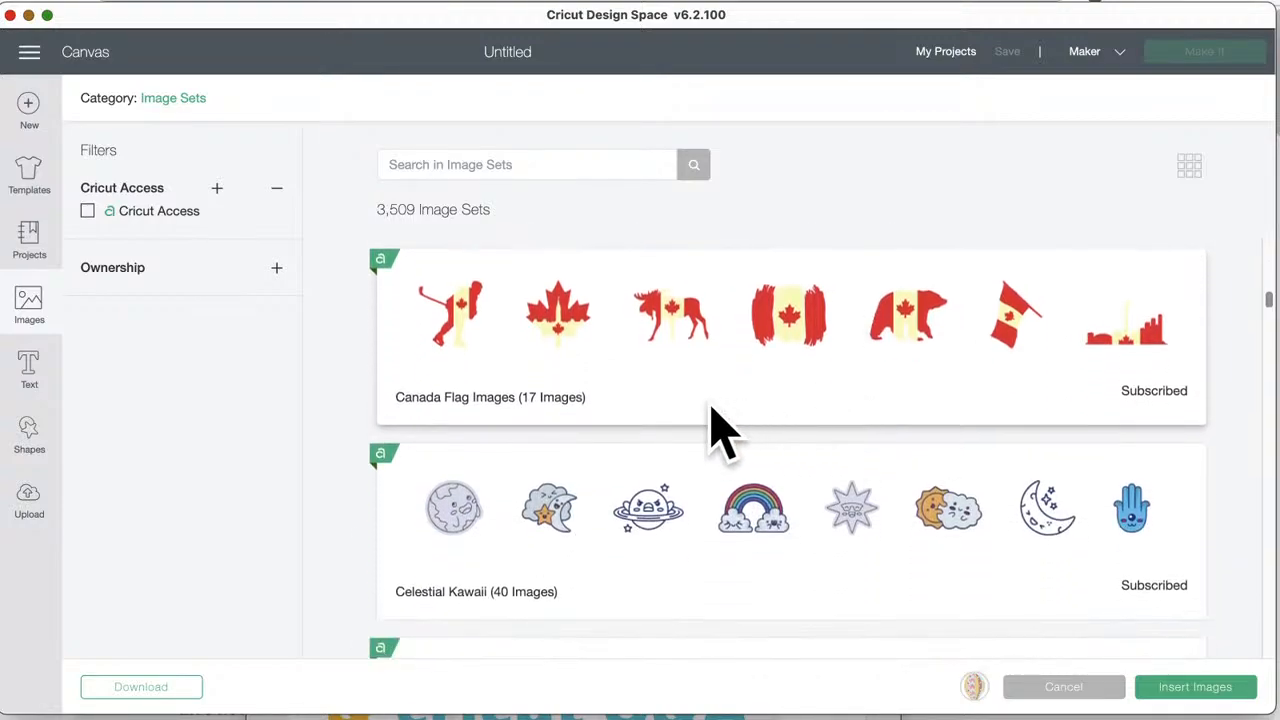
scroll(718, 428, "up", 1)
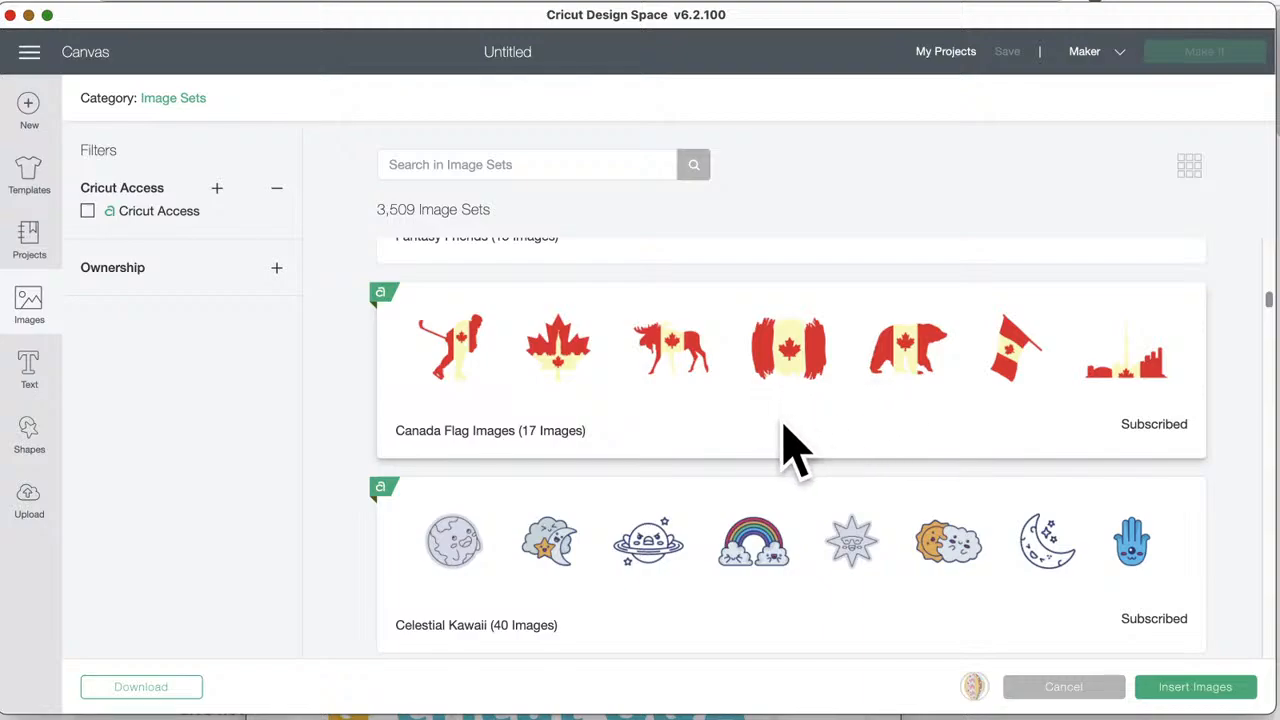
- Browse the image sets from Celestial Kawaii through Otomi Designs, Mr. Pineapple and Passover Icons to Japanese Illustrations
scroll(795, 440, "down", 4)
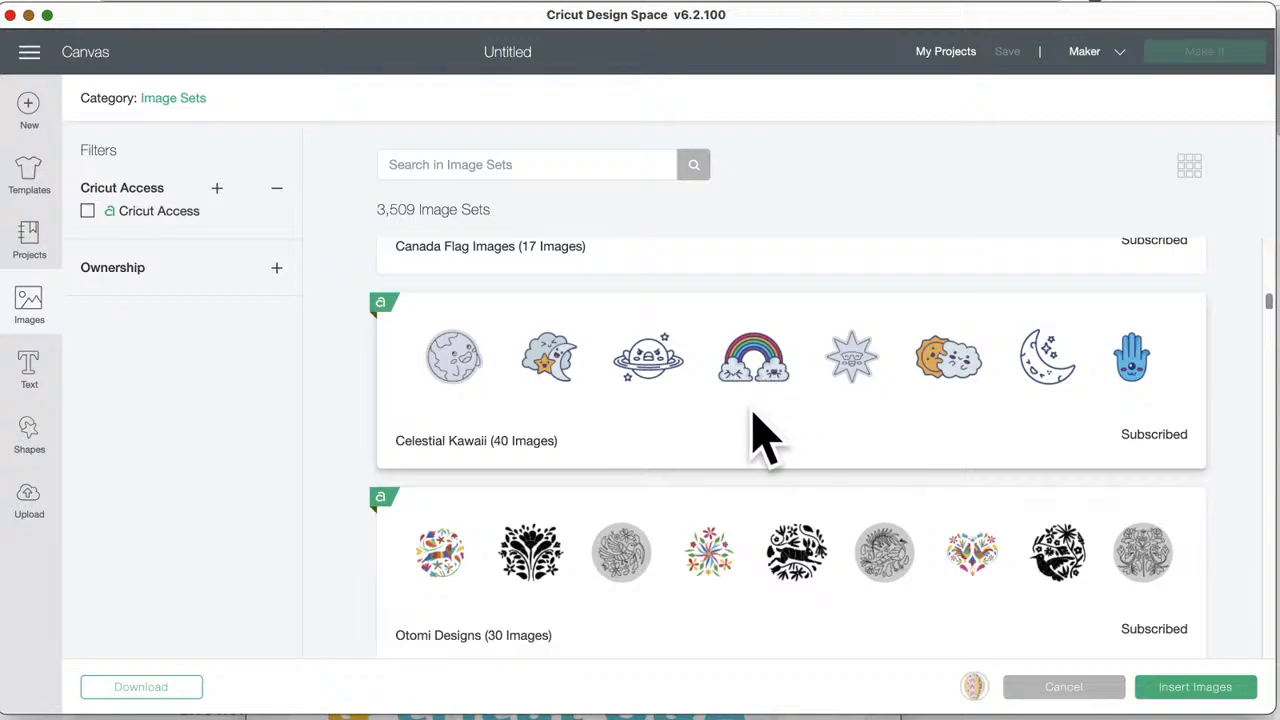
scroll(748, 450, "down", 3)
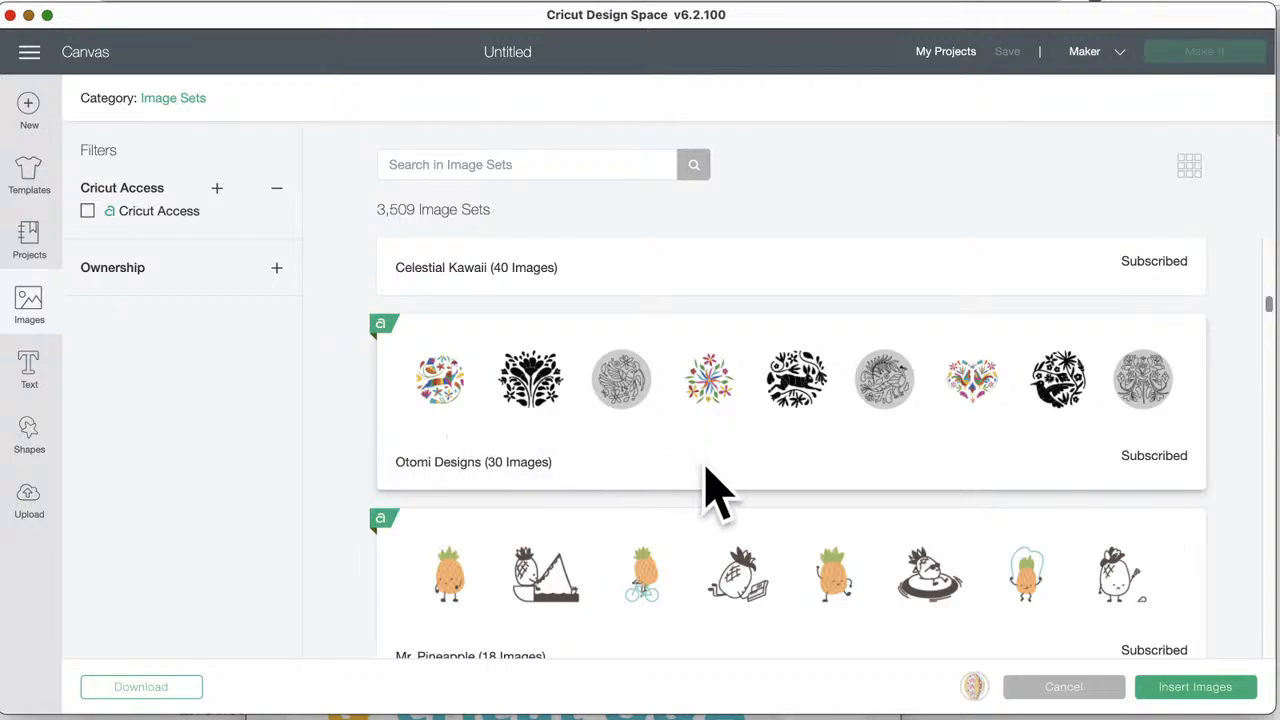
scroll(722, 510, "down", 2)
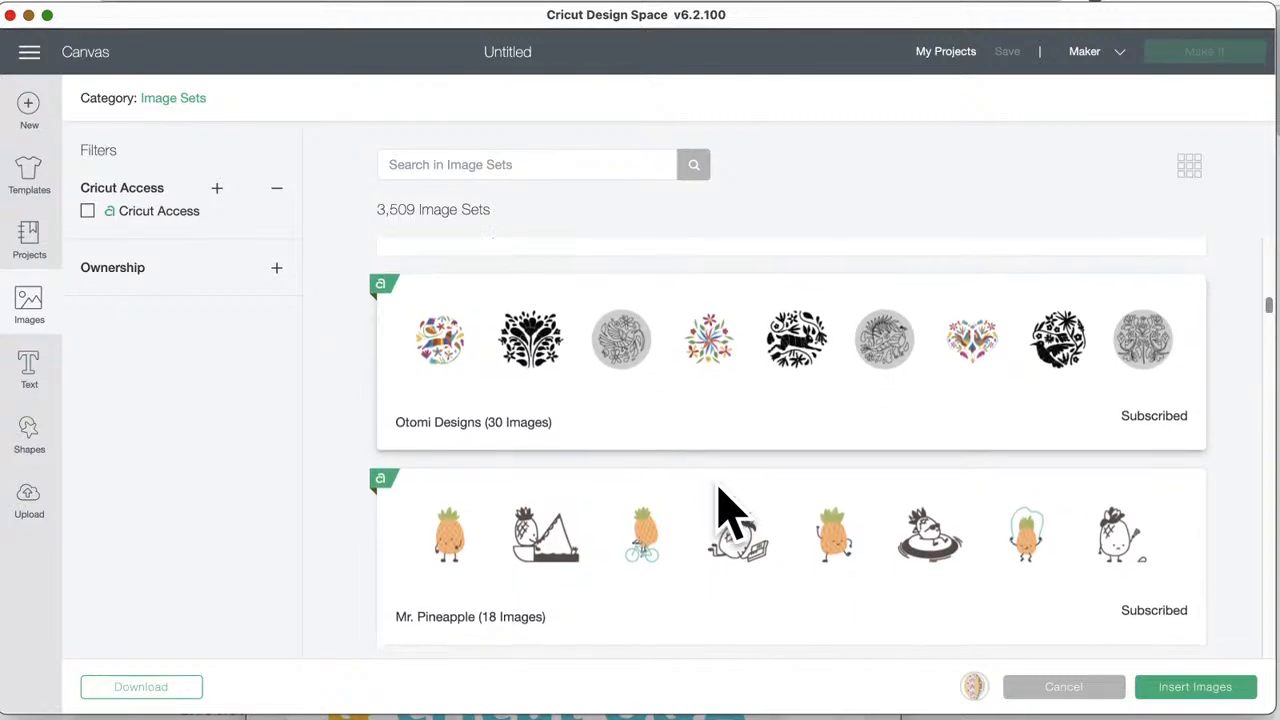
scroll(722, 510, "down", 2)
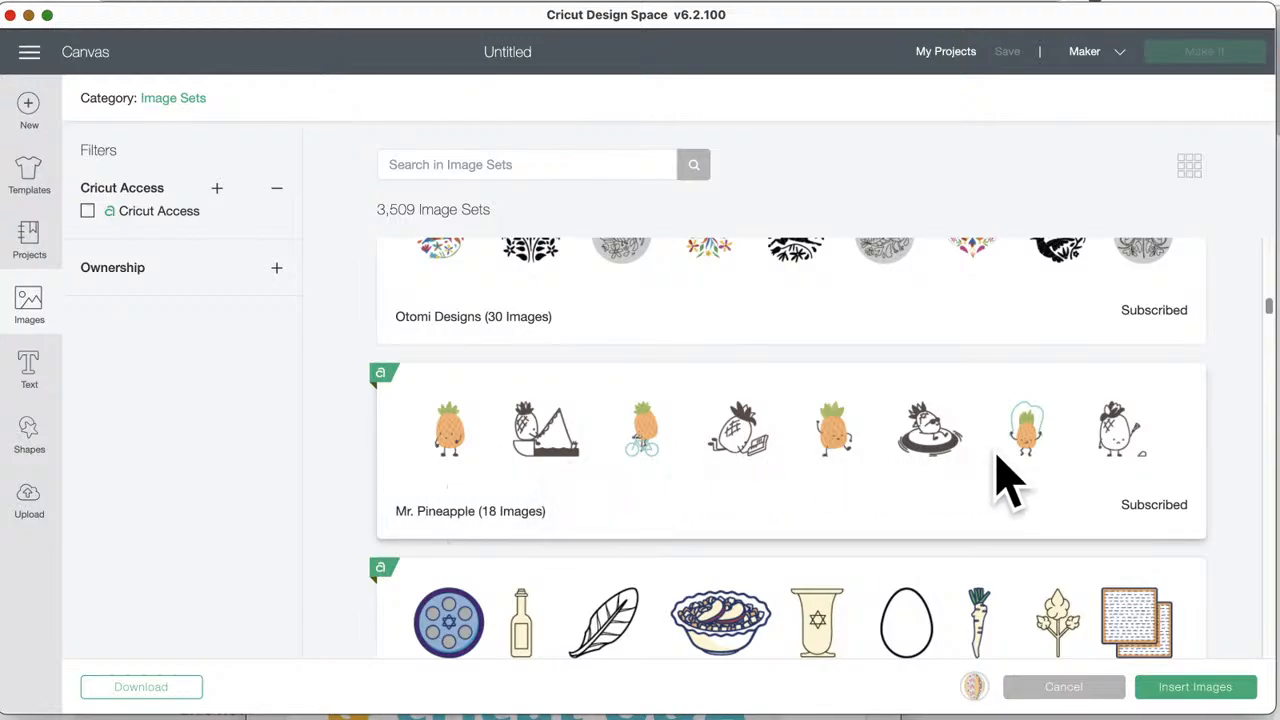
scroll(800, 520, "down", 5)
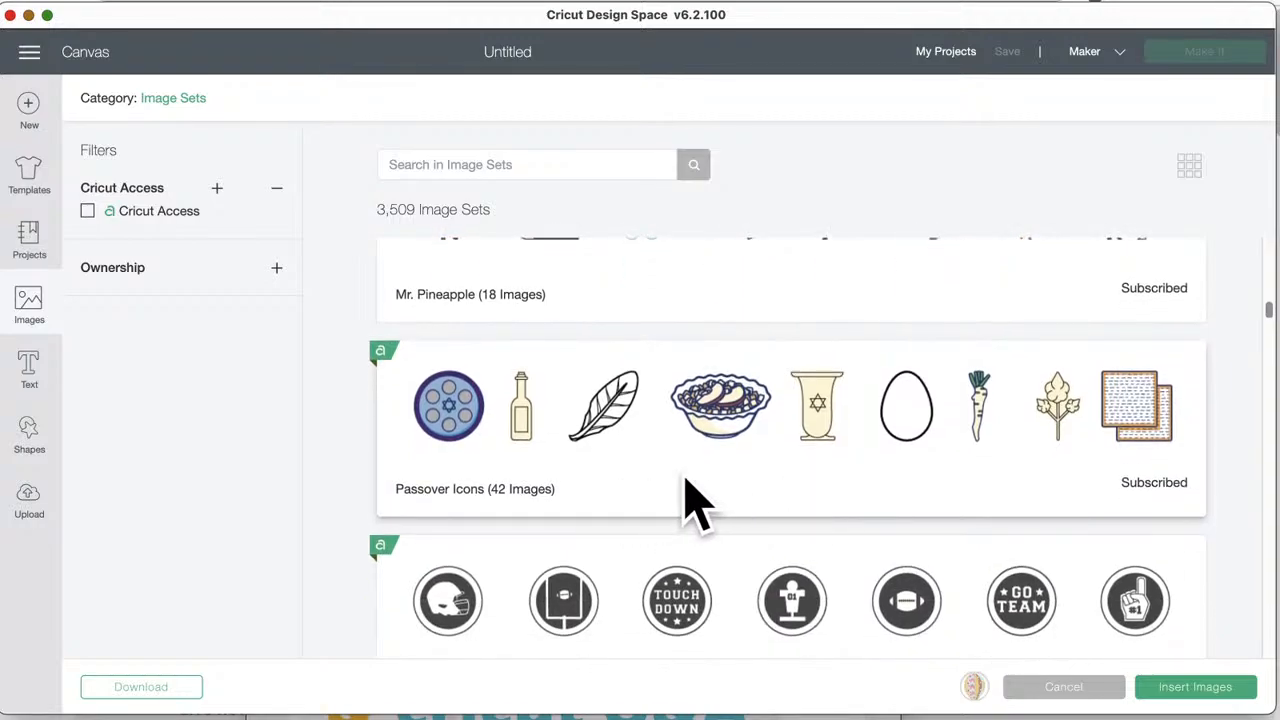
scroll(748, 505, "down", 5)
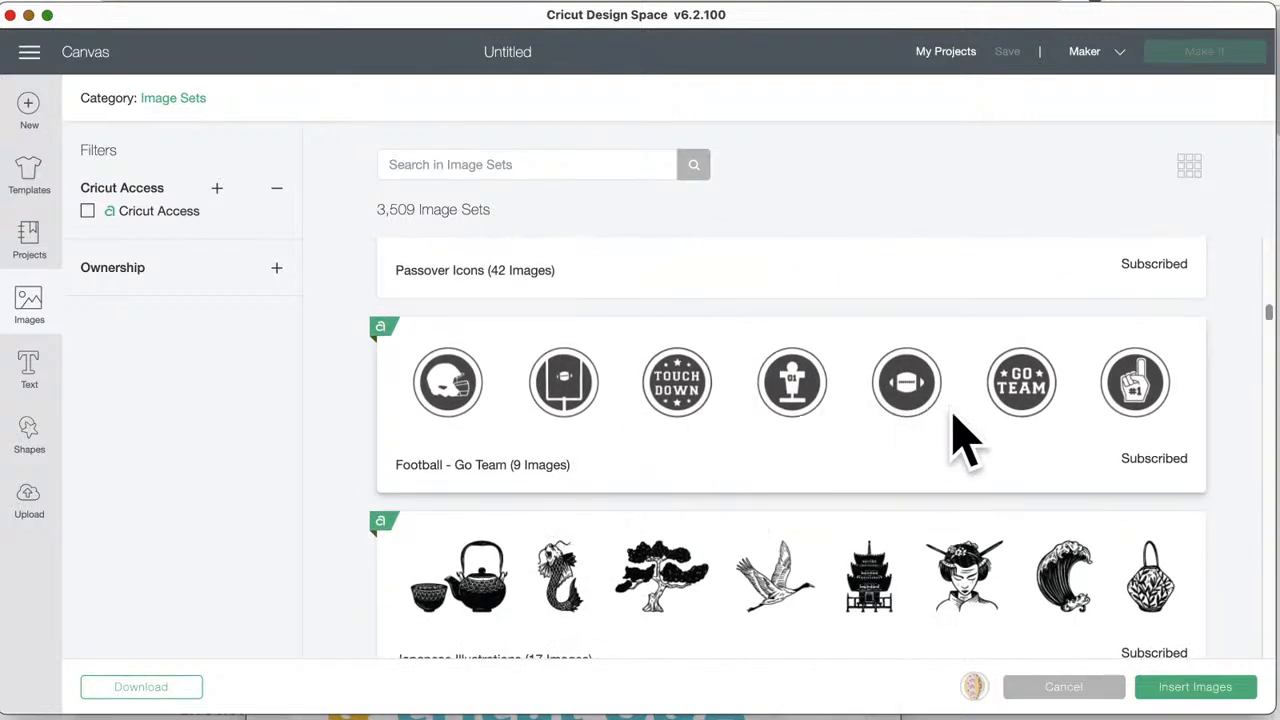
scroll(894, 487, "down", 3)
scroll(894, 492, "down", 1)
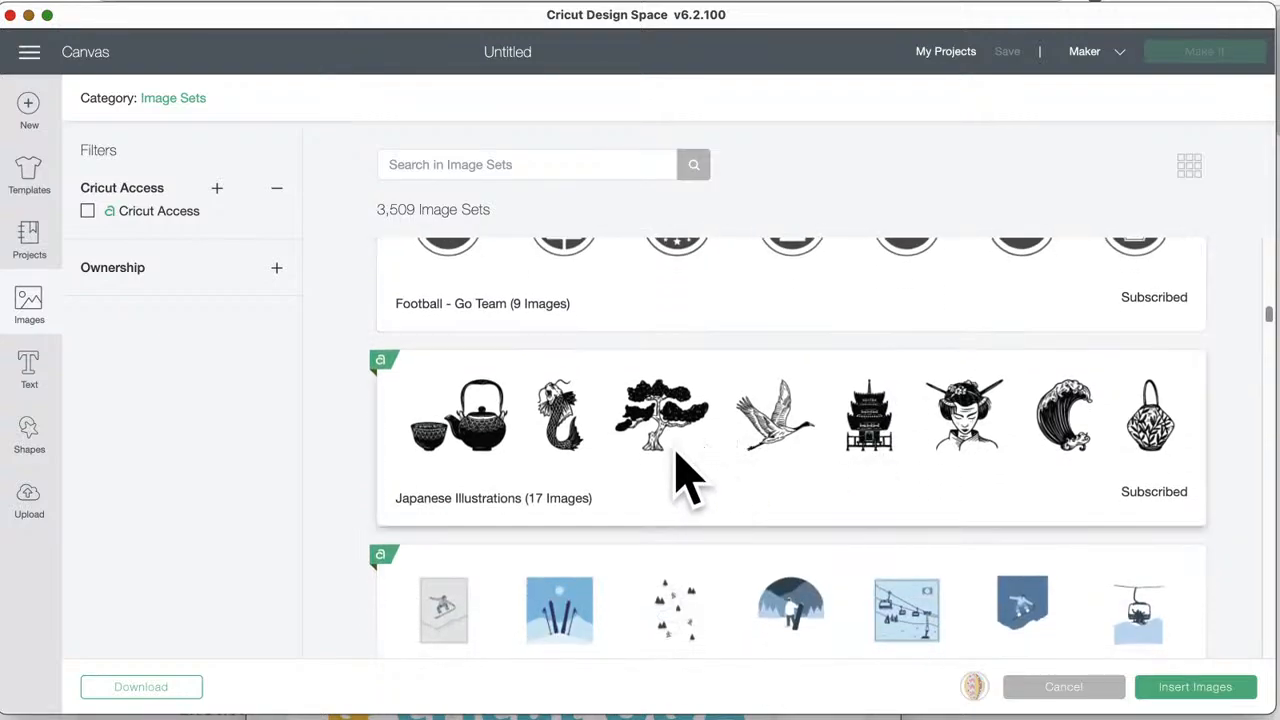
- Examine the image sets from Snow Scenes and Igloos through Rose Bouquets and Celebrate Purim to Lovestruck
scroll(920, 486, "down", 9)
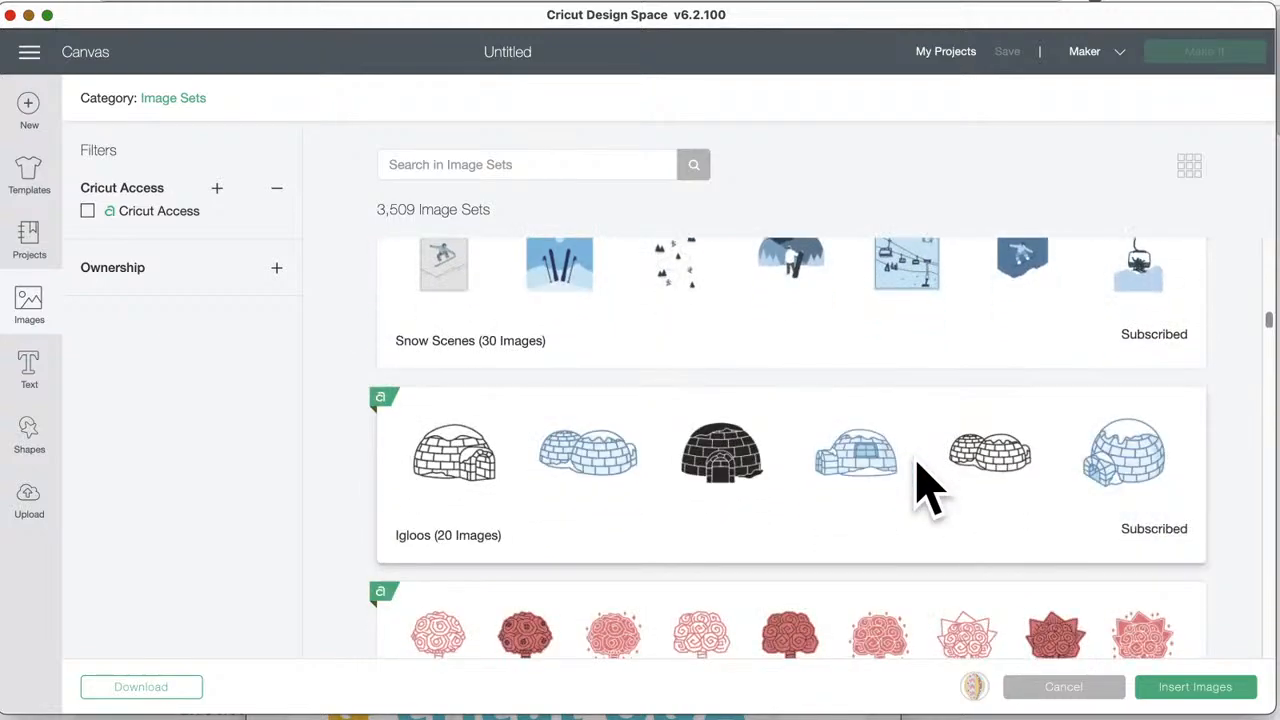
scroll(920, 486, "up", 2)
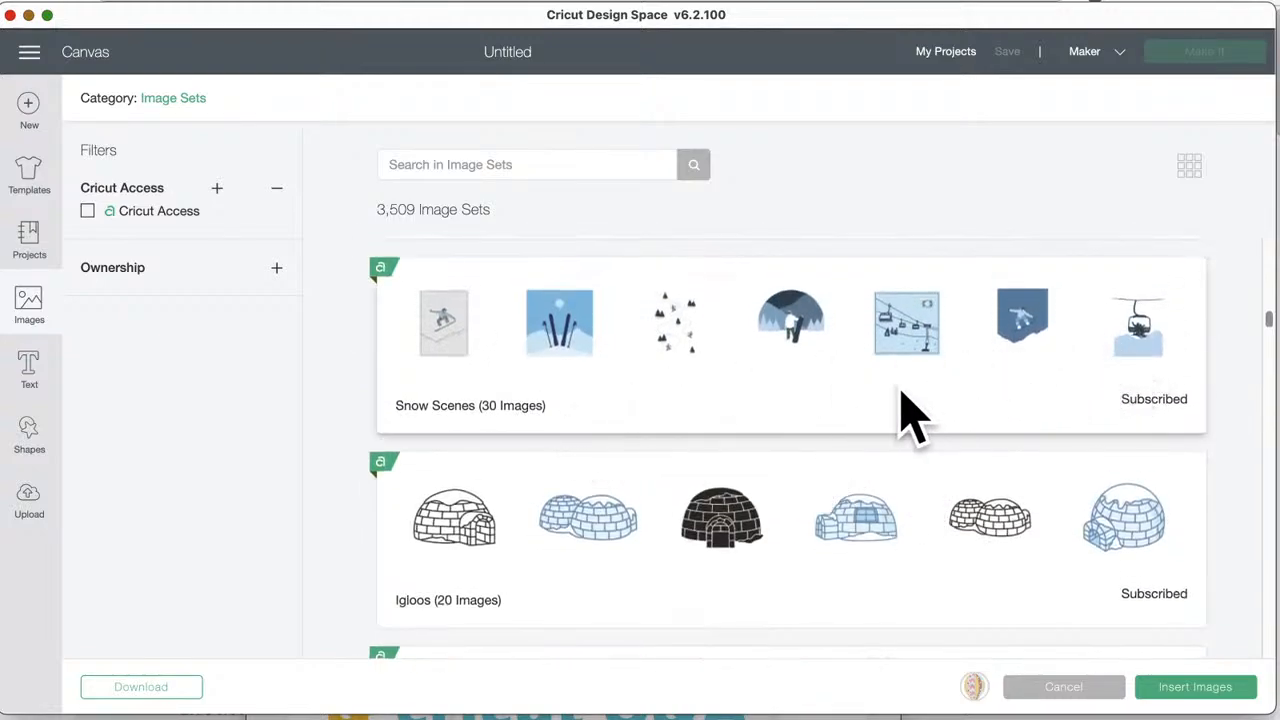
scroll(885, 429, "down", 2)
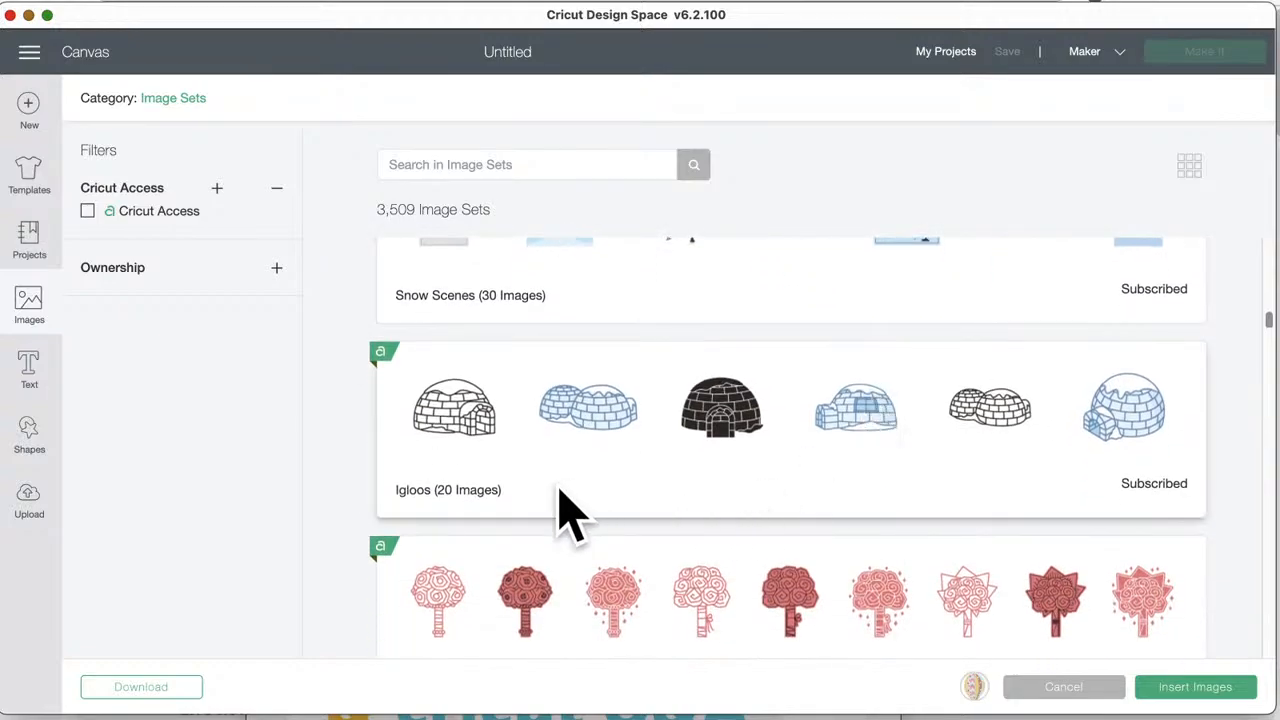
scroll(814, 468, "down", 1)
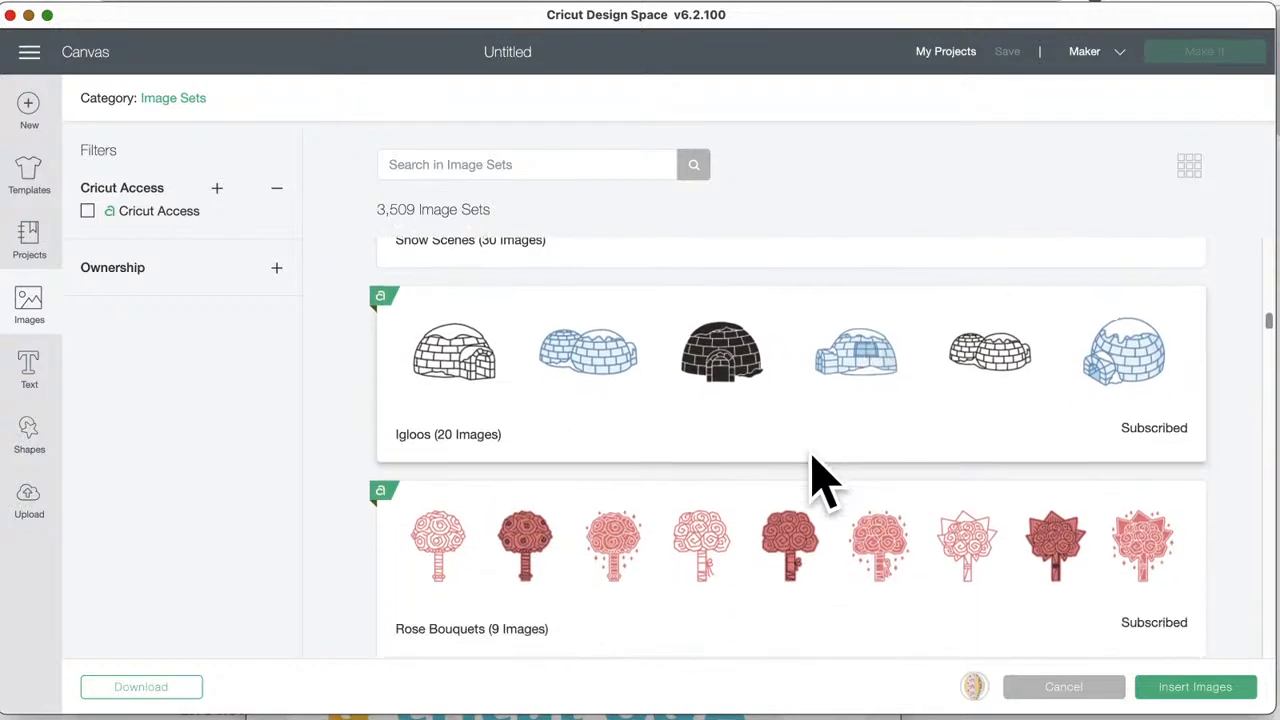
scroll(814, 468, "down", 2)
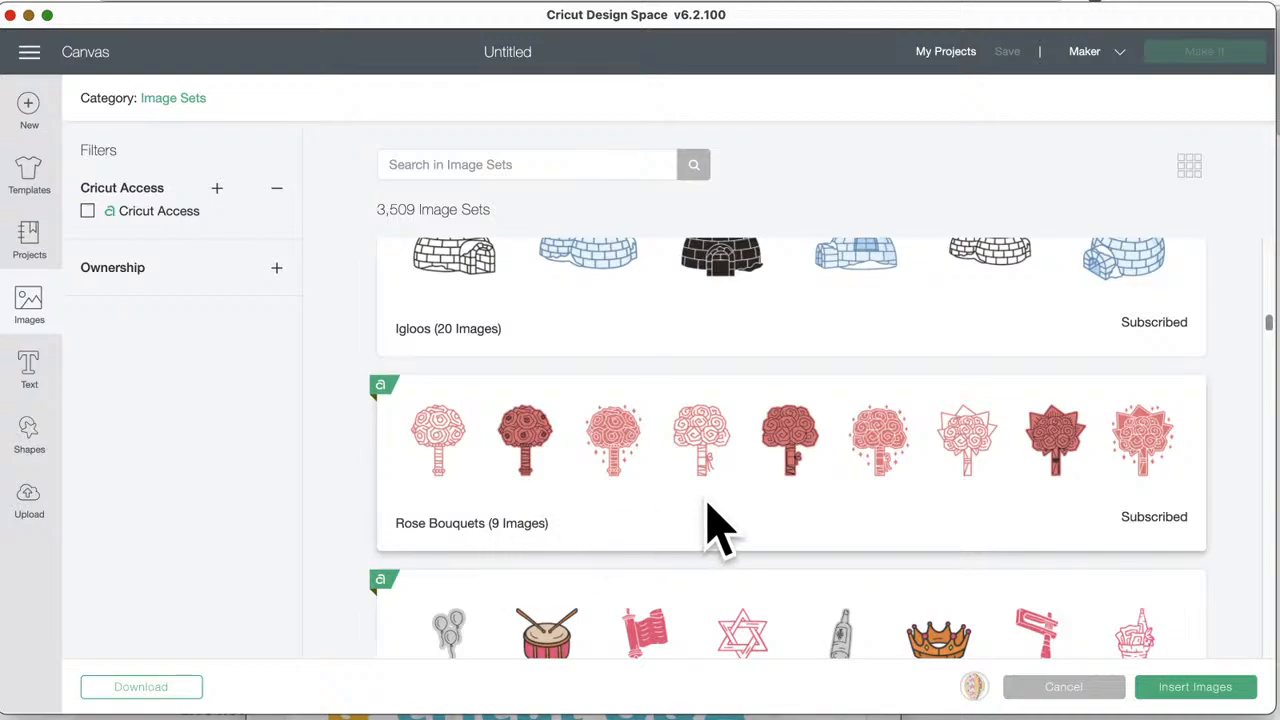
scroll(757, 500, "down", 1)
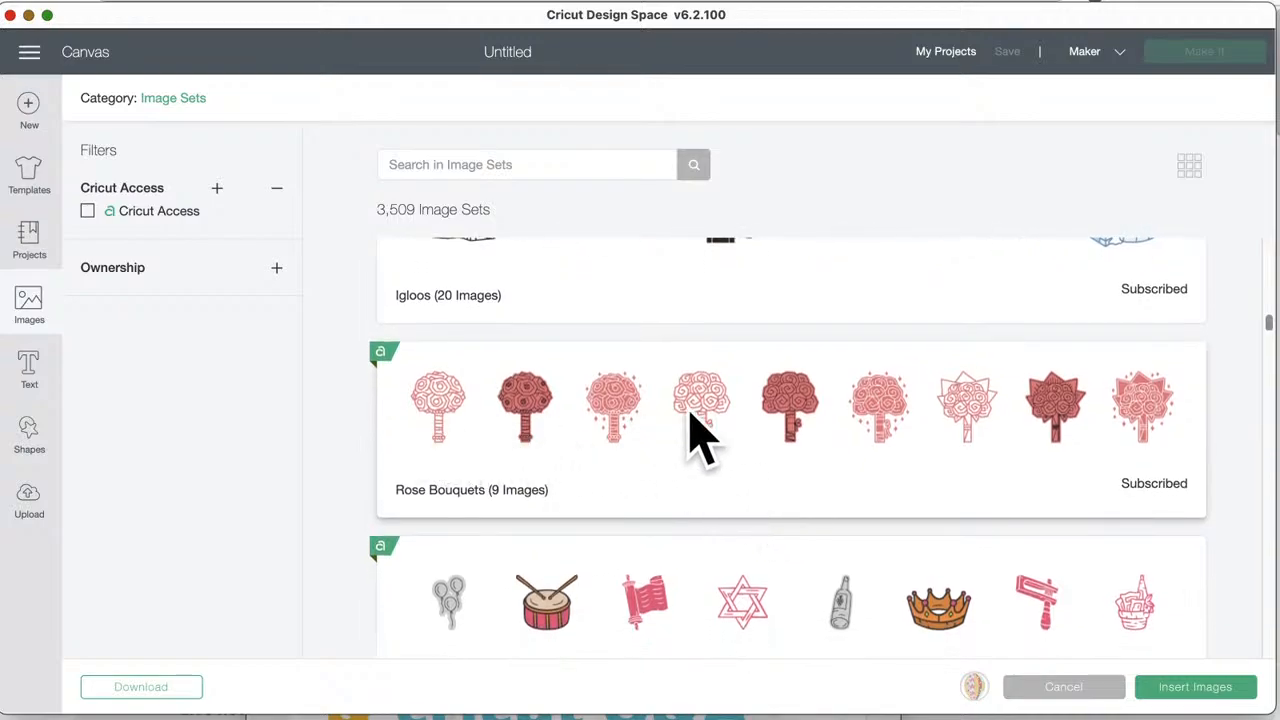
scroll(918, 497, "down", 3)
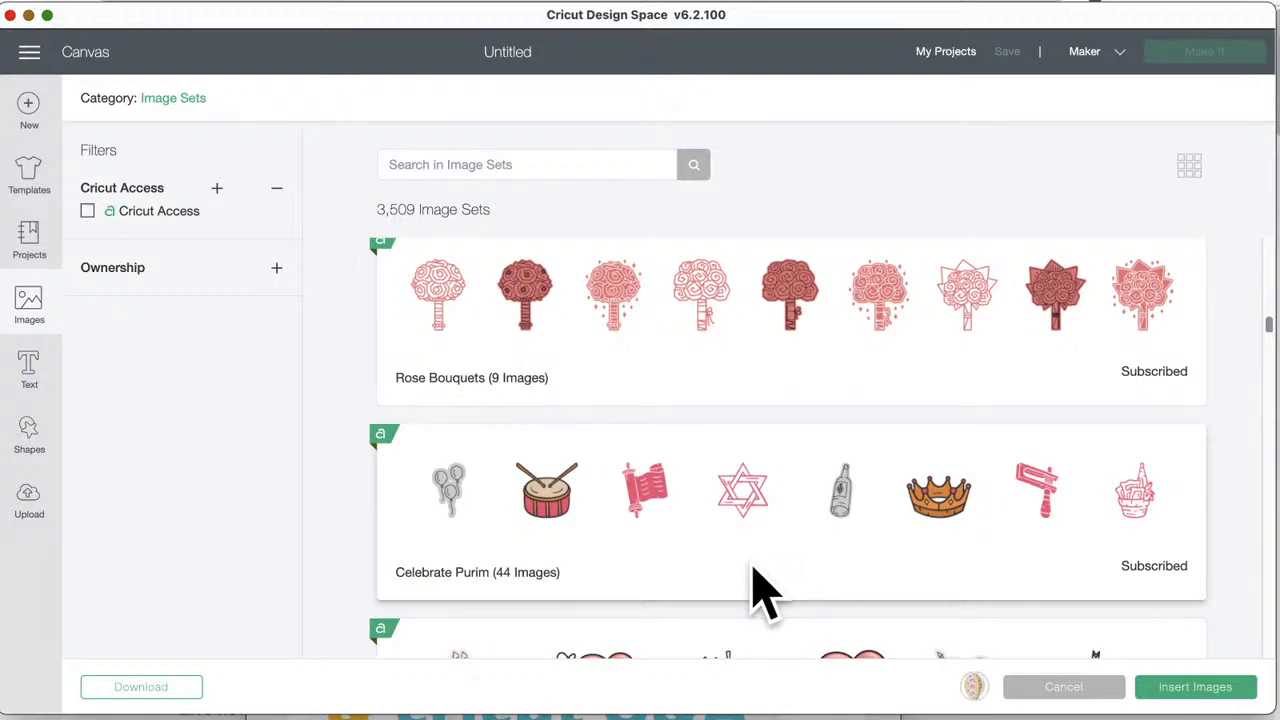
scroll(755, 572, "down", 1)
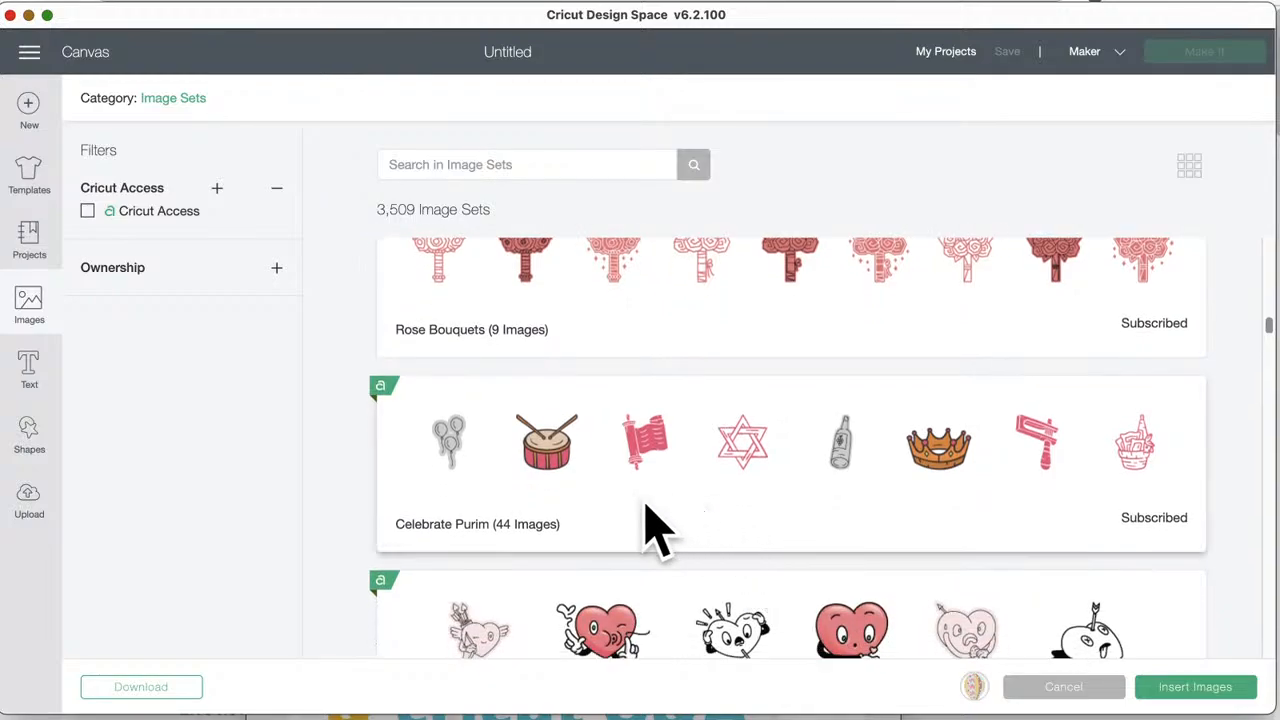
scroll(835, 550, "down", 3)
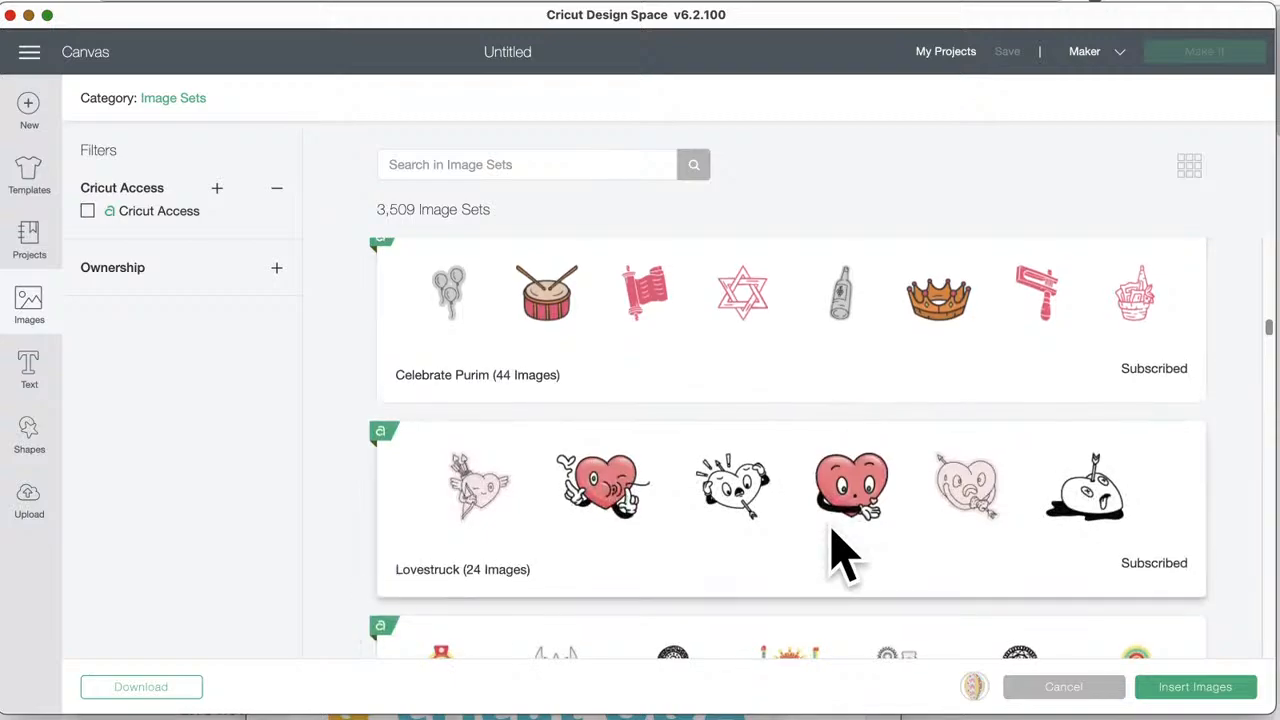
- Review the image sets from Inca Gods through Go Camping, The Abominable Snowman and Shine Bright to Footballs
scroll(684, 550, "down", 3)
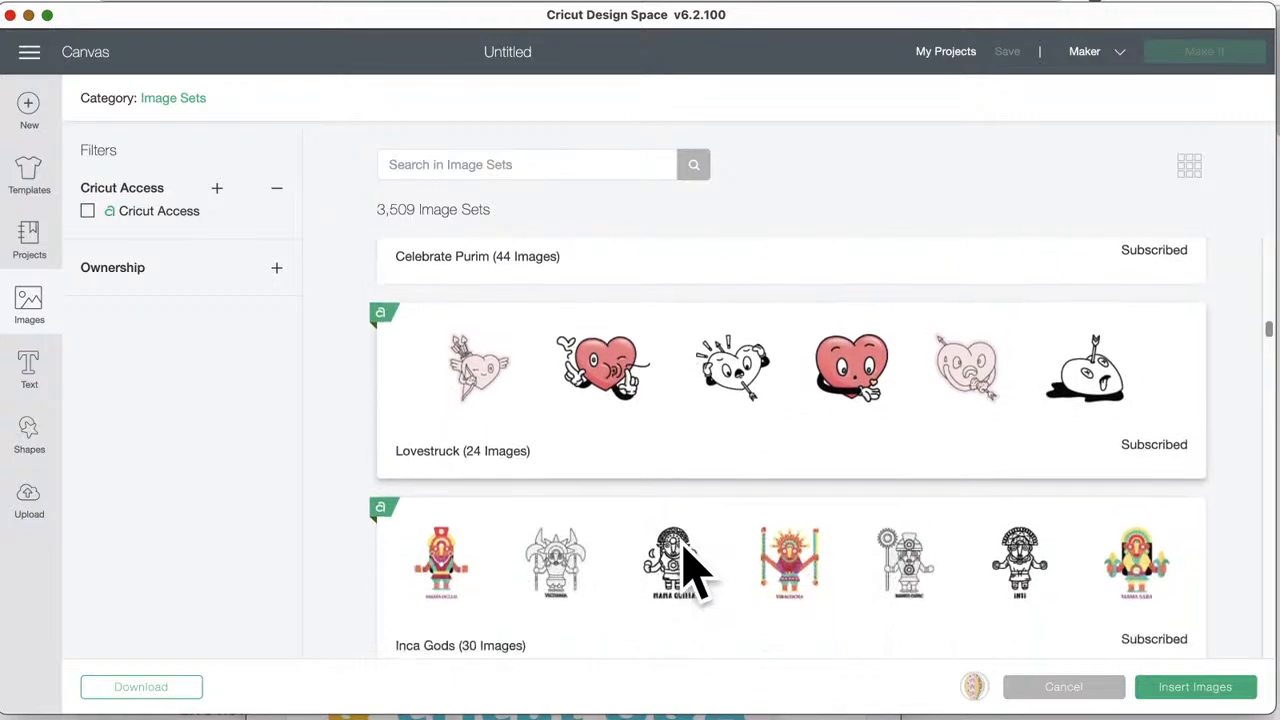
scroll(690, 570, "down", 1)
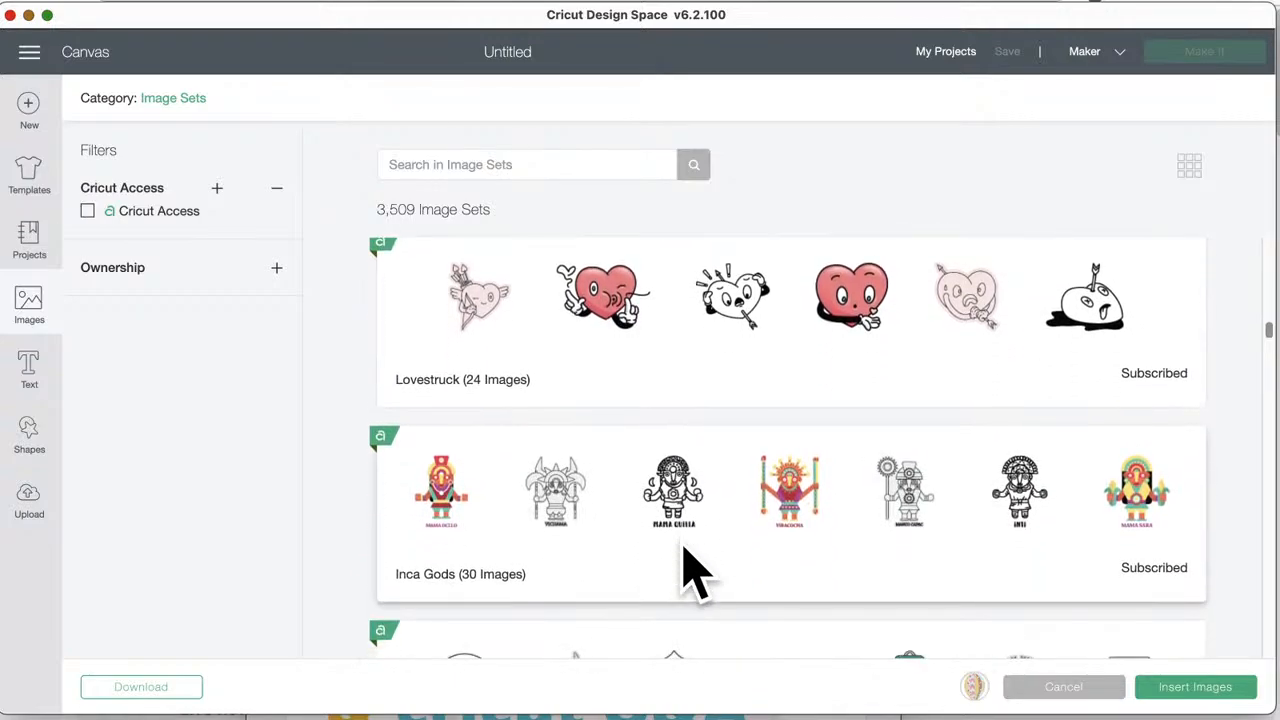
scroll(690, 570, "down", 2)
scroll(684, 552, "down", 1)
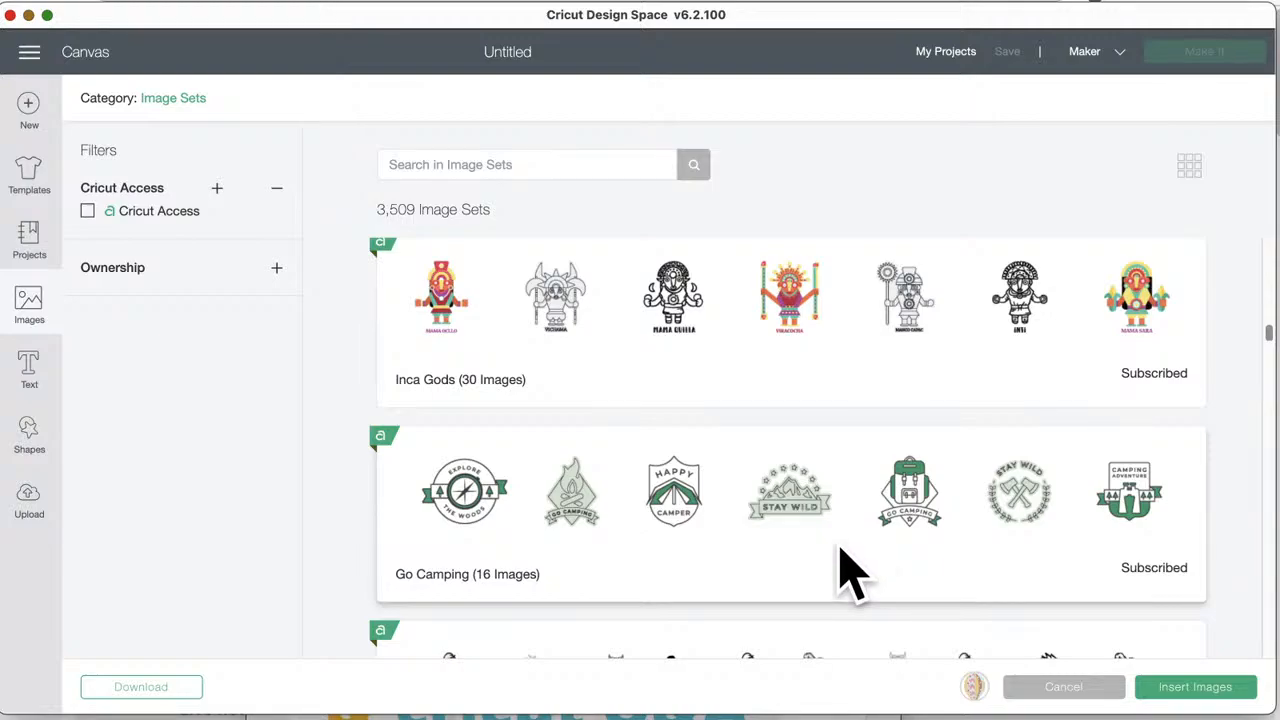
scroll(850, 575, "down", 2)
scroll(850, 575, "down", 1)
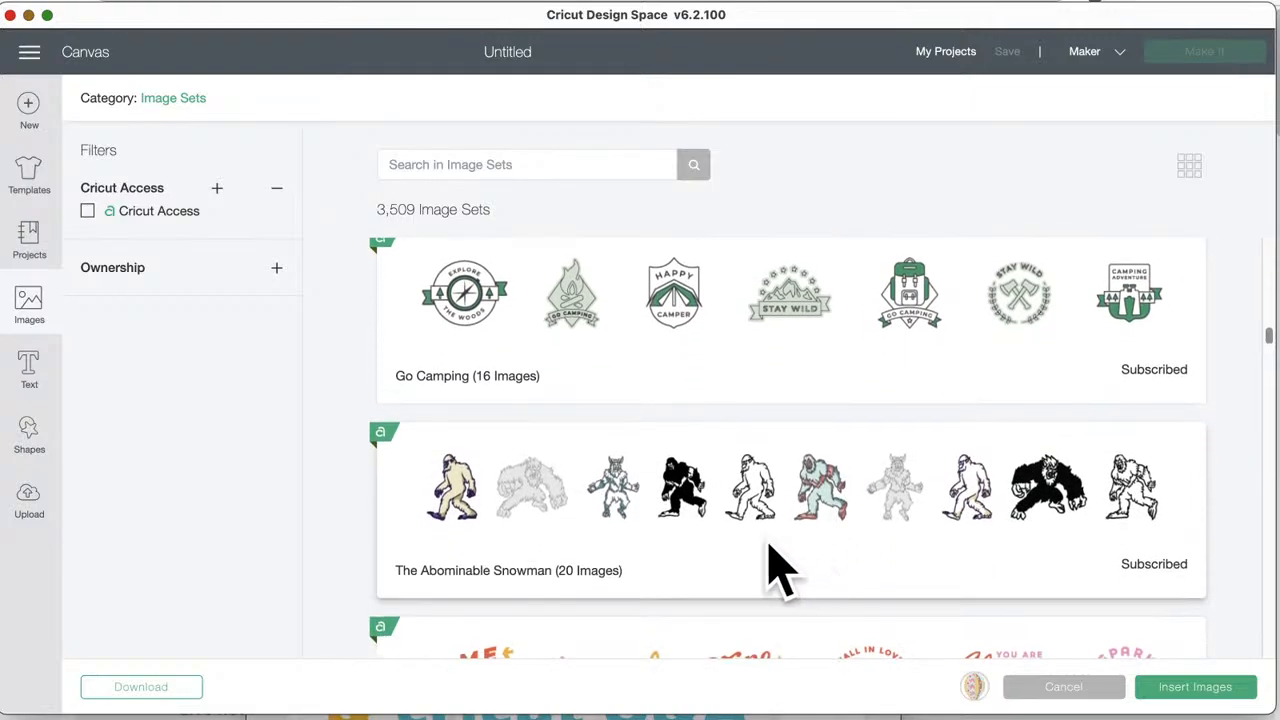
scroll(768, 565, "down", 3)
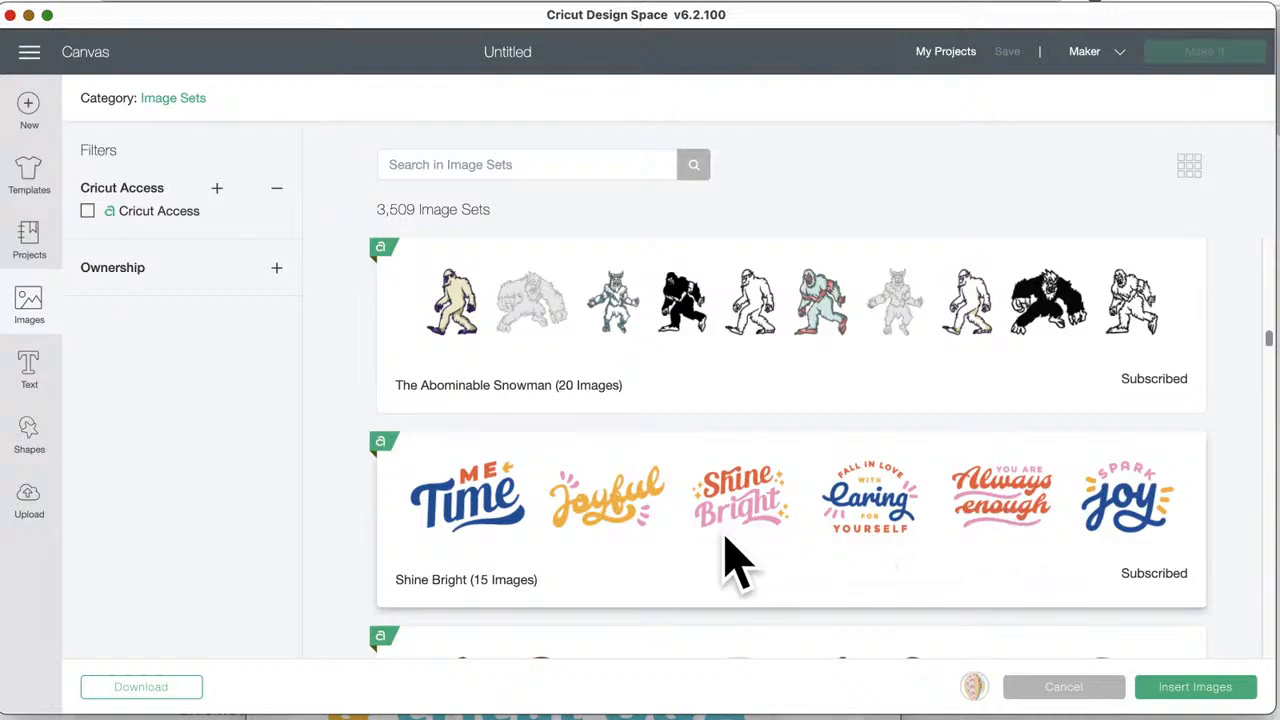
scroll(672, 580, "down", 3)
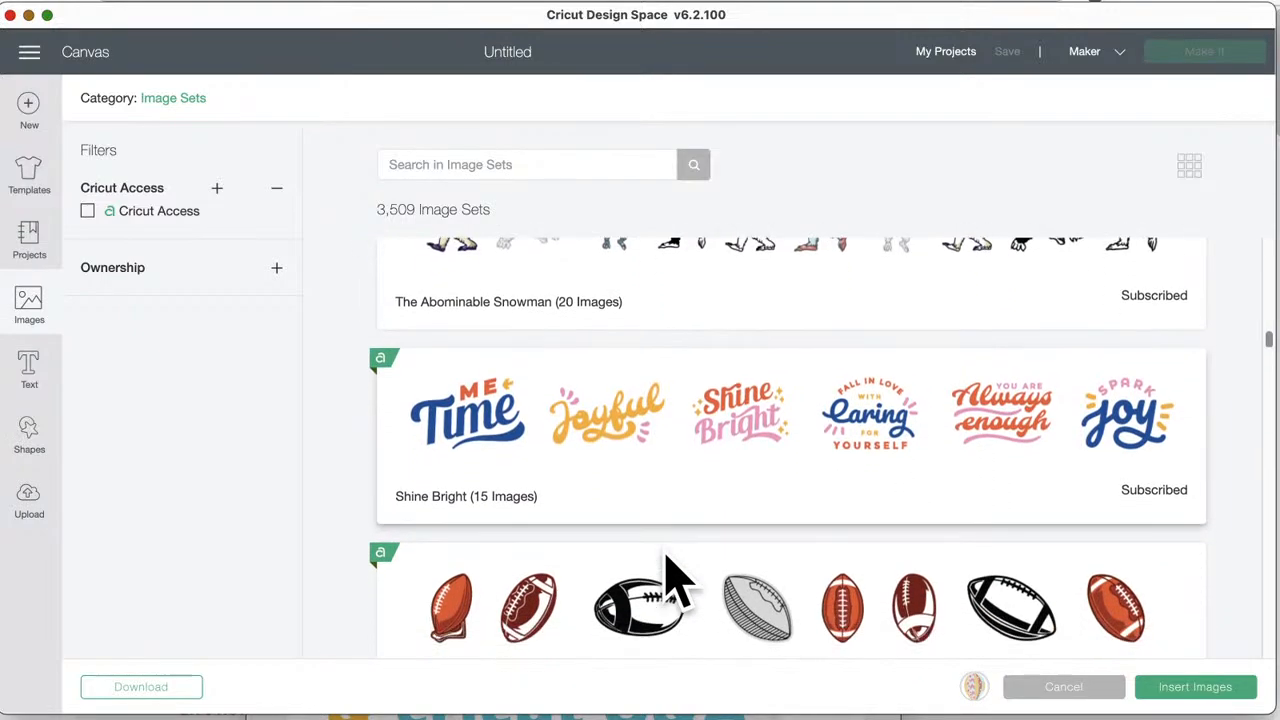
scroll(672, 580, "down", 1)
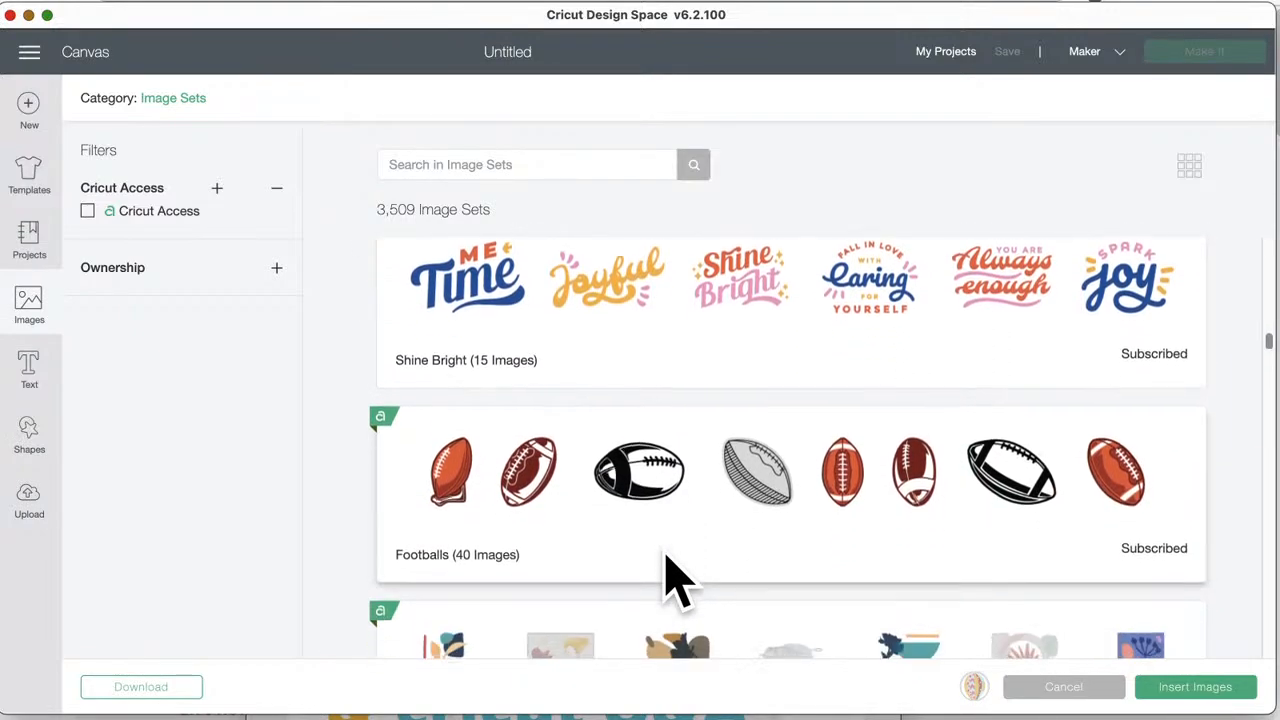
- Examine the image sets from Contemporary Shape Designs through Snowmobiling Silhouettes, Botany Plants Lately? and Tropical Island to Cuba Designs
scroll(672, 580, "down", 2)
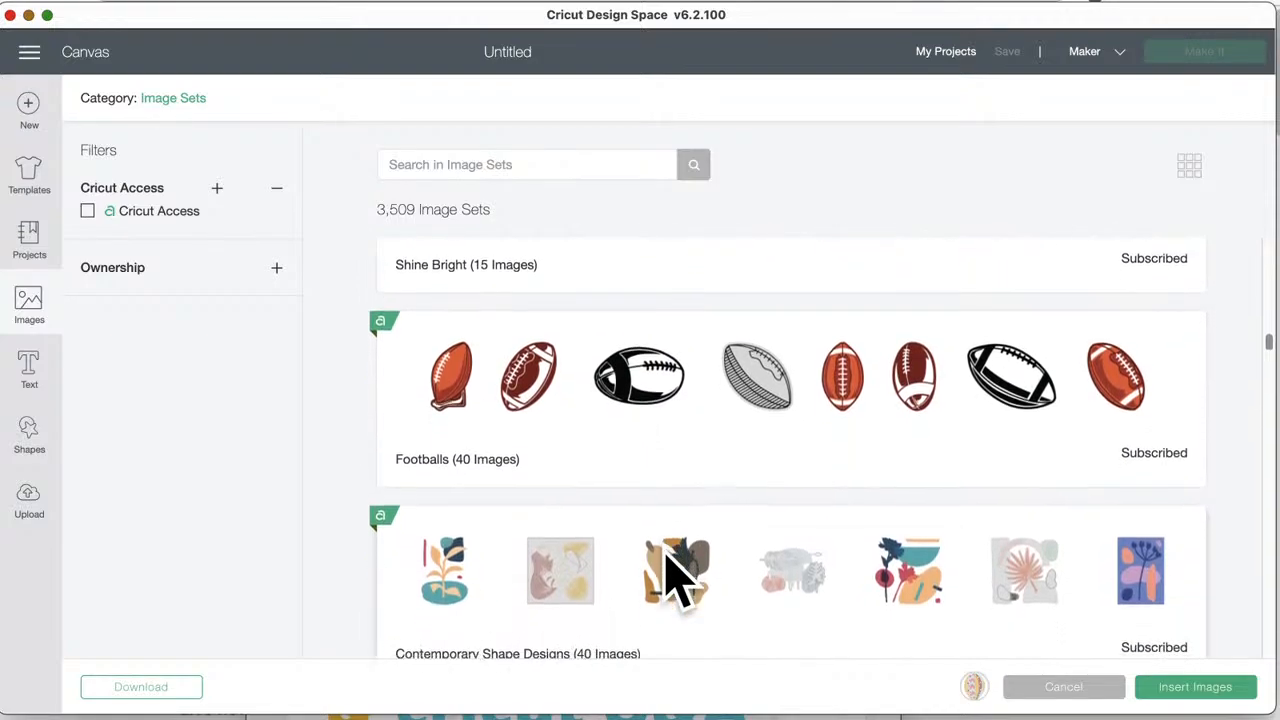
scroll(672, 580, "down", 3)
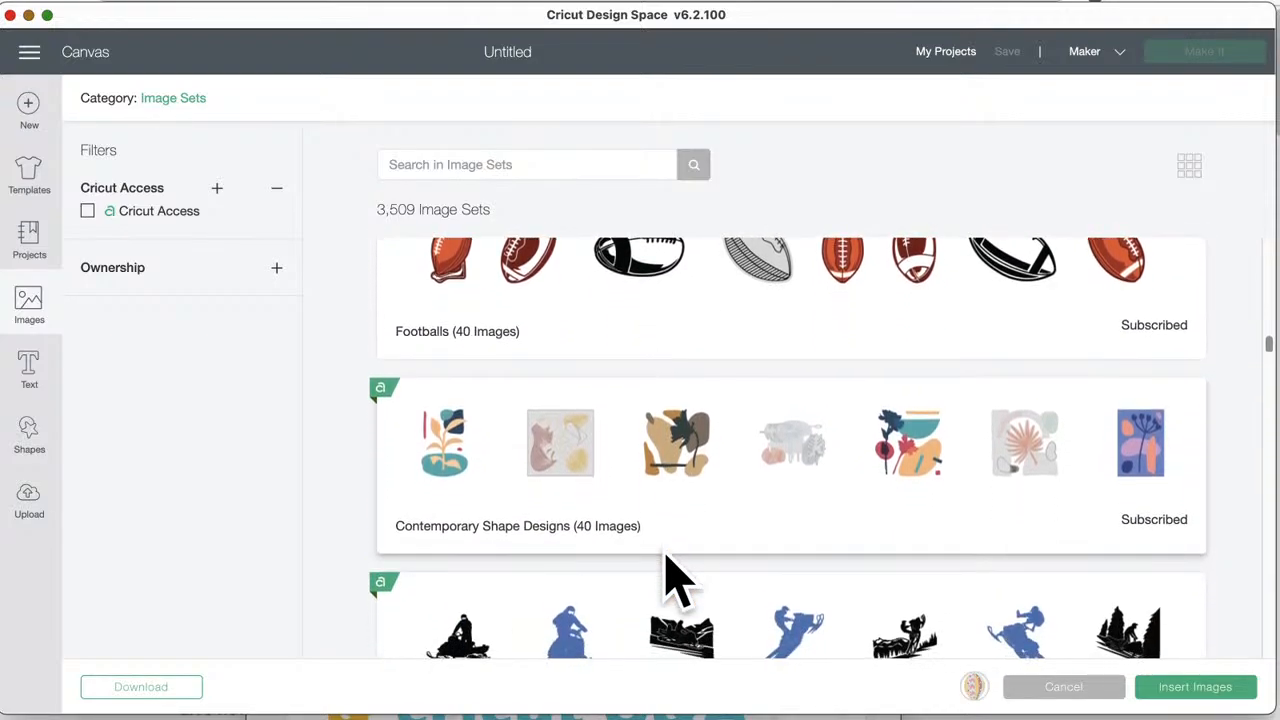
scroll(672, 580, "down", 3)
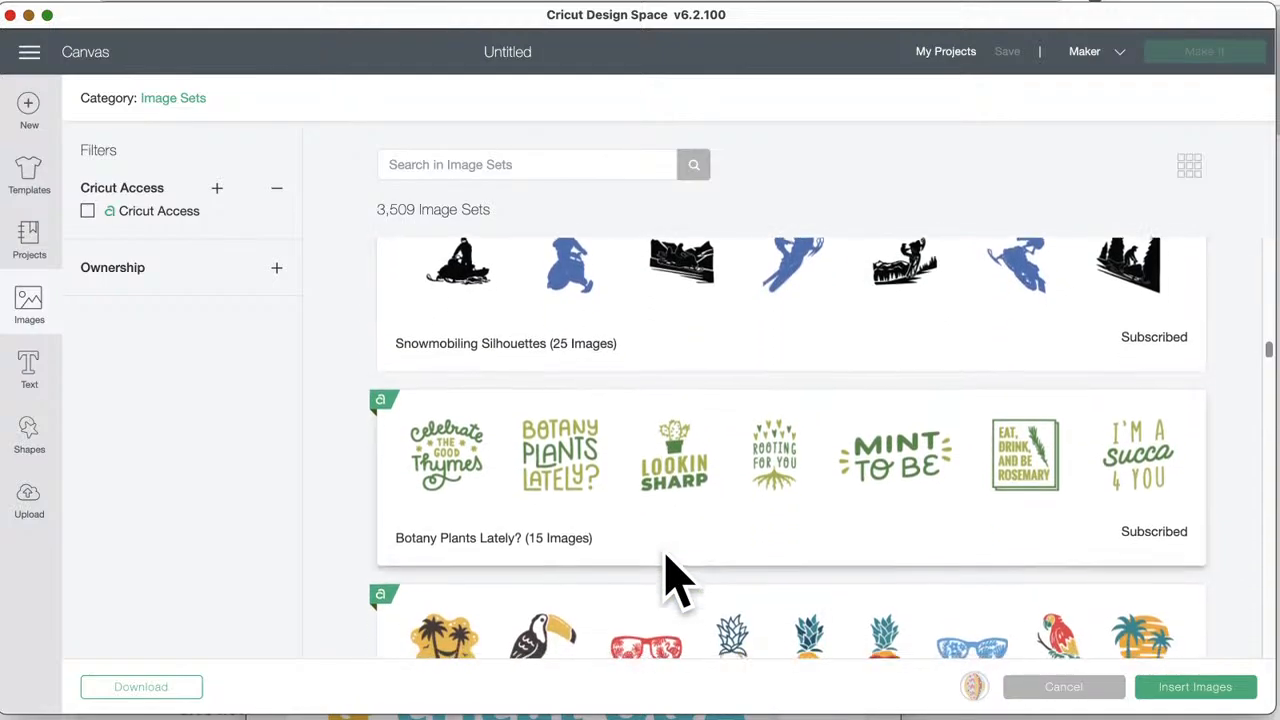
scroll(672, 580, "down", 1)
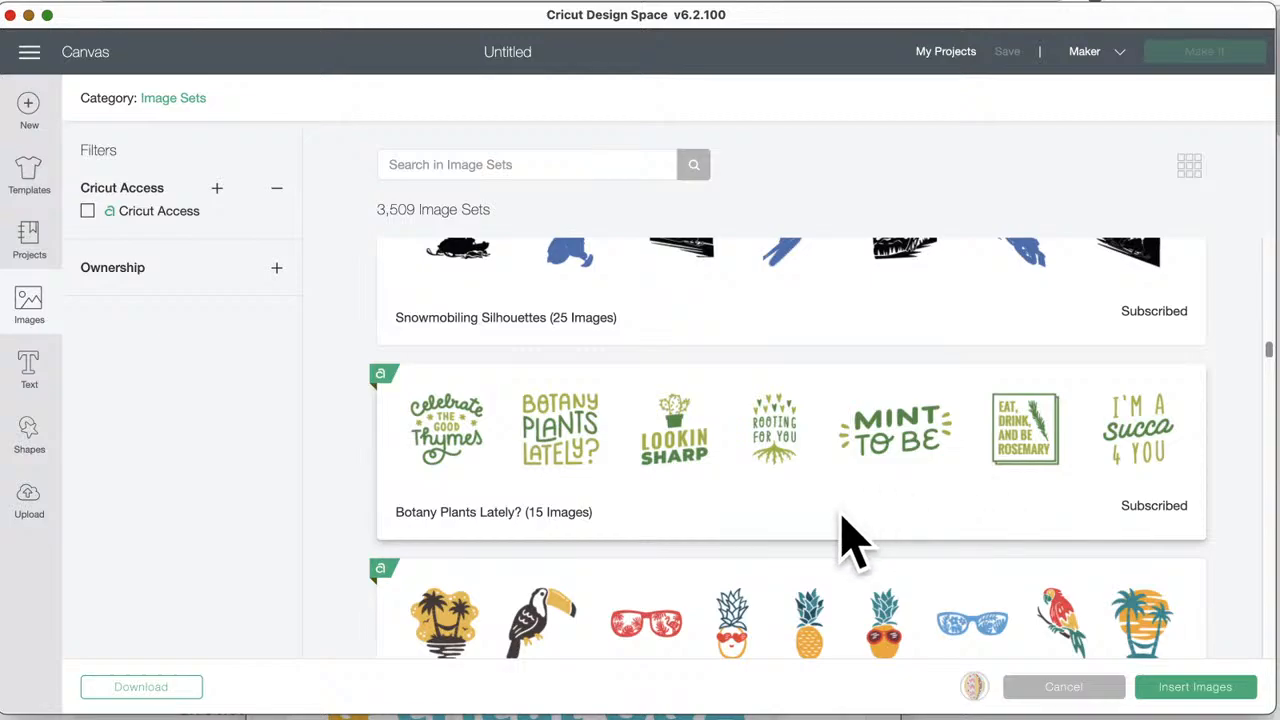
scroll(851, 537, "down", 3)
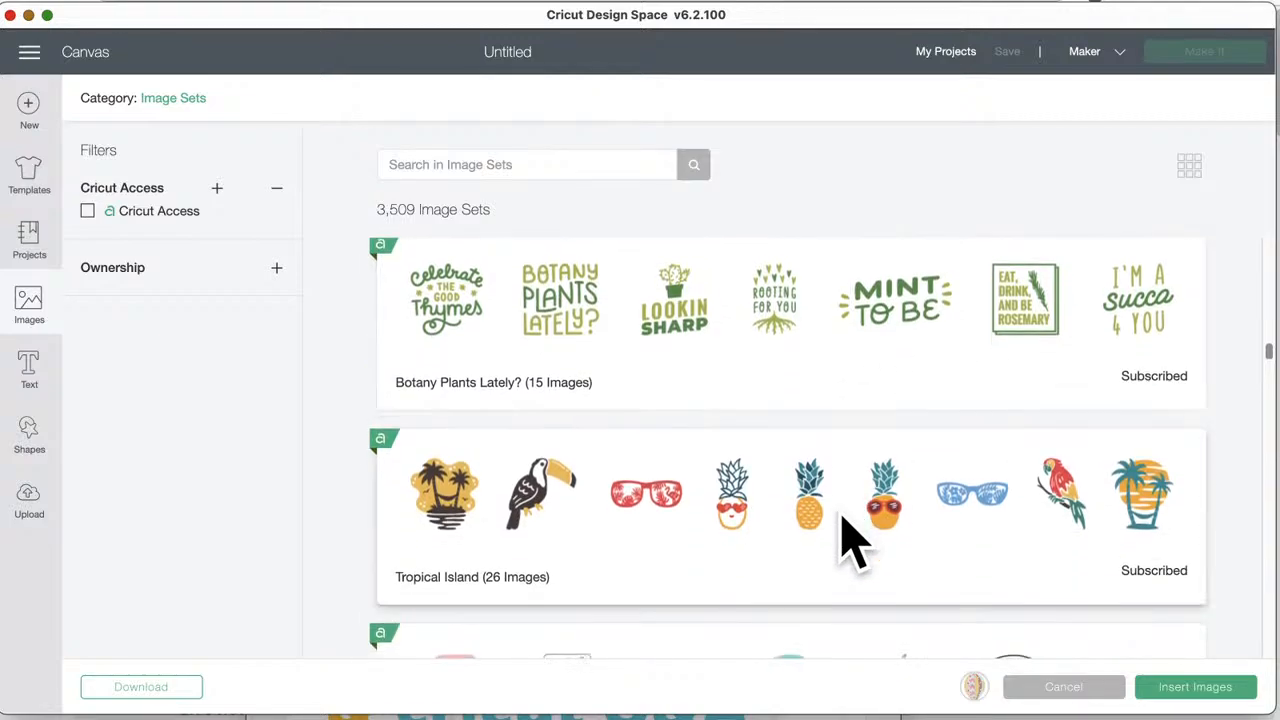
scroll(851, 537, "down", 3)
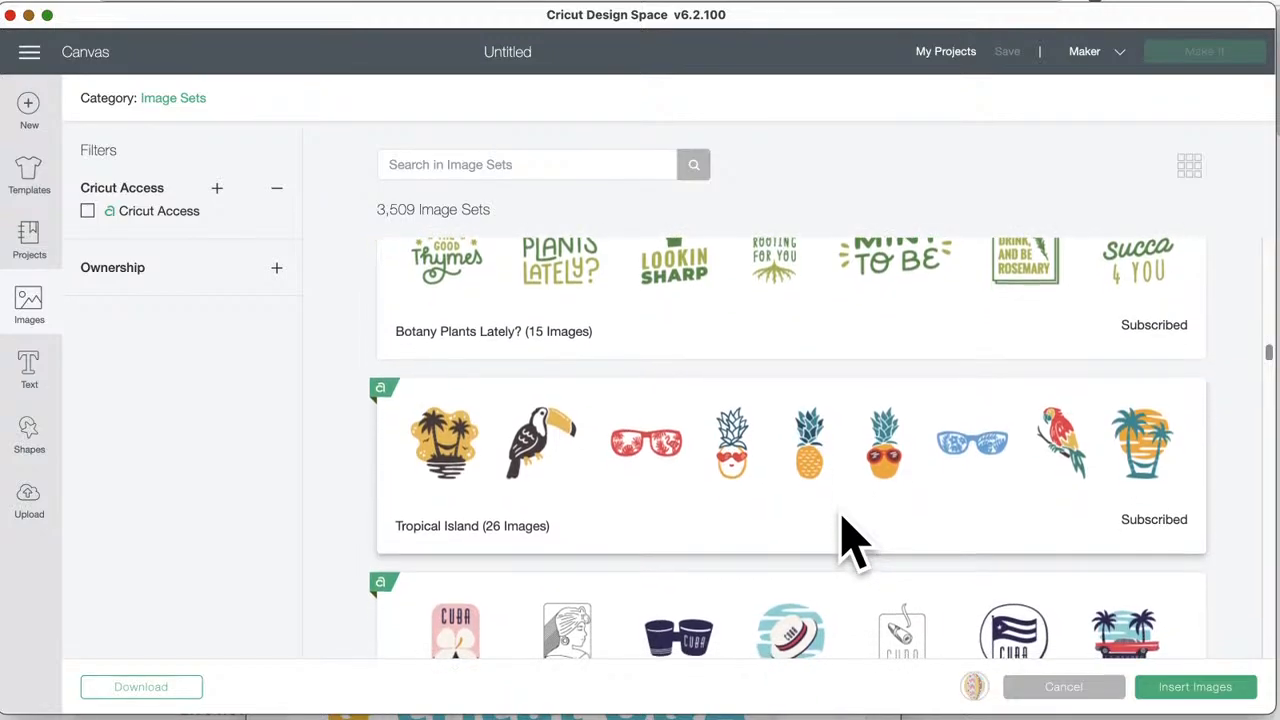
scroll(851, 540, "down", 1)
scroll(851, 540, "down", 5)
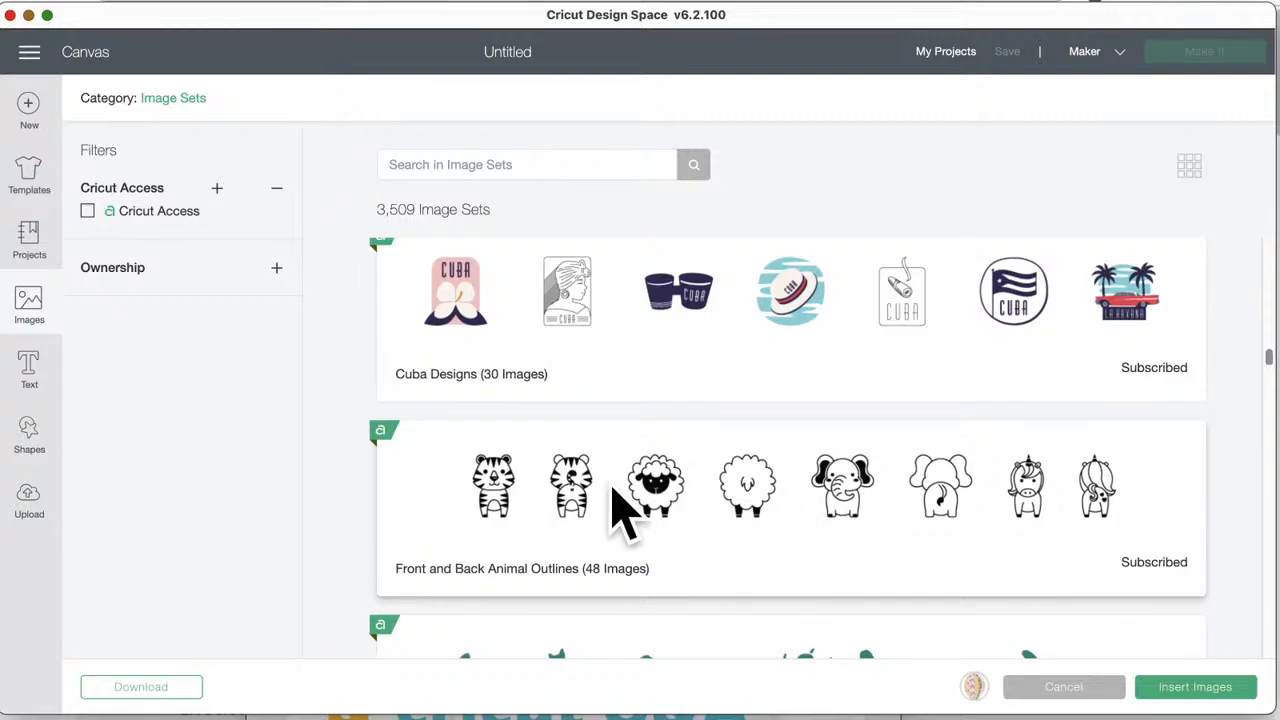
- Browse the image sets from Front and Back Animal Outlines through Dice Designs, In My Garden and Teacher T-Shirts to Valentine's Day Long Cut Signs
scroll(828, 535, "down", 10)
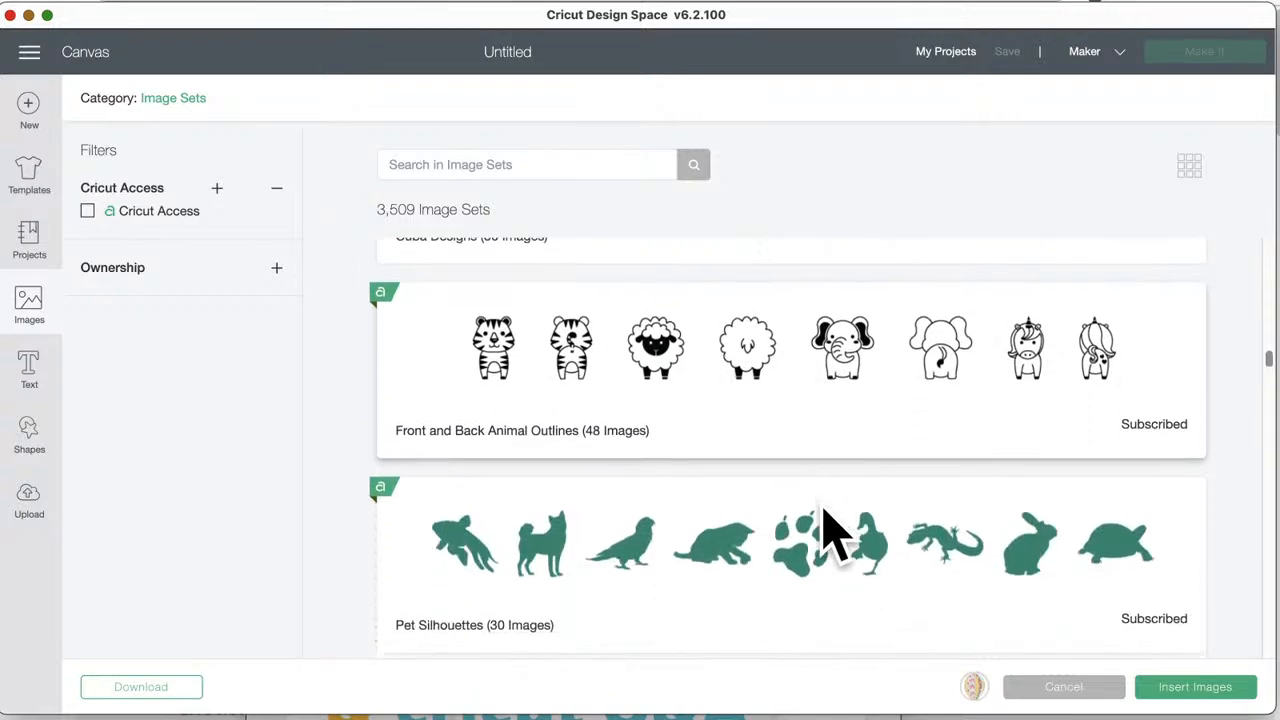
scroll(828, 535, "down", 4)
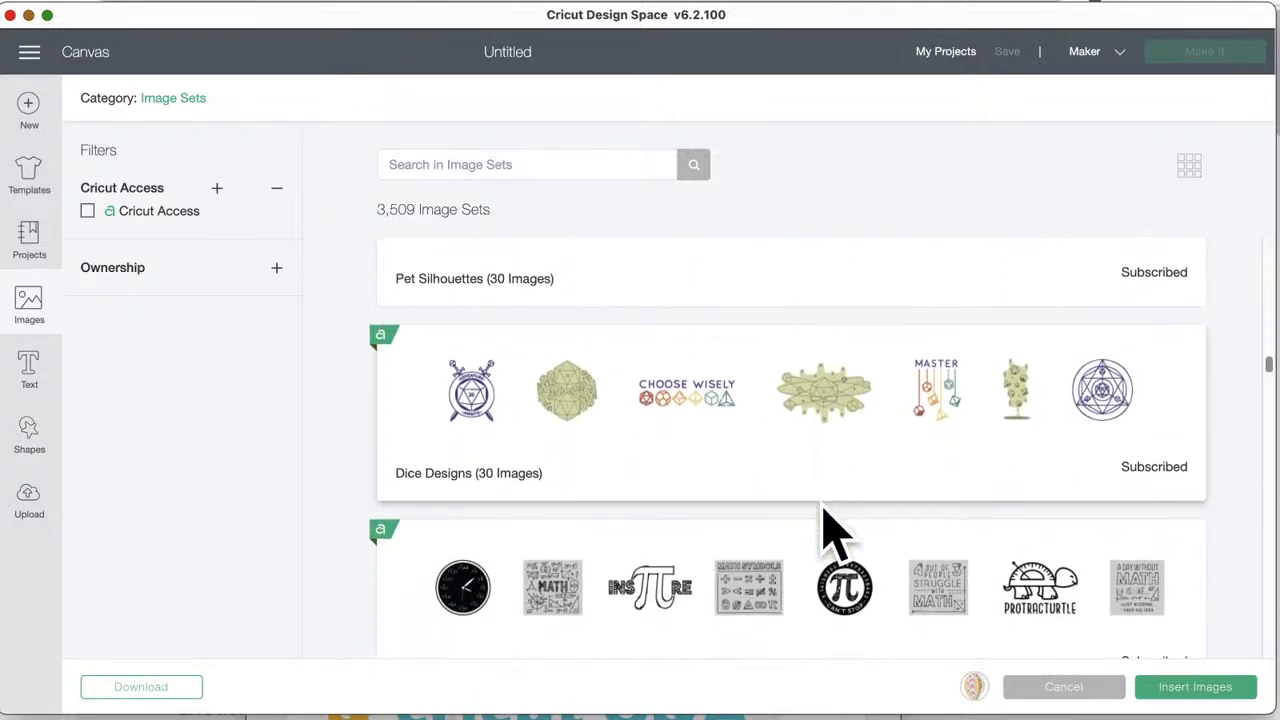
scroll(828, 535, "down", 8)
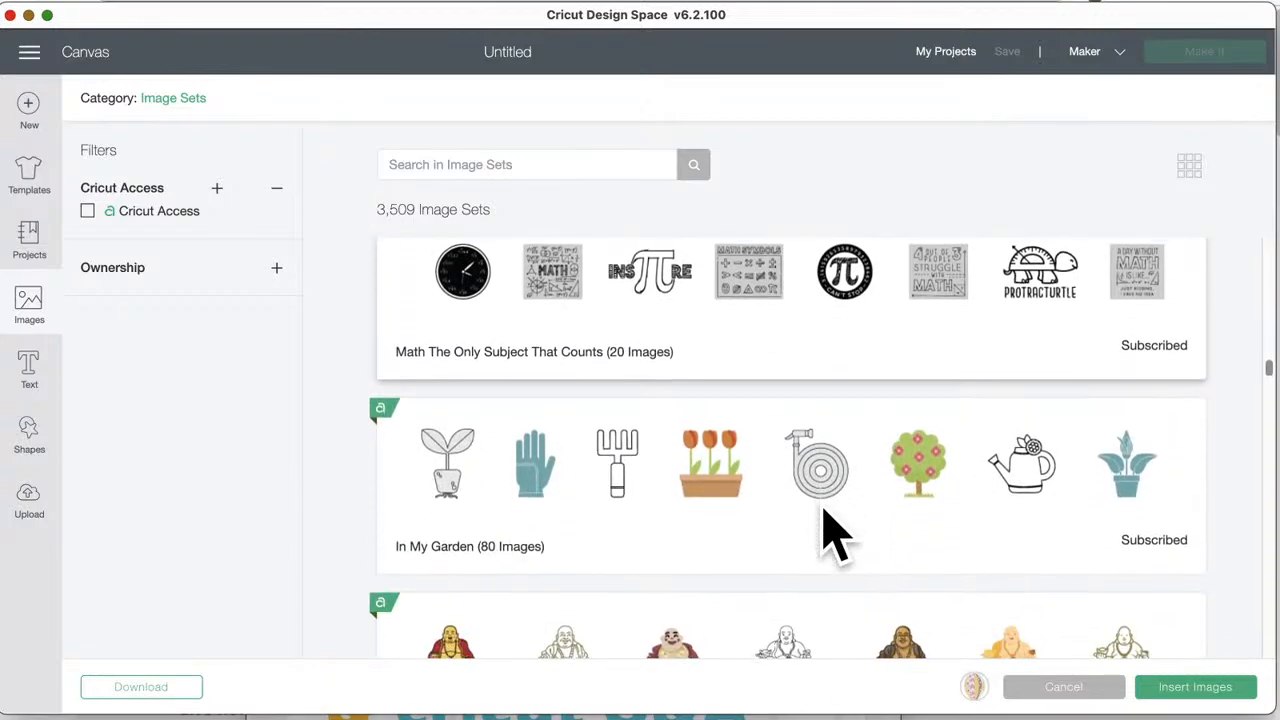
scroll(828, 535, "down", 4)
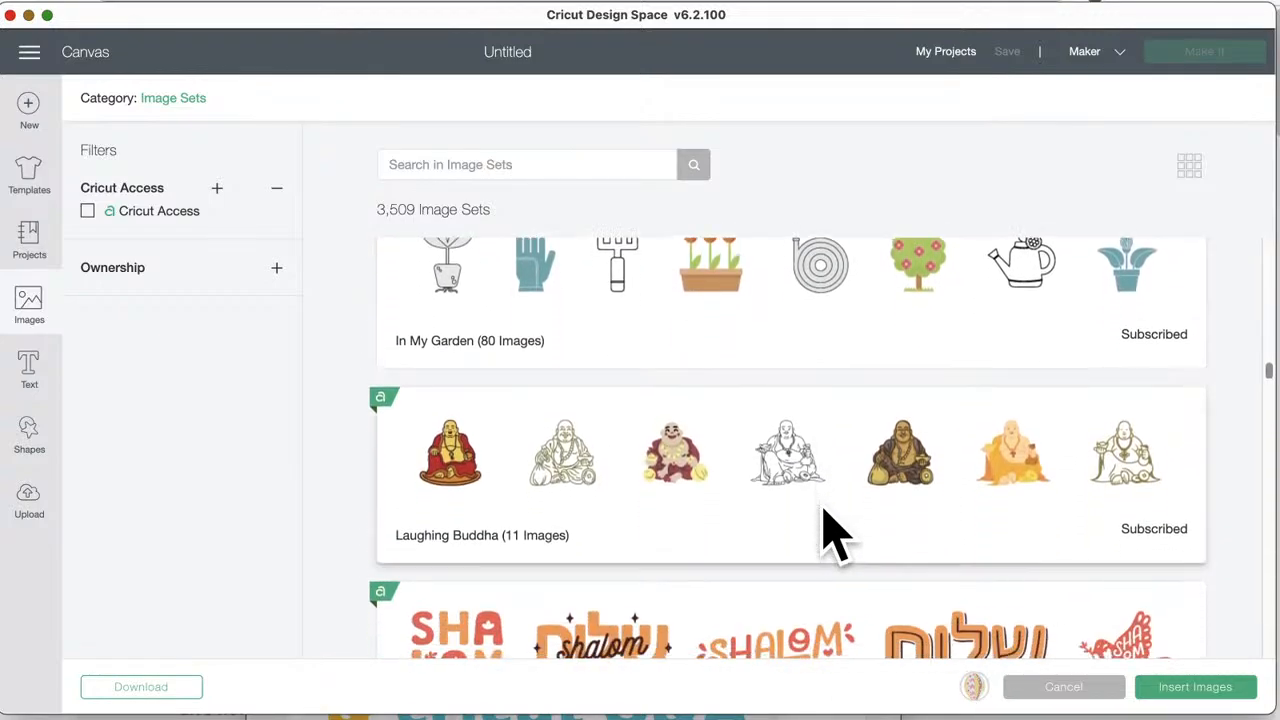
scroll(828, 535, "down", 5)
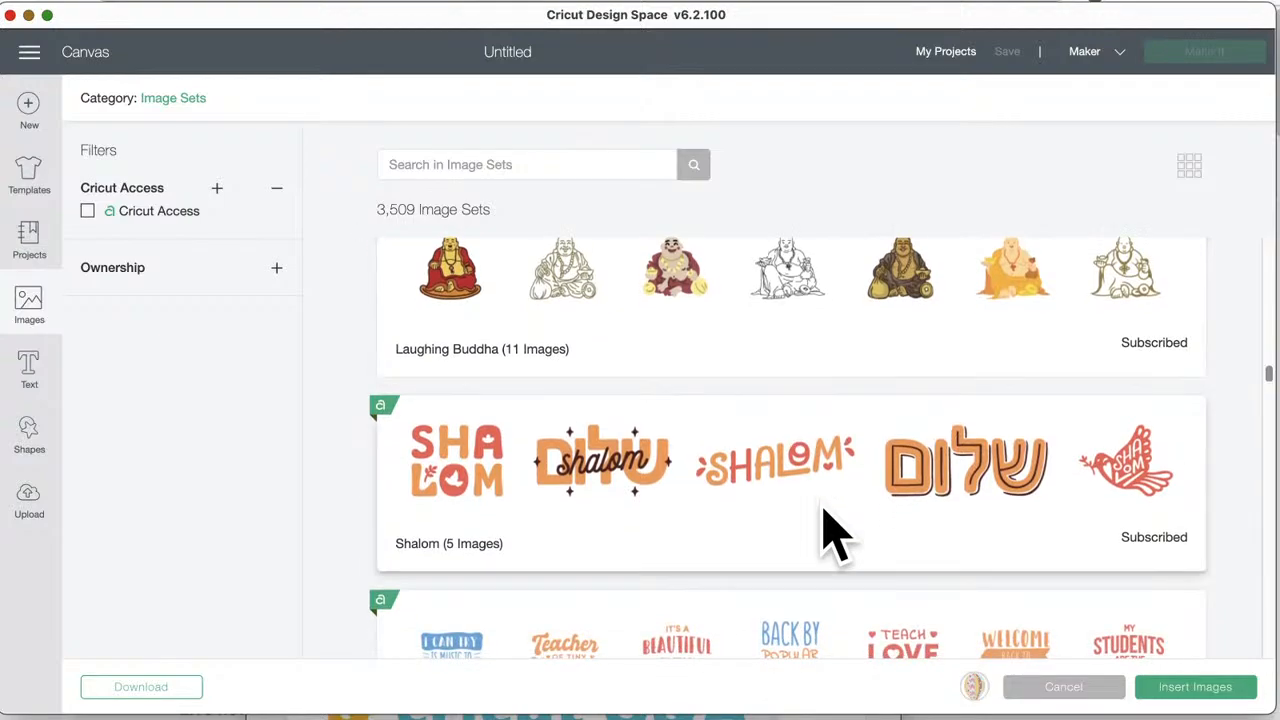
scroll(828, 535, "down", 2)
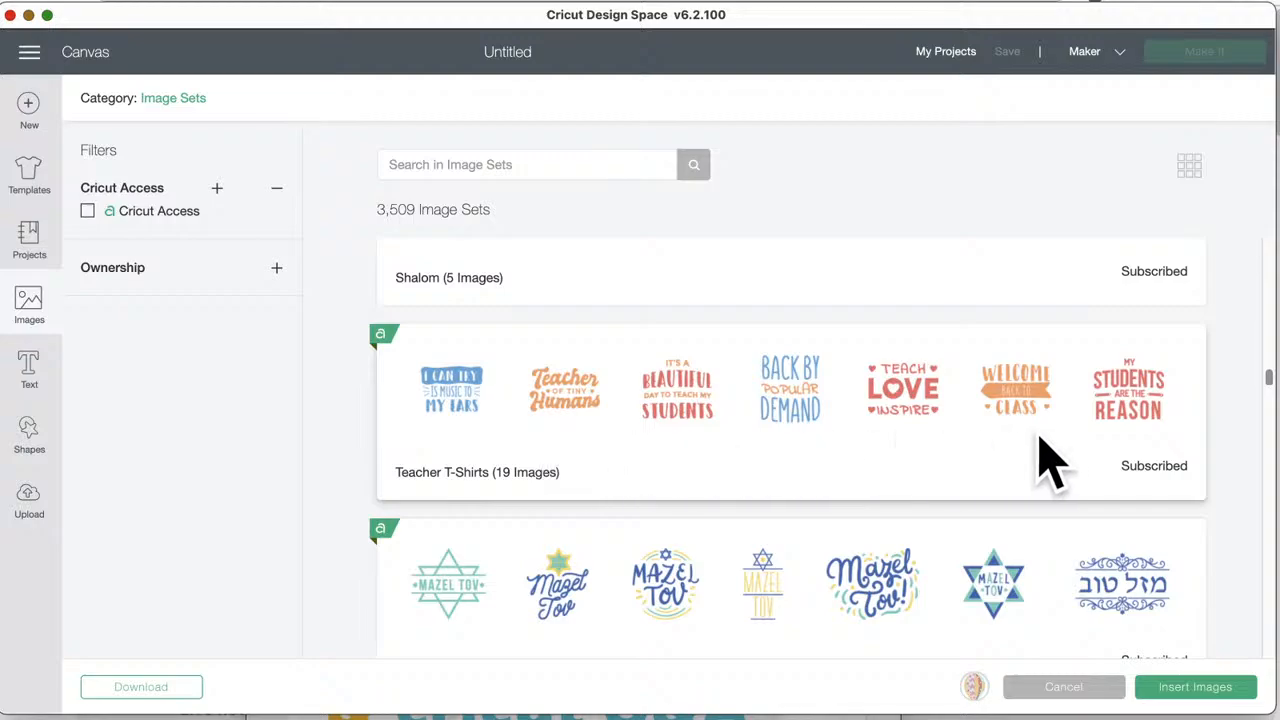
scroll(997, 458, "down", 5)
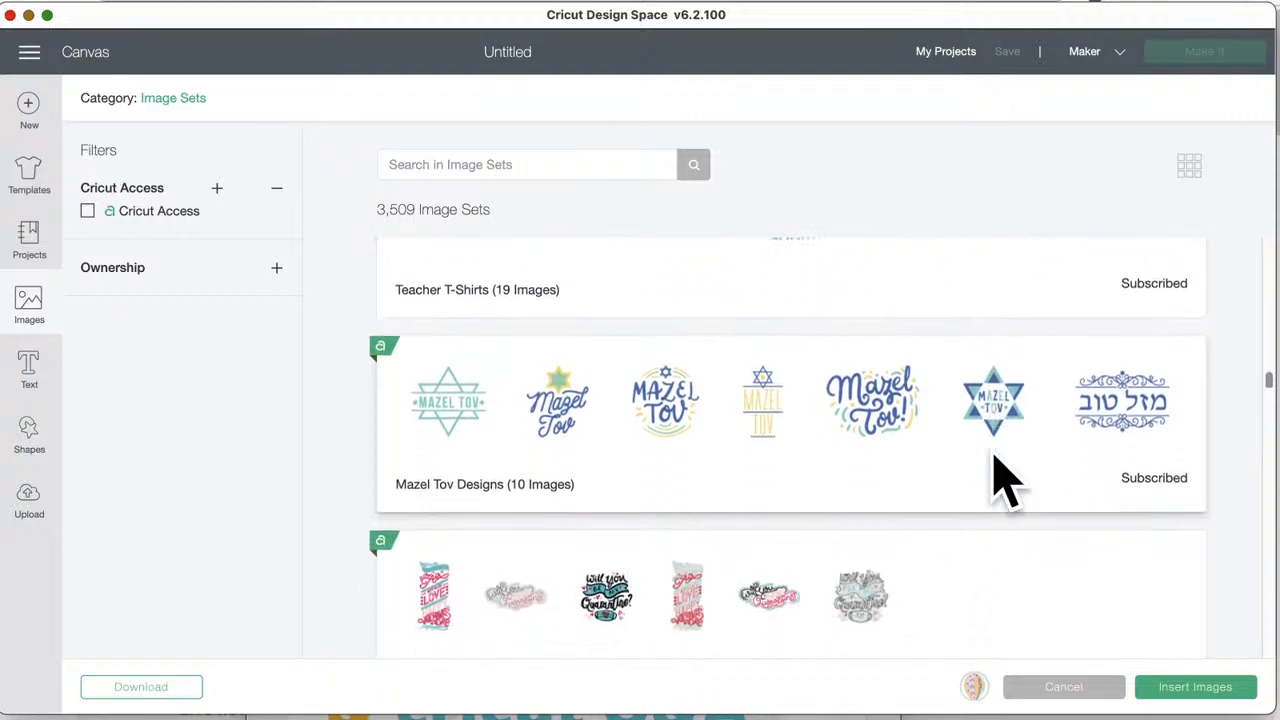
scroll(997, 458, "down", 4)
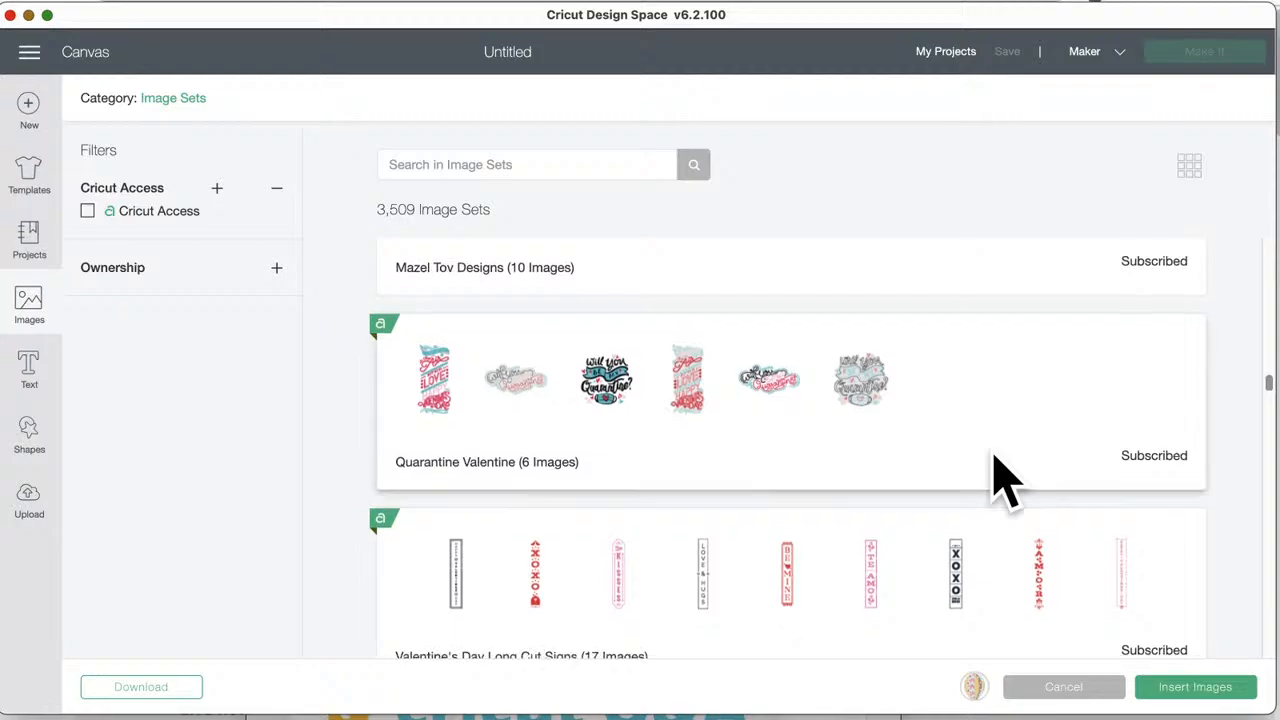
scroll(997, 458, "down", 4)
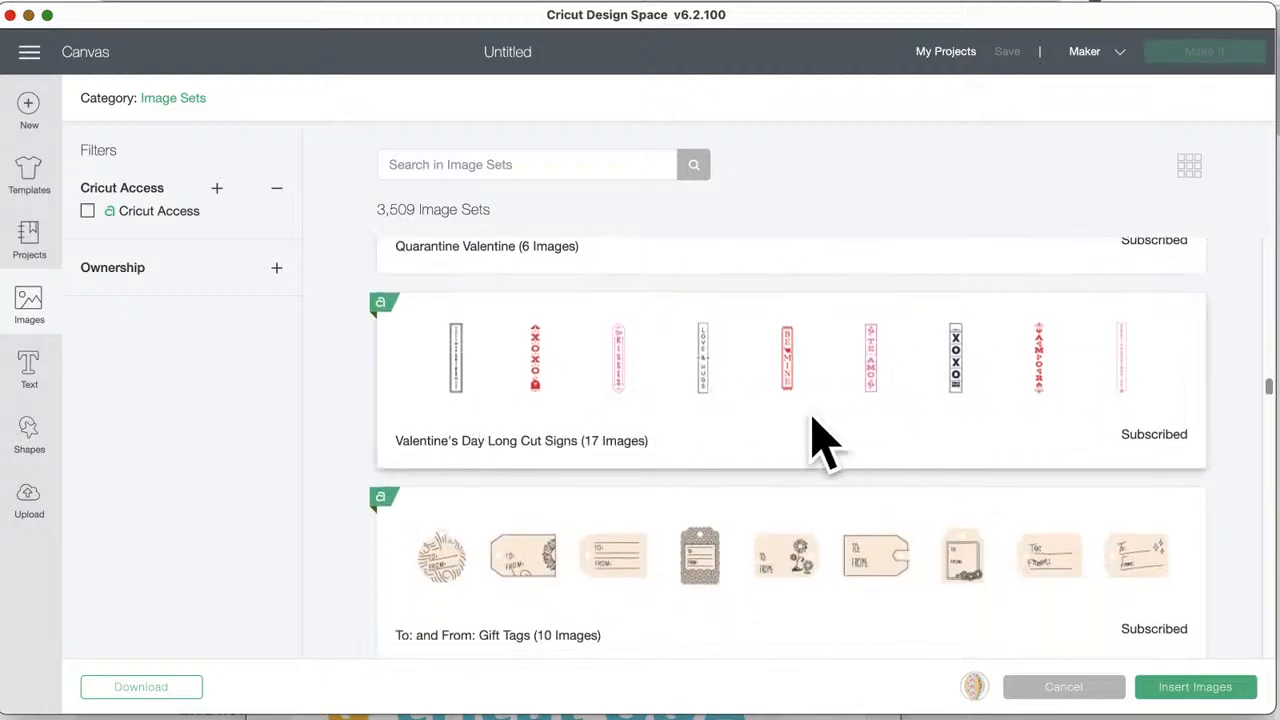
- Review the image sets from To: and From: Gift Tags through Hardware Tools, Lighthouses and Shadow Alphabet Letters to Lucky Leprechauns
scroll(818, 440, "down", 3)
scroll(818, 440, "down", 3)
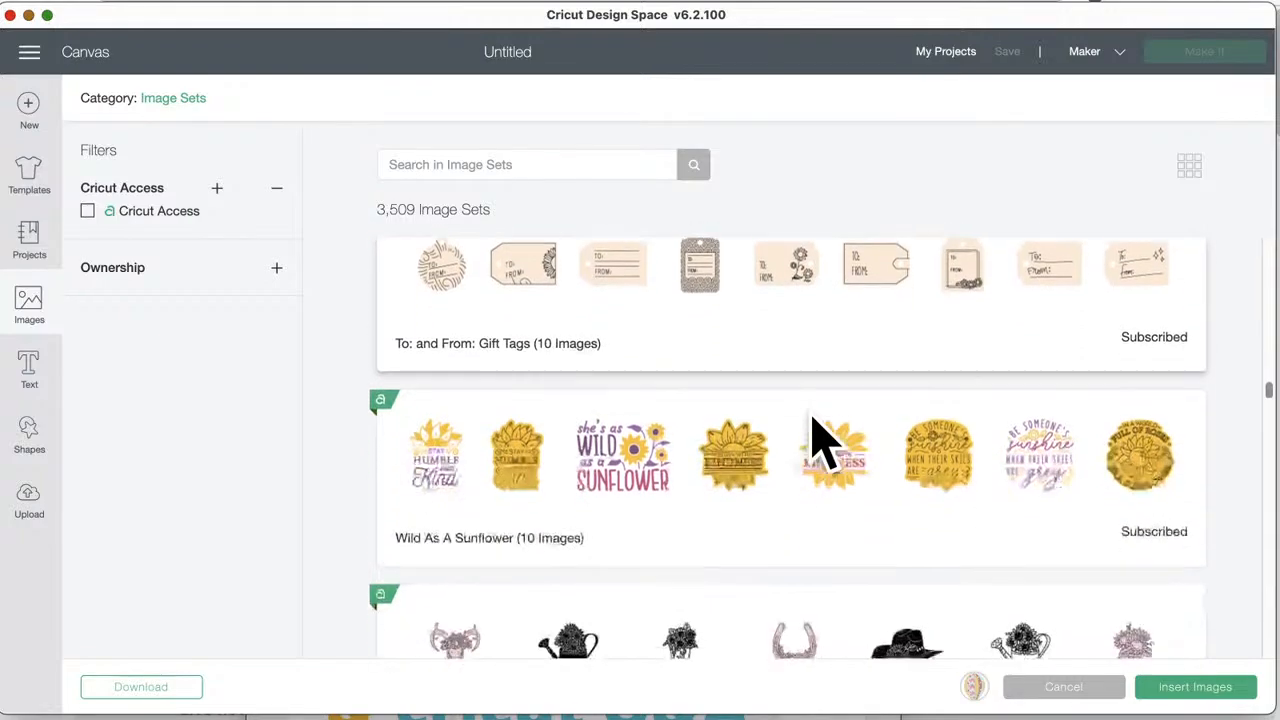
scroll(818, 440, "down", 3)
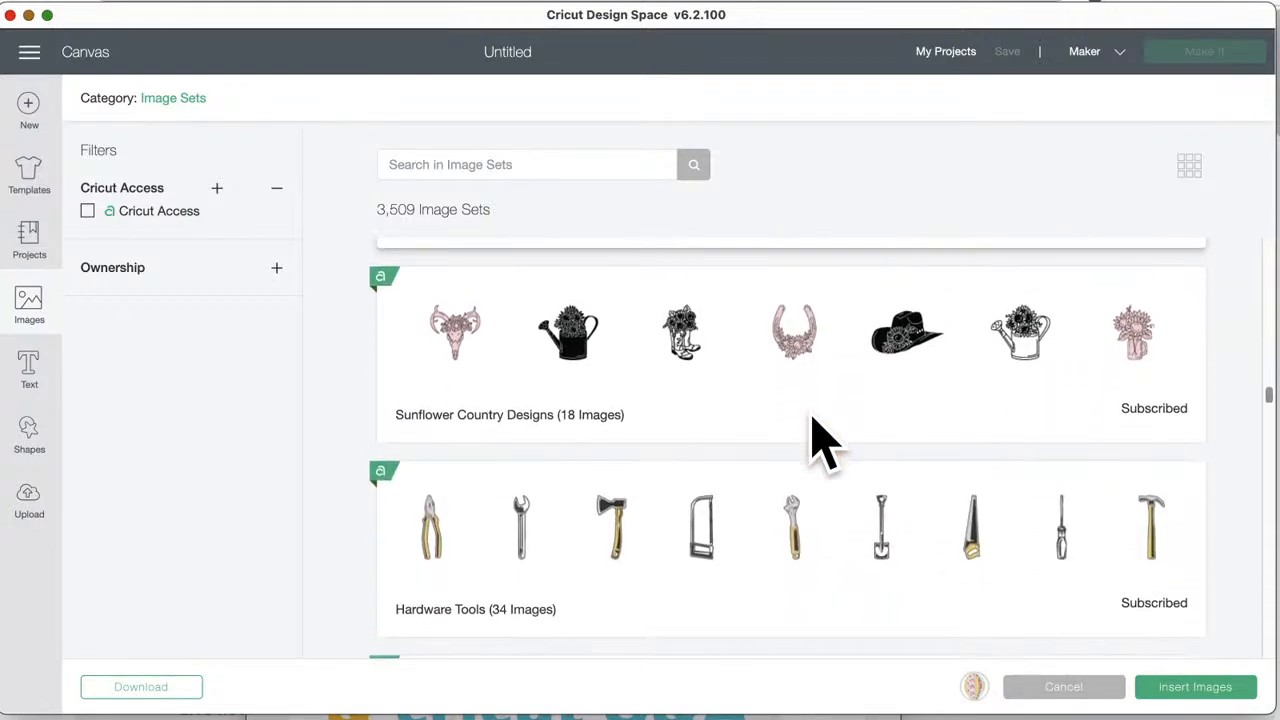
scroll(818, 440, "down", 2)
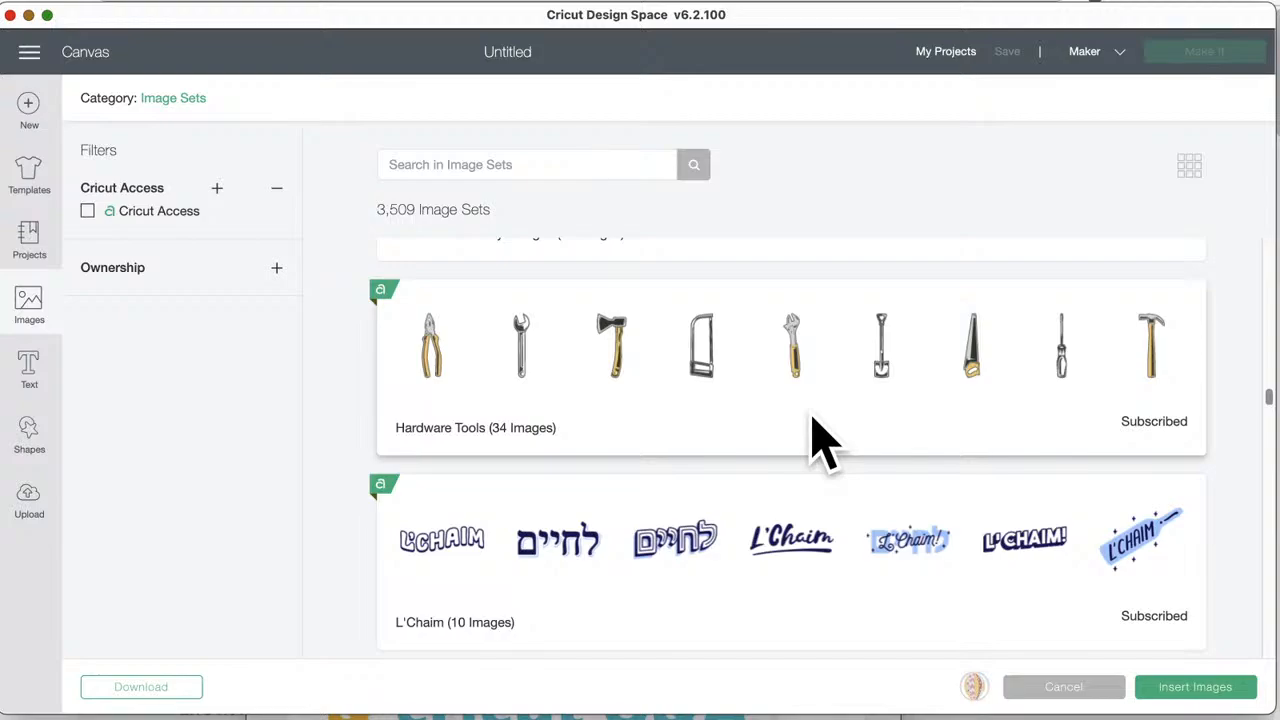
scroll(818, 440, "down", 2)
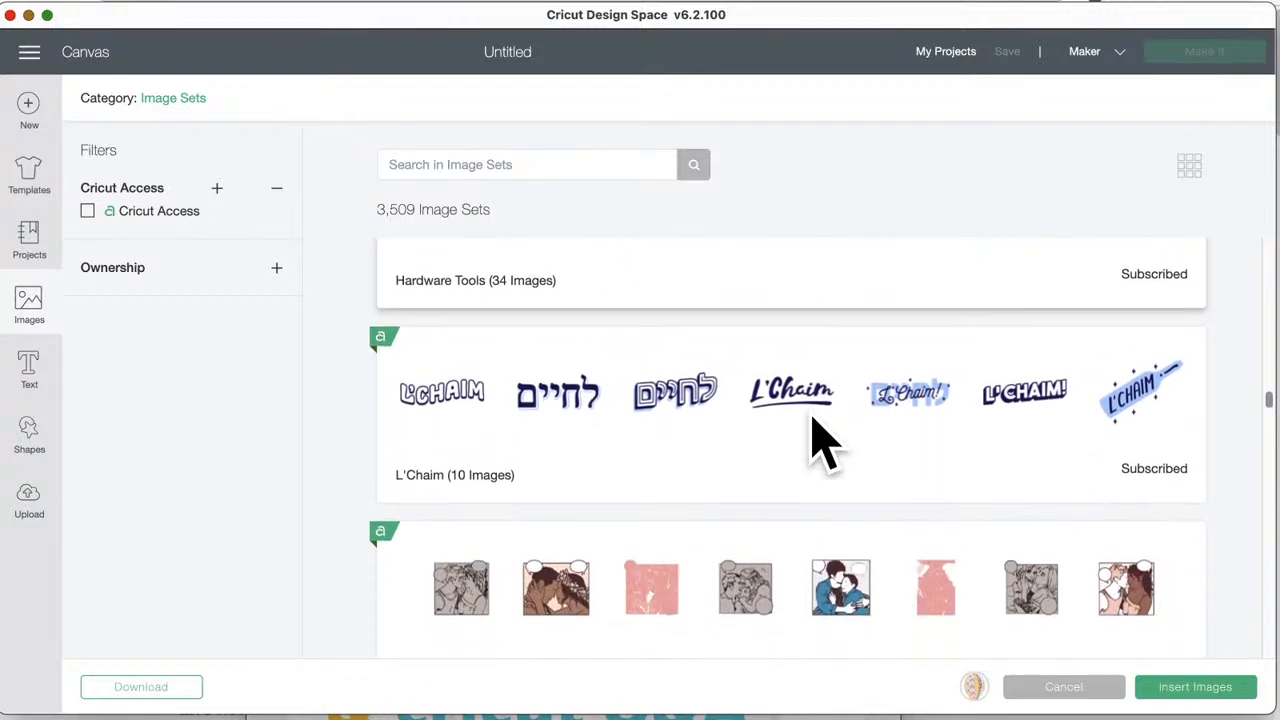
scroll(818, 440, "down", 2)
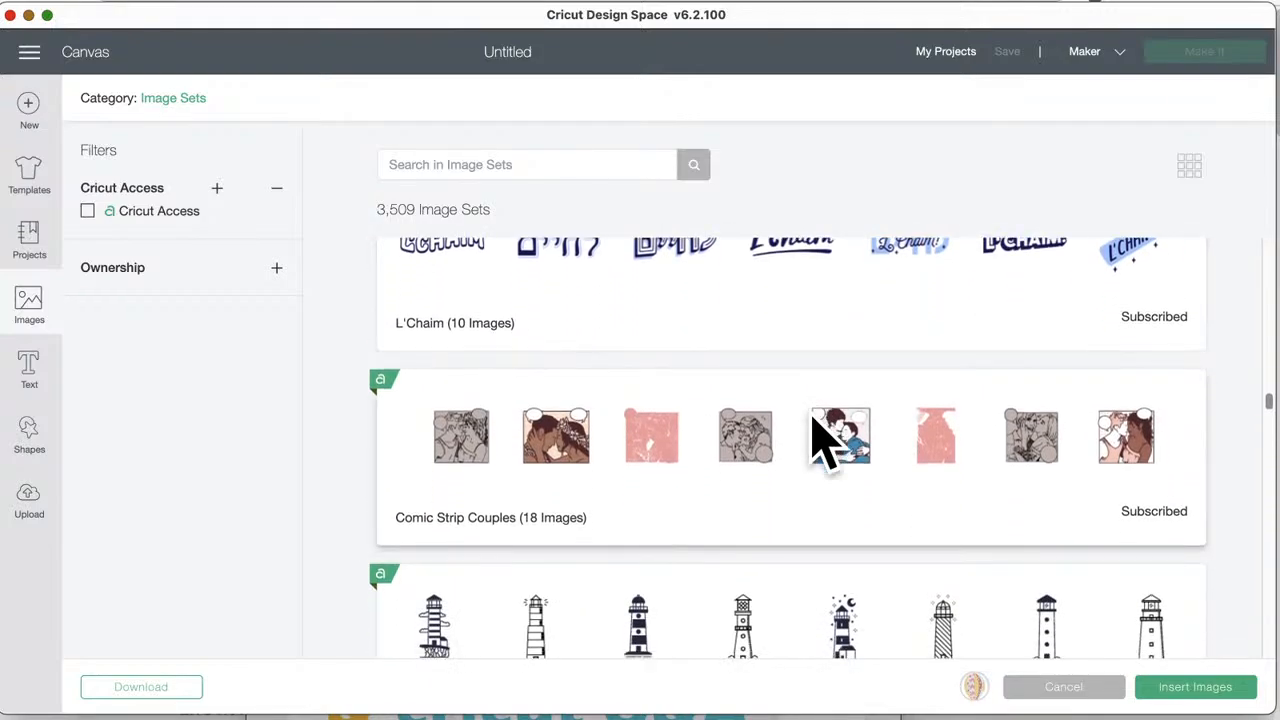
scroll(818, 440, "down", 1)
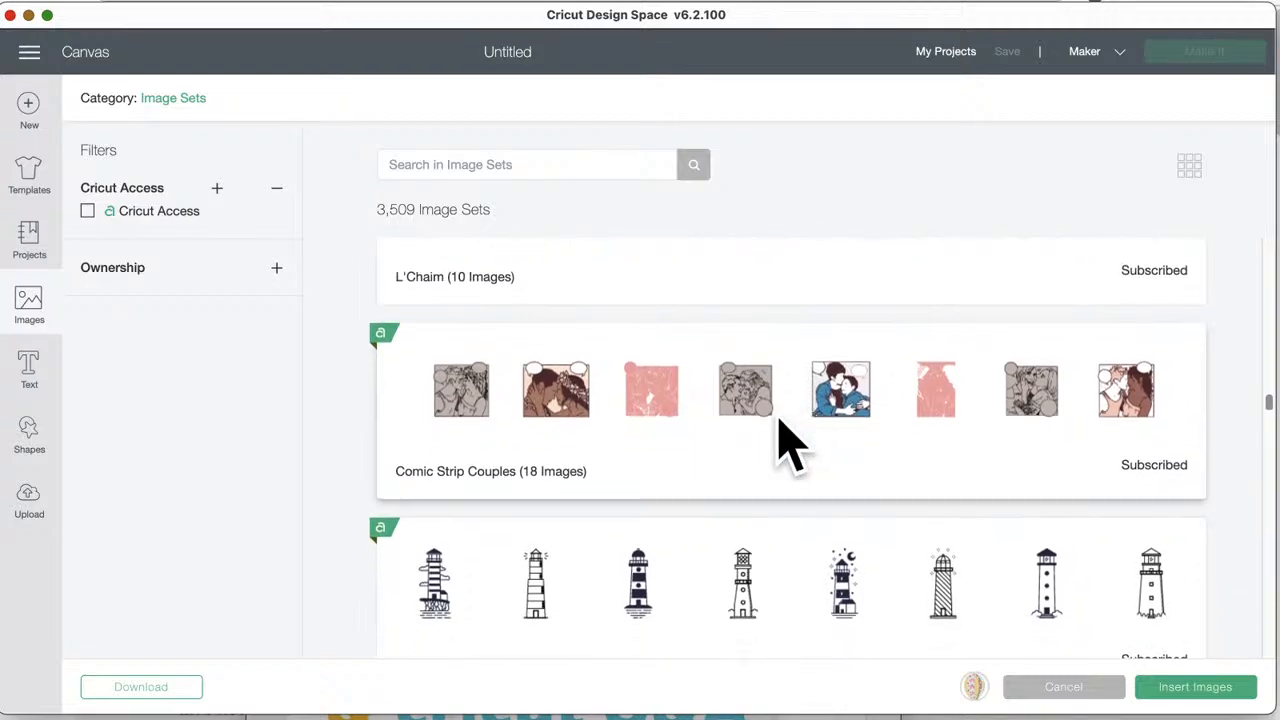
scroll(711, 419, "down", 6)
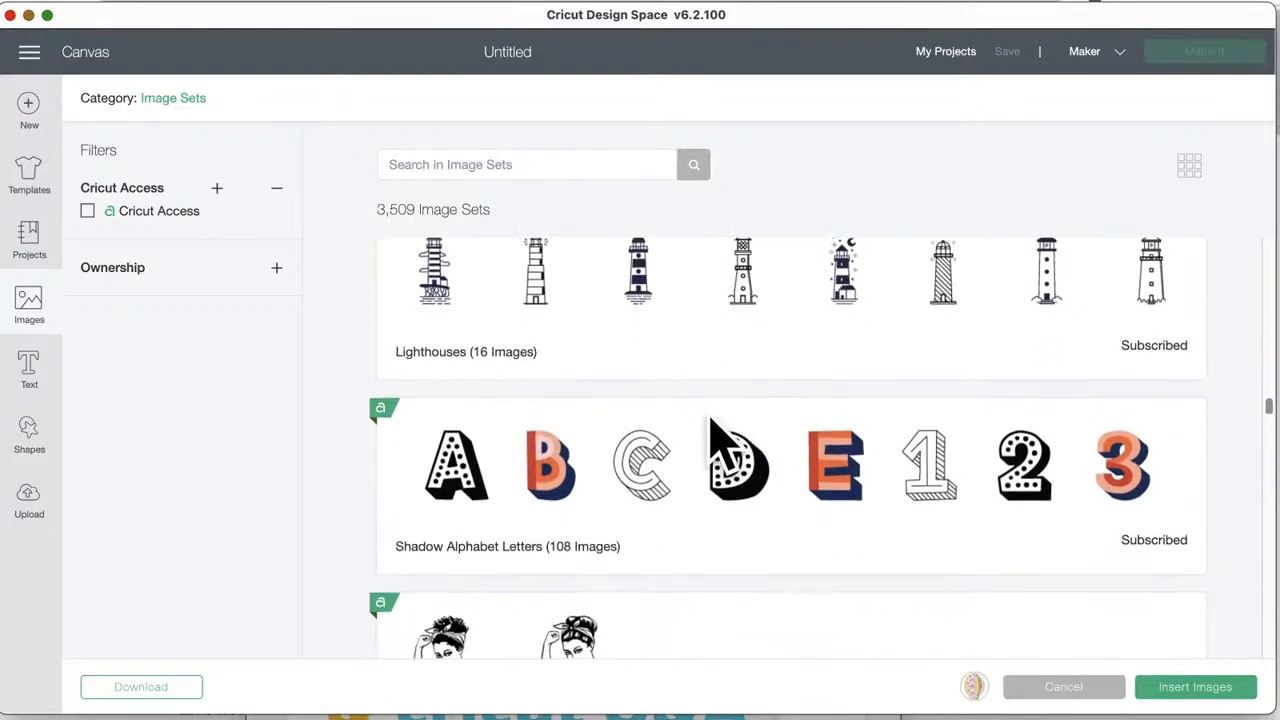
scroll(717, 440, "down", 1)
scroll(711, 440, "down", 4)
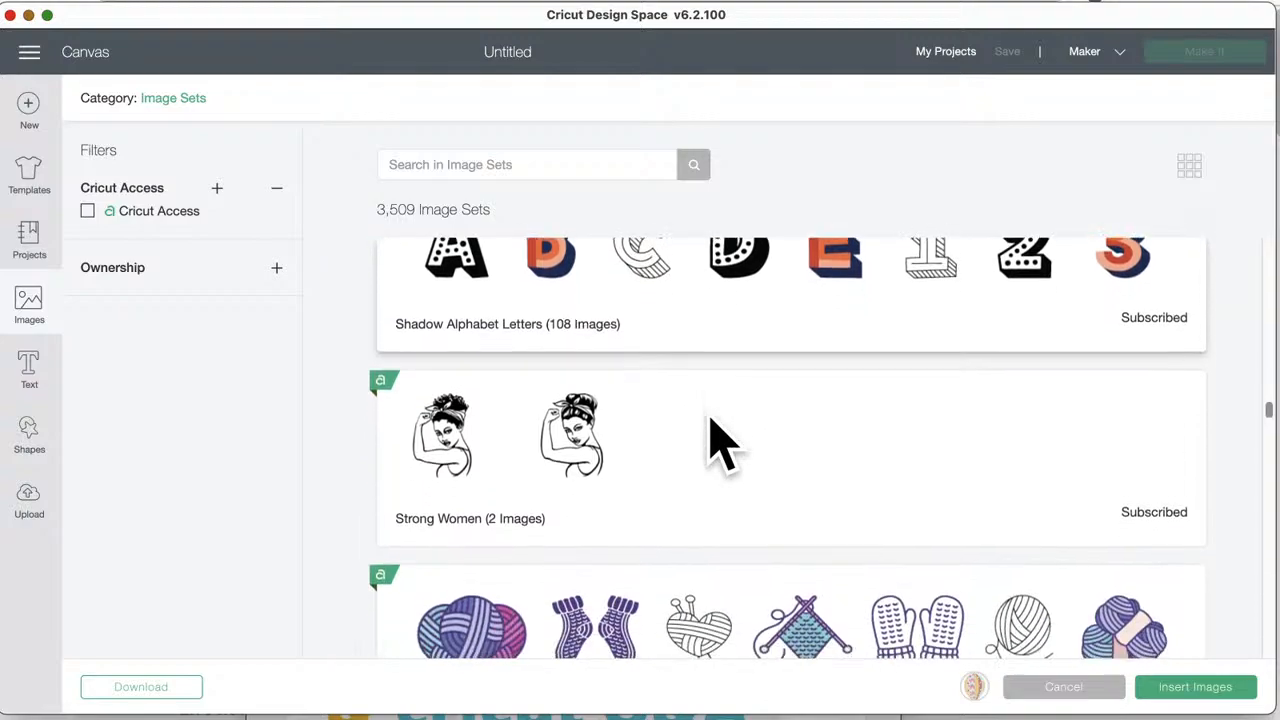
scroll(711, 420, "down", 2)
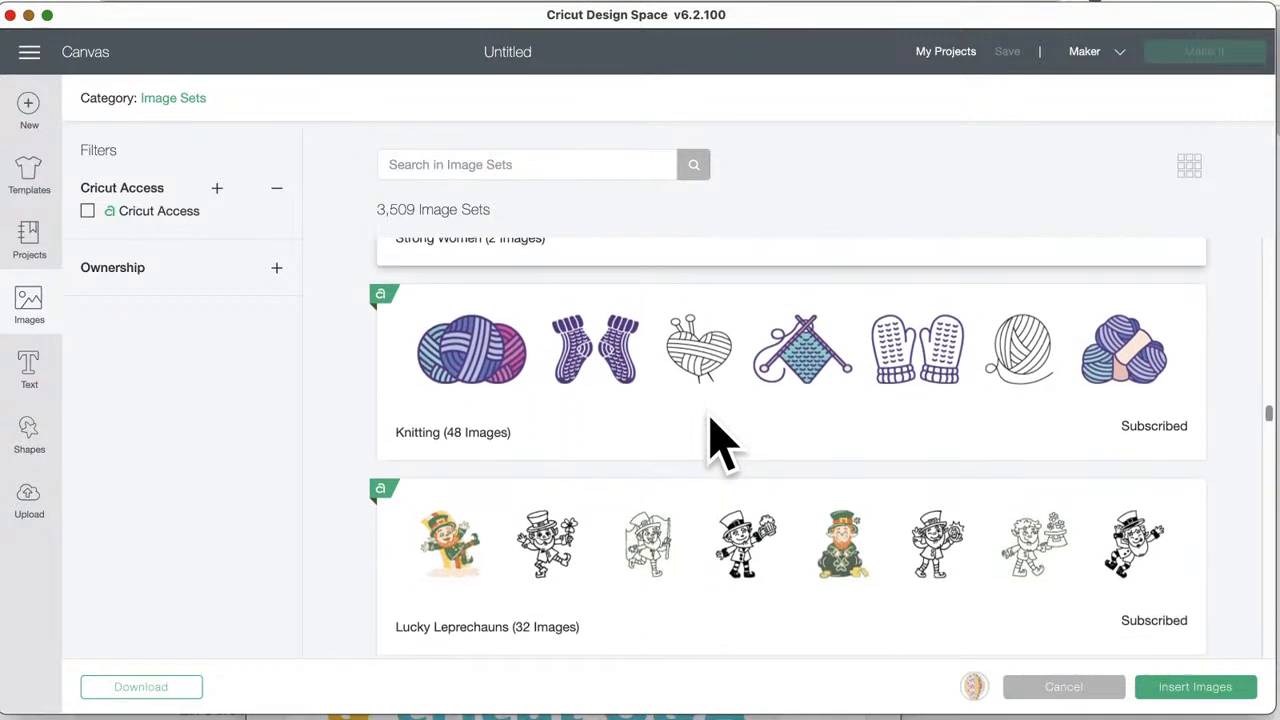
- Insert the chosen hot air balloon image onto the canvas and move it to about X 1.431, Y 0.611
scroll(711, 420, "up", 11)
scroll(717, 440, "up", 20)
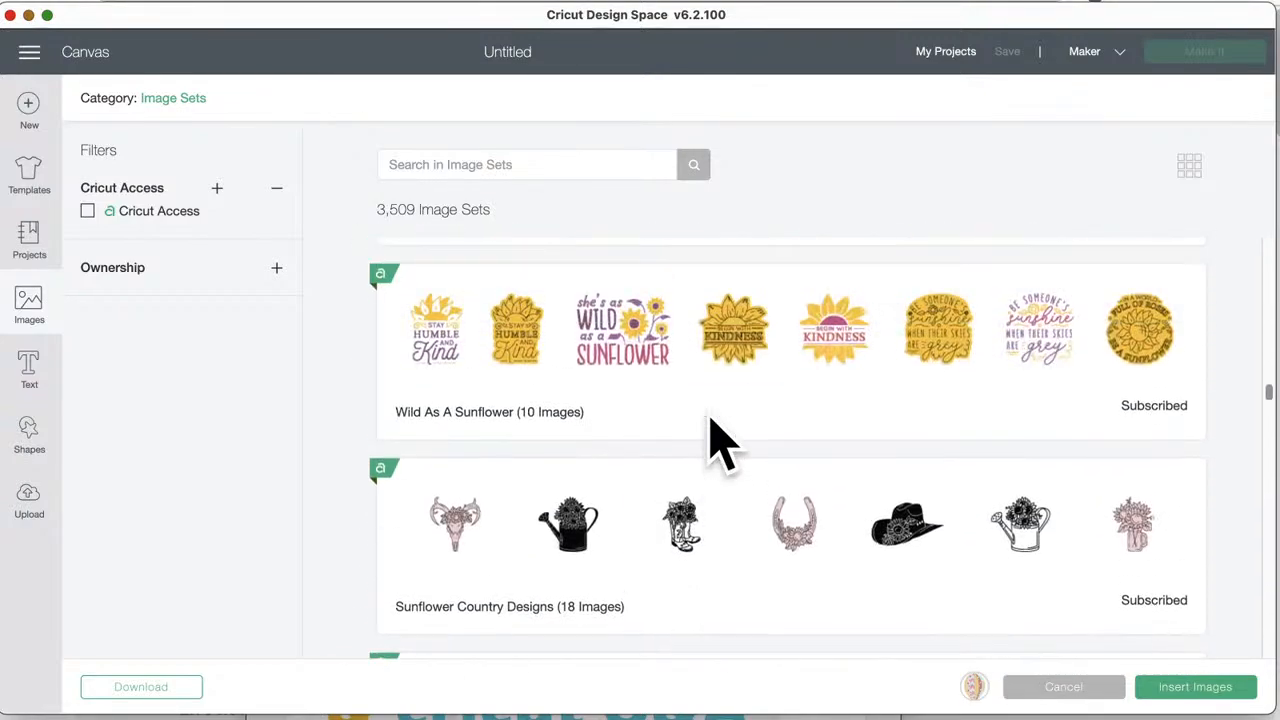
scroll(717, 440, "up", 20)
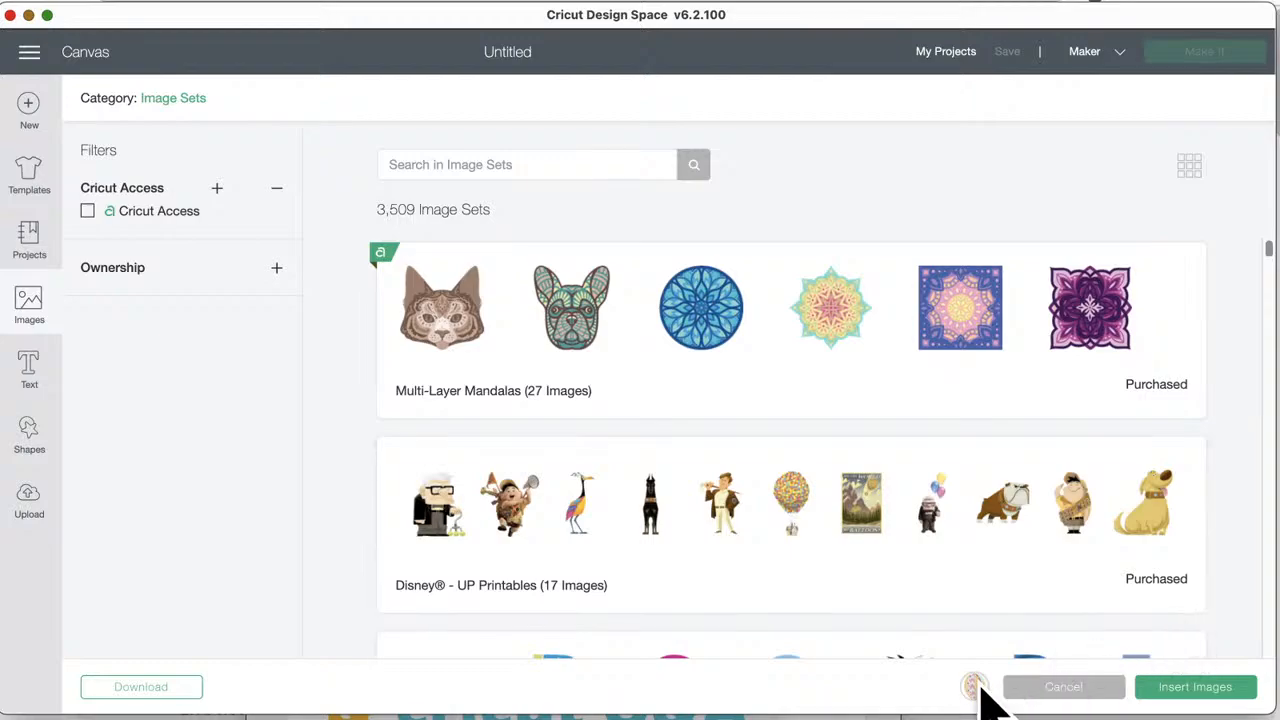
left_click(1190, 686)
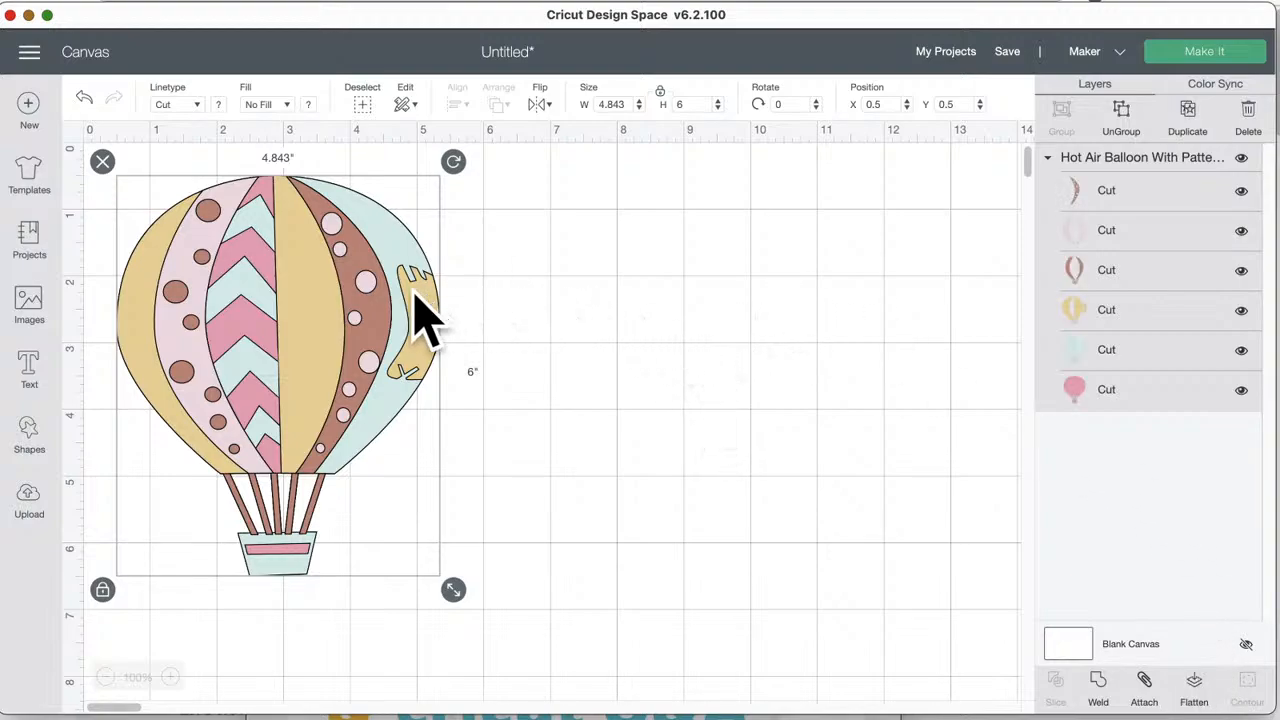
left_click_drag(425, 320, 487, 327)
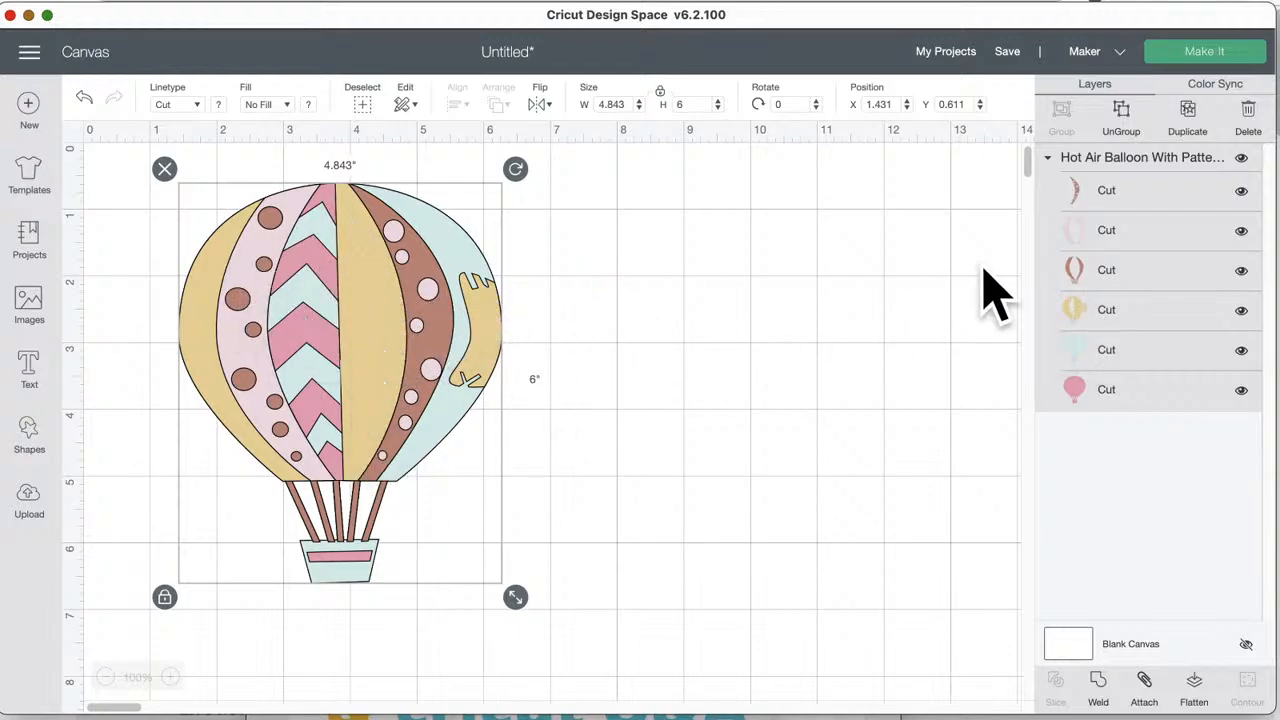
- Change the material color of the balloon's mustard panel layer to bright yellow
left_click(1076, 312)
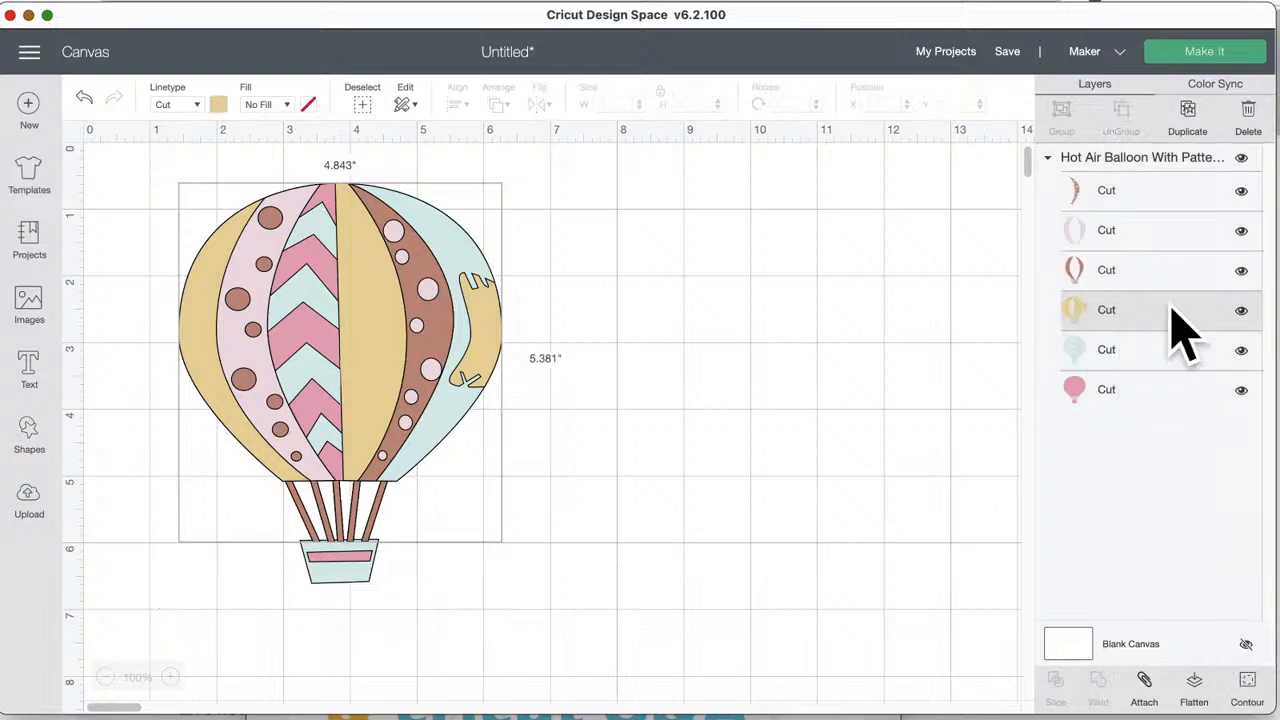
left_click(218, 105)
left_click(355, 222)
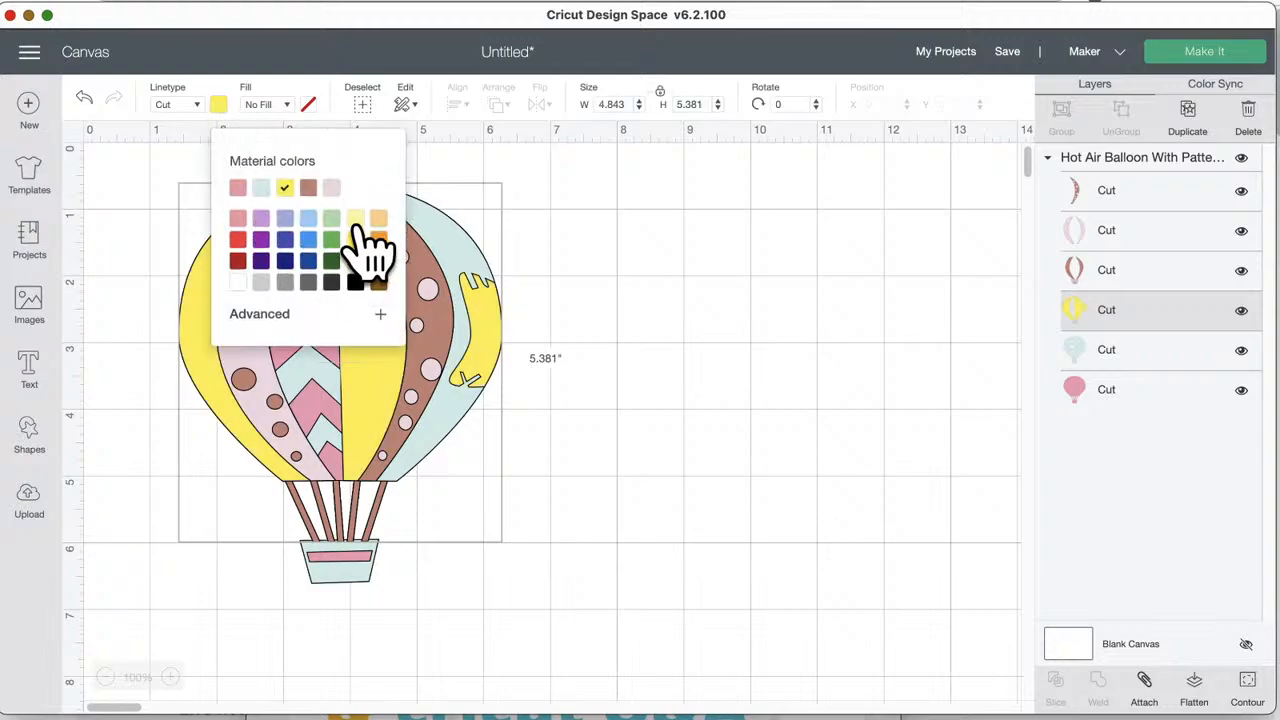
left_click(656, 236)
- Change the material color of the brown layer with the polka dots and basket ropes to orange
left_click(1088, 272)
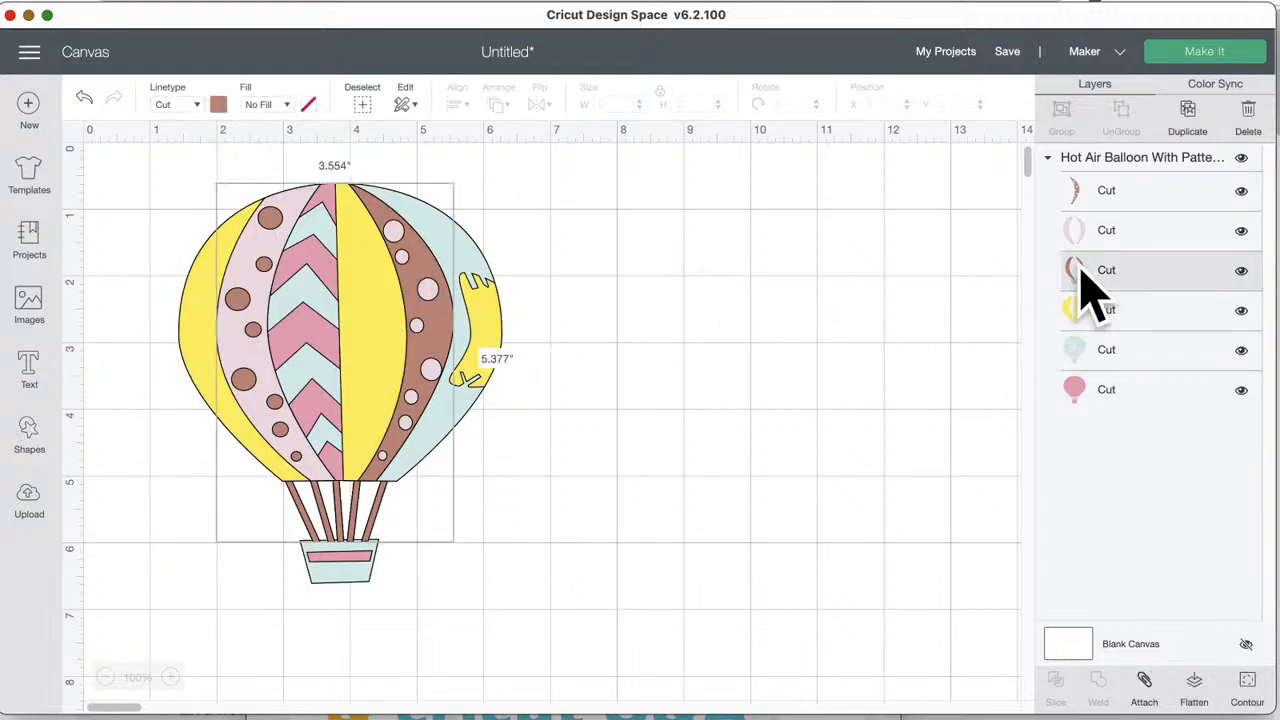
left_click(218, 105)
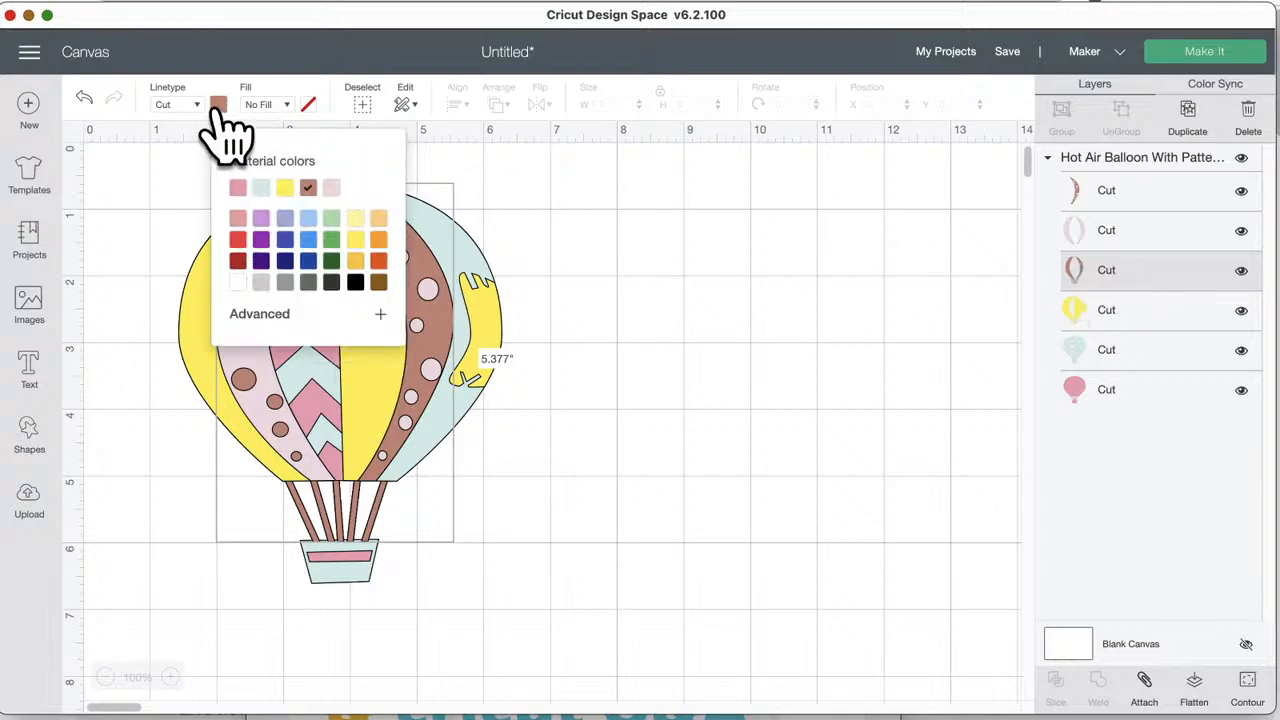
left_click(378, 240)
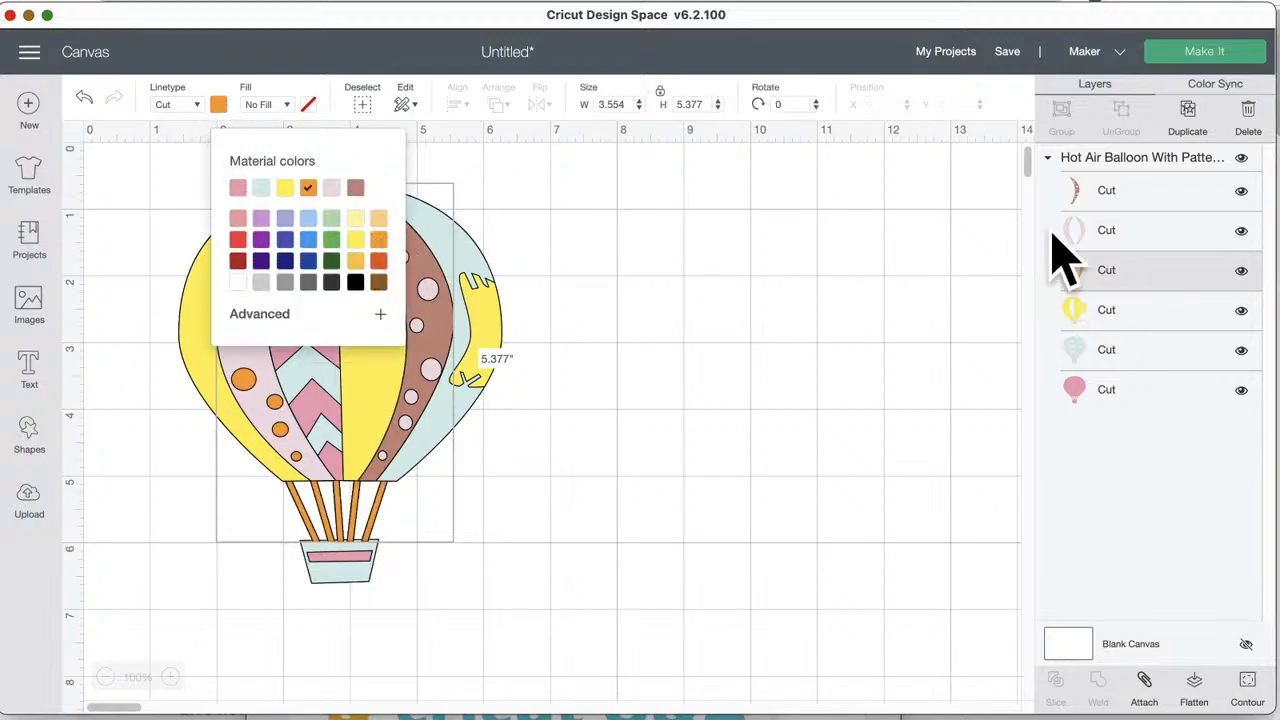
- Change the material color of the brown polka-dotted crescent layer to orange
left_click(1091, 200)
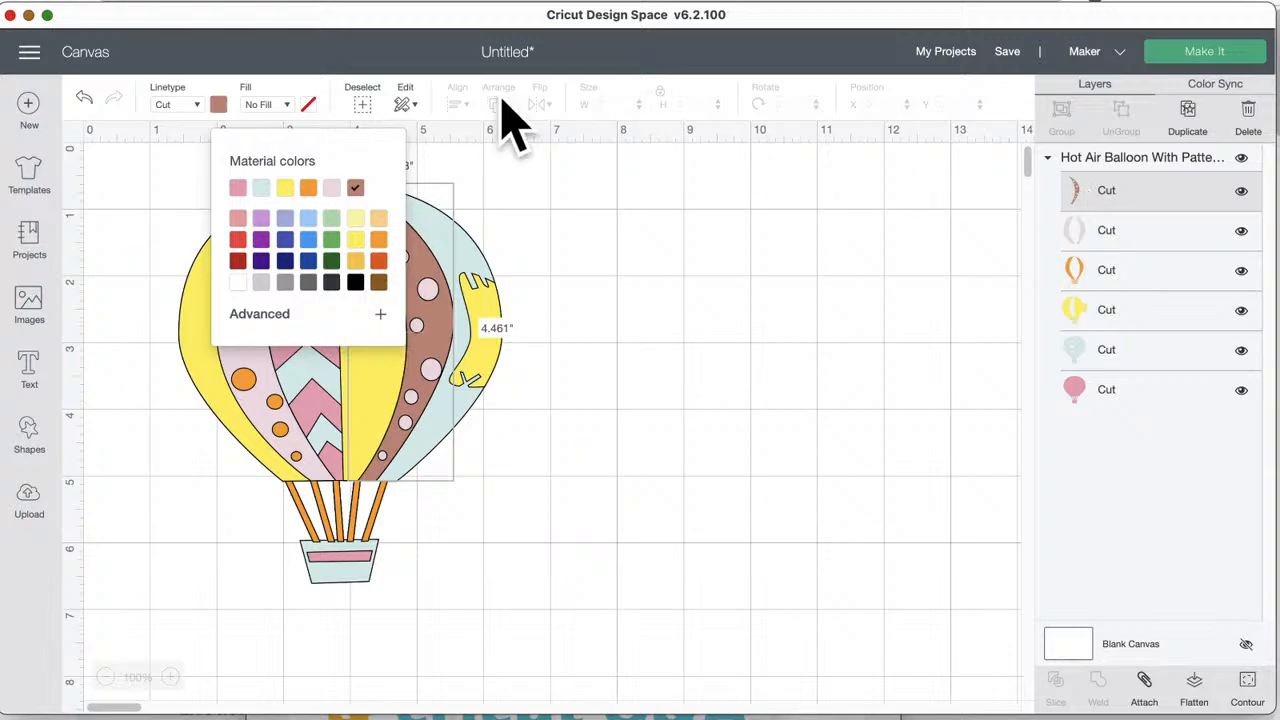
left_click(217, 108)
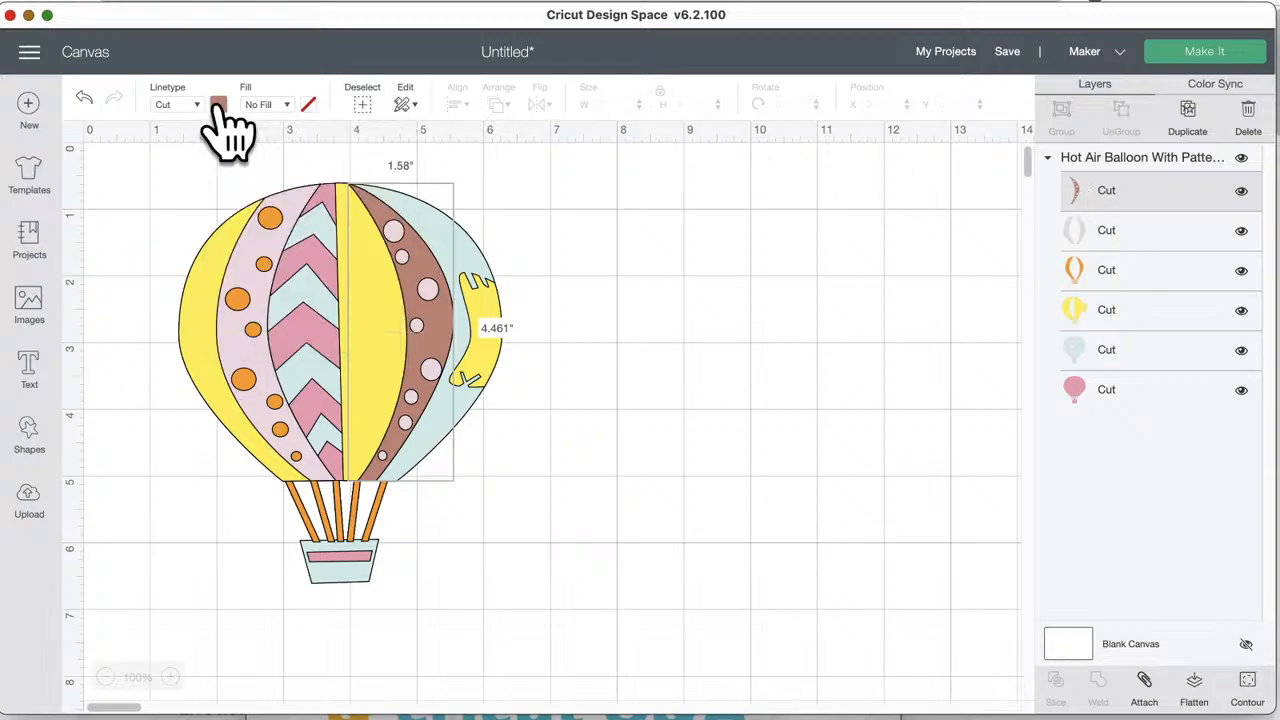
left_click(218, 106)
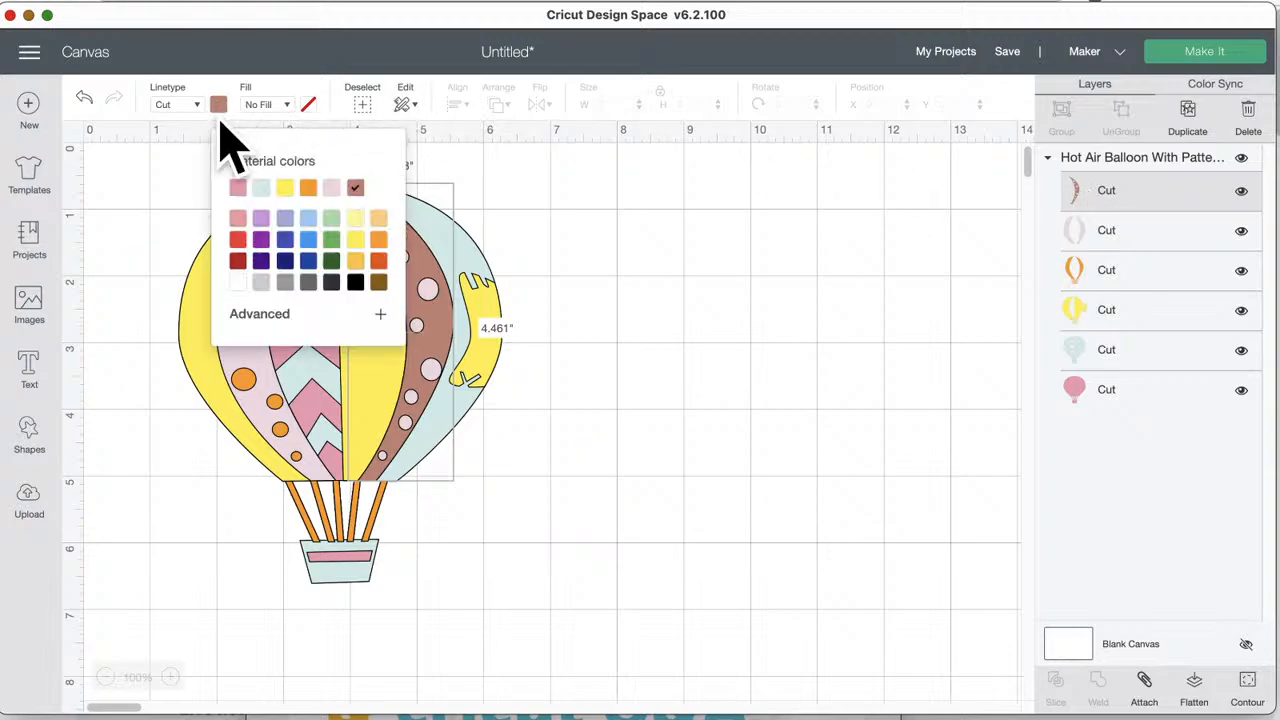
left_click(308, 190)
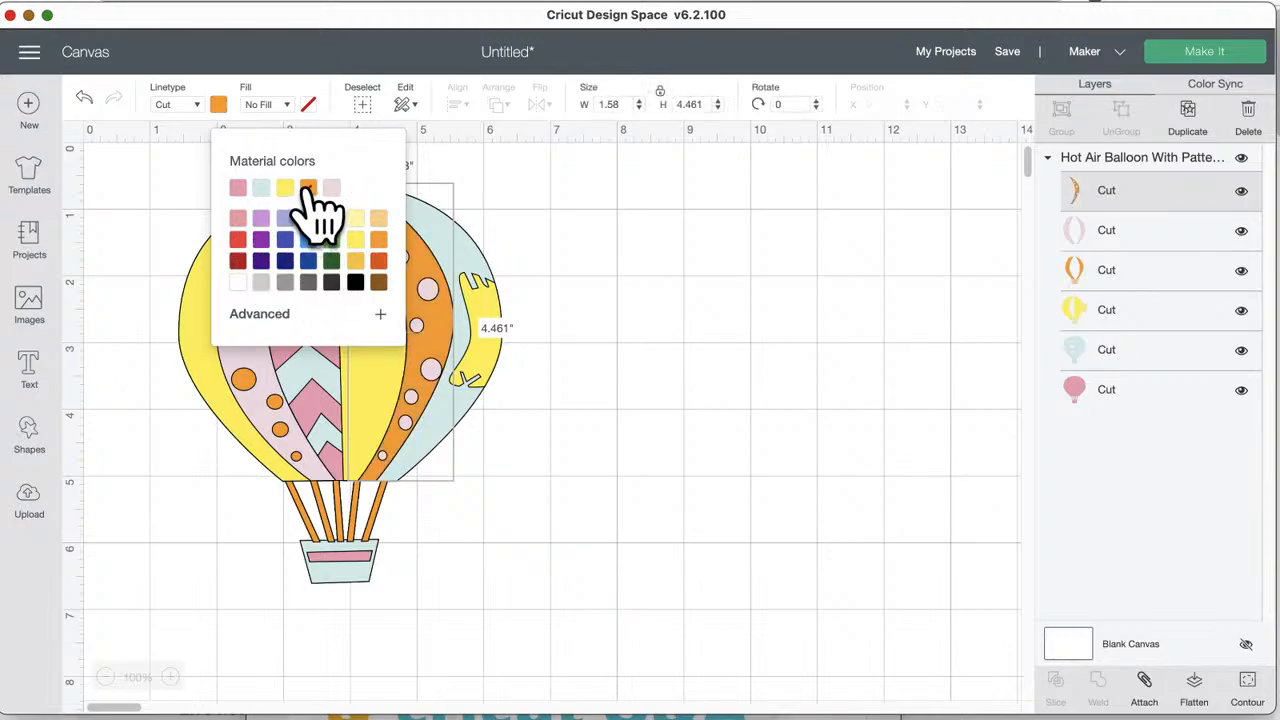
left_click(722, 232)
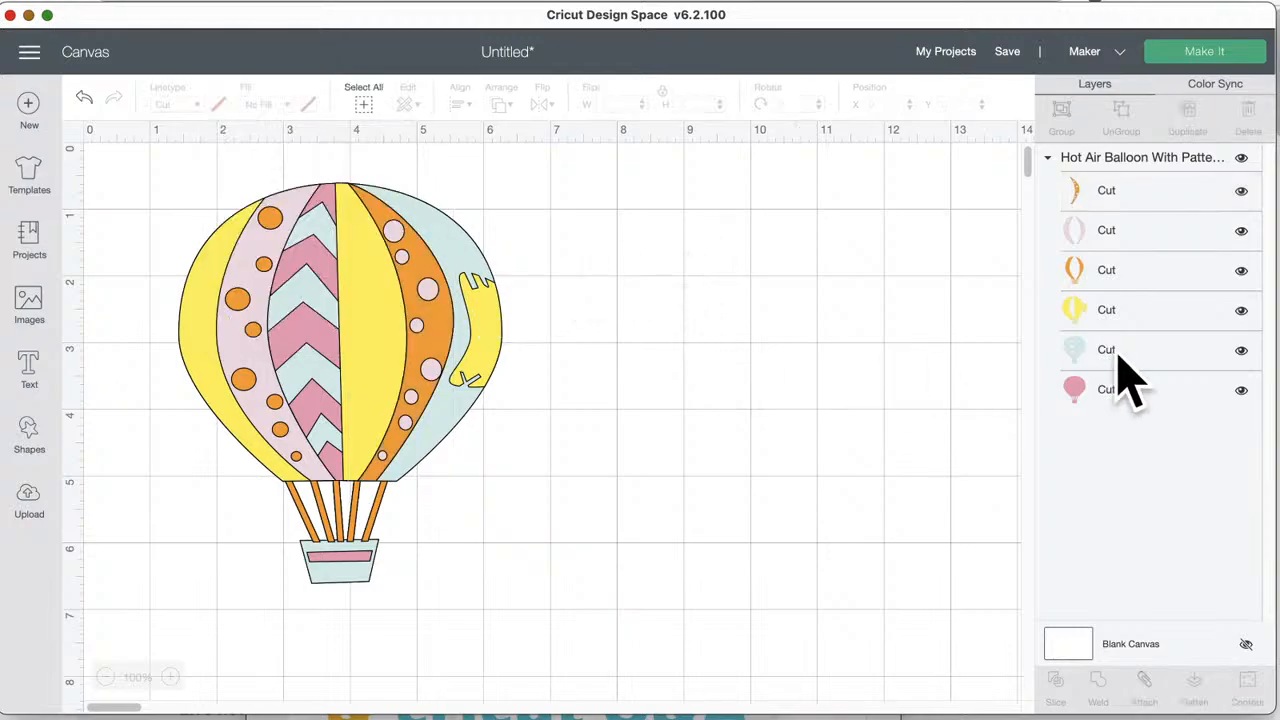
- Change the material color of the pale pink layer with the cut-out dots to hot pink, #f53698
left_click(1106, 234)
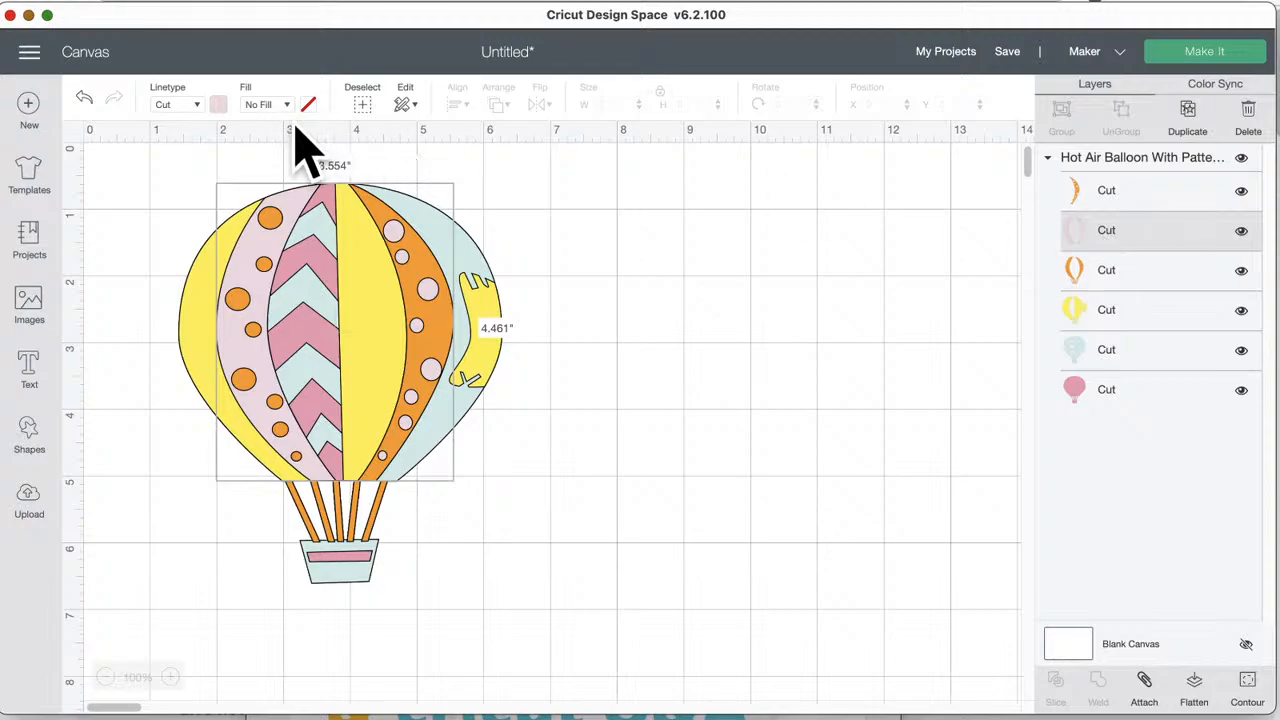
left_click(220, 106)
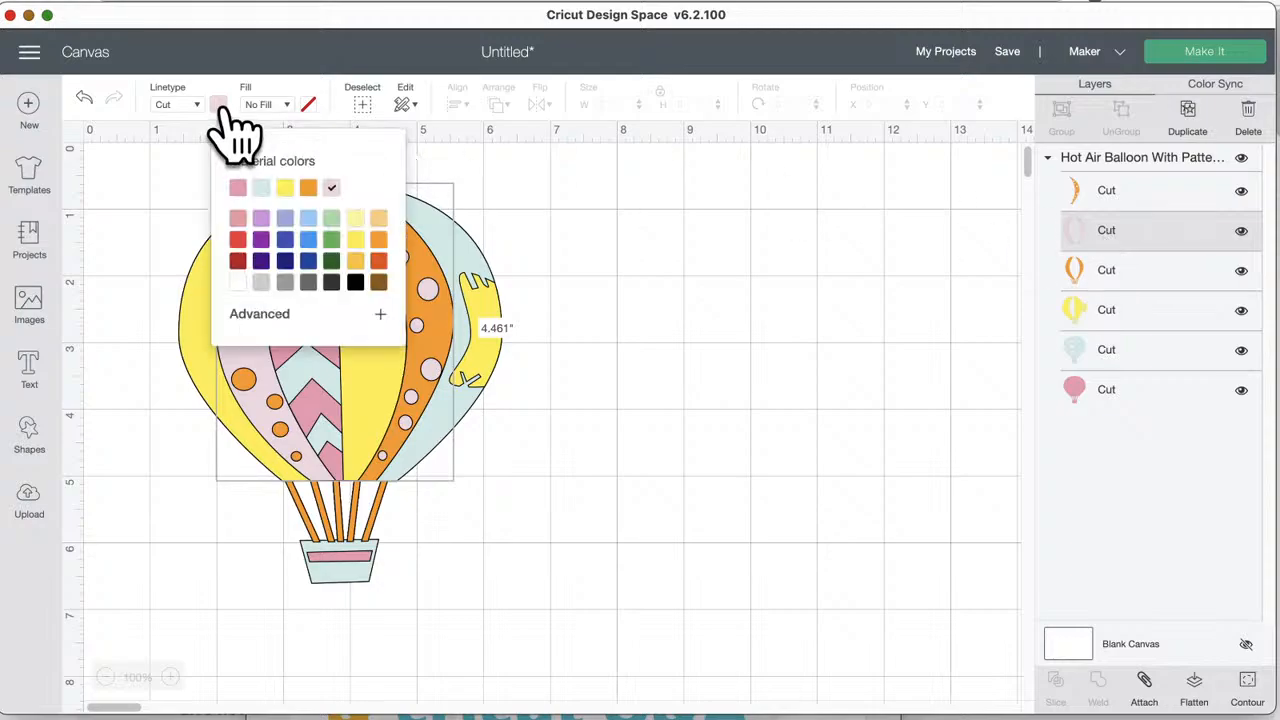
left_click(240, 242)
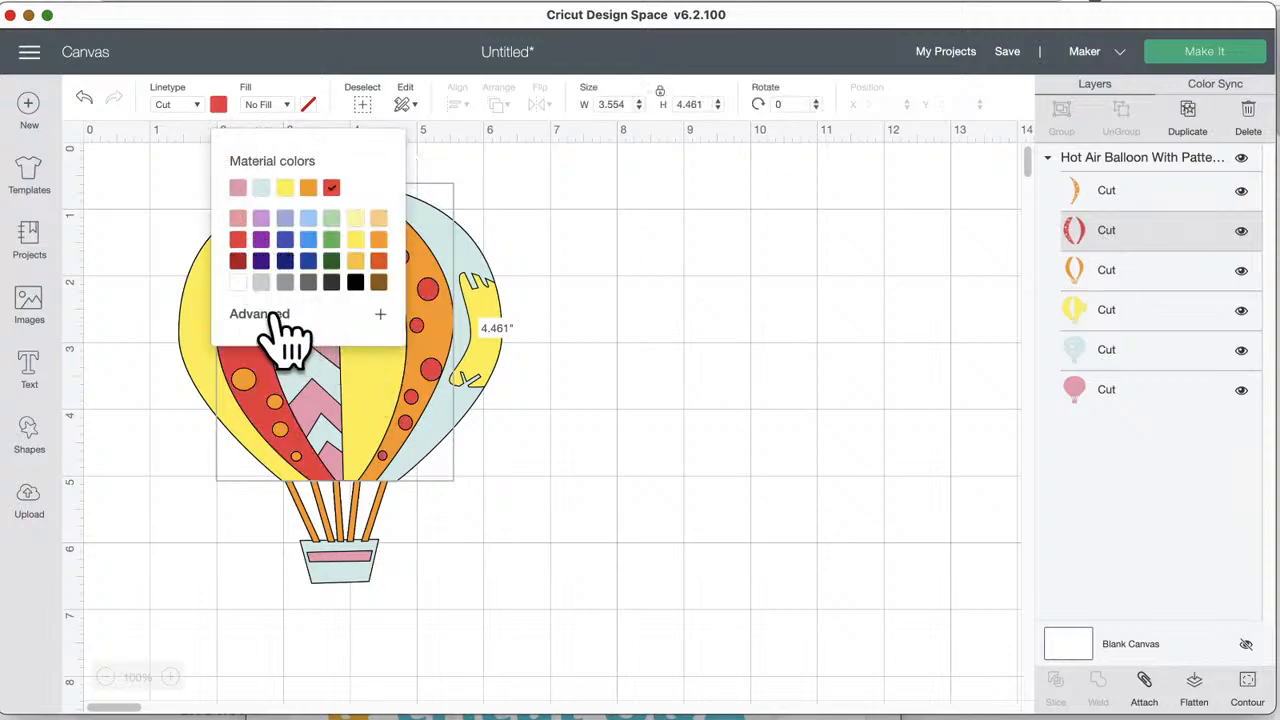
left_click(283, 314)
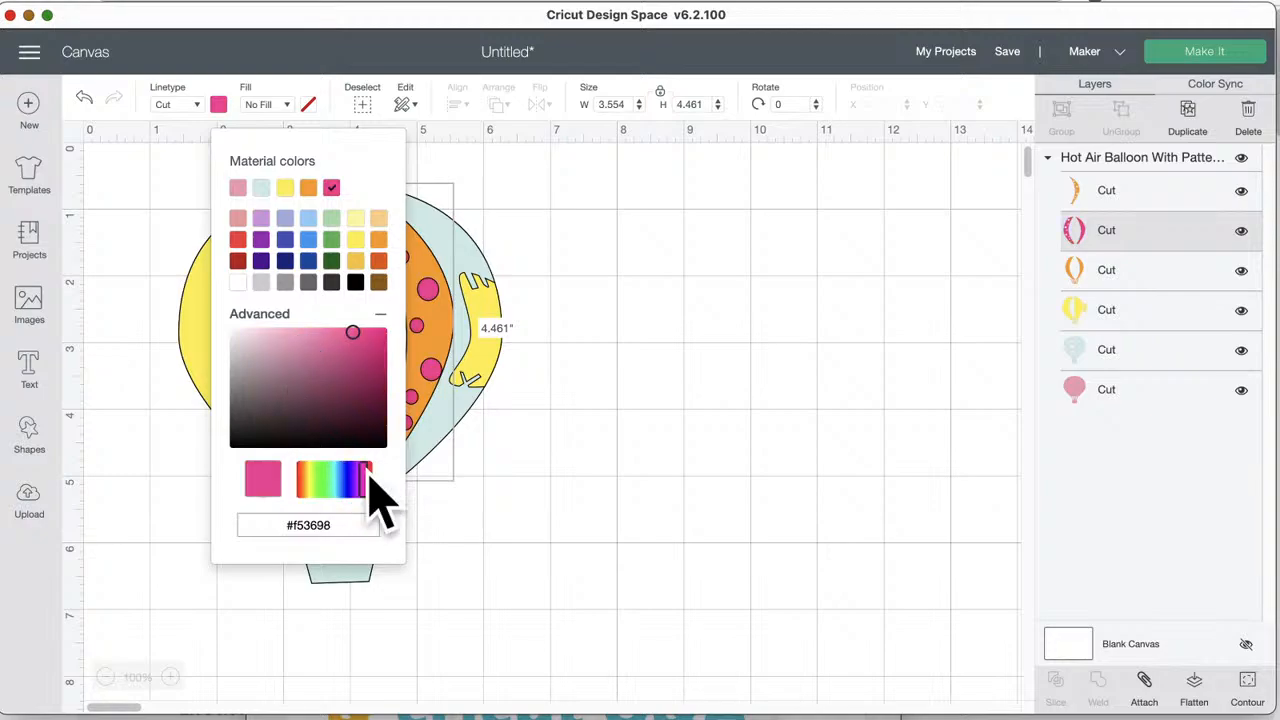
left_click(585, 361)
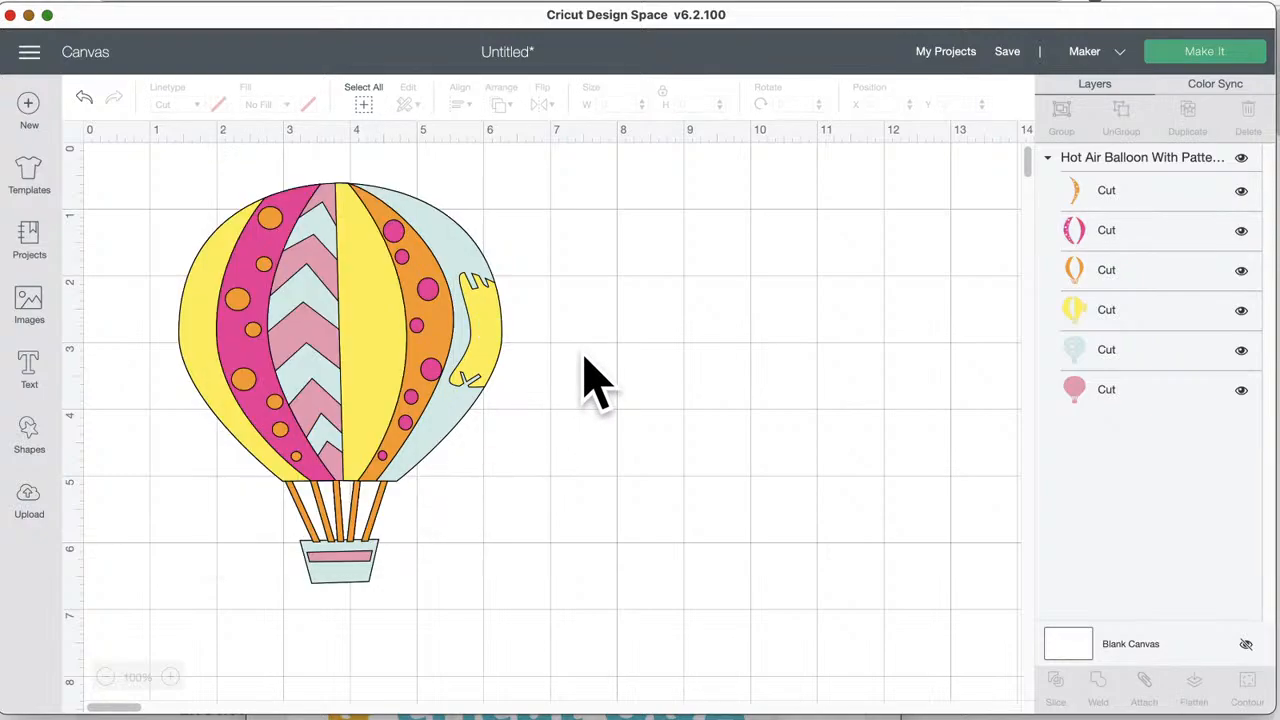
- Change the material color of the pale mint balloon layer with the chevron cut-outs to a custom teal
left_click(1086, 349)
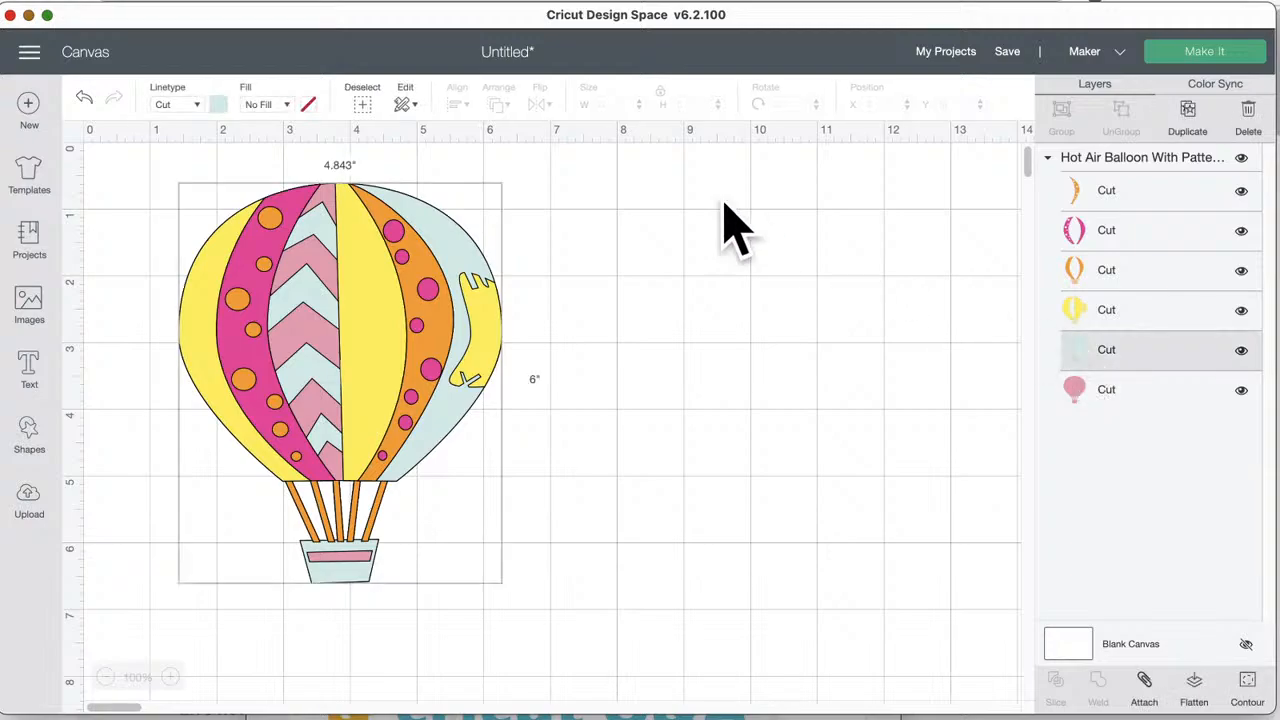
left_click(218, 105)
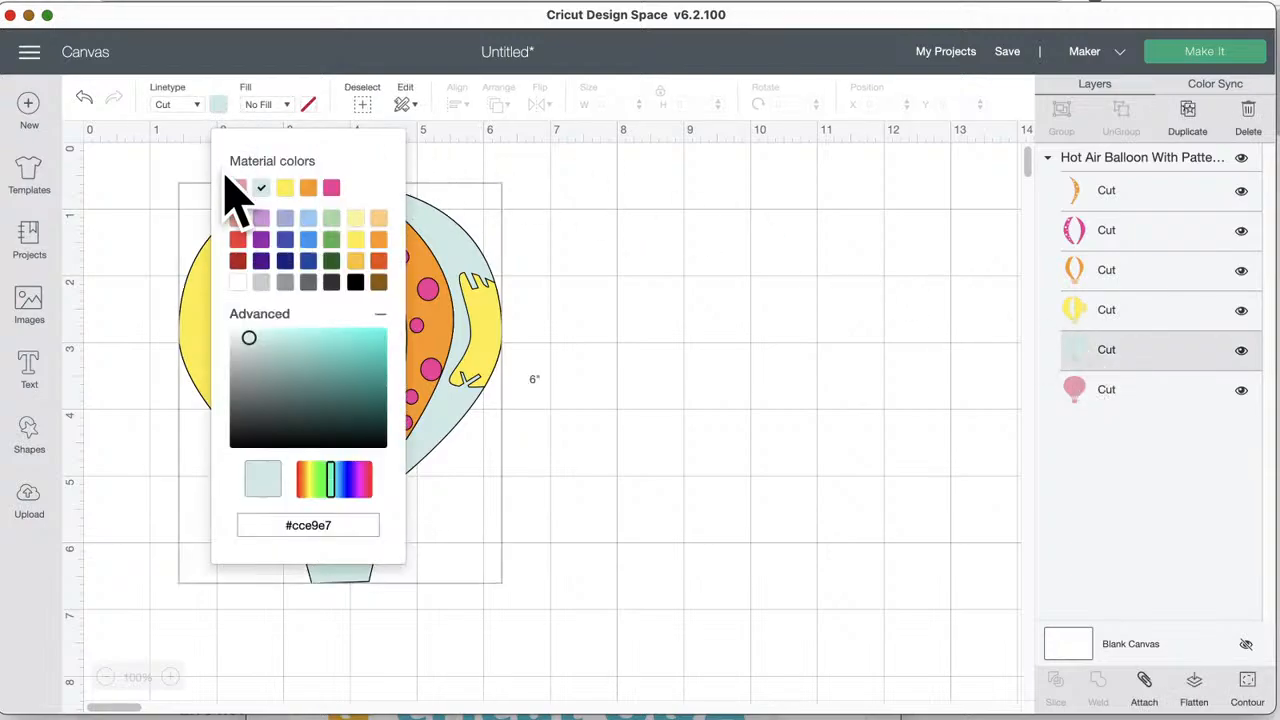
left_click(308, 239)
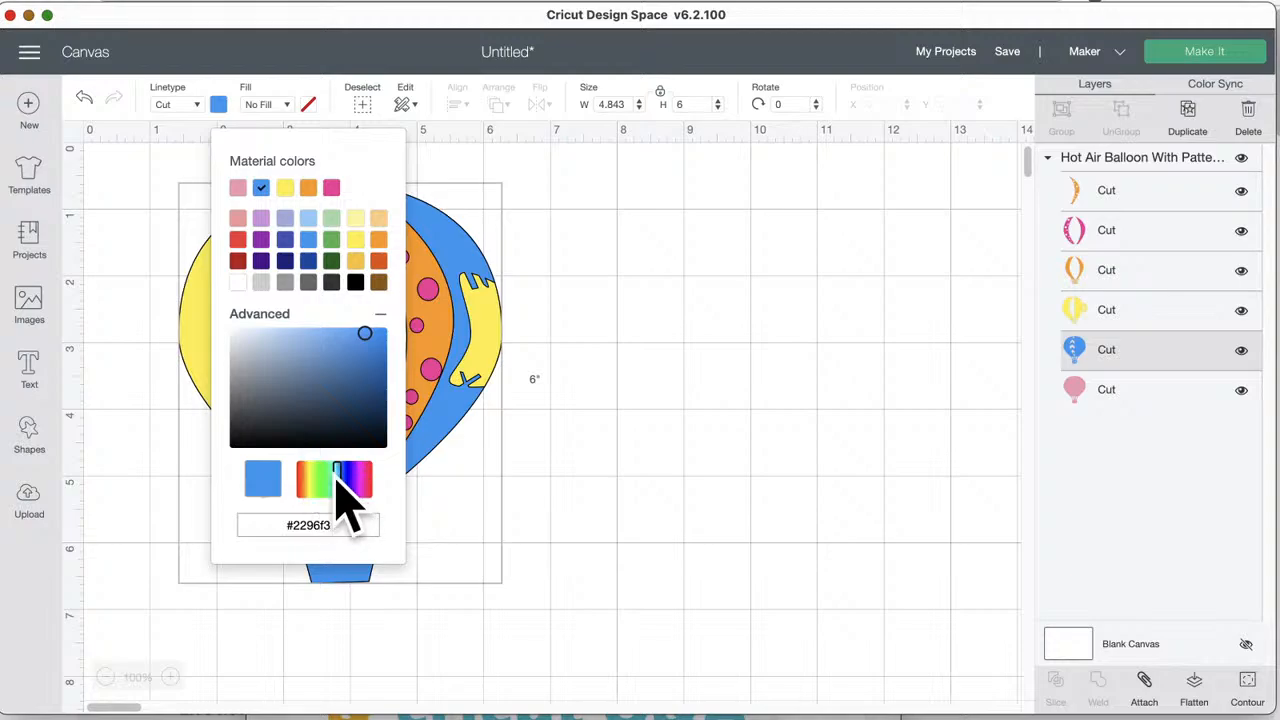
left_click_drag(338, 478, 332, 478)
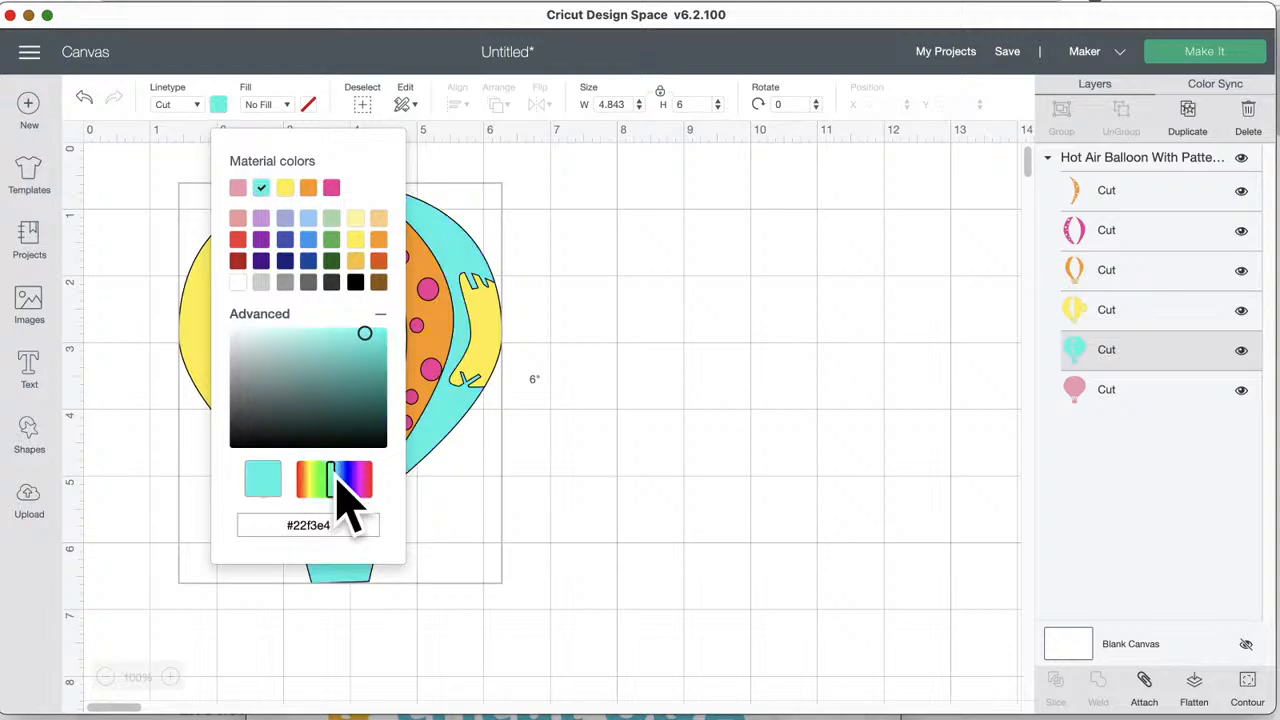
left_click(350, 345)
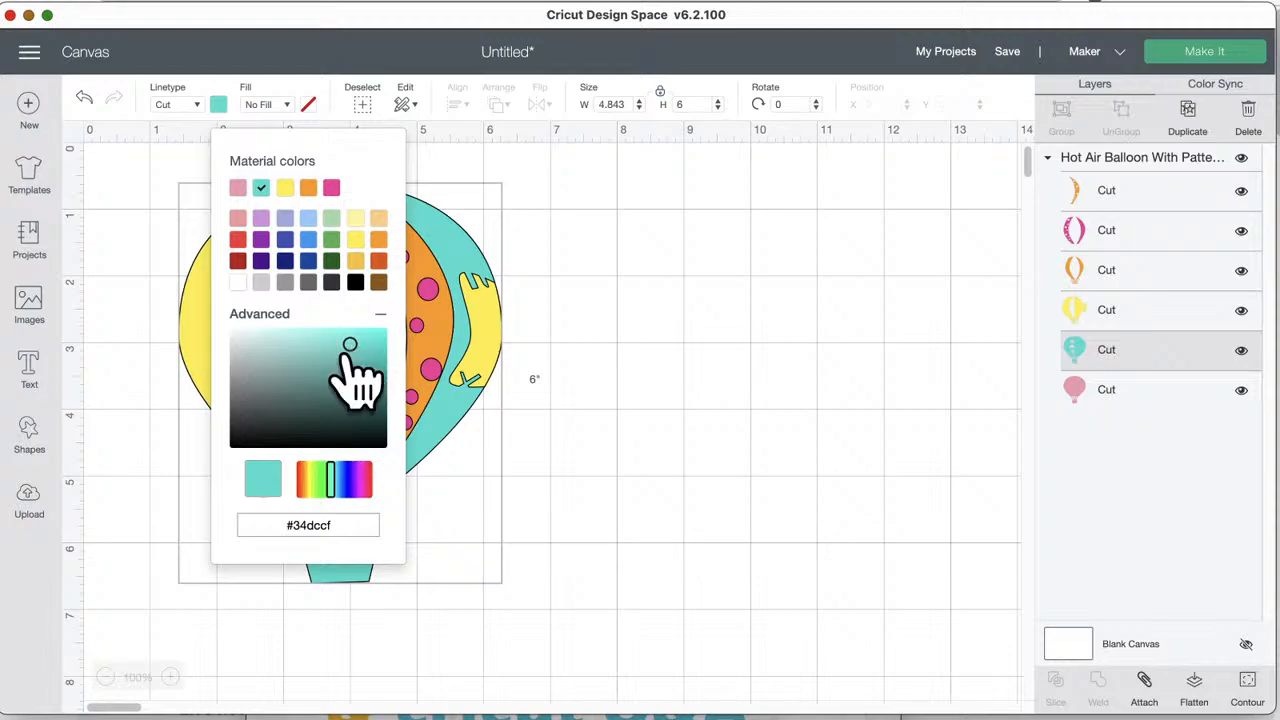
left_click(346, 351)
left_click(667, 308)
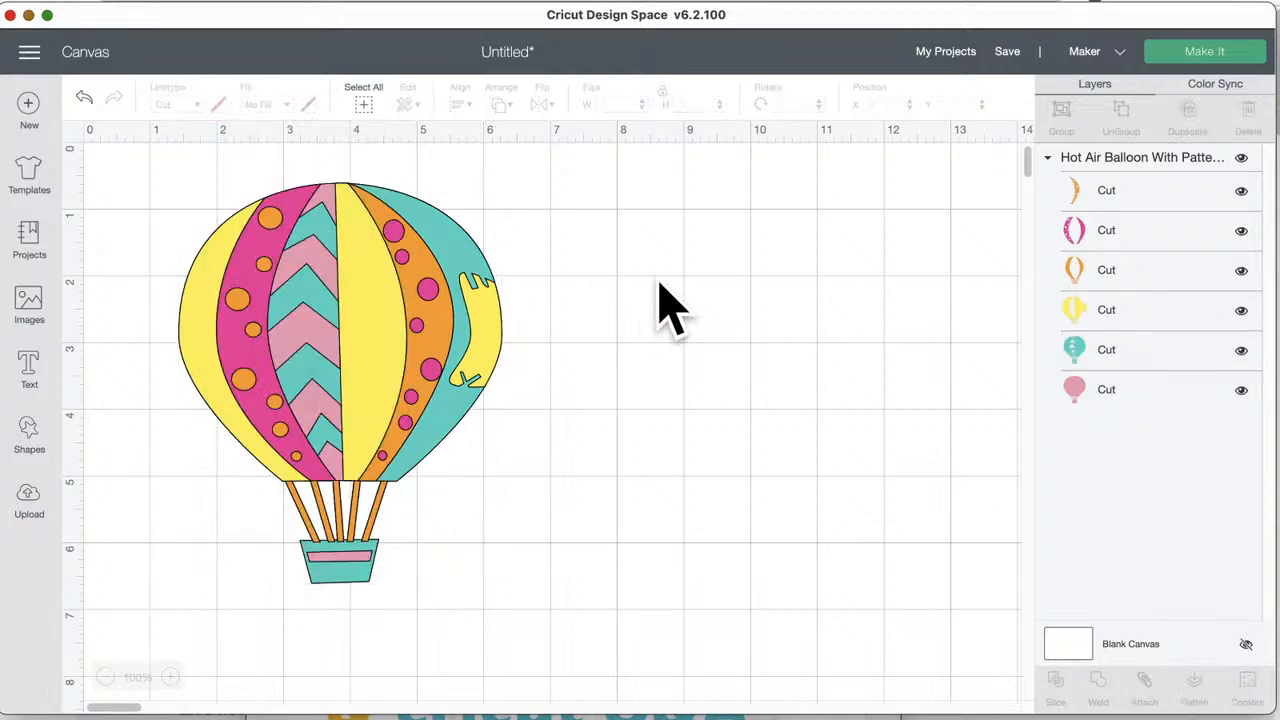
- Change the material color of the balloon's light pink base layer to the custom rose #ed4b74
left_click(1095, 390)
left_click(218, 104)
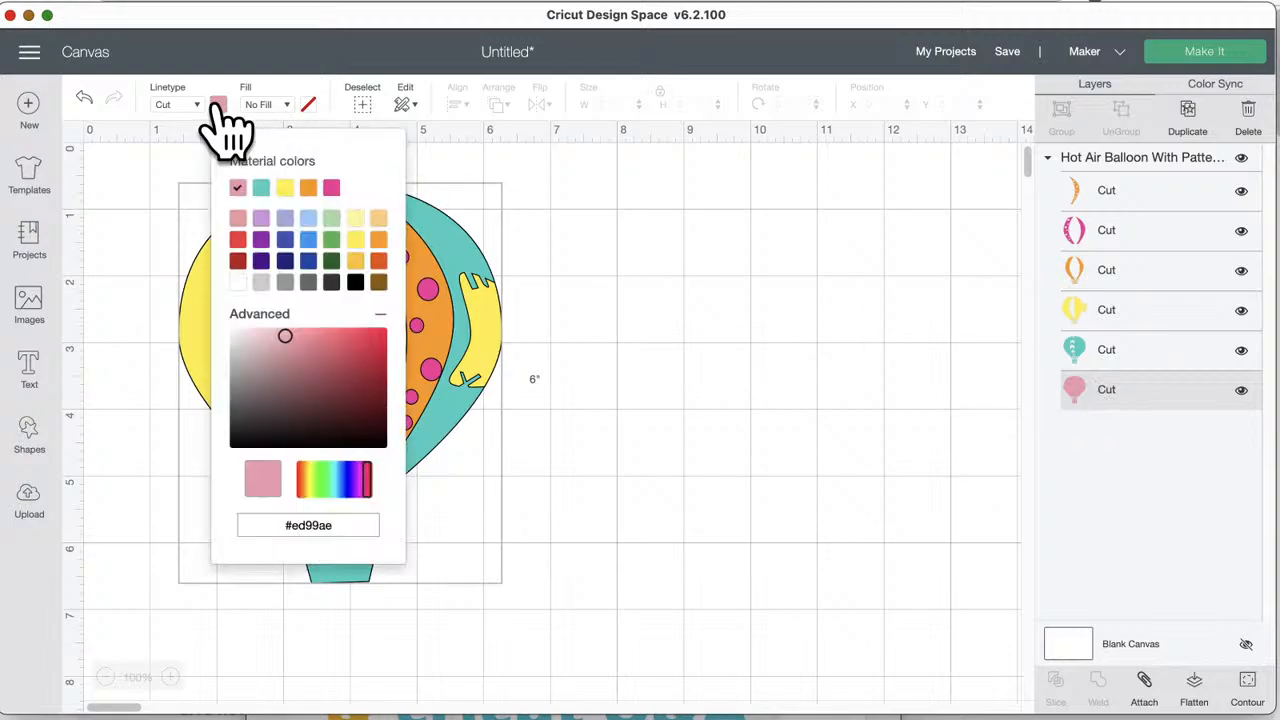
left_click(331, 352)
left_click(311, 348)
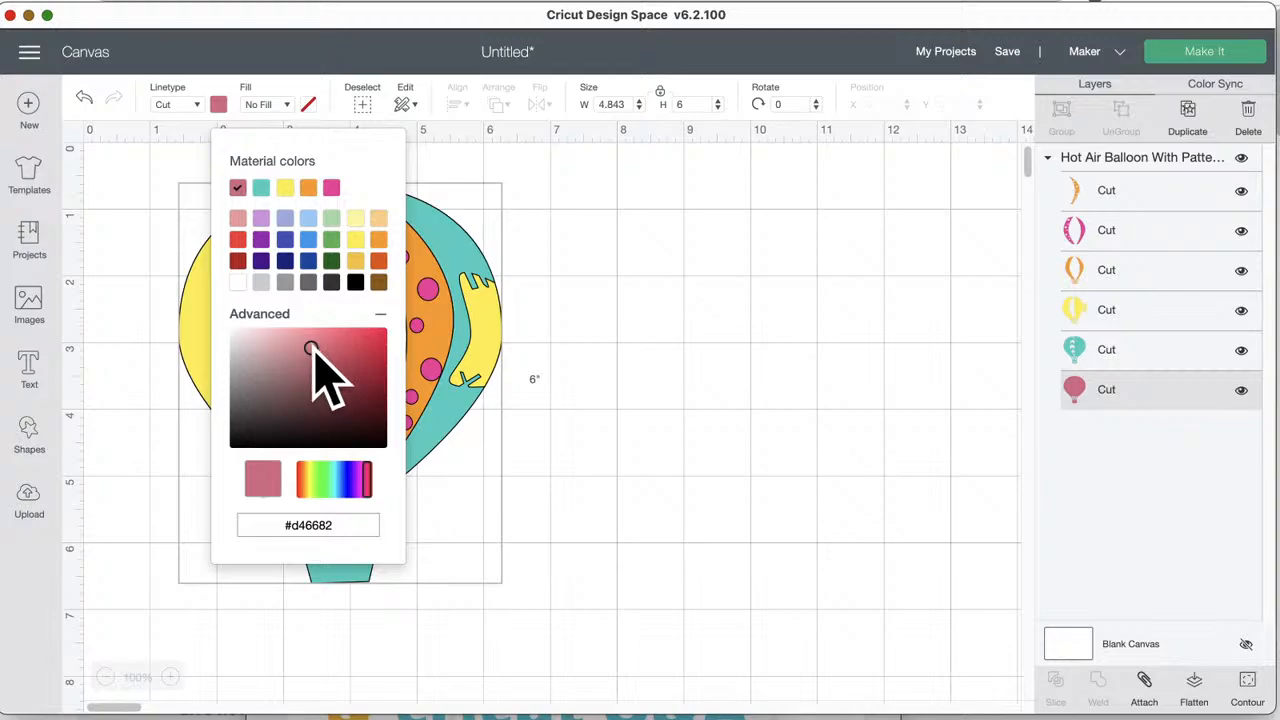
left_click(336, 335)
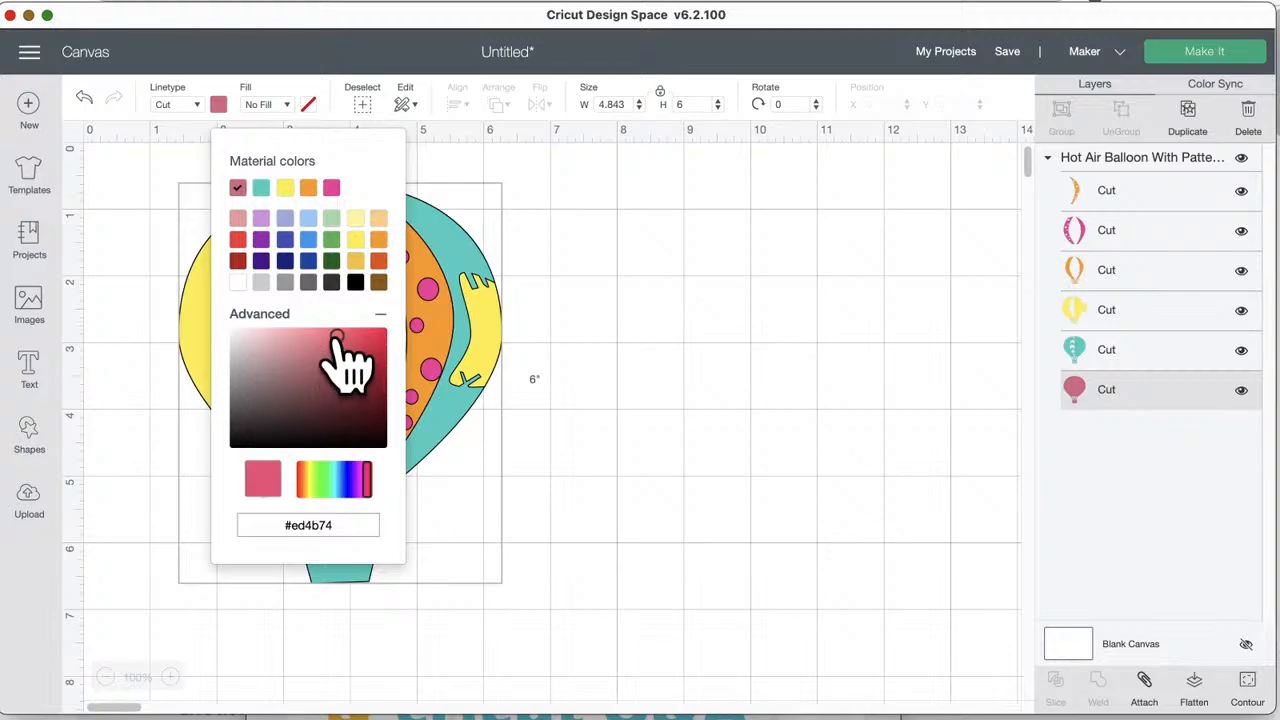
left_click(680, 350)
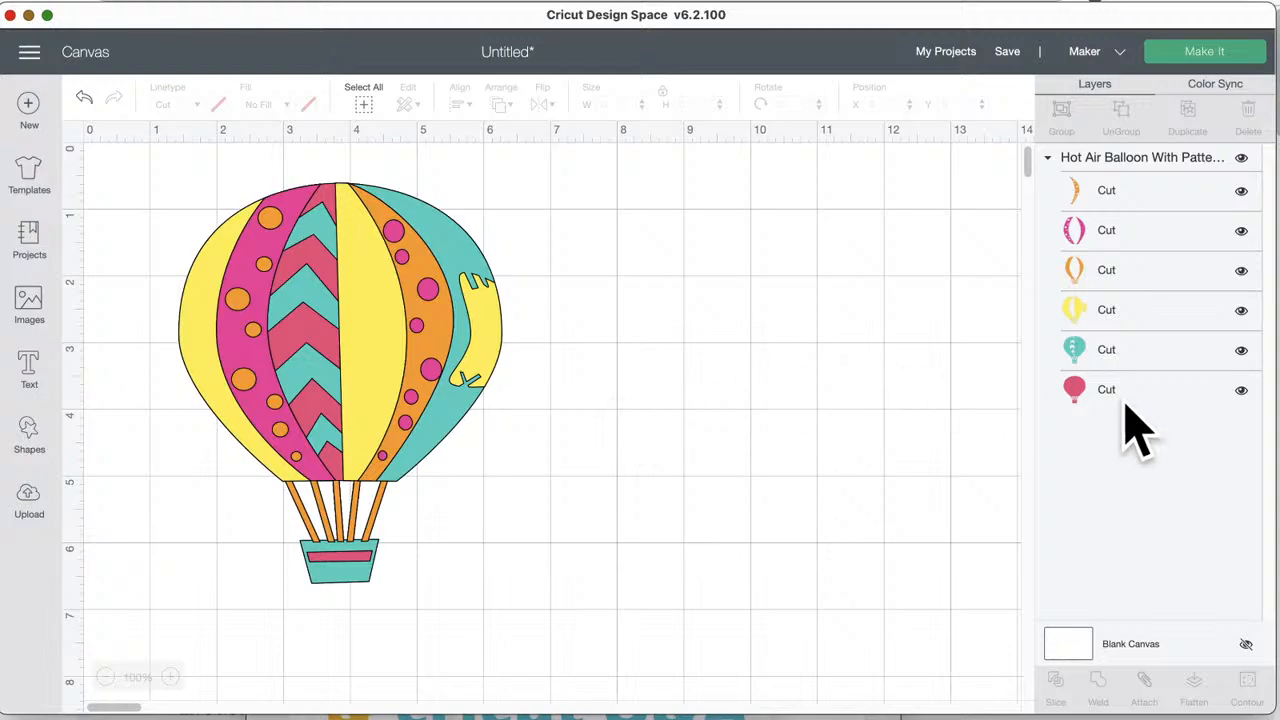
- Change the material color of the rose base layer to a custom light purple
left_click(1075, 392)
left_click(218, 105)
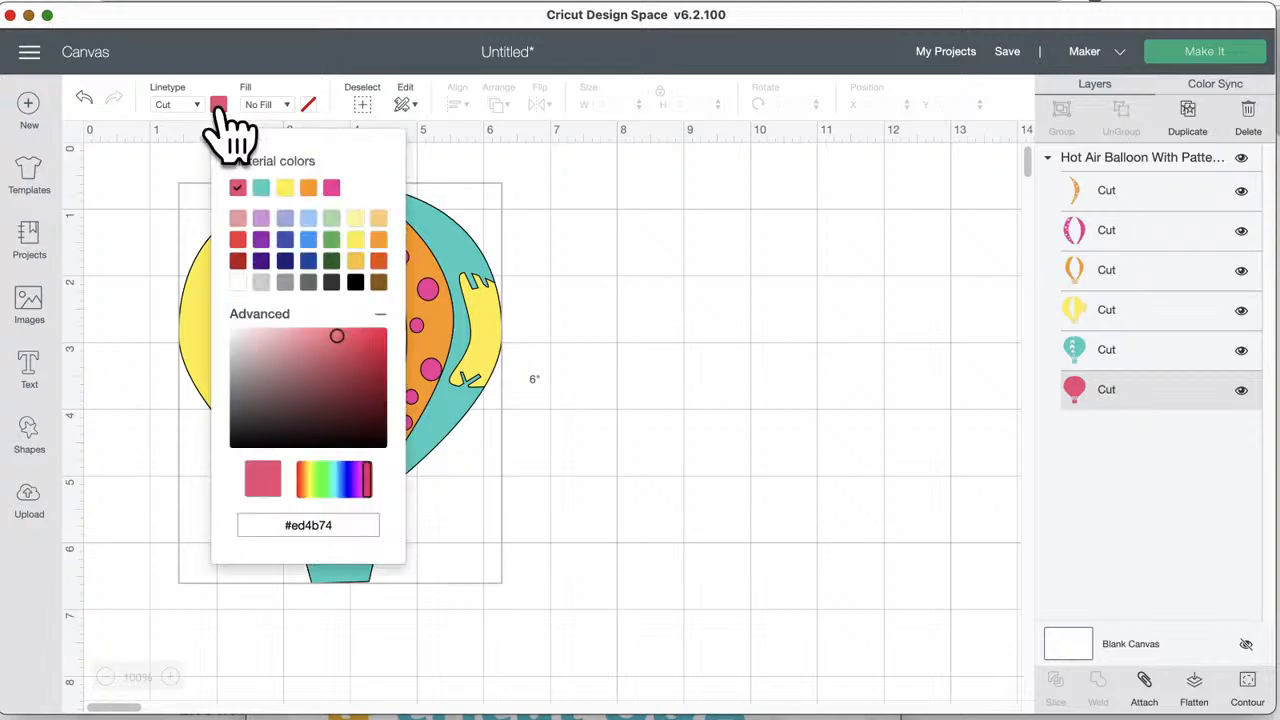
left_click(261, 240)
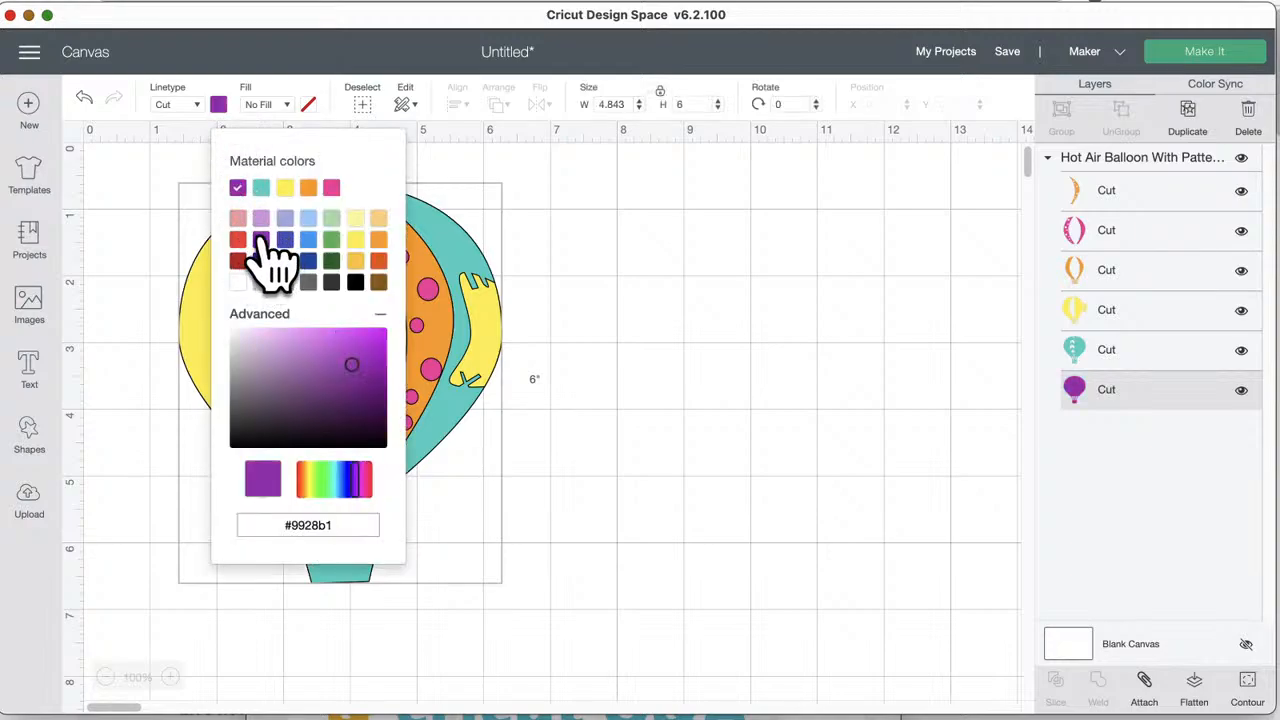
left_click(321, 345)
left_click(669, 346)
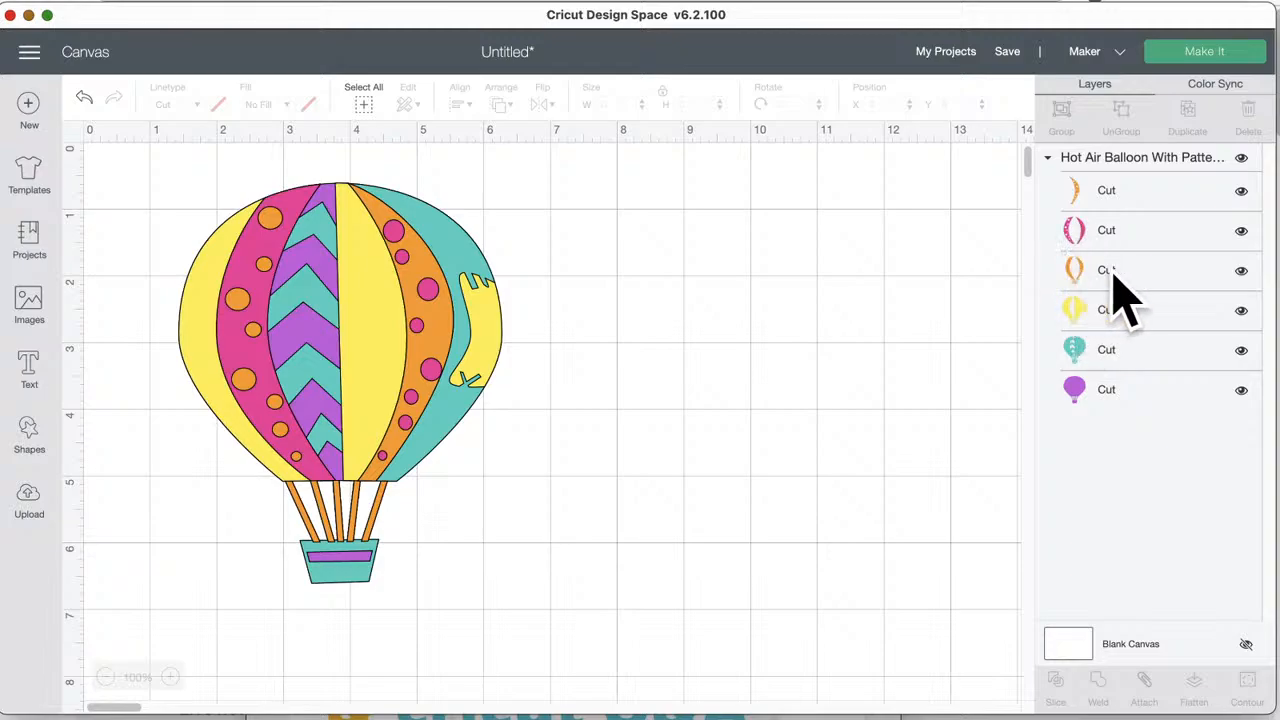
- Ungroup the balloon and move its dotted orange crescent to about X 12.47, Y 0.80 and its pink layer to about X 9.20, Y 0.75
left_click(440, 298)
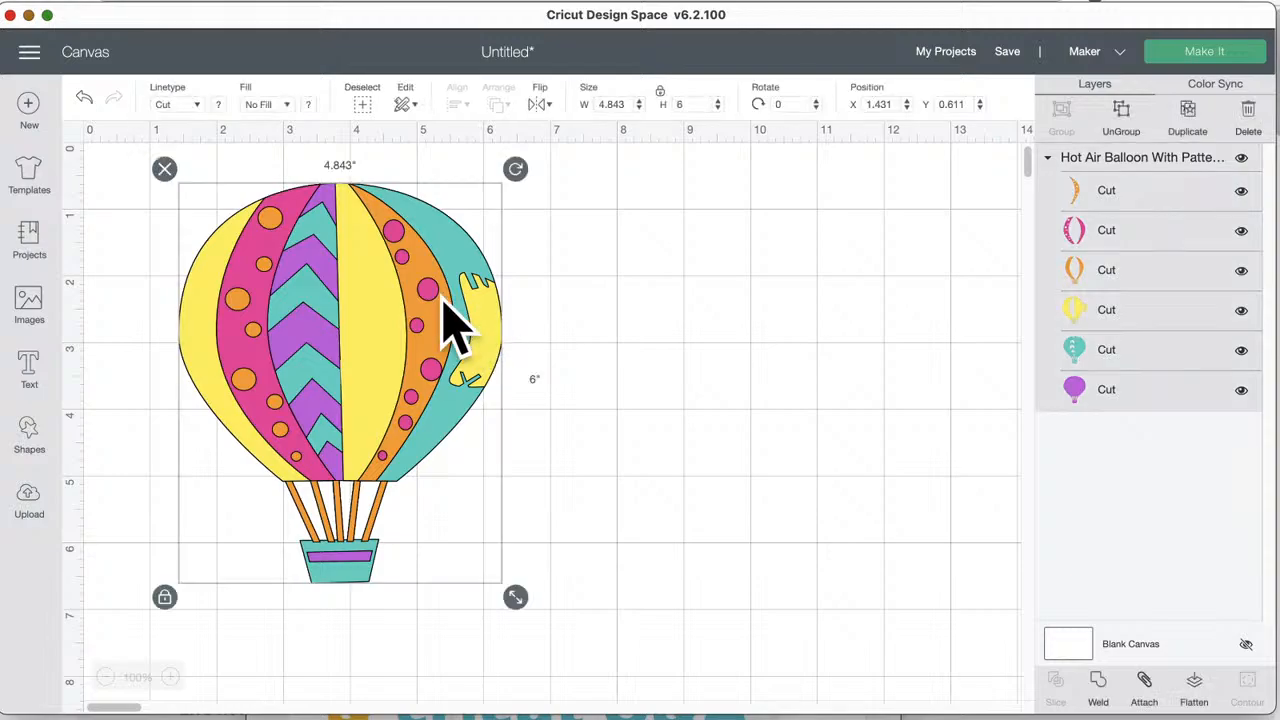
left_click(1123, 117)
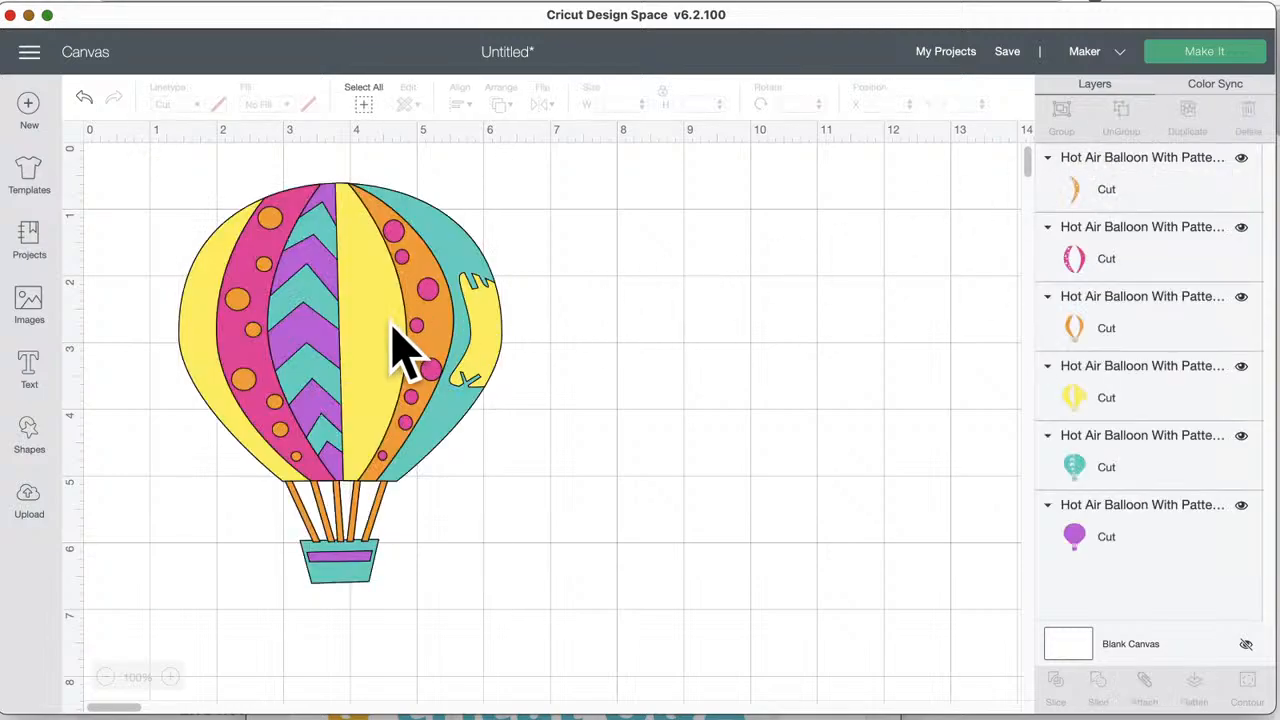
left_click_drag(428, 323, 886, 343)
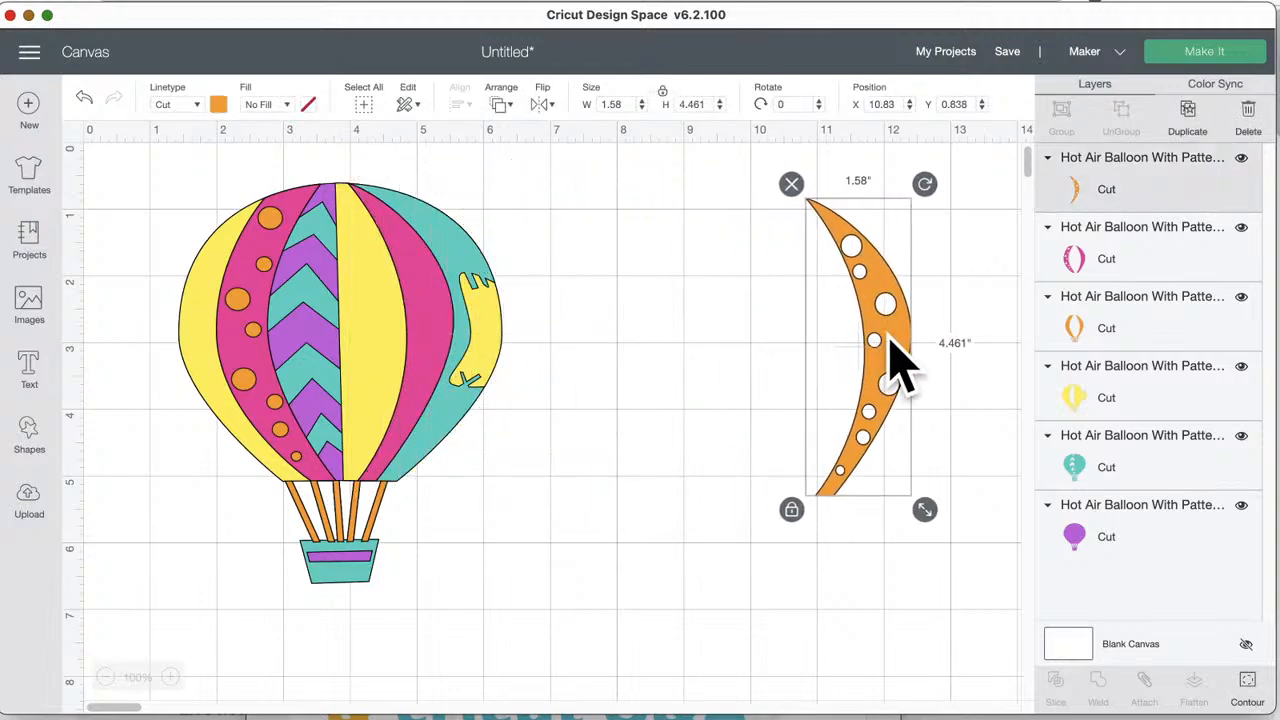
left_click_drag(357, 335, 706, 367)
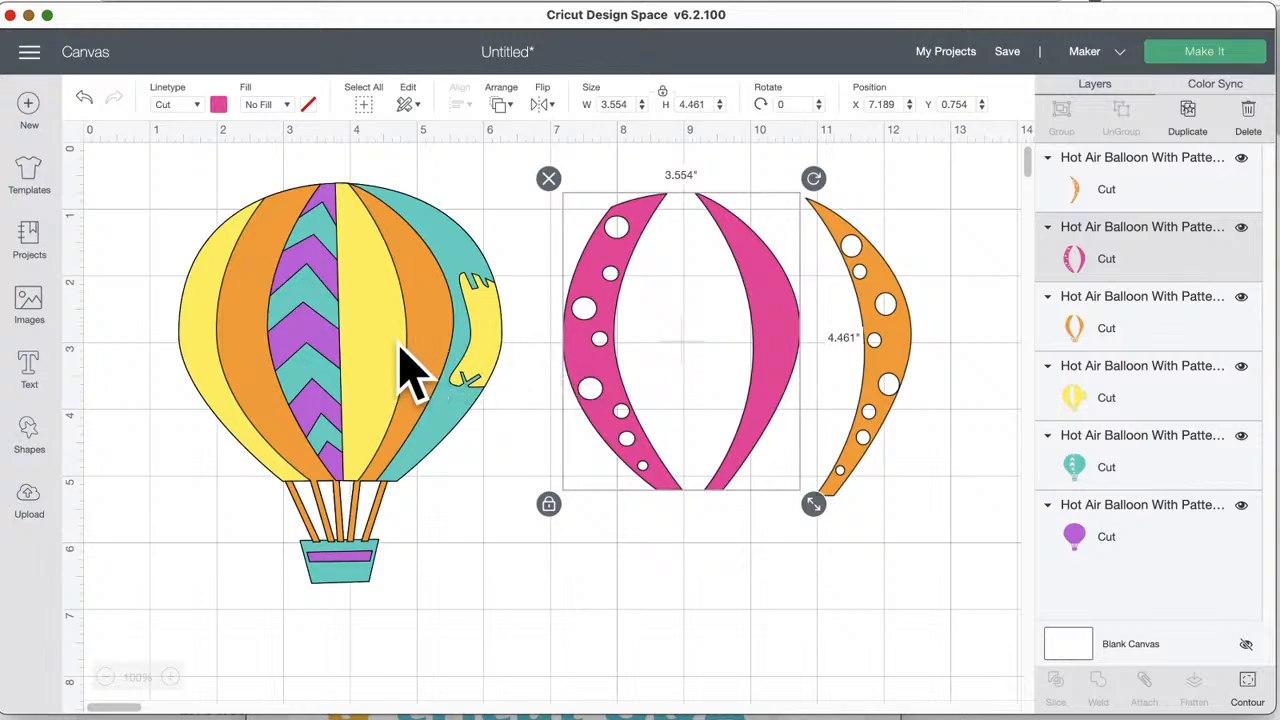
left_click_drag(847, 335, 995, 333)
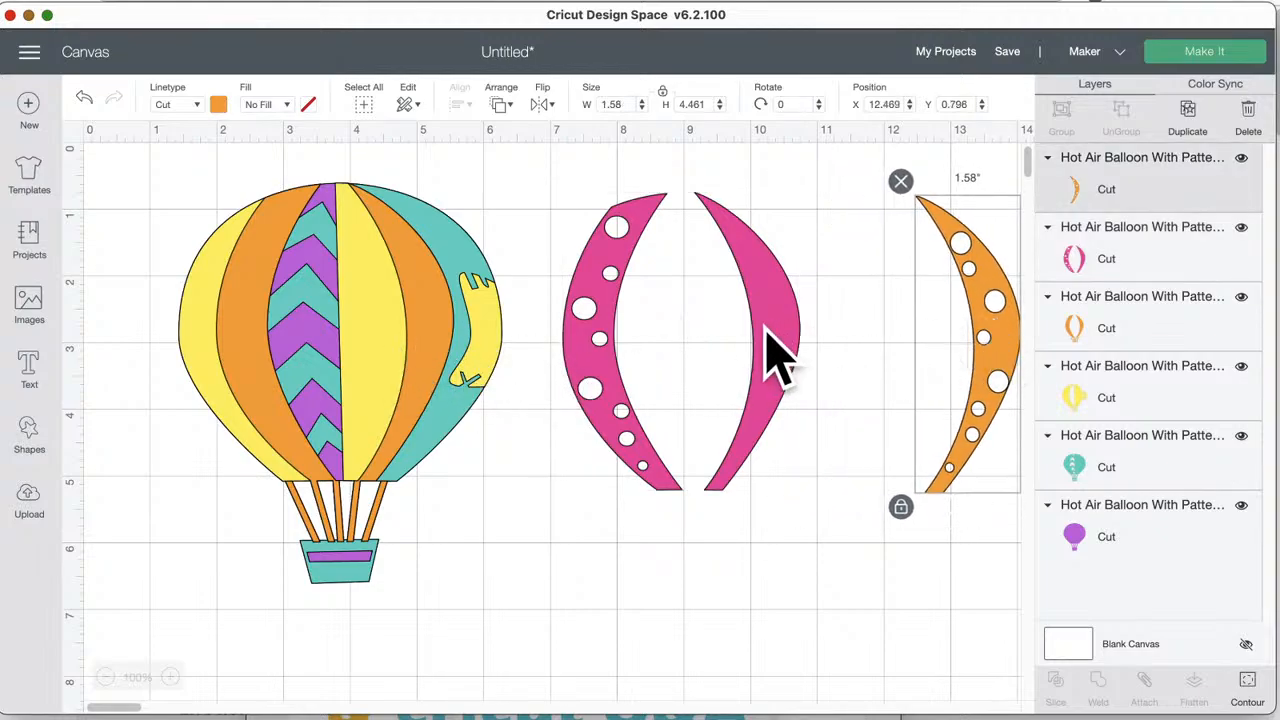
left_click_drag(766, 333, 901, 335)
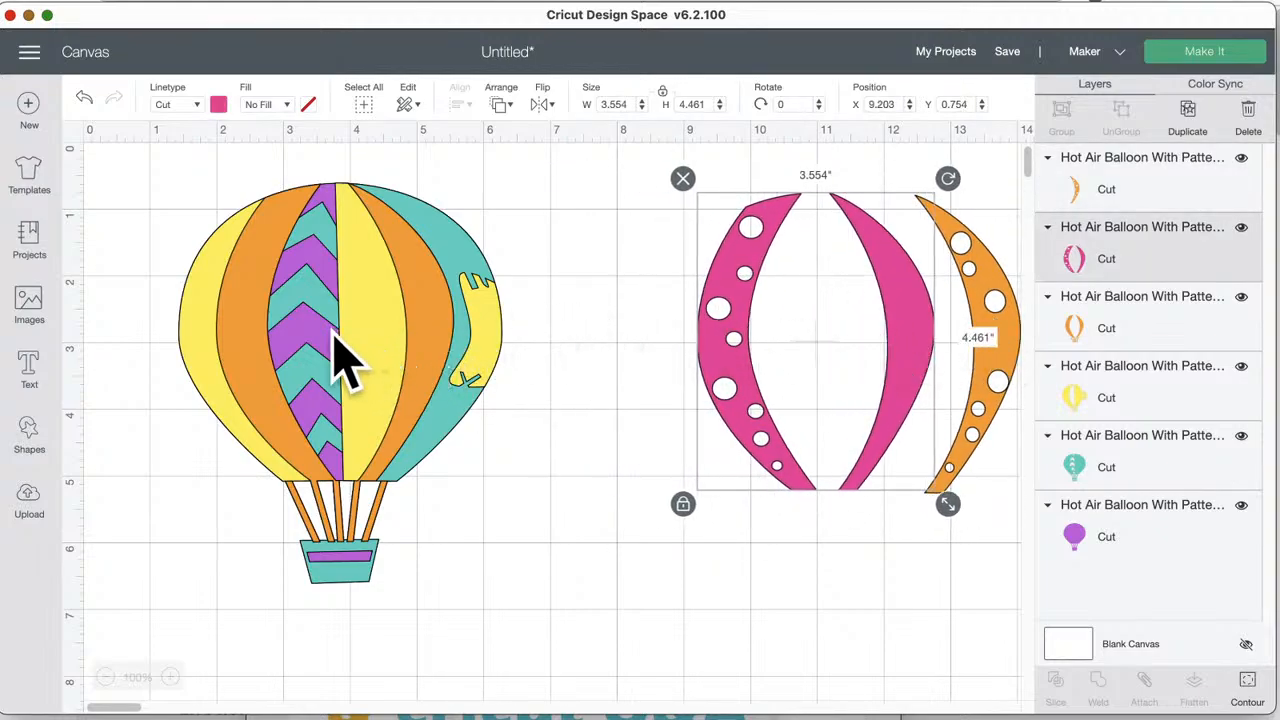
- Spread out the remaining layers: orange panels to about X 6.47, yellow to about X 4.42, teal below them, purple base to about X 0.46
left_click_drag(420, 337, 724, 350)
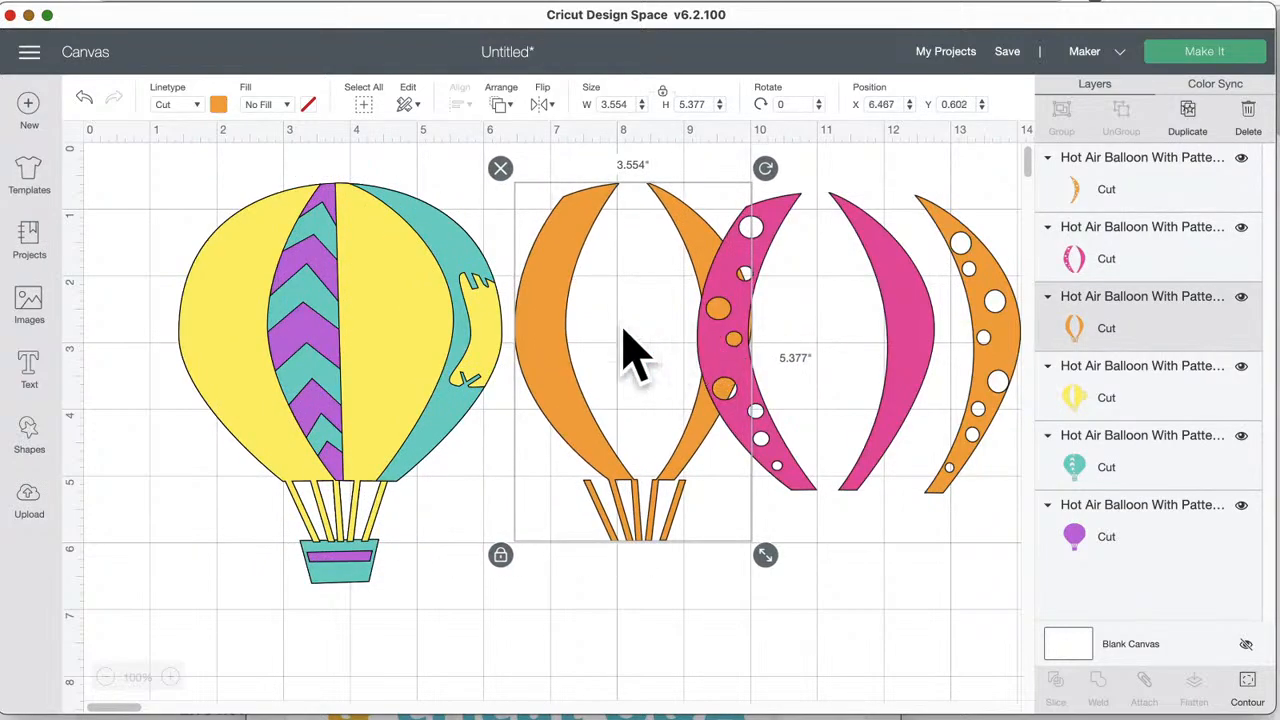
left_click_drag(258, 358, 446, 337)
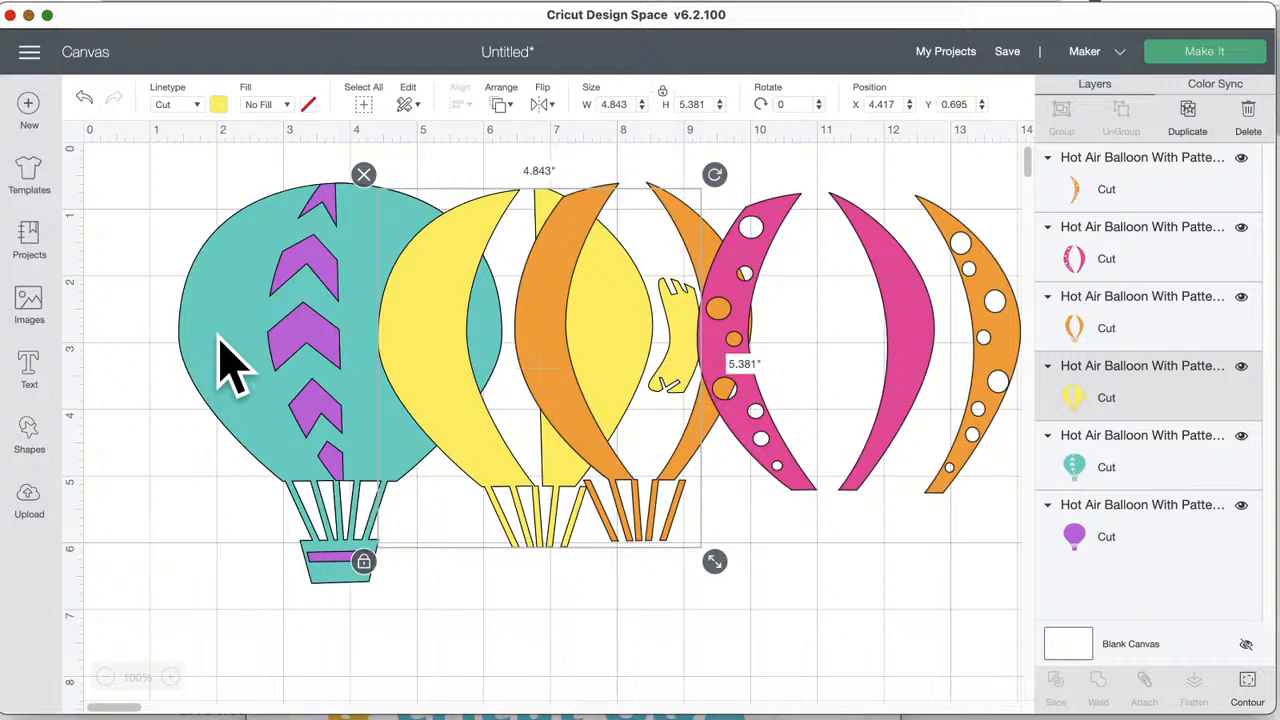
left_click_drag(219, 337, 371, 653)
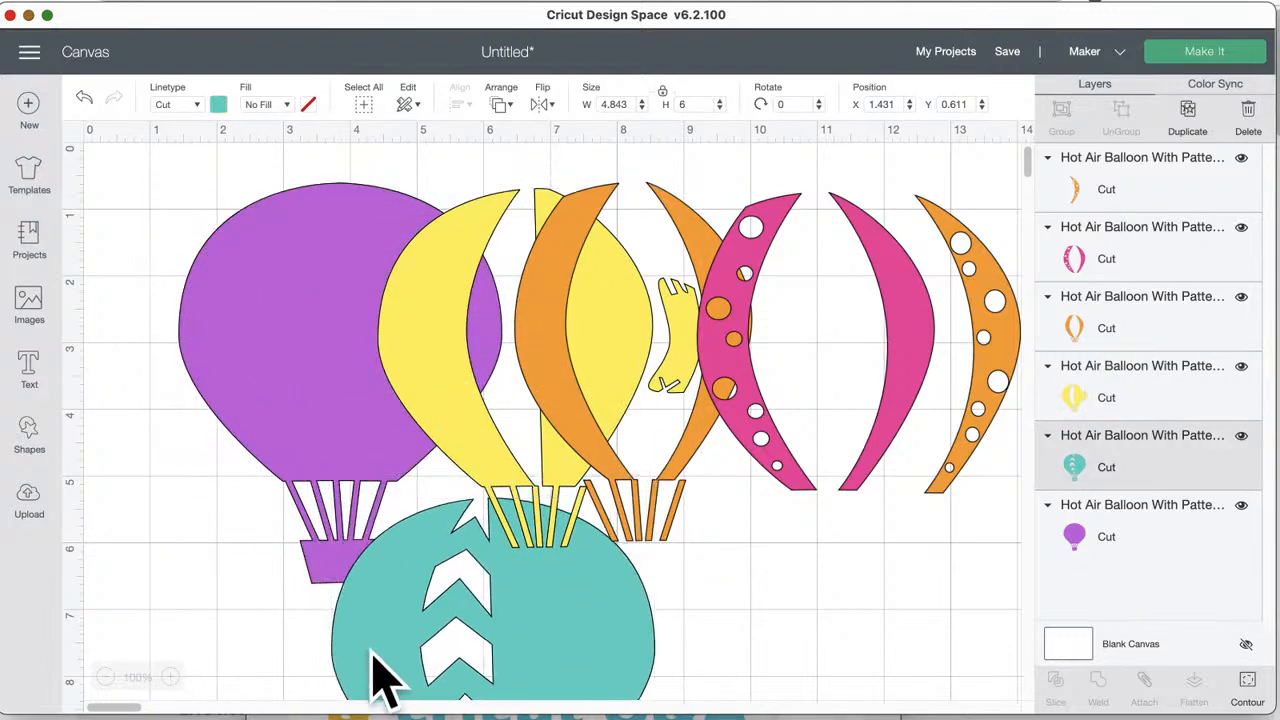
left_click_drag(311, 340, 246, 334)
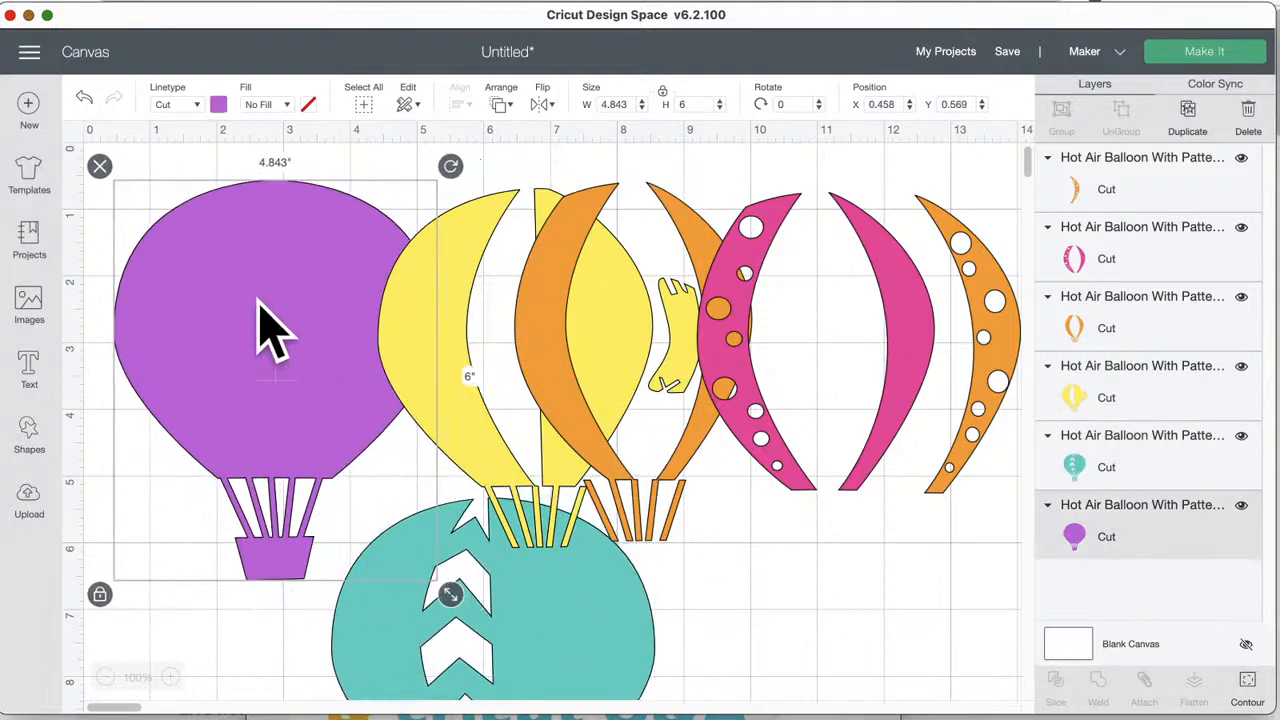
- Stack the teal layer and the orange panels over the purple base, and move the yellow layer to about X 3.78, Y 1.21
left_click_drag(409, 625, 181, 317)
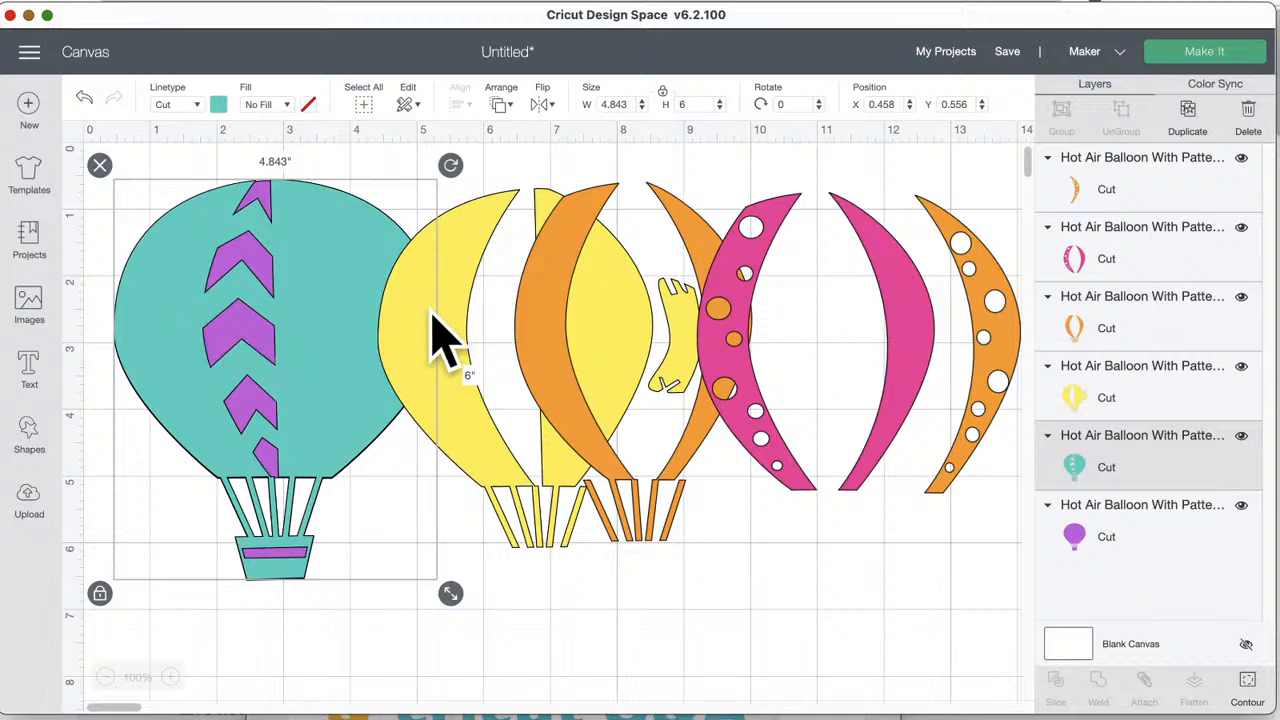
left_click_drag(443, 334, 441, 414)
left_click_drag(554, 263, 209, 206)
left_click_drag(452, 432, 503, 334)
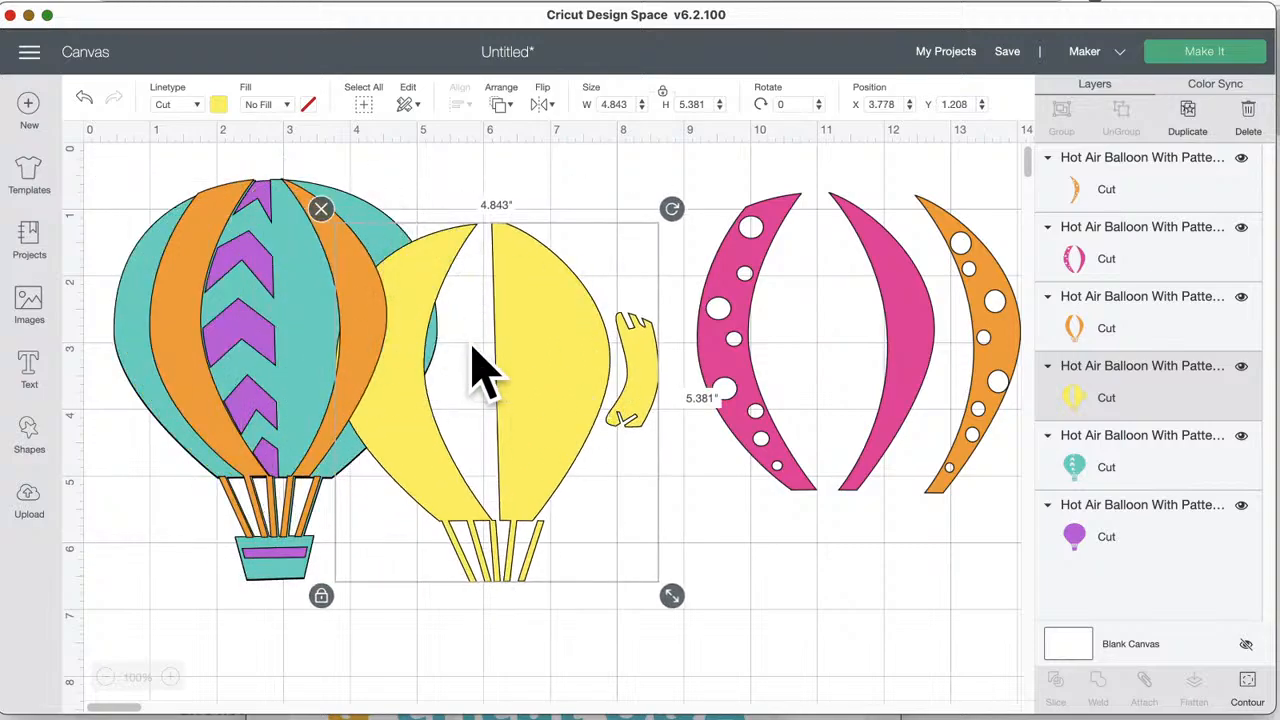
- Move the pink layer to about X 8.05, Y 0.92, the orange panels to about X 1.26, Y 0.48, and the dotted orange crescent onto the plain pink panel
left_click_drag(735, 320, 645, 309)
left_click_drag(378, 320, 396, 314)
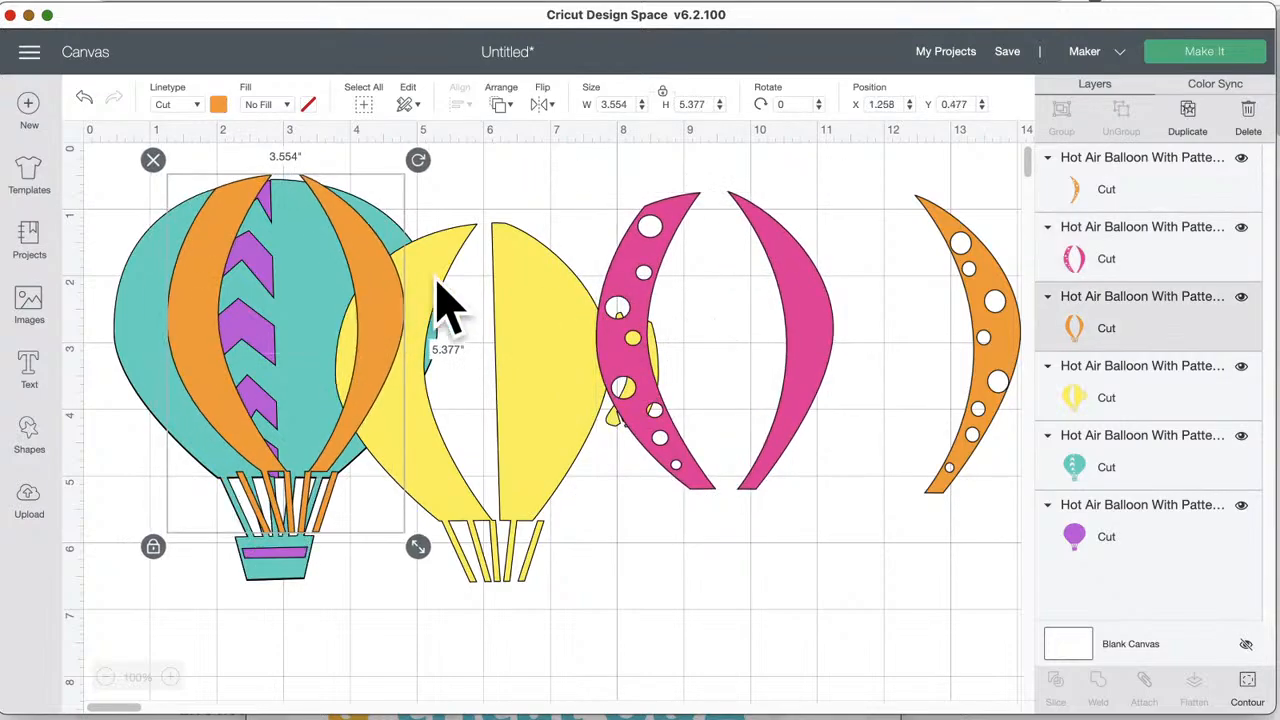
left_click_drag(777, 232, 808, 272)
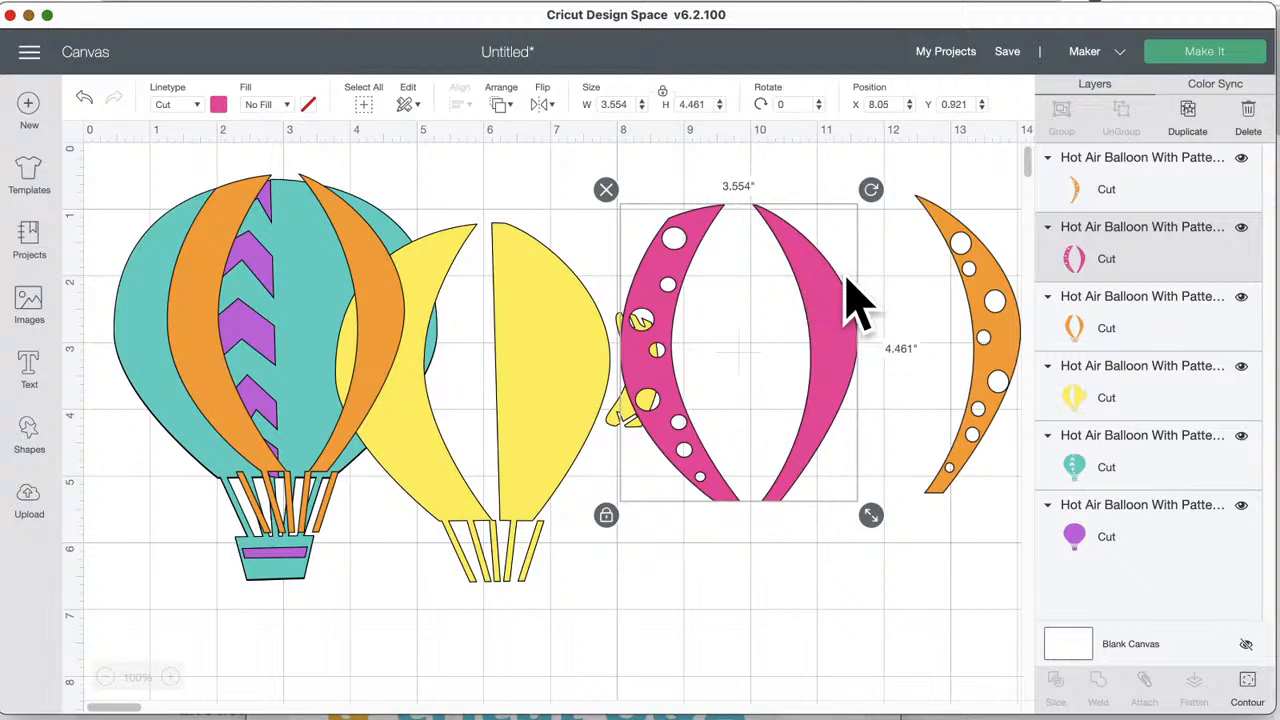
left_click(994, 296)
left_click_drag(988, 268, 822, 278)
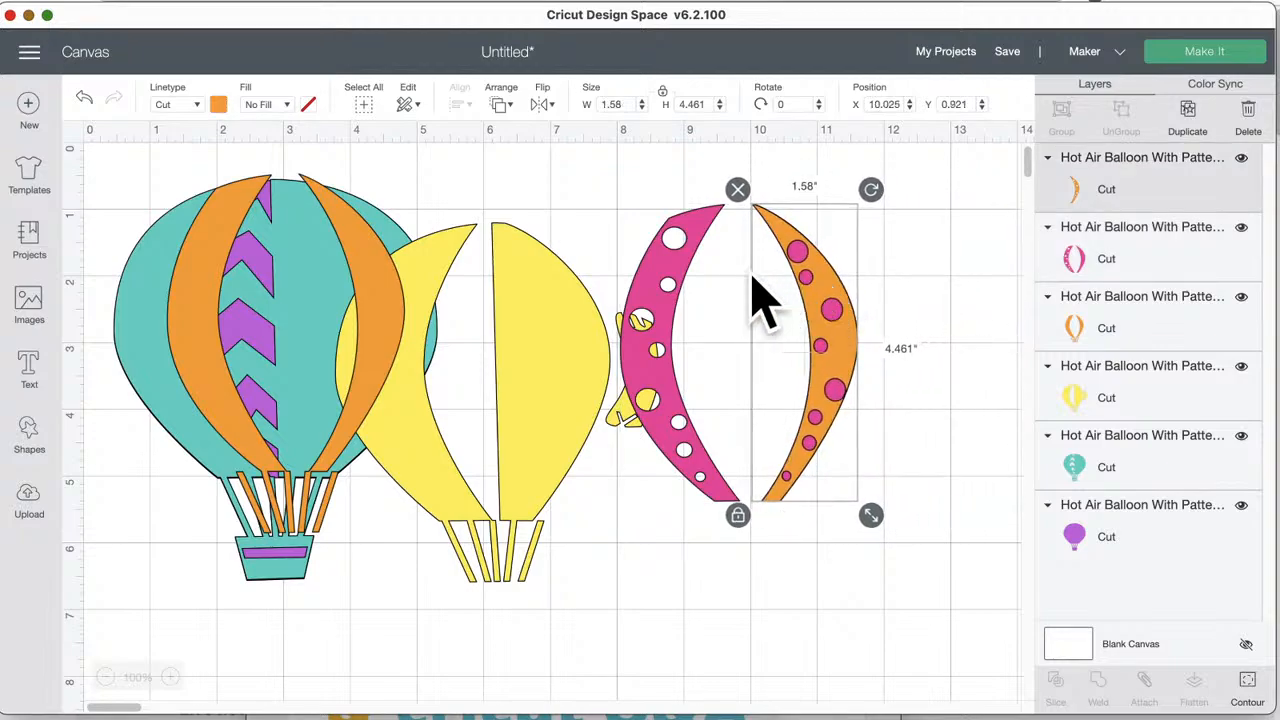
- Shift the pink layer away from the dotted orange crescent and lay the yellow layer over the teal and purple balloon
left_click_drag(680, 265, 737, 263)
left_click_drag(574, 306, 505, 278)
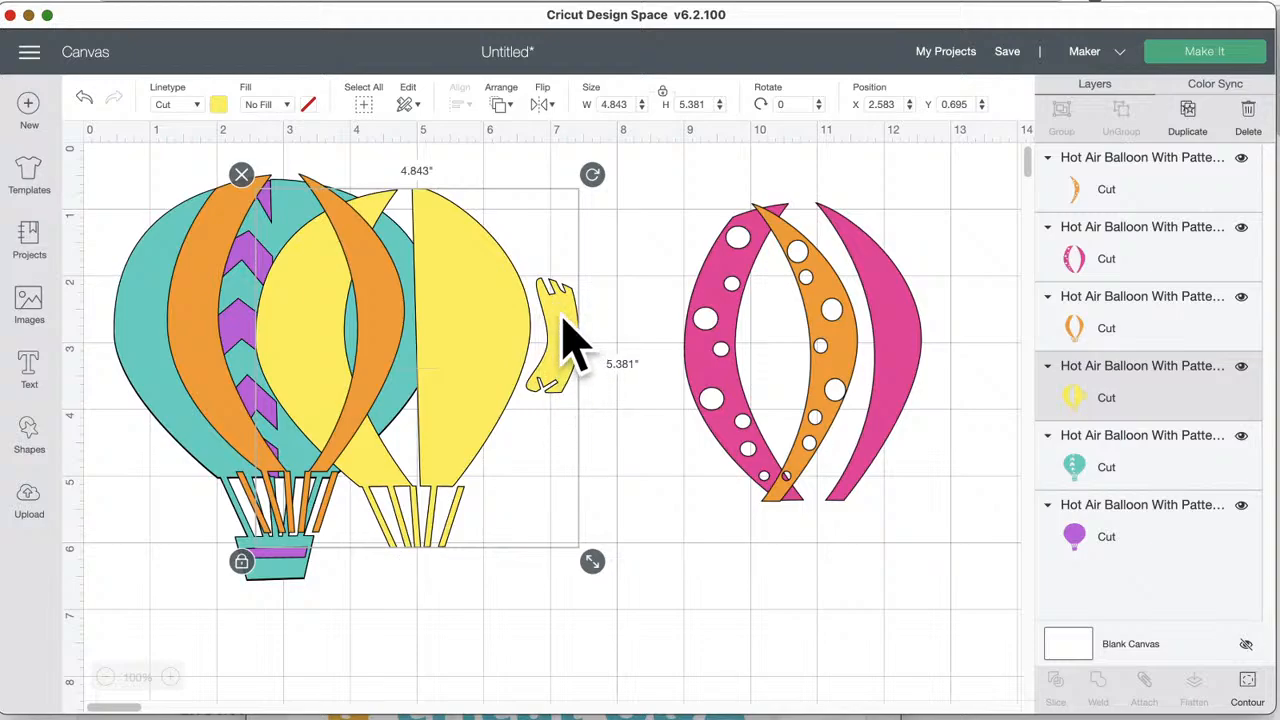
left_click_drag(567, 332, 395, 360)
left_click(526, 343)
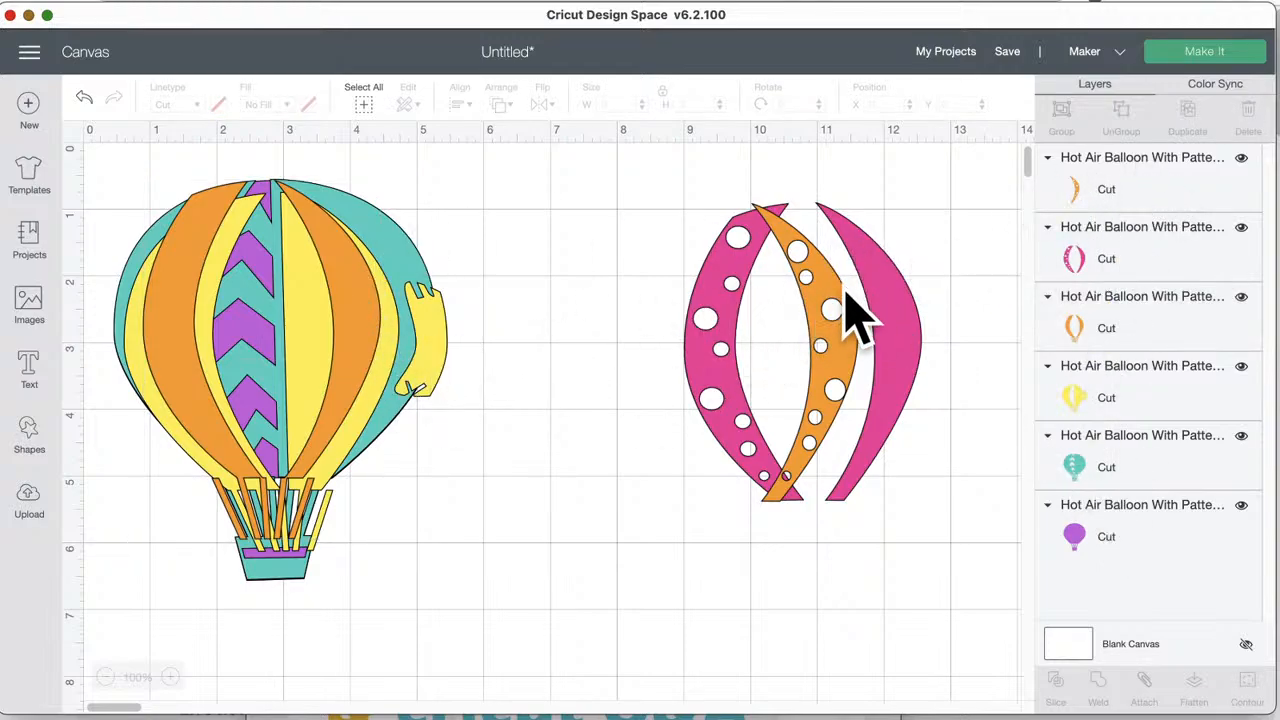
- Move the pink layer to about X 4.73, Y 1.05, the dotted orange crescent over its plain panel, and the orange panels to X 1.05, Y 0.74
left_click_drag(880, 295, 620, 295)
left_click(795, 285)
left_click_drag(796, 283, 577, 298)
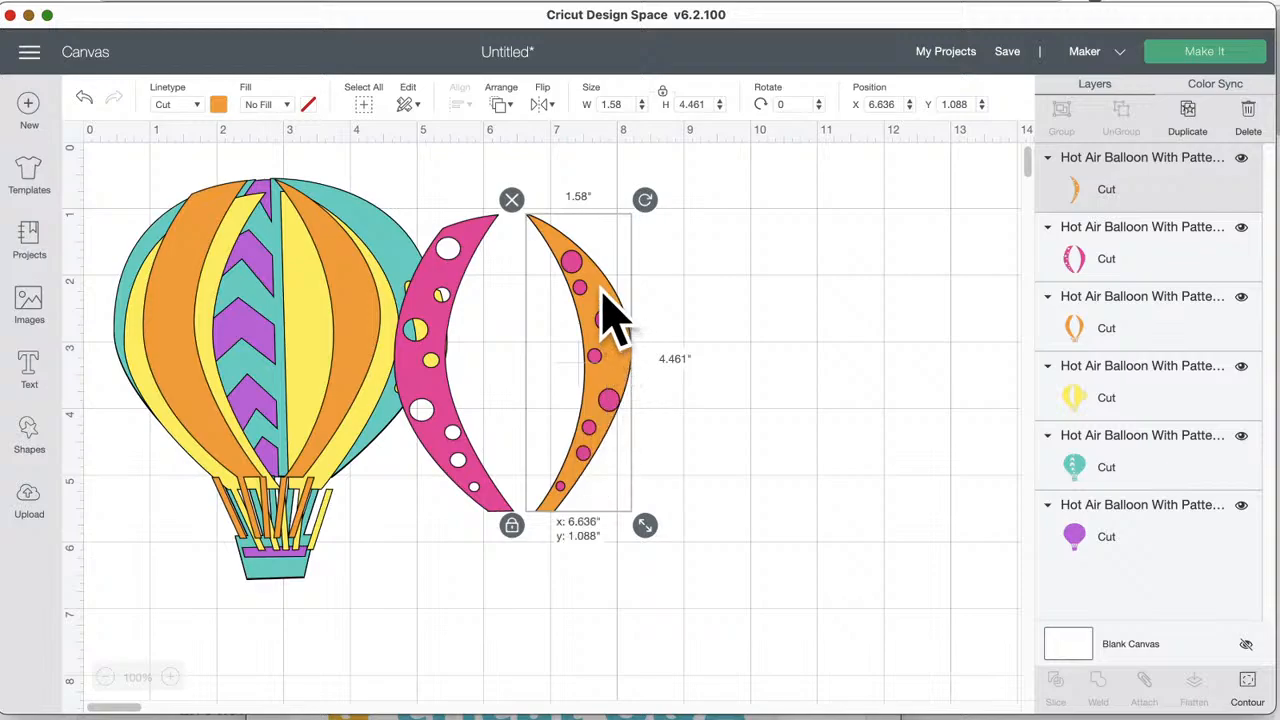
left_click_drag(594, 282, 609, 280)
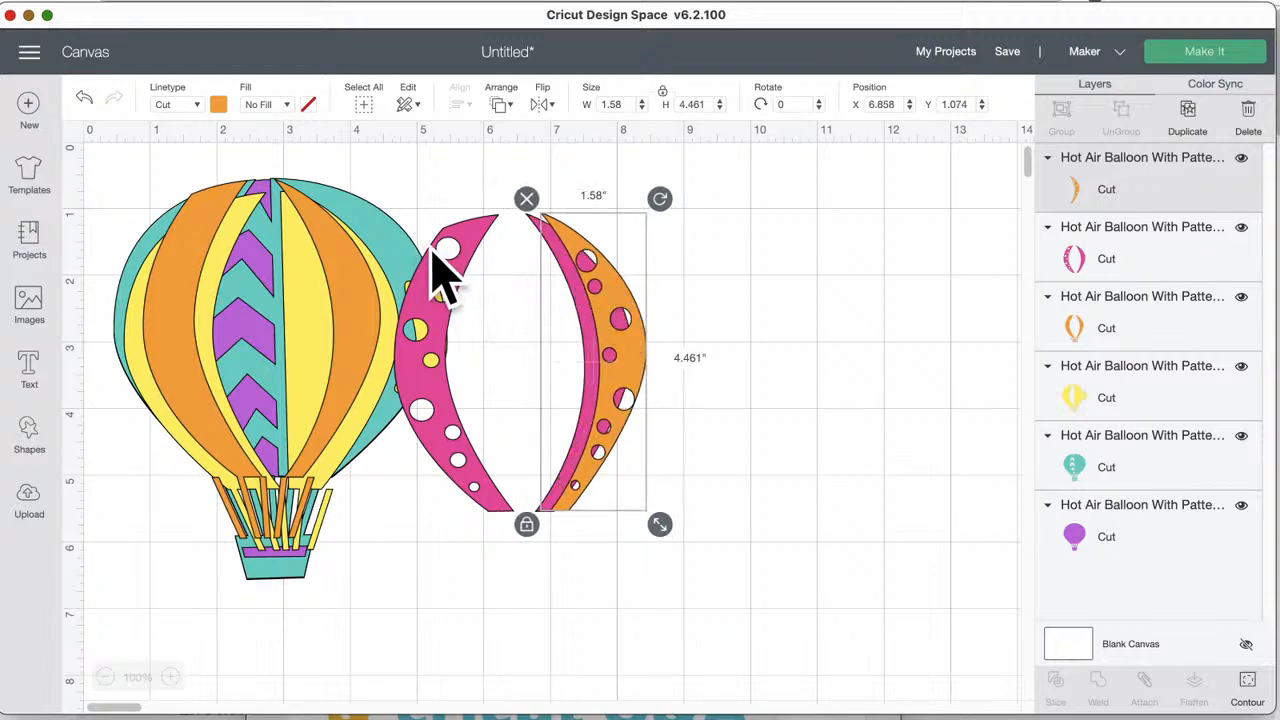
left_click_drag(434, 394, 445, 396)
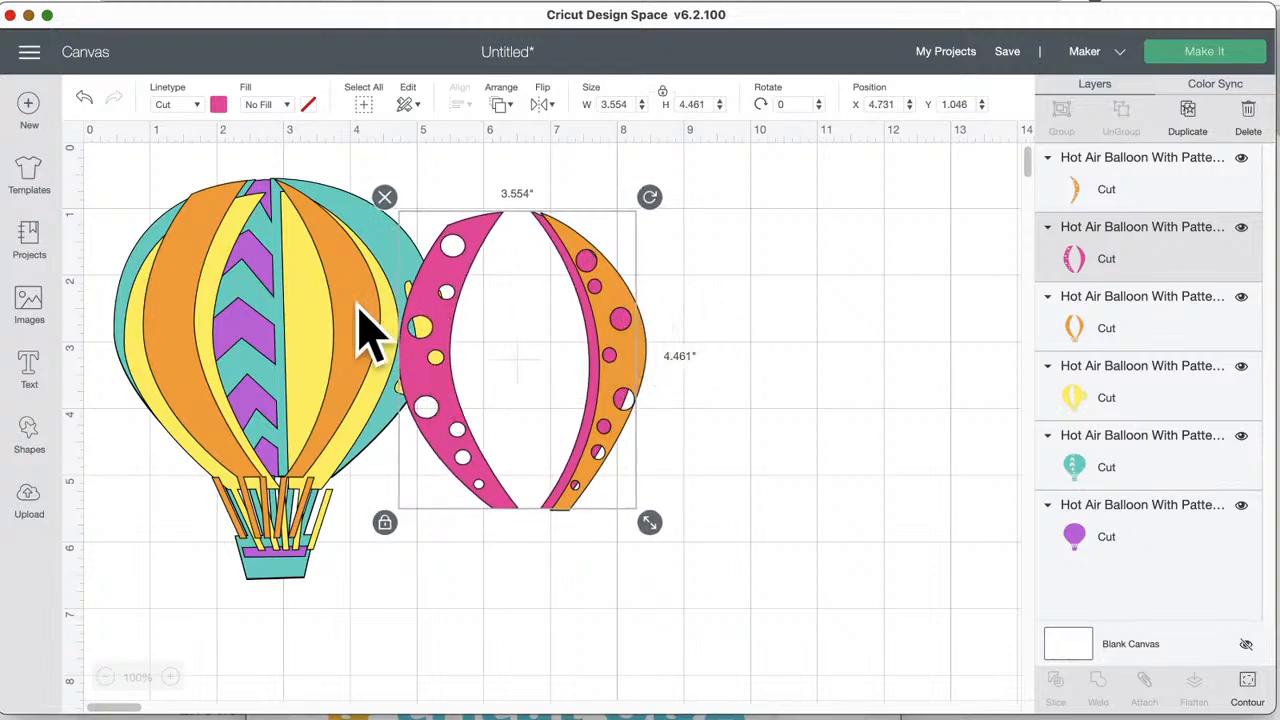
left_click_drag(223, 346, 245, 362)
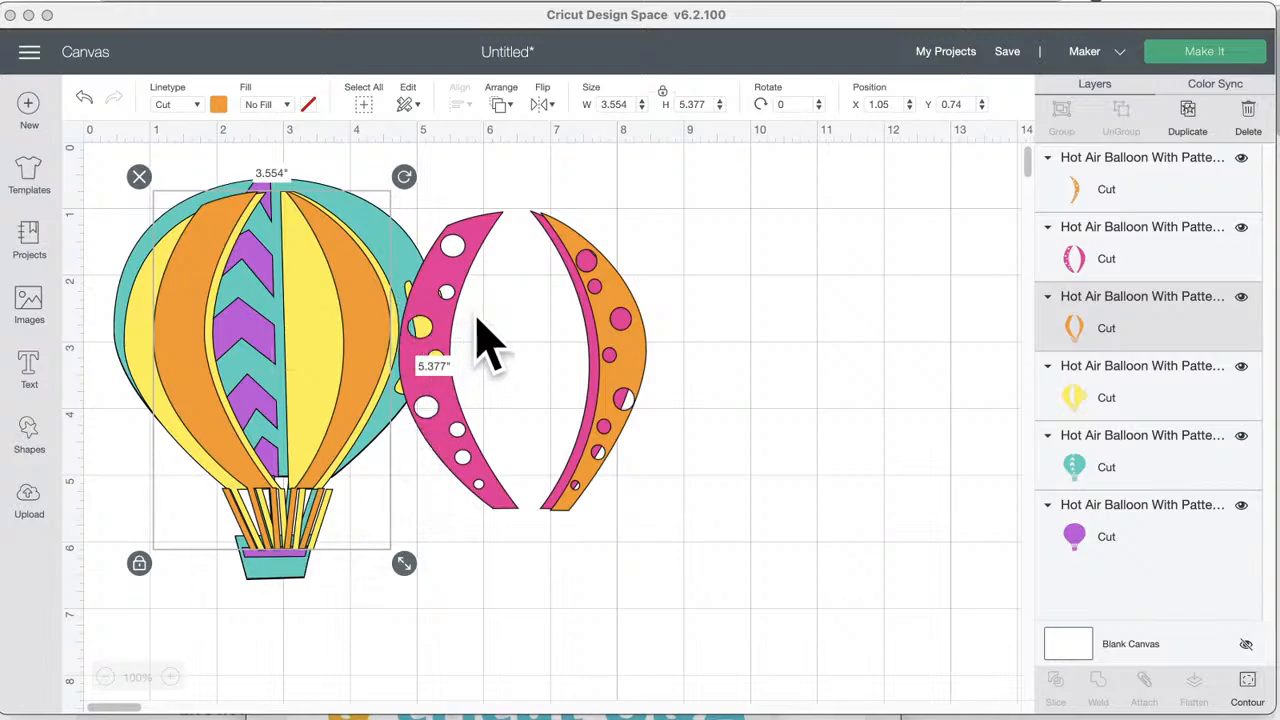
- Rotate the dotted orange crescent to about 89.3° and place it below the pink layer at about X 4.39, Y 5.59
left_click_drag(591, 306, 785, 318)
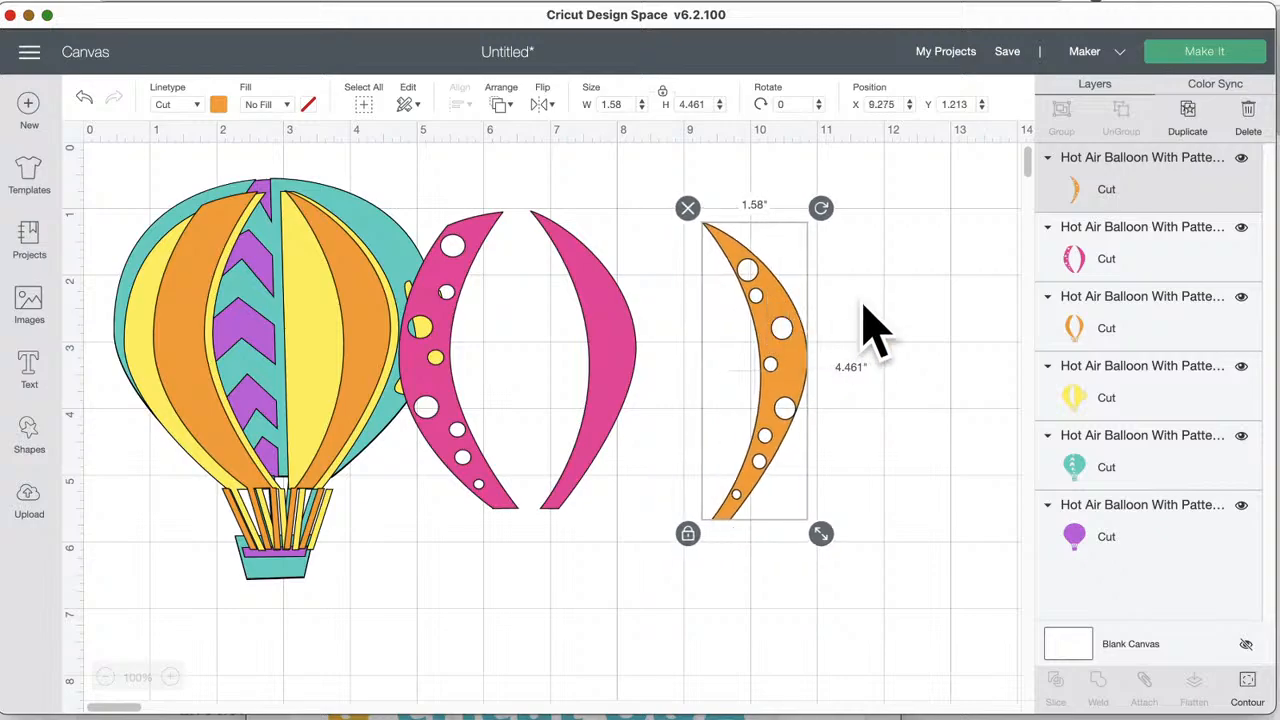
left_click_drag(760, 288, 760, 299)
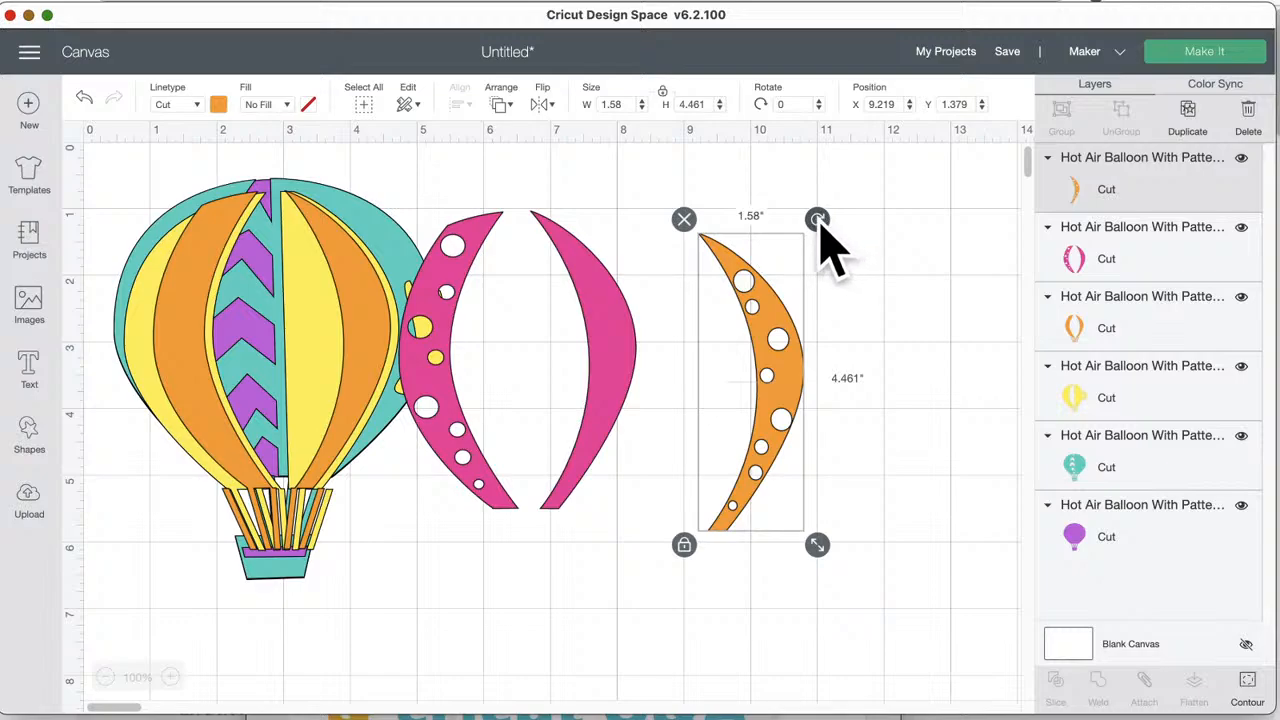
left_click_drag(816, 222, 775, 226)
left_click_drag(752, 245, 632, 328)
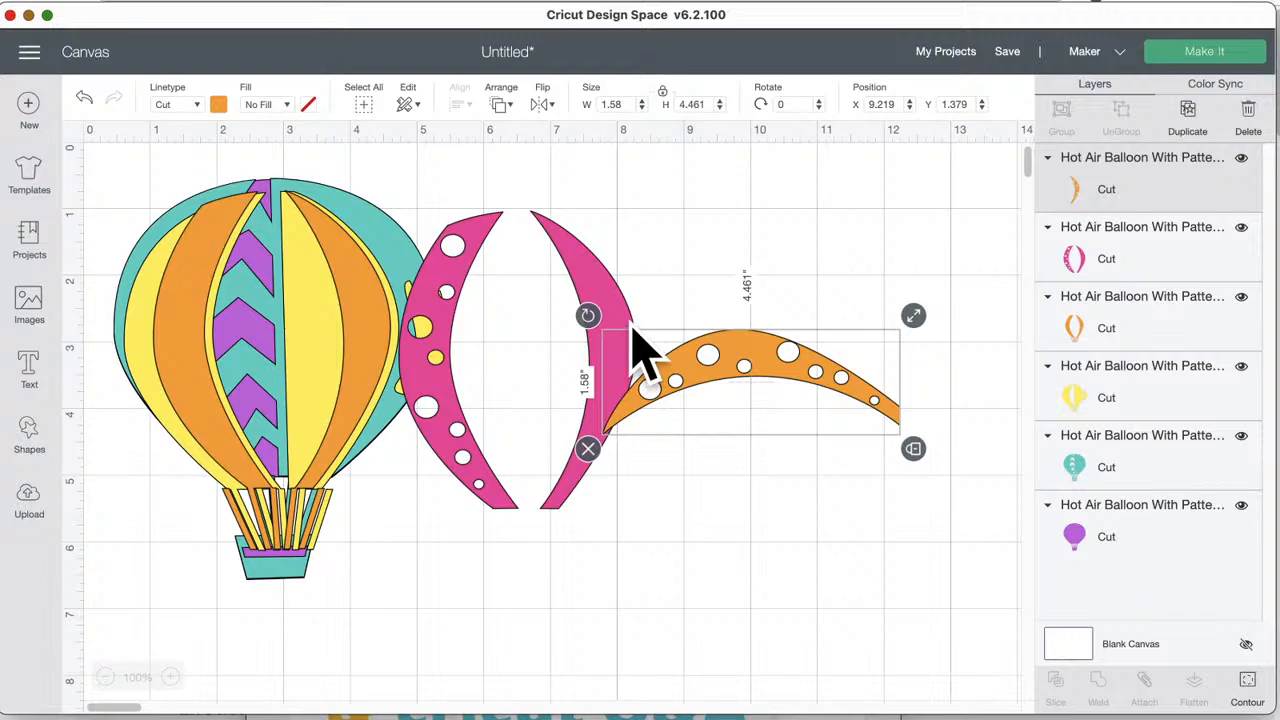
left_click_drag(632, 326, 820, 412)
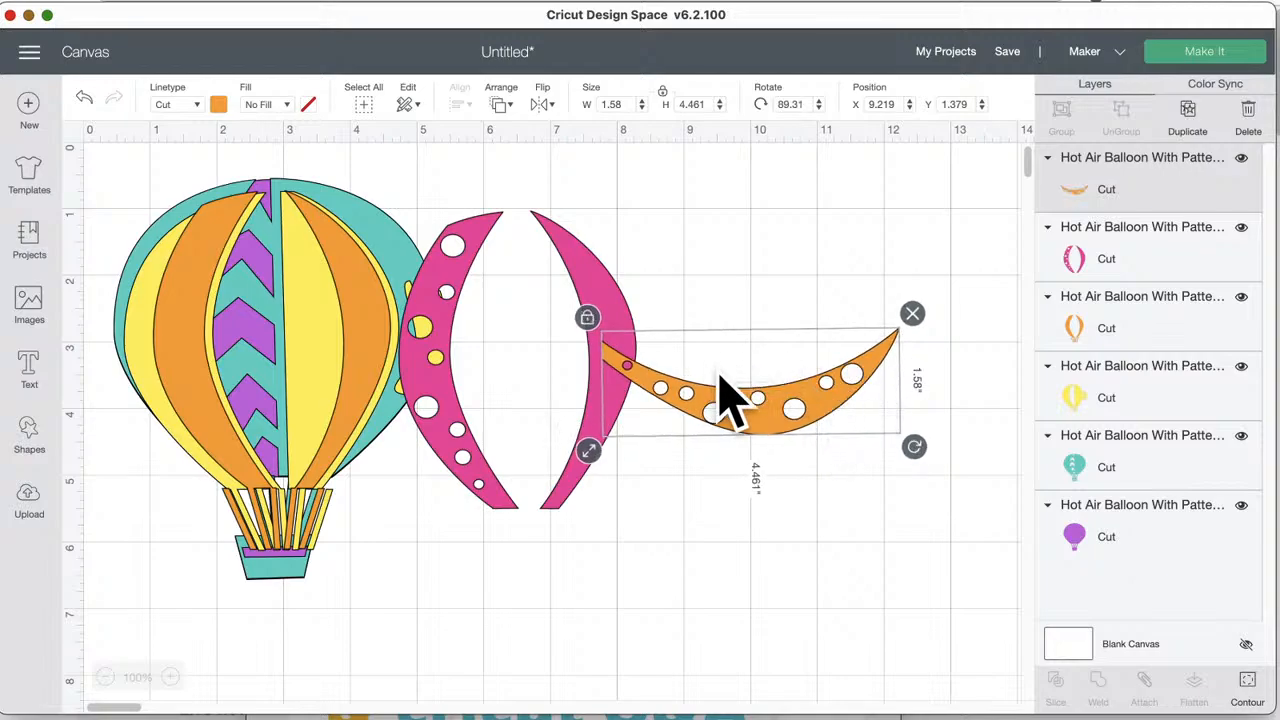
left_click(723, 251)
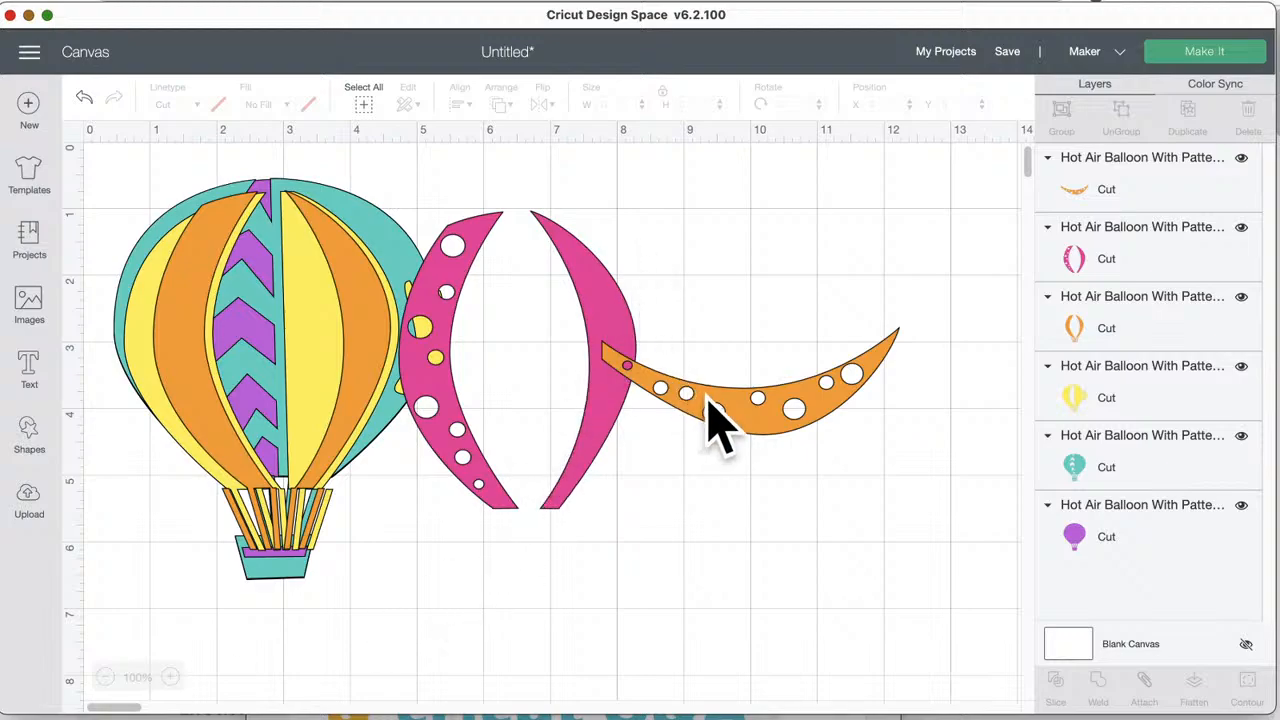
left_click_drag(709, 414, 515, 605)
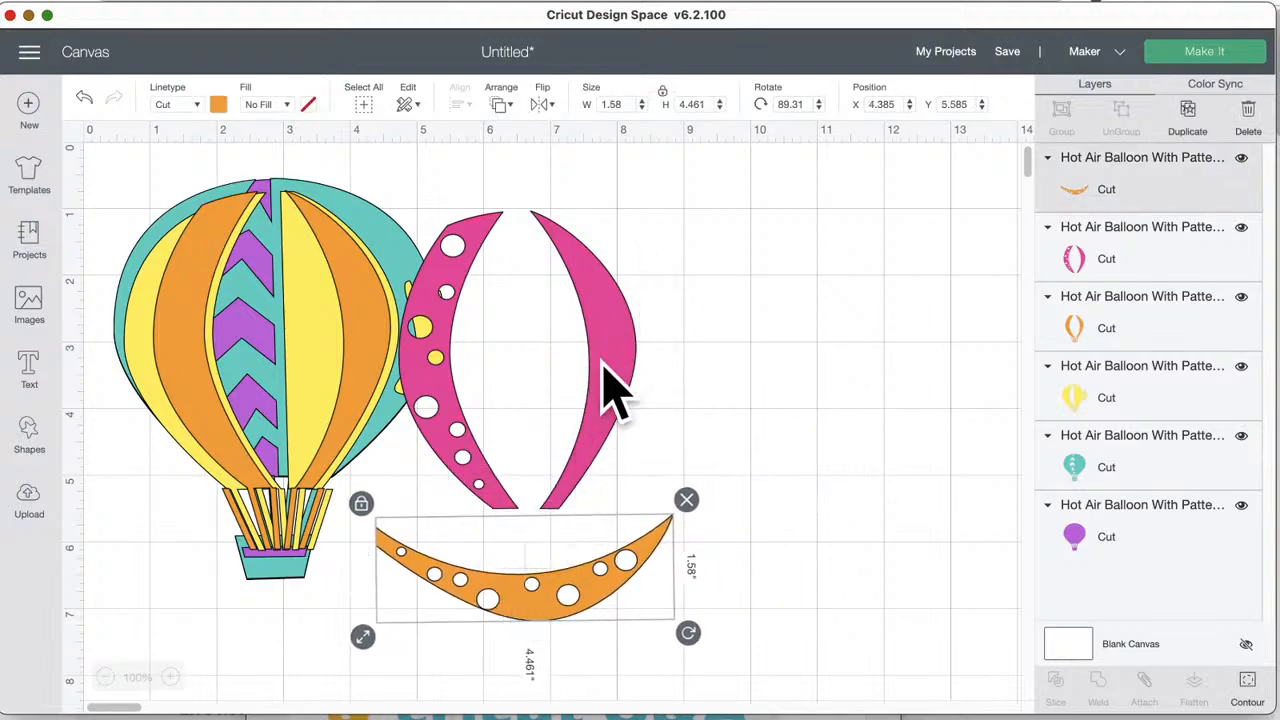
- Move the pink layer to about X 8.00, Y 0.69 and shift the orange panels slightly rightward on the balloon
left_click_drag(609, 386, 857, 337)
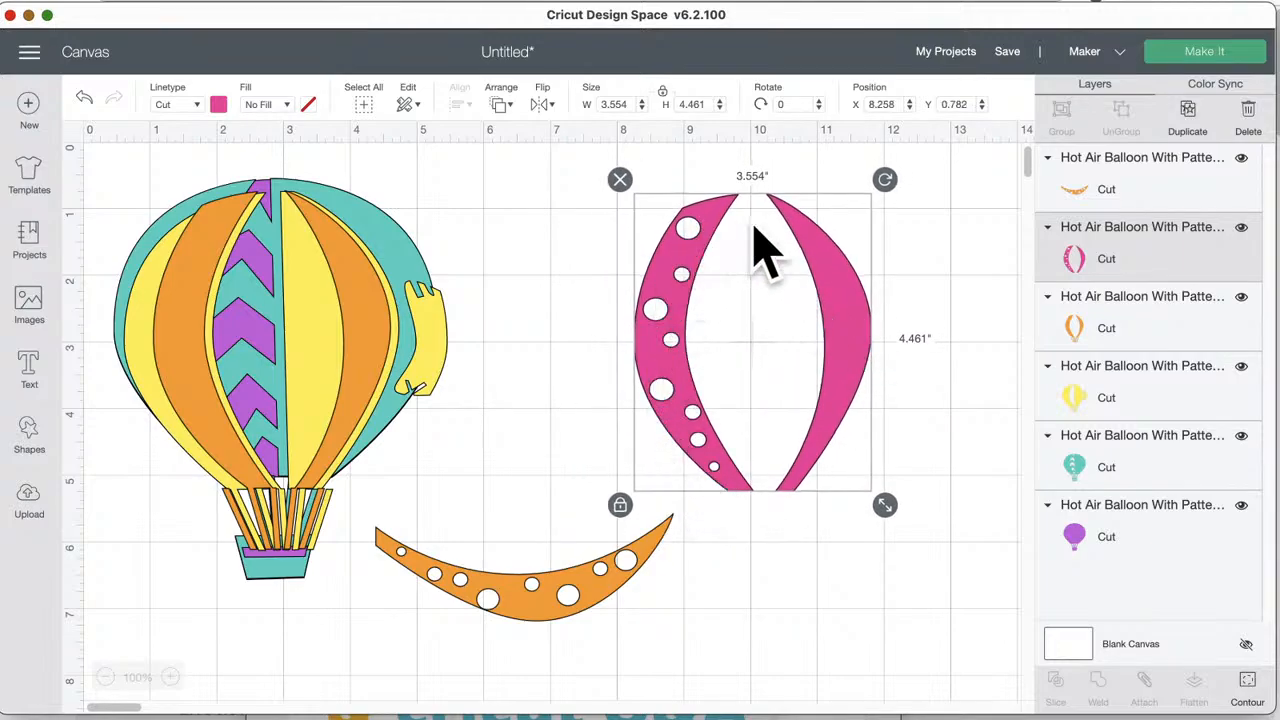
left_click_drag(343, 314, 390, 316)
left_click(707, 267)
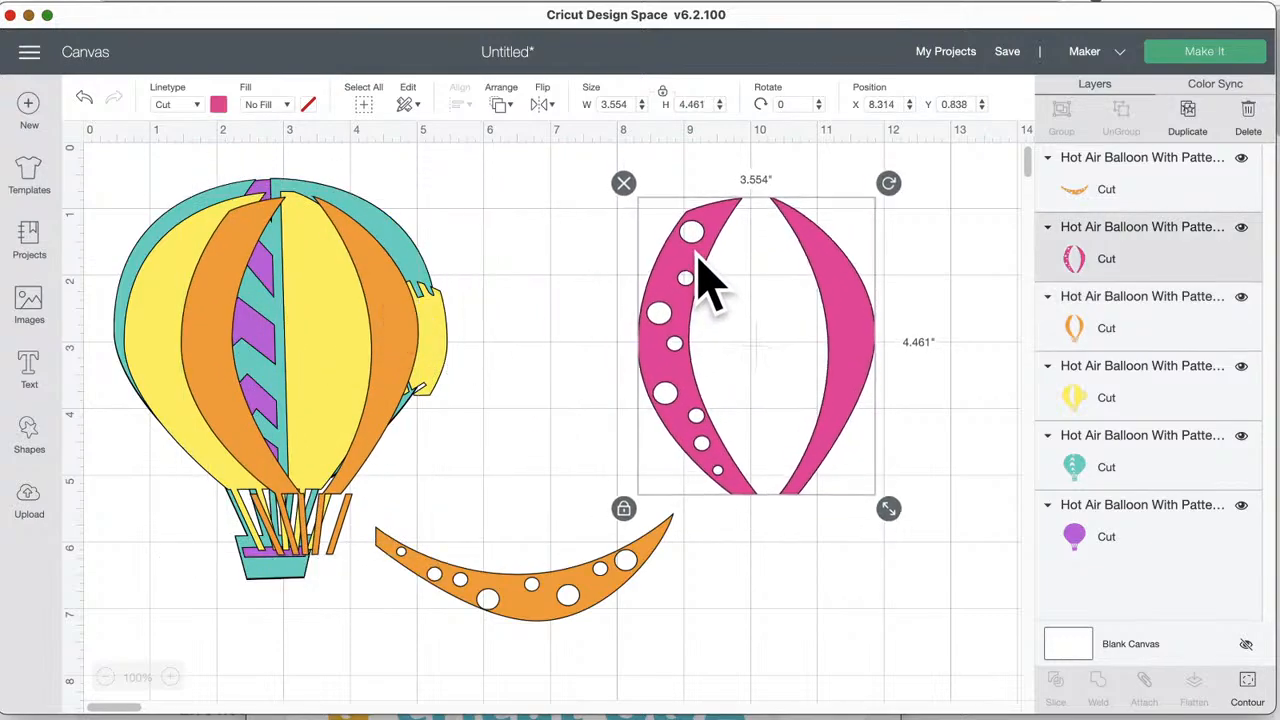
left_click_drag(676, 285, 655, 275)
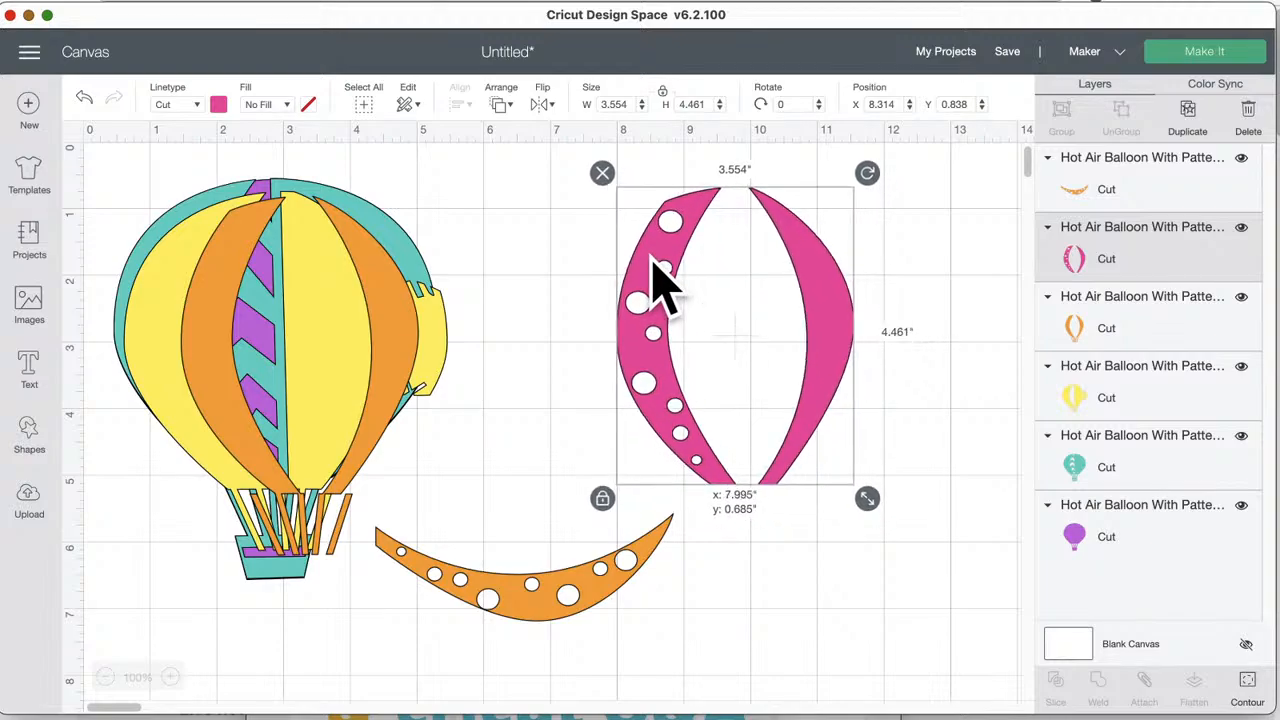
- Duplicate the pink layer, placing the copy at about X 9.77, Y 0.78 and the original at about X 7.58, Y 0.62
left_click(1193, 113)
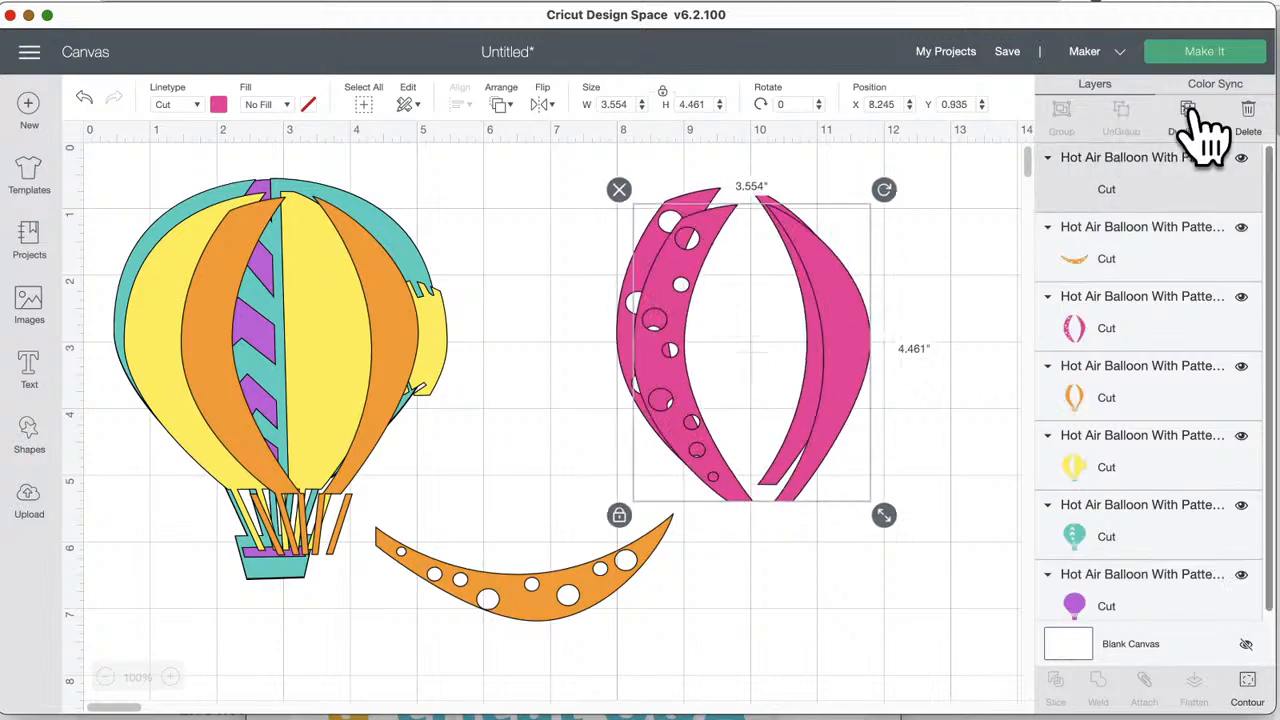
left_click_drag(838, 330, 943, 343)
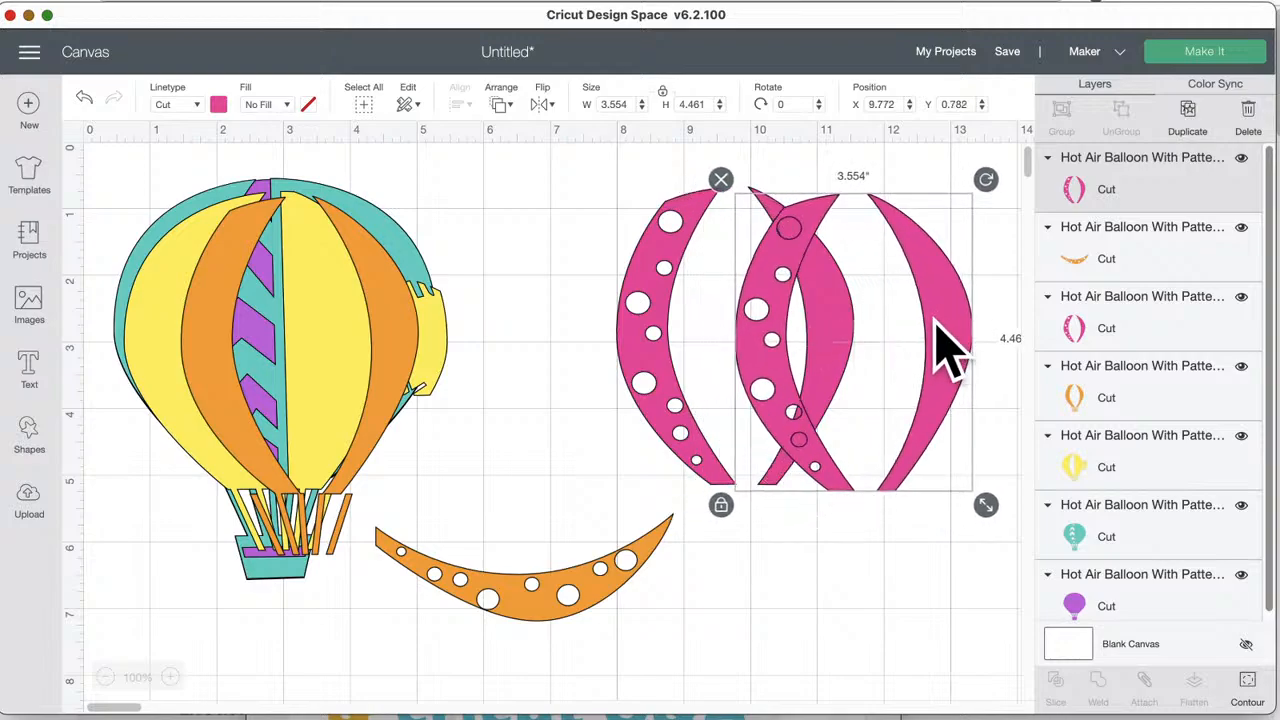
left_click_drag(657, 314, 623, 309)
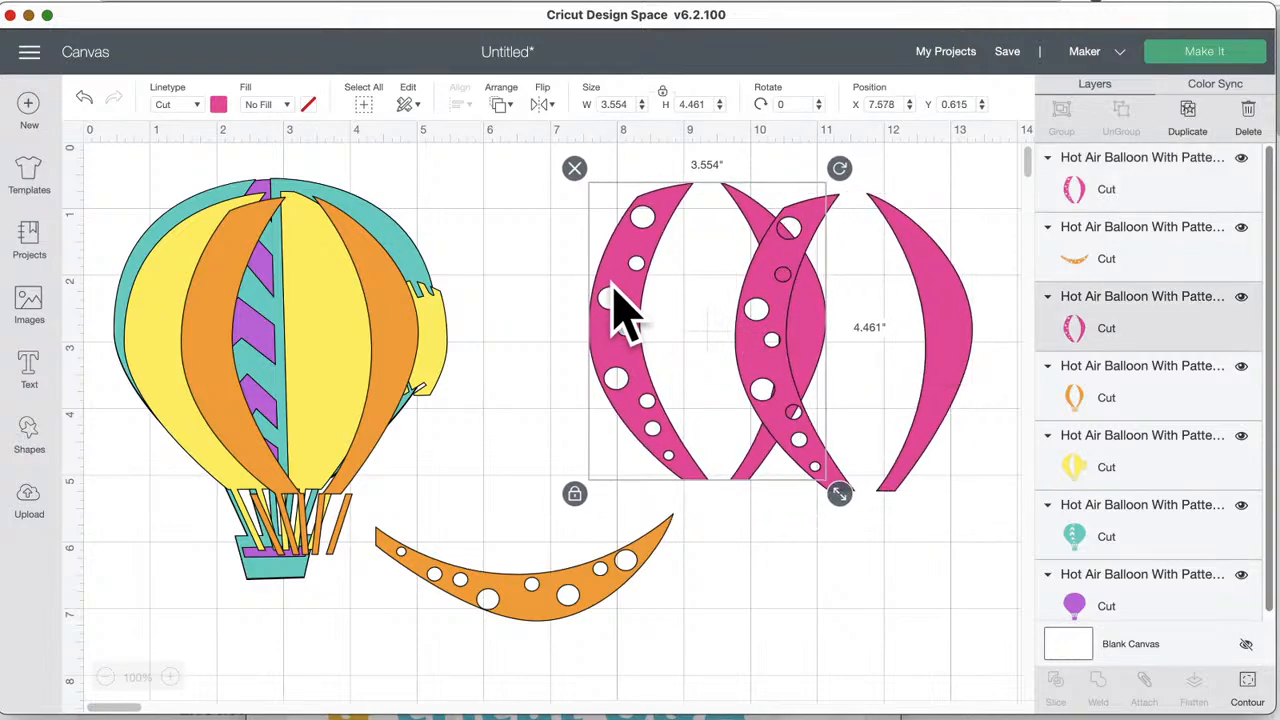
- Hide the contours of the first, fourth and seventh circles from the top in the original pink layer's dotted panel
left_click(1248, 688)
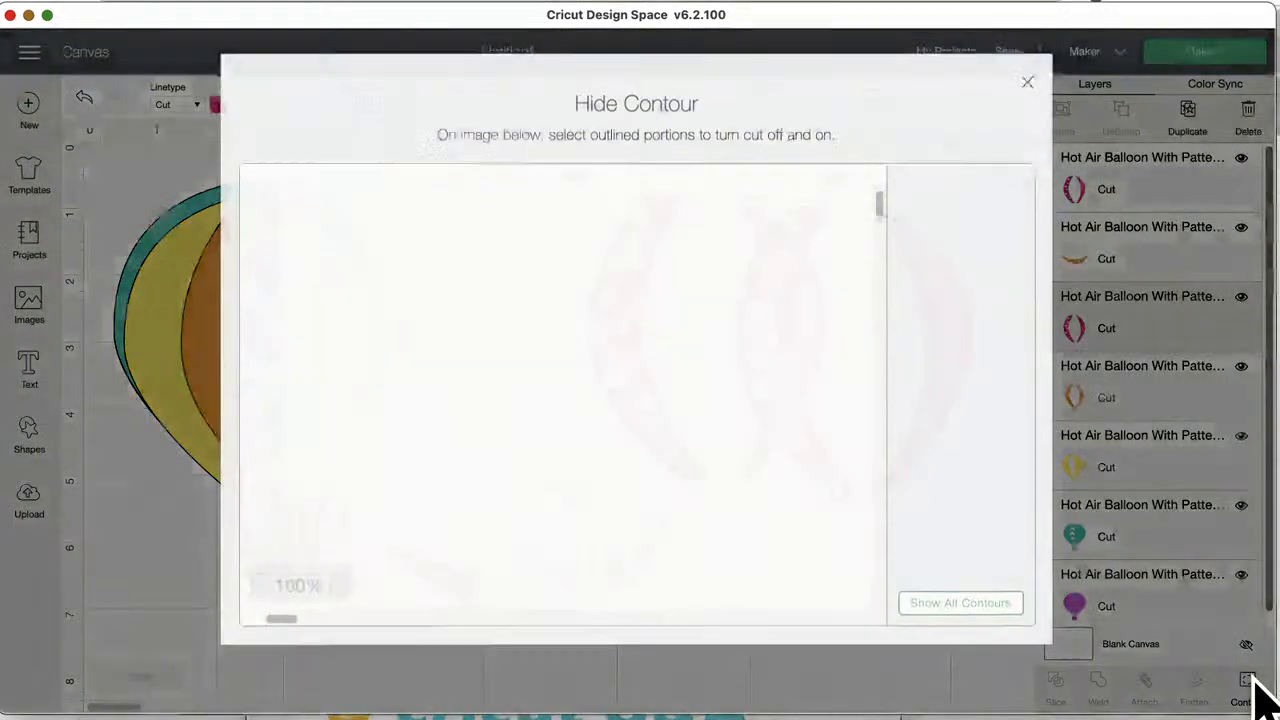
left_click(344, 250)
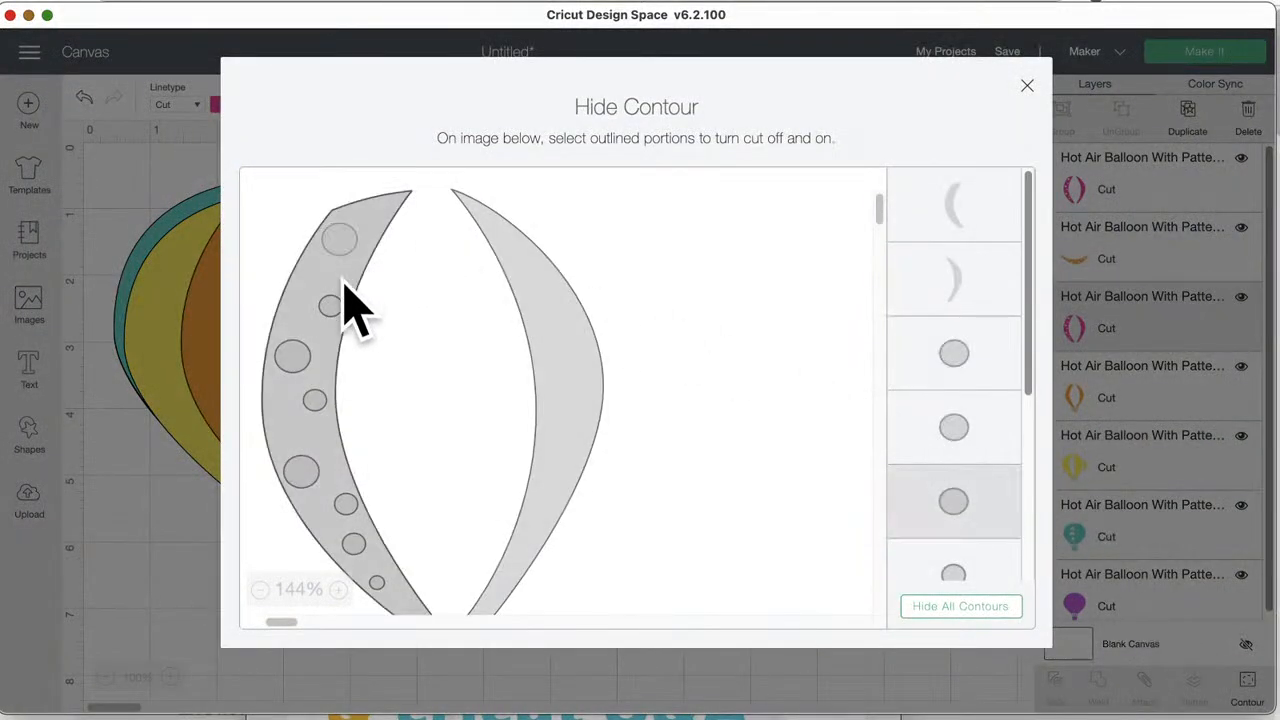
left_click(333, 412)
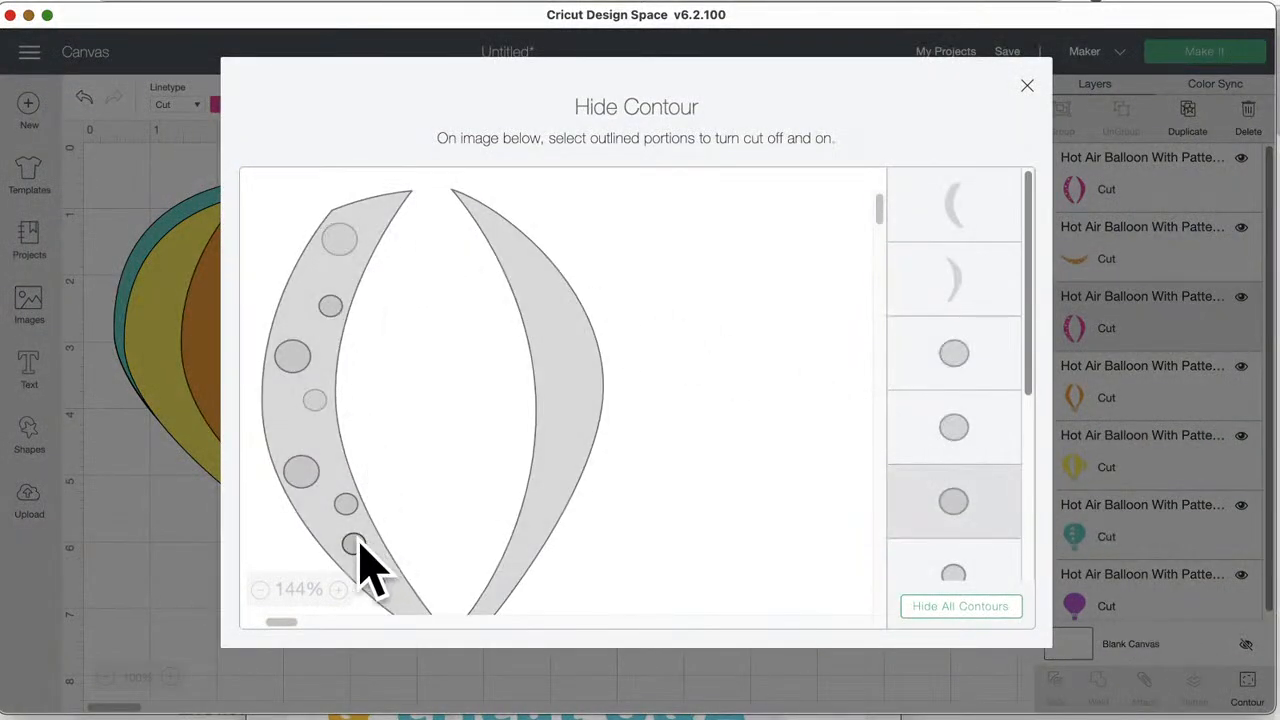
left_click(355, 545)
left_click(103, 531)
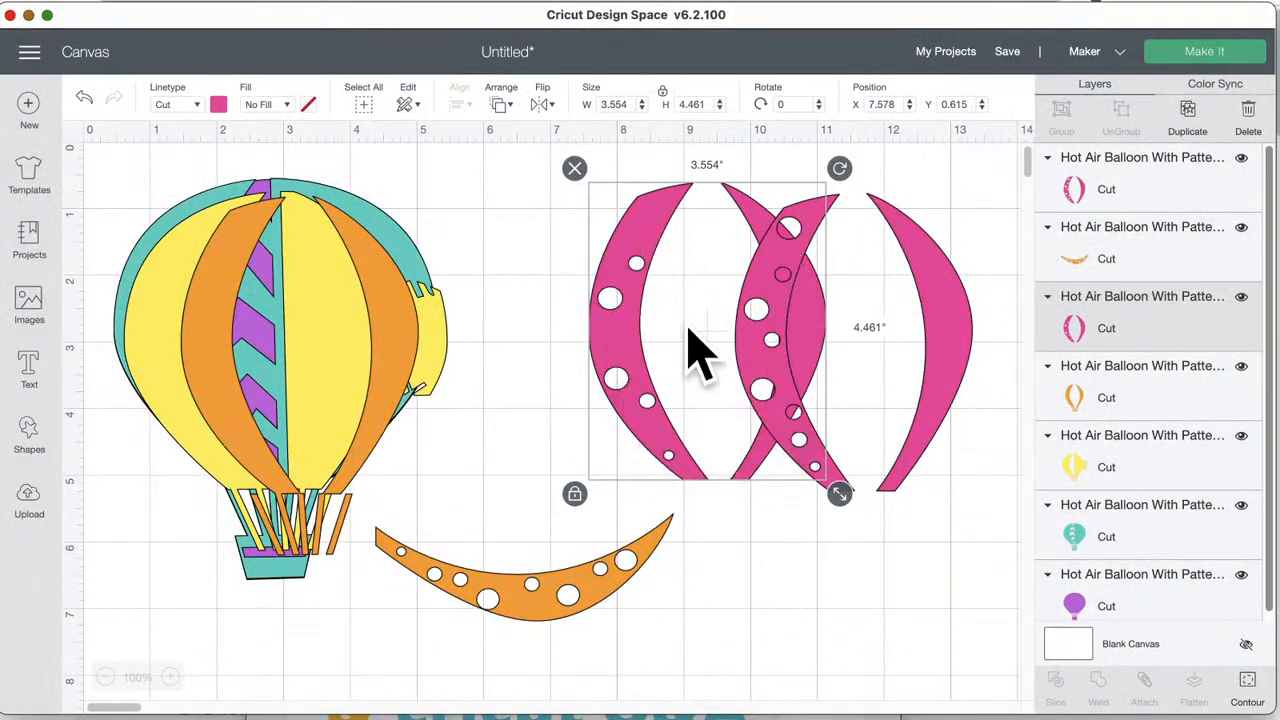
- Change the material color of the original pink layer with the hidden circles to blue #3f51b5
left_click_drag(636, 229, 636, 229)
left_click(219, 105)
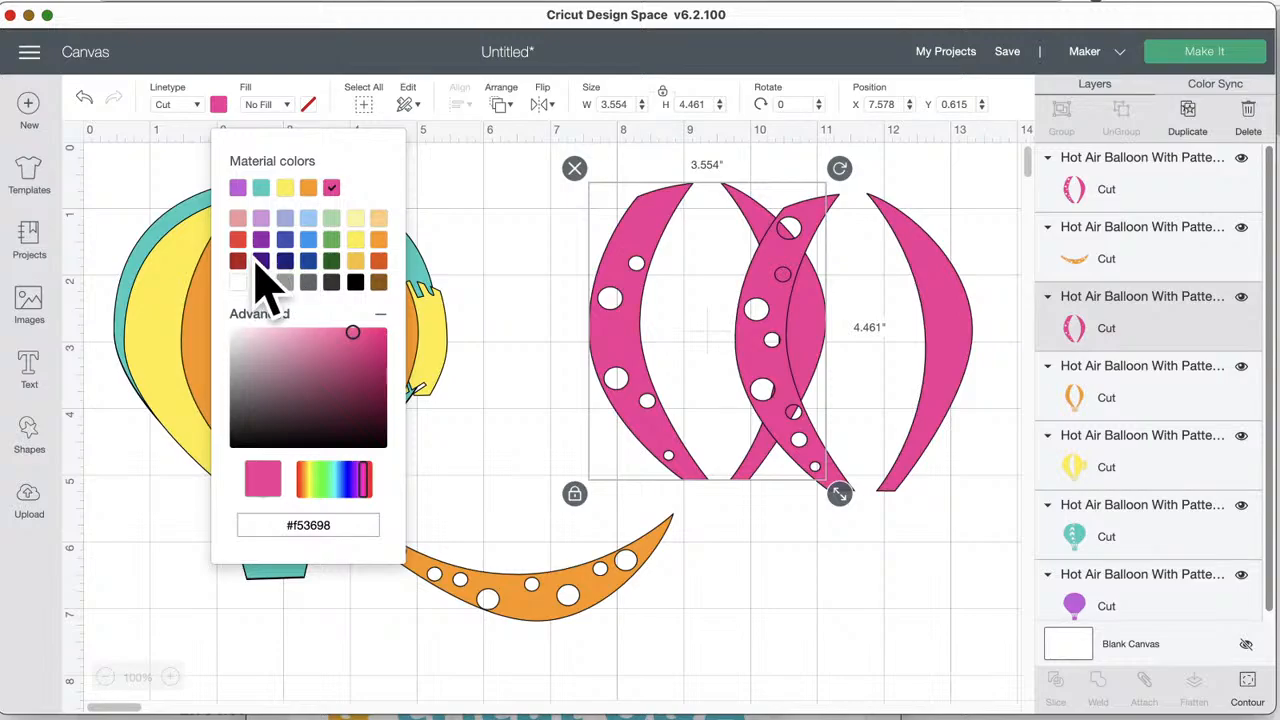
left_click(286, 242)
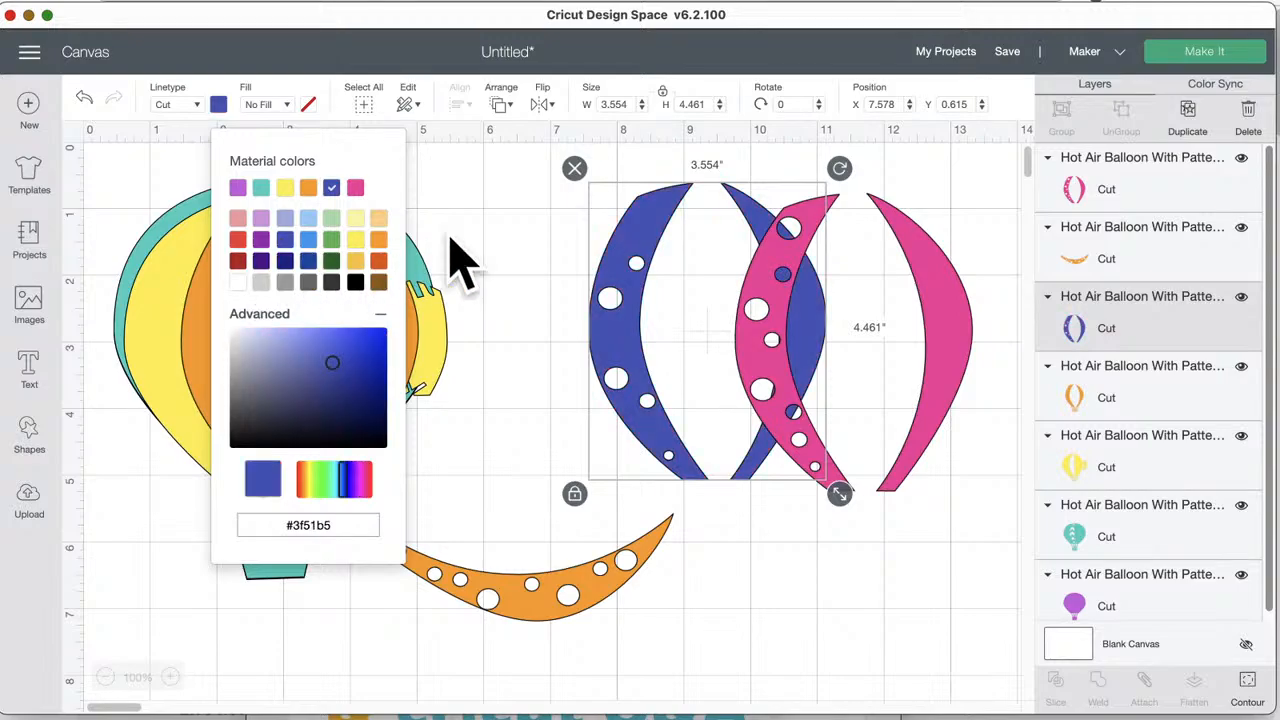
left_click(528, 220)
- Stack the pink copy exactly over the blue layer, then group both and place the group at about X 6.05, Y 0.50
left_click_drag(925, 255, 780, 250)
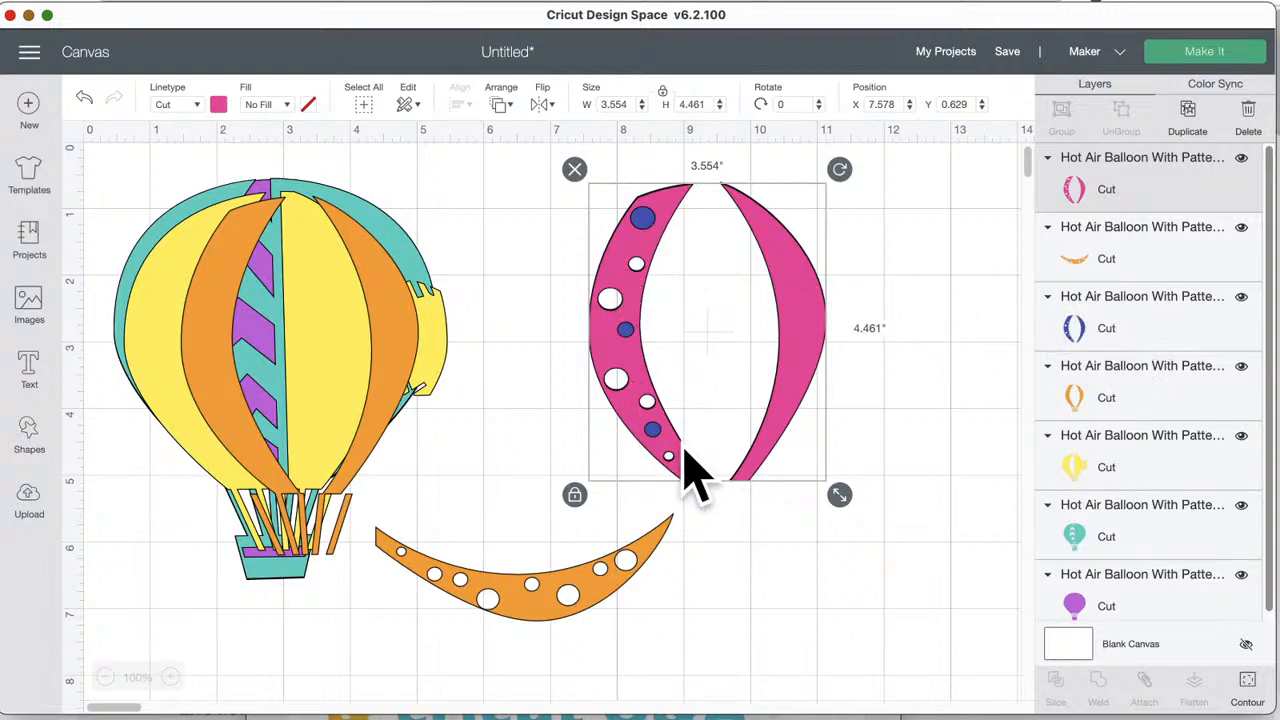
left_click_drag(900, 250, 393, 307)
left_click(1062, 110)
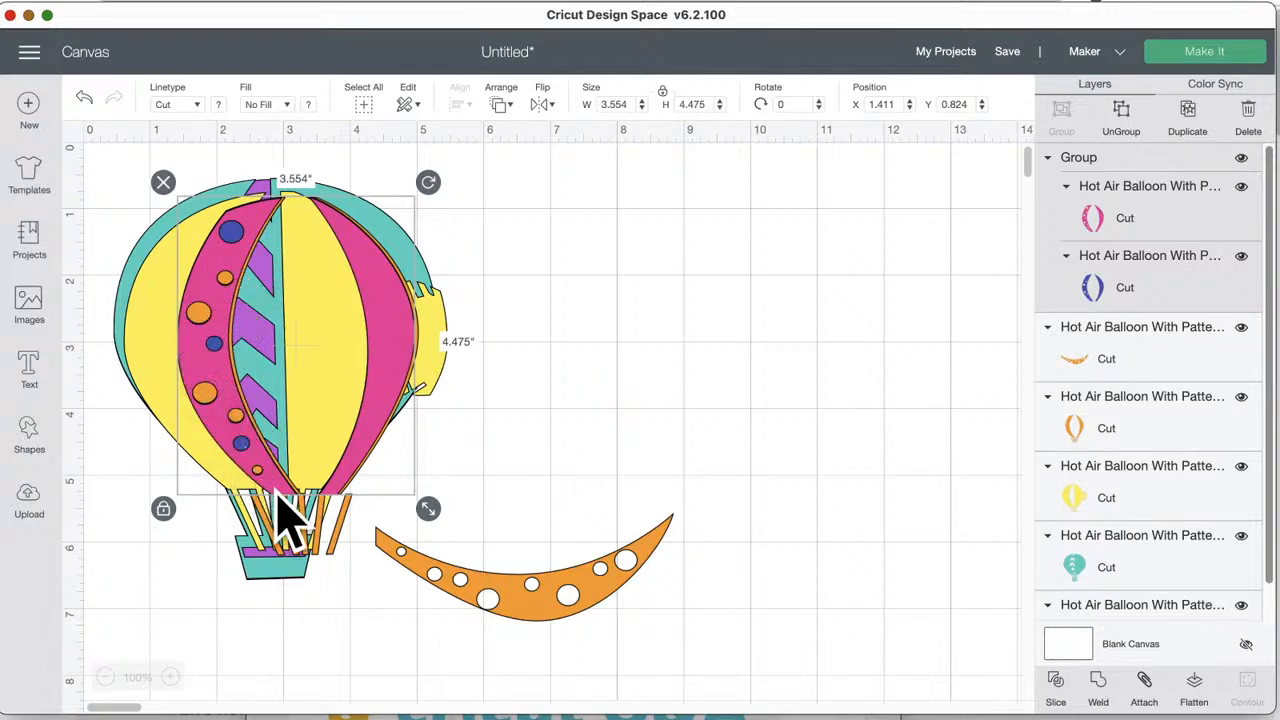
left_click_drag(400, 322, 708, 305)
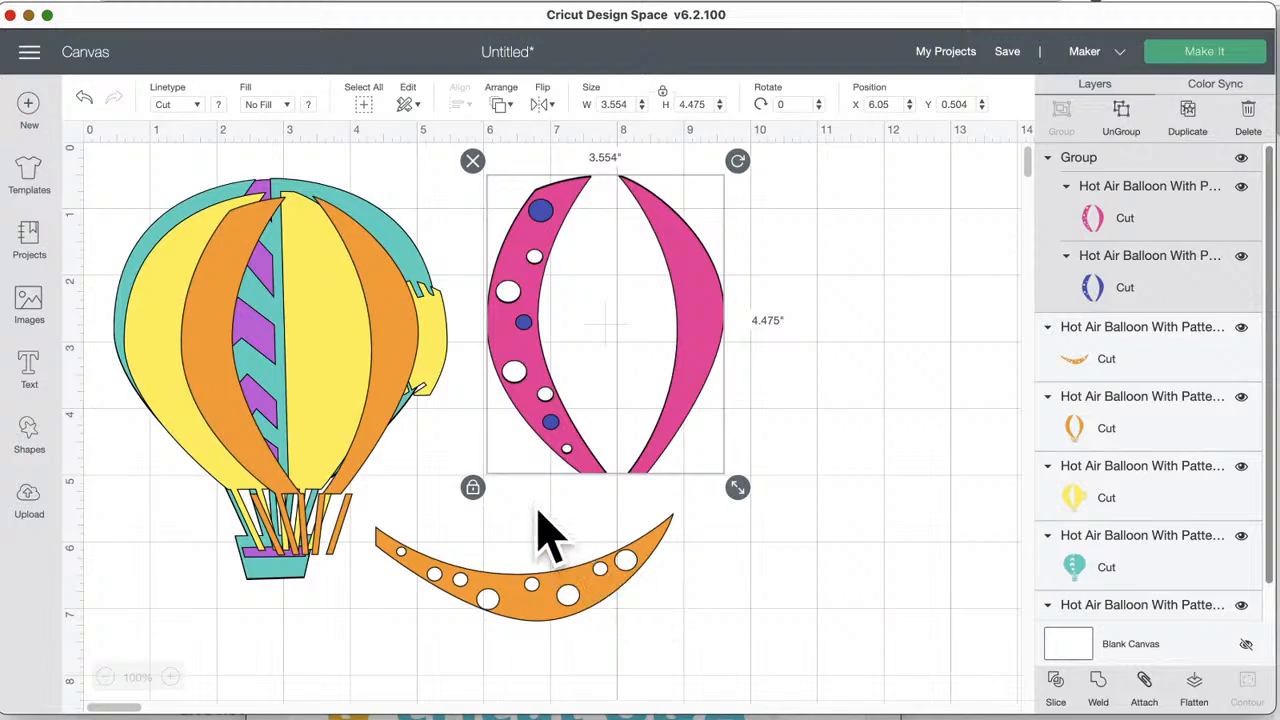
- Browse the project templates and place the Goblets template on an empty area of the canvas
scroll(540, 535, "down", 15)
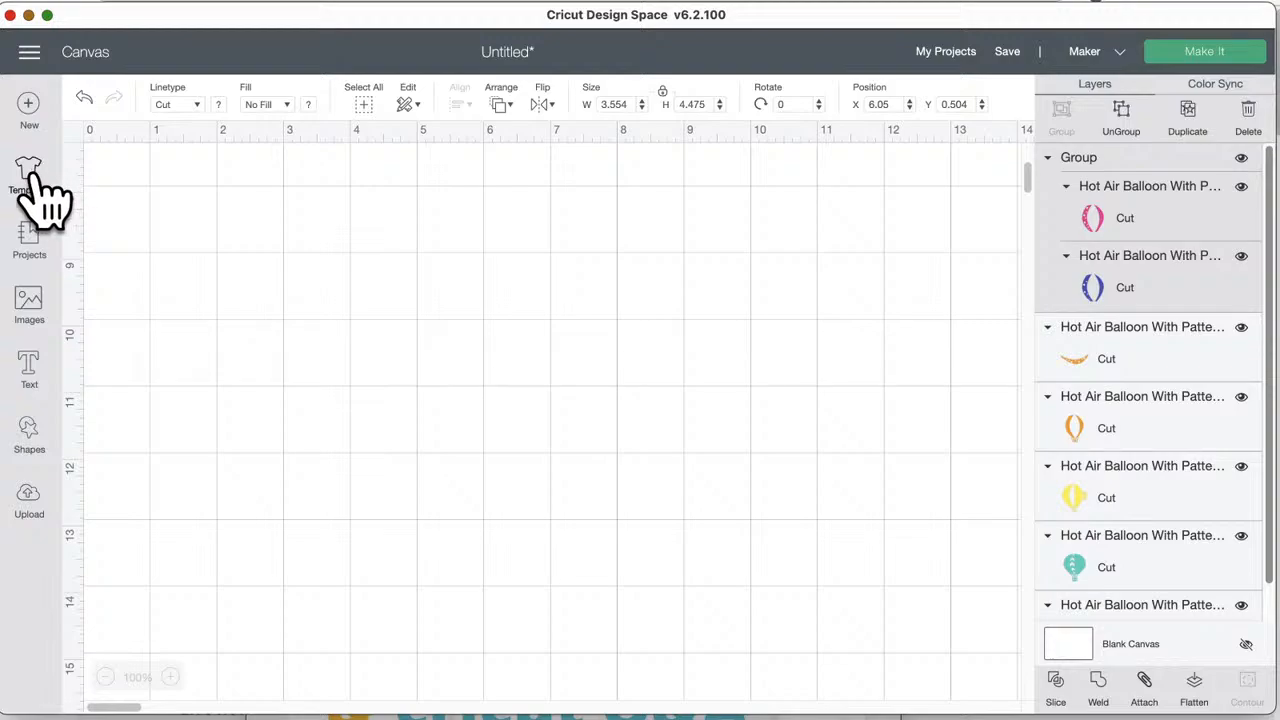
left_click(45, 200)
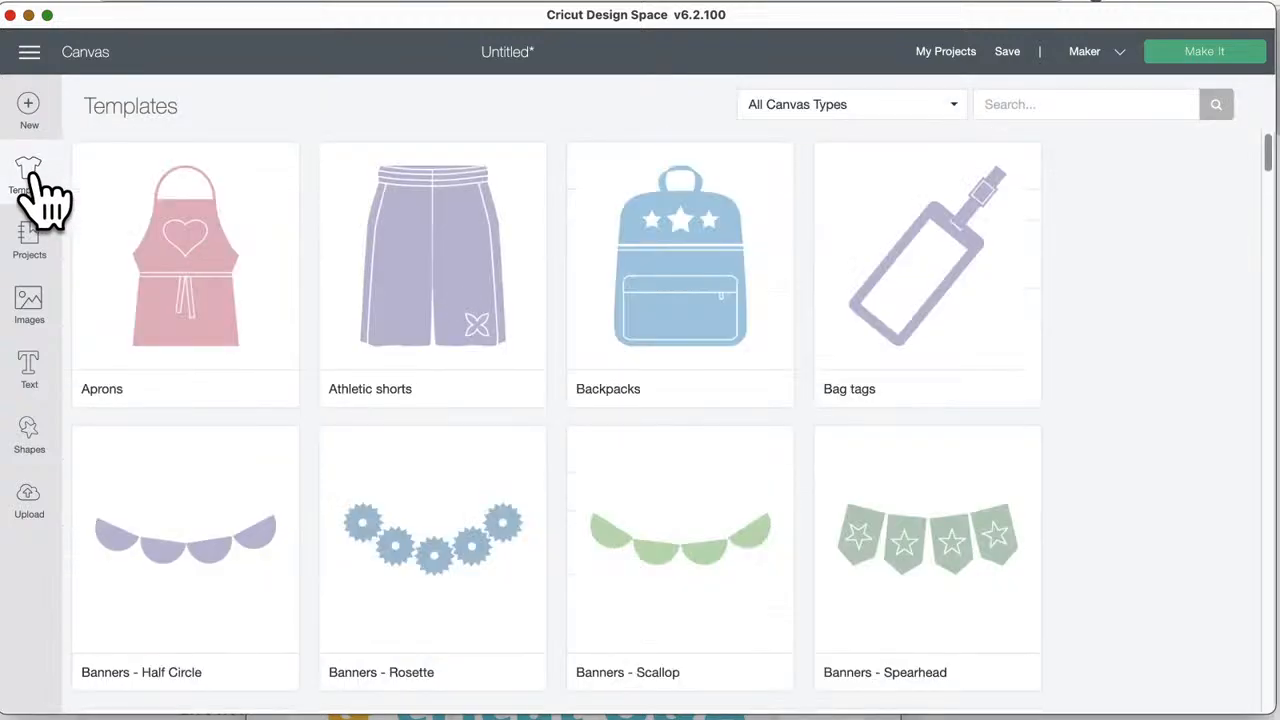
scroll(400, 425, "down", 10)
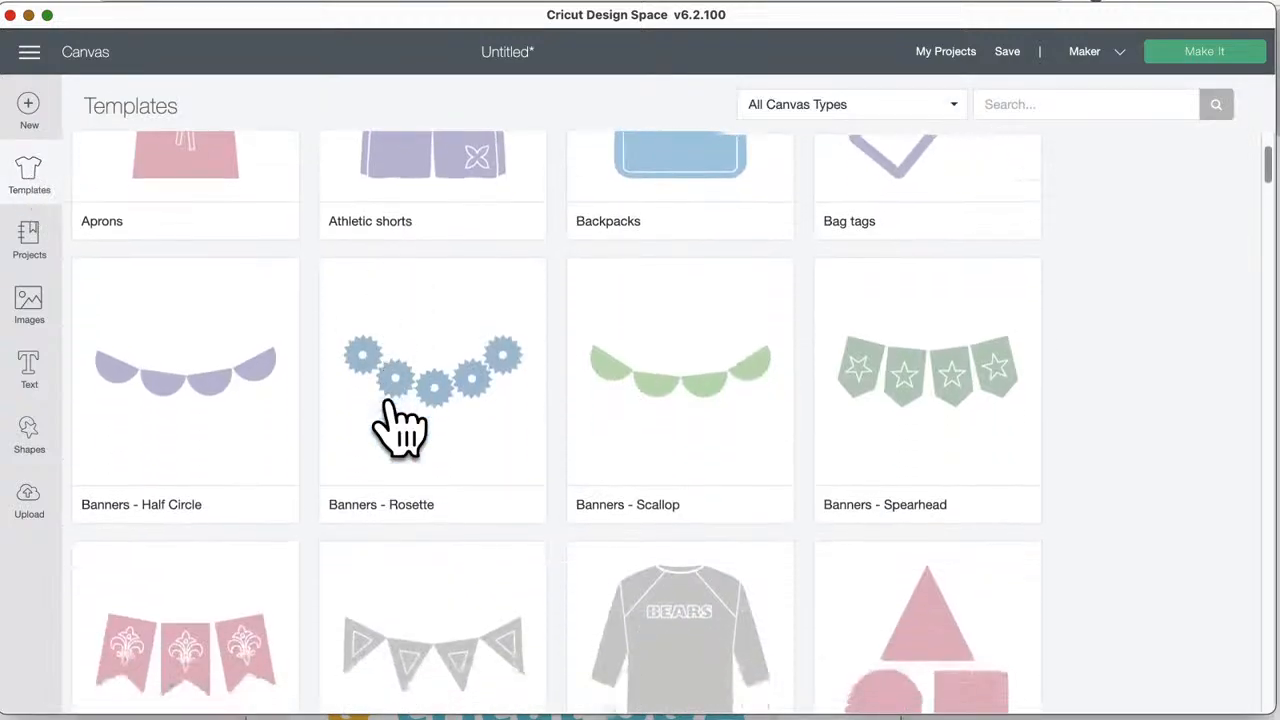
scroll(400, 425, "down", 10)
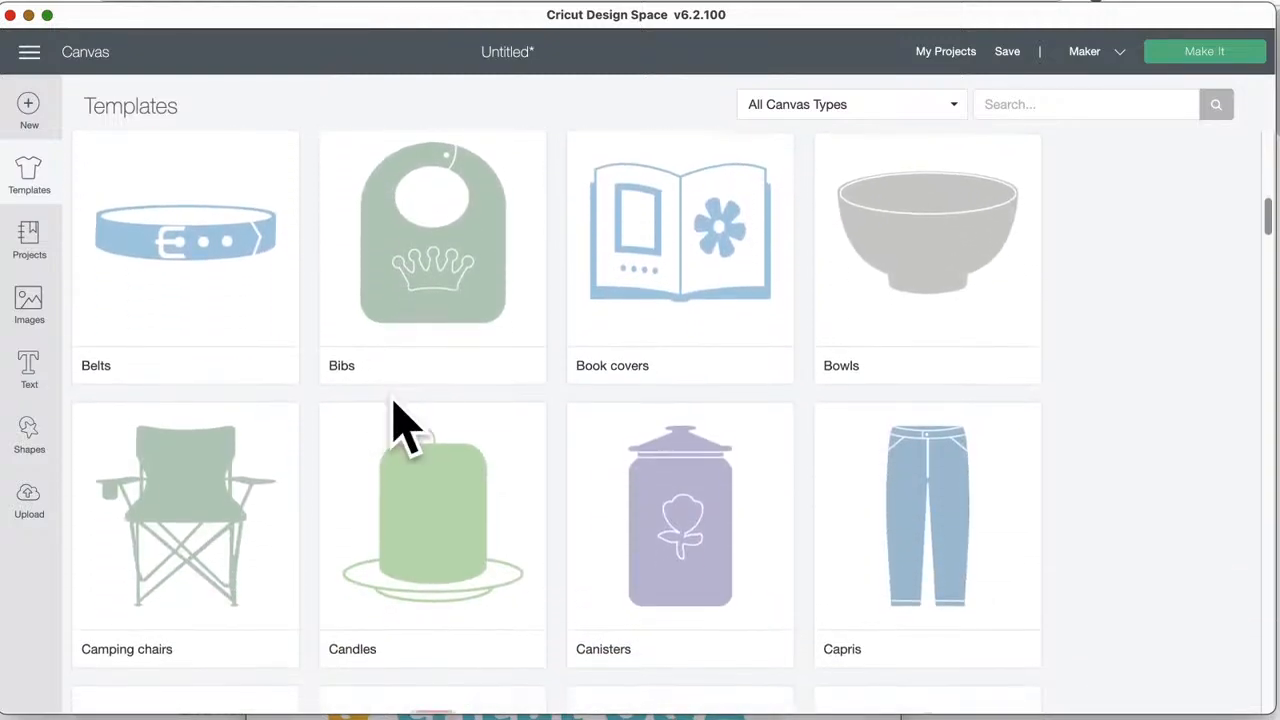
scroll(400, 425, "down", 10)
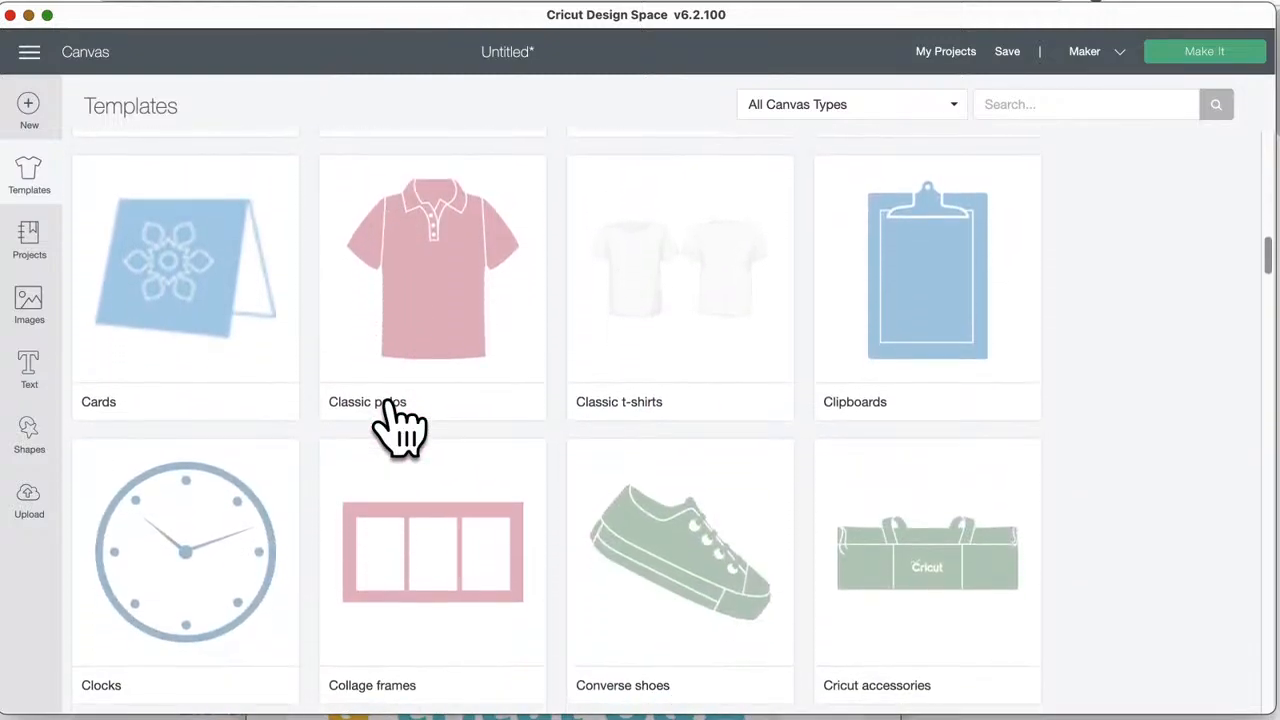
scroll(400, 425, "down", 10)
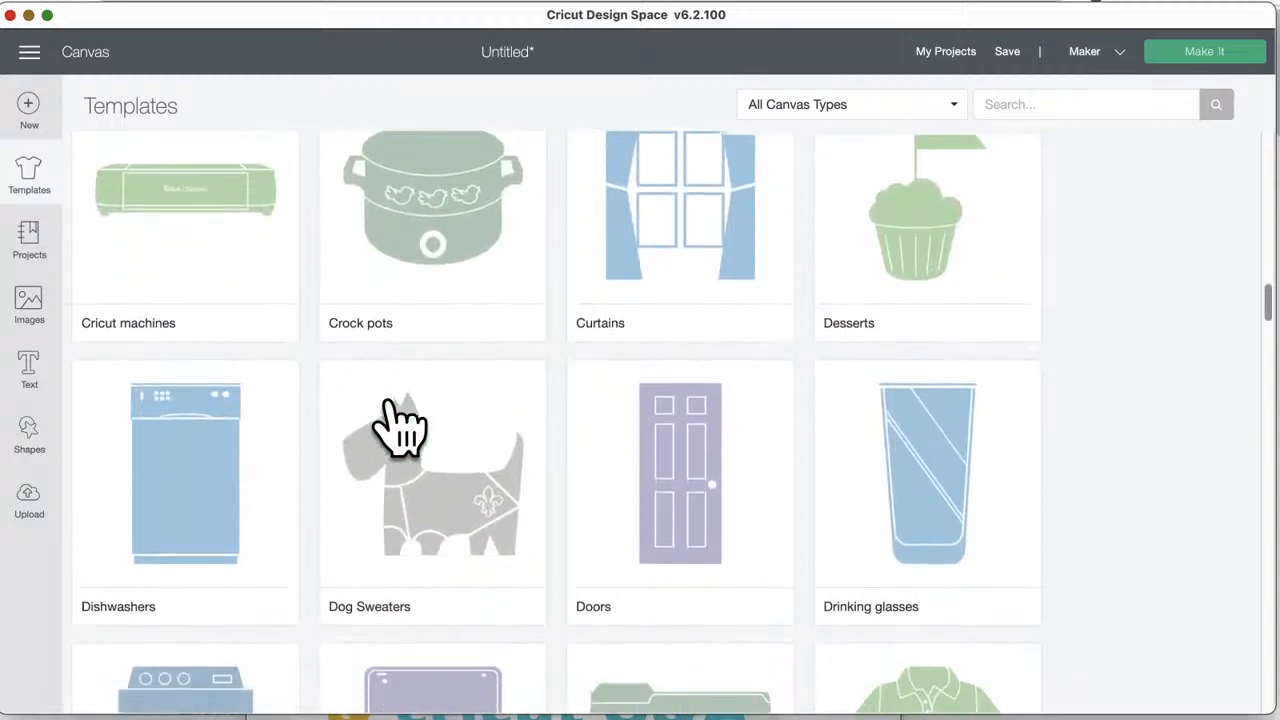
scroll(400, 425, "down", 5)
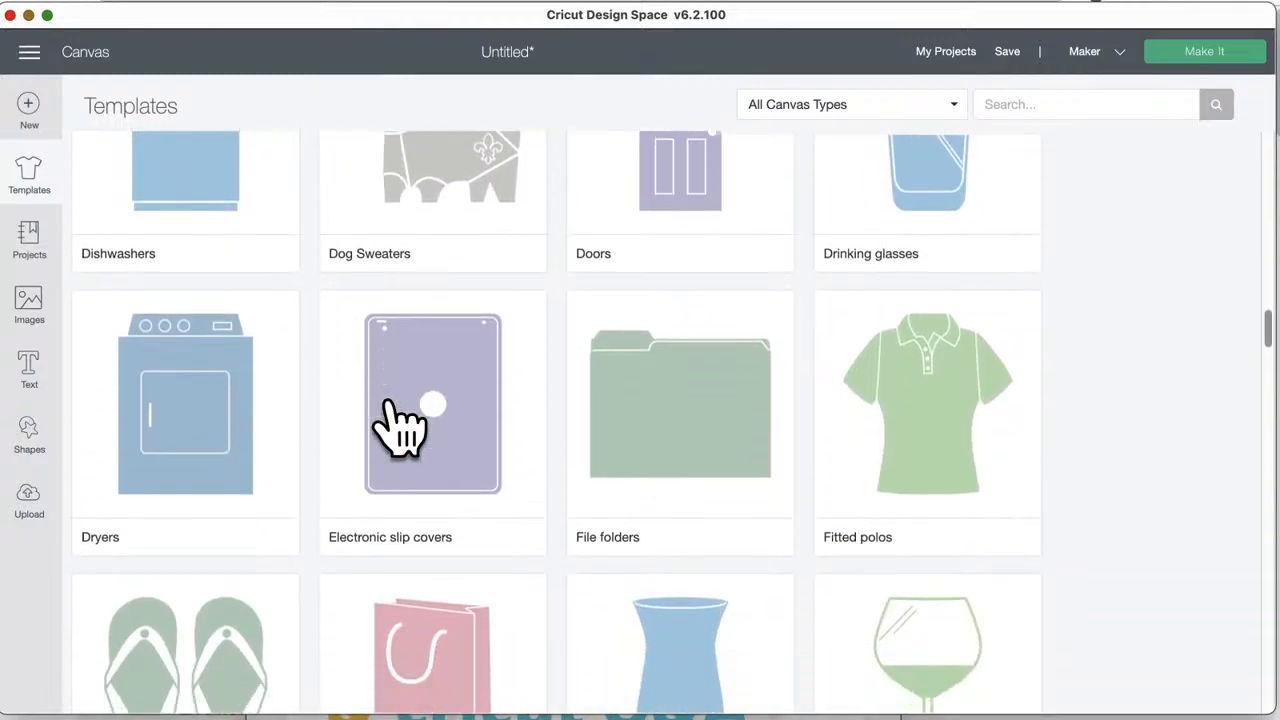
scroll(400, 425, "down", 2)
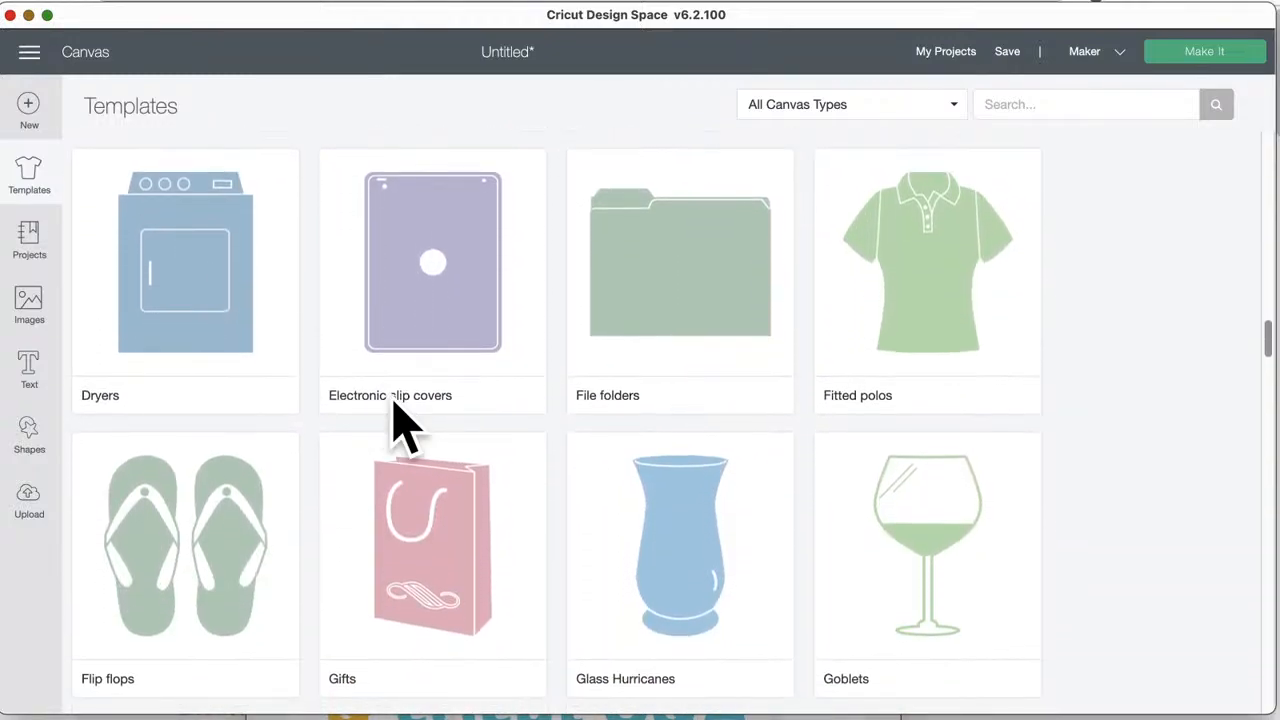
scroll(400, 425, "down", 5)
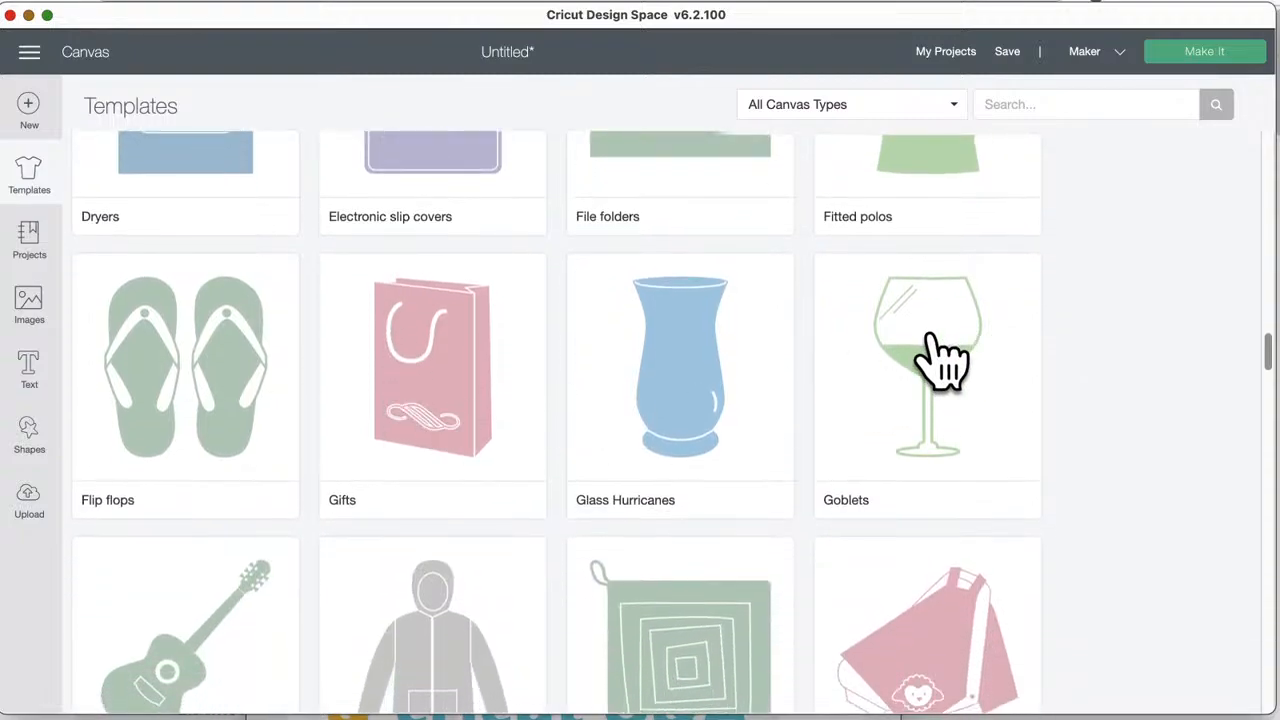
left_click(935, 356)
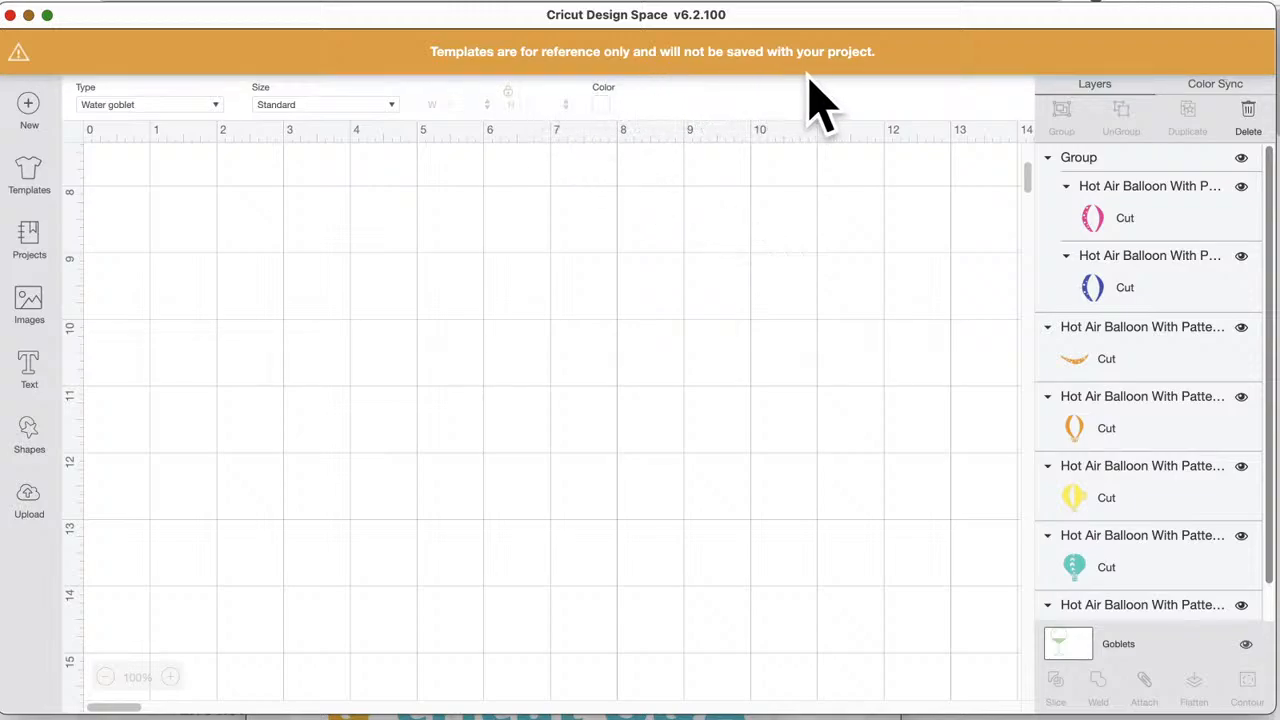
left_click(228, 185)
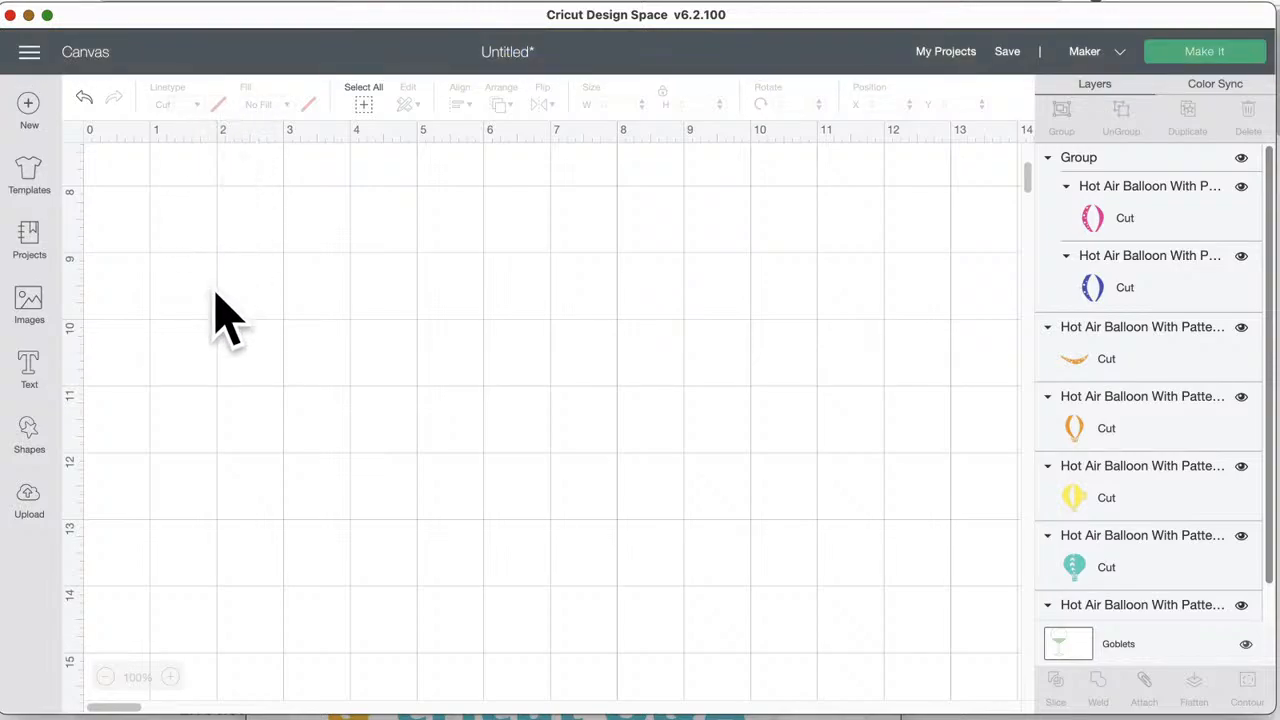
- Move the balloon layers off the goblet: purple to about X 7.01, Y 1.35; teal to X 7.24, Y 0.32; orange to X 8.31, Y 1.07
scroll(220, 312, "up", 10)
left_click(345, 315)
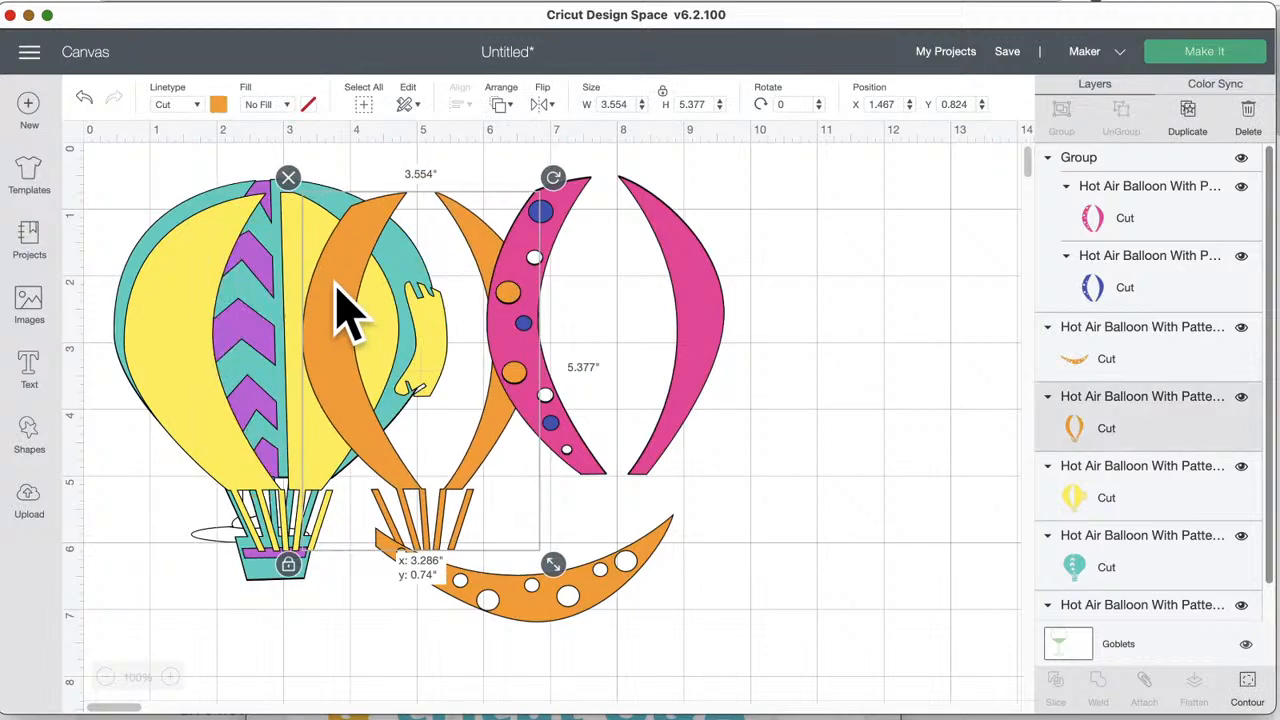
left_click_drag(158, 294, 344, 282)
left_click_drag(240, 292, 332, 292)
left_click_drag(208, 304, 429, 323)
left_click(234, 337)
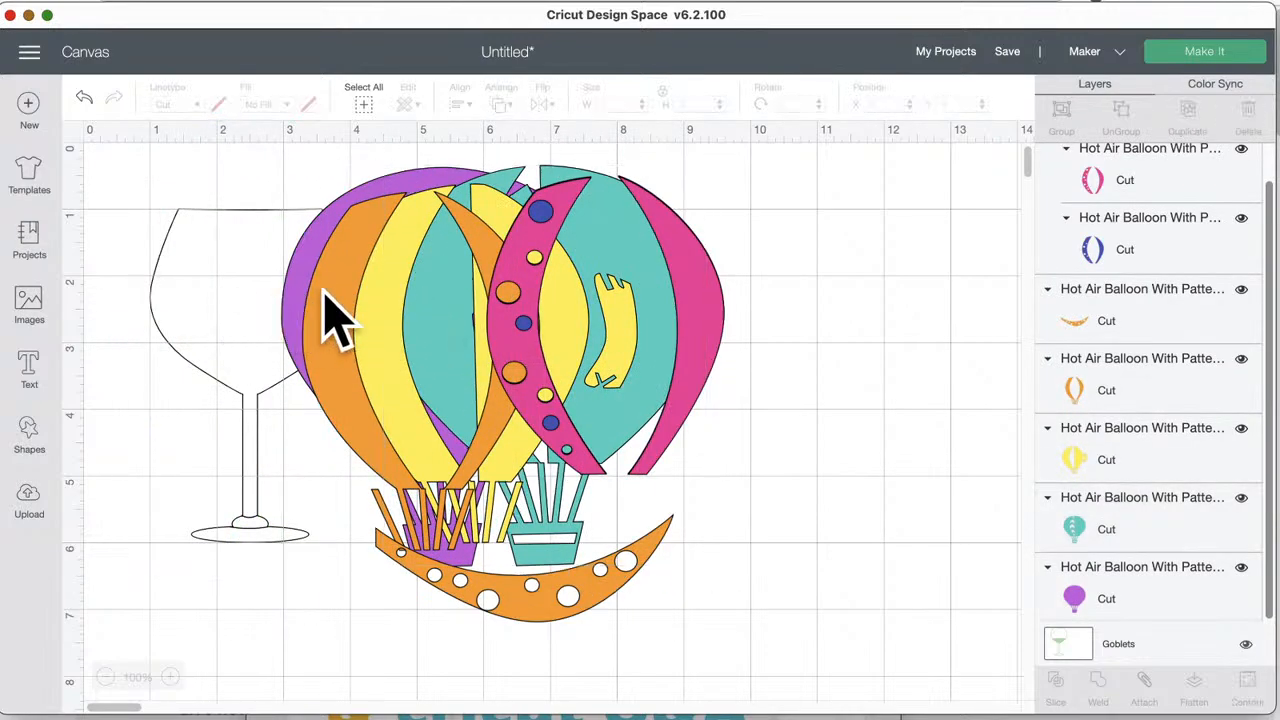
left_click_drag(335, 318, 486, 329)
left_click_drag(351, 194, 614, 271)
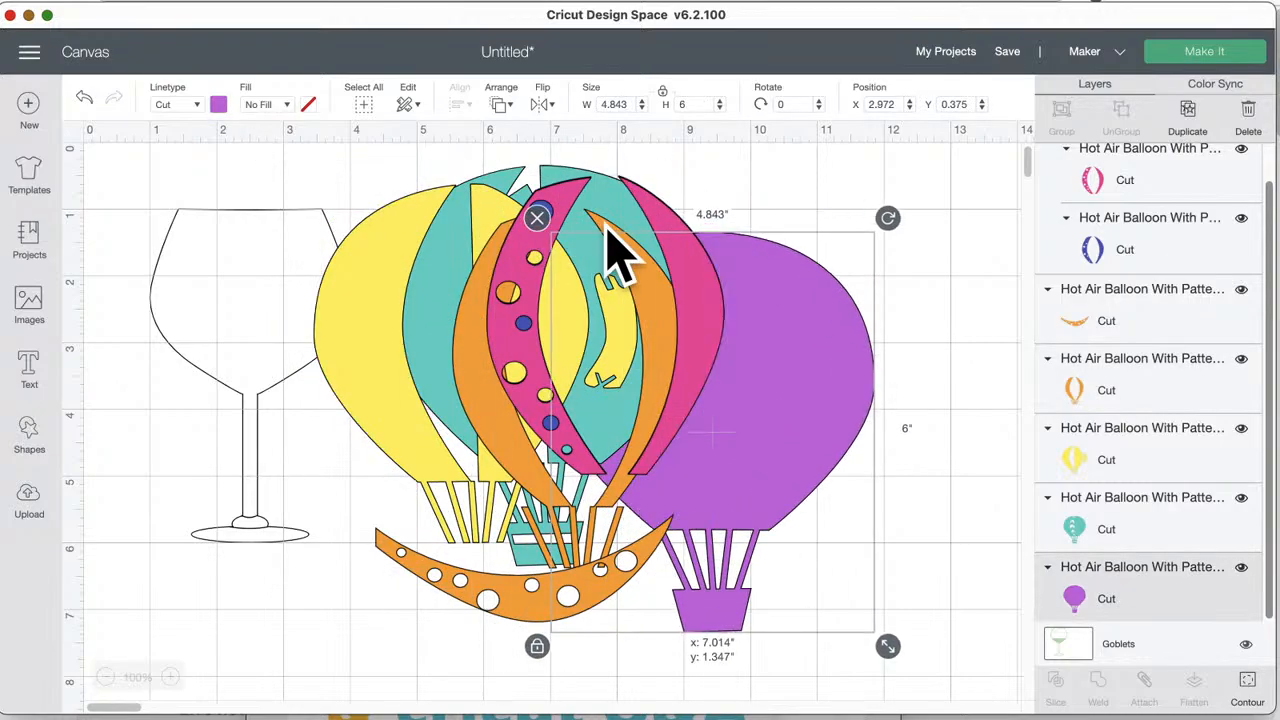
left_click_drag(472, 212, 549, 229)
left_click(457, 229)
left_click_drag(457, 229, 617, 245)
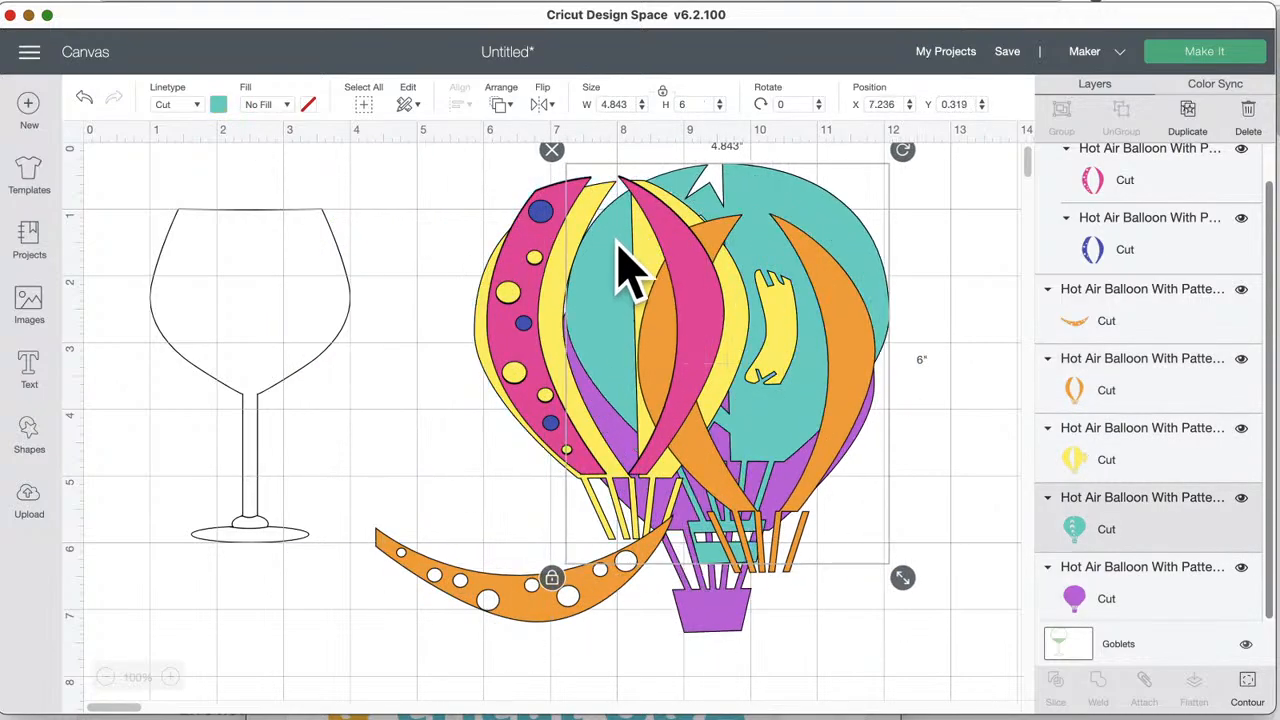
left_click_drag(541, 300, 611, 300)
left_click(232, 288)
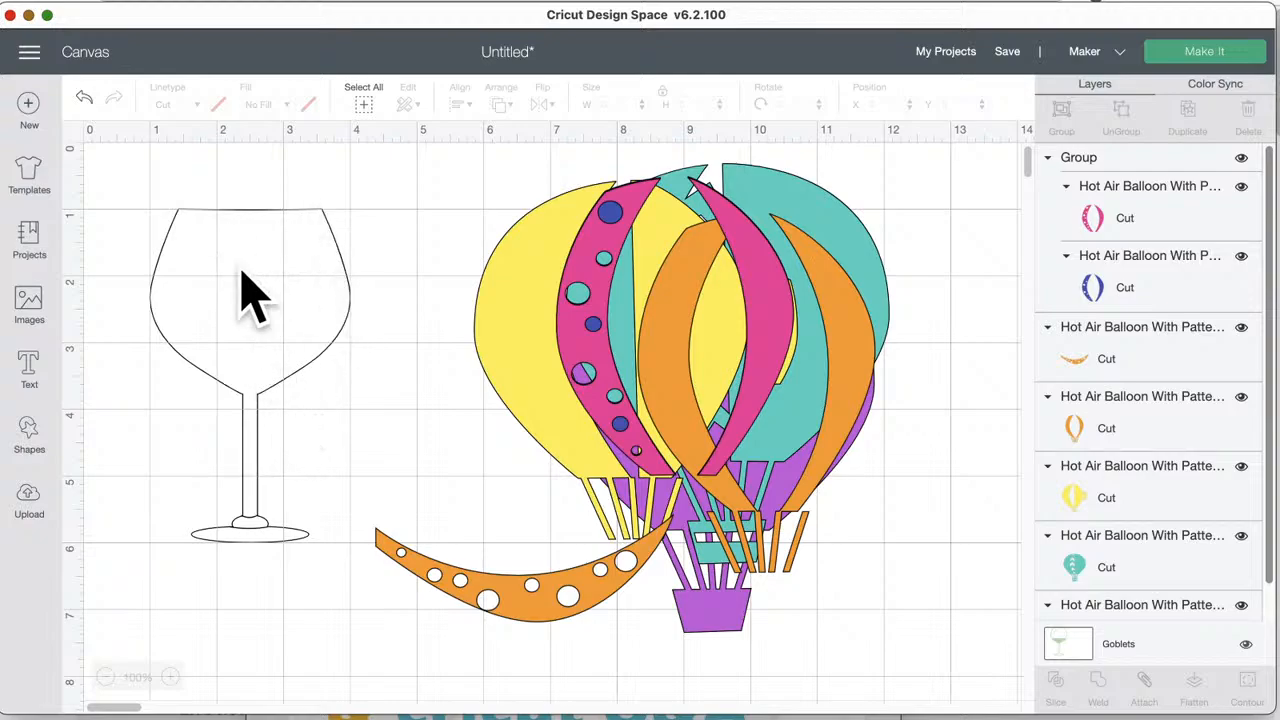
- Choose the Goblets template again from the template library and set its type to Cocktail
left_click(29, 175)
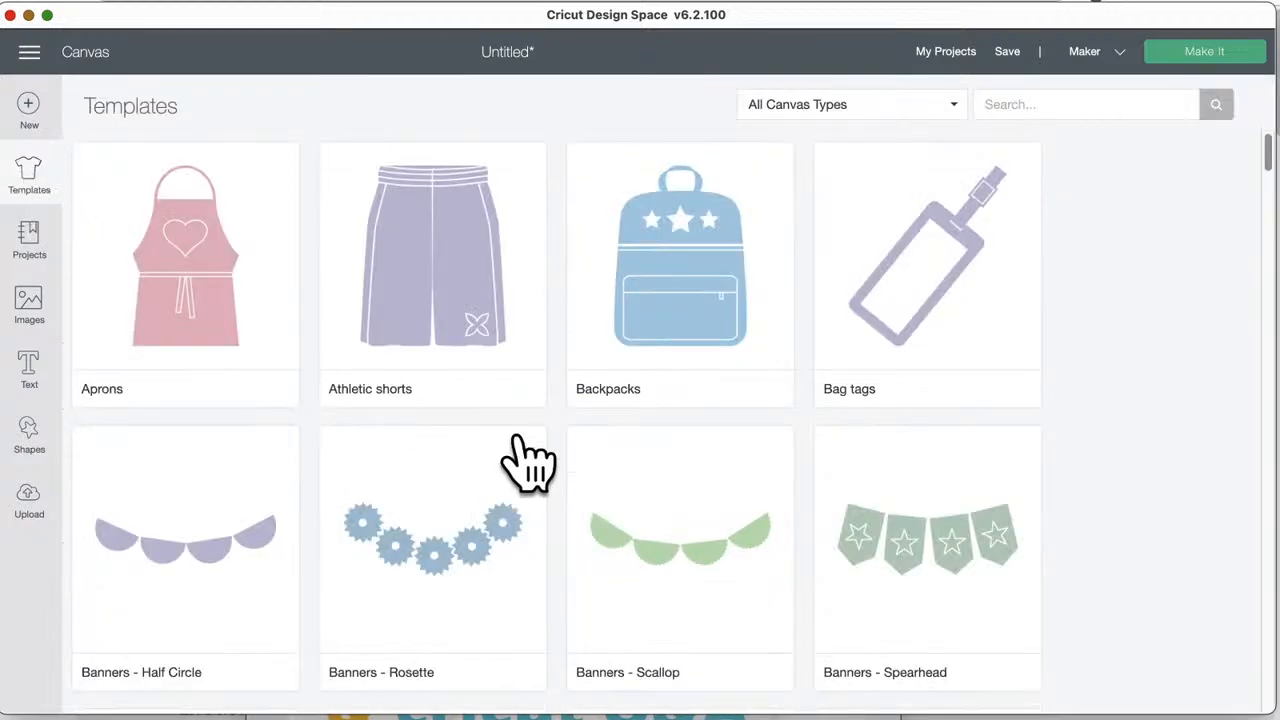
scroll(535, 465, "down", 3)
scroll(545, 475, "down", 15)
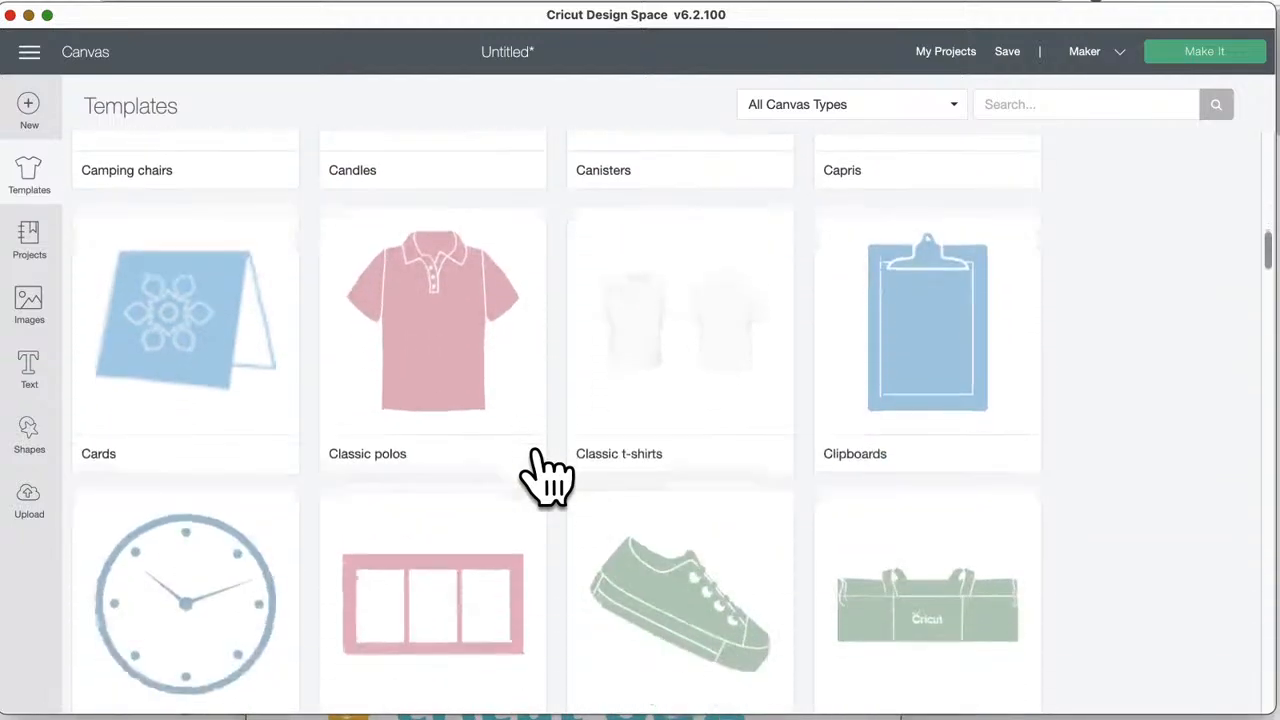
scroll(545, 475, "down", 9)
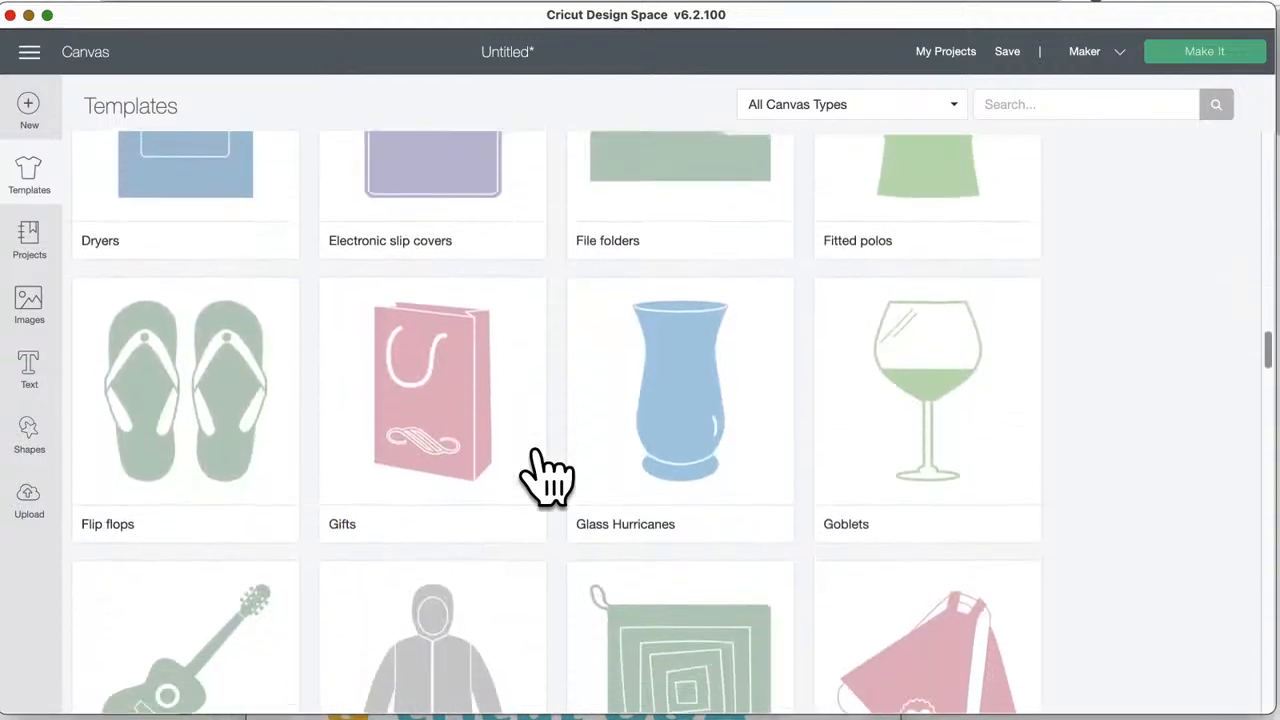
left_click(940, 345)
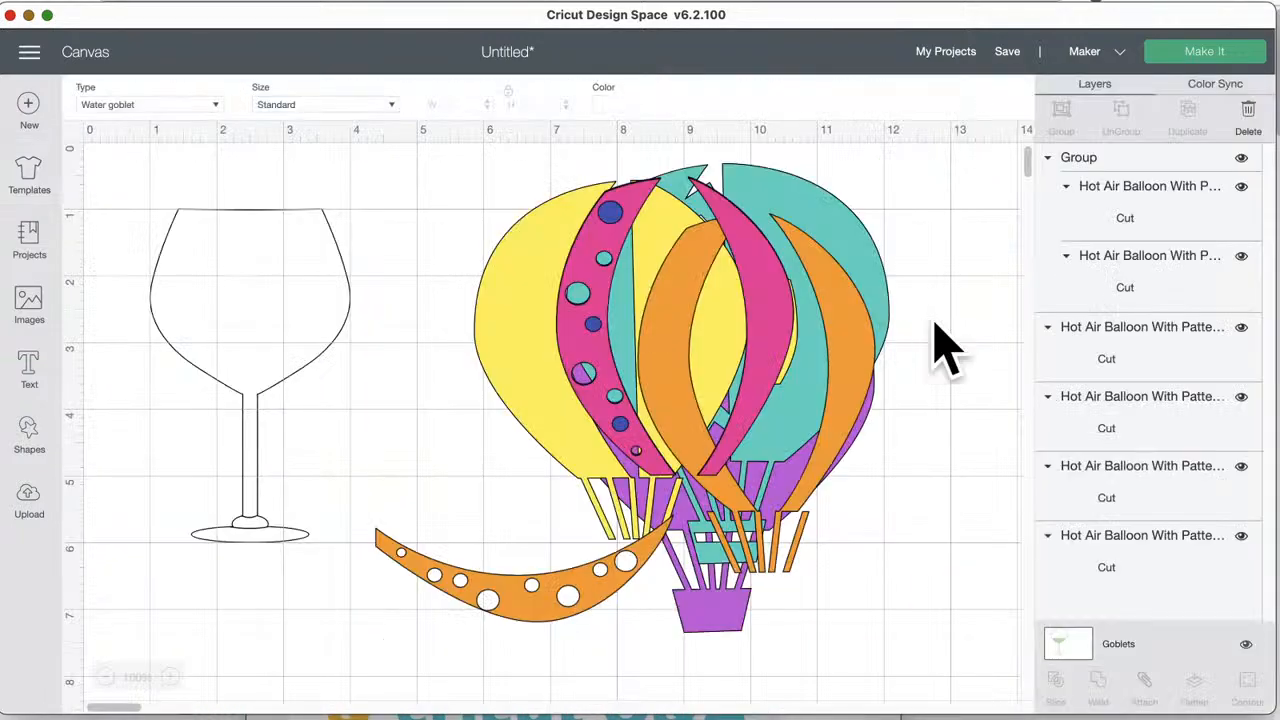
left_click(213, 104)
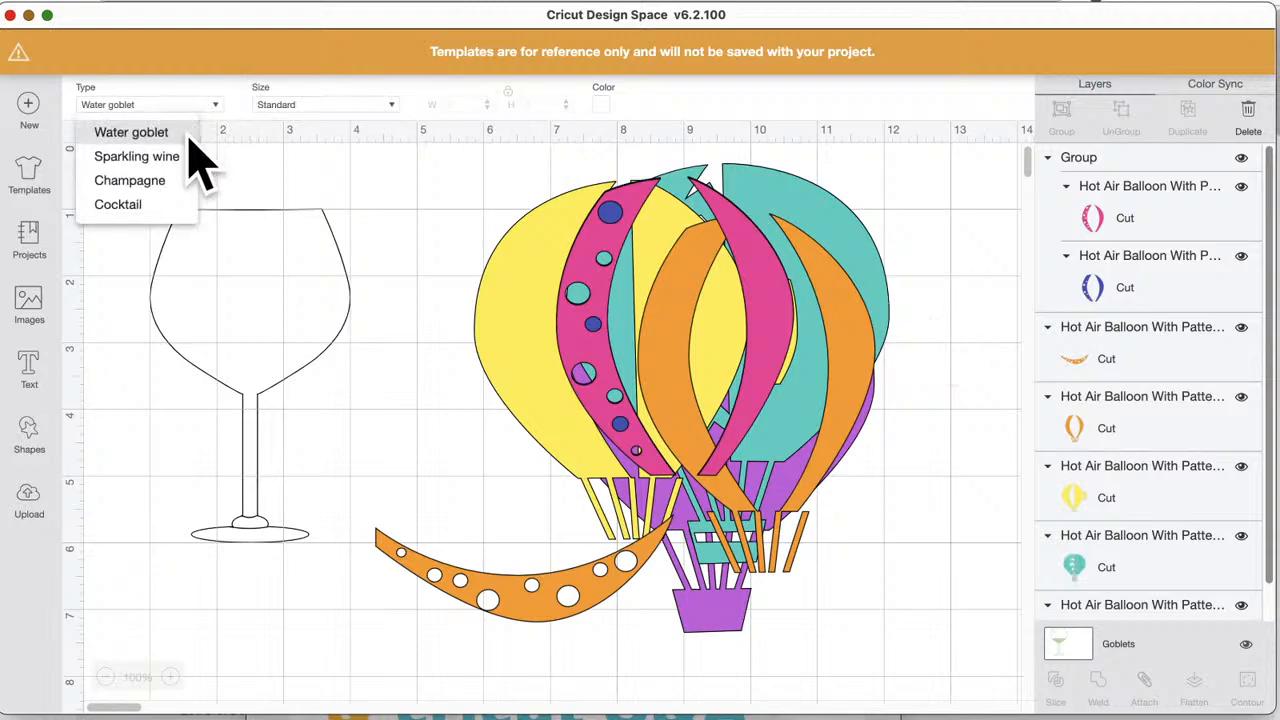
left_click(160, 205)
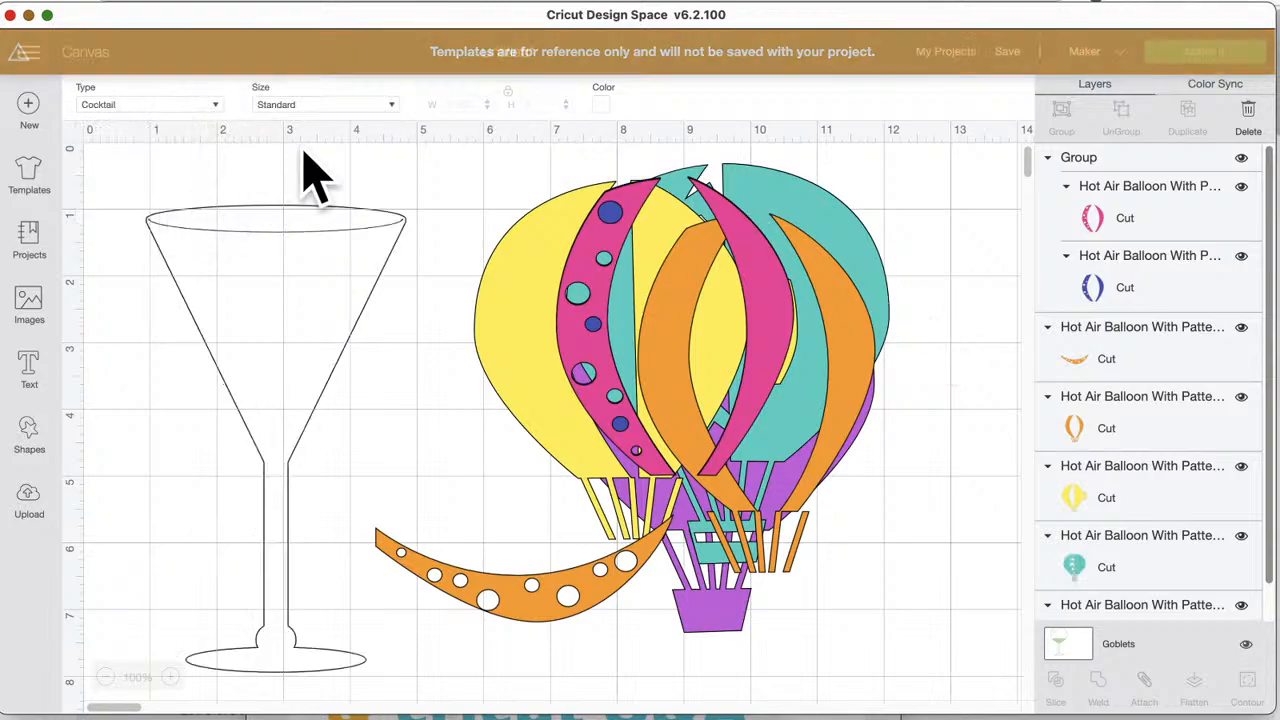
- Set the size option of the cocktail goblet template to Custom and deselect the template
left_click(389, 105)
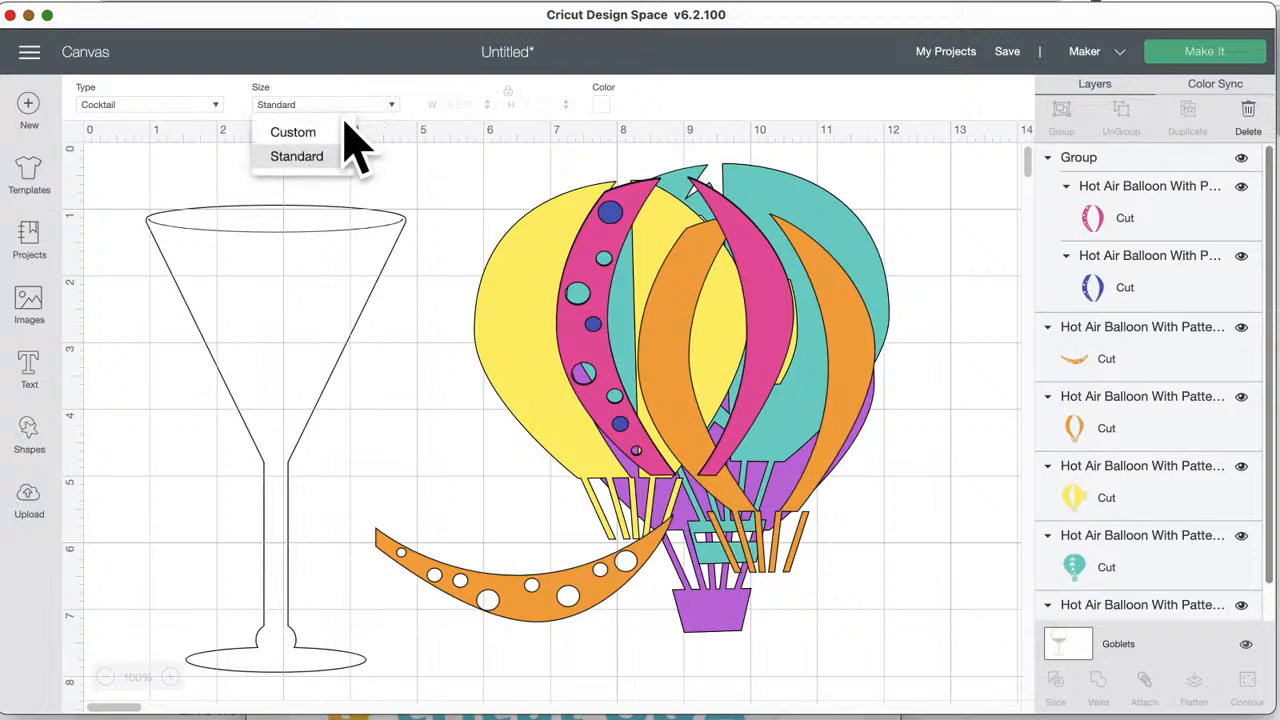
left_click(311, 133)
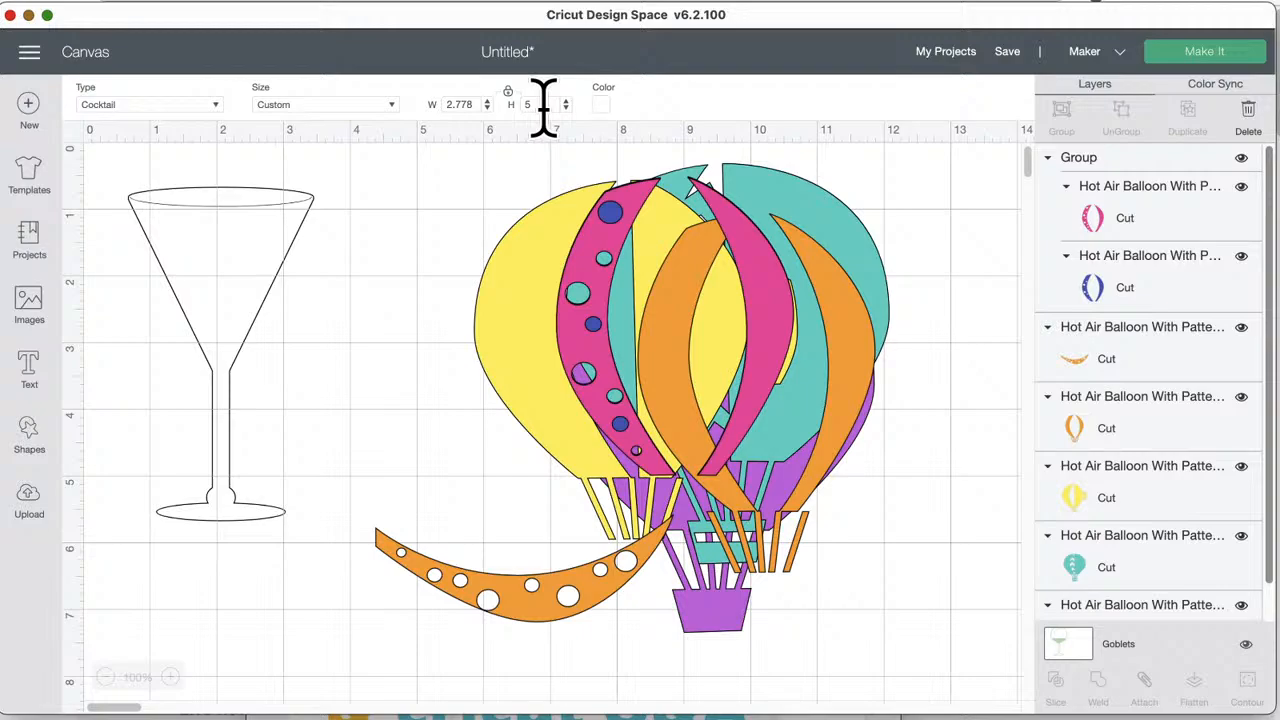
left_click(310, 255)
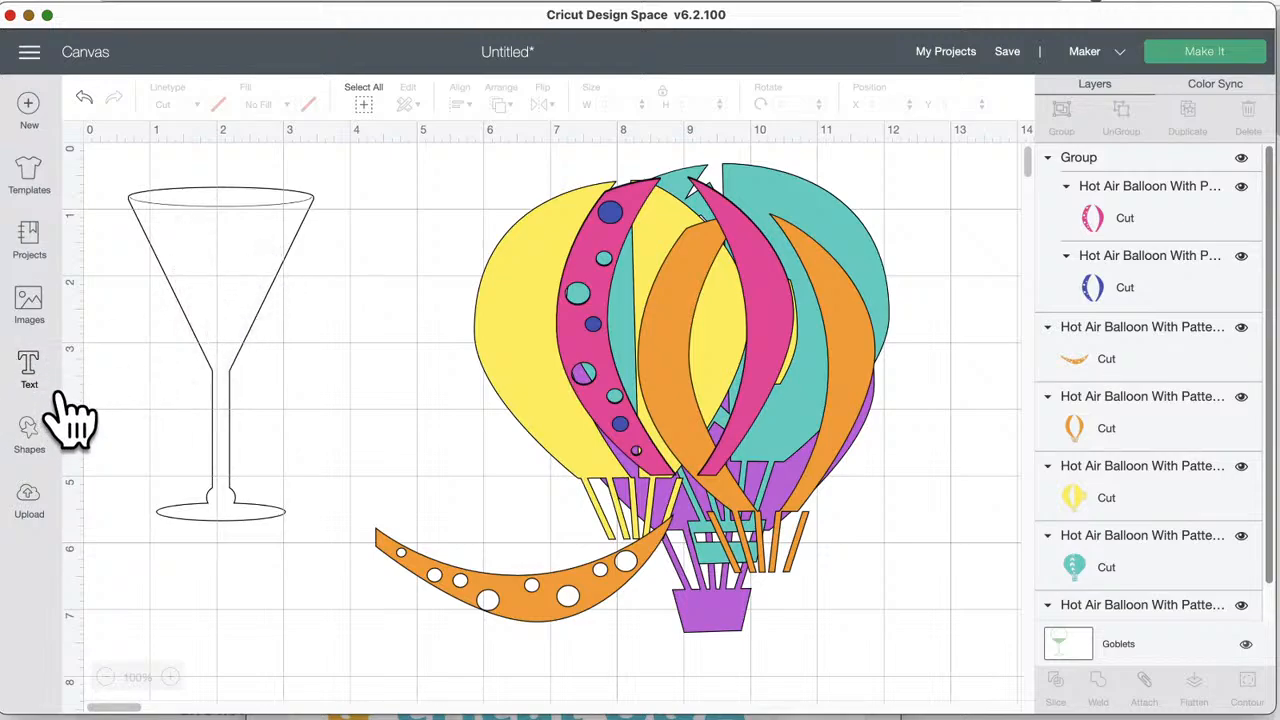
- Add the text "happy", scale it to about 1.56 by 0.62 and place it in the cocktail glass's bowl at about X 1.31, Y 1.38
left_click(30, 372)
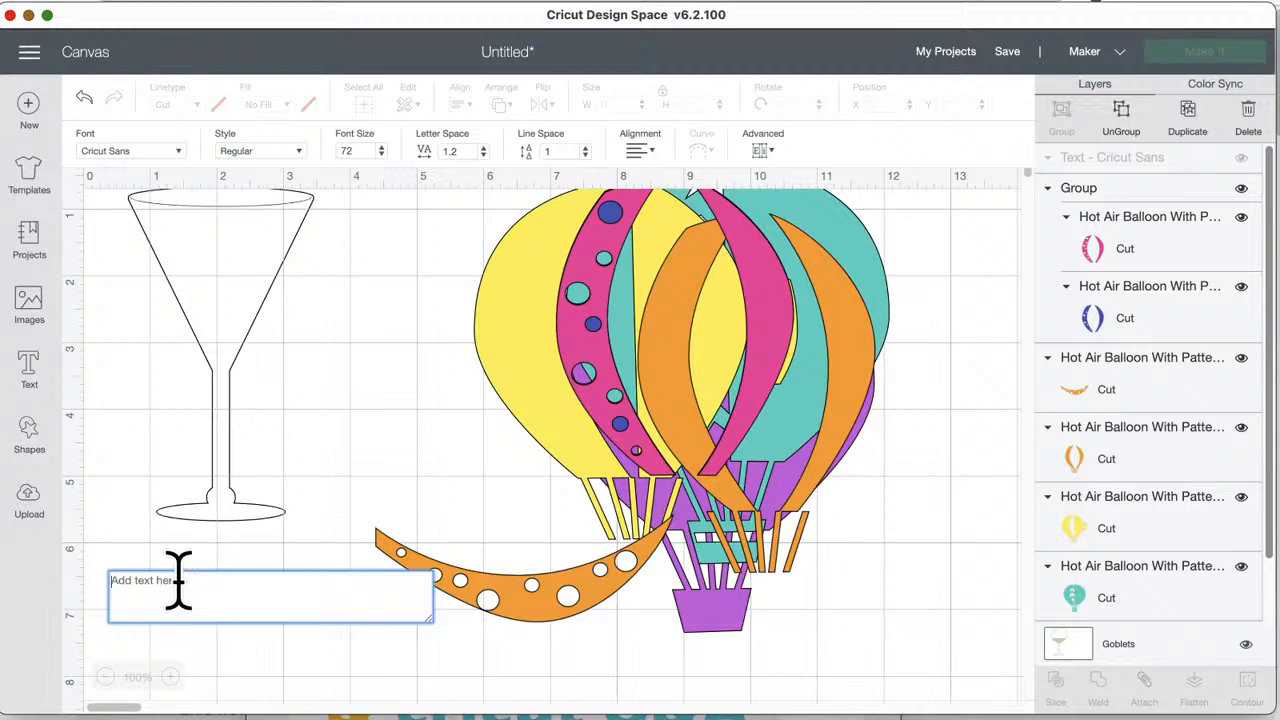
type("happy")
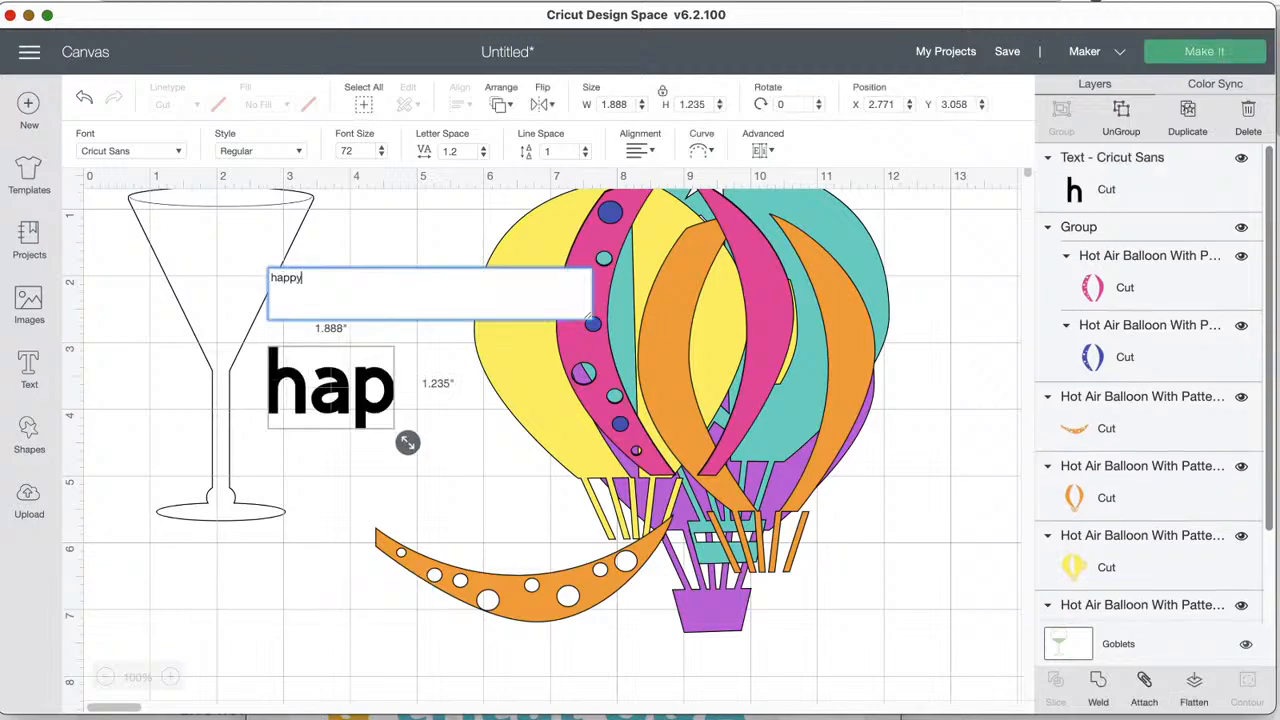
left_click_drag(502, 447, 281, 286)
left_click_drag(248, 285, 286, 287)
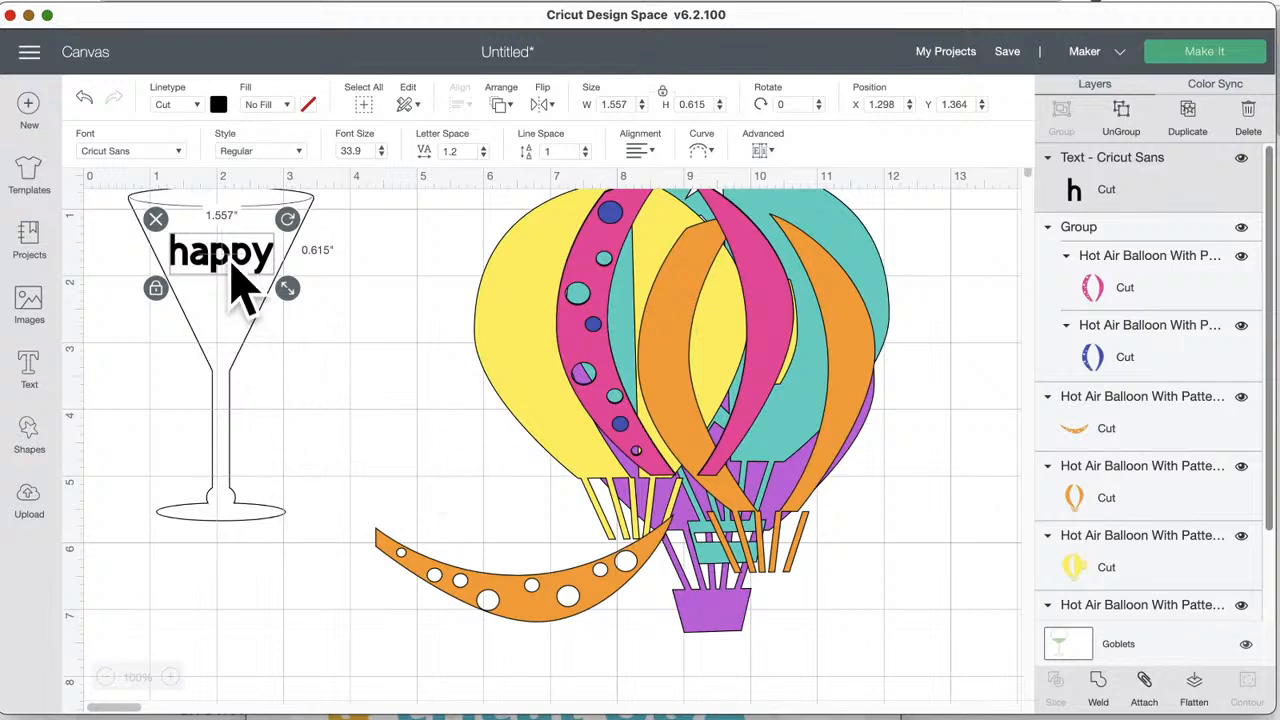
left_click_drag(232, 266, 233, 267)
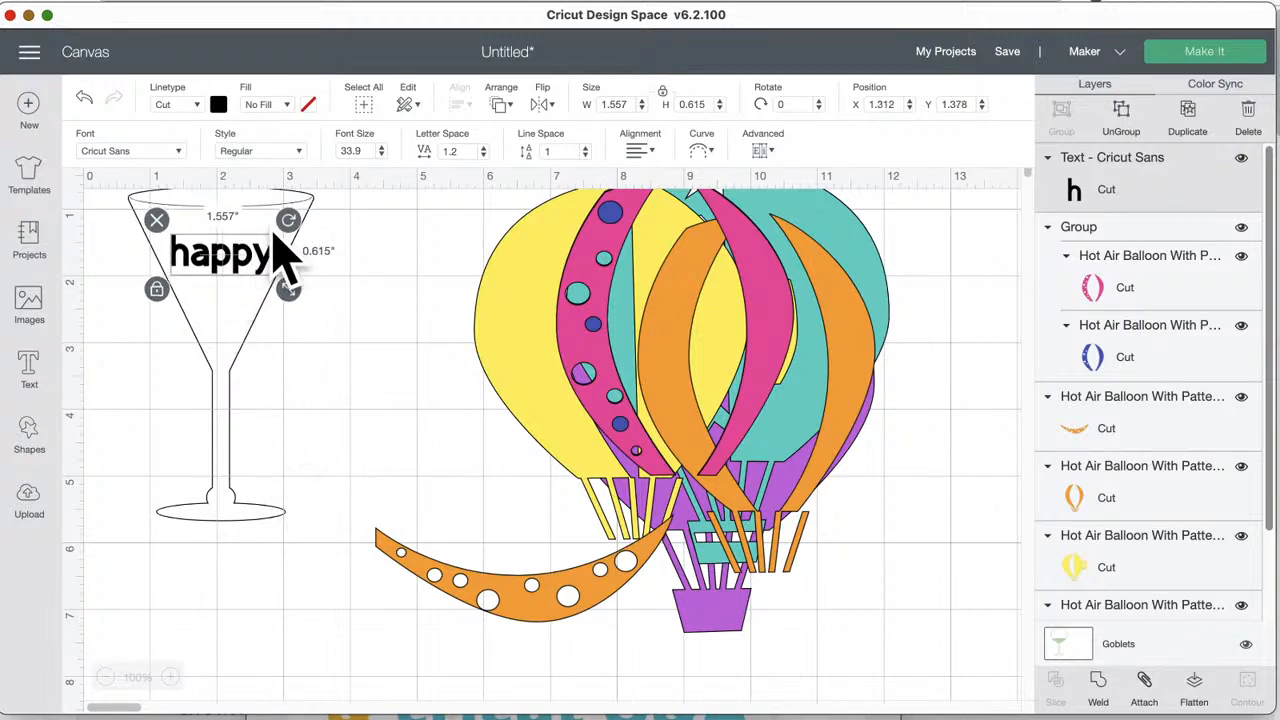
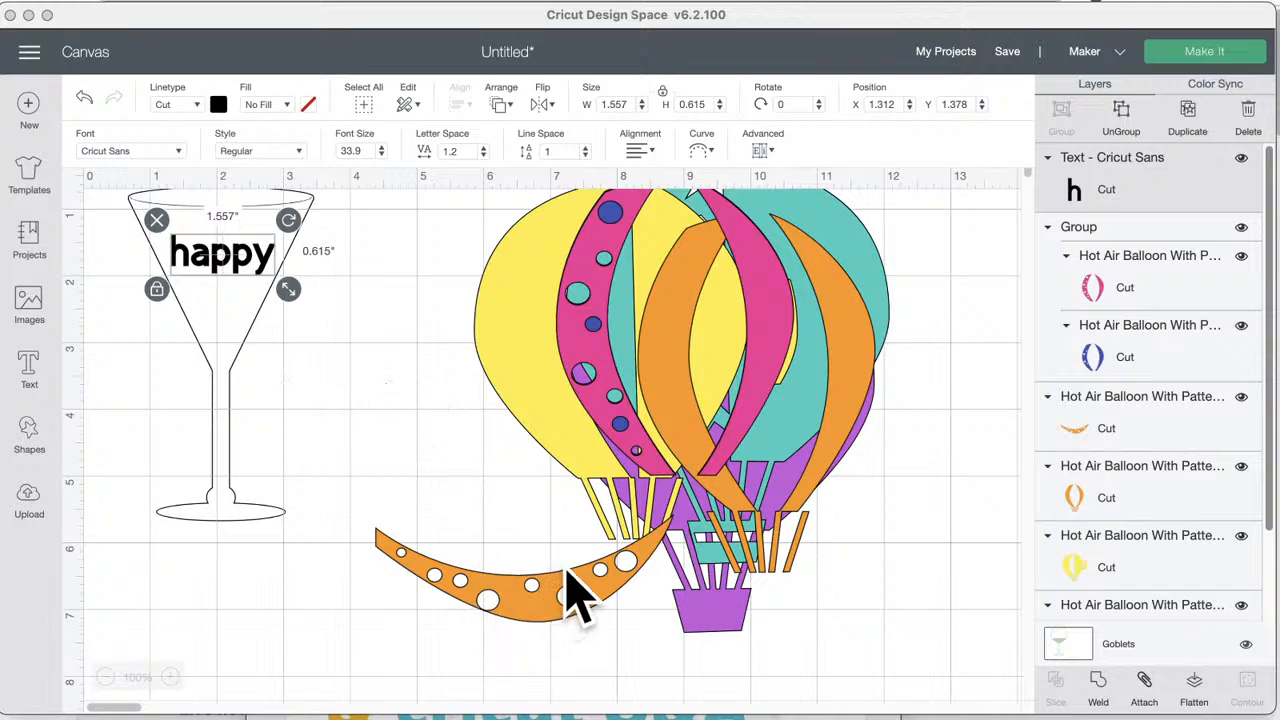
- Move the purple balloon beside the goblet at about X 3.35, Y 1, and stack the teal and yellow layers on it
mouse_move(648, 344)
left_mouse_down()
mouse_move(663, 360)
mouse_move(651, 365)
mouse_move(661, 357)
left_mouse_up()
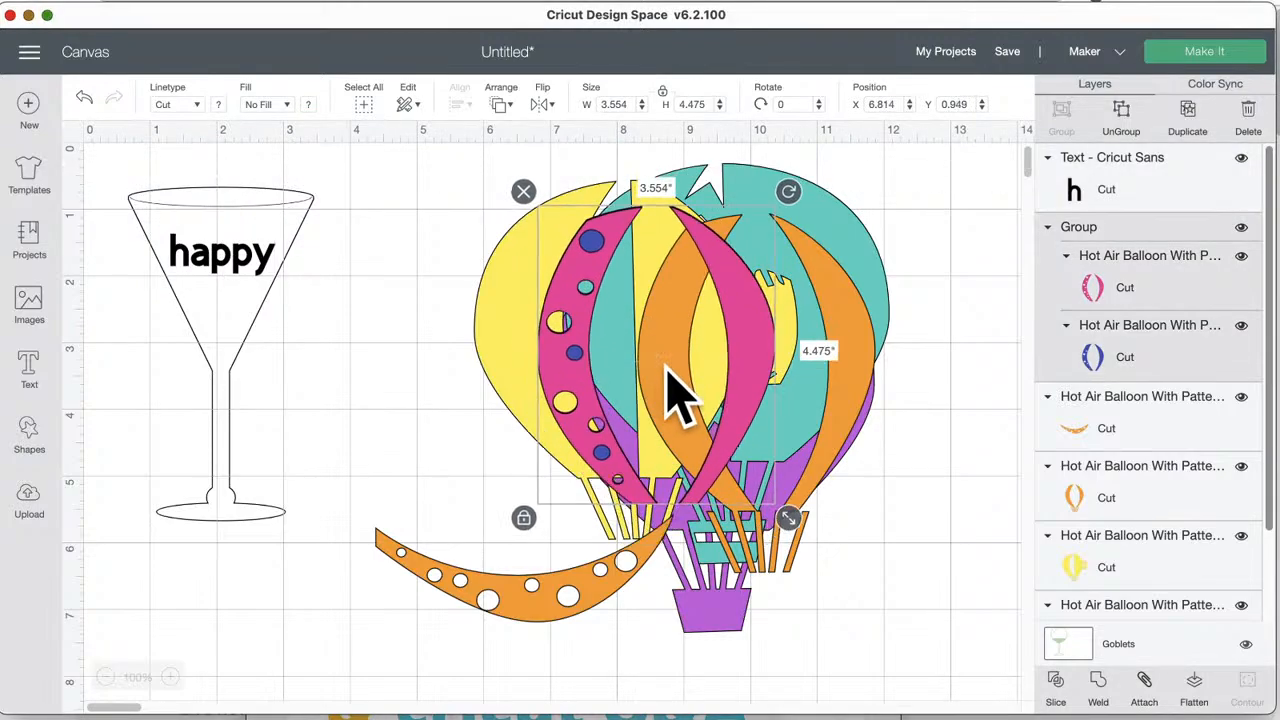
left_click_drag(724, 612, 491, 609)
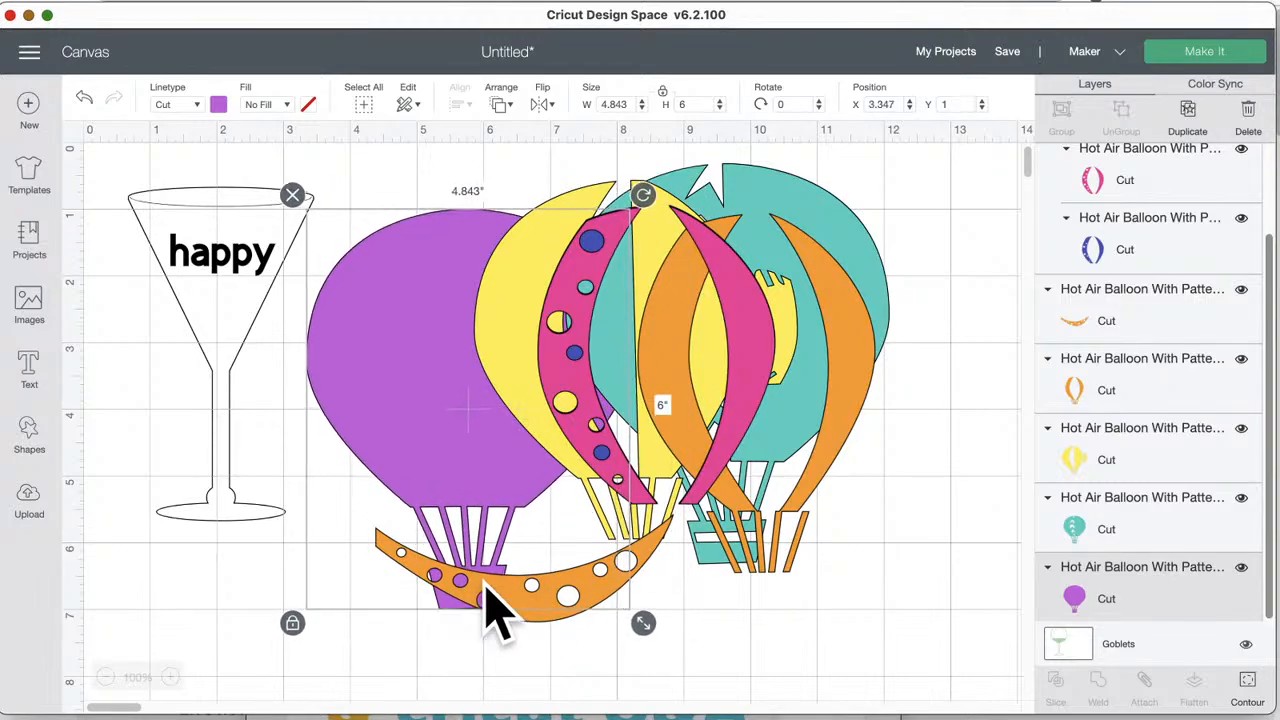
left_click_drag(517, 259, 689, 277)
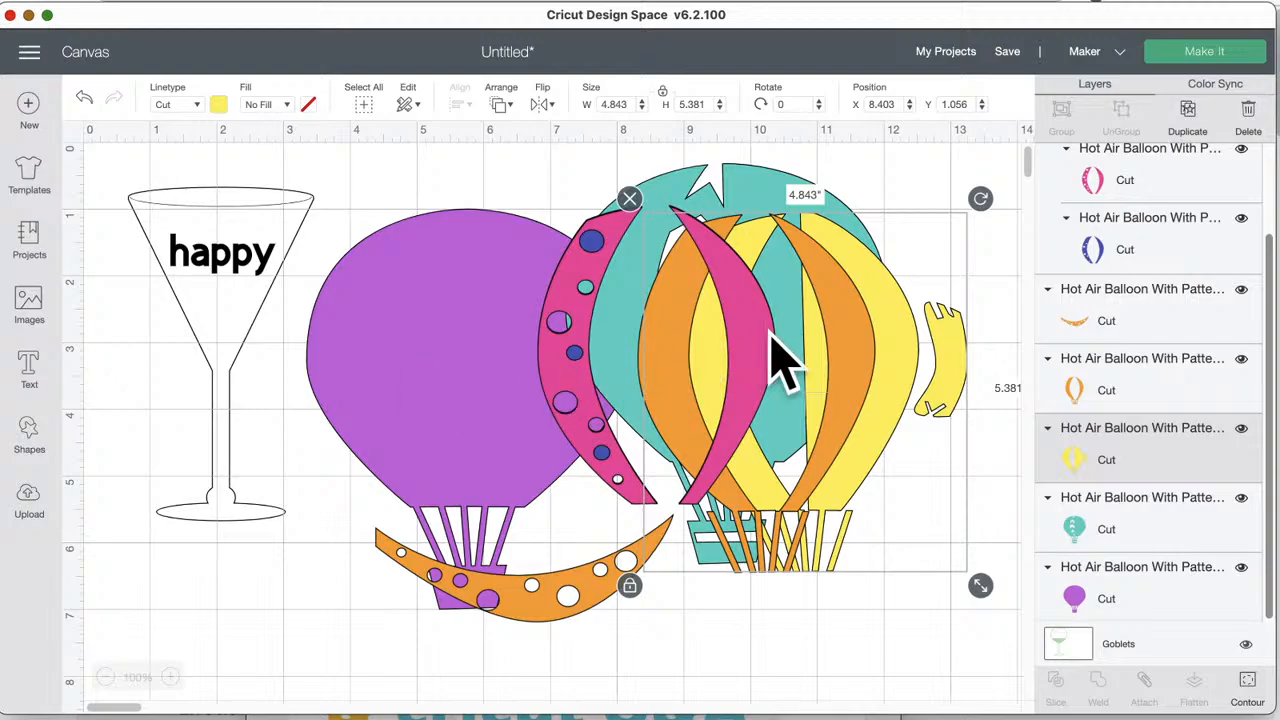
left_click_drag(925, 368, 814, 329)
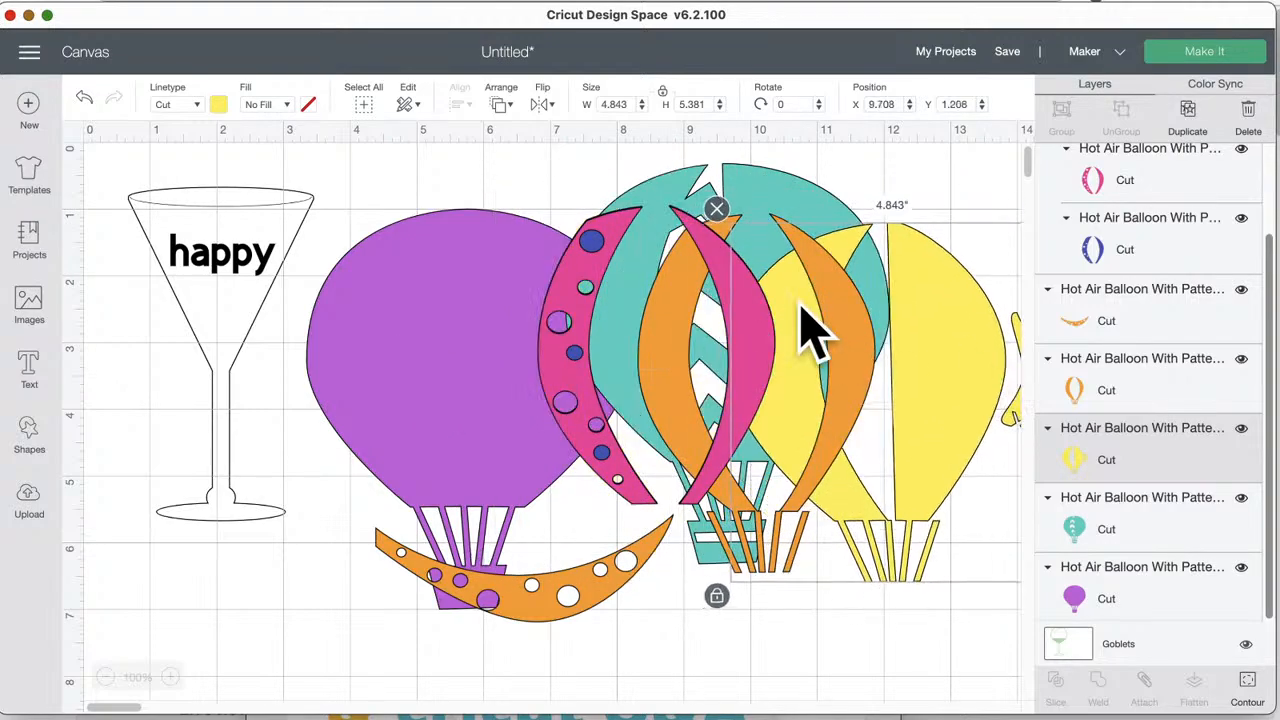
left_click_drag(700, 206, 430, 236)
left_click_drag(965, 290, 530, 287)
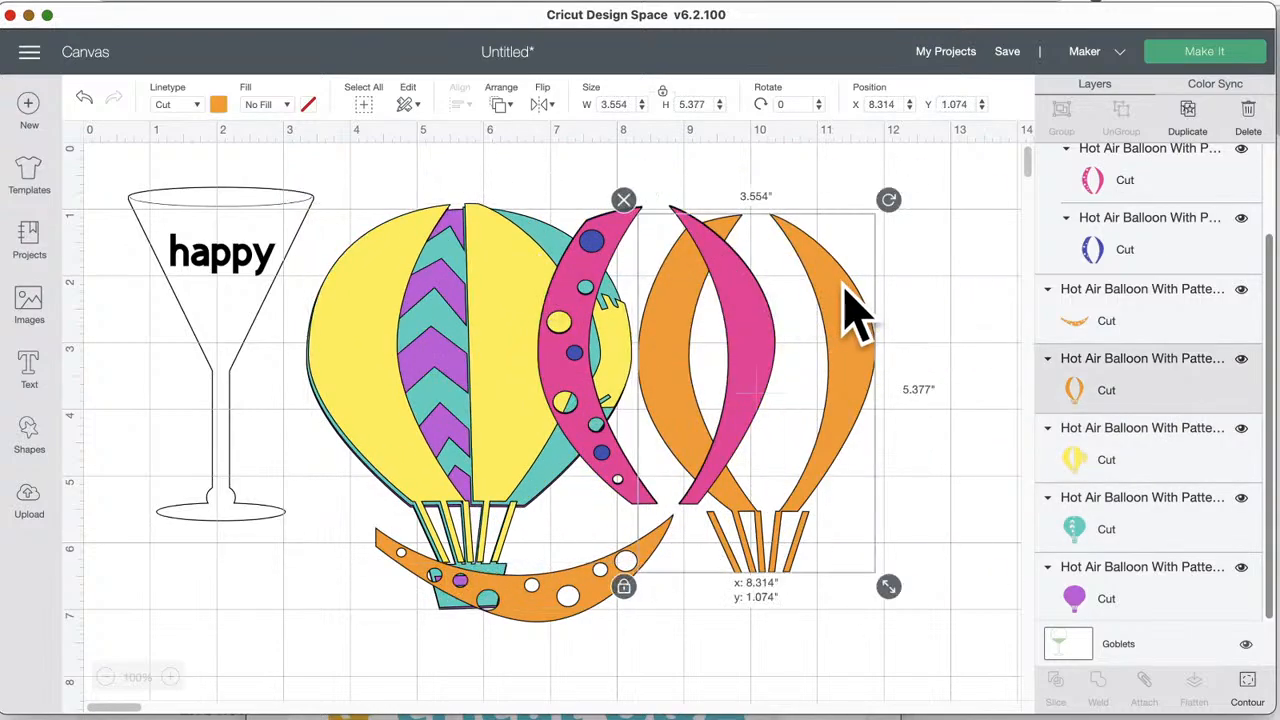
- Place the orange striped layer and the pink and blue dotted group onto the stacked balloon
left_click_drag(851, 309, 586, 309)
left_click_drag(780, 340, 586, 337)
left_click(585, 600)
left_click(850, 458)
- Rotate the orange dotted crescent upright to about 0.94° and set it aside at about X 11.94, Y 0.90
left_click_drag(577, 581, 832, 494)
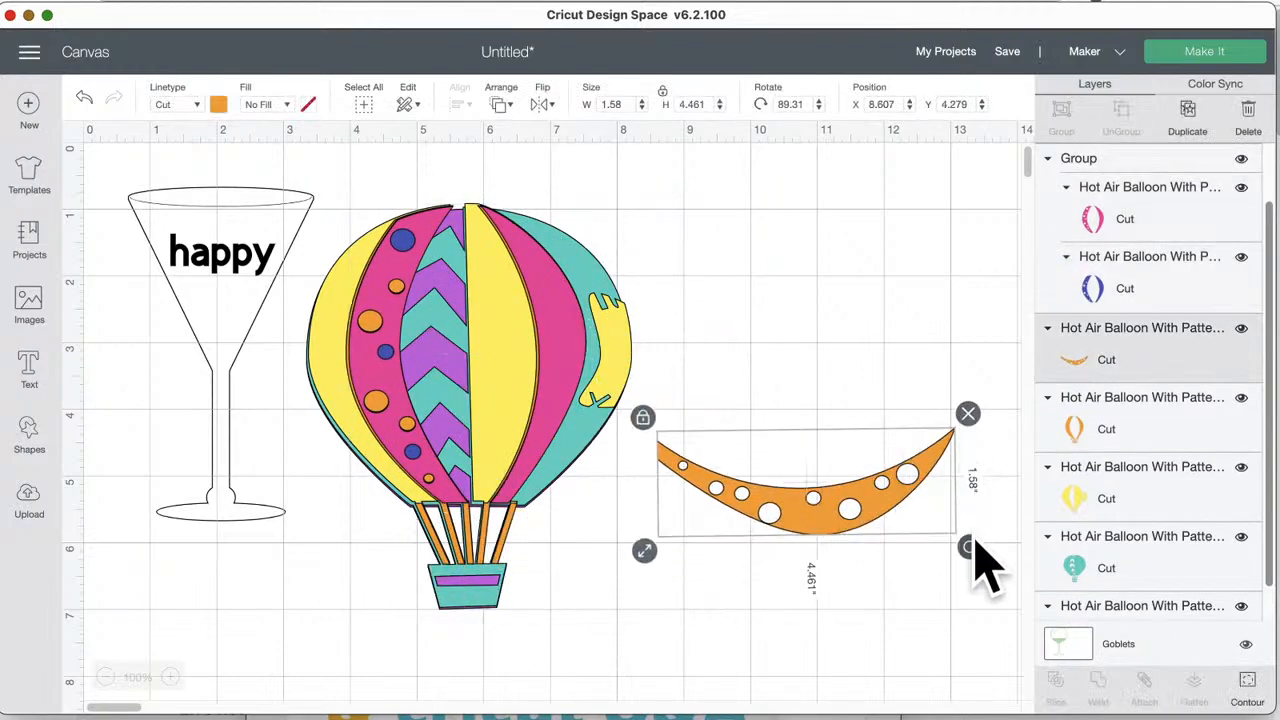
left_click_drag(969, 546, 903, 320)
left_click_drag(848, 440, 966, 315)
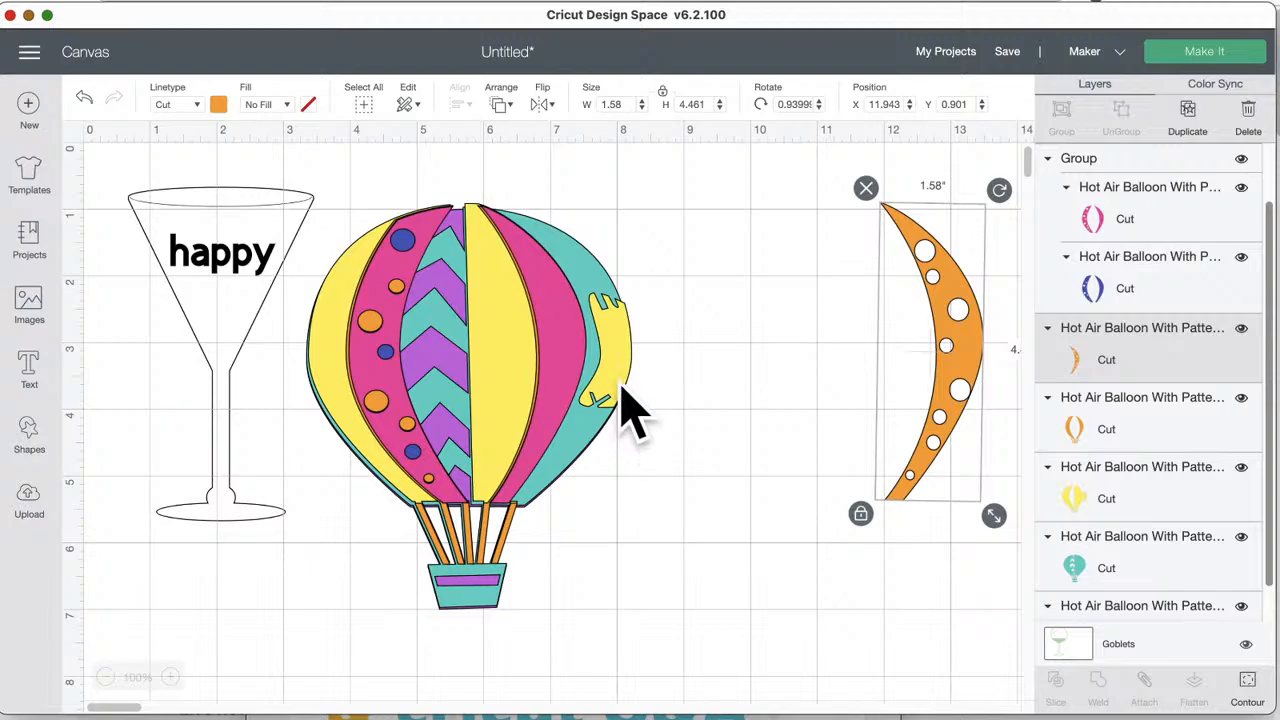
- Nudge the yellow layer into line with the balloon at about X 3.35, Y 1.07
left_click_drag(617, 381, 617, 377)
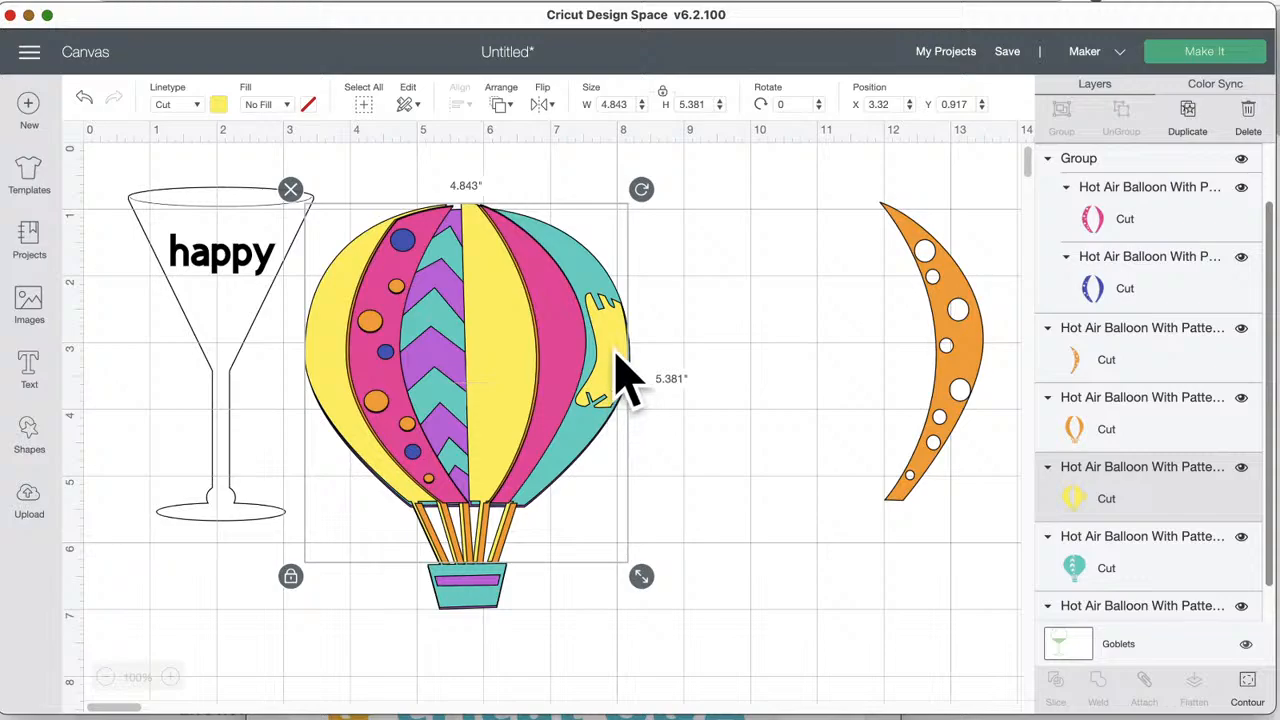
mouse_move(610, 379)
left_mouse_down()
mouse_move(606, 366)
mouse_move(617, 376)
left_mouse_up()
left_click(699, 437)
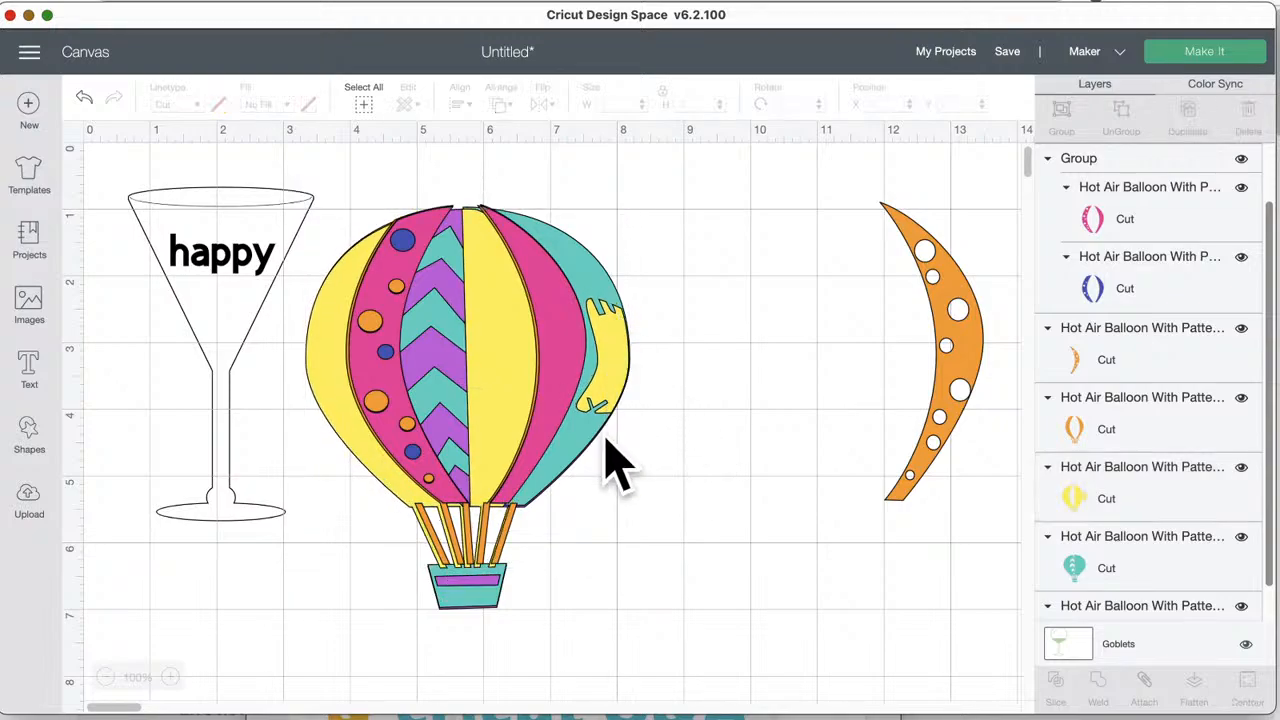
left_click_drag(609, 373, 607, 369)
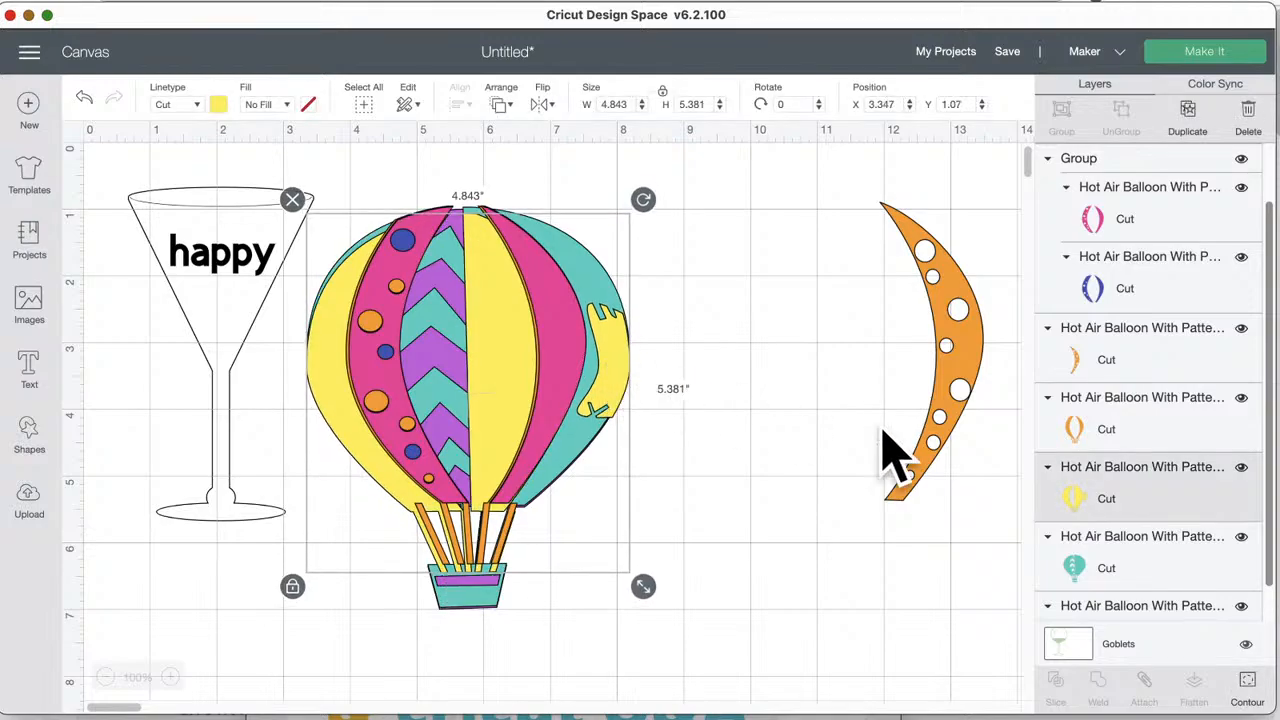
- Try hiding the small separate side piece of the yellow layer with Contour, and turn its cut back on
left_click(1249, 680)
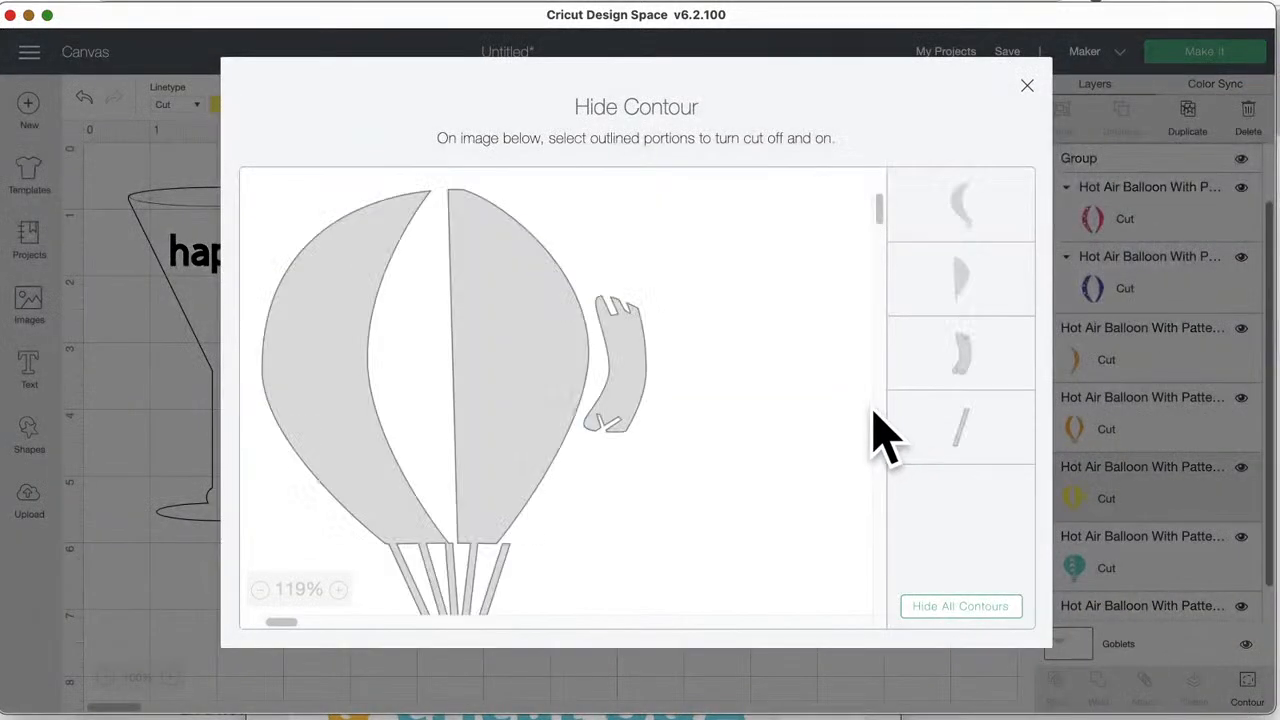
left_click(636, 356)
left_click(155, 418)
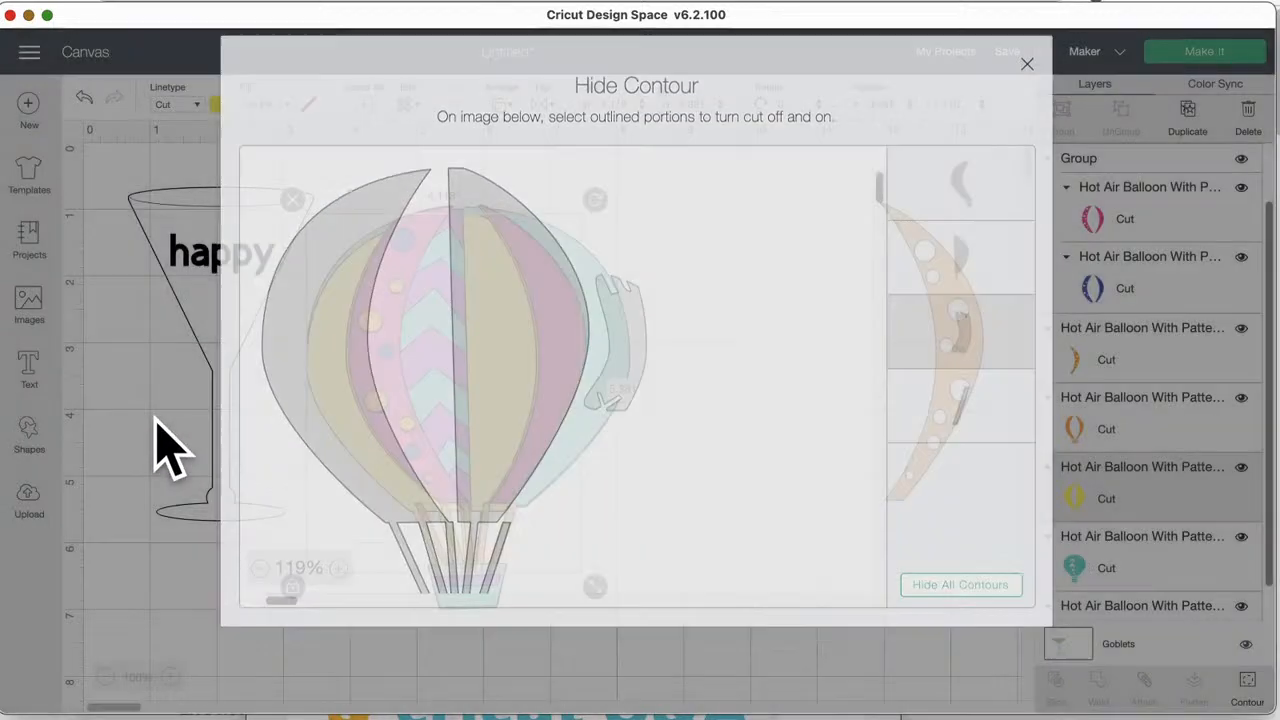
left_click(1248, 682)
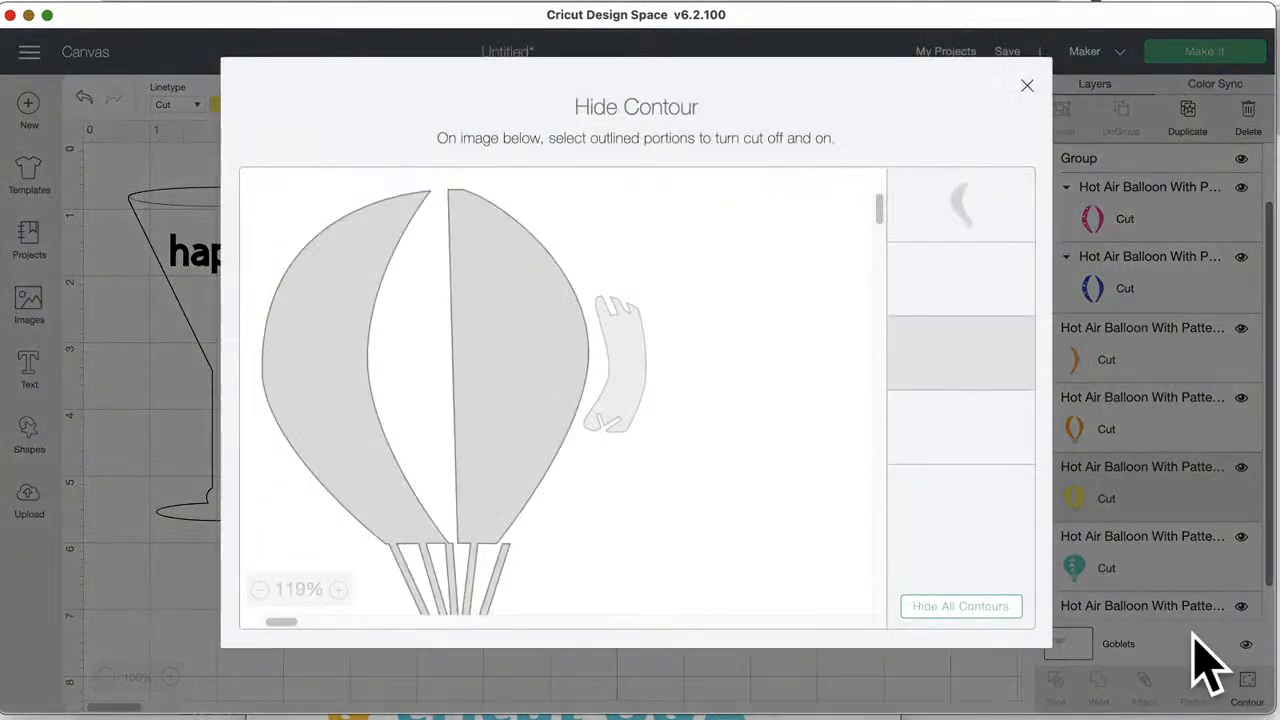
left_click(615, 398)
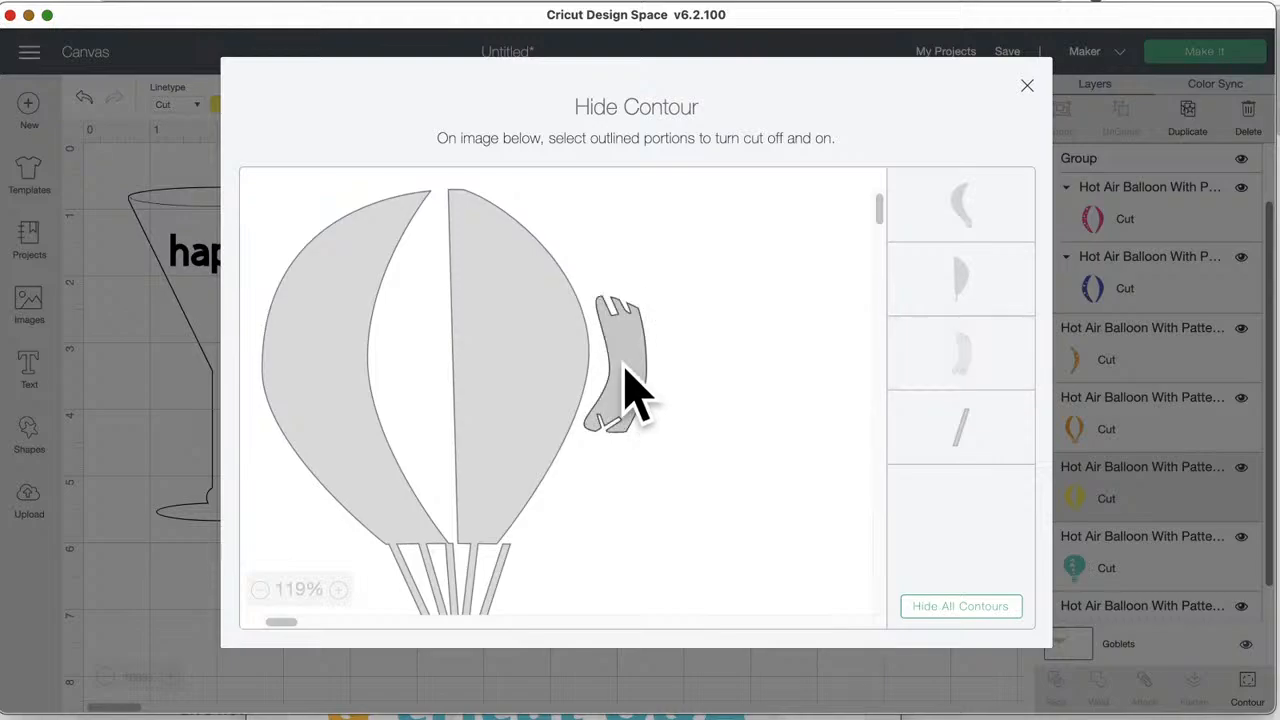
left_click(165, 428)
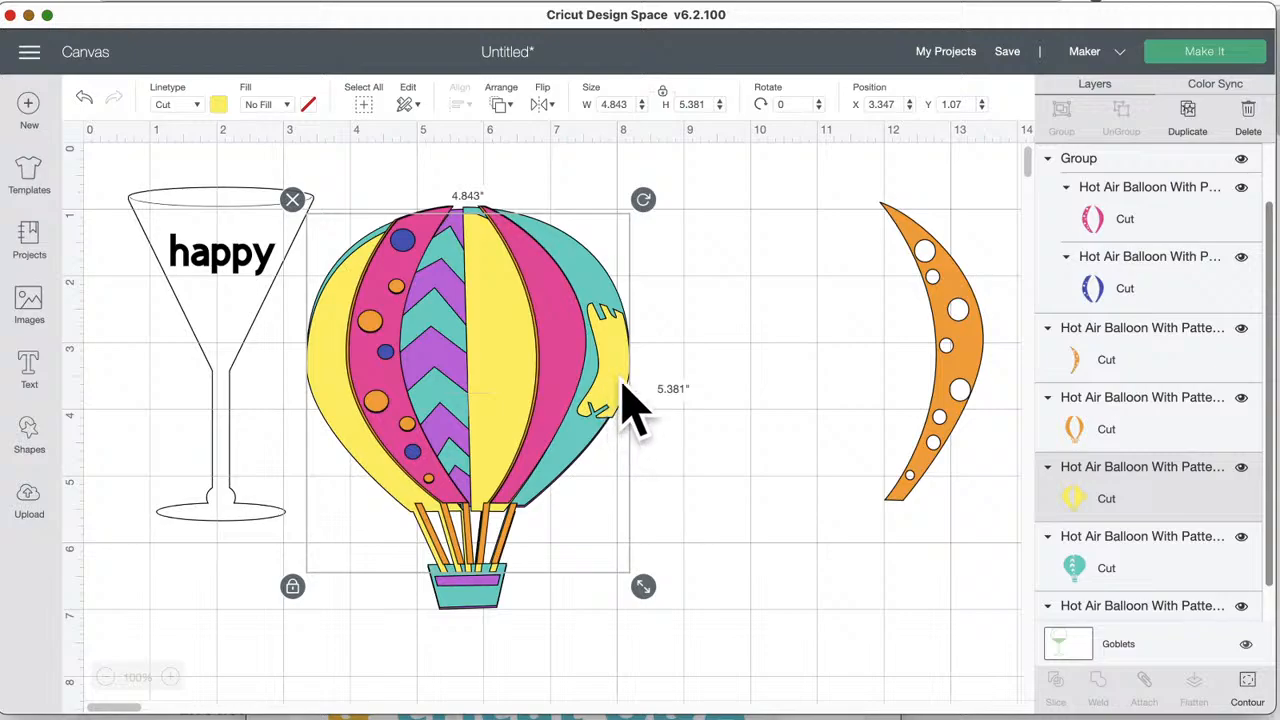
- Nudge the yellow layer on the balloon and move the pink and blue dotted group to about X 3.94, Y 1.05
left_click_drag(337, 434, 343, 429)
left_click(578, 382)
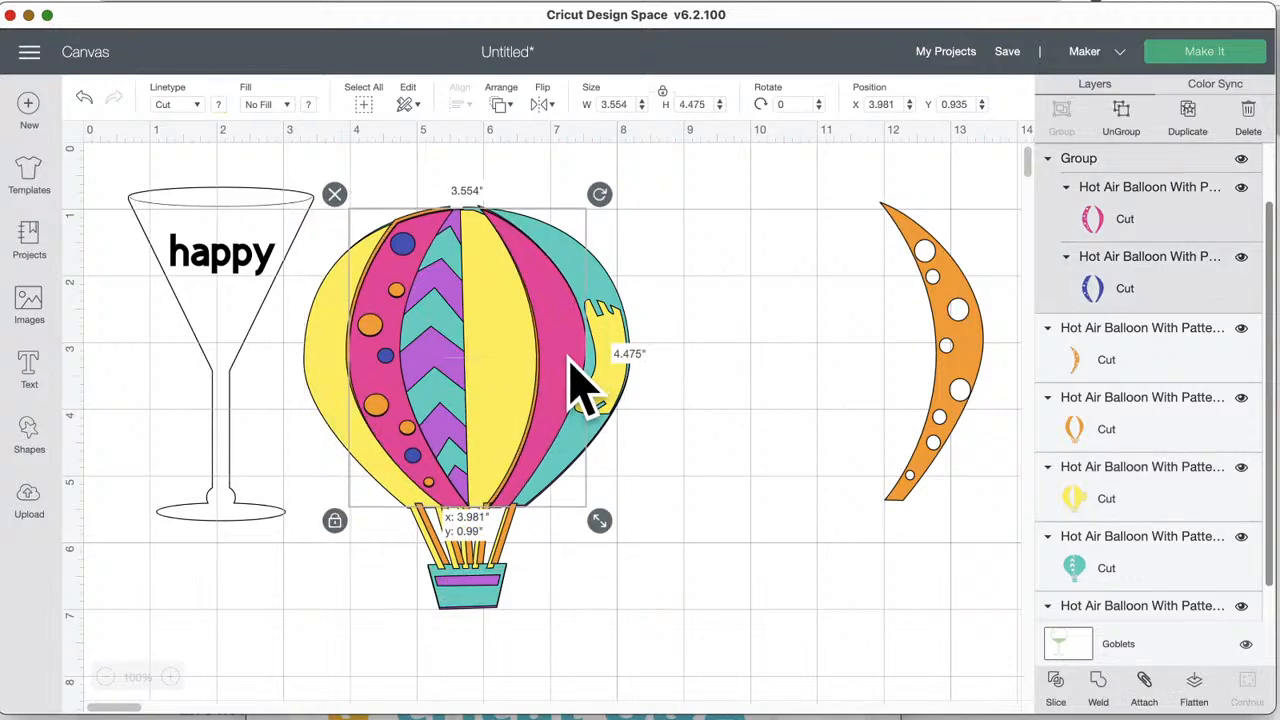
left_click_drag(578, 382, 575, 379)
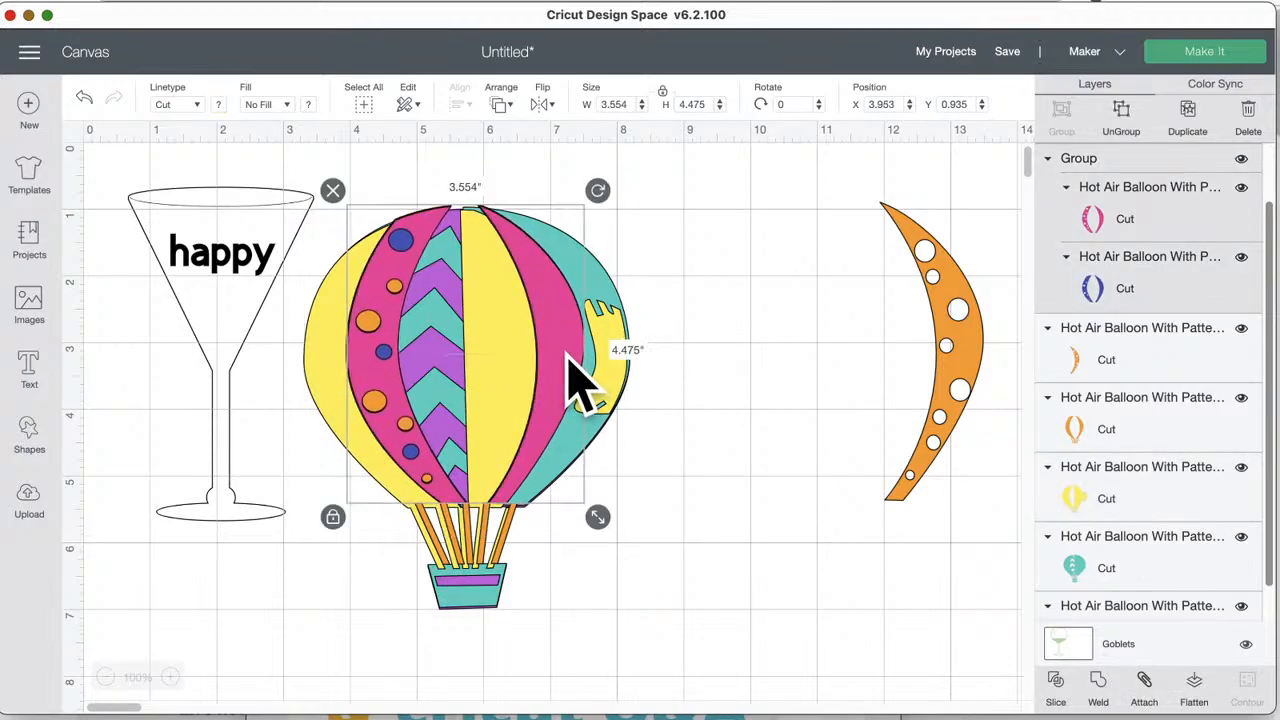
left_click_drag(411, 220, 410, 227)
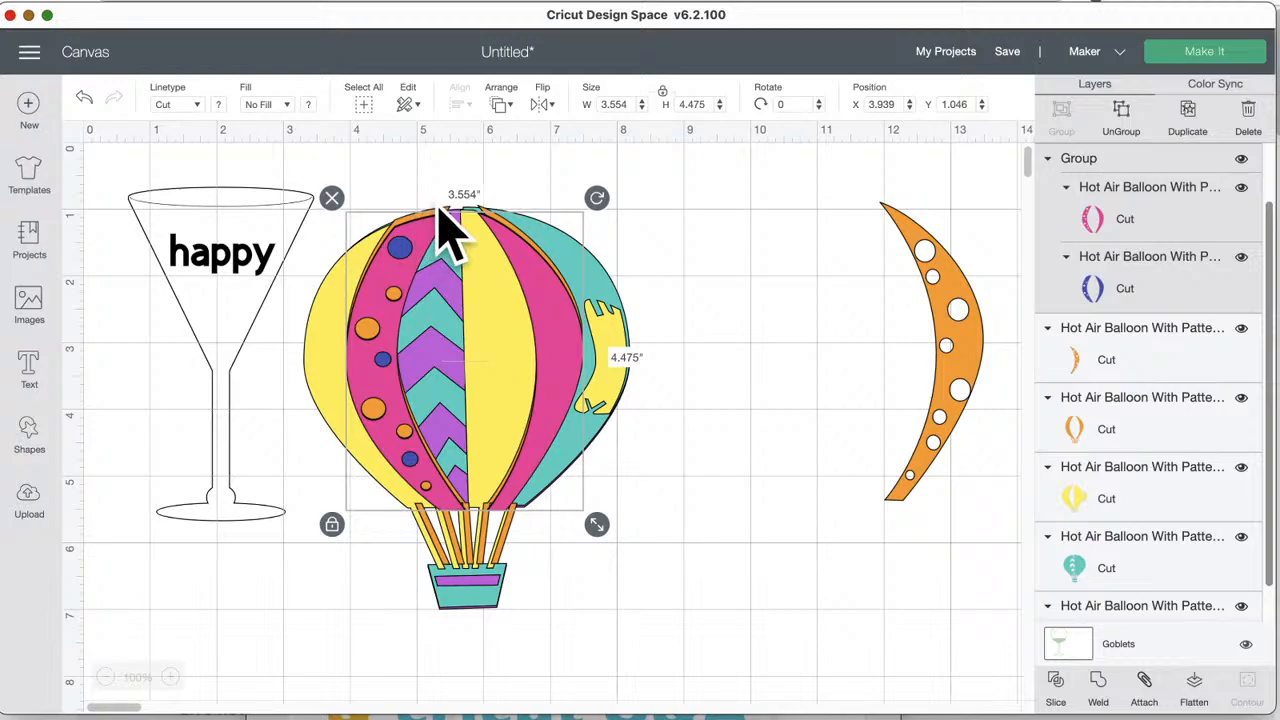
- Realign the orange striped layer and move the pink and blue dotted group to about X 3.94, Y 0.99
left_click(442, 208)
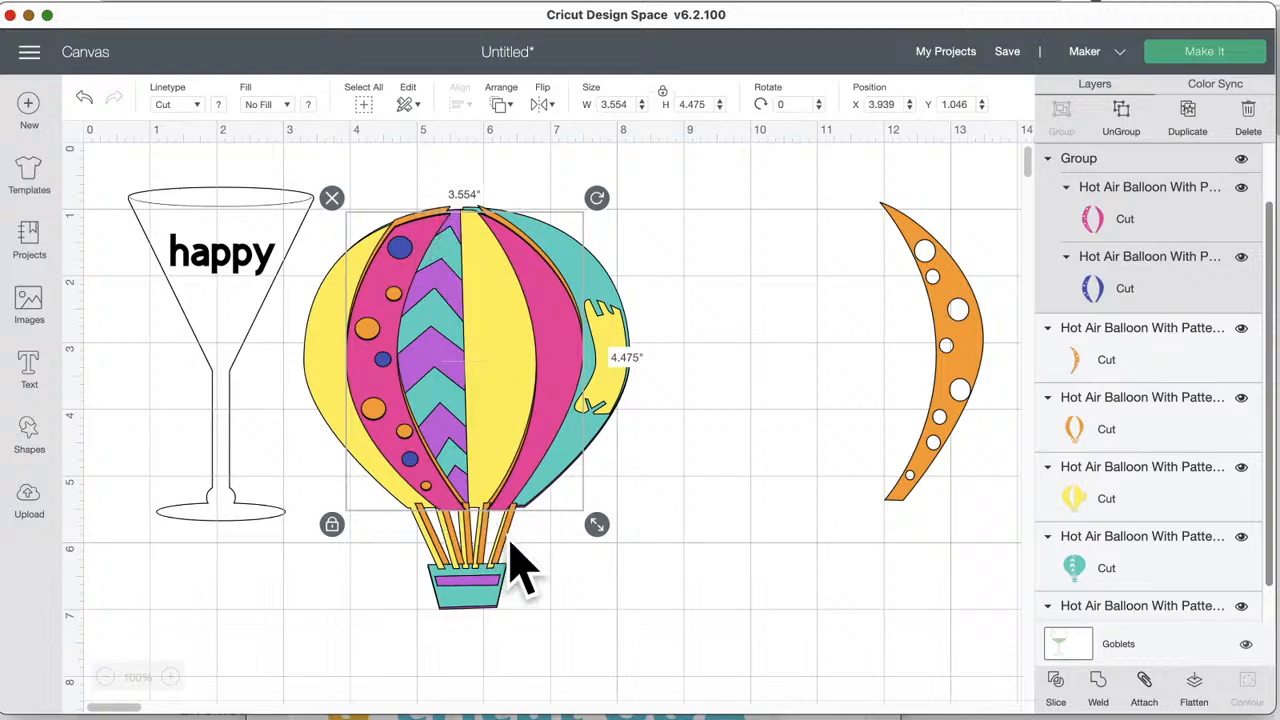
left_click_drag(511, 545, 506, 546)
left_click(397, 440)
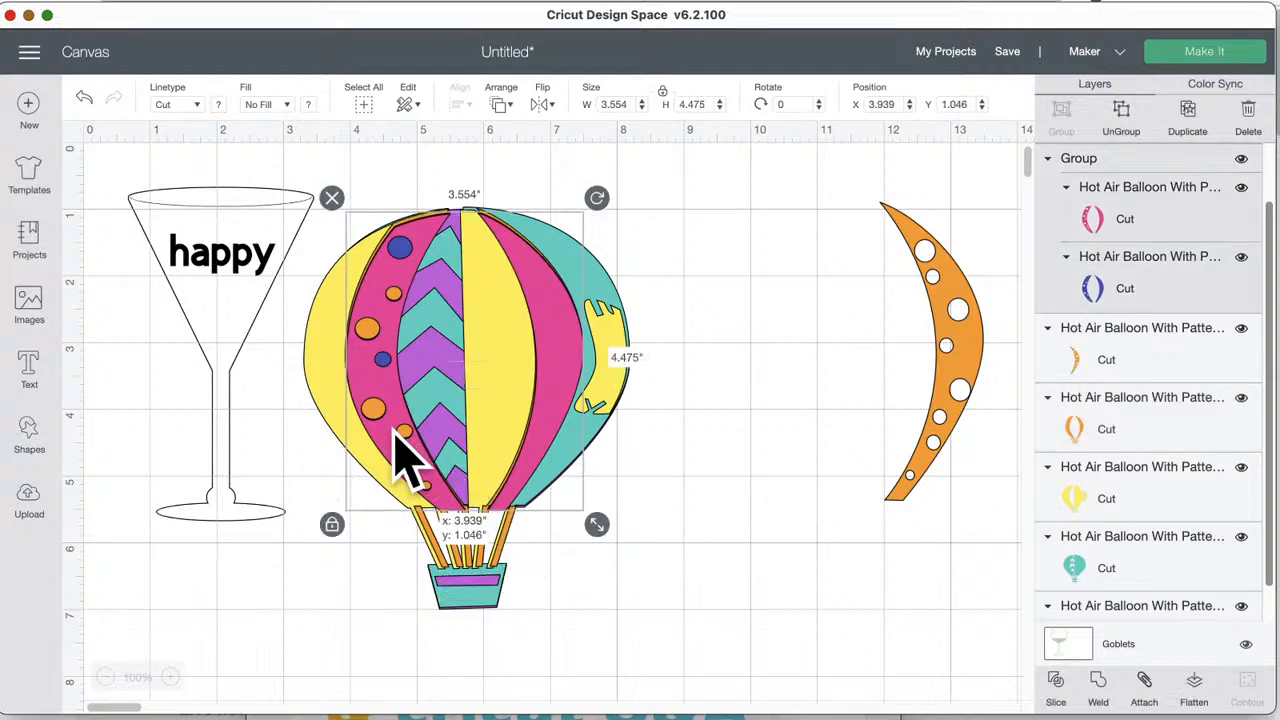
left_click_drag(397, 437, 400, 433)
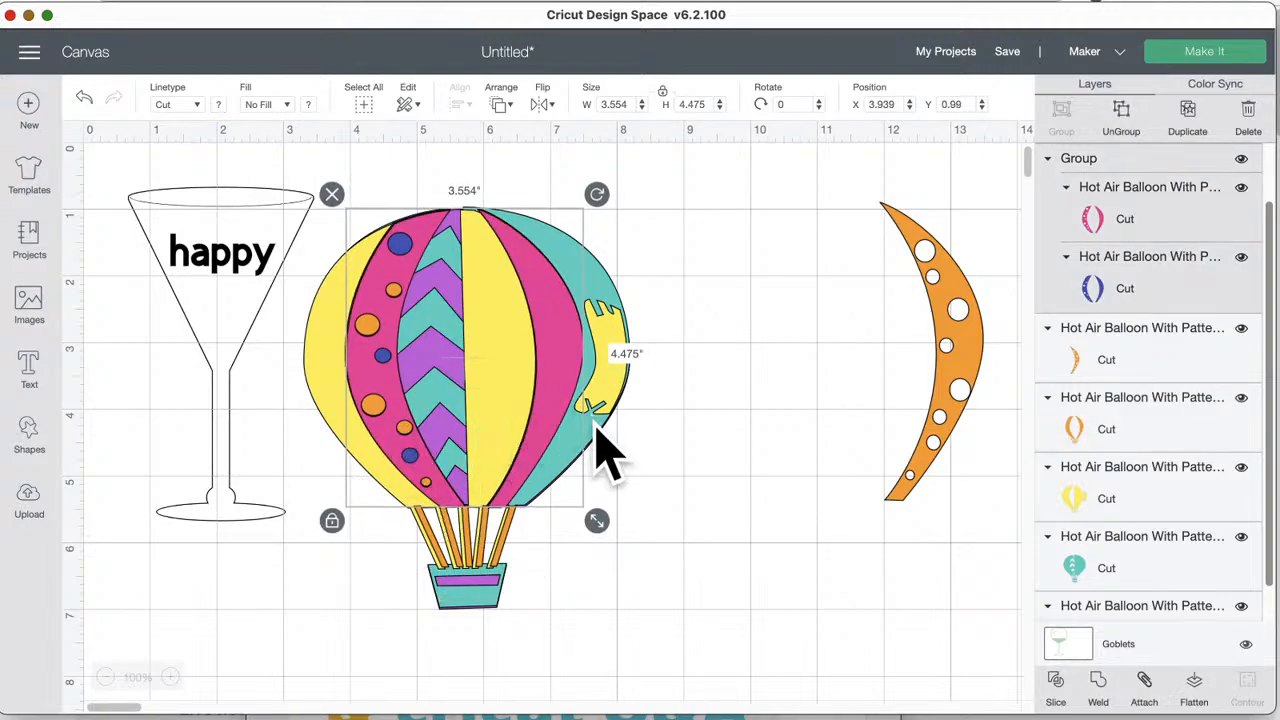
- Fine-tune the alignment of the teal balloon layer and the orange layer's basket ropes, leaving nothing selected
left_click_drag(598, 428, 598, 428)
left_click(694, 449)
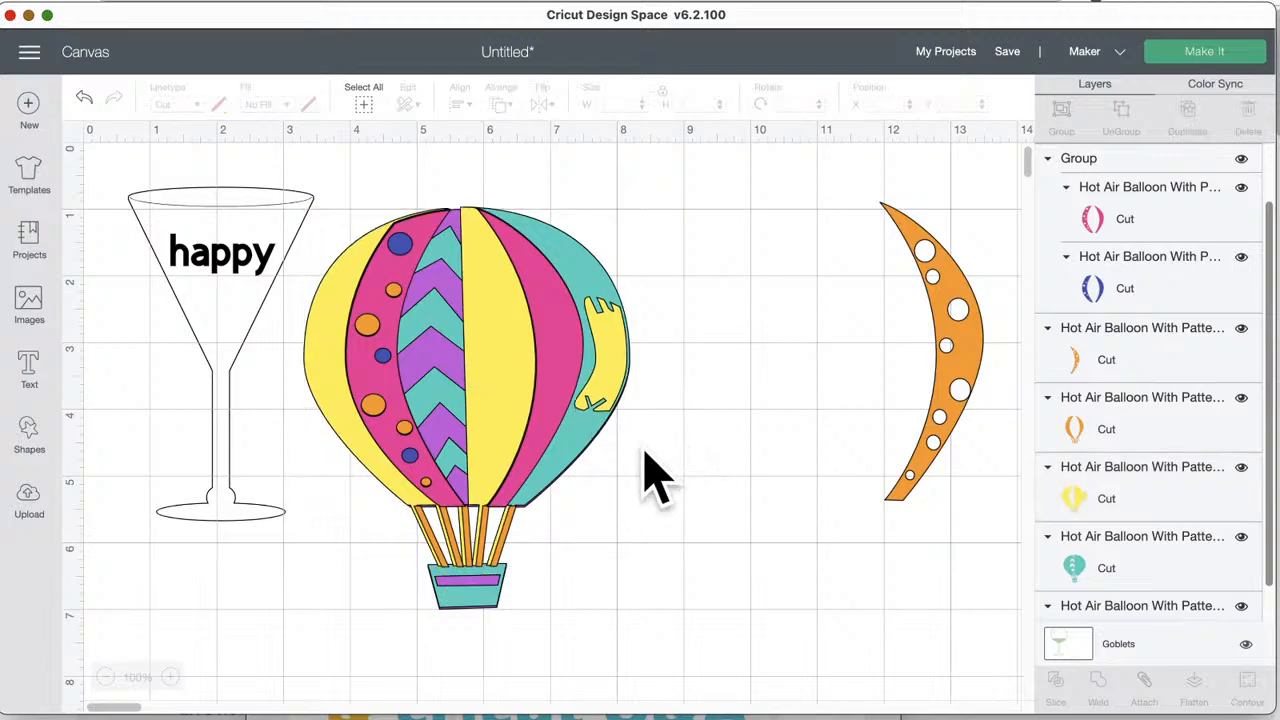
left_click_drag(505, 532, 505, 534)
left_click(748, 518)
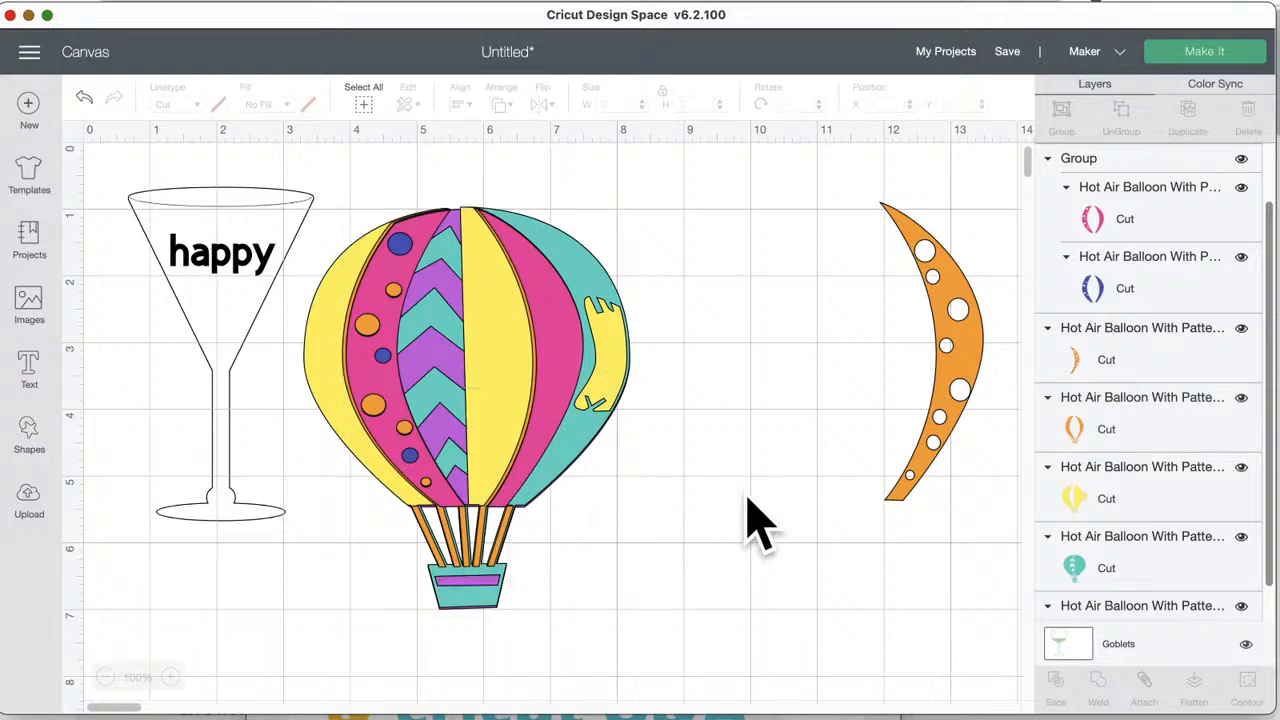
- Move the text "happy" out of the glass's bowl to about X 0.10, Y 1.50
left_click(629, 562)
left_click(578, 624)
left_click_drag(246, 258, 167, 266)
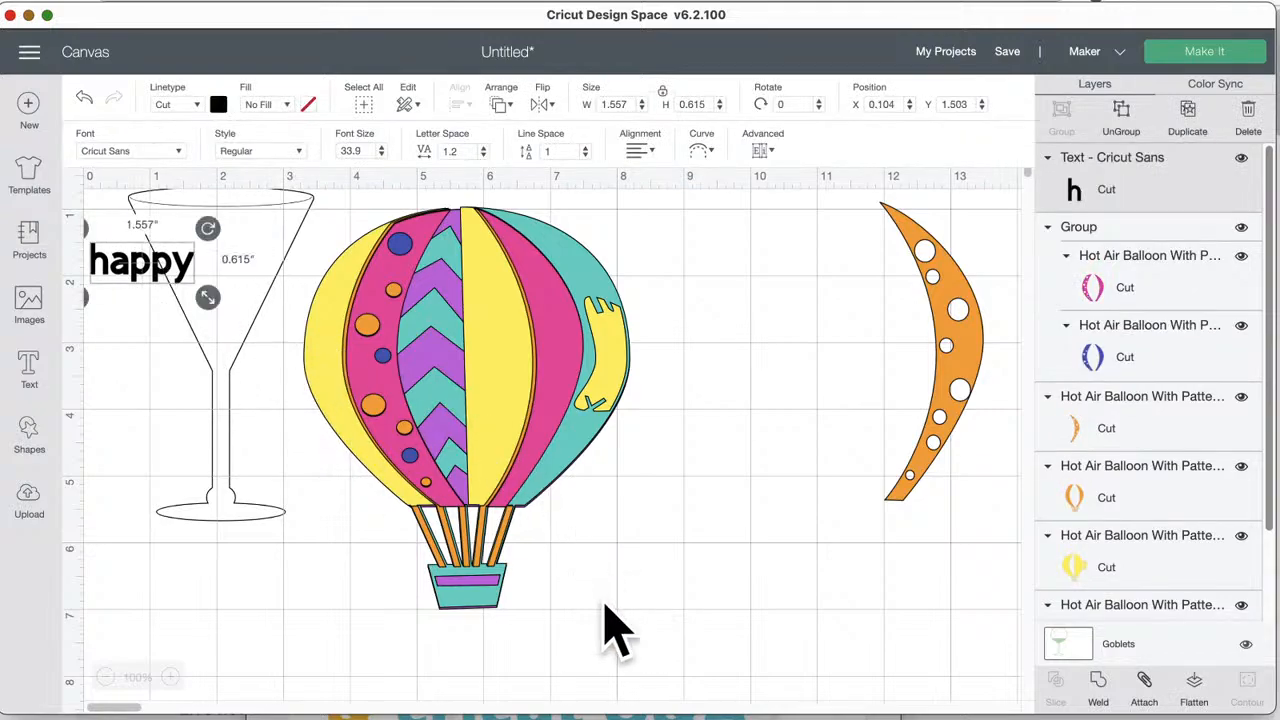
- Try moving the teal layer by itself and attaching the stacked balloon layers, undoing each change
left_click_drag(612, 628, 492, 603)
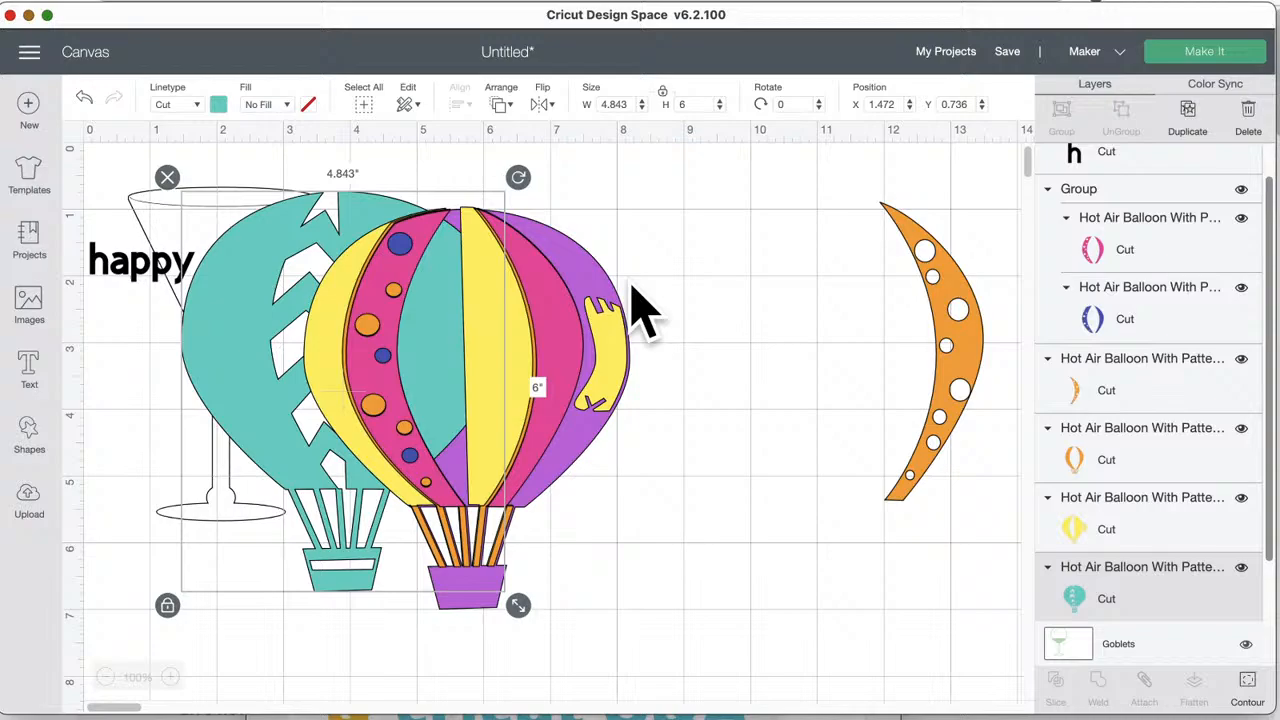
left_click(84, 99)
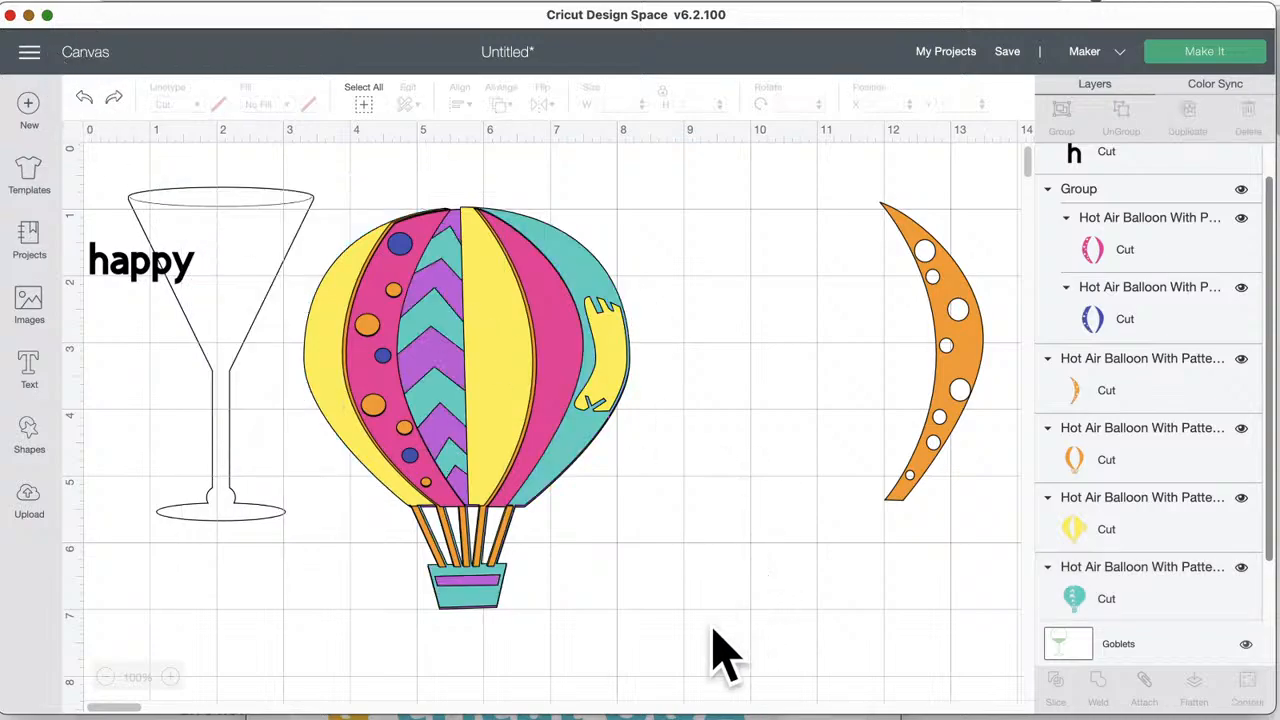
left_click_drag(701, 633, 352, 203)
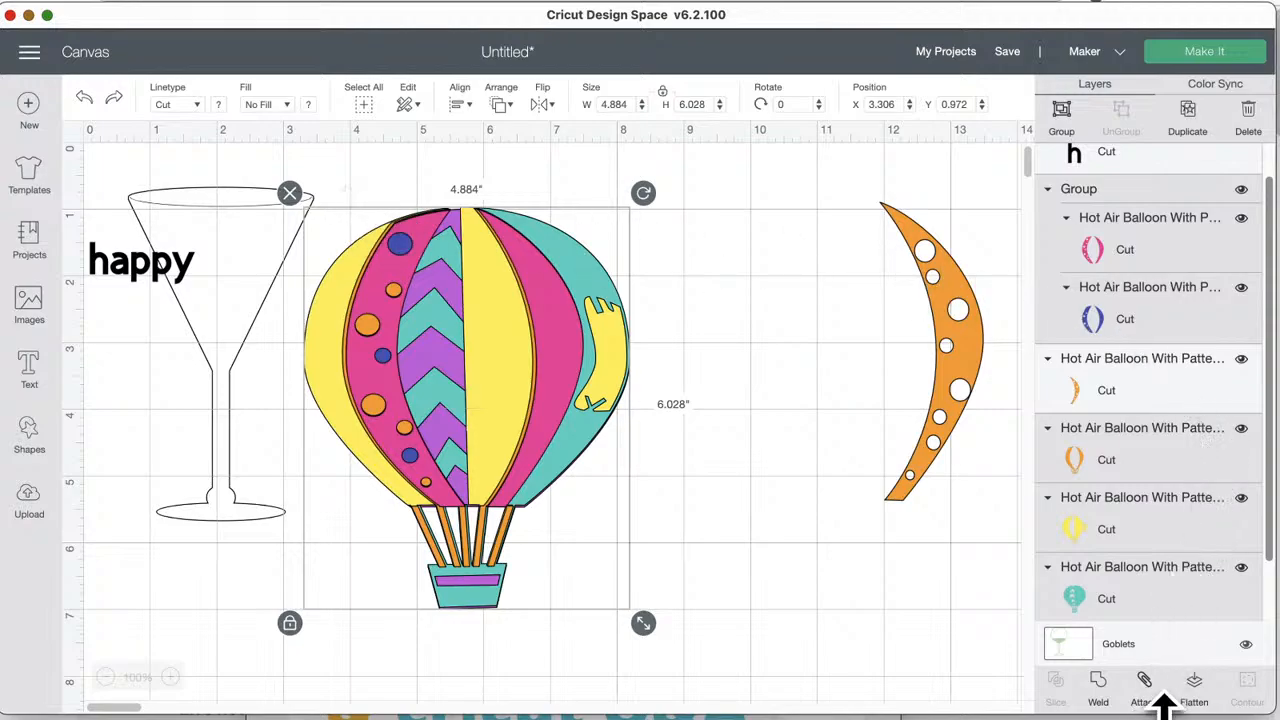
left_click(1146, 684)
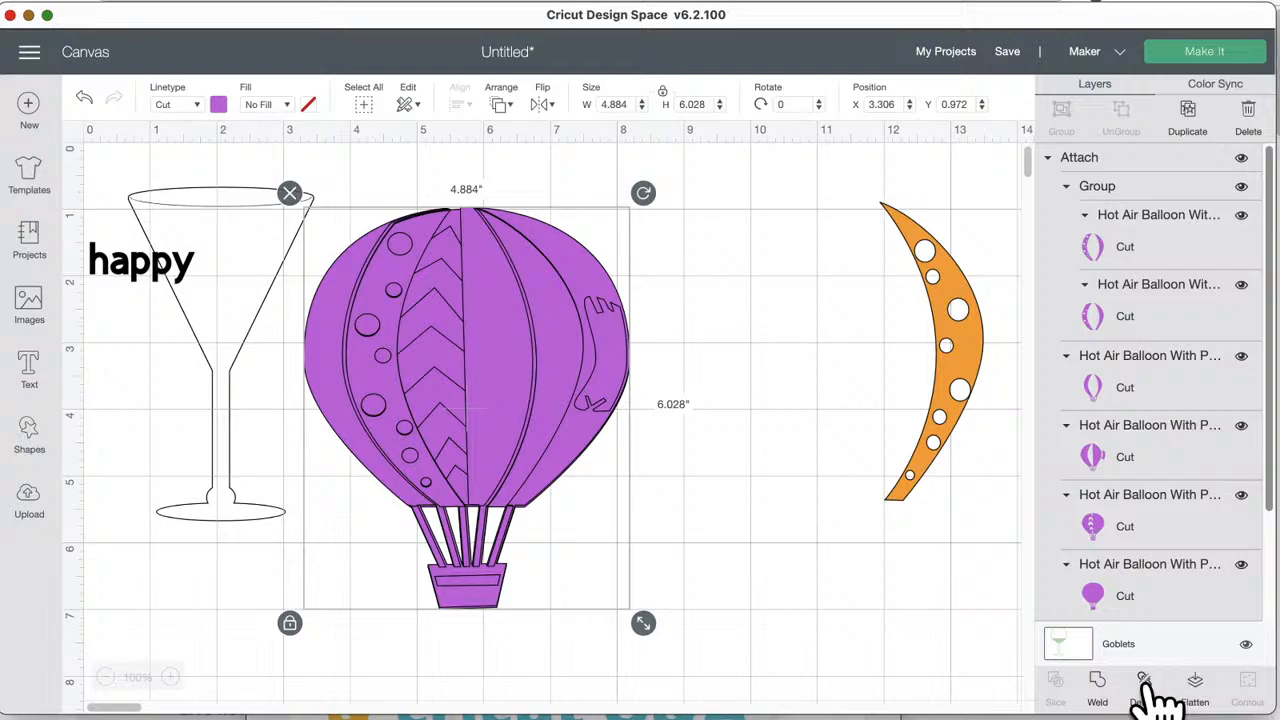
left_click(84, 97)
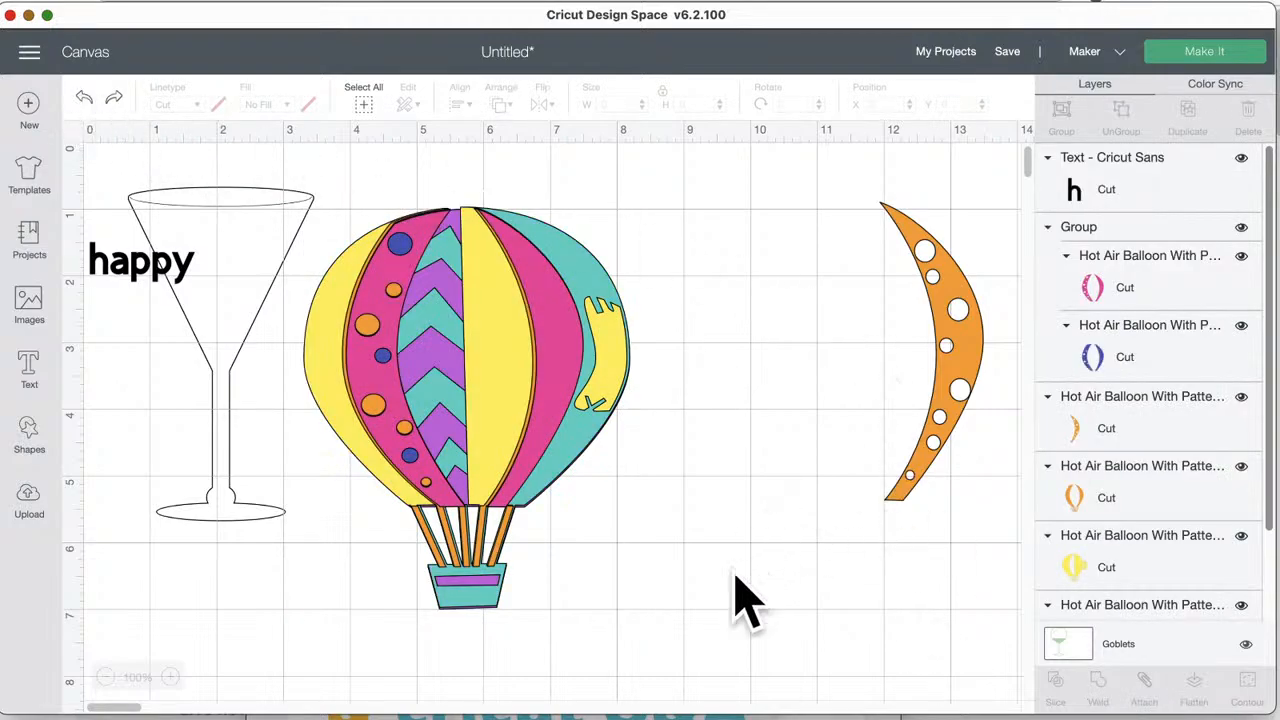
left_click_drag(636, 609, 449, 571)
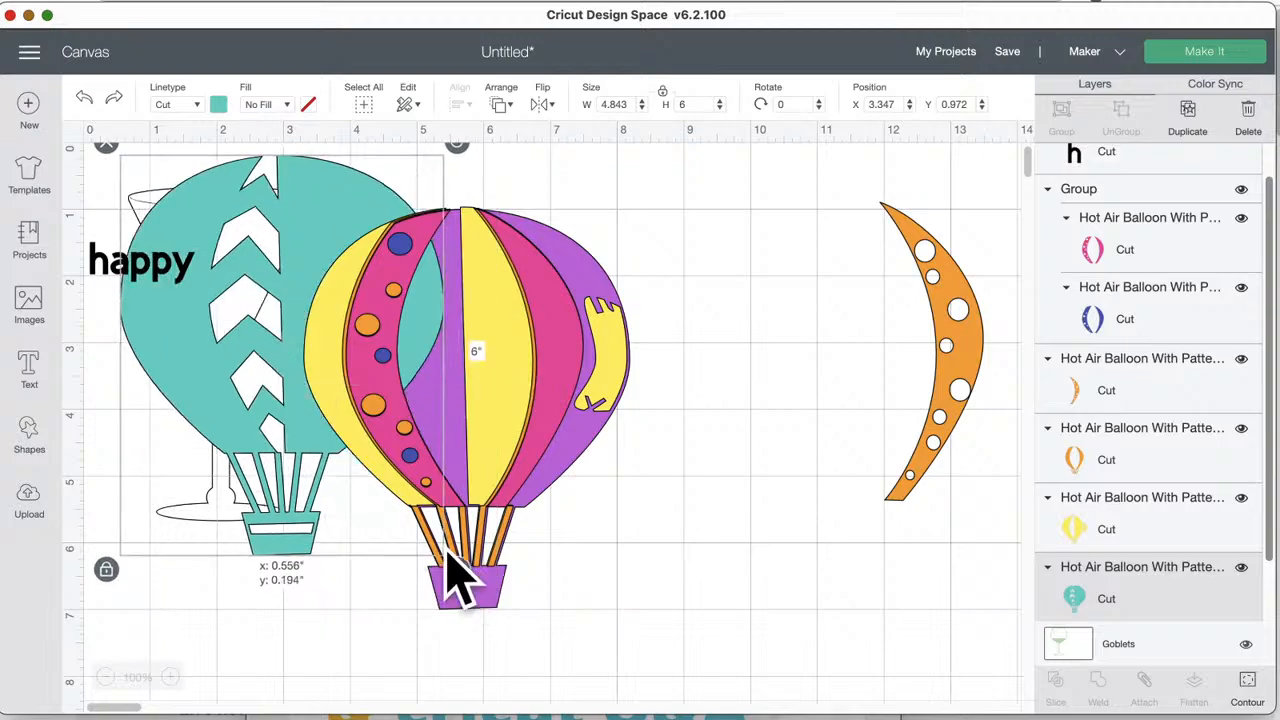
left_click(84, 100)
- Select all the stacked balloon layers without the crescent and flatten them into one print-and-cut image
left_click_drag(590, 620, 354, 171)
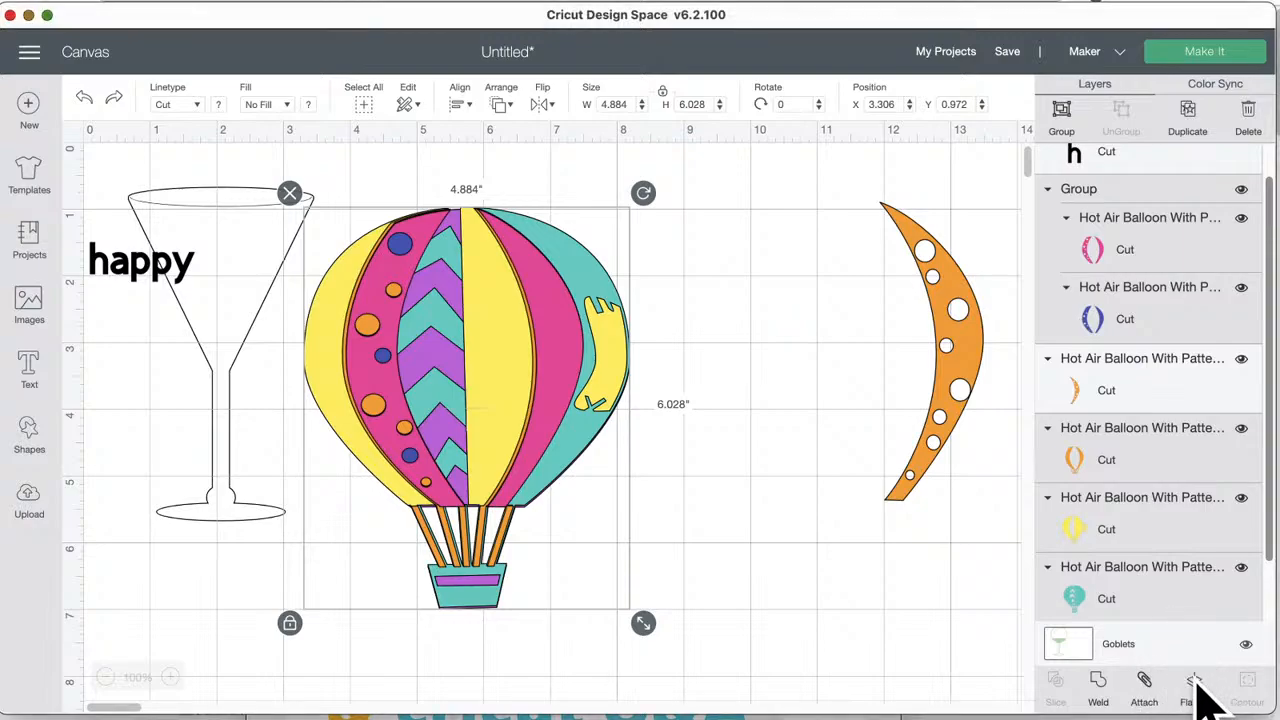
left_click(1194, 685)
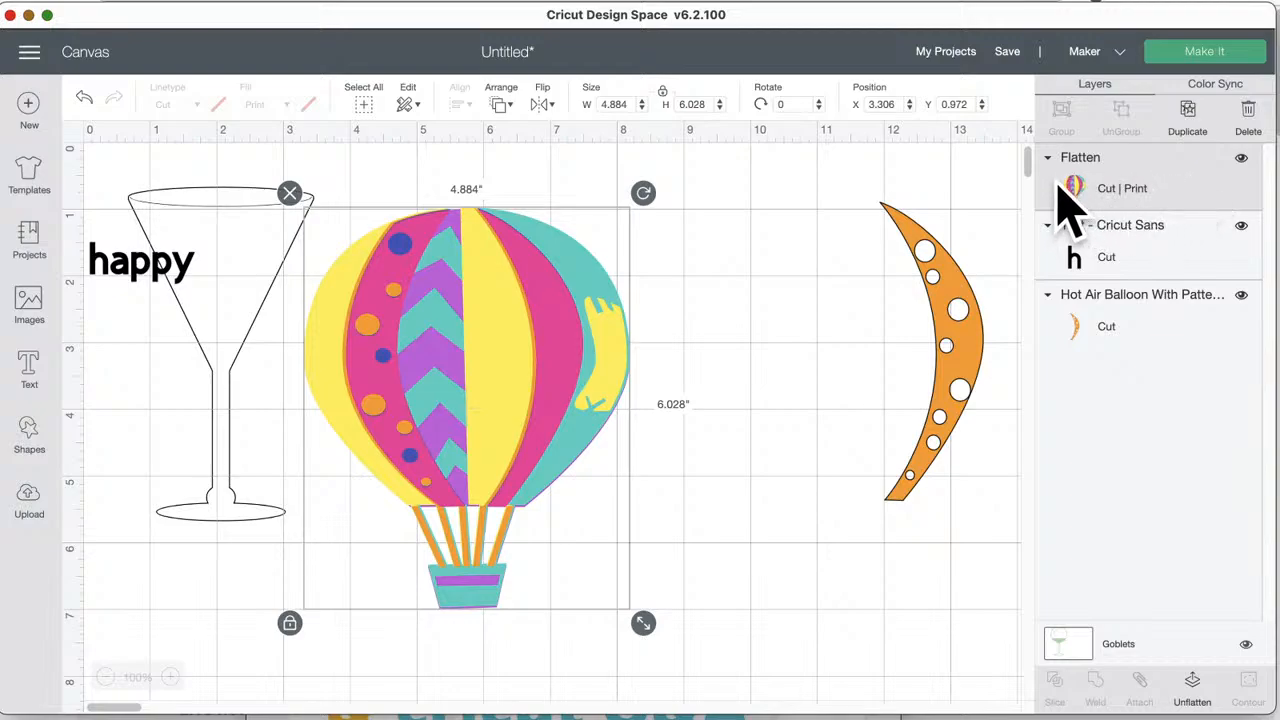
- Move the orange crescent to about X 12.0, Y 0.98 and the flattened balloon to about X 4.31, Y 0.74
left_click(971, 329)
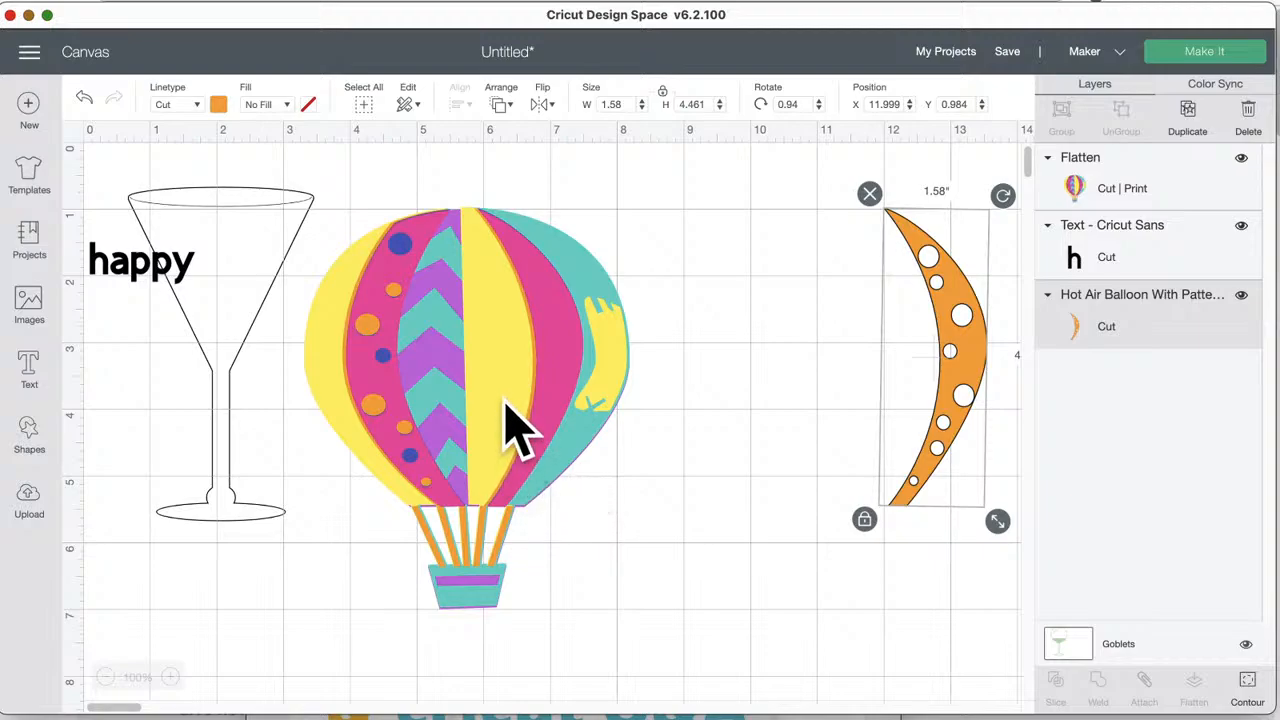
left_click_drag(506, 413, 585, 424)
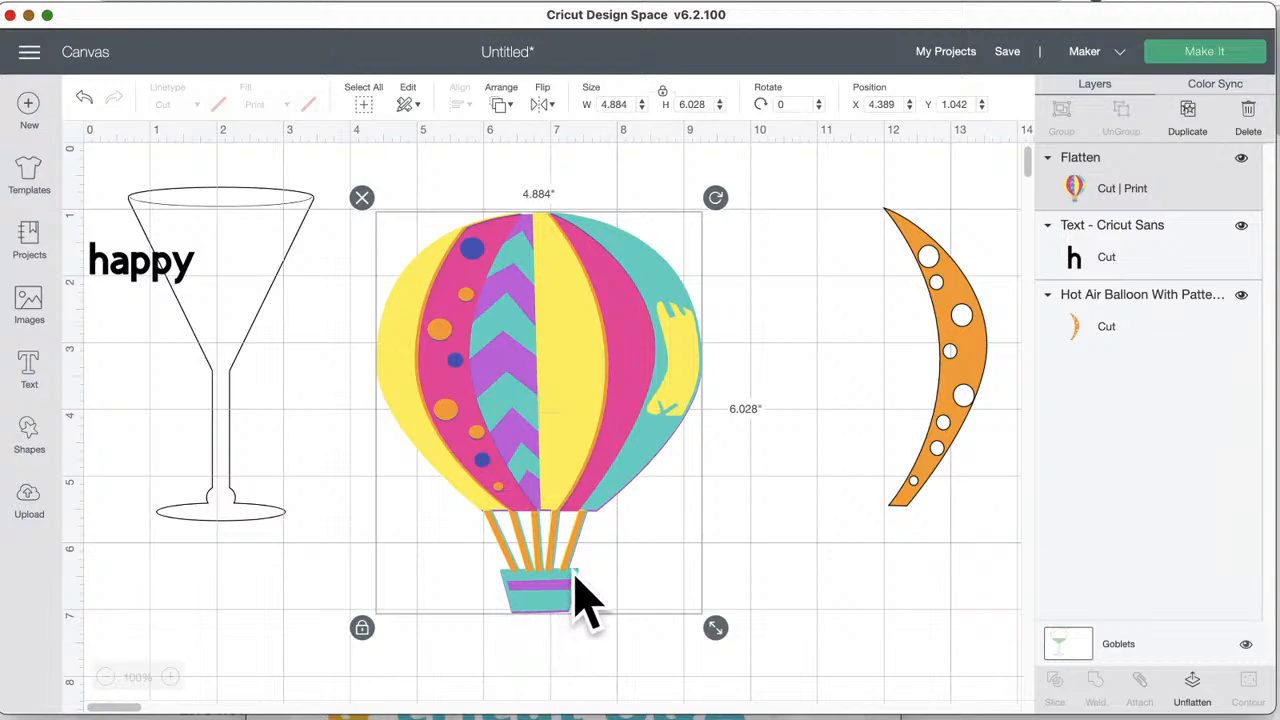
mouse_move(546, 414)
left_mouse_down()
mouse_move(512, 434)
mouse_move(540, 394)
left_mouse_up()
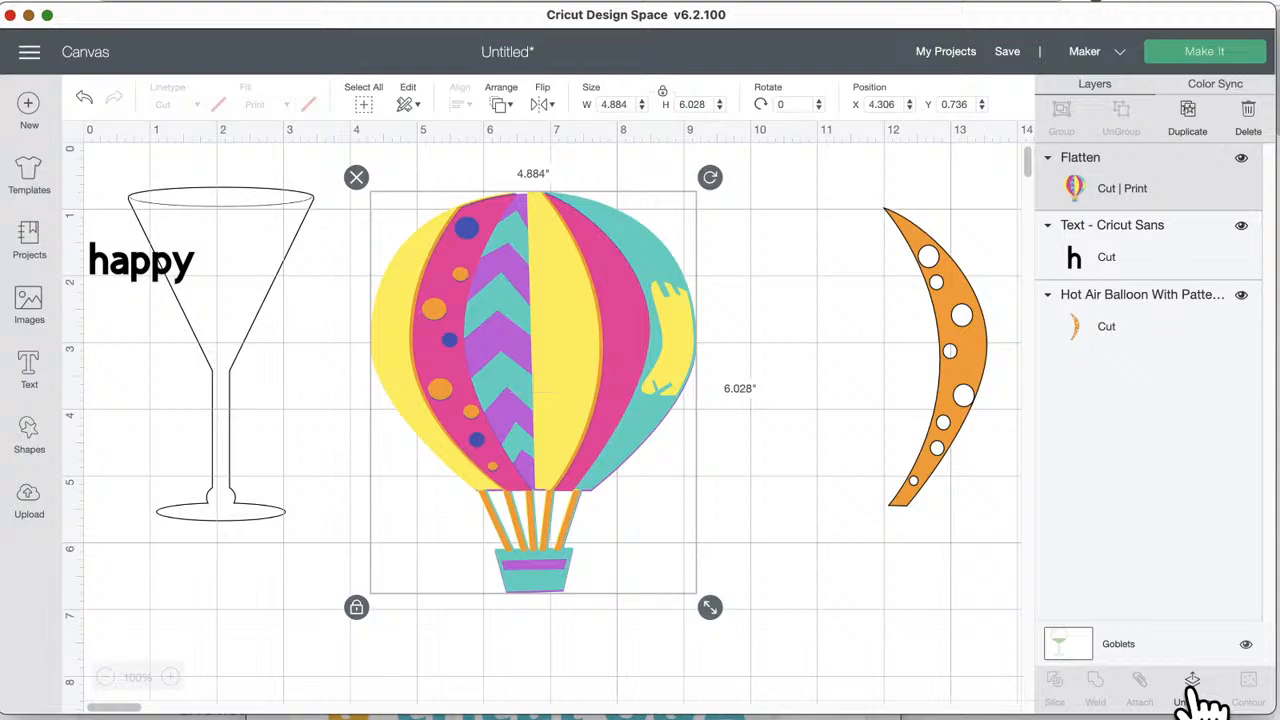
- Undo the recent moves of the crescent and balloon and the flattening of the balloon layers
left_click(84, 97)
left_click(84, 97)
left_click(84, 97)
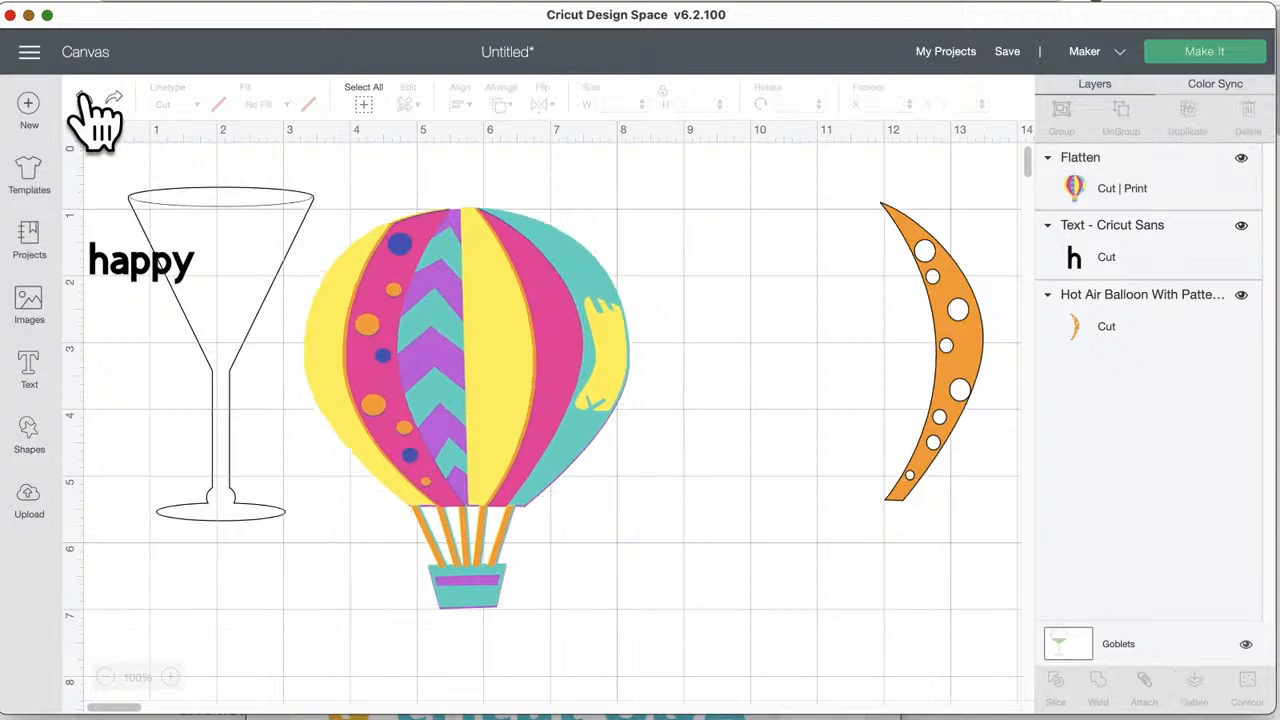
left_click(84, 97)
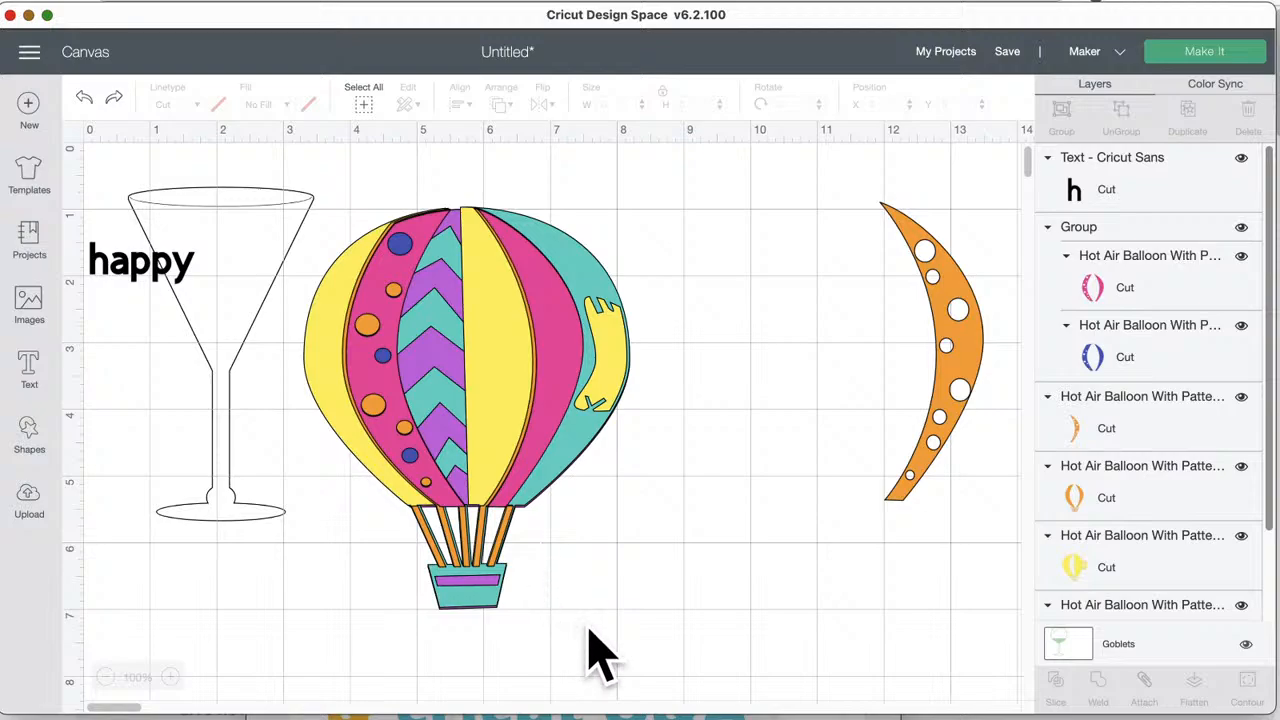
- Try welding all the stacked balloon layers without the crescent, and undo the weld
left_click_drag(635, 647, 323, 202)
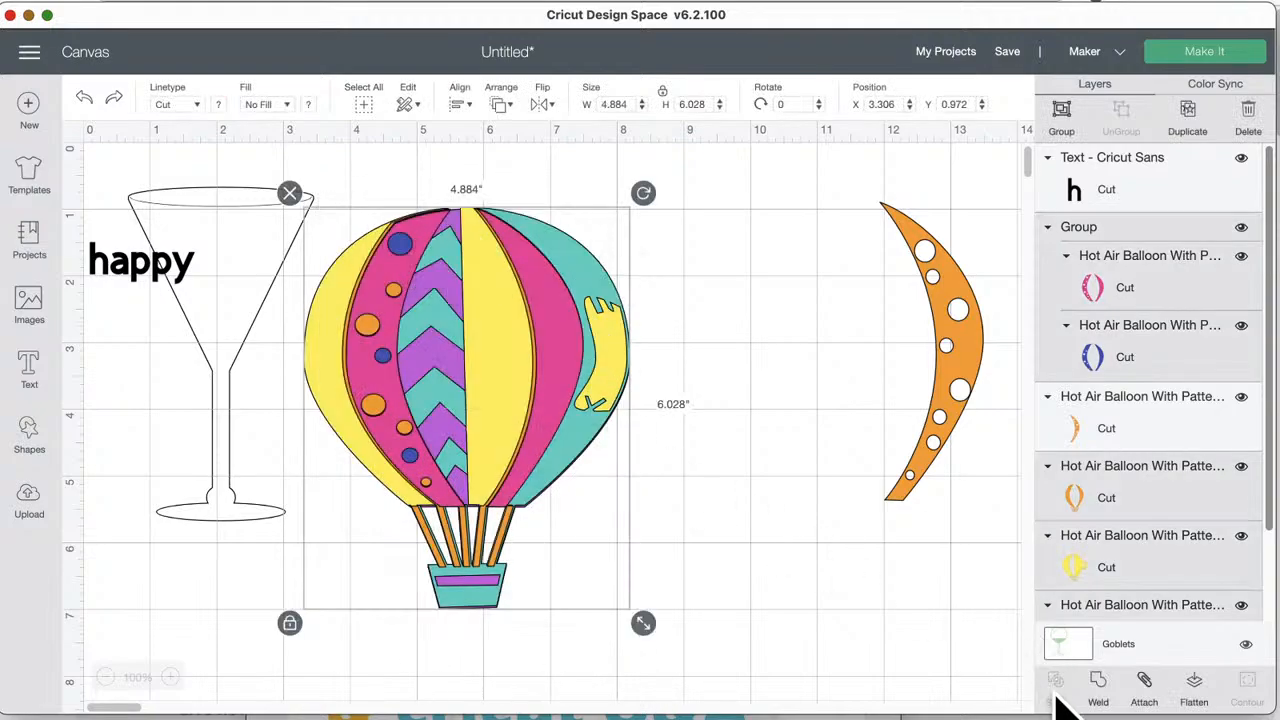
left_click(1100, 680)
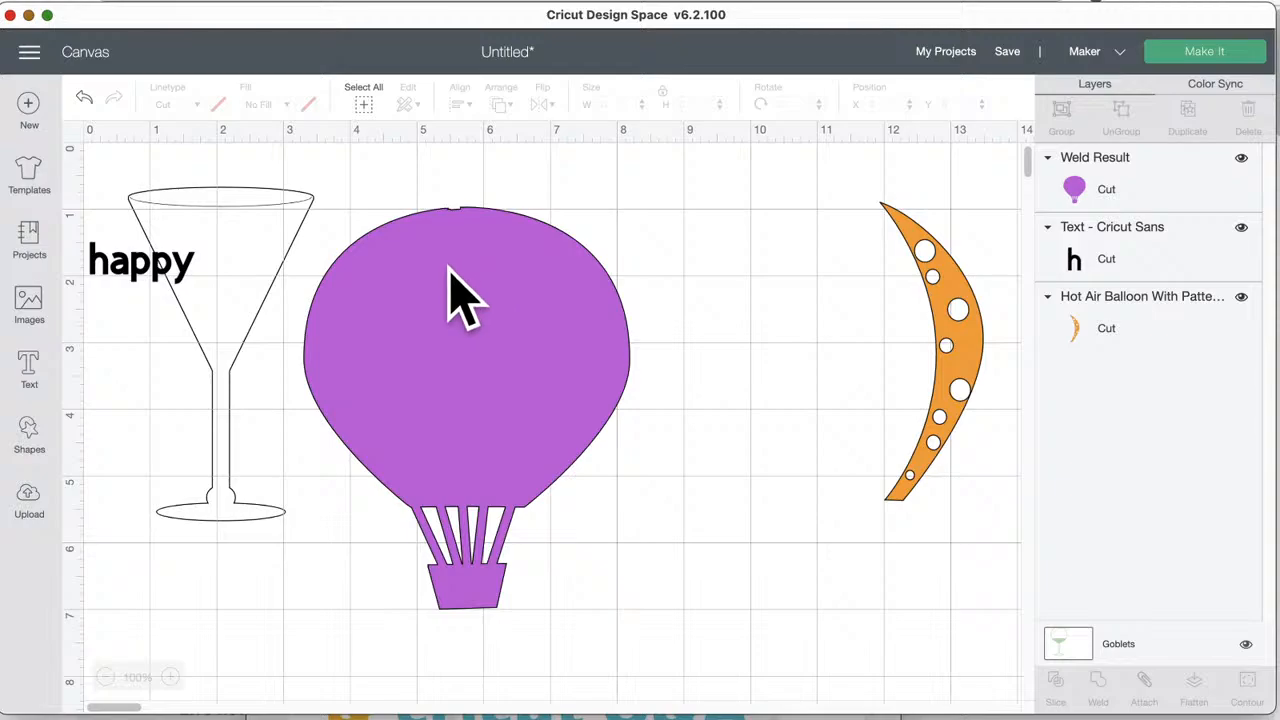
left_click(84, 98)
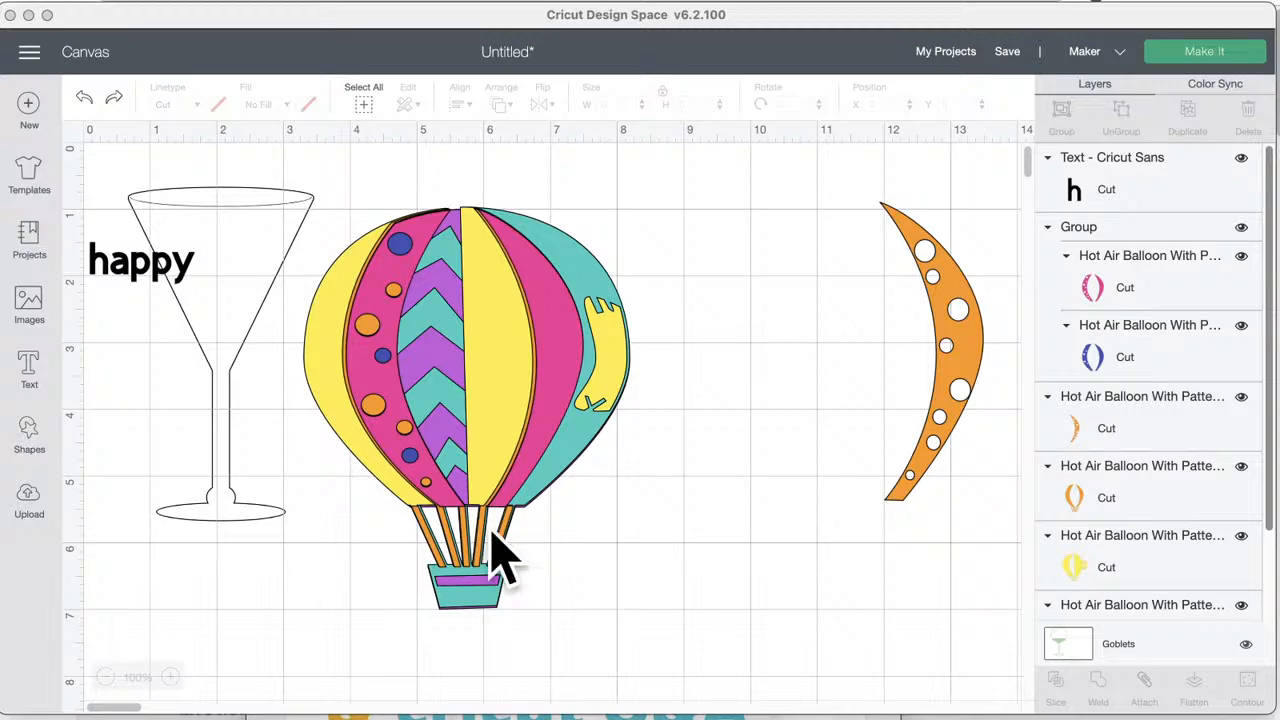
- Move the orange crescent to about X 10.08, Y 1.33 and use Color Sync to match it to black, followed by purple
left_click_drag(970, 364, 813, 393)
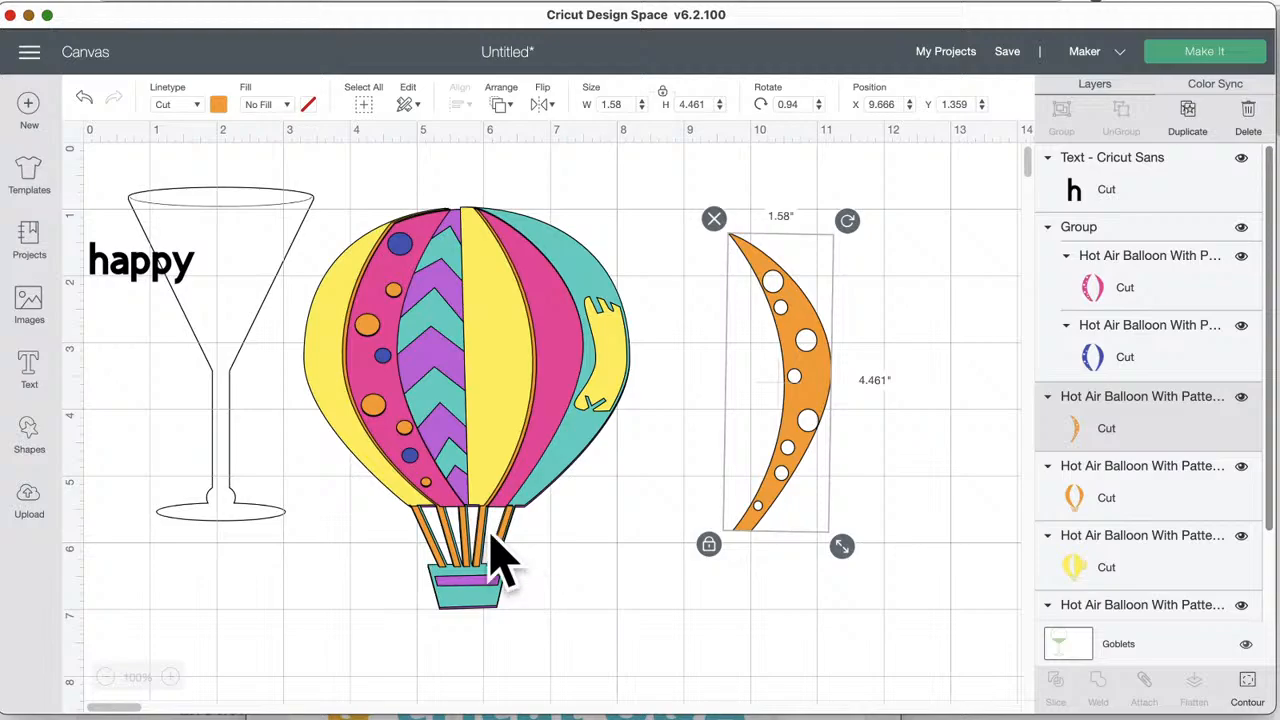
left_click_drag(798, 388, 840, 399)
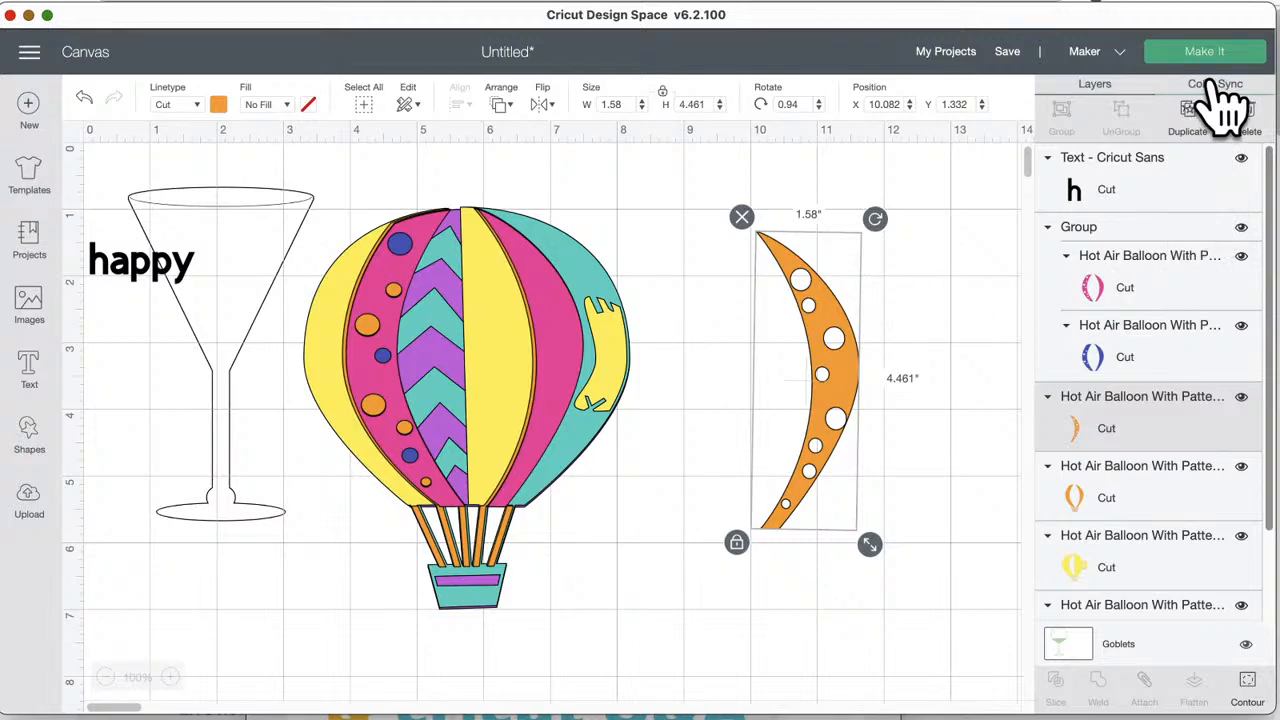
left_click(1213, 87)
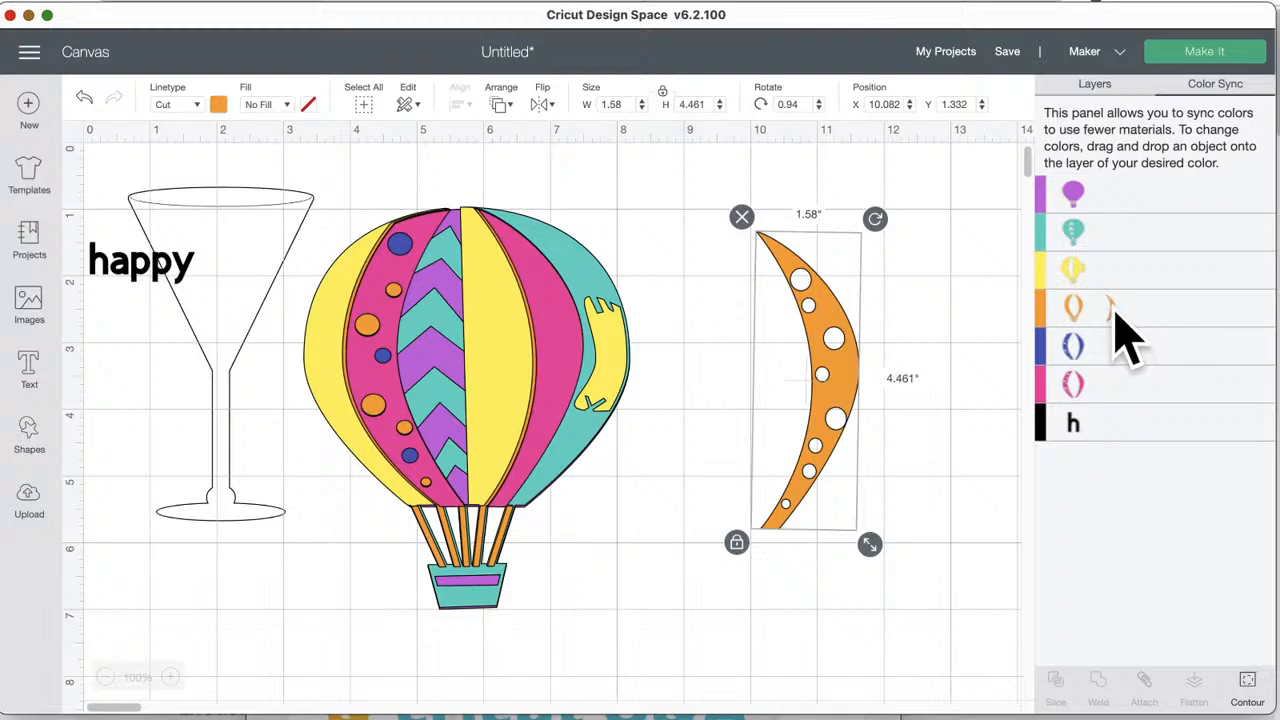
left_click_drag(1125, 340, 1118, 432)
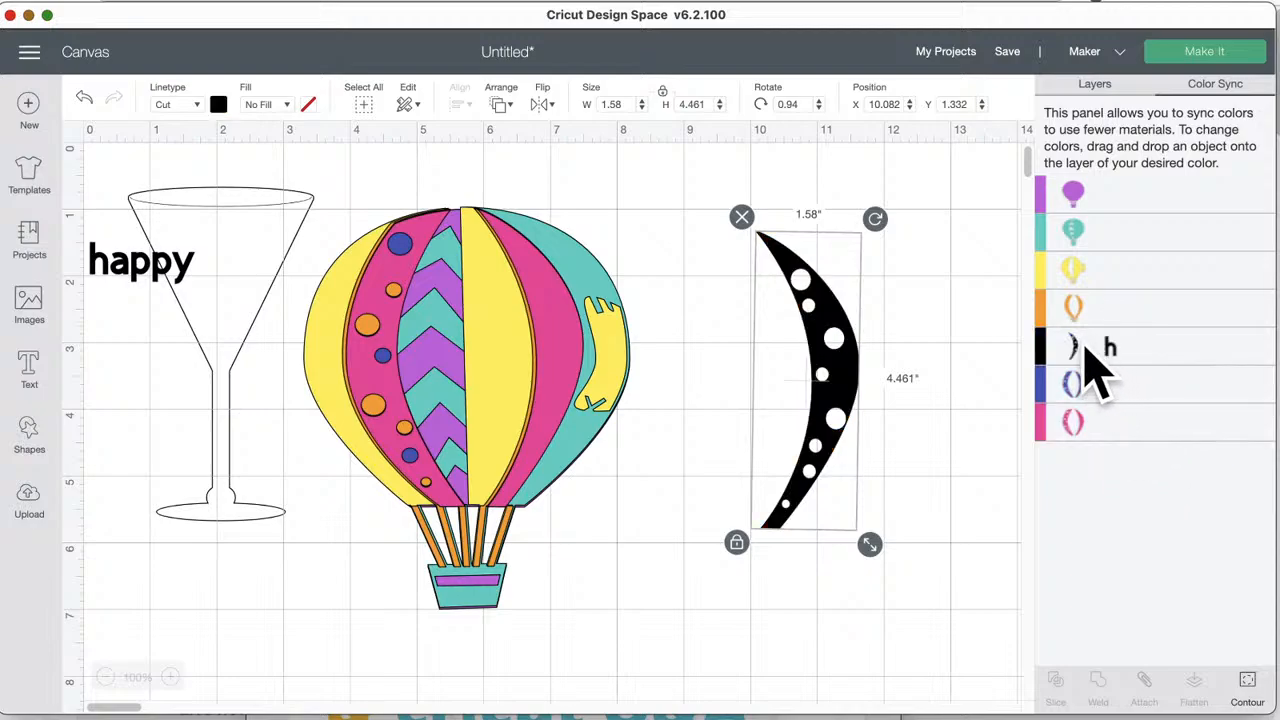
left_click_drag(1077, 346, 1135, 200)
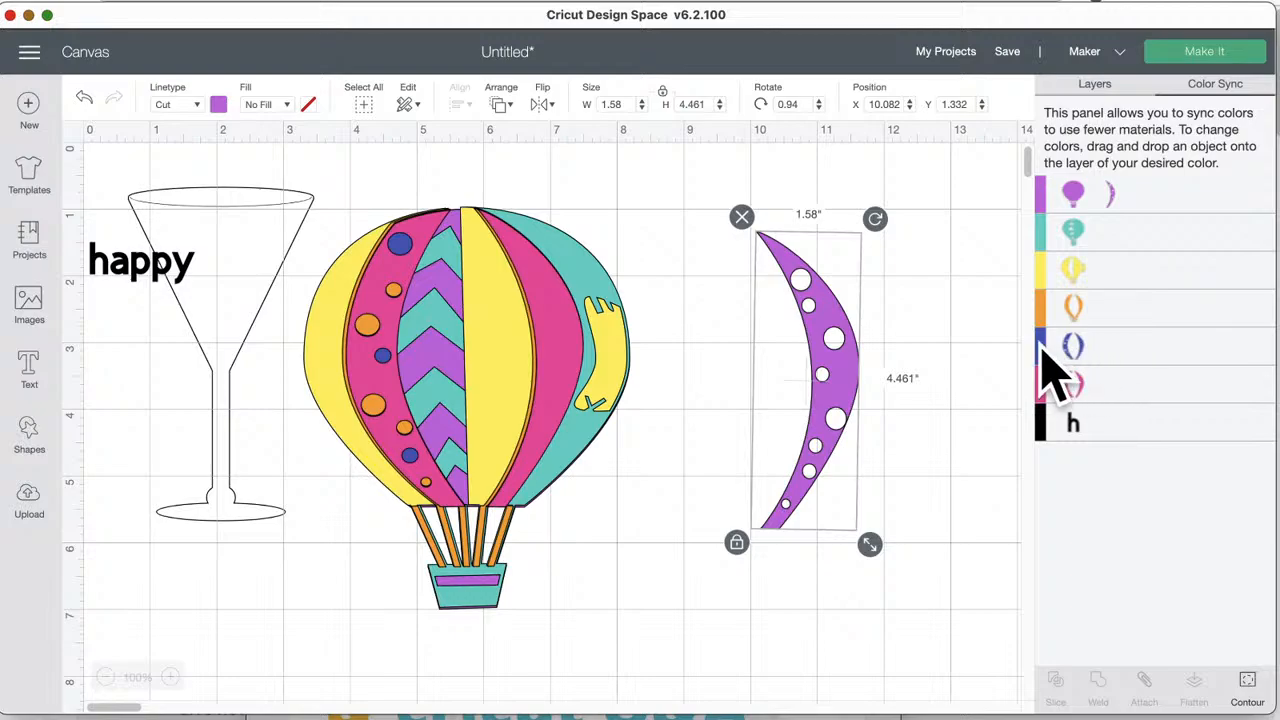
- Use Color Sync to merge the blue layer into orange, the orange and yellow layers into pink, and all pink layers into teal
left_click_drag(1074, 341, 1042, 310)
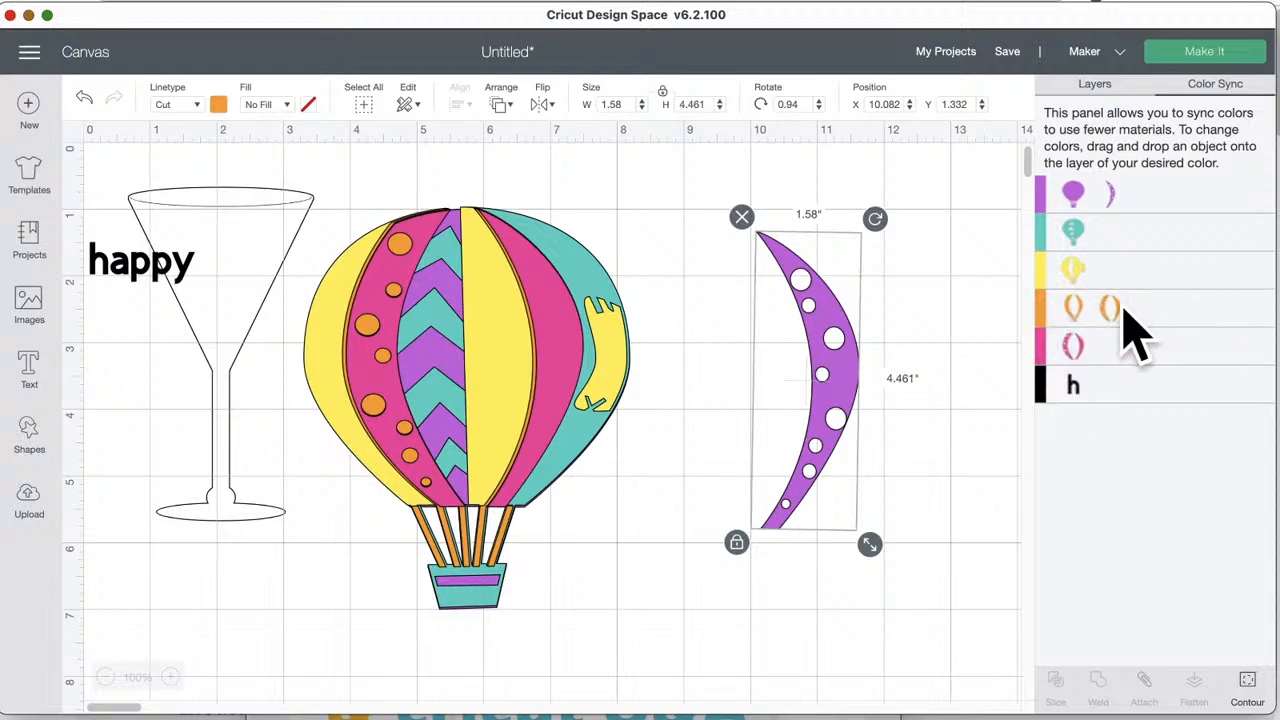
mouse_move(1121, 300)
left_mouse_down()
mouse_move(1114, 349)
mouse_move(1120, 309)
mouse_move(1062, 318)
mouse_move(1040, 343)
mouse_move(1097, 272)
mouse_move(1141, 304)
left_mouse_up()
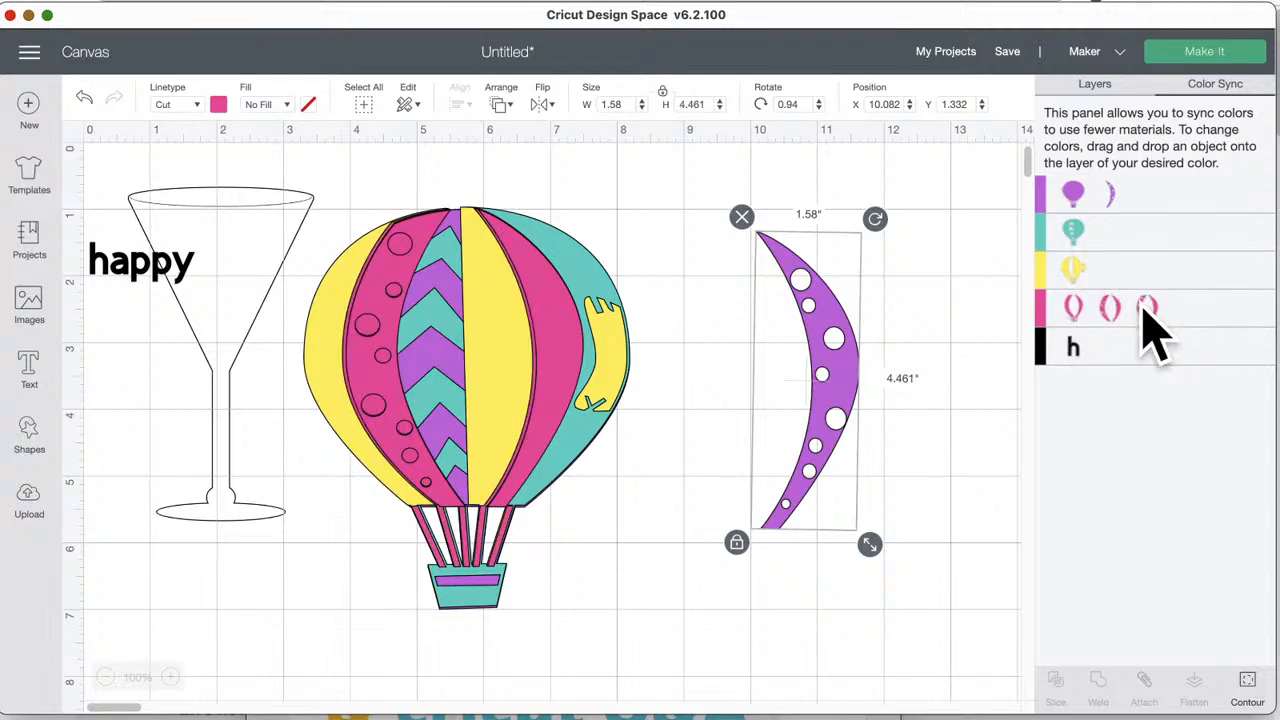
left_click_drag(1078, 270, 1107, 310)
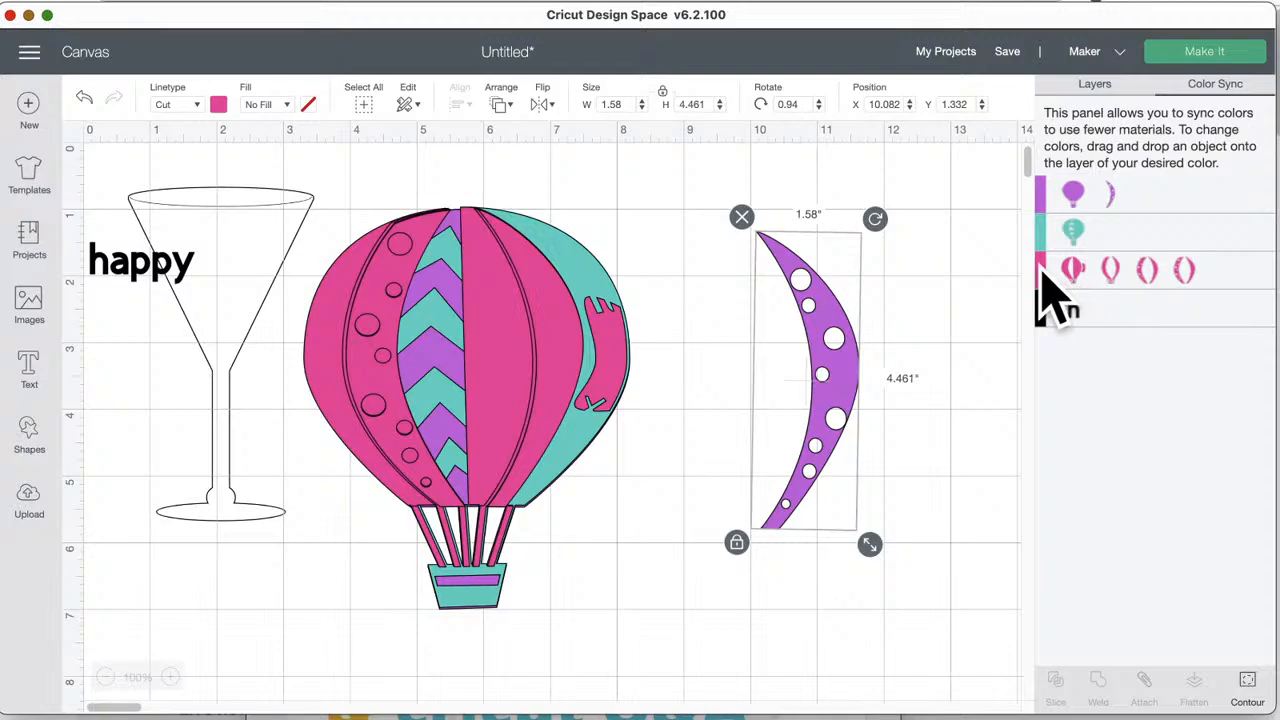
left_click_drag(1040, 278, 1043, 231)
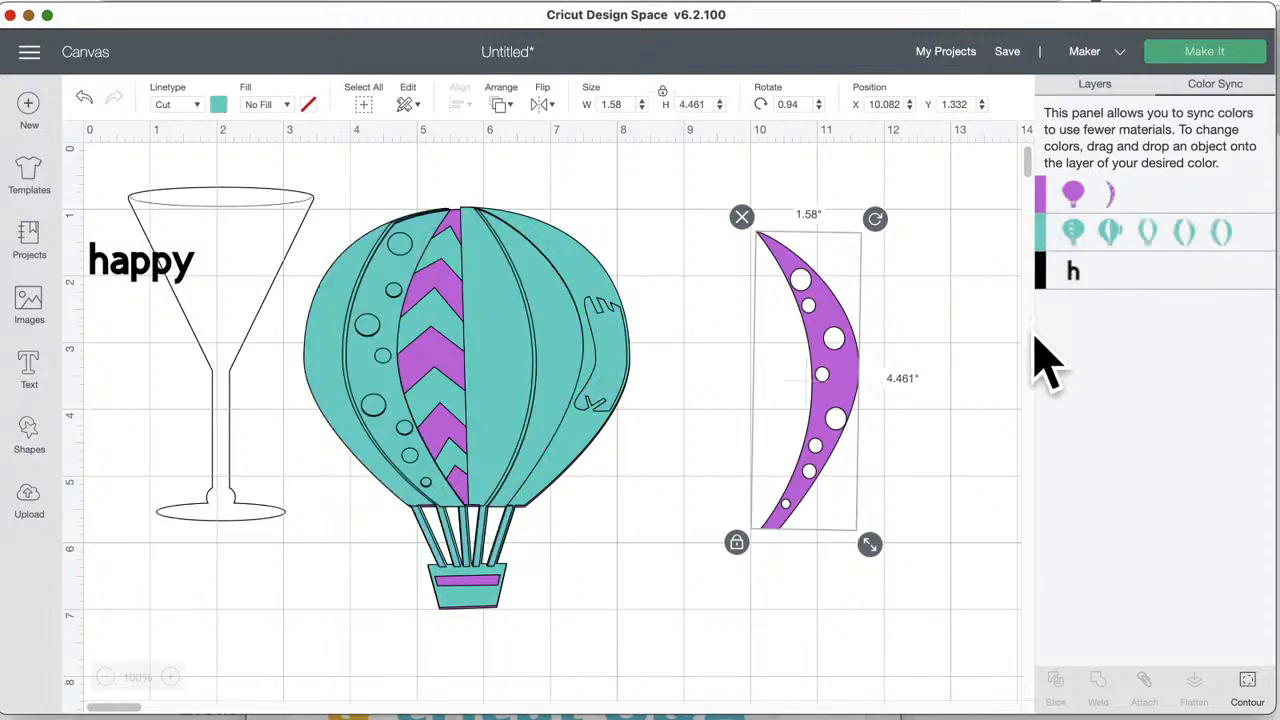
mouse_move(1055, 262)
left_mouse_down()
mouse_move(1043, 257)
mouse_move(1051, 276)
left_mouse_up()
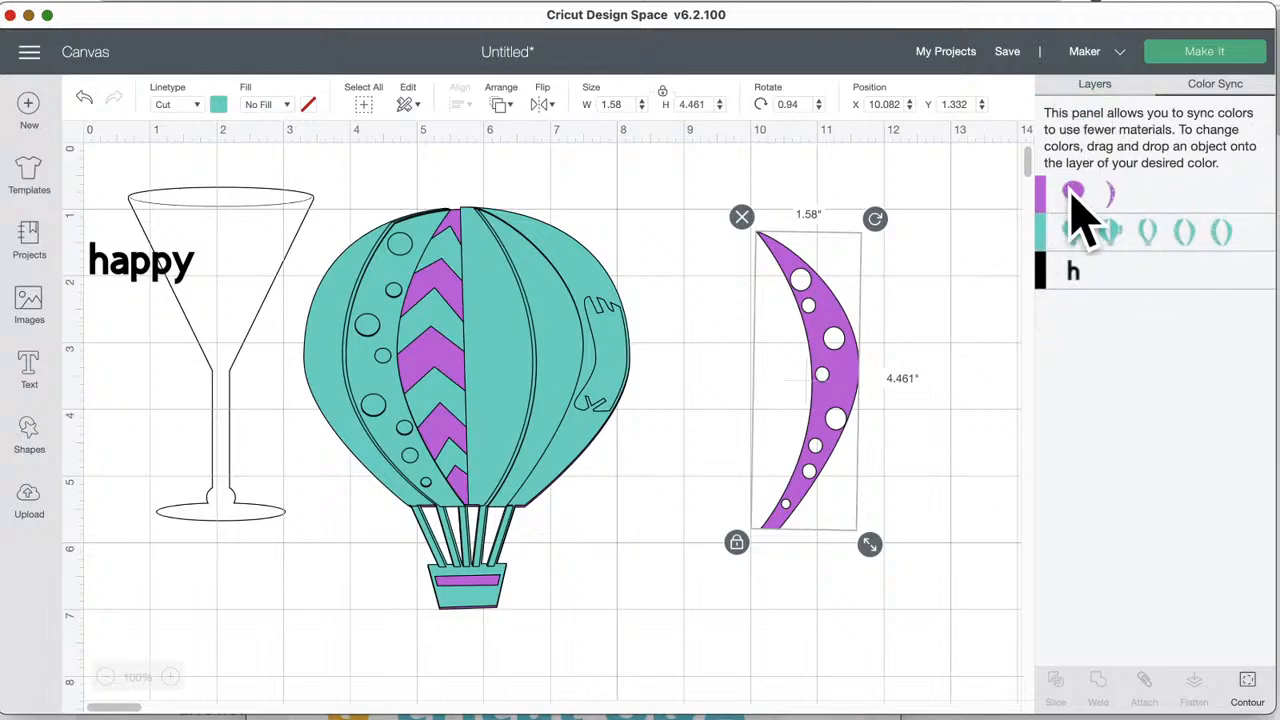
- Recolor the second layer inside the balloon's group yellow in the layer list
left_click(1084, 90)
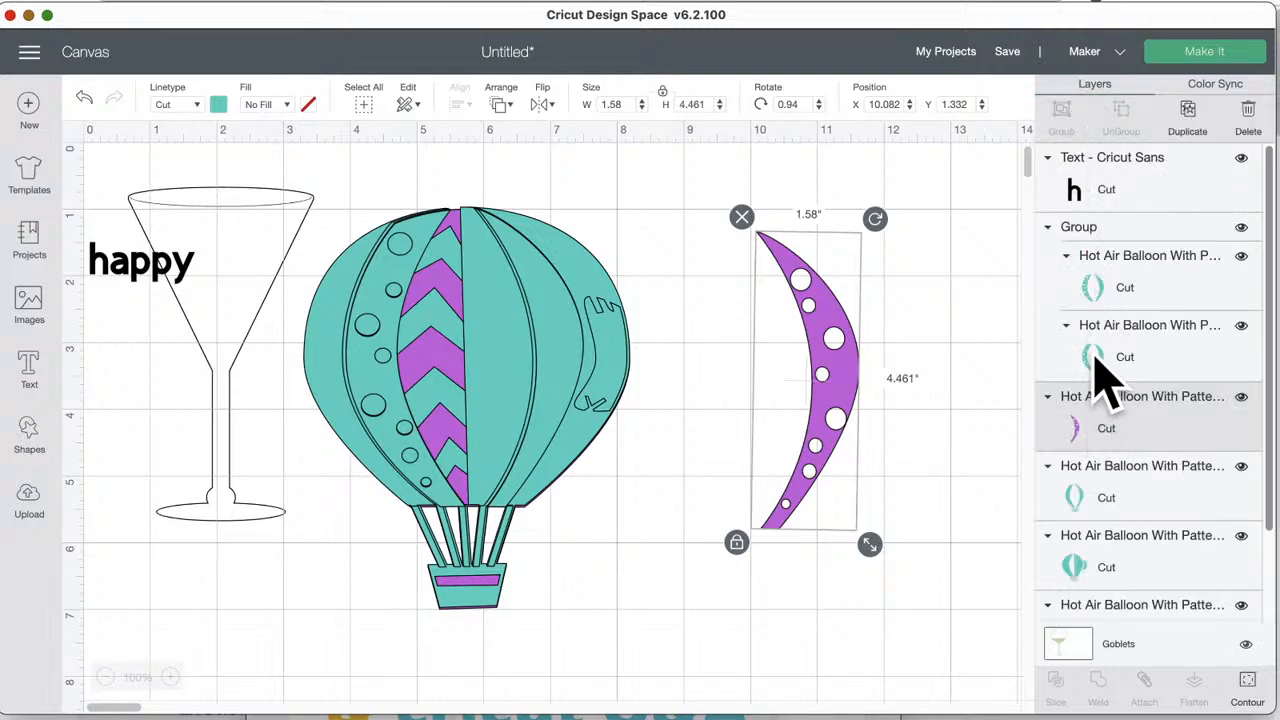
left_click(1096, 360)
left_click(219, 105)
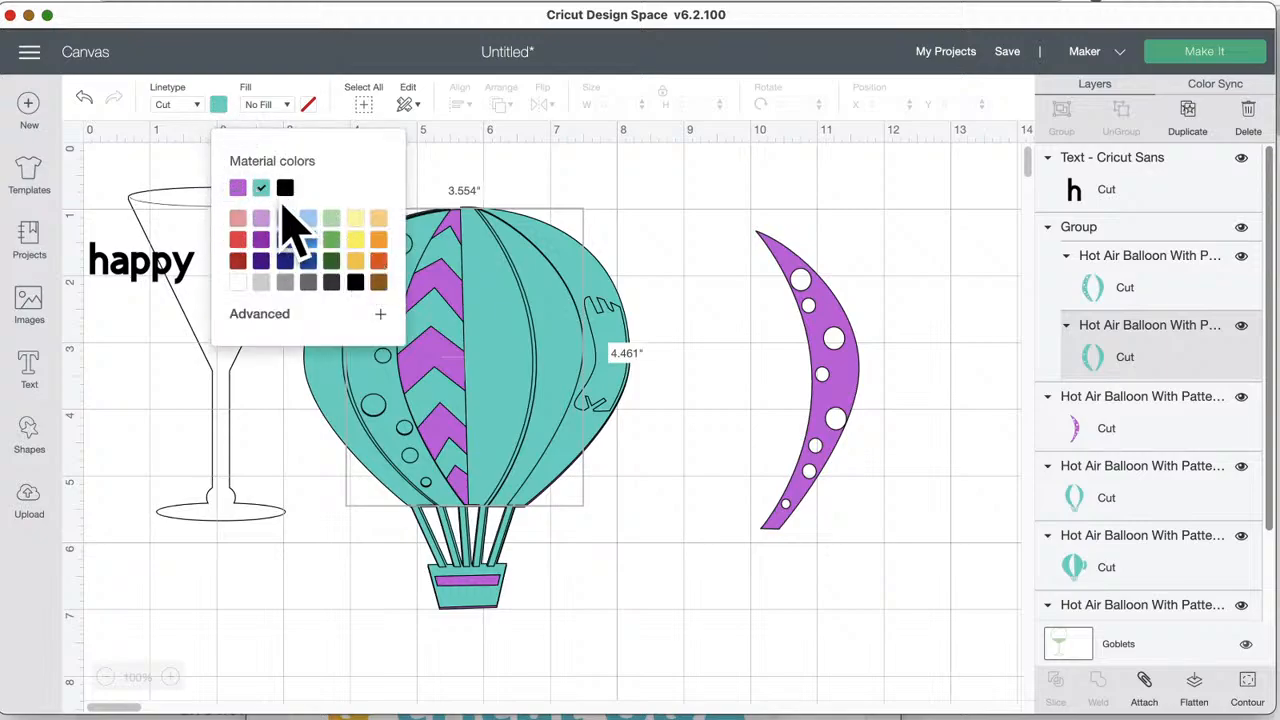
left_click(356, 240)
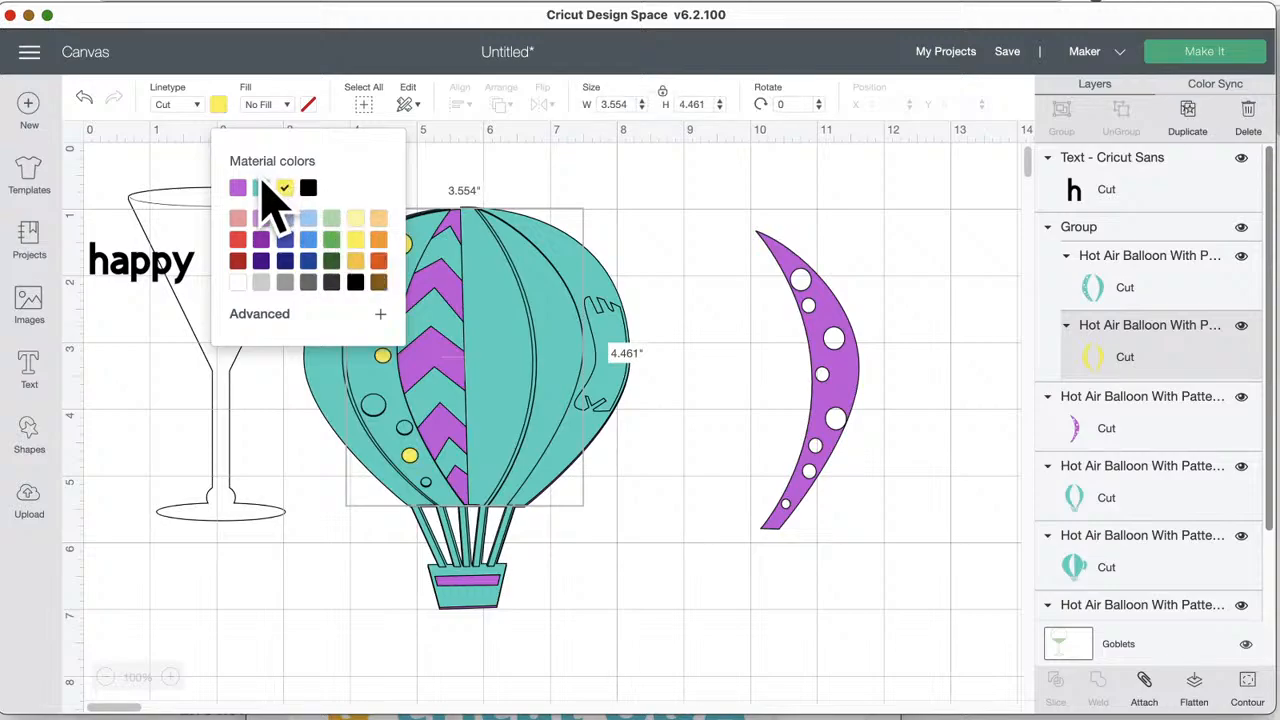
- Recolor the balloon's rope-and-seam layer and the wide side-panel layer below it orange
left_click(1080, 505)
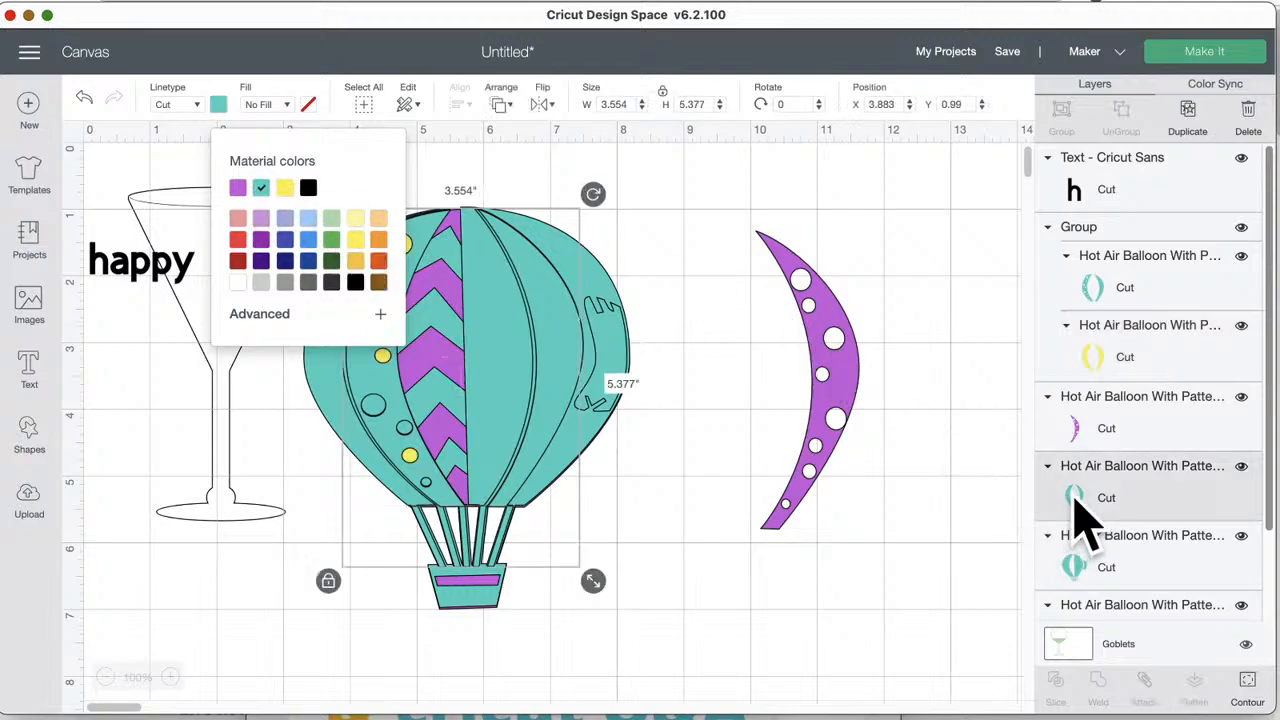
left_click(218, 105)
left_click(218, 105)
left_click(378, 242)
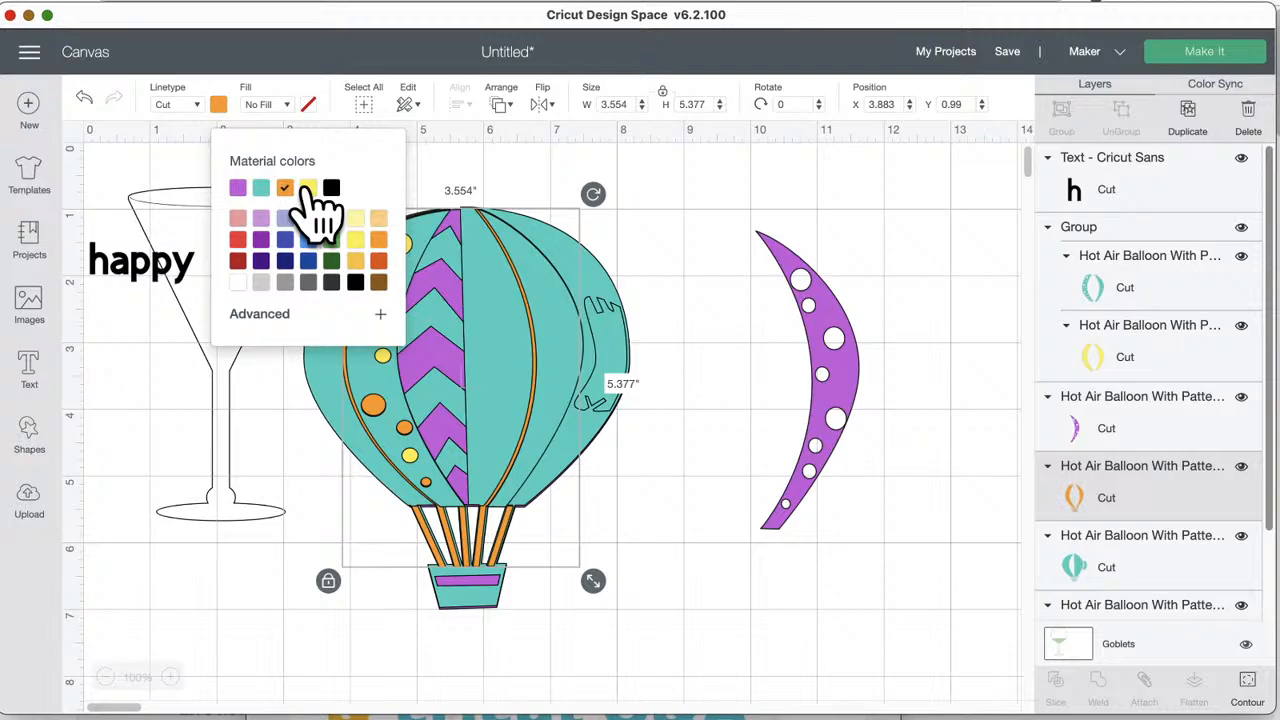
left_click(1075, 562)
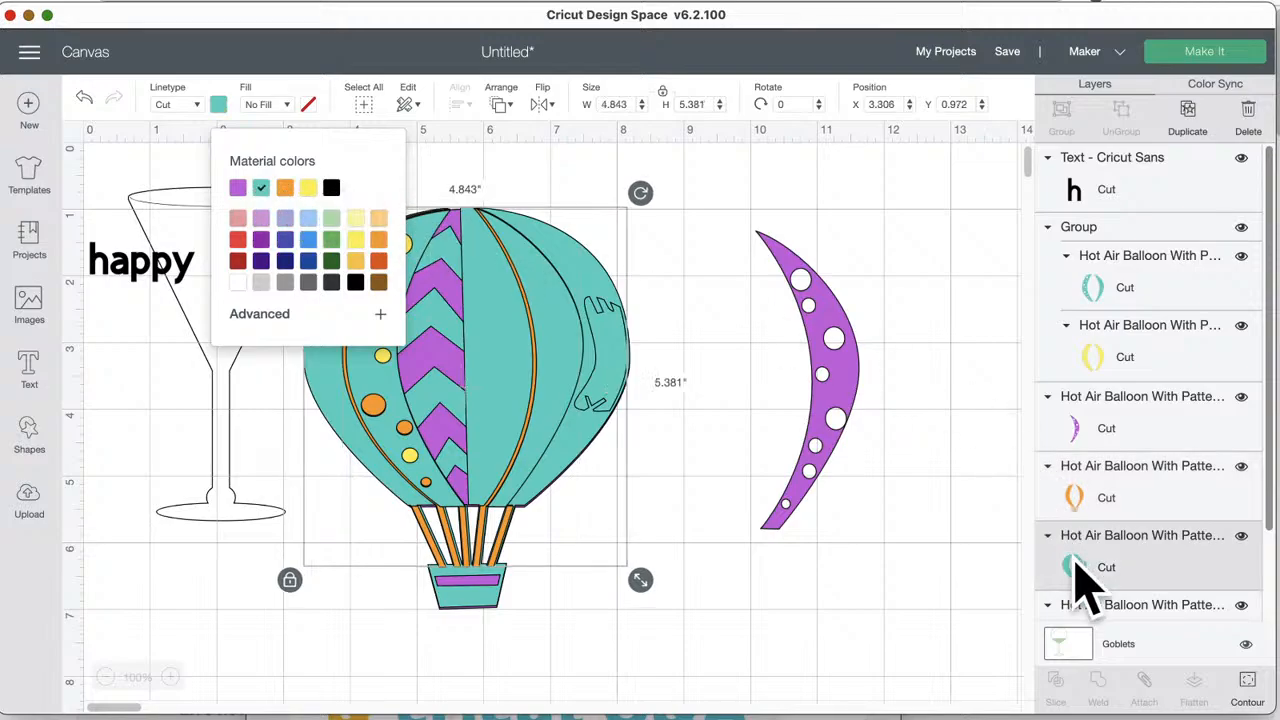
left_click(285, 188)
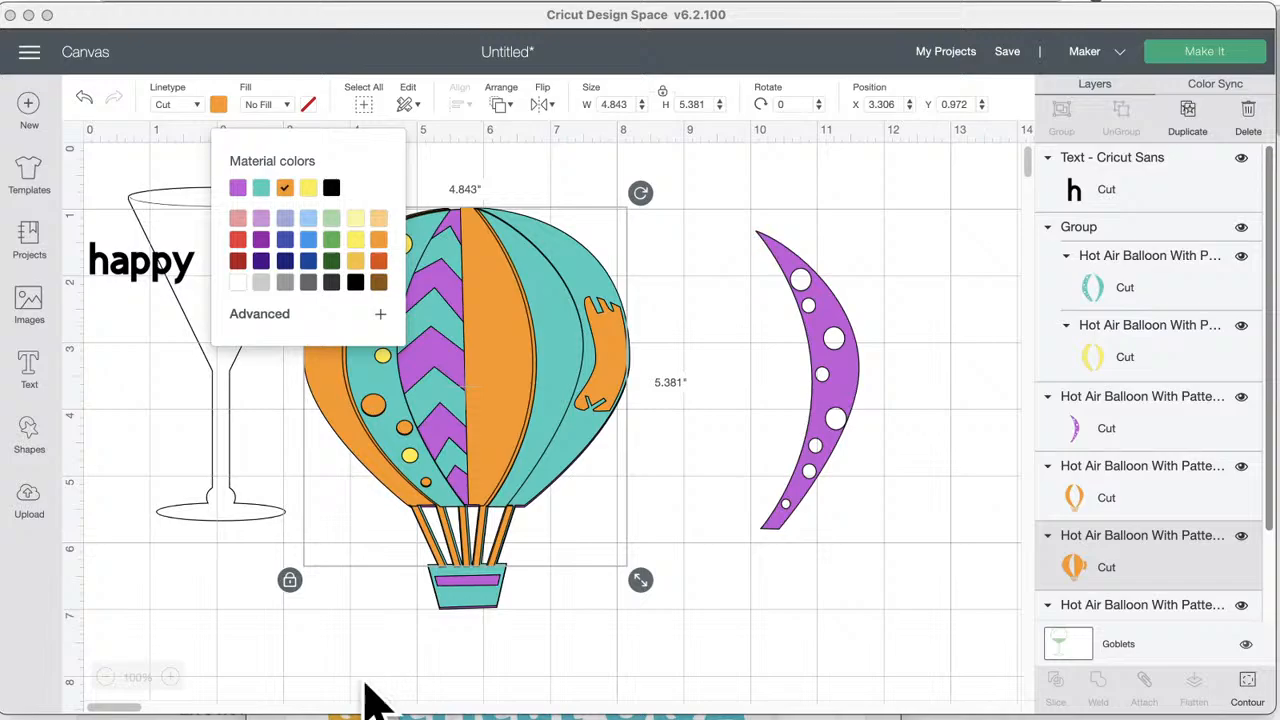
left_click(455, 490)
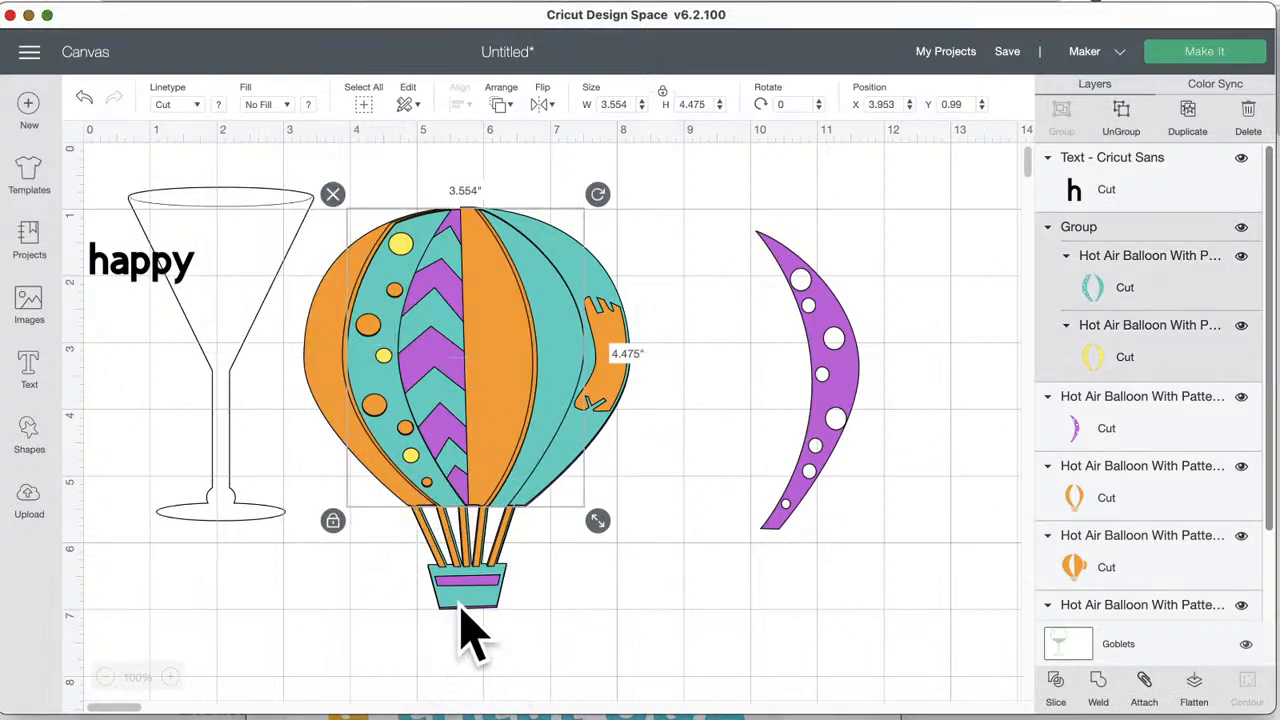
- Start a new blank project, replacing the current one without saving its changes
left_click(32, 110)
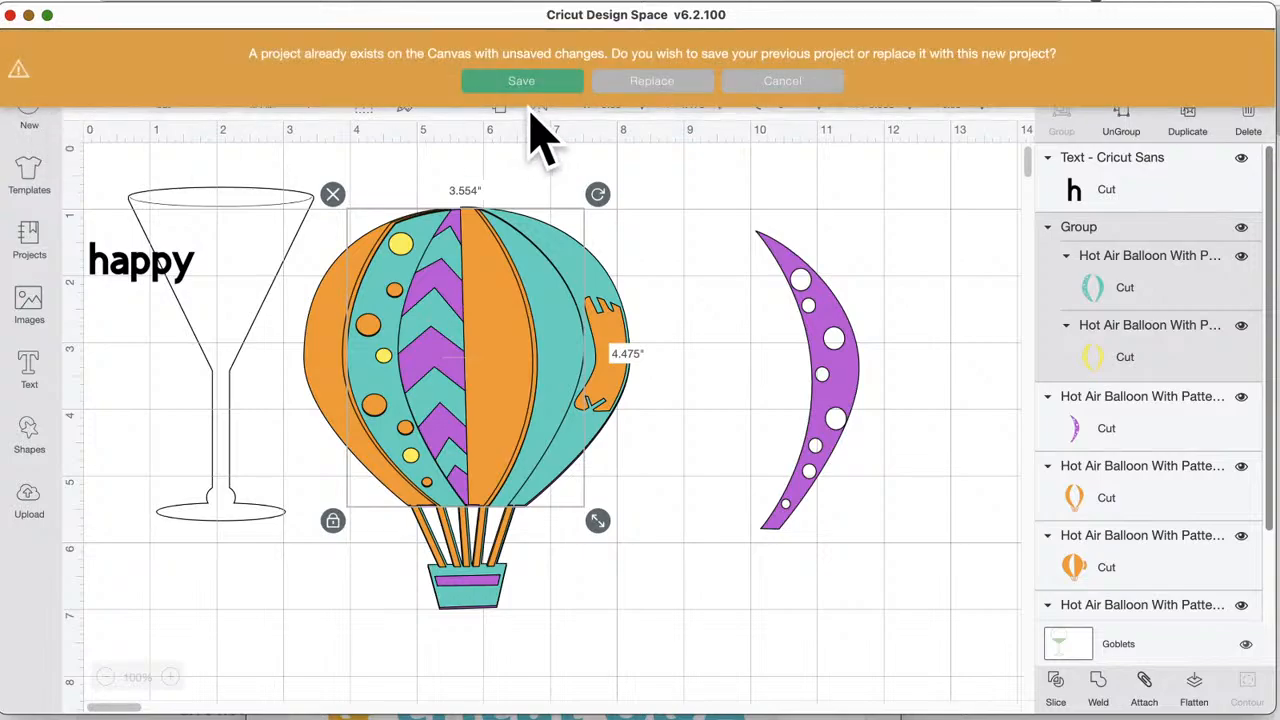
left_click(645, 86)
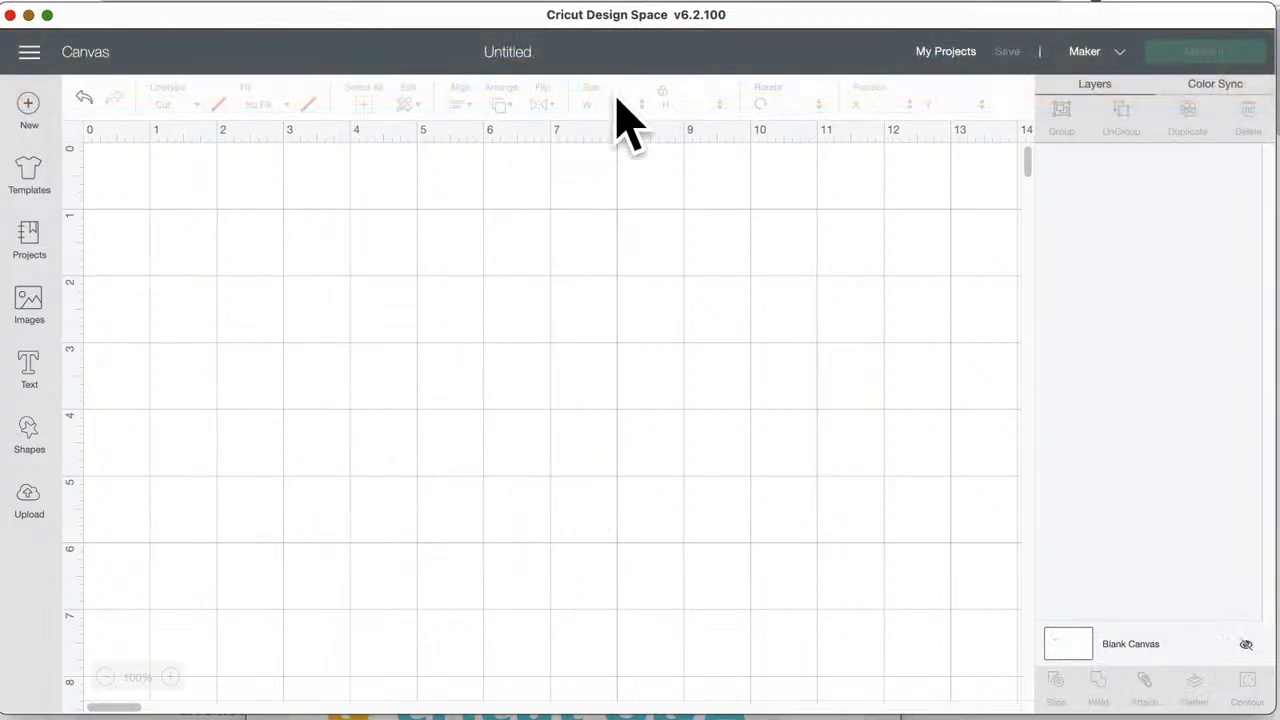
- Add the text "Grateful" and move it to about X 3.69, Y 2.79
left_click(30, 372)
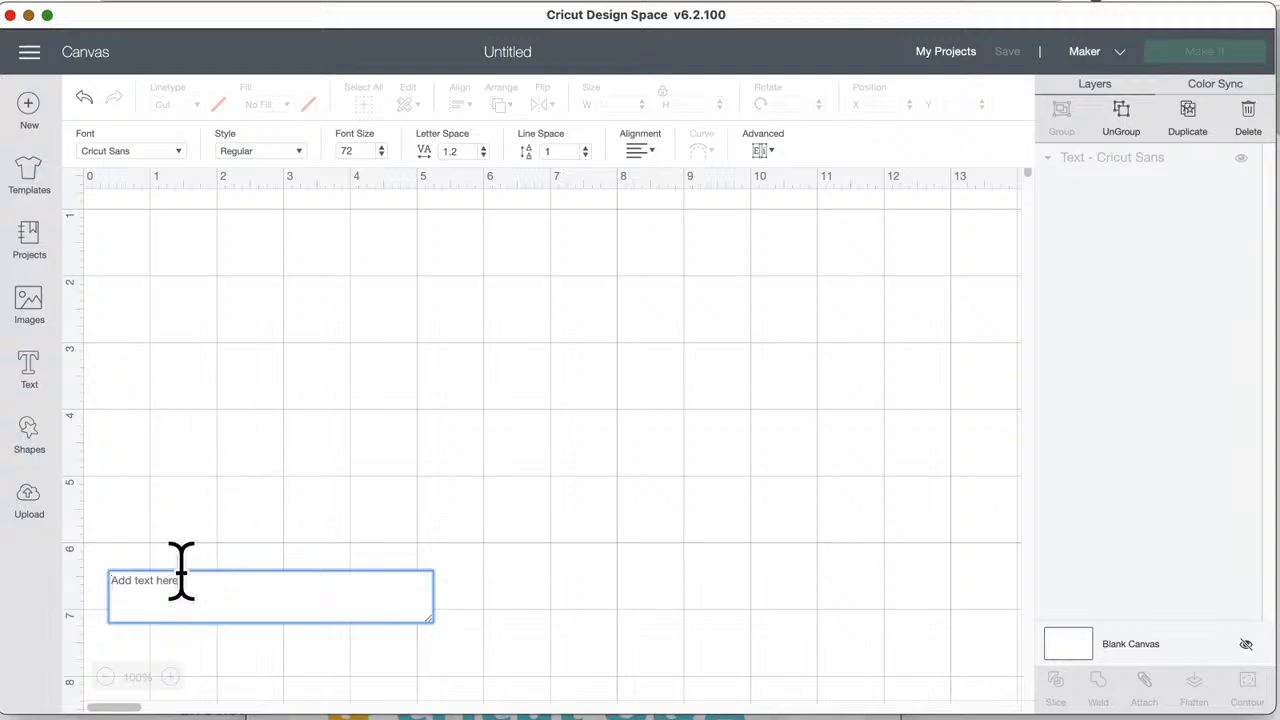
type("Grat")
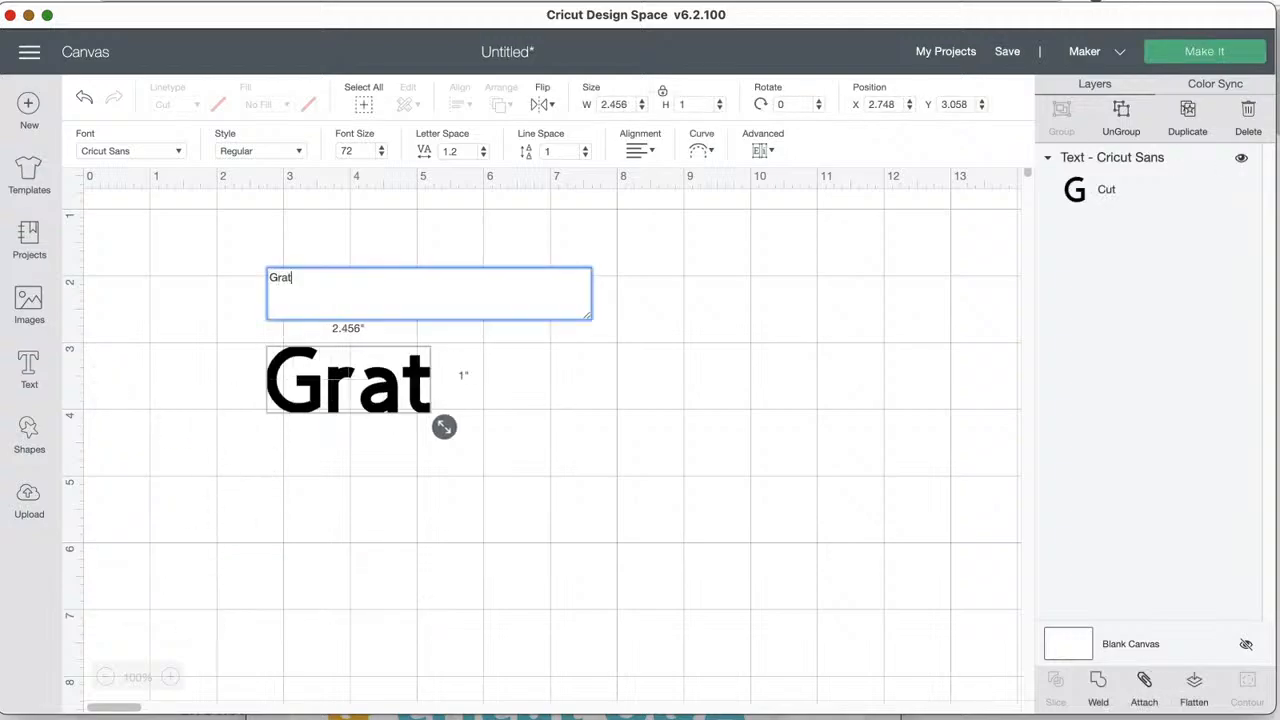
type("eful")
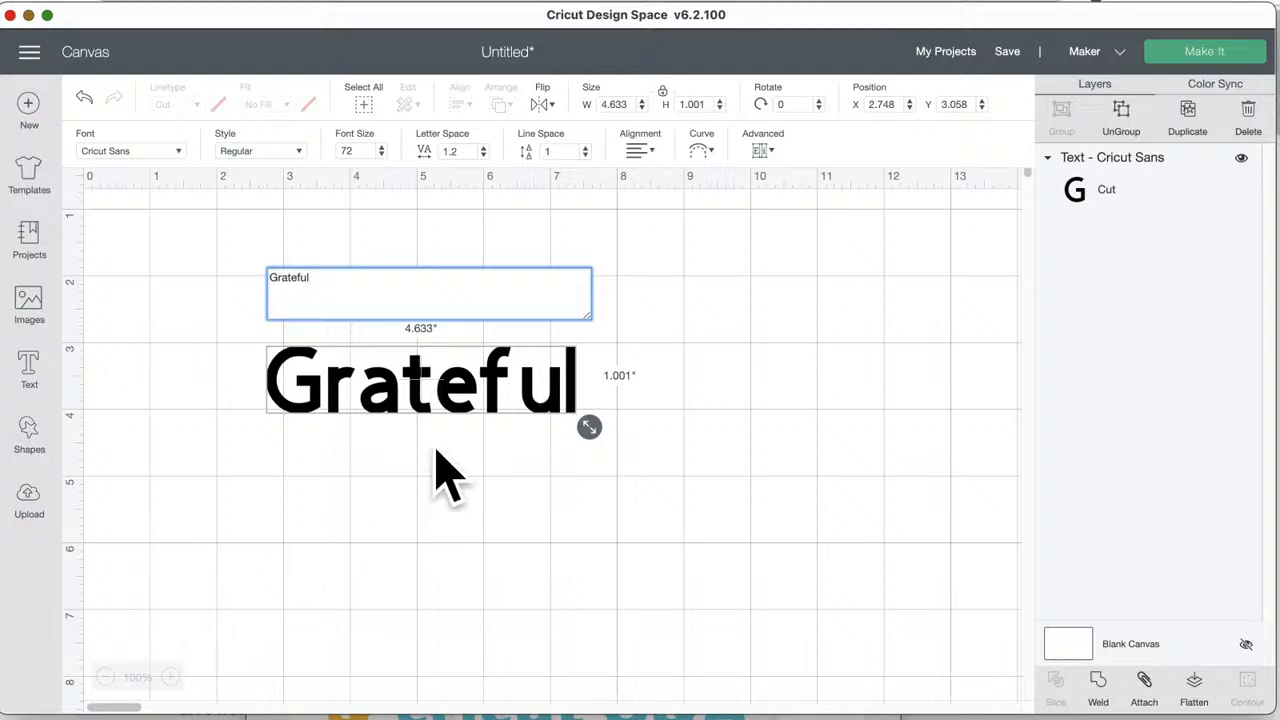
left_click_drag(425, 395, 486, 371)
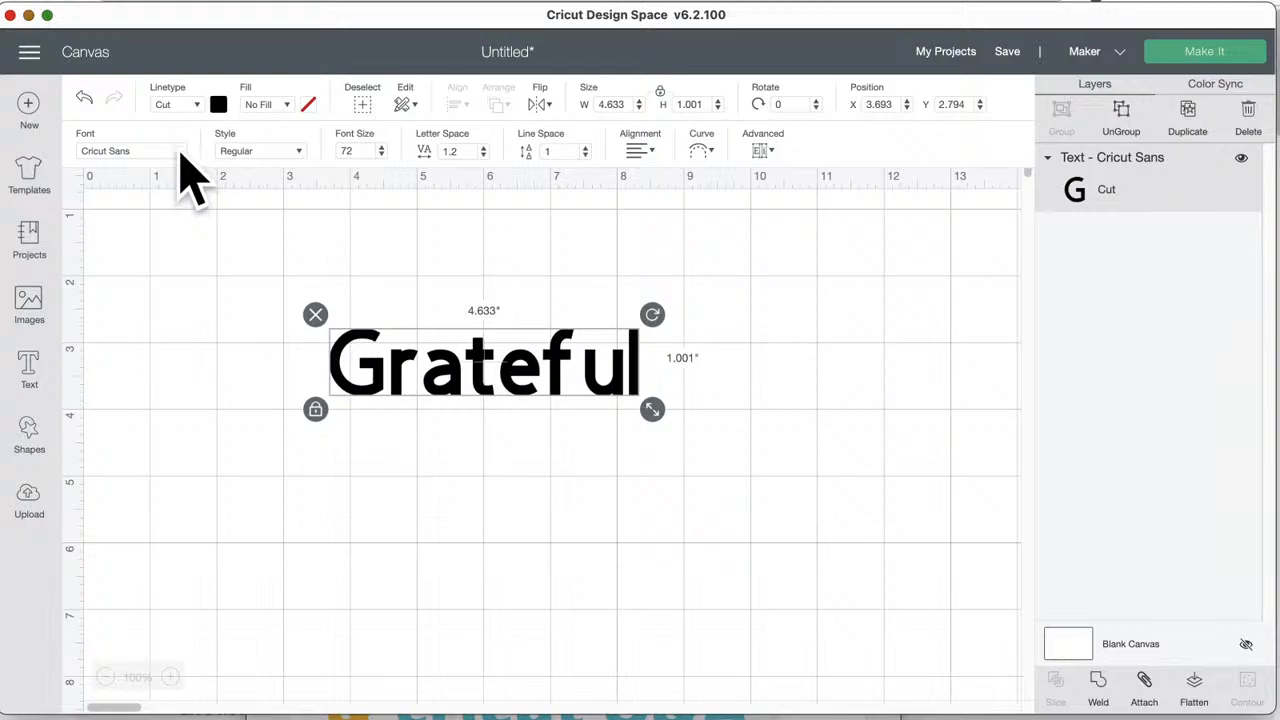
- Filter the fonts to Multi-Layer and apply Speaking of Winter - Snow Day to the text "Grateful"
left_click(130, 151)
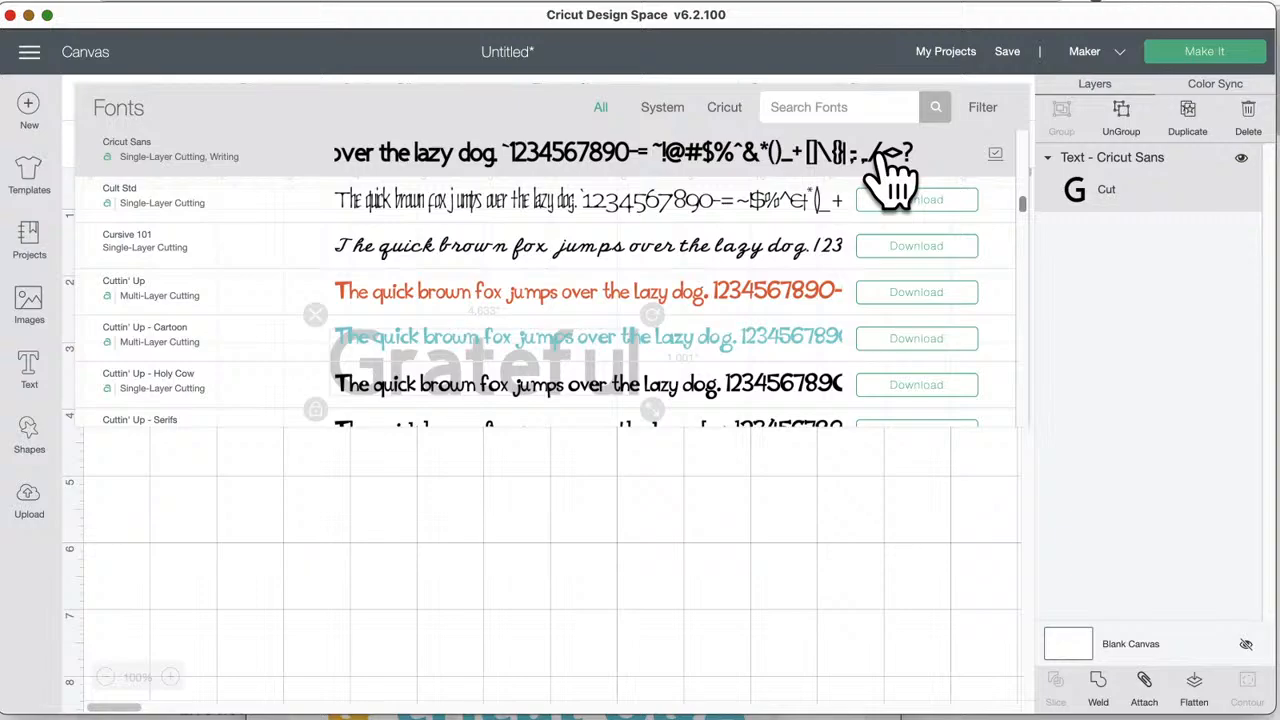
left_click(986, 108)
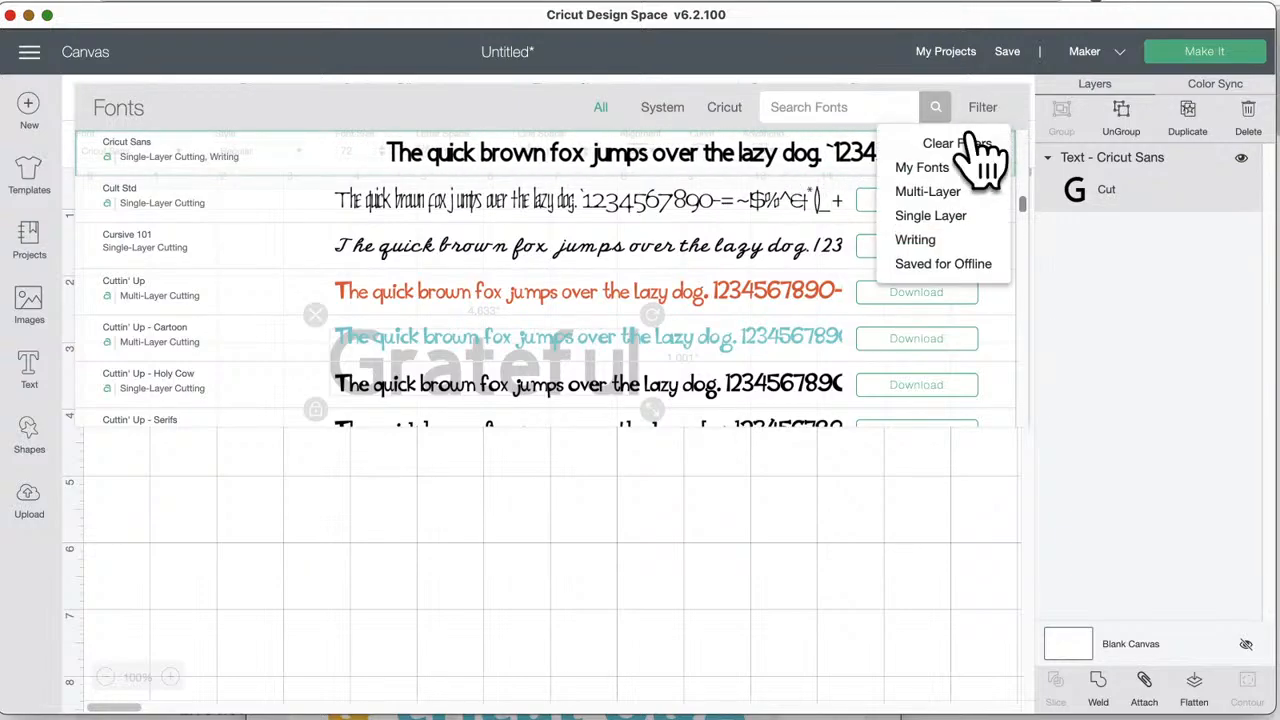
left_click(930, 192)
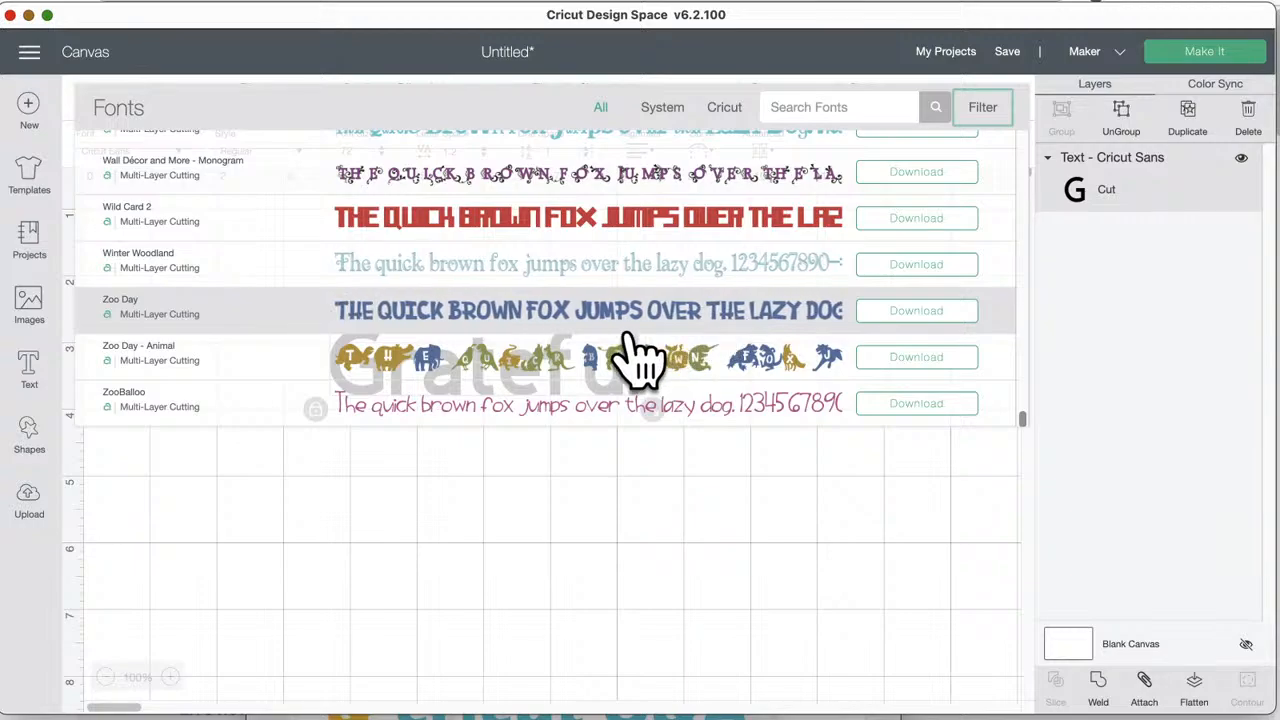
scroll(630, 352, "up", 1)
scroll(640, 352, "up", 10)
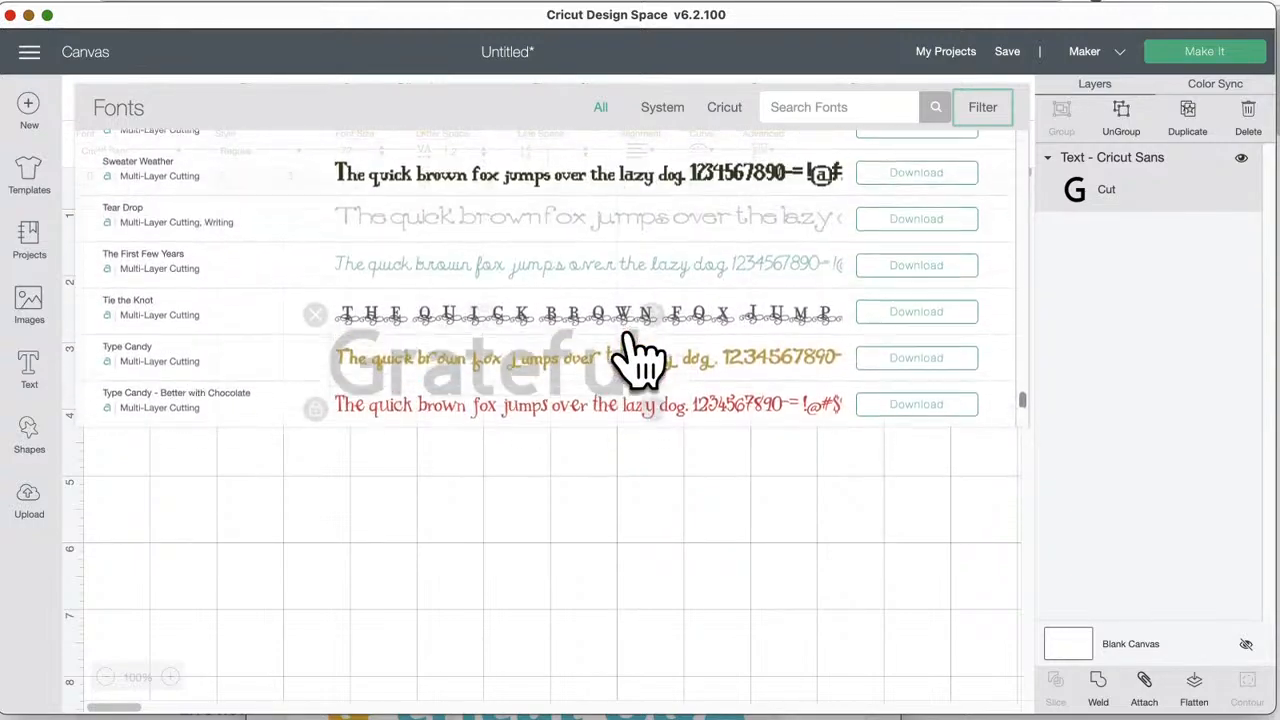
scroll(640, 352, "up", 10)
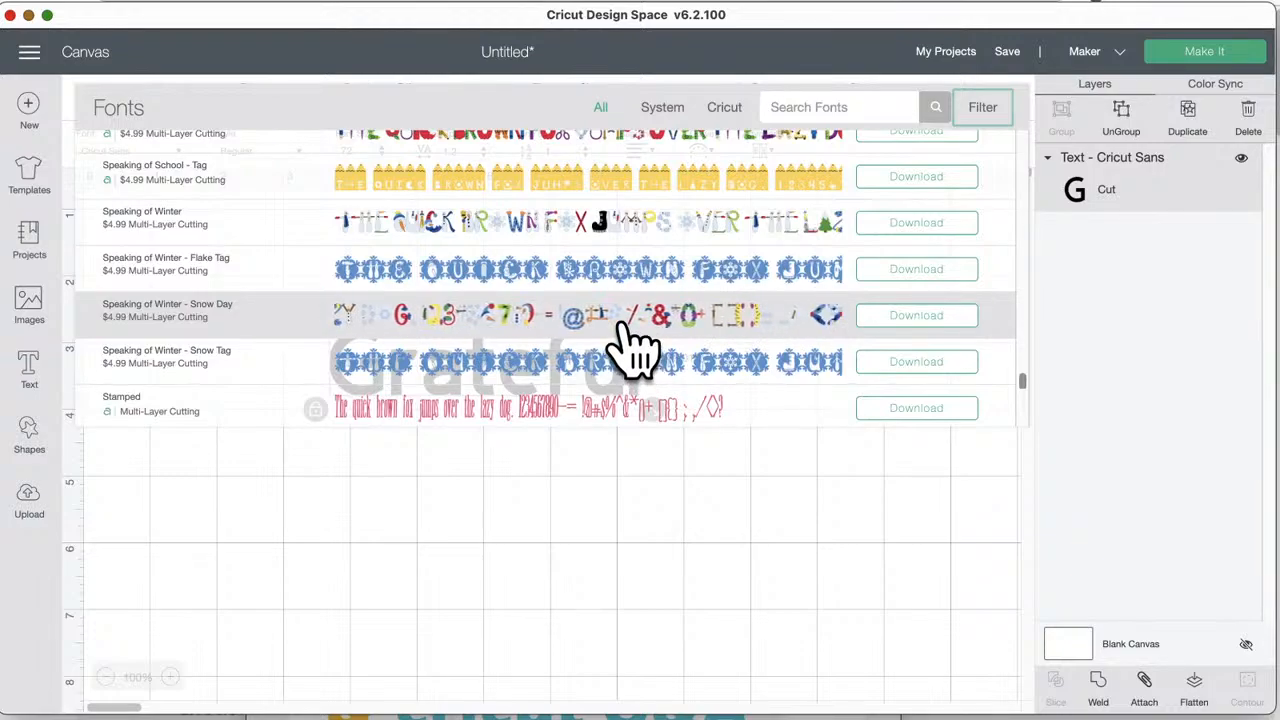
left_click(623, 313)
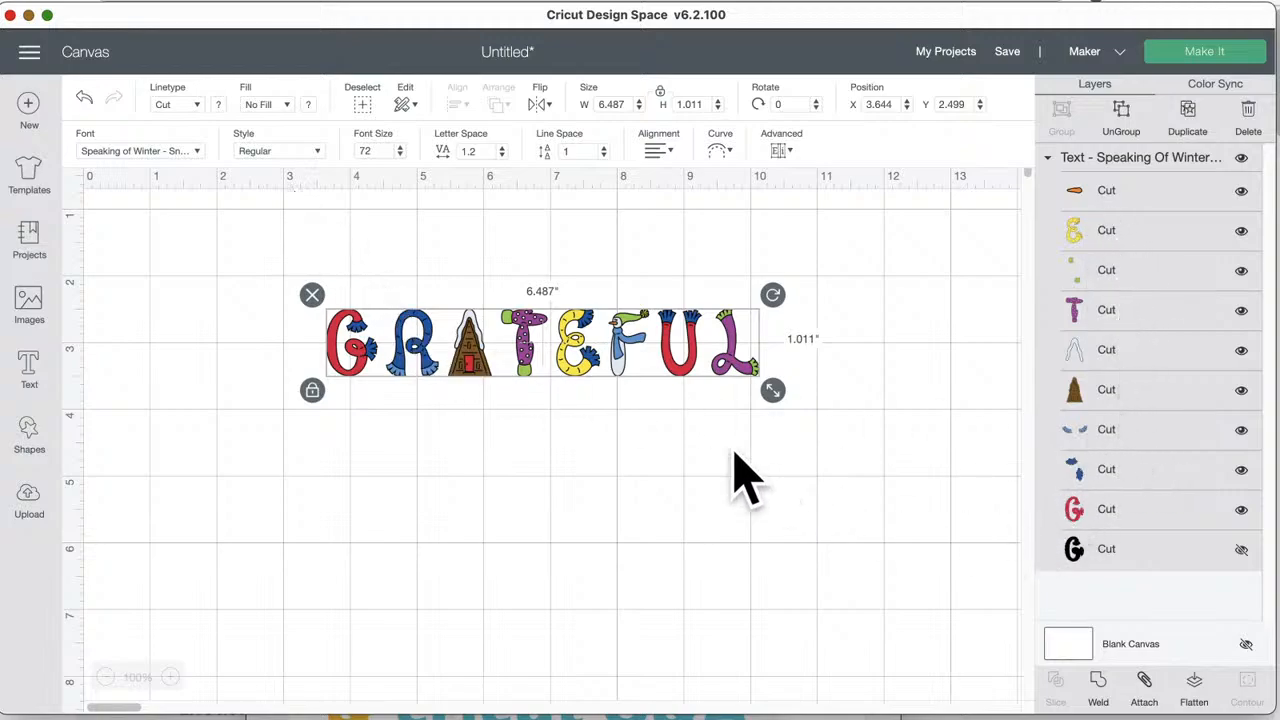
- Enlarge the text "Grateful" to about 10.41 inches wide and position it at about X 1.4, Y 3.1
left_click_drag(576, 338, 616, 363)
left_click_drag(763, 409, 797, 465)
left_click_drag(771, 400, 598, 416)
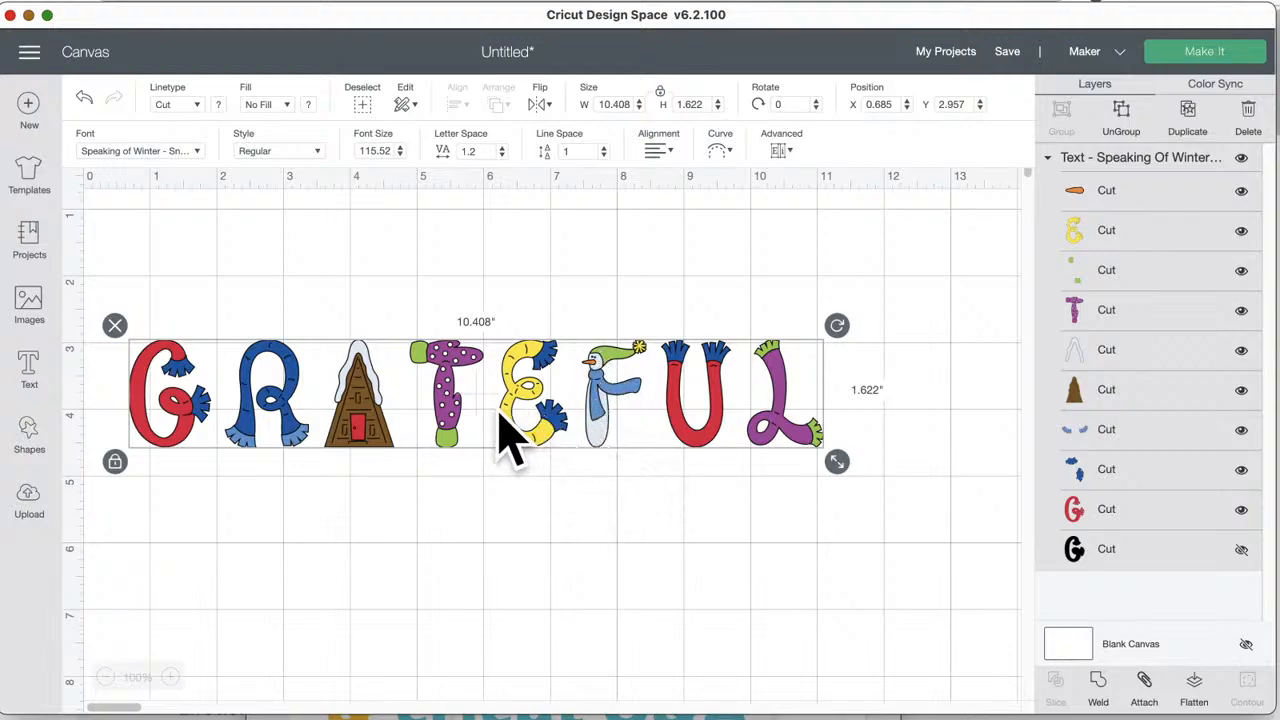
left_click_drag(510, 440, 560, 448)
- Find the Folk Art Festival font by searching for "folk", apply it to the text and show its two hidden layers
left_click(172, 150)
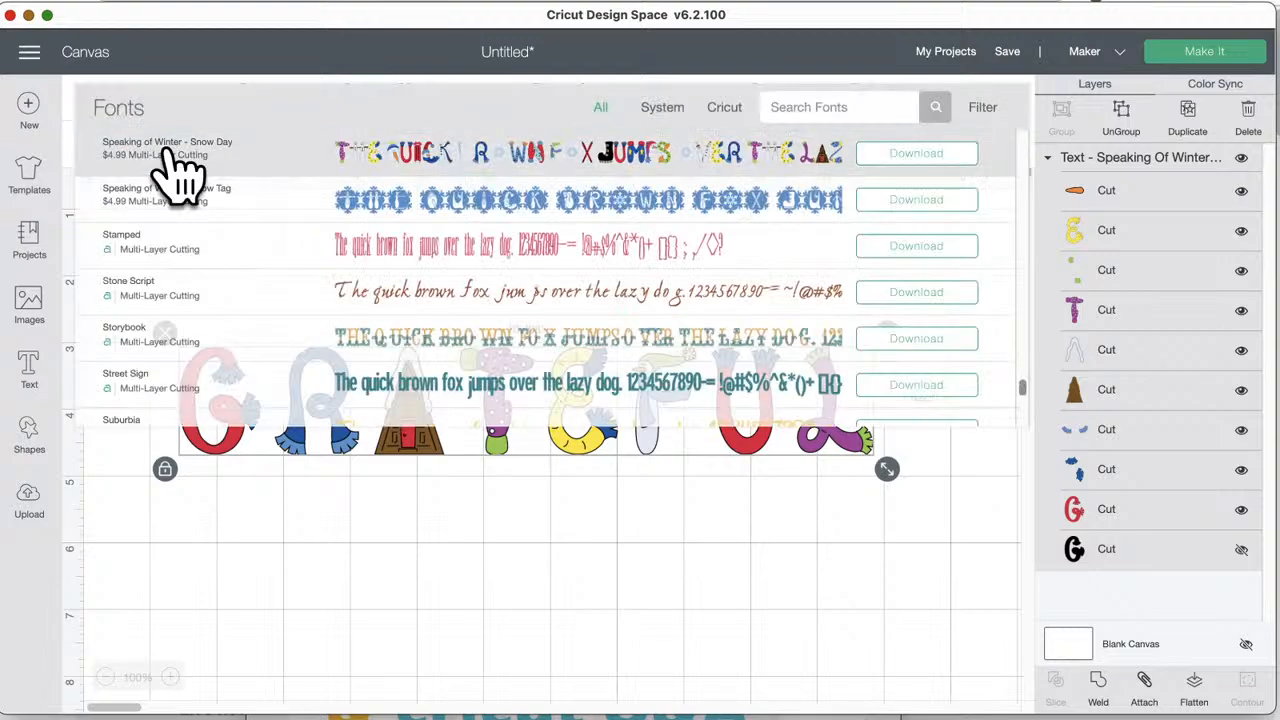
scroll(383, 315, "up", 5)
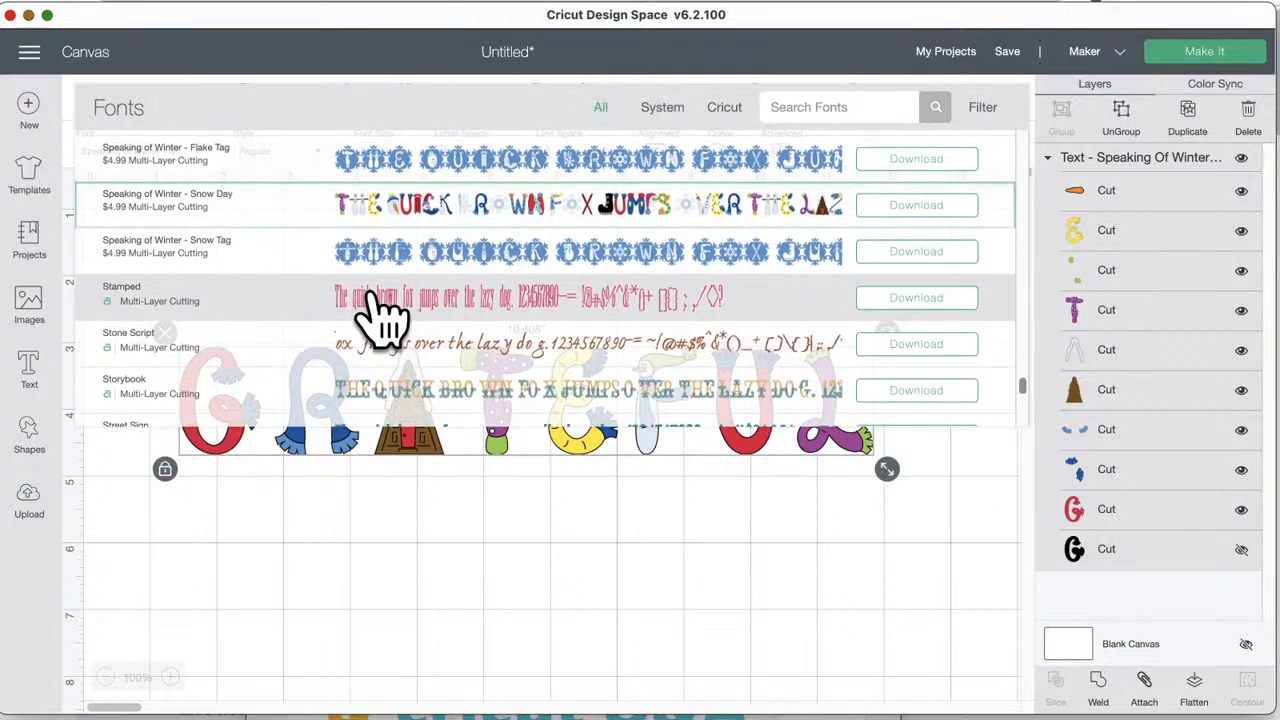
scroll(383, 315, "up", 8)
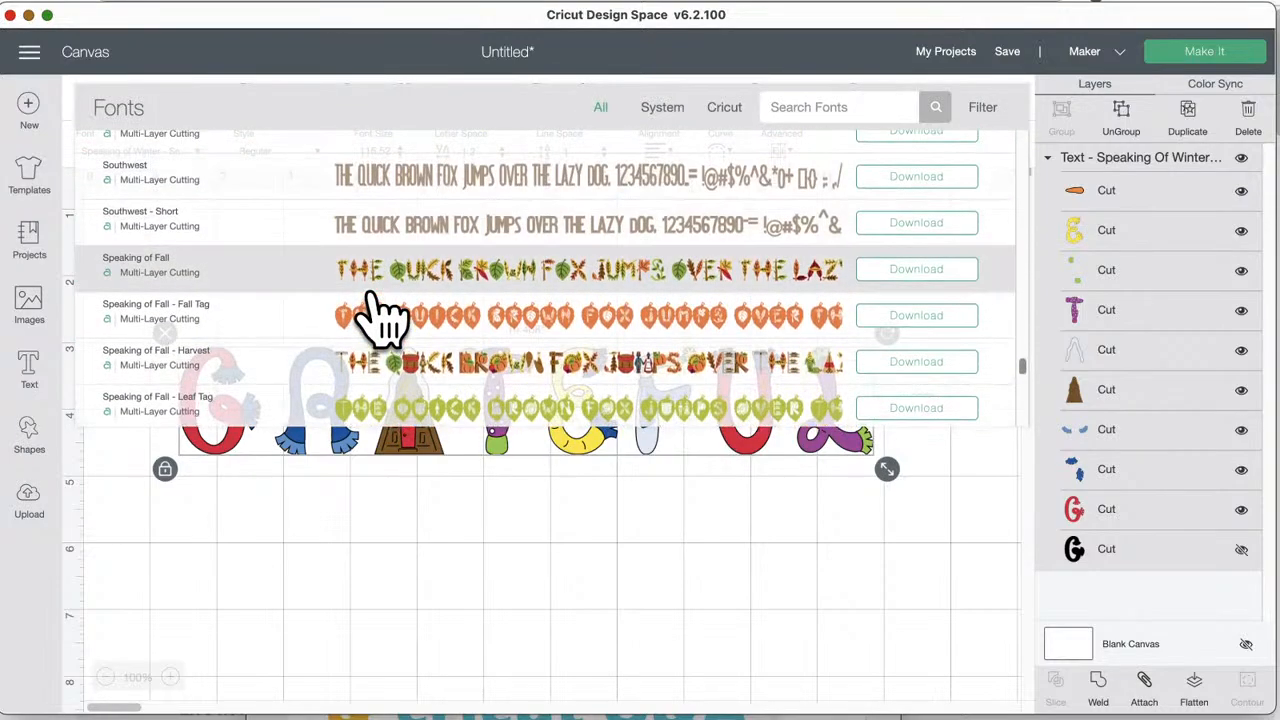
scroll(383, 315, "up", 8)
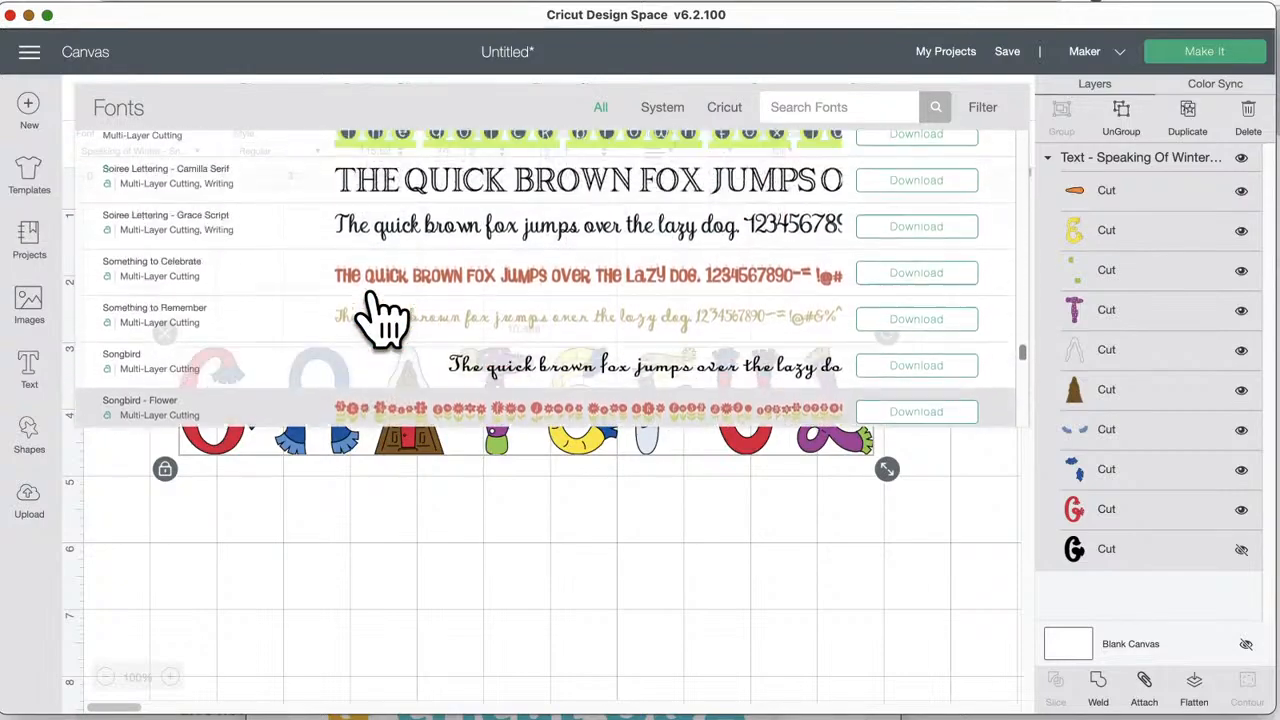
scroll(383, 315, "up", 8)
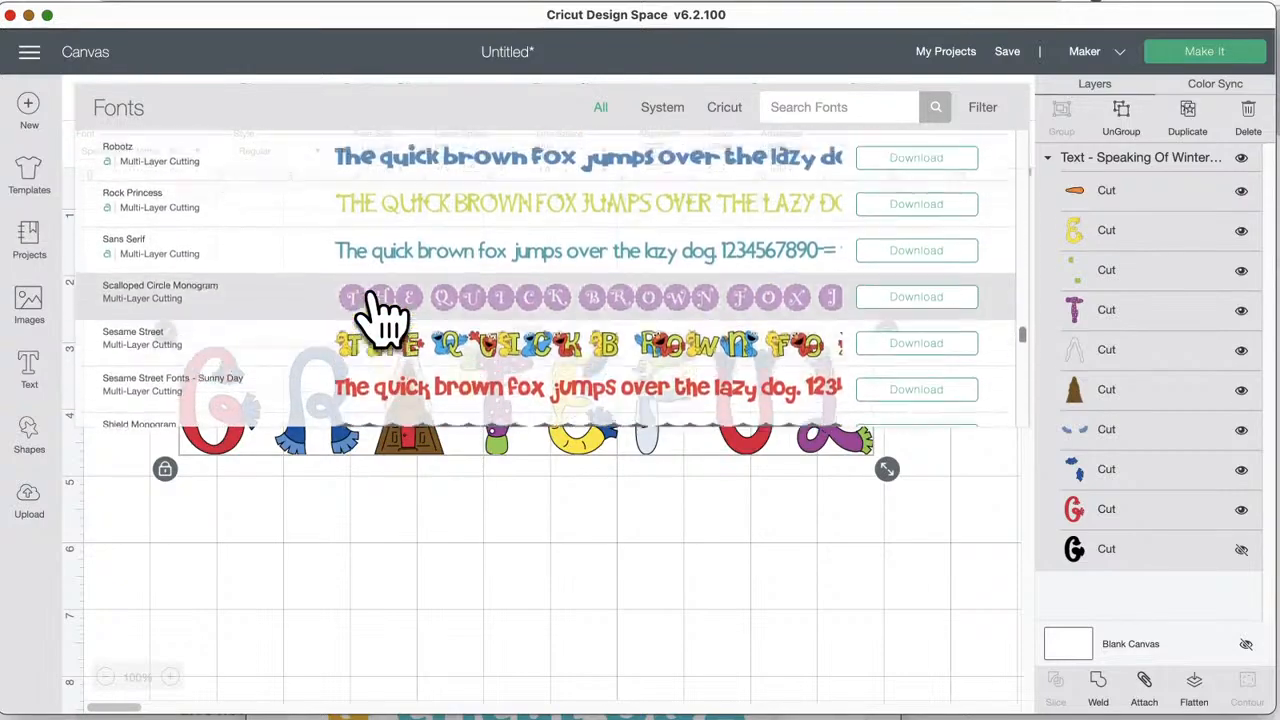
scroll(383, 315, "up", 8)
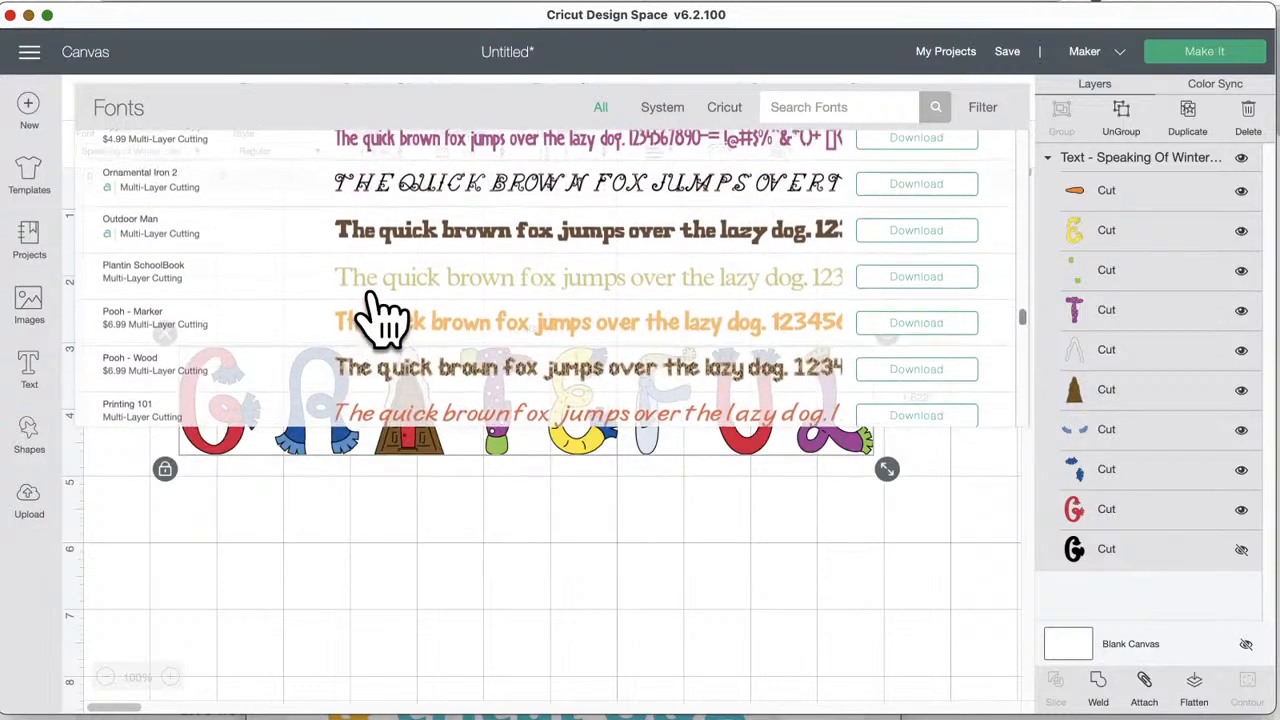
scroll(383, 315, "up", 8)
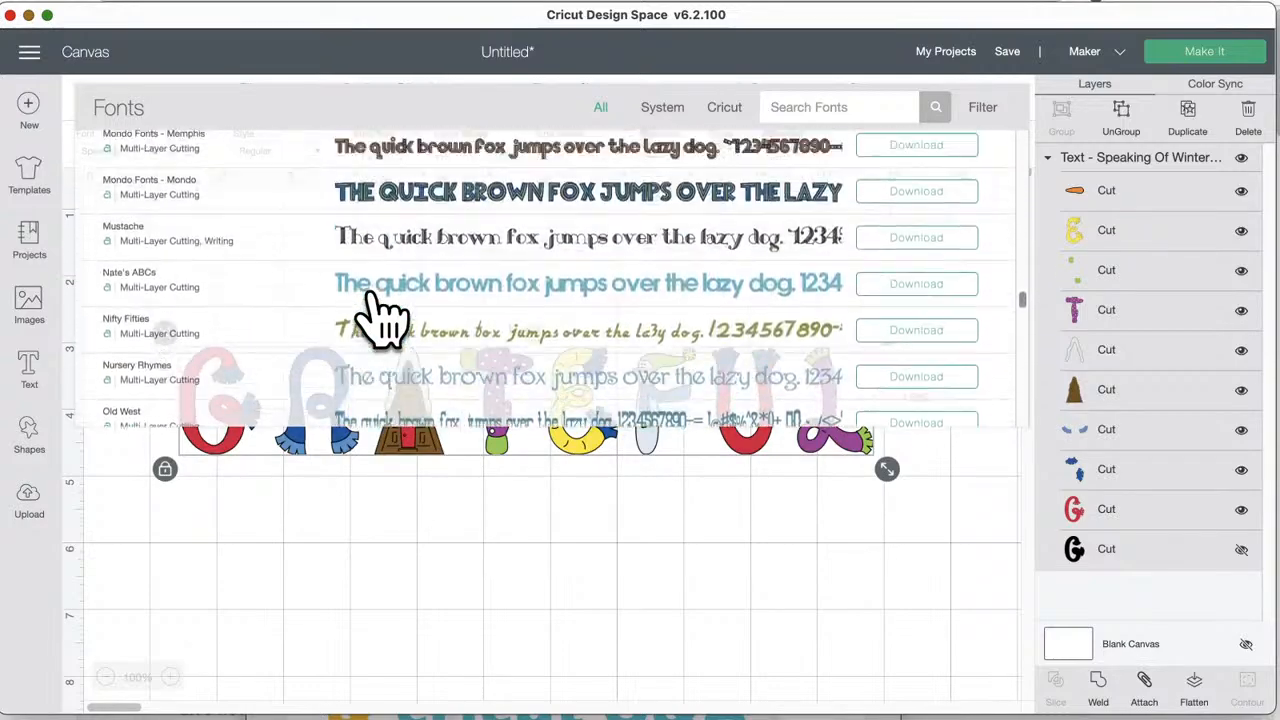
scroll(383, 315, "up", 8)
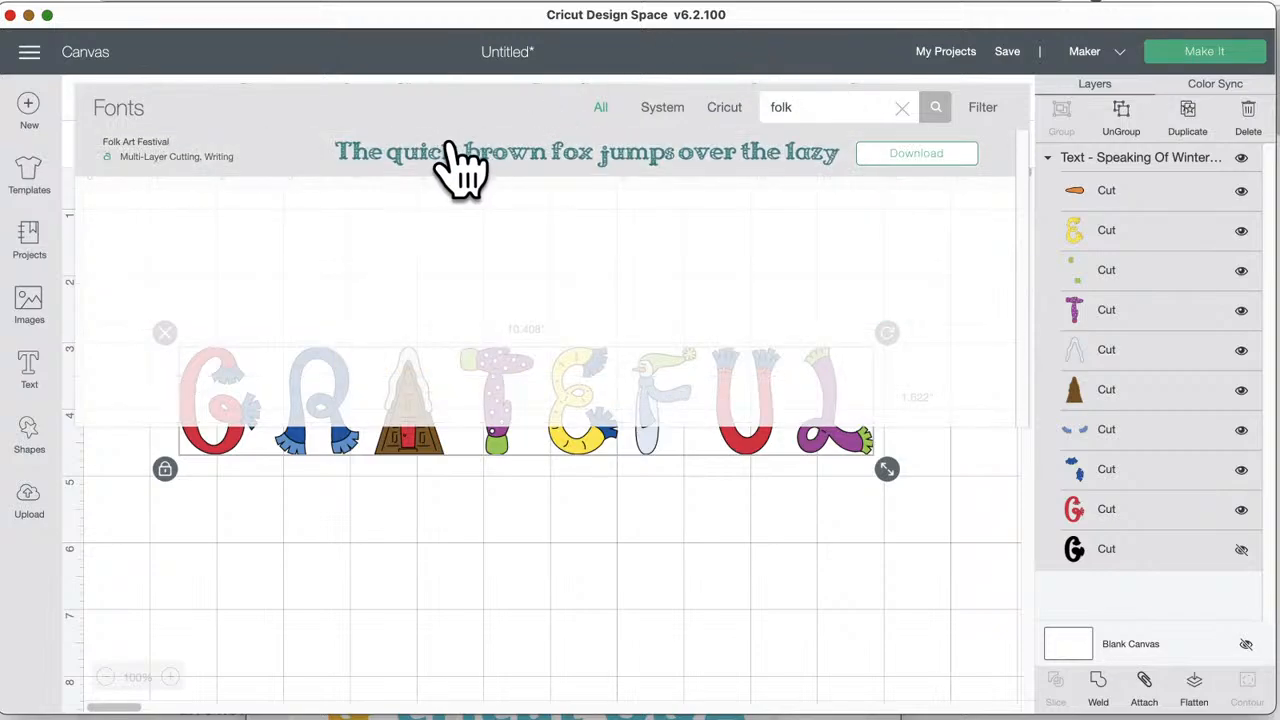
left_click(450, 152)
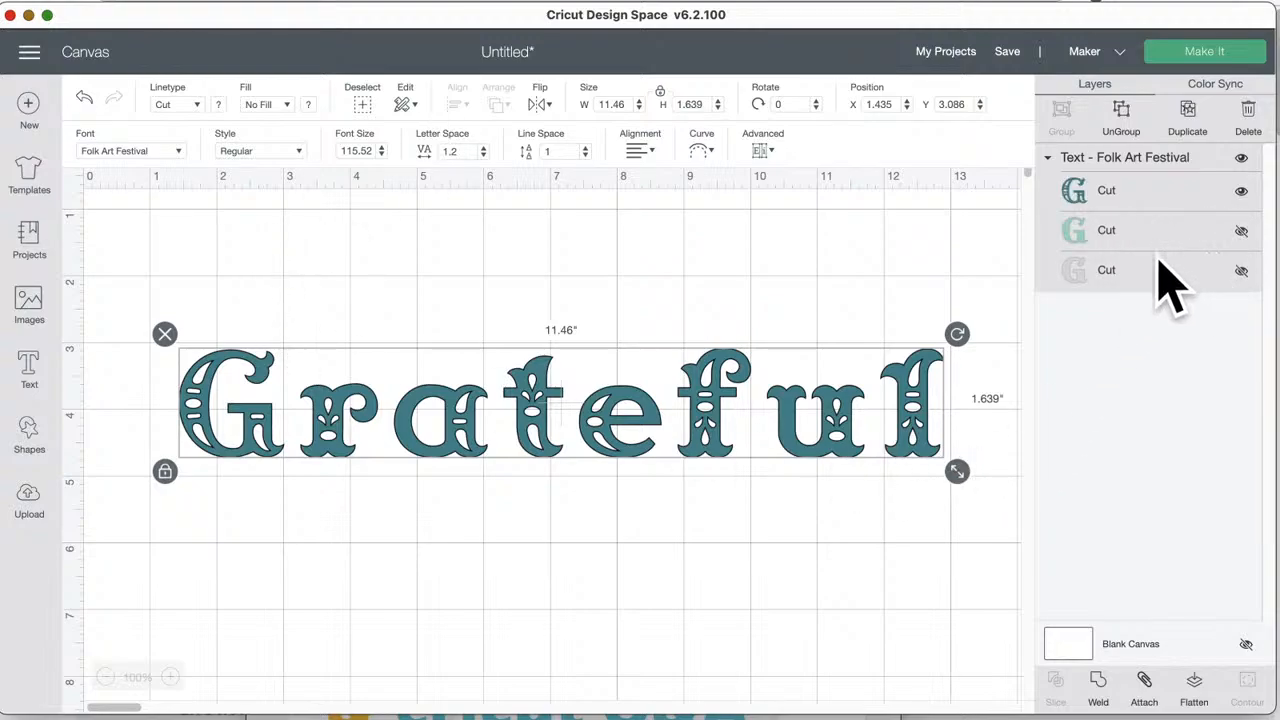
left_click(1241, 271)
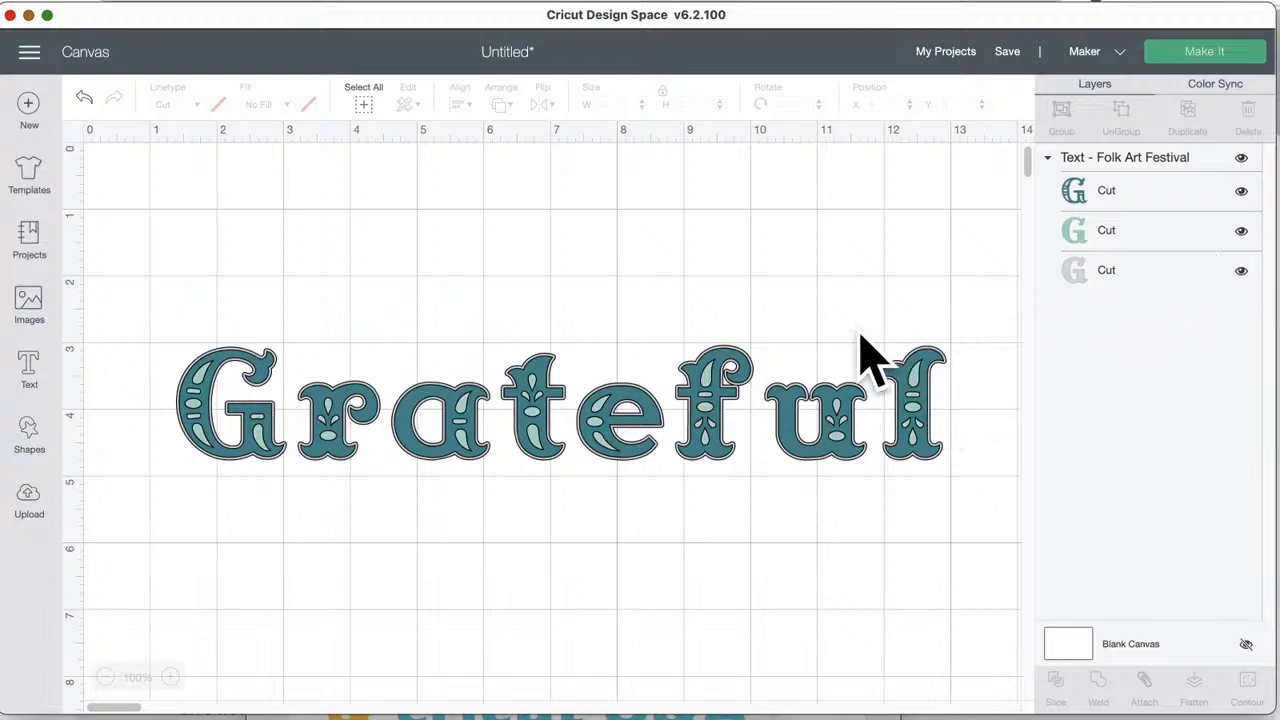
- Duplicate the Folk Art Festival text and place the copy directly below it at about X 1.15, Y 4.81
left_click(713, 420)
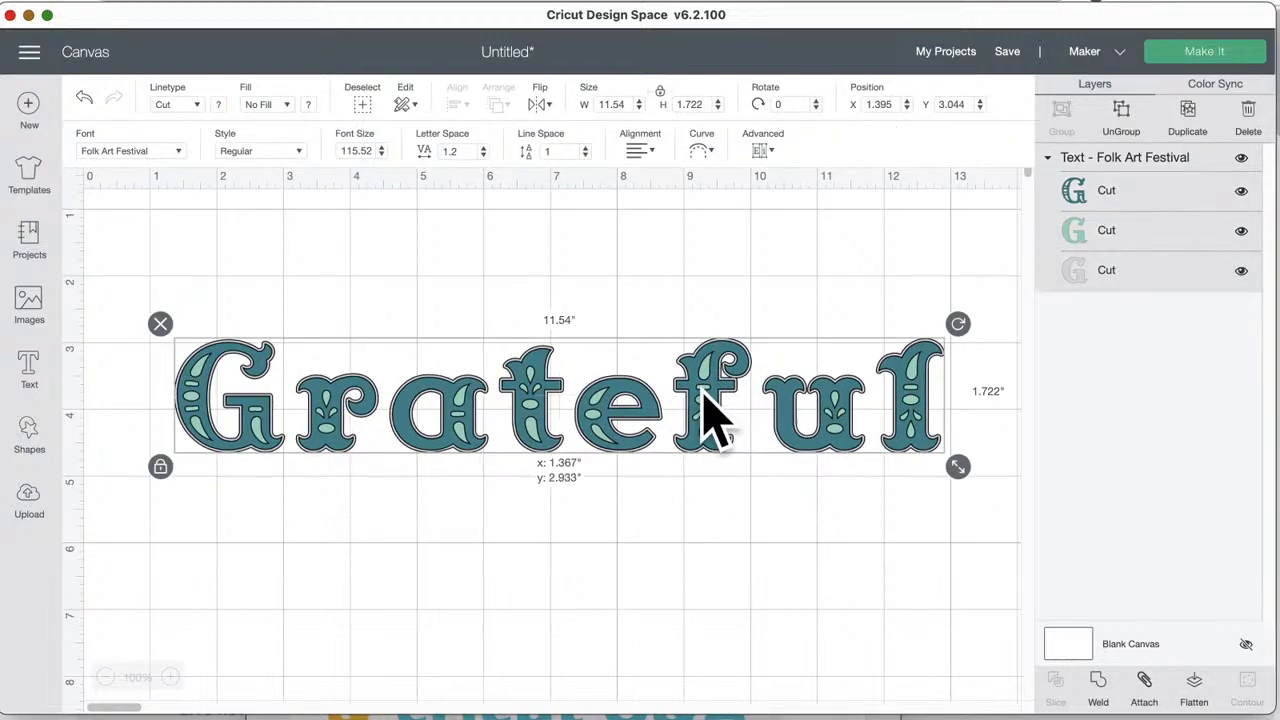
left_click(1190, 120)
left_click_drag(737, 400, 700, 528)
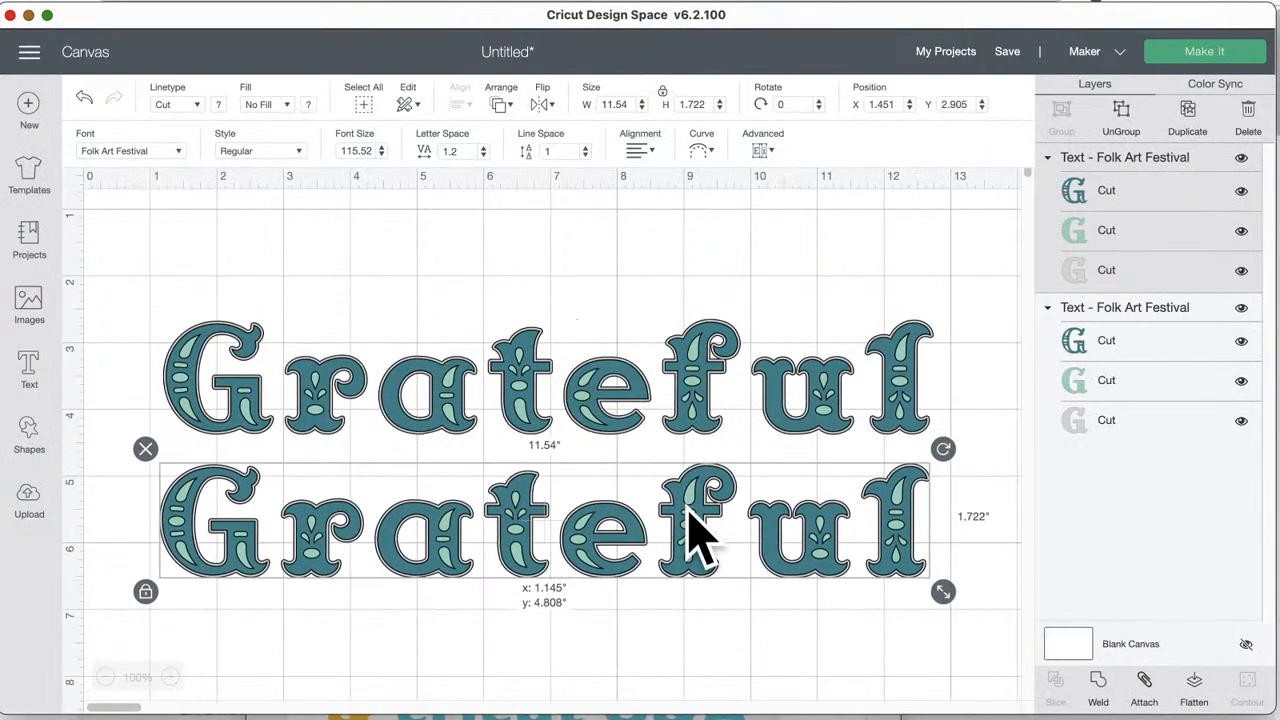
- Filter the fonts to Single Layer, apply Abracadabra Typeface to the lower copy and move it to about X 1.75, Y 4.97
left_click(150, 155)
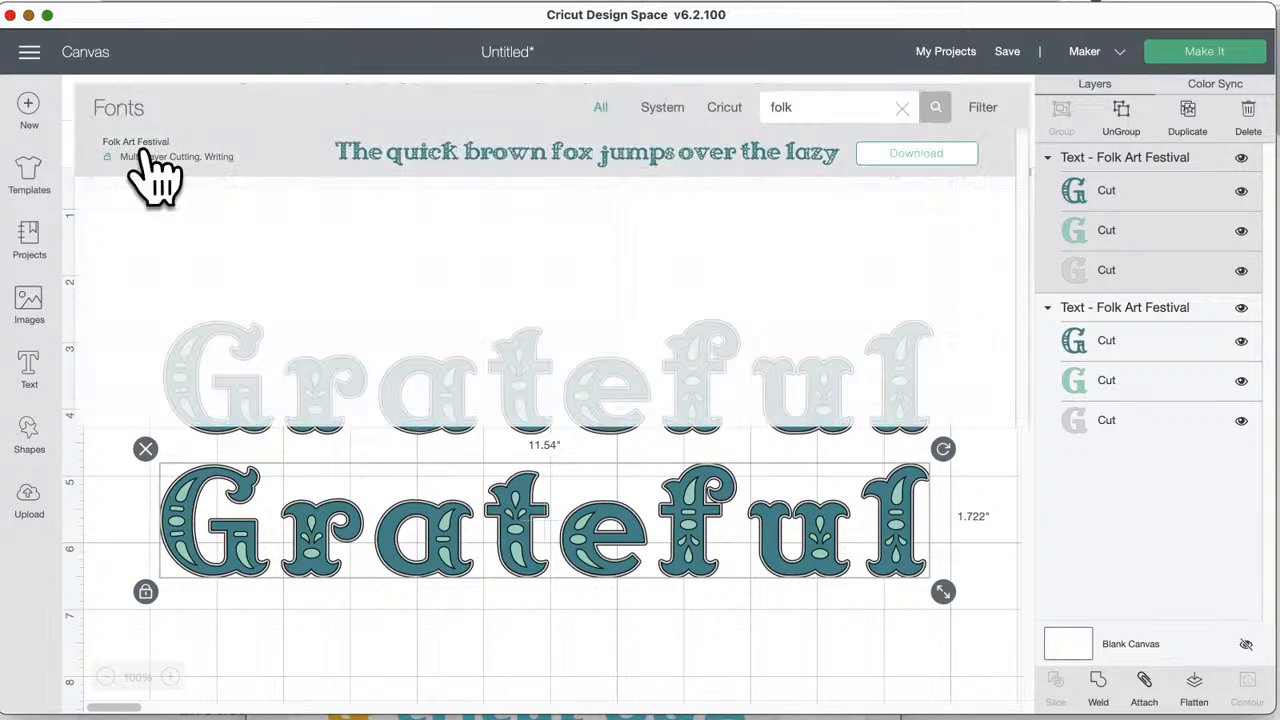
left_click(903, 108)
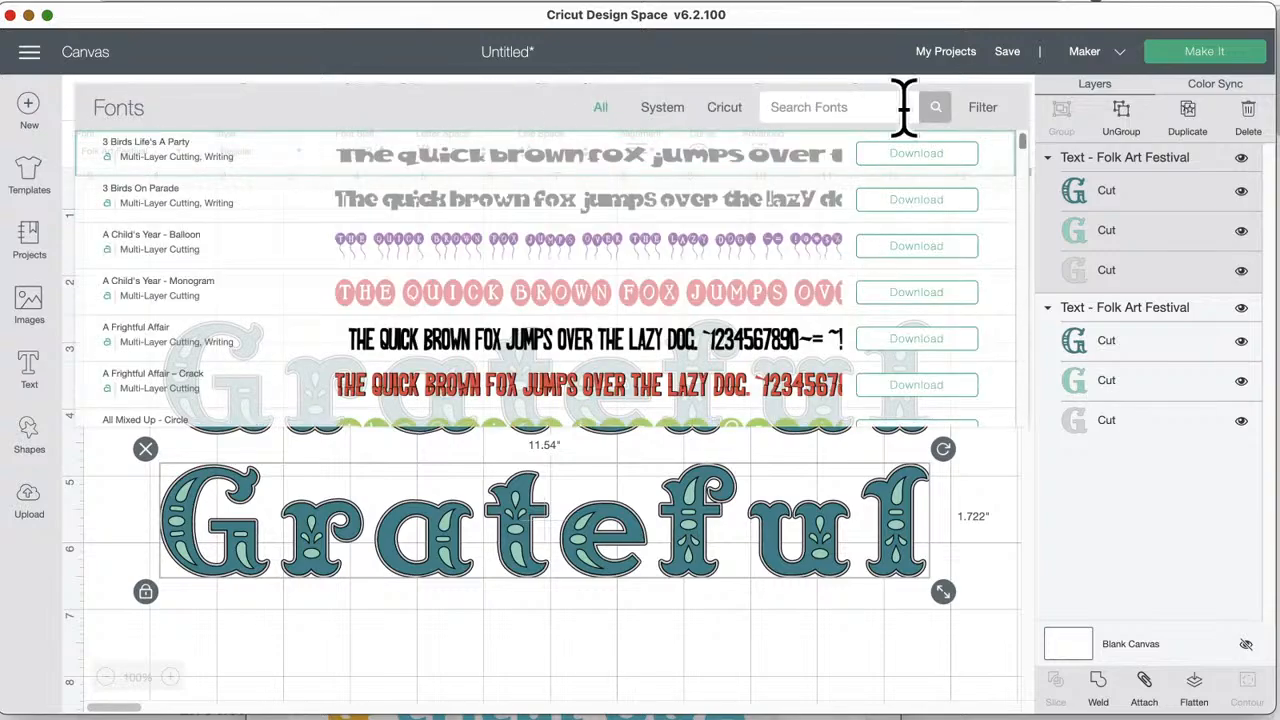
left_click(990, 110)
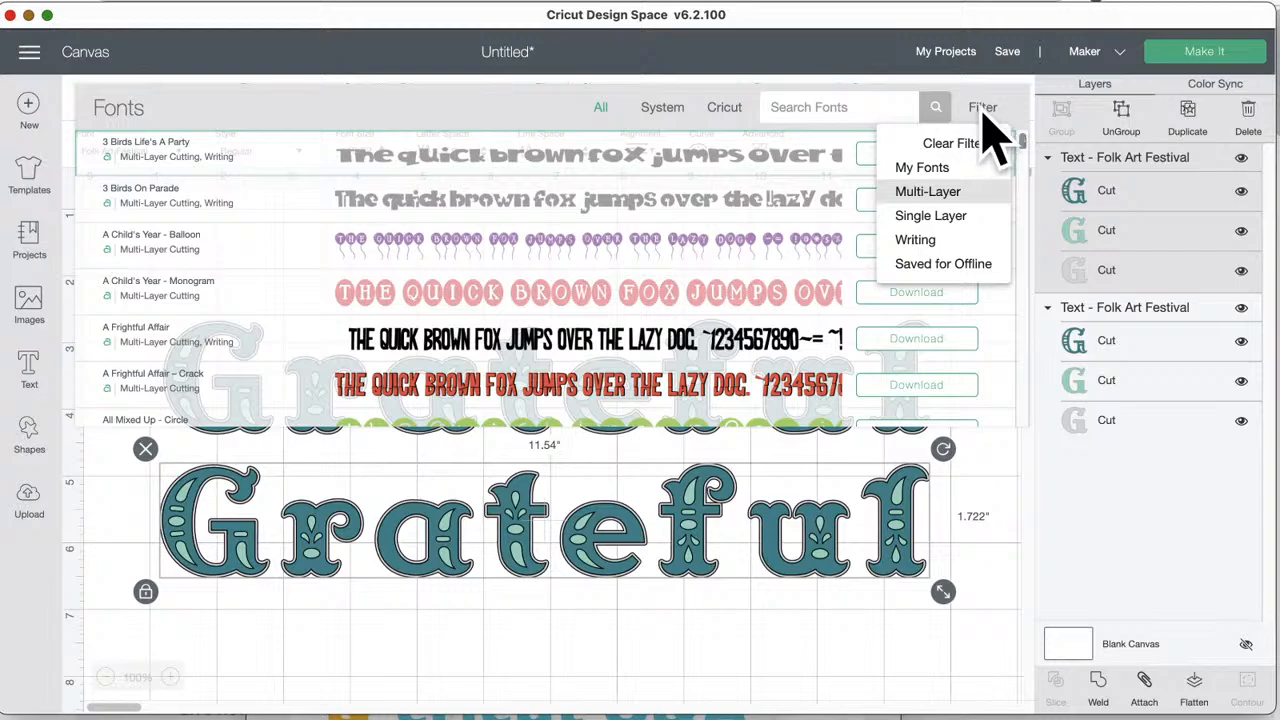
left_click(910, 218)
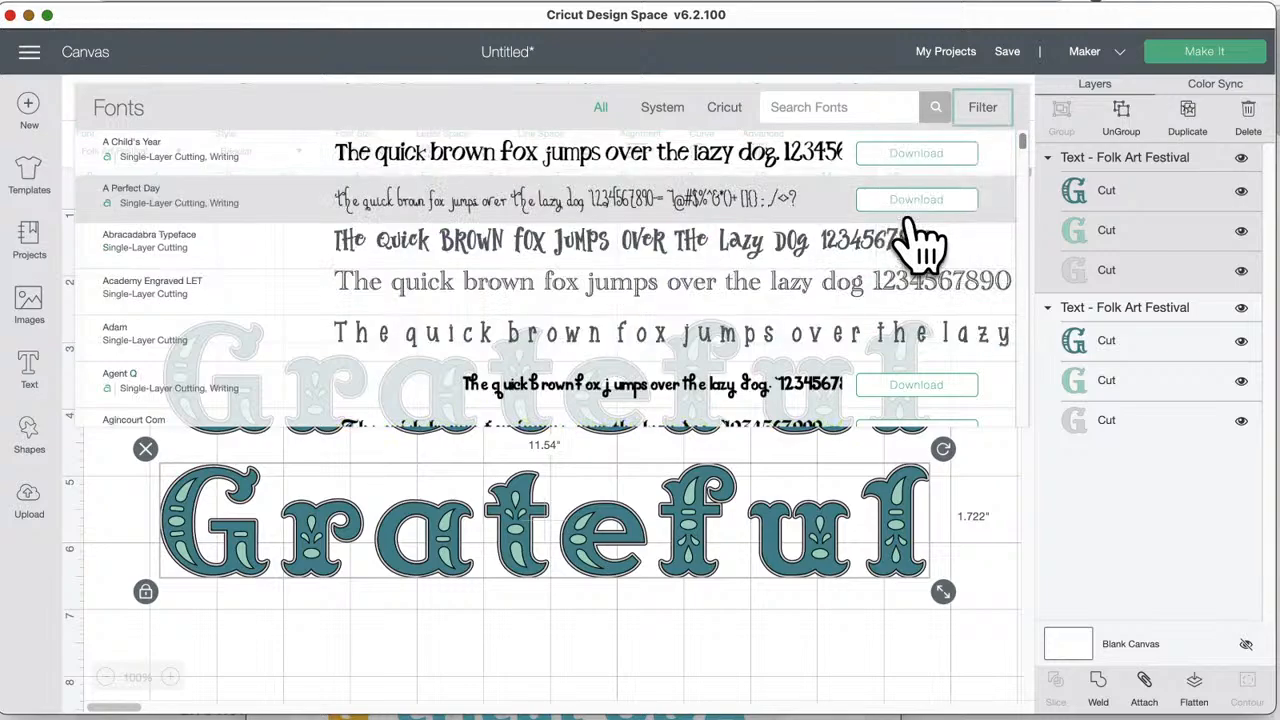
left_click(497, 262)
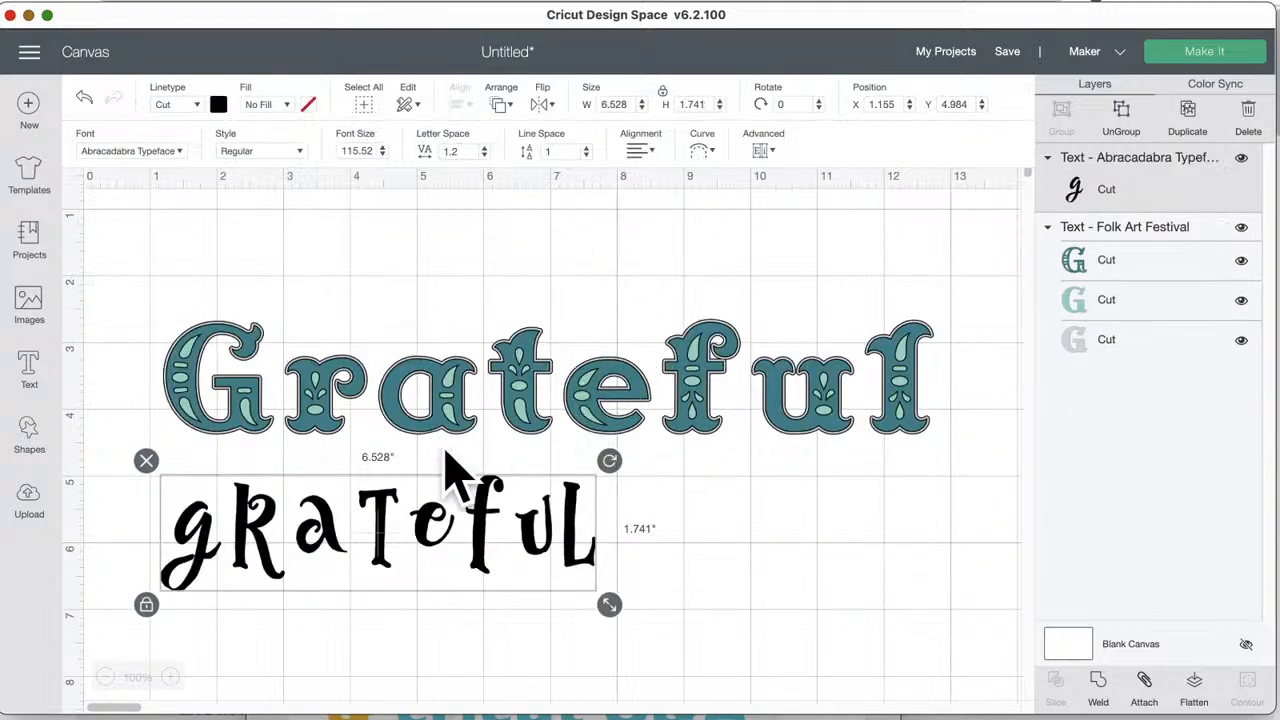
left_click_drag(470, 550, 507, 549)
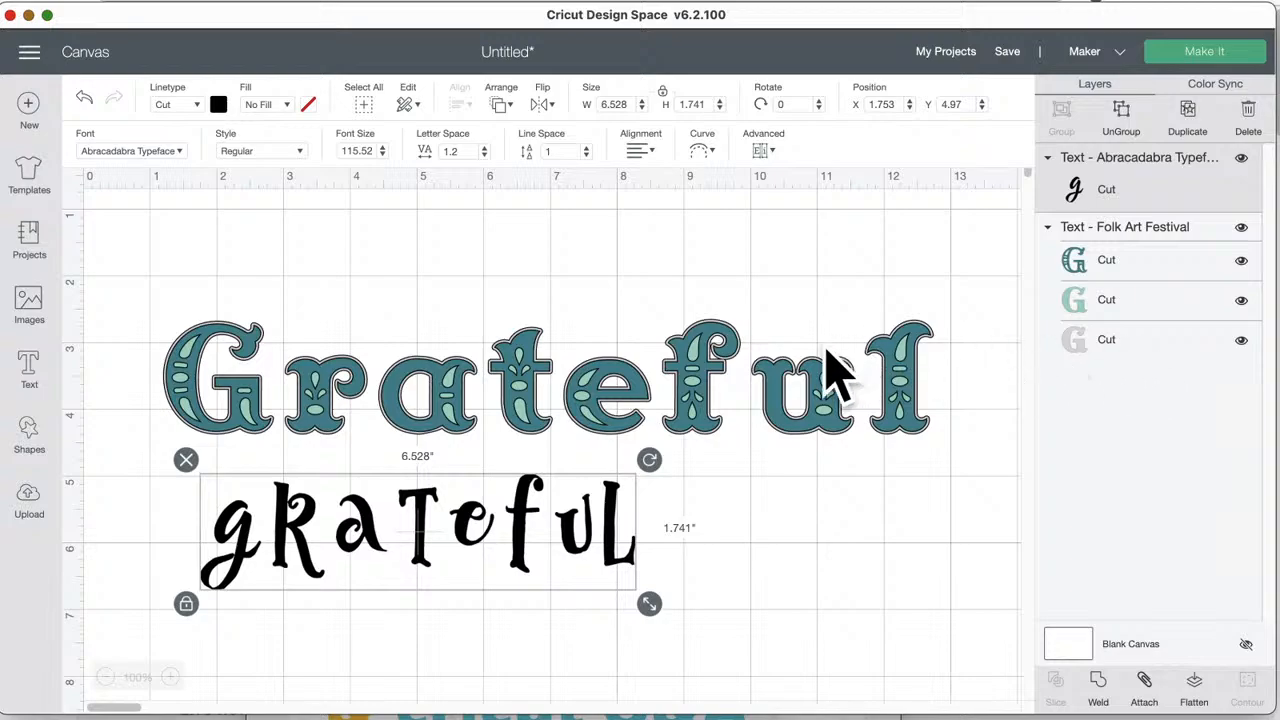
- Examine the alignment and advanced ungroup options available for the Folk Art Festival text
left_click(790, 390)
left_click_drag(790, 390, 786, 400)
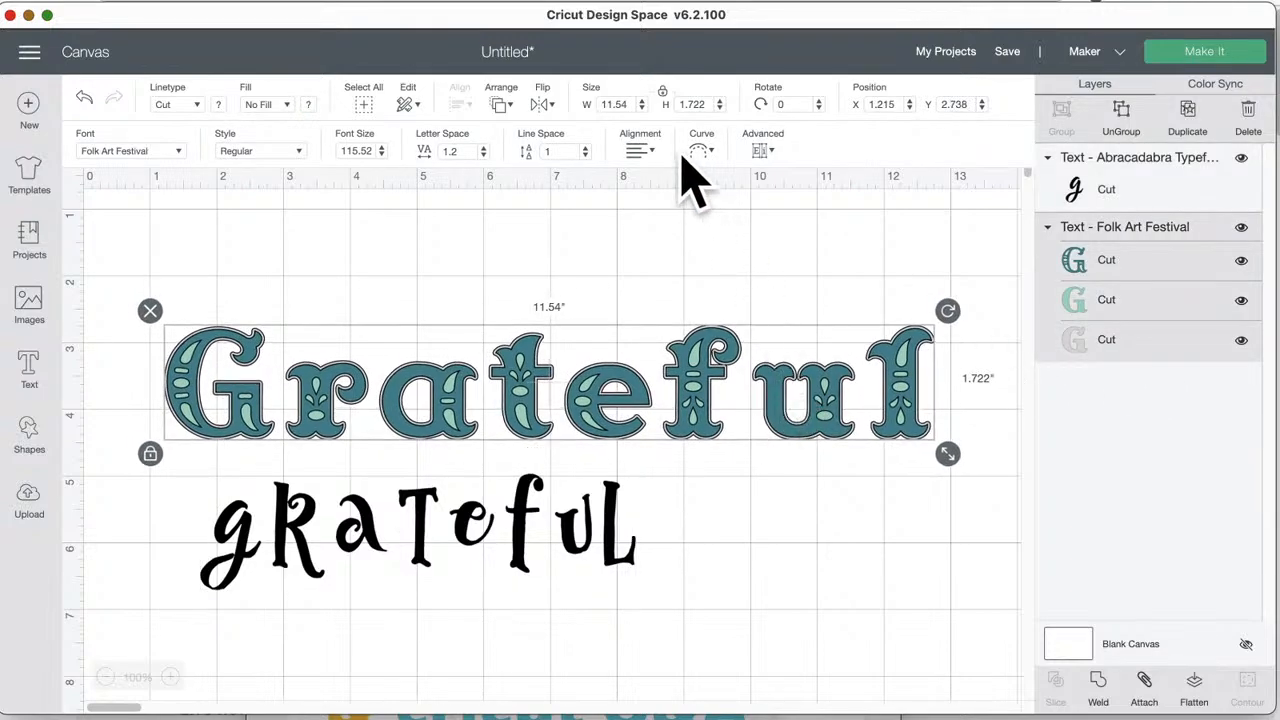
left_click(638, 152)
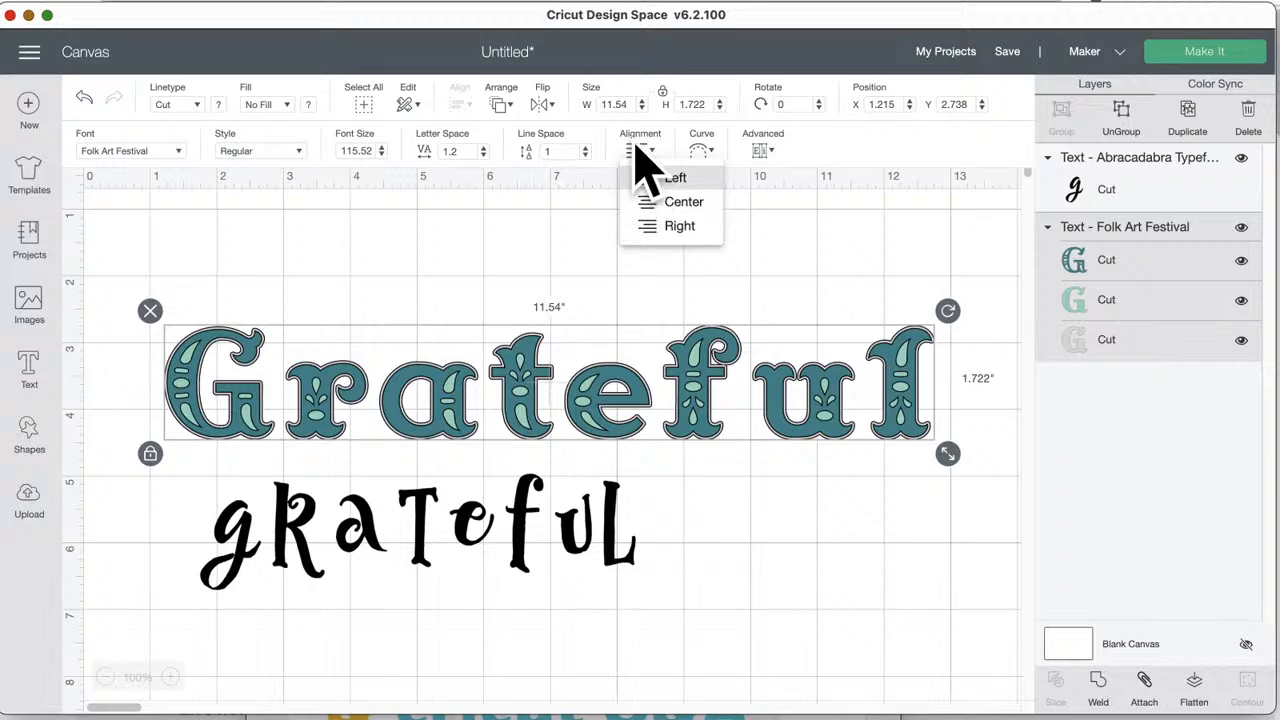
left_click(765, 150)
left_click(763, 150)
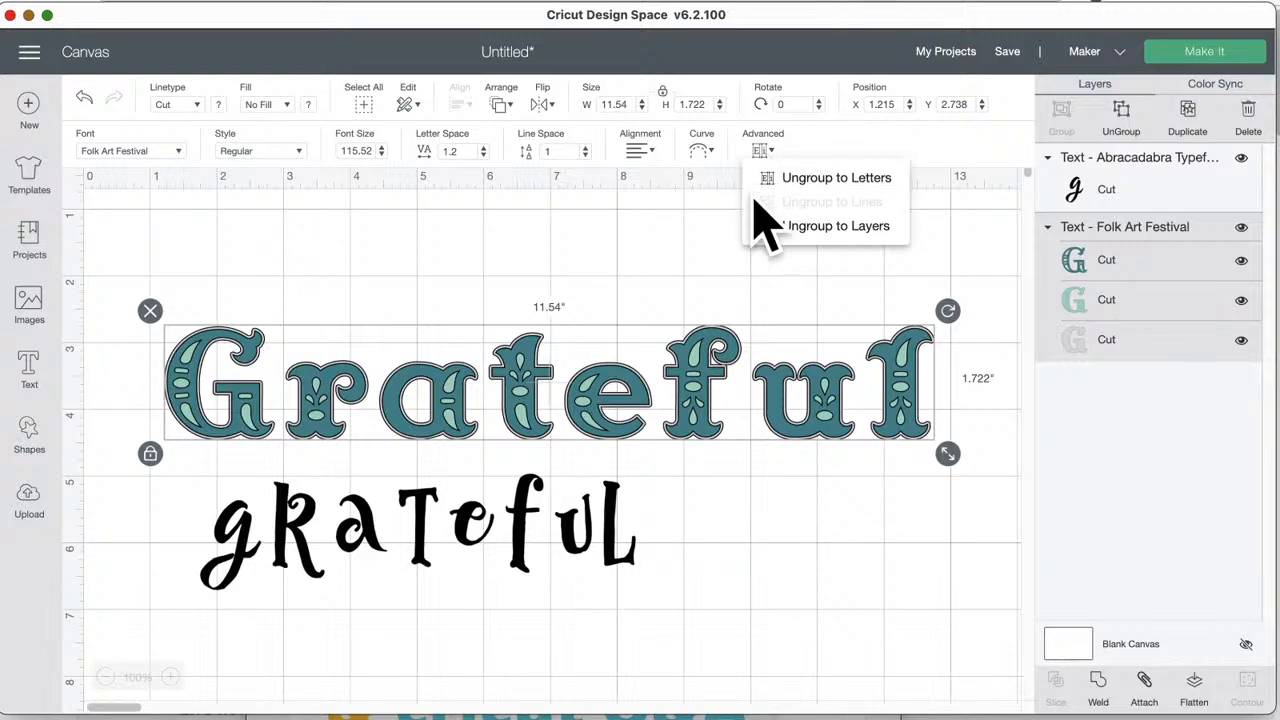
left_click(651, 314)
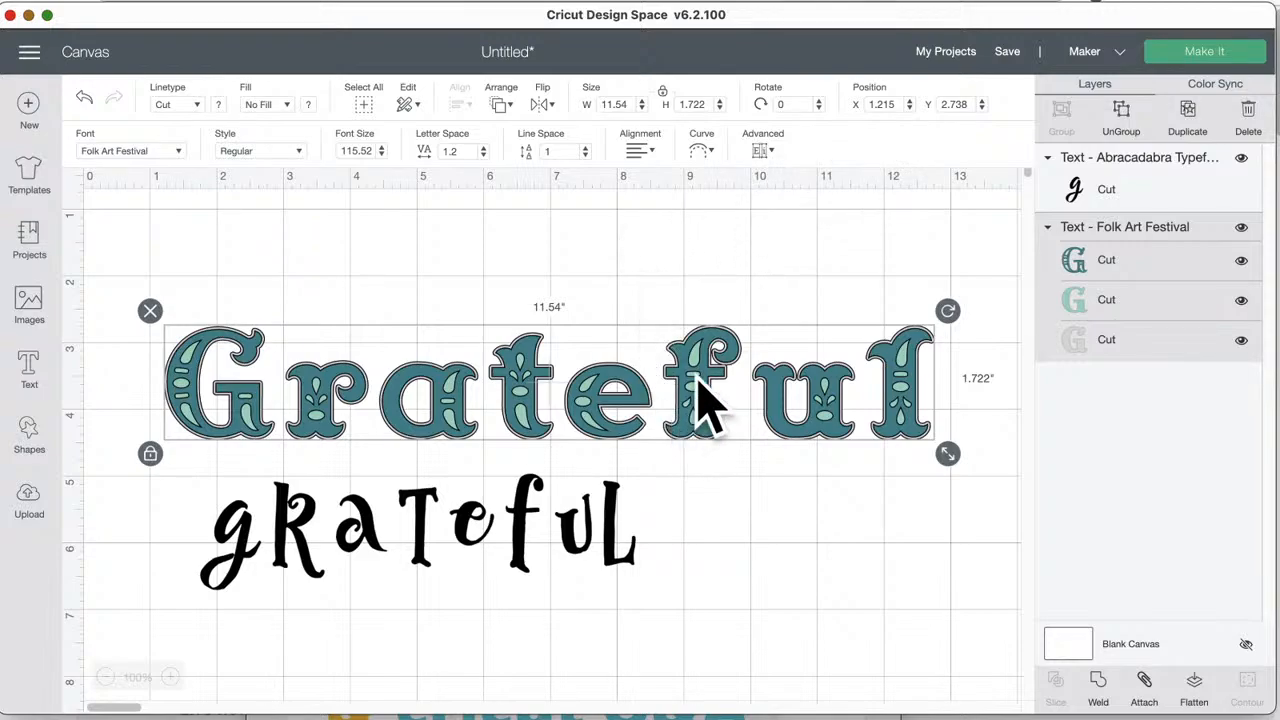
- Duplicate the Folk Art Festival text, arranging the original at about Y 1.71, the copy at Y 3.96 and the Abracadabra text at Y 6.97
left_click_drag(702, 405, 700, 340)
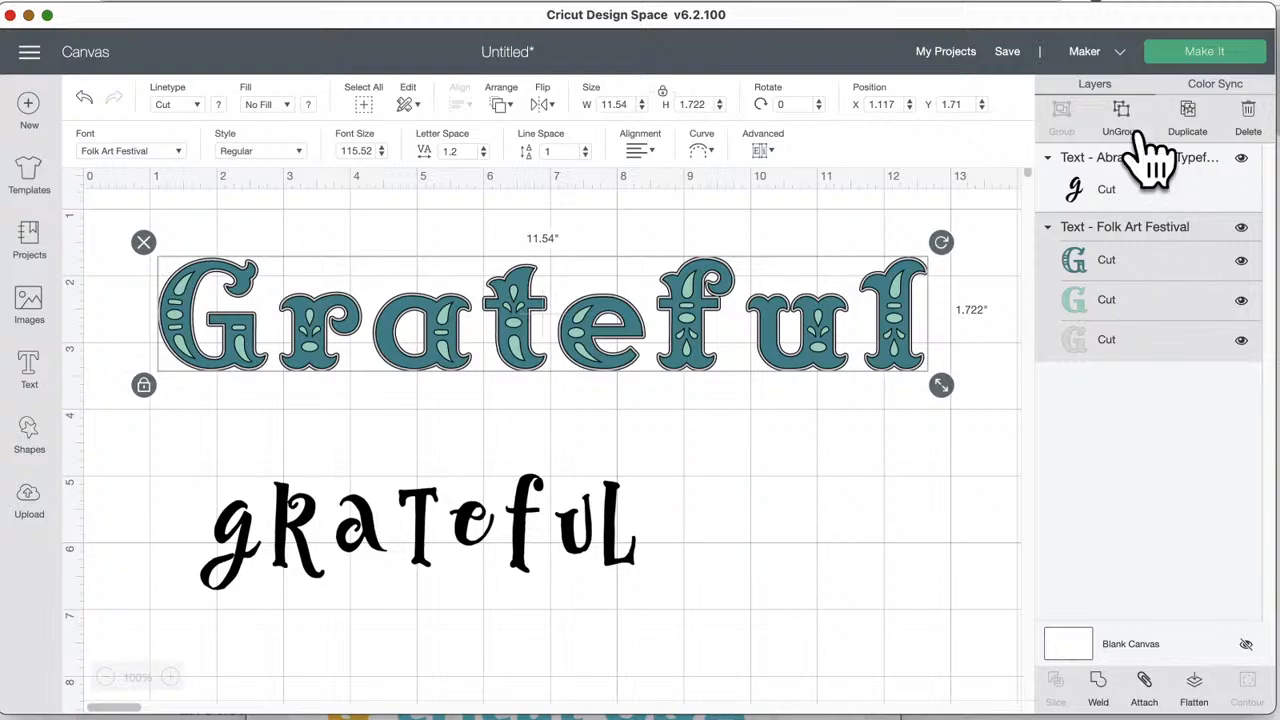
left_click(1206, 114)
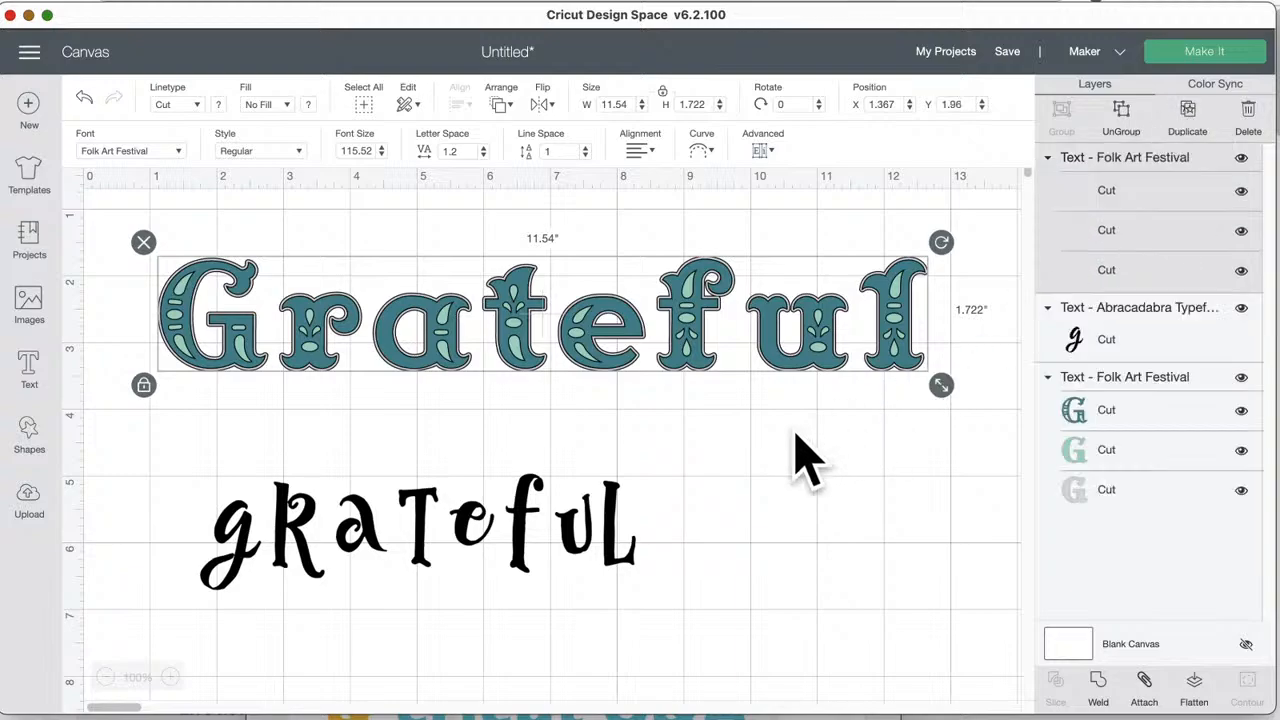
left_click_drag(625, 526, 640, 666)
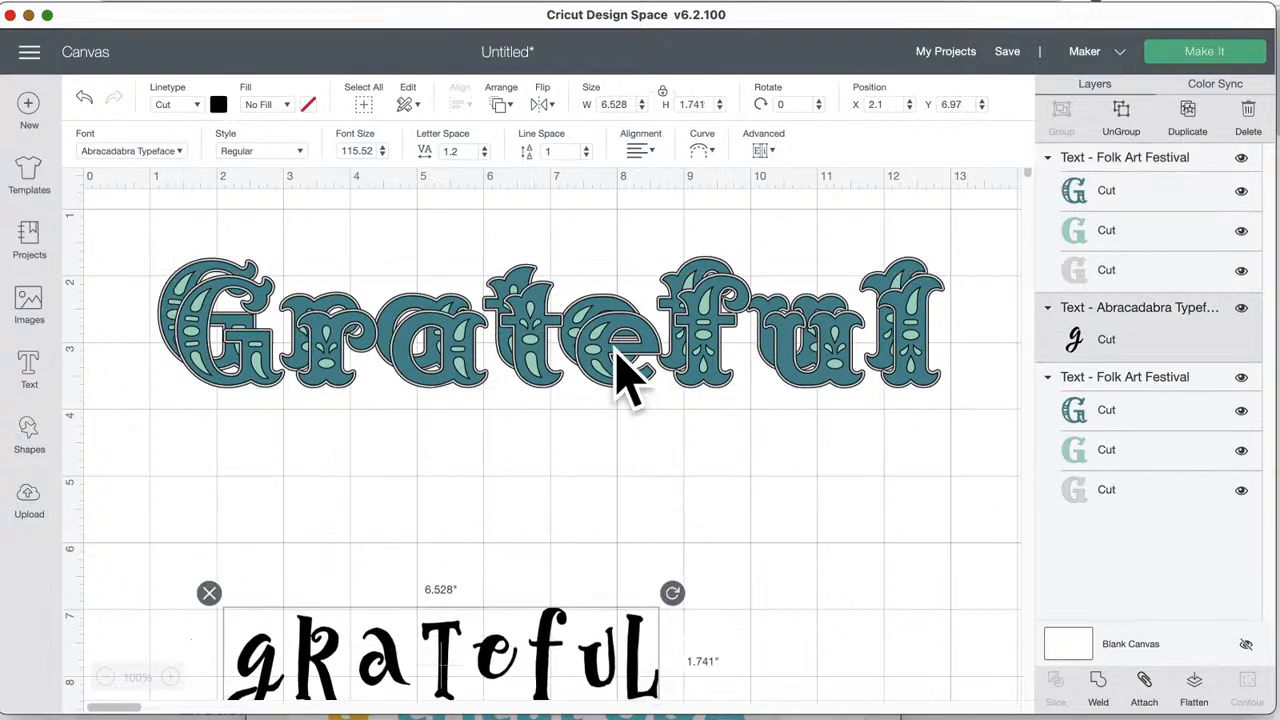
left_click_drag(623, 371, 598, 497)
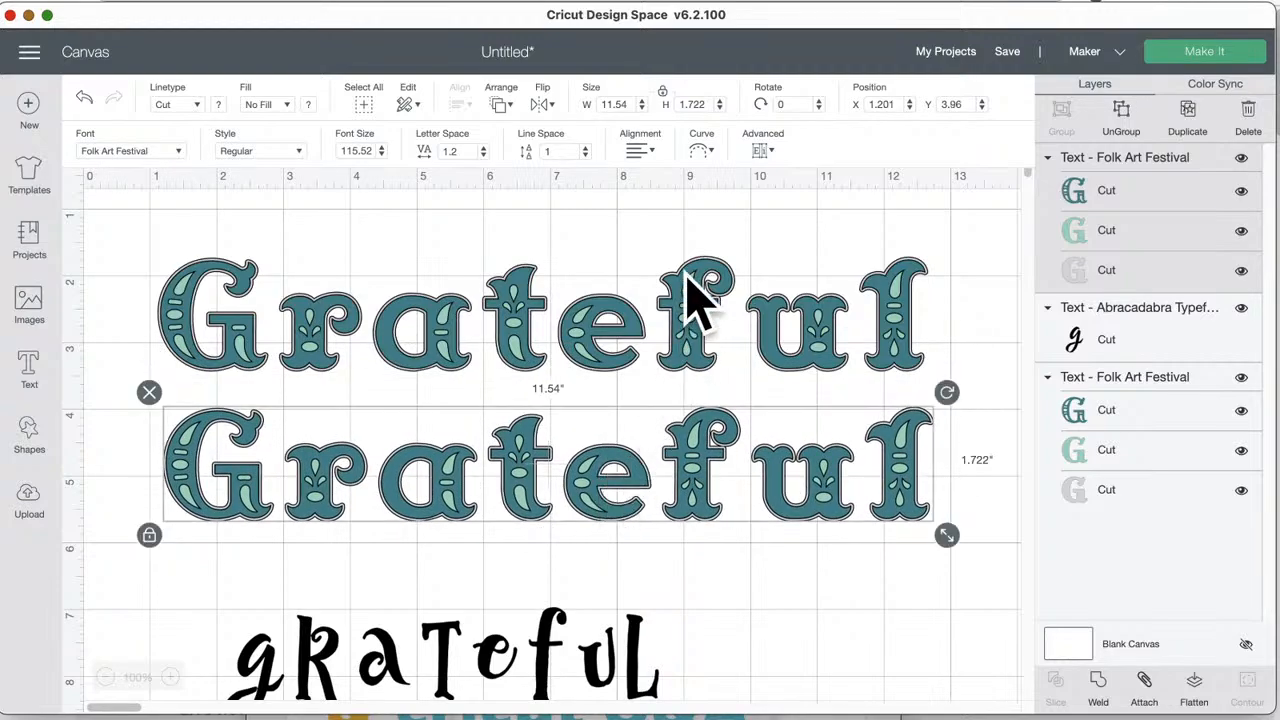
- Ungroup the lower Folk Art Festival text to letters and select its f and r individually
left_click(760, 150)
left_click(805, 178)
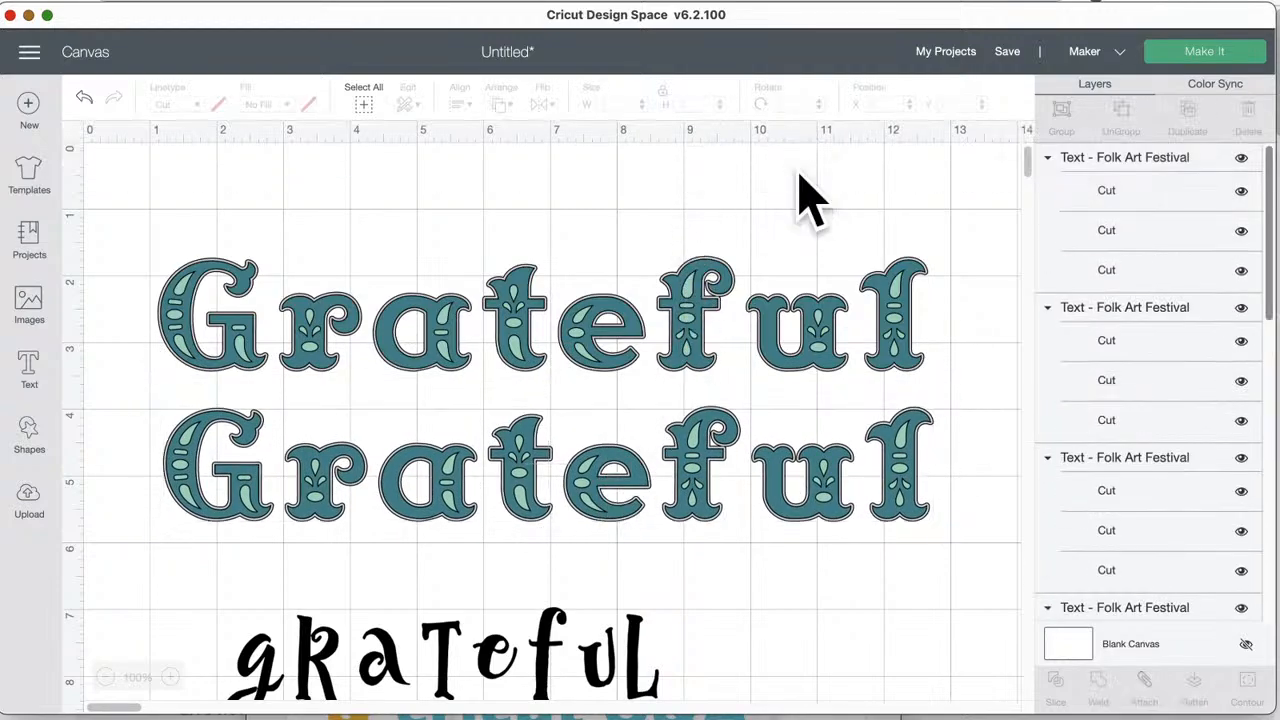
left_click_drag(688, 482, 690, 490)
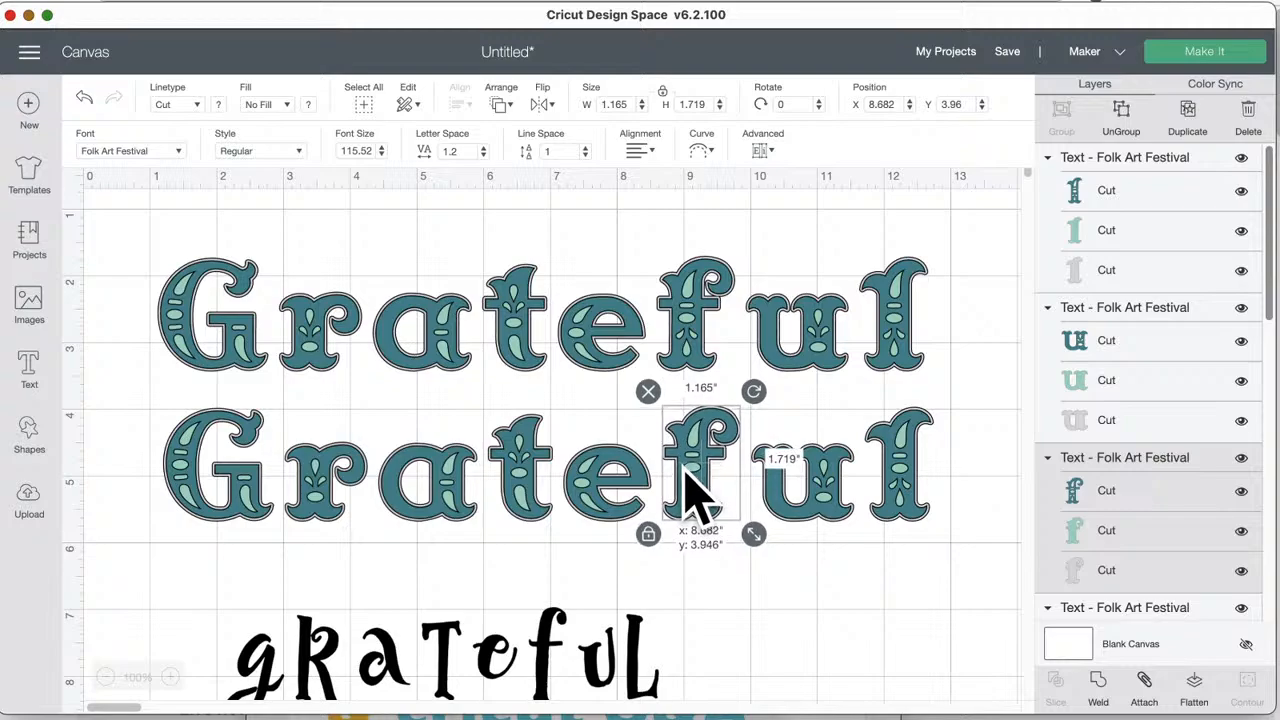
left_click(323, 480)
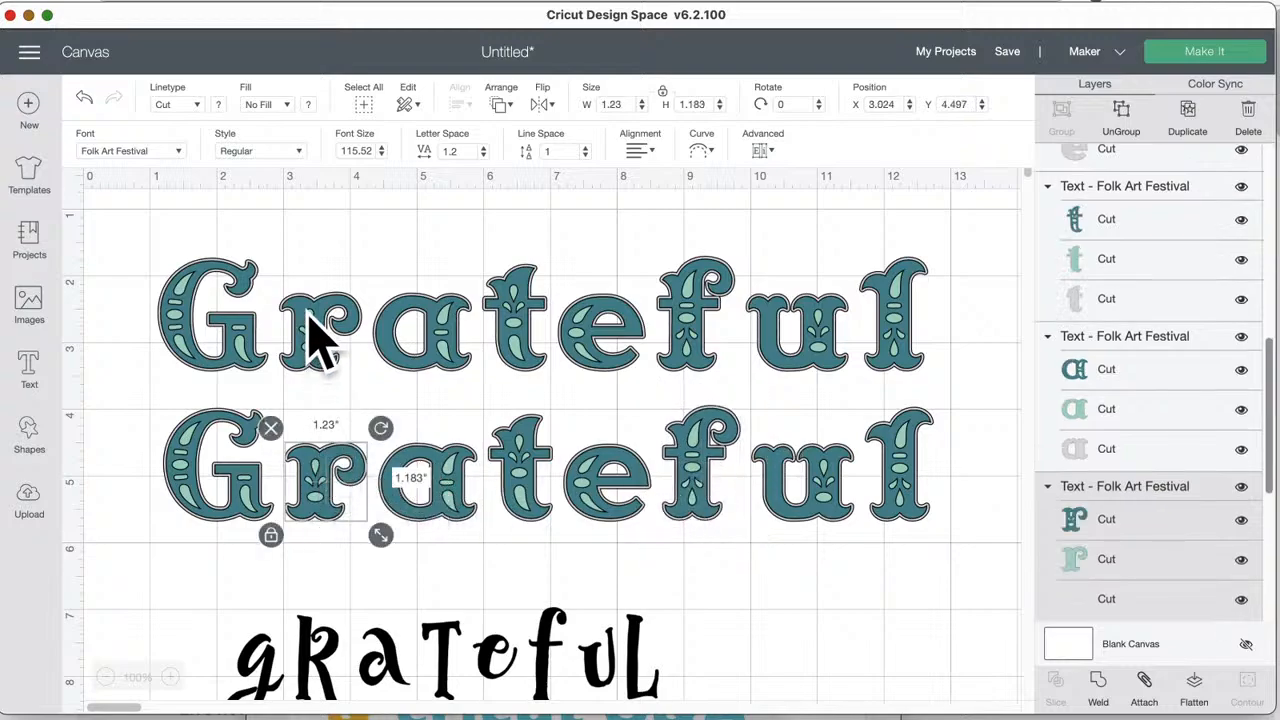
- Move the r, a, t, e, f, u and l of the ungrouped text closer together, with the l at about X 11.03
left_click(316, 338)
left_click_drag(334, 486, 320, 463)
left_click(314, 471)
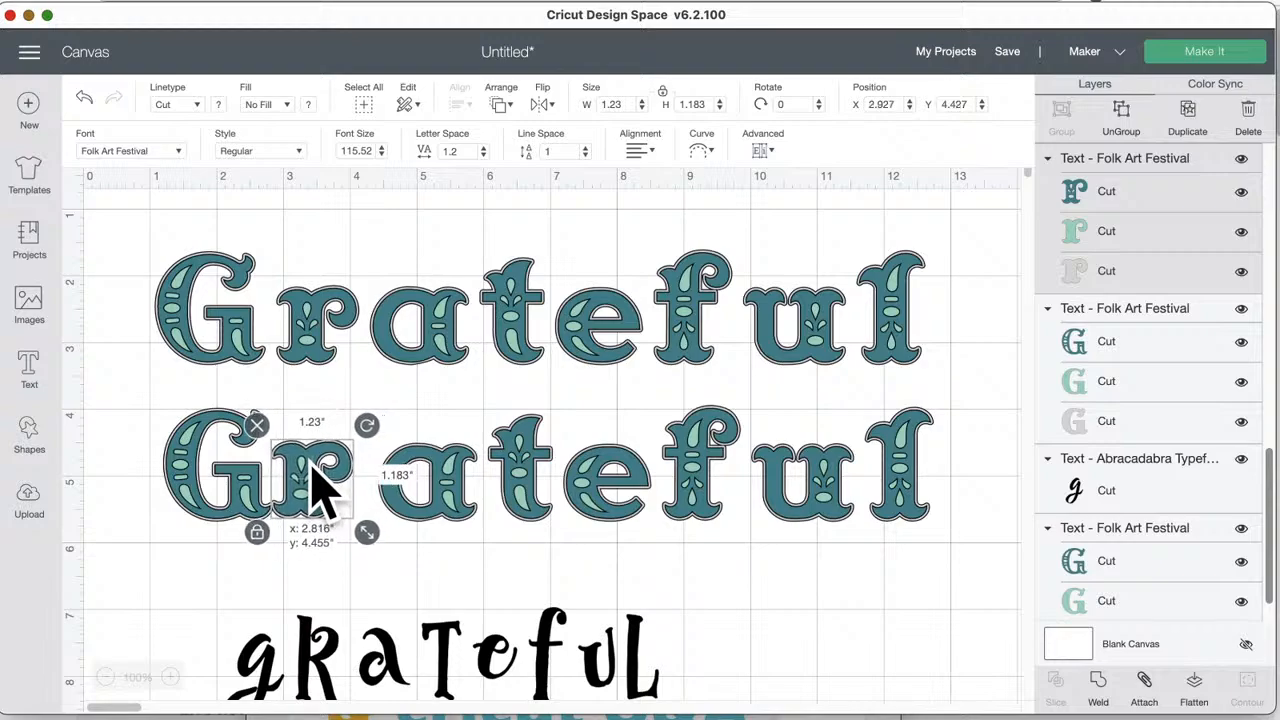
left_click(422, 476)
left_click_drag(530, 485, 504, 489)
mouse_move(612, 492)
left_mouse_down()
mouse_move(586, 491)
mouse_move(600, 491)
left_mouse_up()
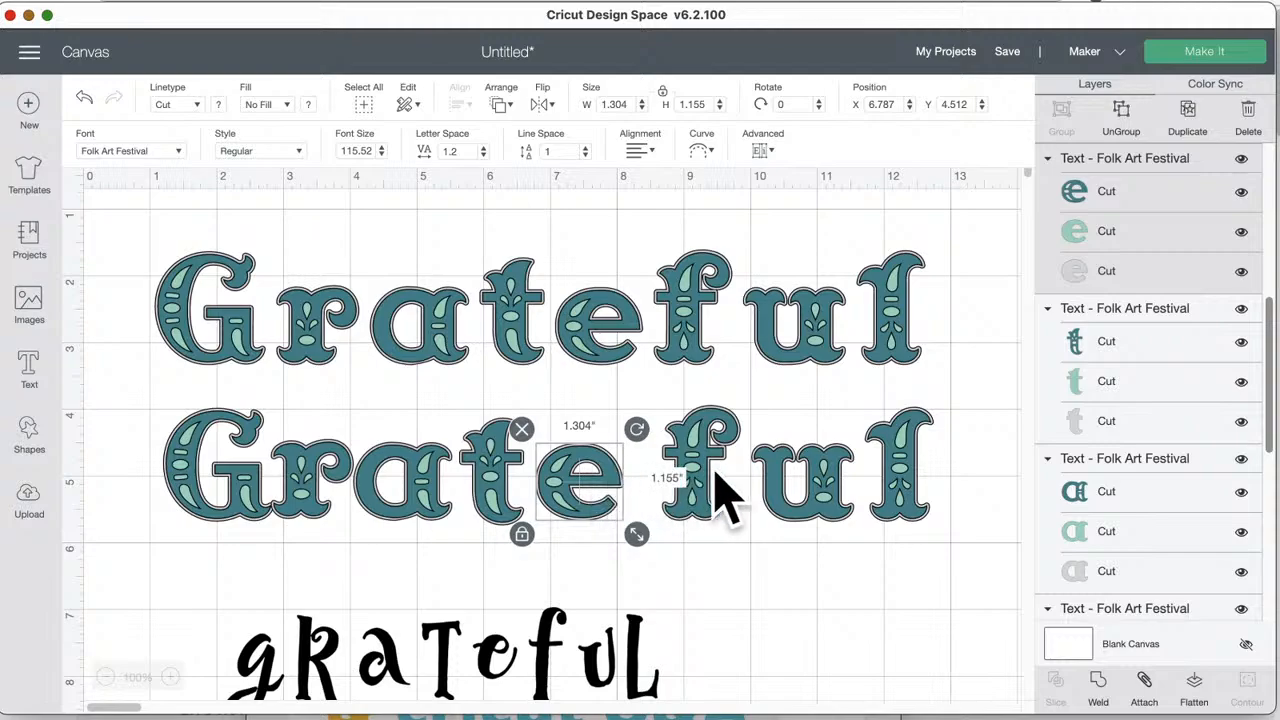
left_click_drag(723, 491, 697, 492)
left_click_drag(777, 491, 760, 497)
left_click_drag(862, 495, 837, 506)
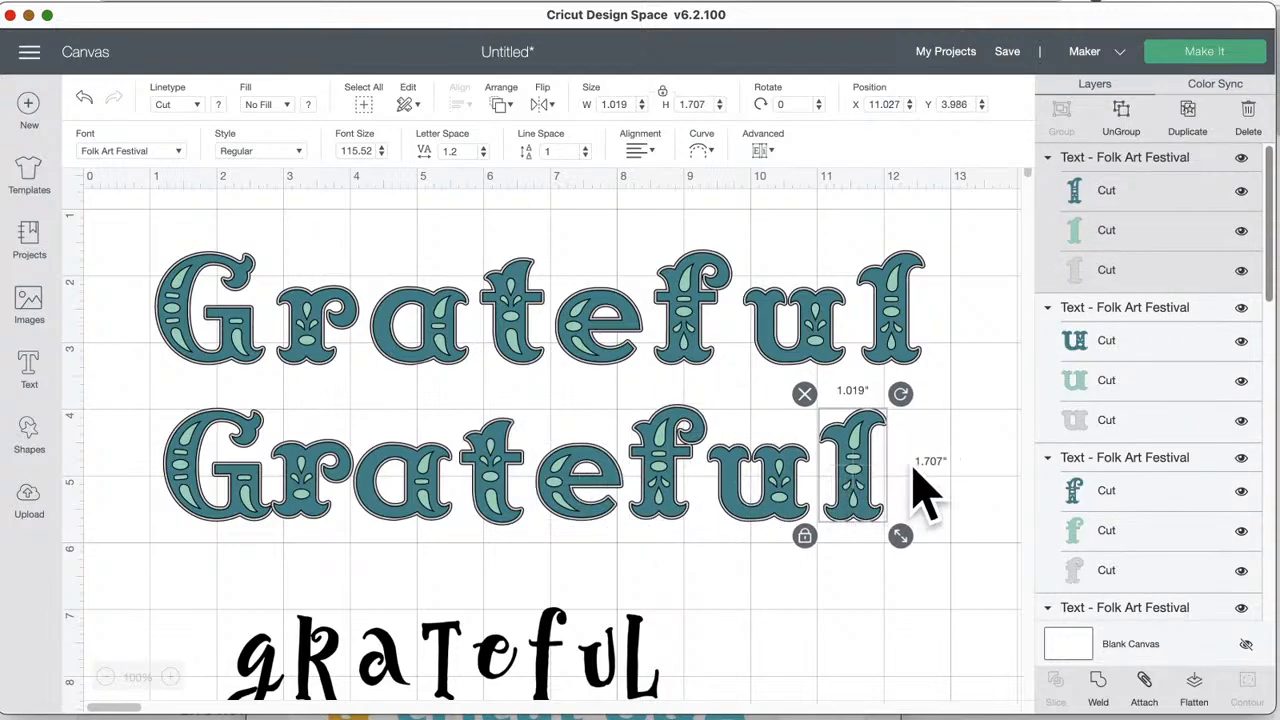
left_click(960, 480)
- Ungroup the upper Folk Art Festival text to layers and pull its teal, mint and grey words apart, the grey at about X 1.23, Y 1.63
left_click(895, 333)
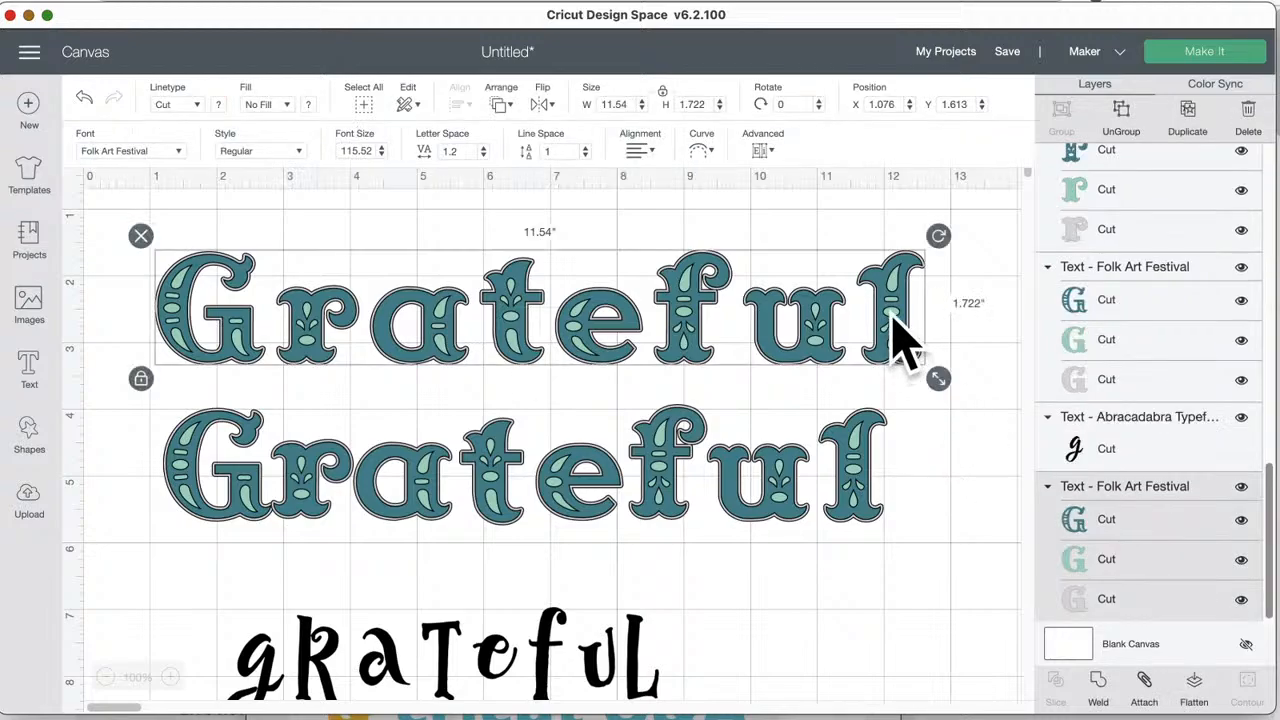
left_click(762, 152)
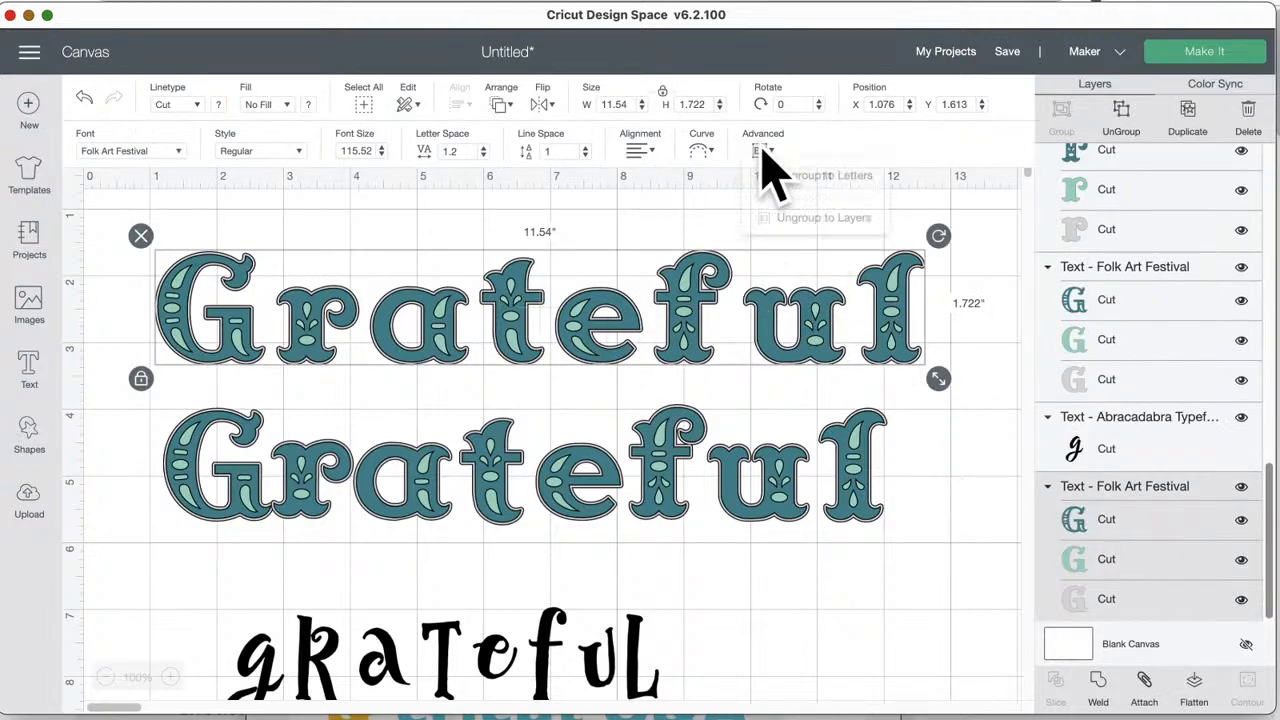
left_click(835, 226)
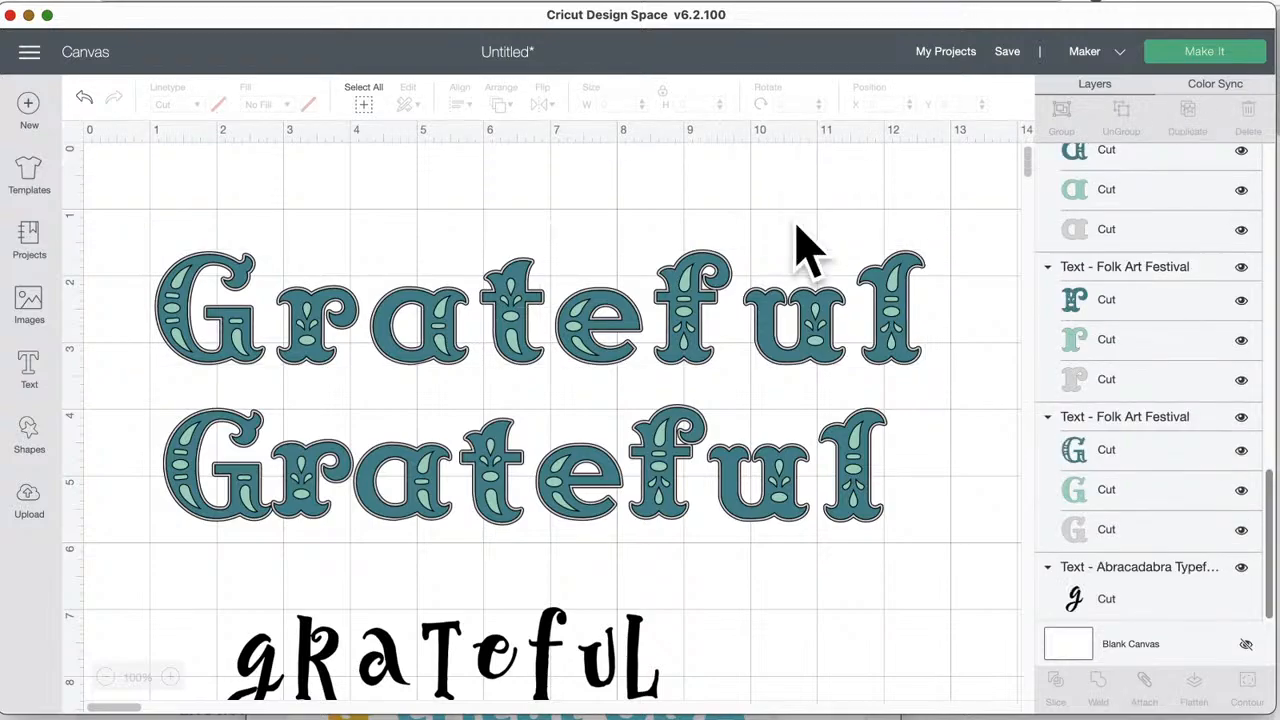
left_click_drag(700, 337, 700, 262)
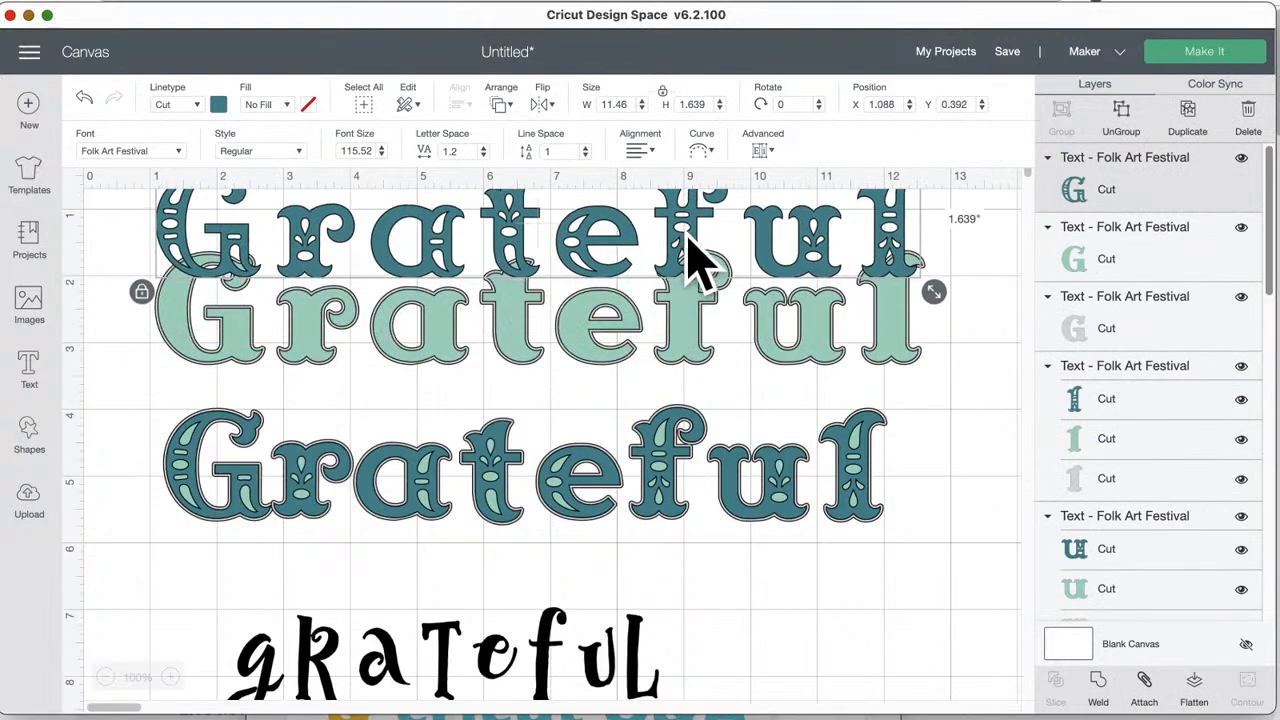
left_click_drag(676, 338, 869, 371)
left_click_drag(703, 366, 746, 360)
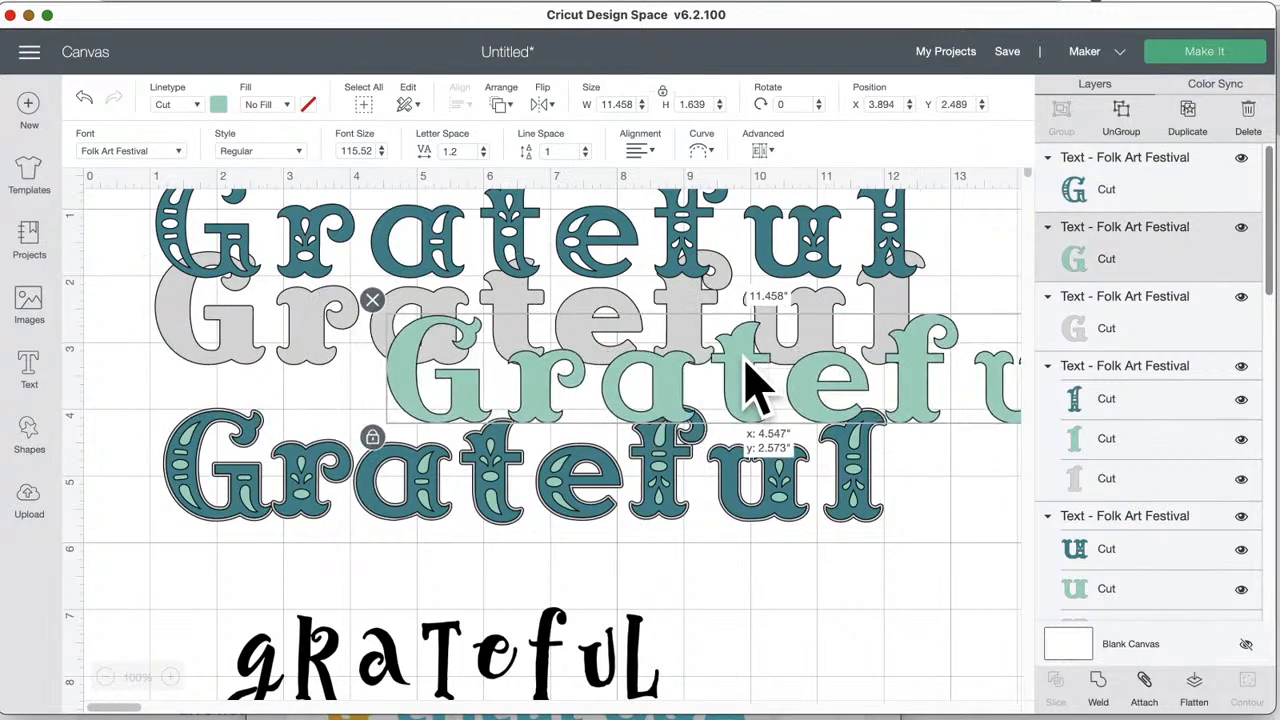
mouse_move(329, 323)
left_mouse_down()
mouse_move(309, 349)
mouse_move(331, 327)
left_mouse_up()
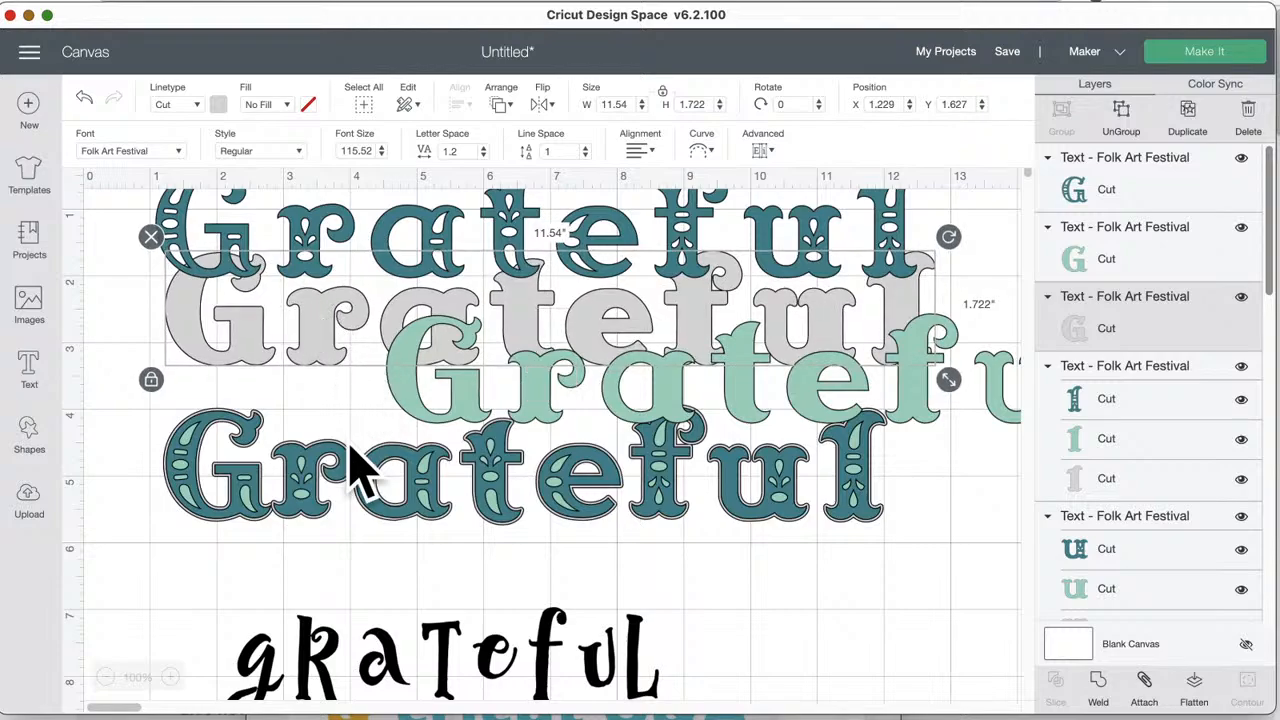
- Ungroup the r of the lower Grateful to layers
left_click(316, 496)
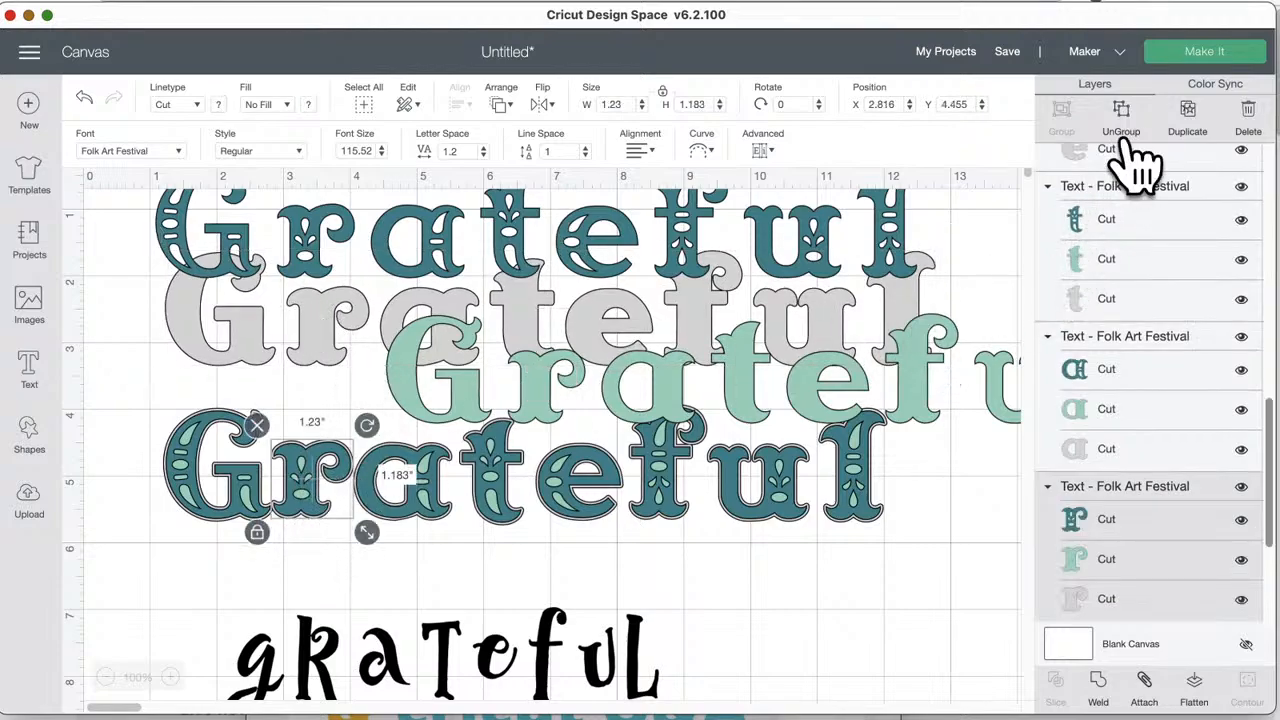
left_click(762, 152)
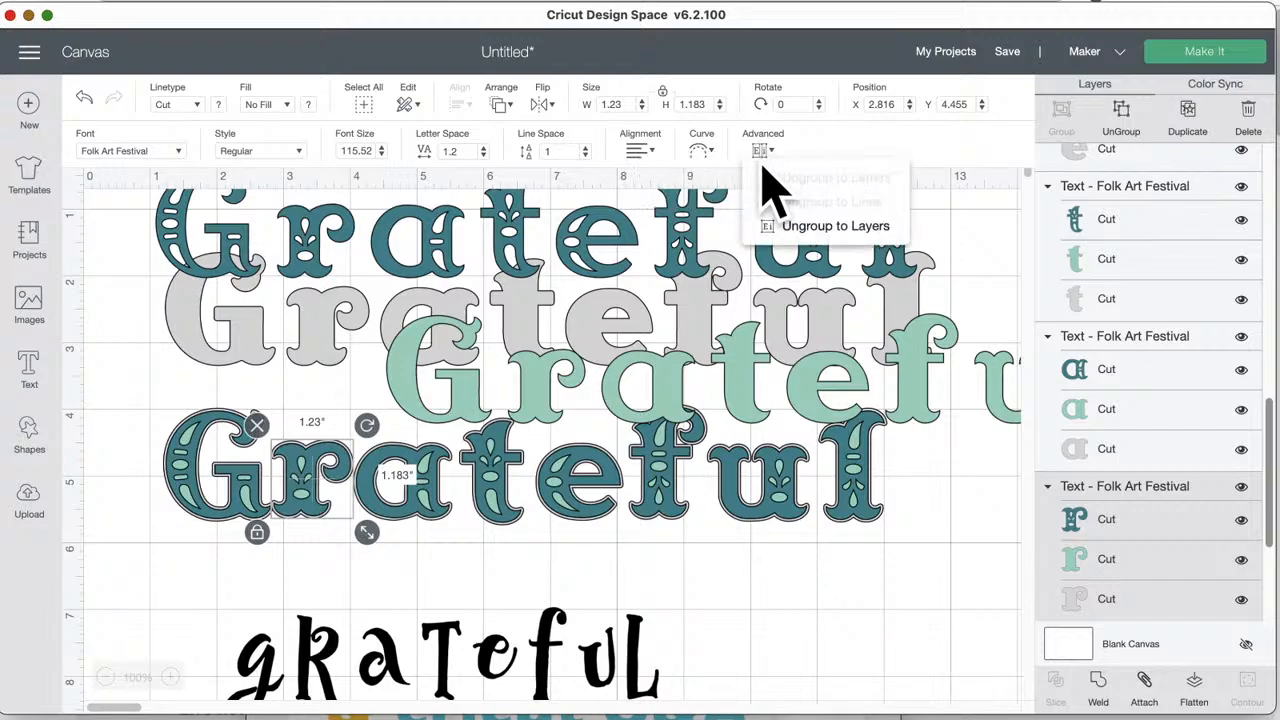
left_click(800, 228)
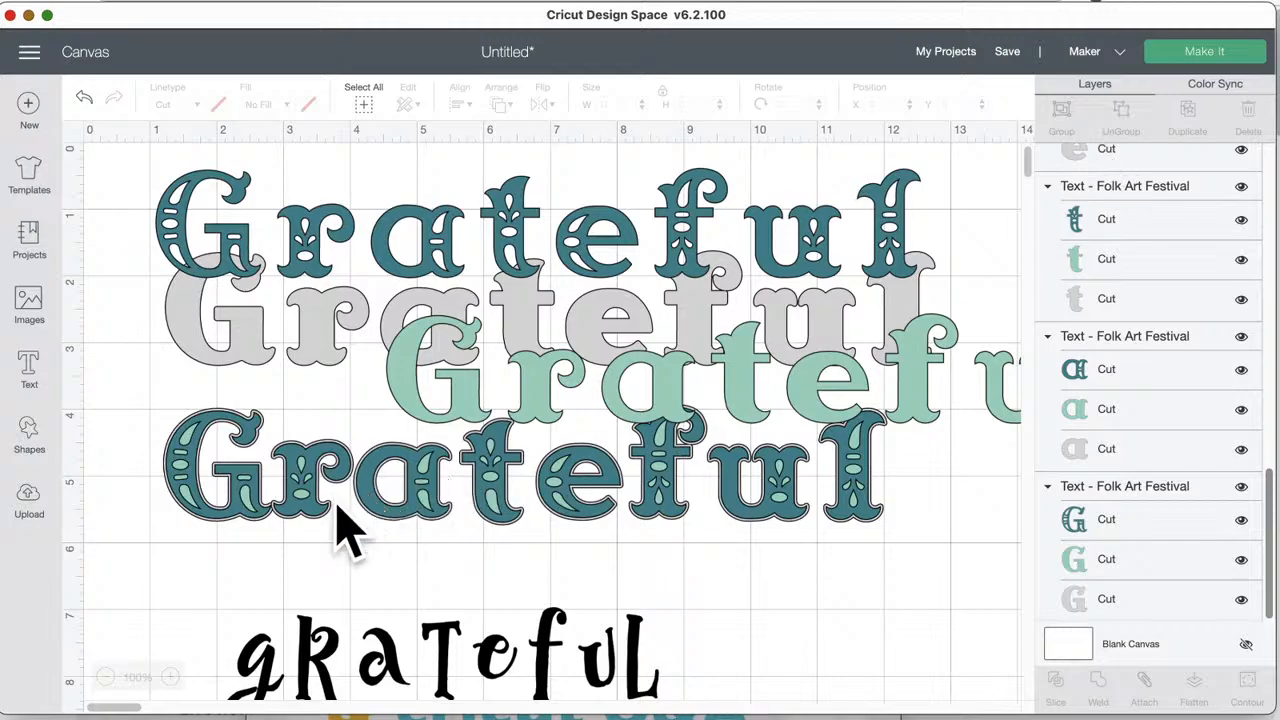
- Move the r's teal layer below the lower word and hide its mint layer
left_click(312, 478)
left_click_drag(309, 480, 305, 588)
left_click(310, 490)
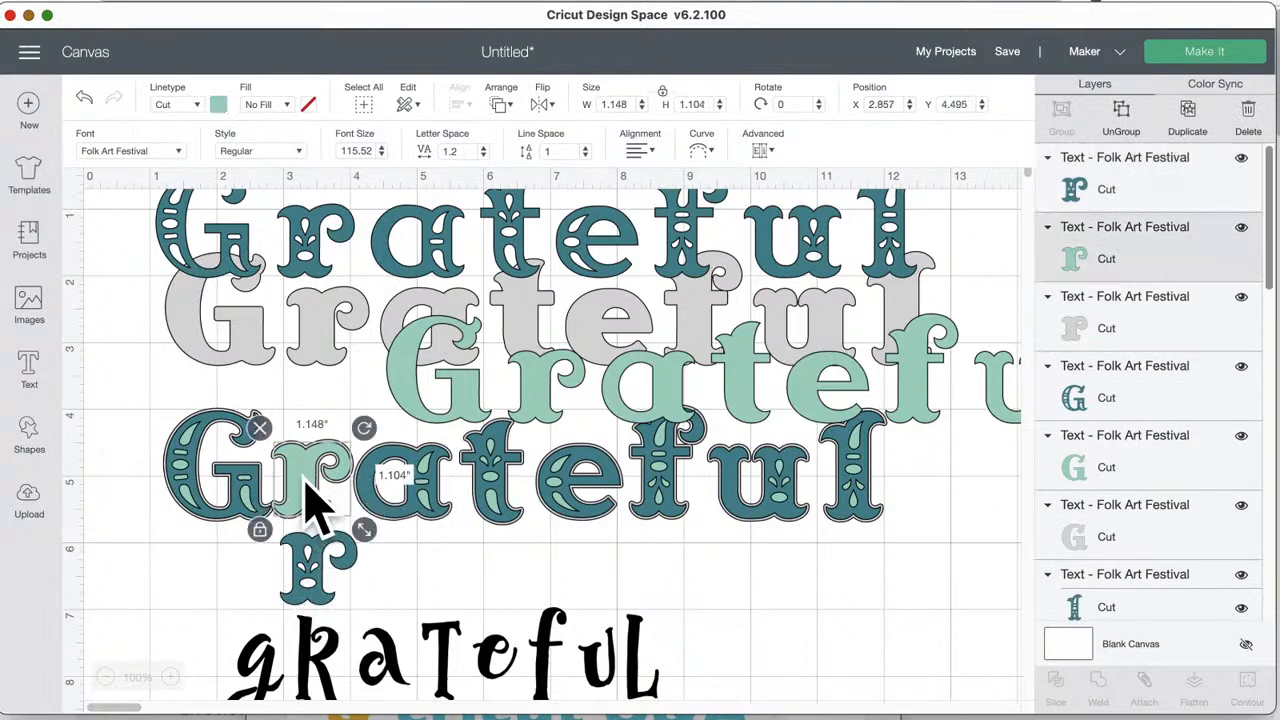
left_click(1241, 228)
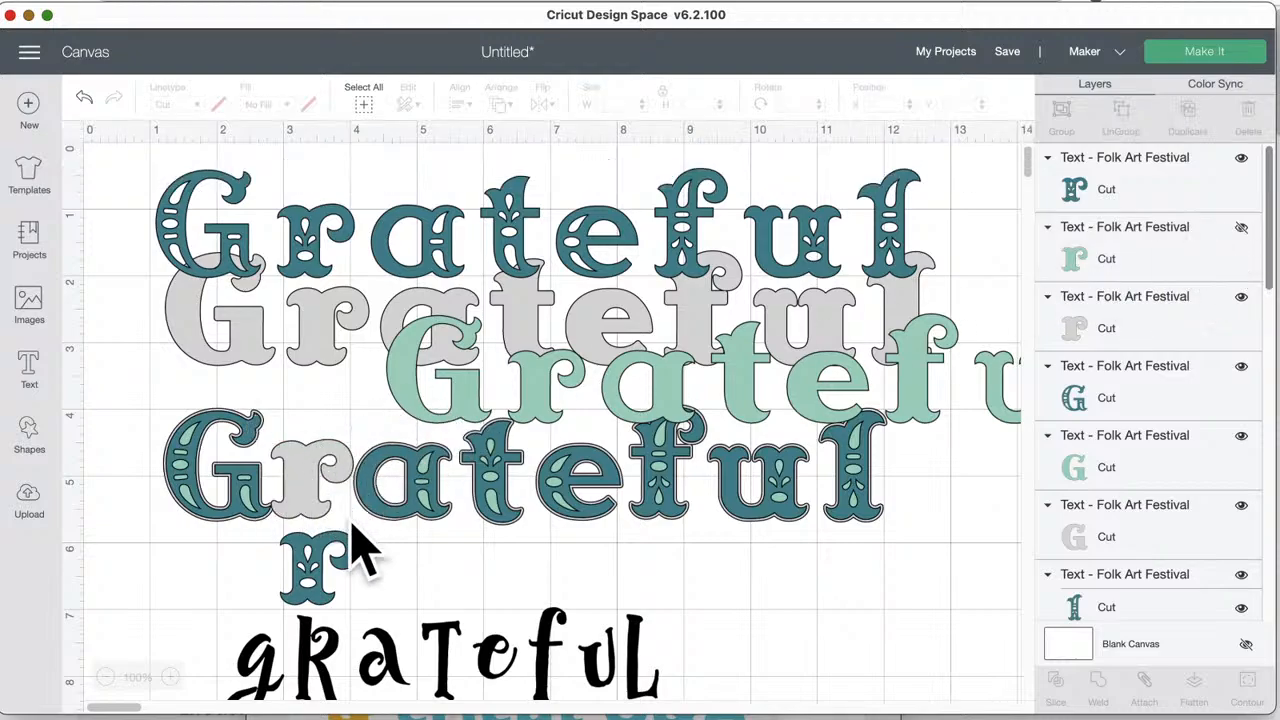
- Move the teal r back into the lower word, the teal upper word onto the grey one, and the mint word to about X 2.96, Y 1.67
left_click_drag(320, 568, 321, 501)
left_click_drag(423, 266, 436, 326)
mouse_move(414, 399)
left_mouse_down()
mouse_move(552, 452)
mouse_move(423, 407)
left_mouse_up()
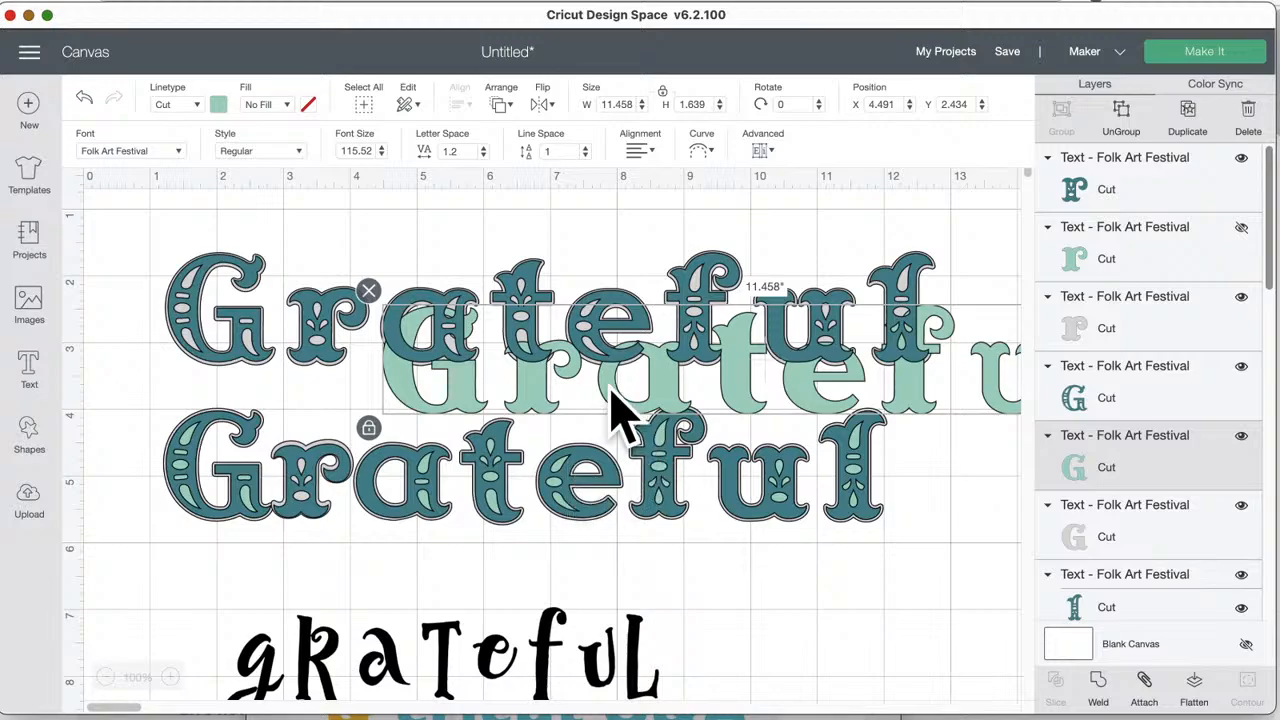
left_click_drag(660, 400, 568, 345)
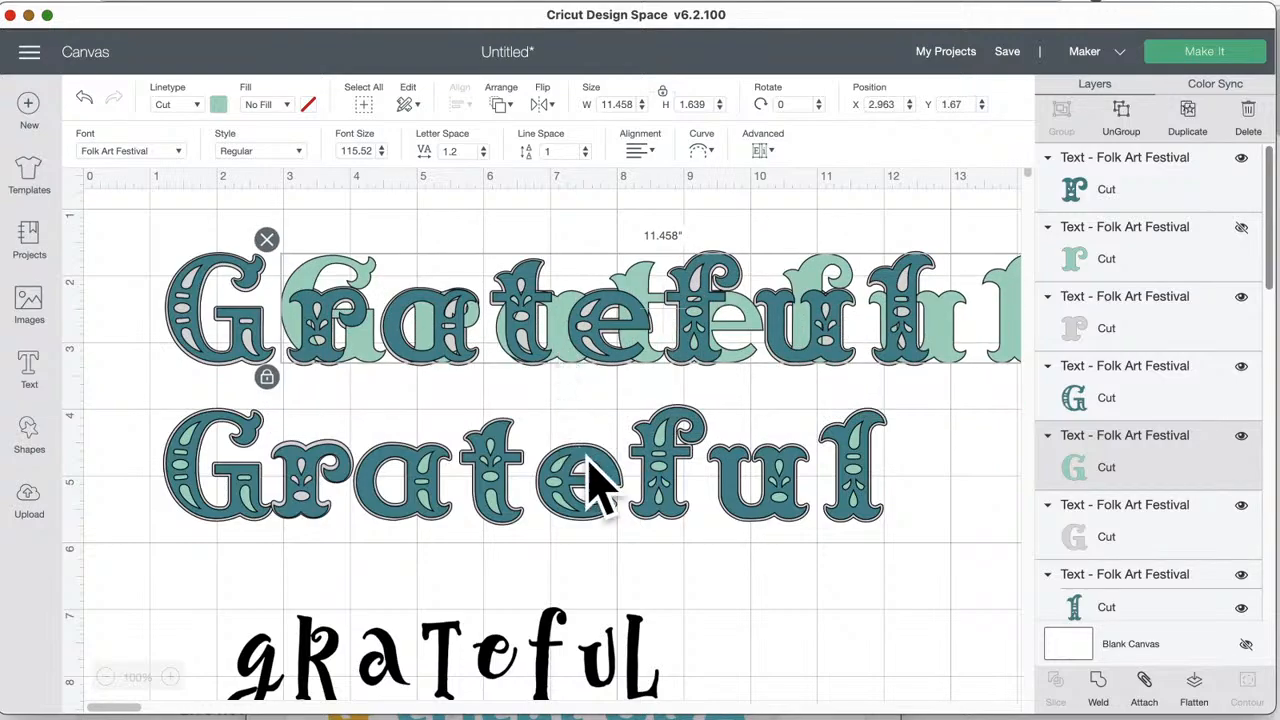
- Select all the letters and layers of the lower Grateful and group them
left_click(665, 495)
left_click(920, 508)
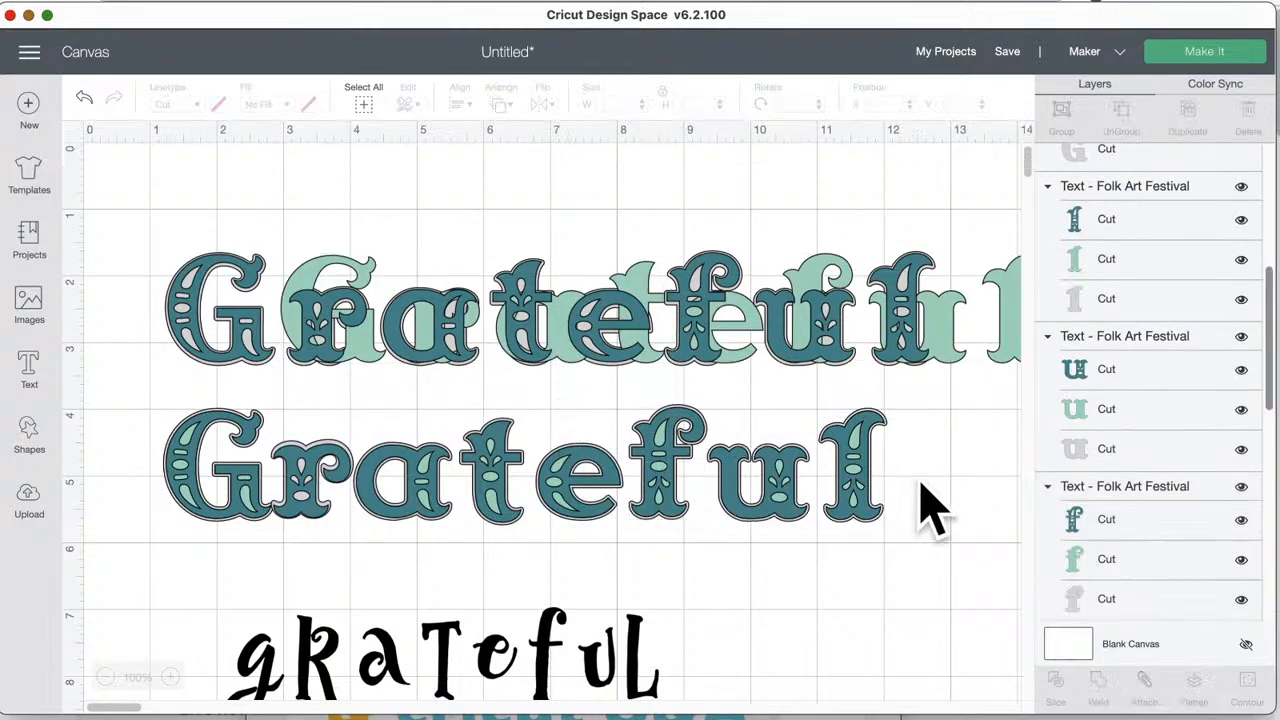
left_click(866, 500)
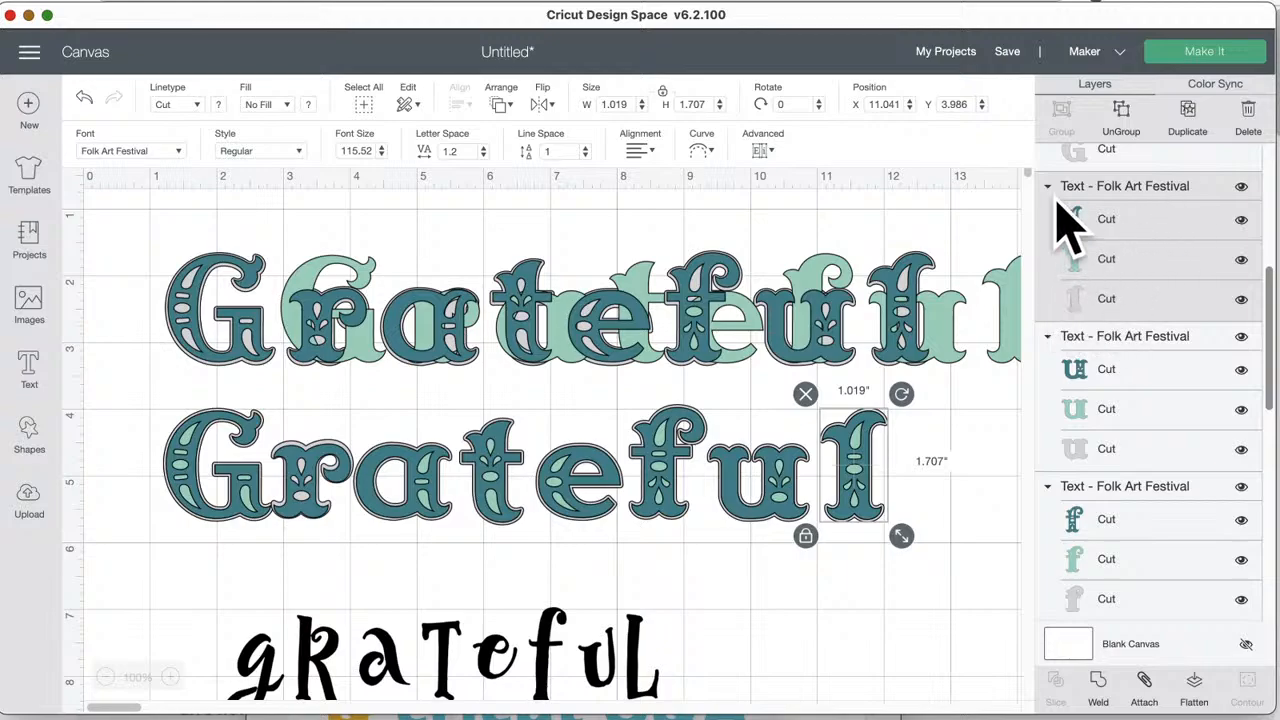
left_click(990, 490)
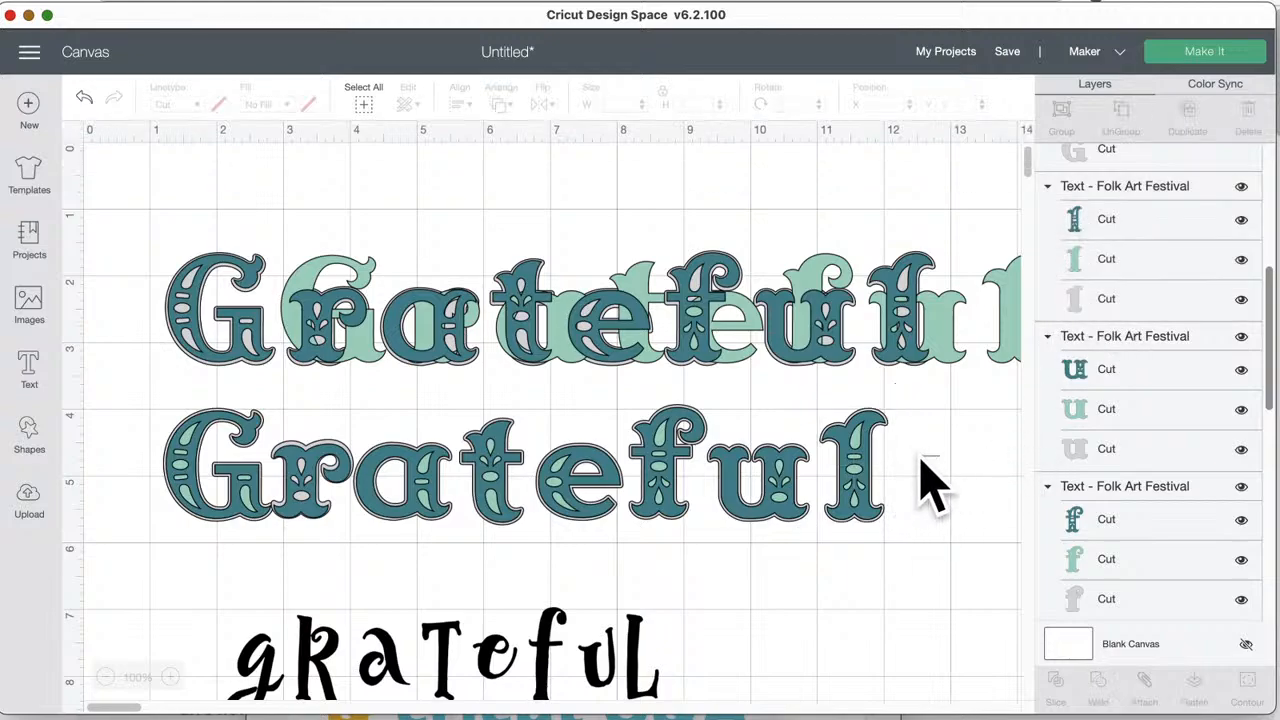
left_click_drag(920, 463, 149, 471)
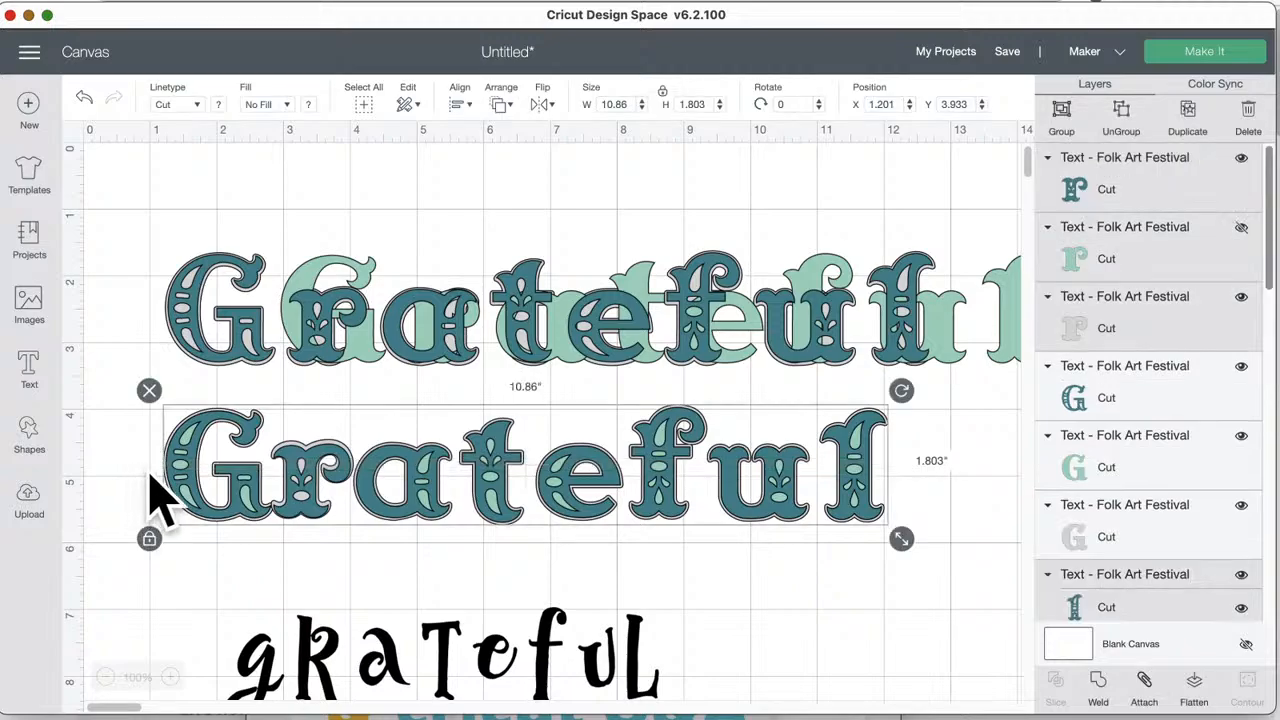
left_click(1063, 112)
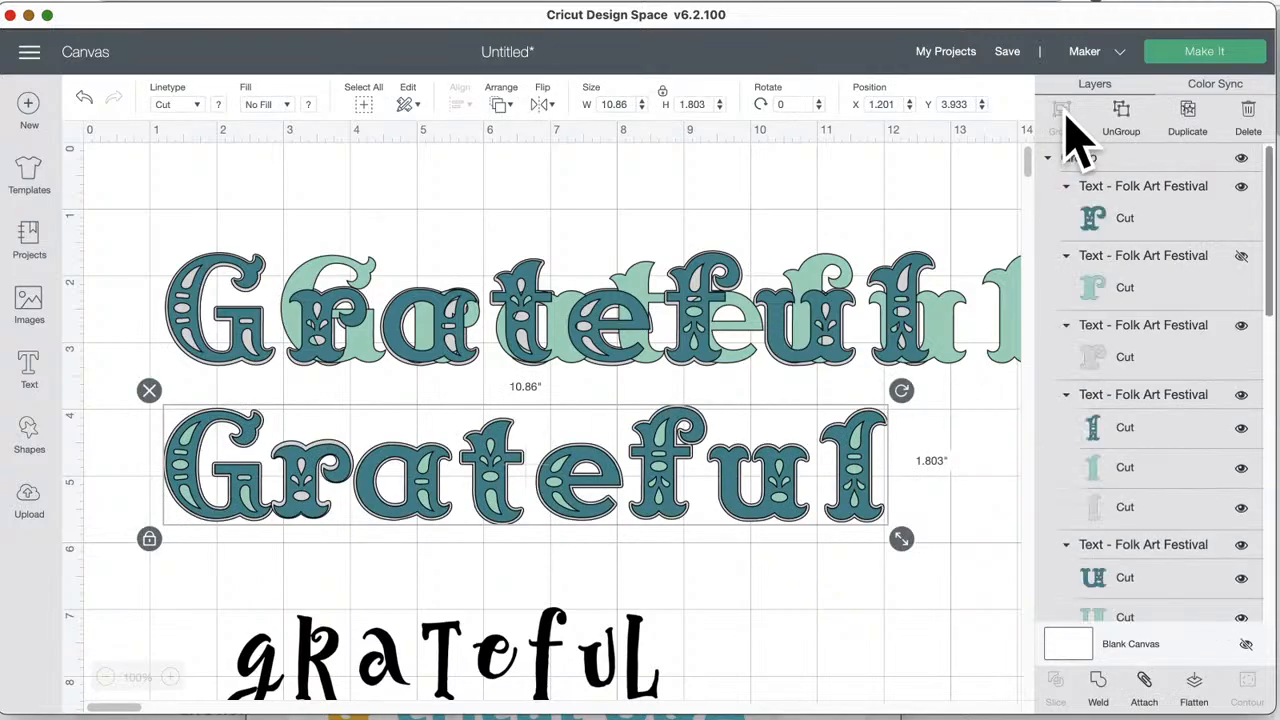
- Move and resize the grouped word to about 11.36 by 1.89 inches, and switch its visibility off and on
mouse_move(862, 464)
left_mouse_down()
mouse_move(851, 468)
mouse_move(866, 491)
mouse_move(873, 480)
left_mouse_up()
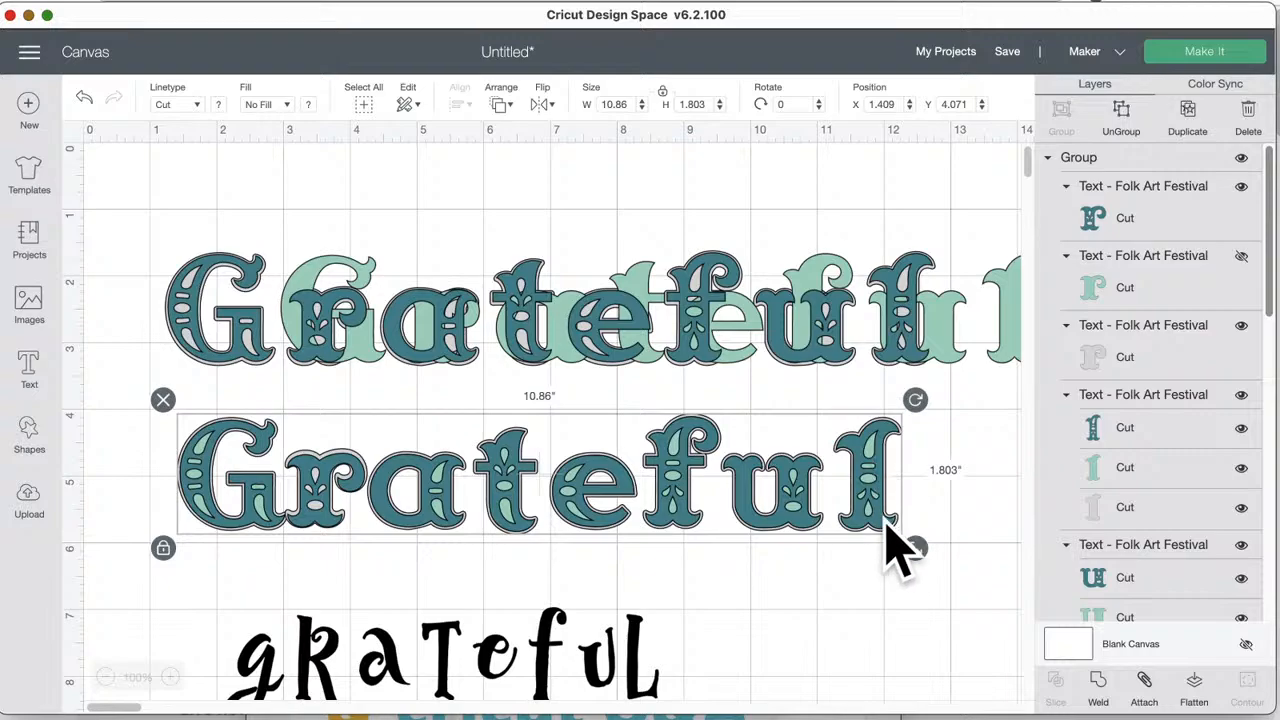
left_click_drag(917, 555, 724, 540)
left_click(1241, 158)
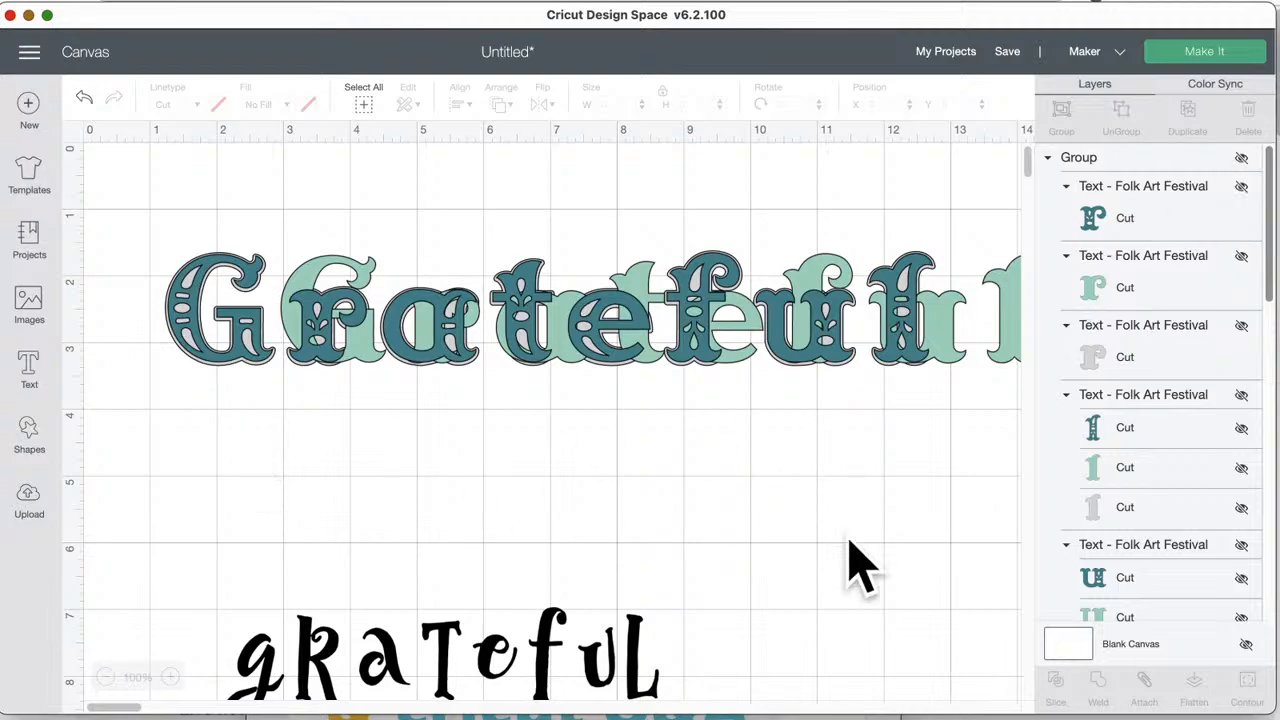
left_click(1241, 158)
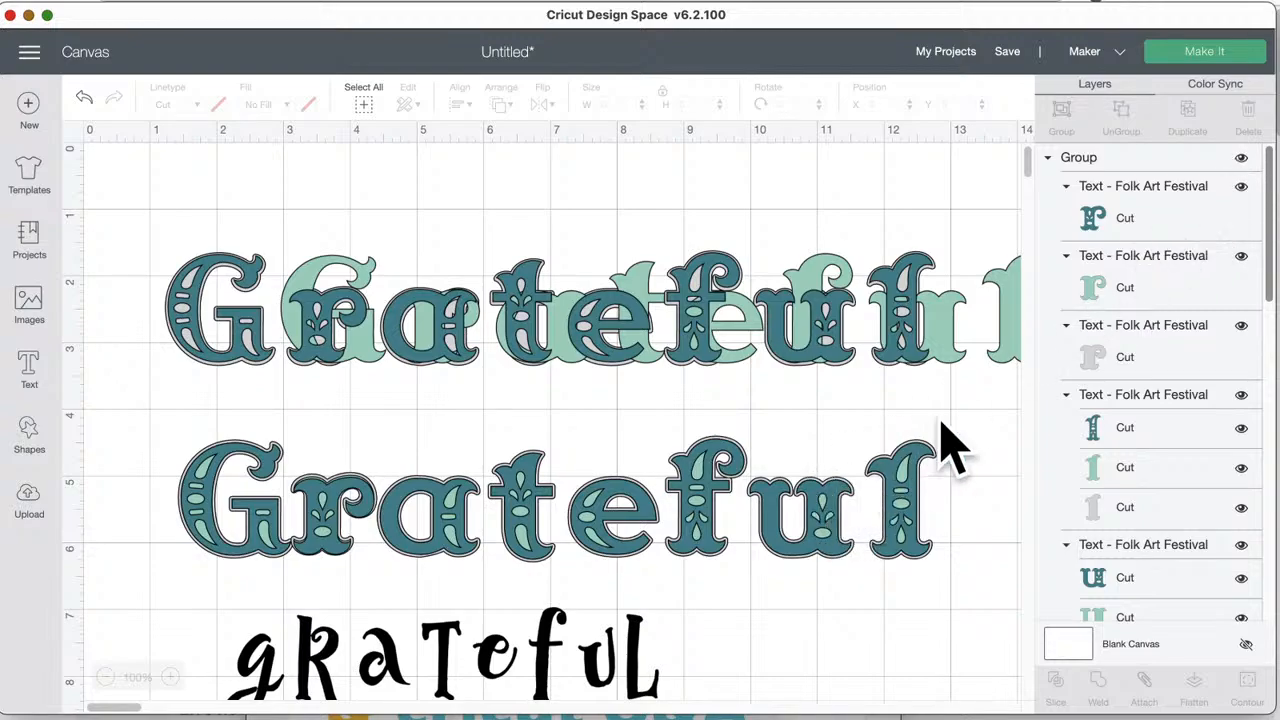
- Ungroup the lower word and hide its l, u and f one by one
left_click(910, 507)
left_click(1124, 128)
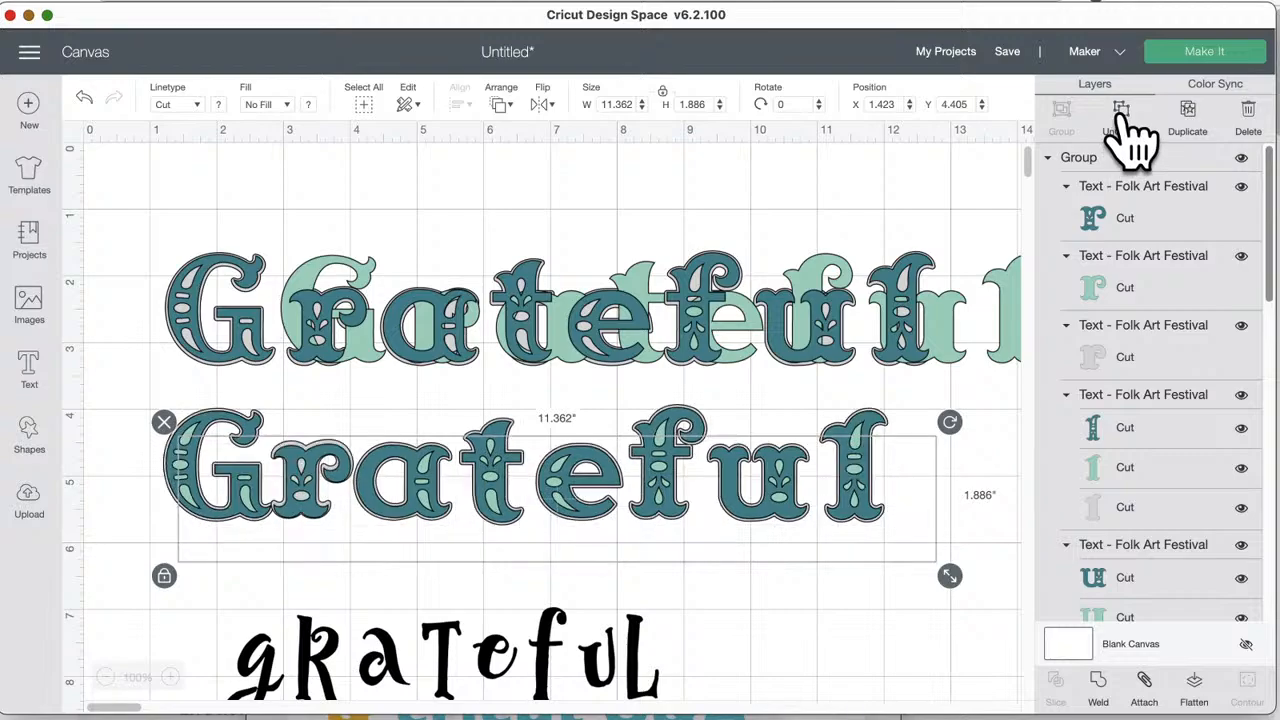
left_click(930, 510)
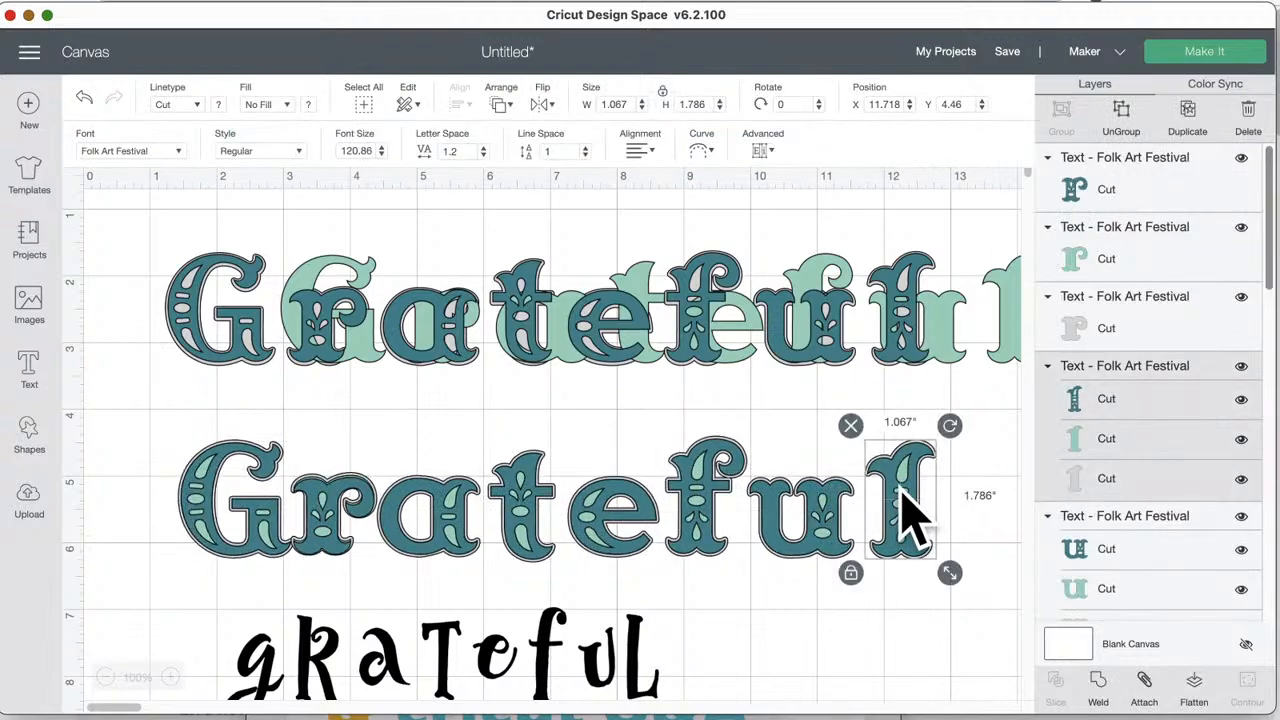
left_click(1240, 367)
left_click(852, 500)
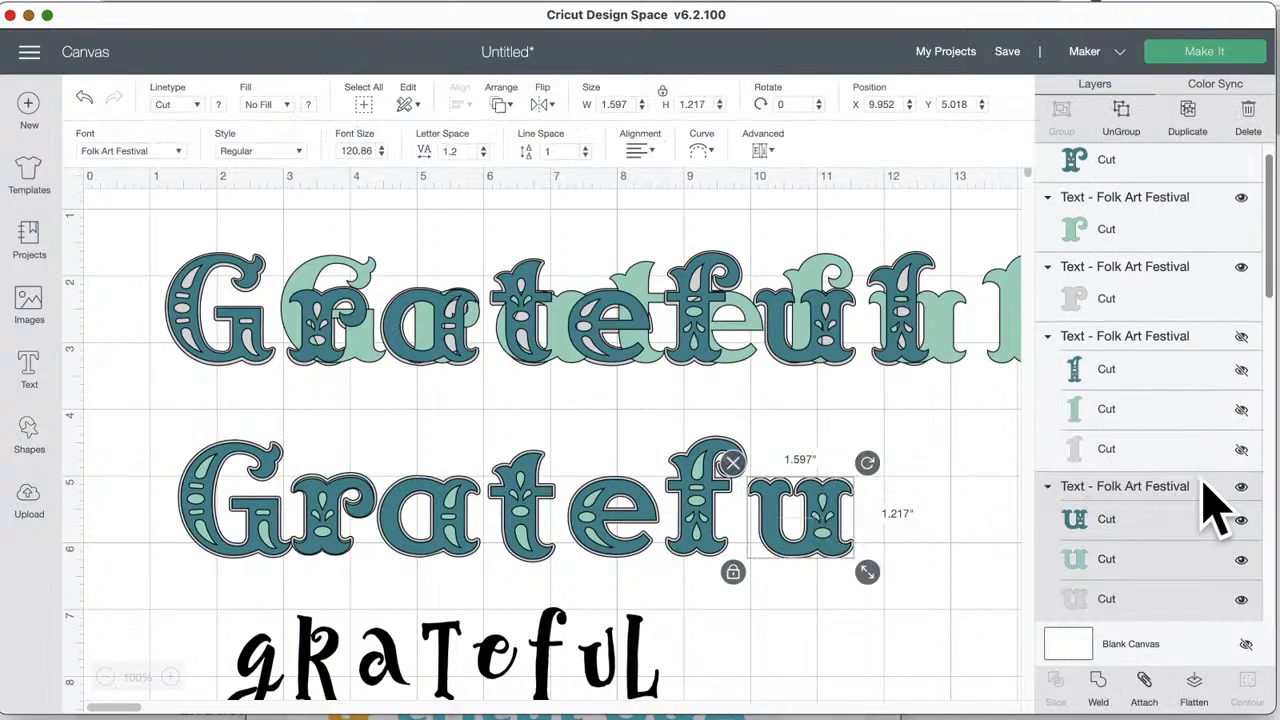
left_click(1238, 486)
left_click(708, 515)
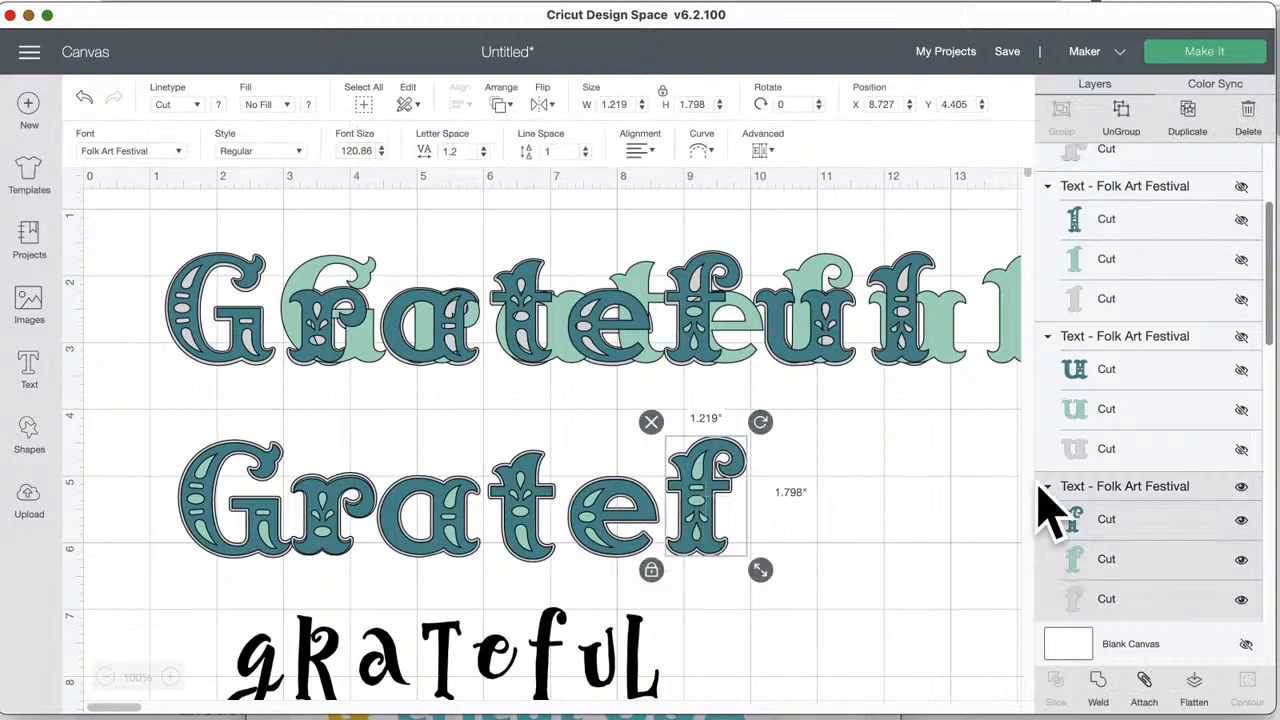
left_click(1240, 487)
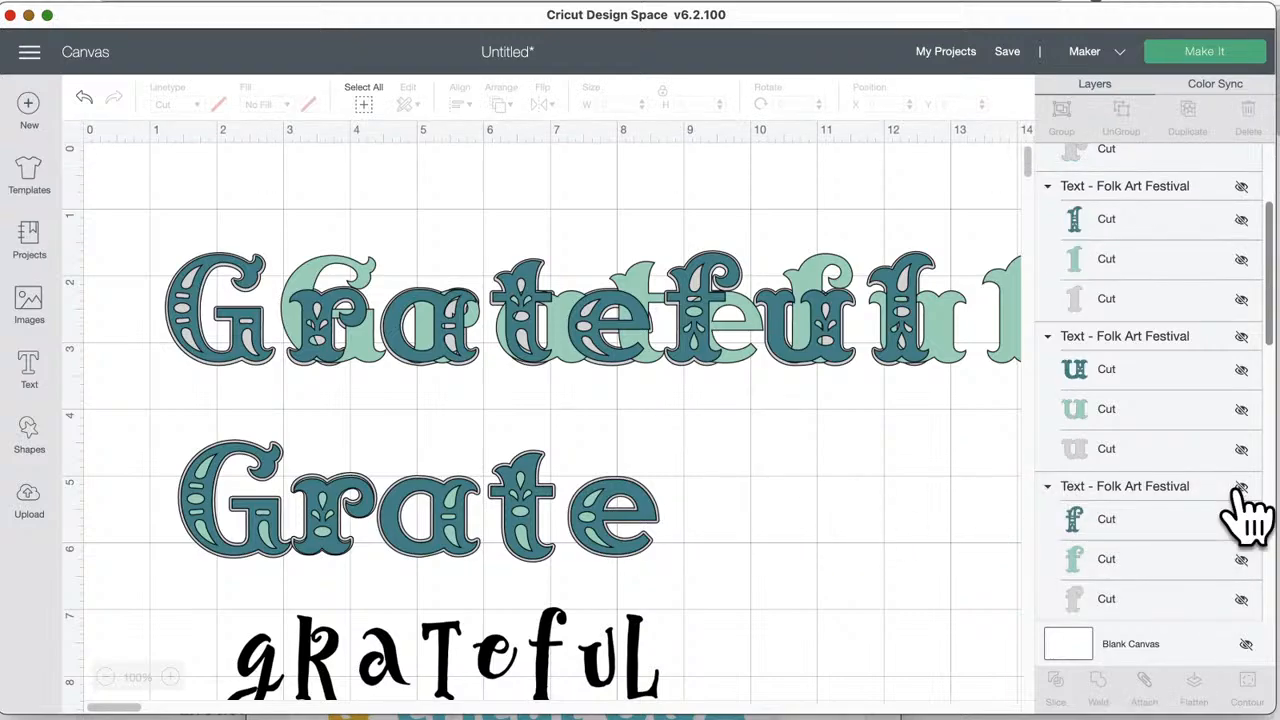
- Make the f, u and l of the lower word visible again
left_click(1241, 486)
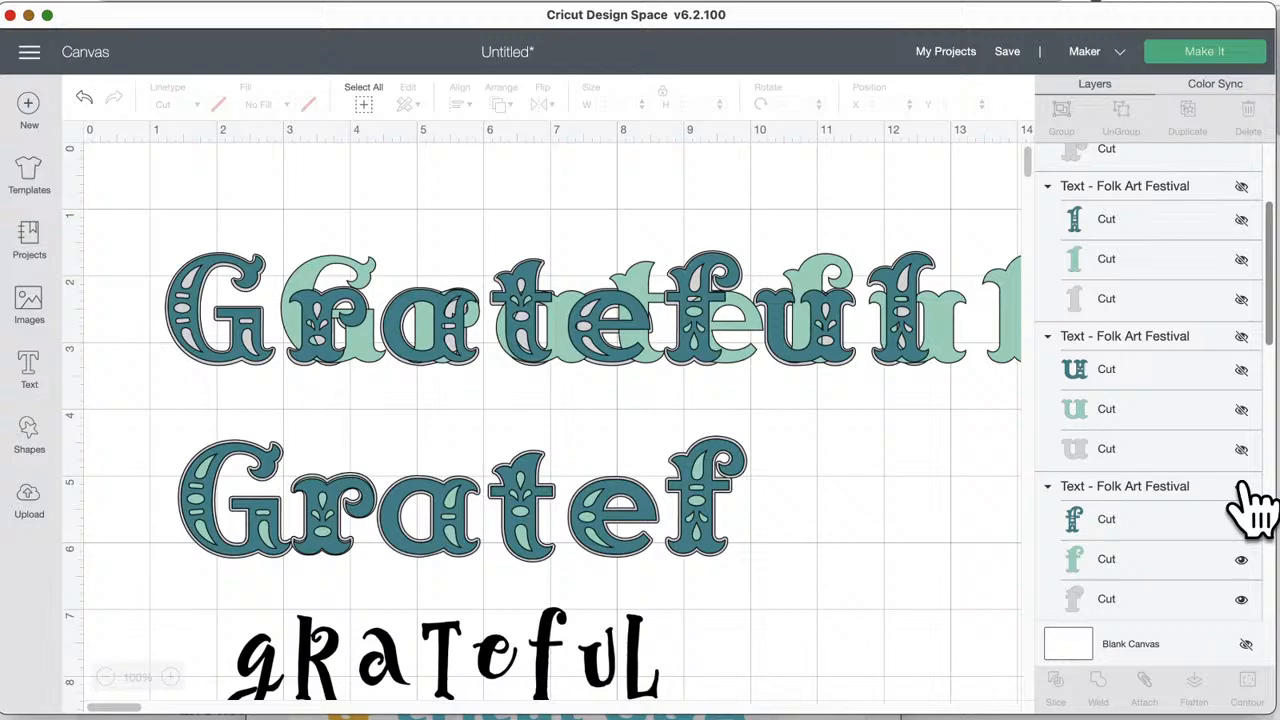
left_click(1241, 337)
left_click(1241, 186)
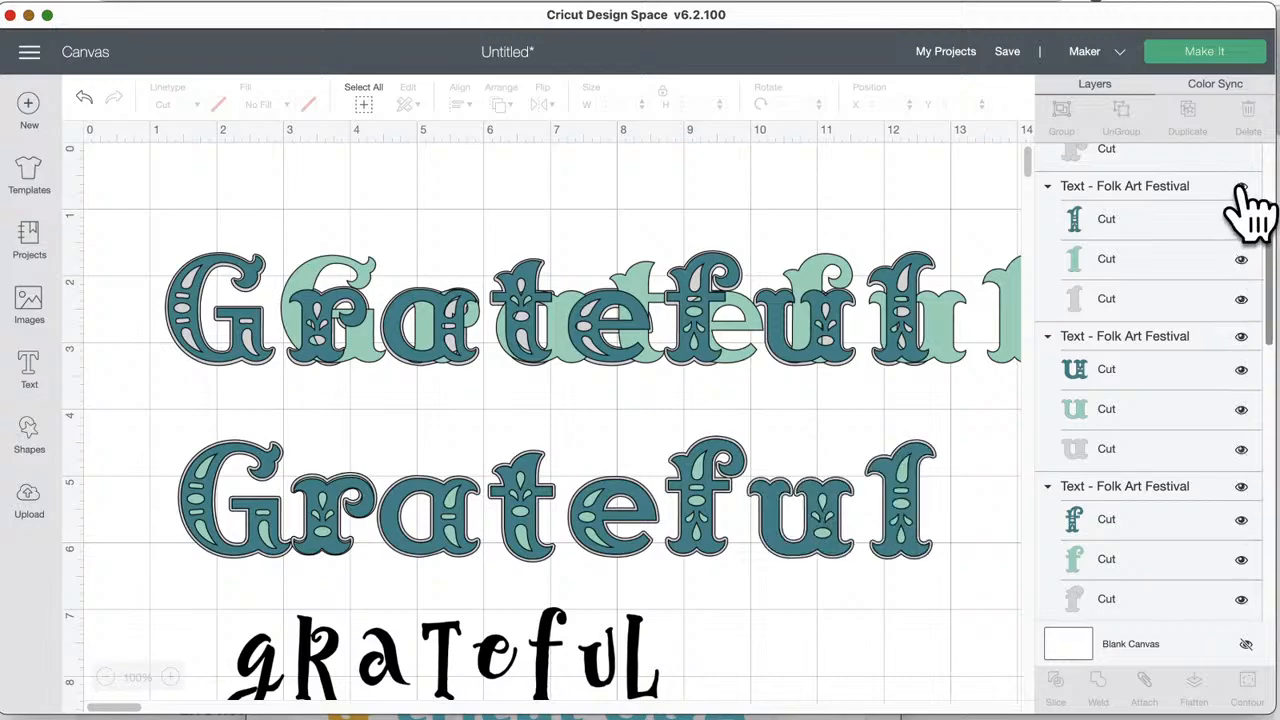
- Regroup all letters of the lower word and switch the whole group's visibility off and on
left_click_drag(240, 492, 242, 494)
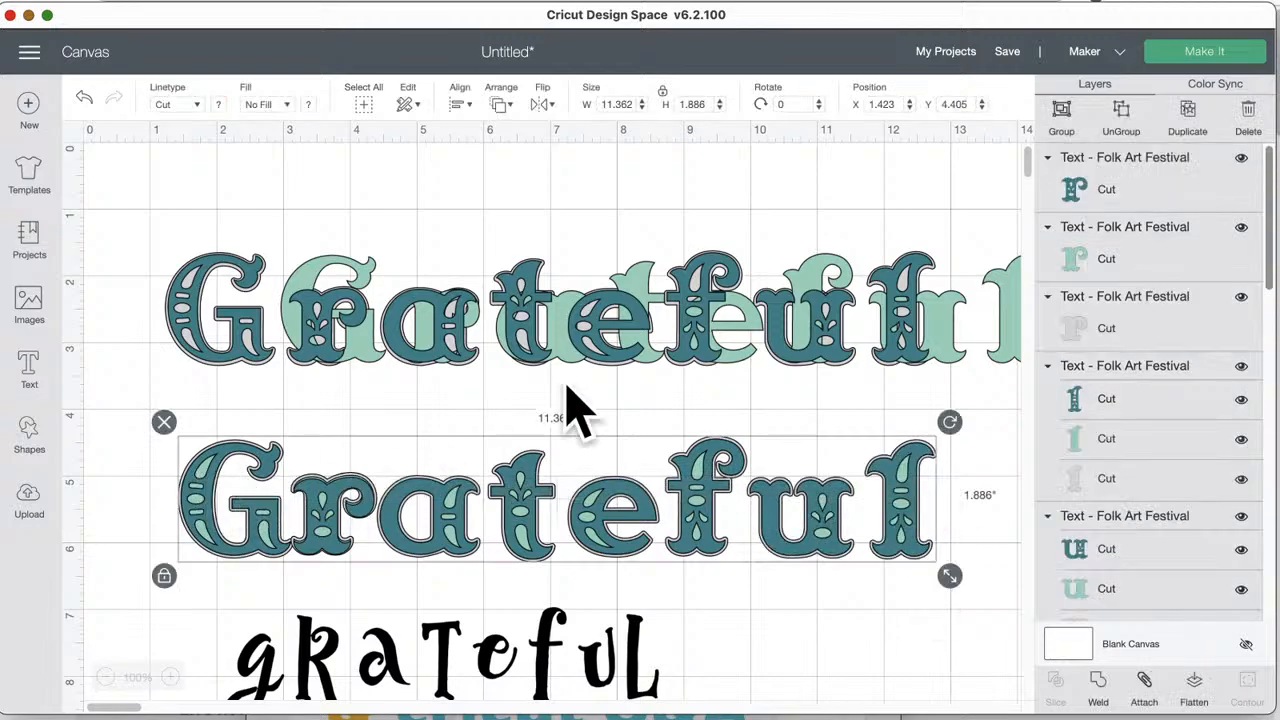
left_click(1060, 118)
left_click(1241, 159)
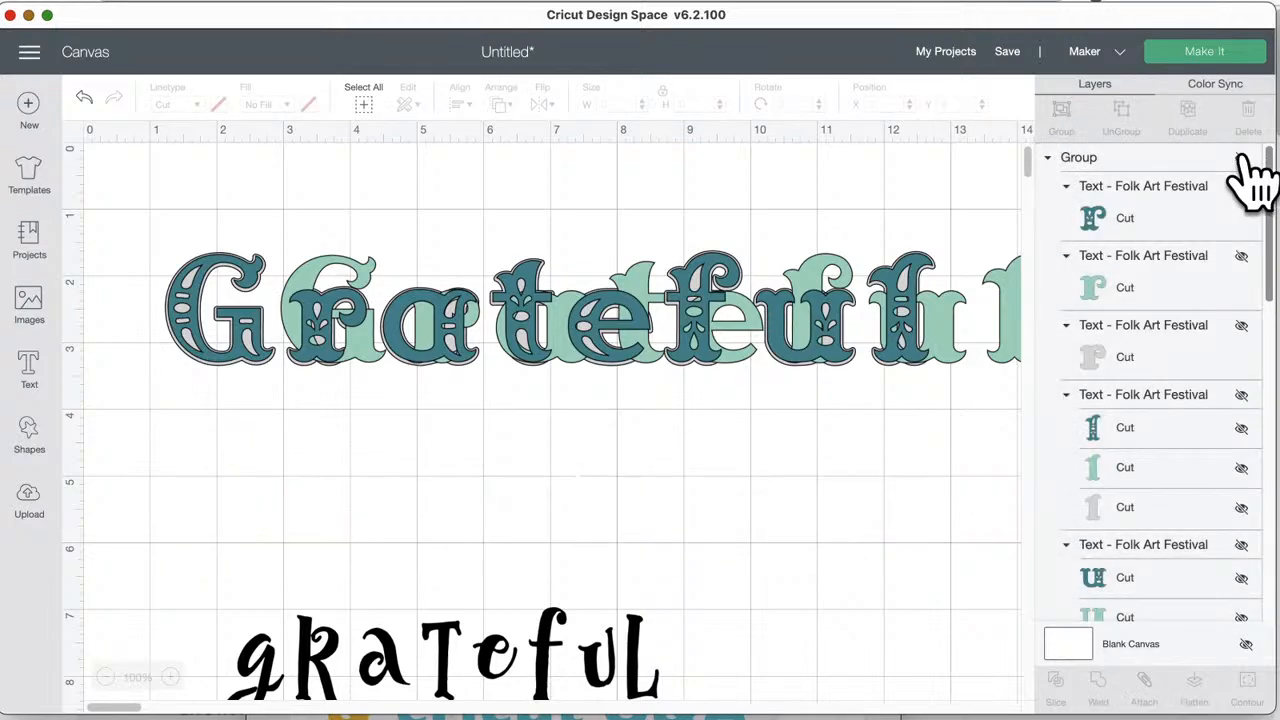
left_click(1241, 158)
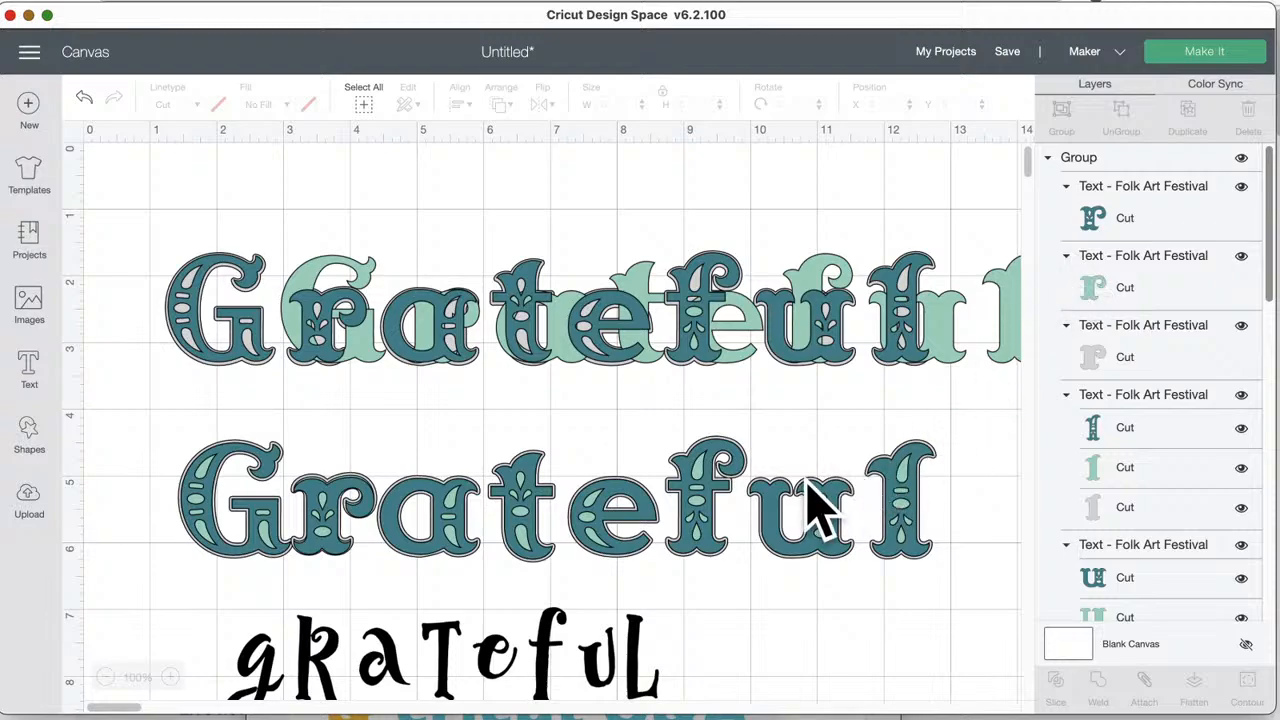
- Move the grouped lower word to about X 1.49, Y 4.11 and attach it
left_click_drag(808, 508, 808, 468)
left_click(1152, 695)
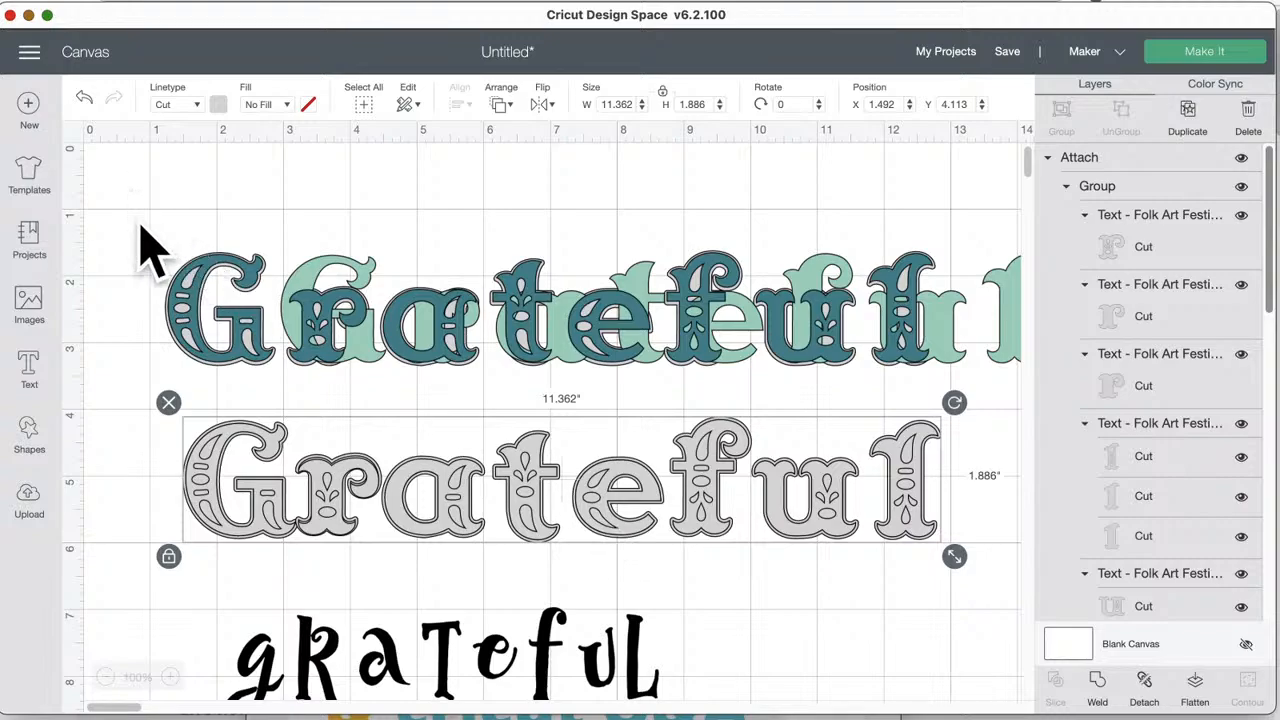
- Undo the attach on the lower multicolour Grateful so it returns to a layered group, and leave it deselected
left_click(84, 98)
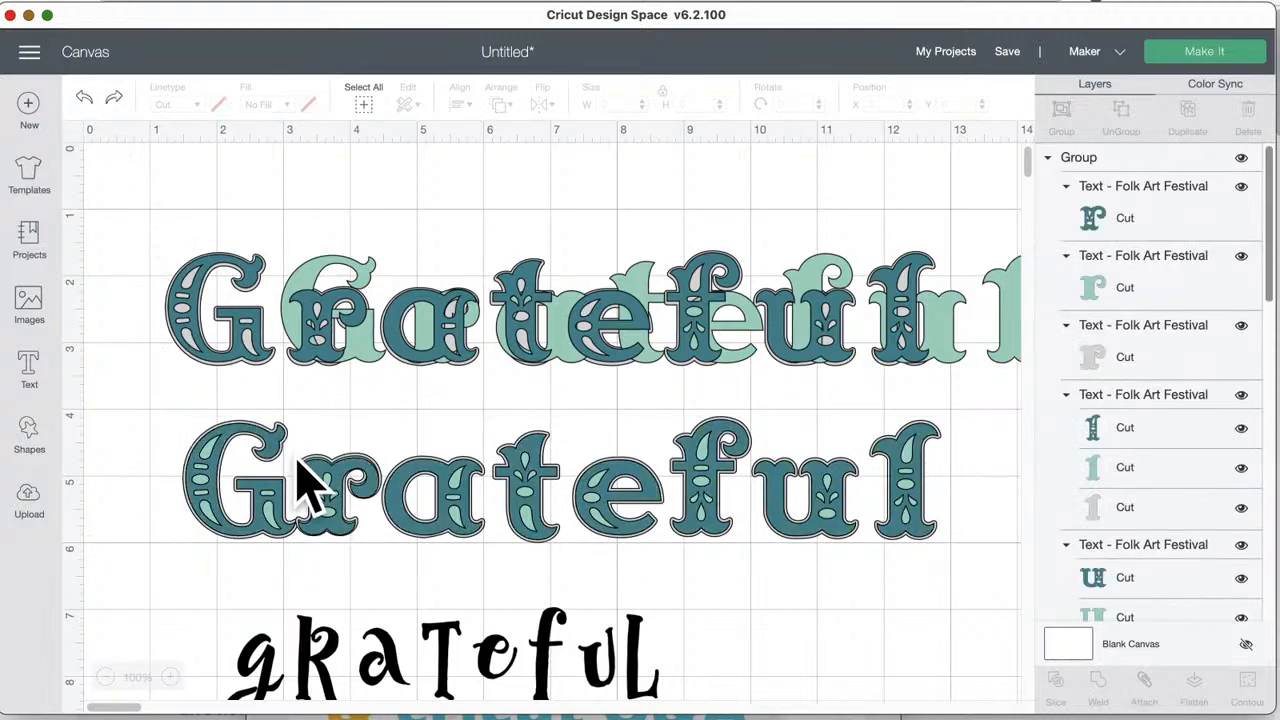
left_click(135, 465)
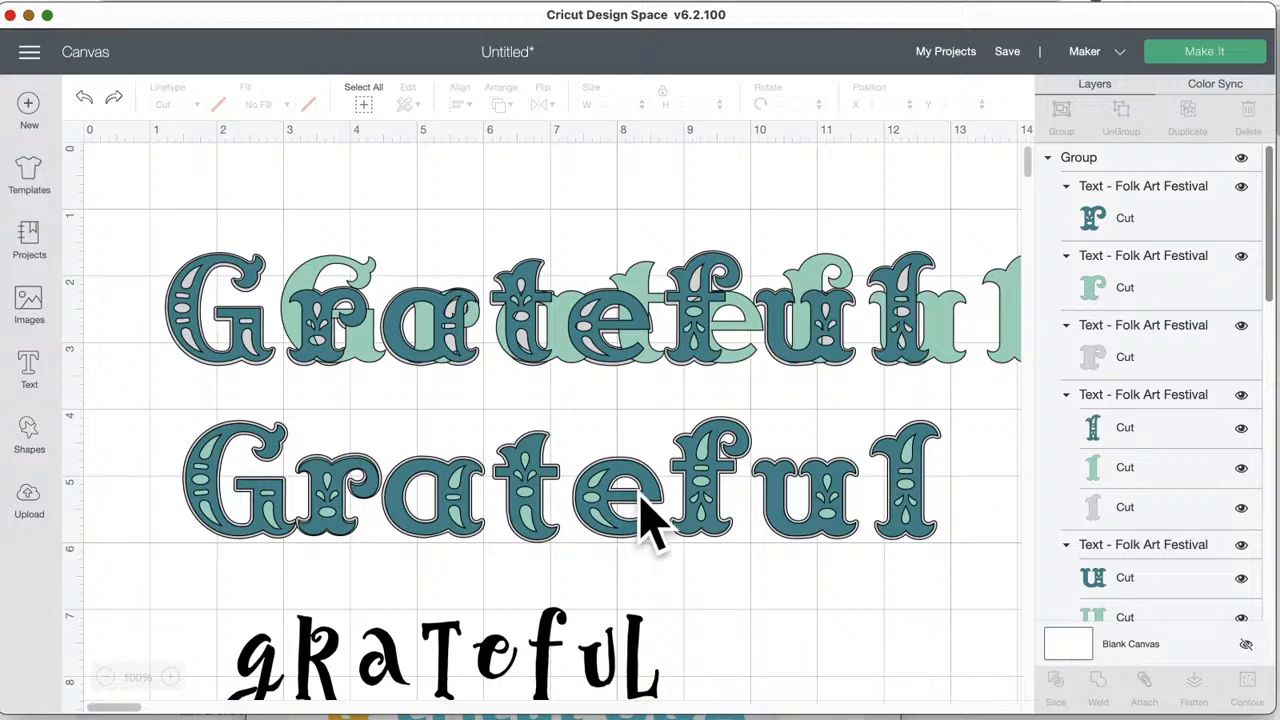
- Weld the lower Grateful group into one shape and move the upper Grateful's layers apart for comparison
left_click(700, 515)
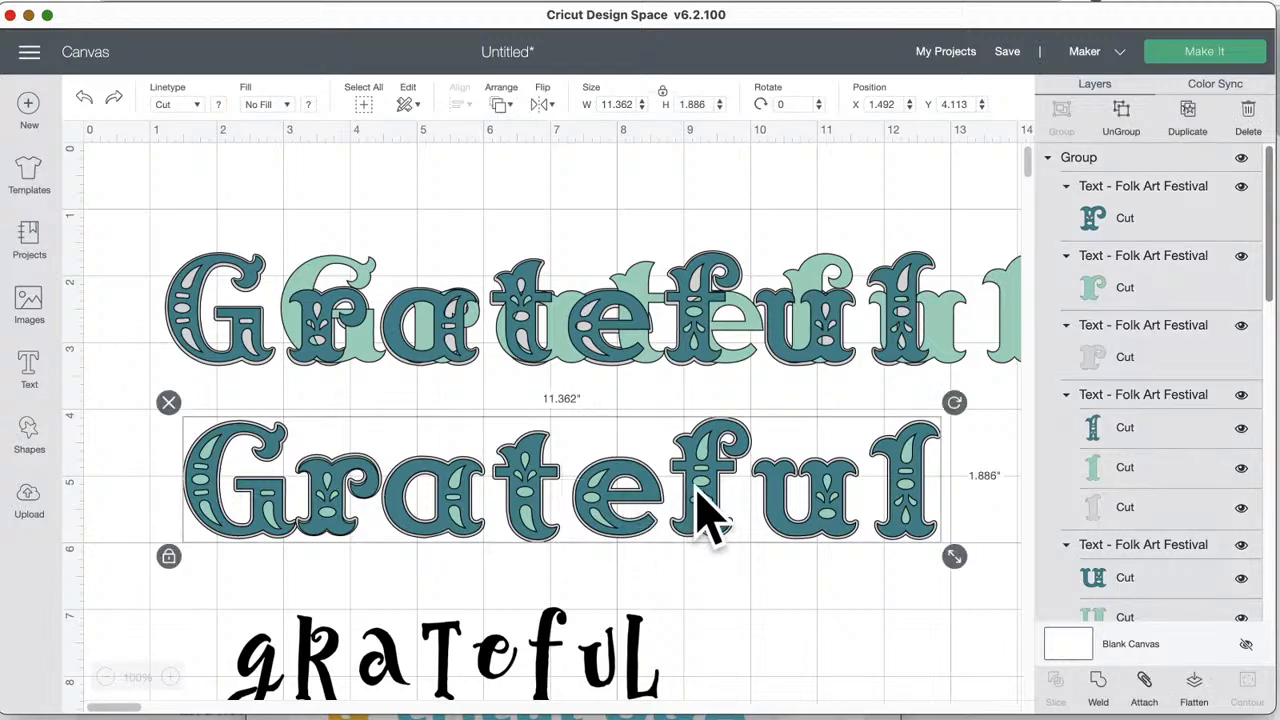
left_click(1099, 682)
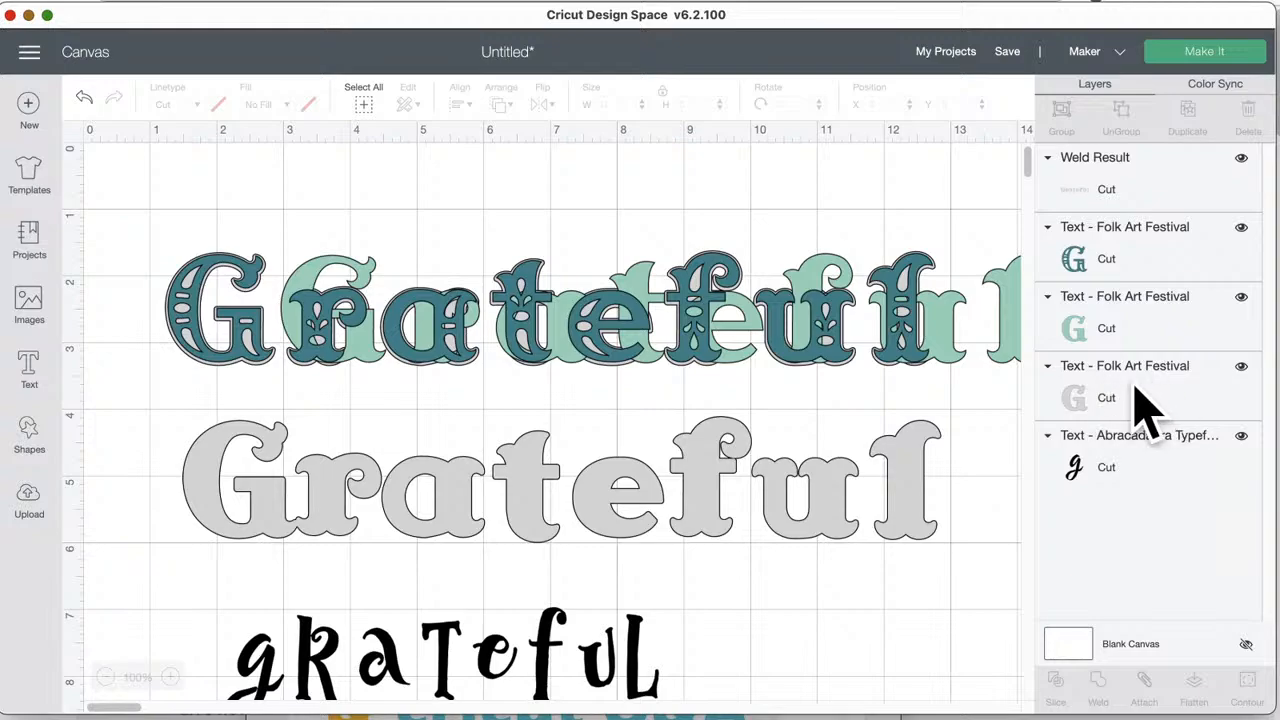
left_click_drag(843, 329, 800, 300)
left_click(971, 320)
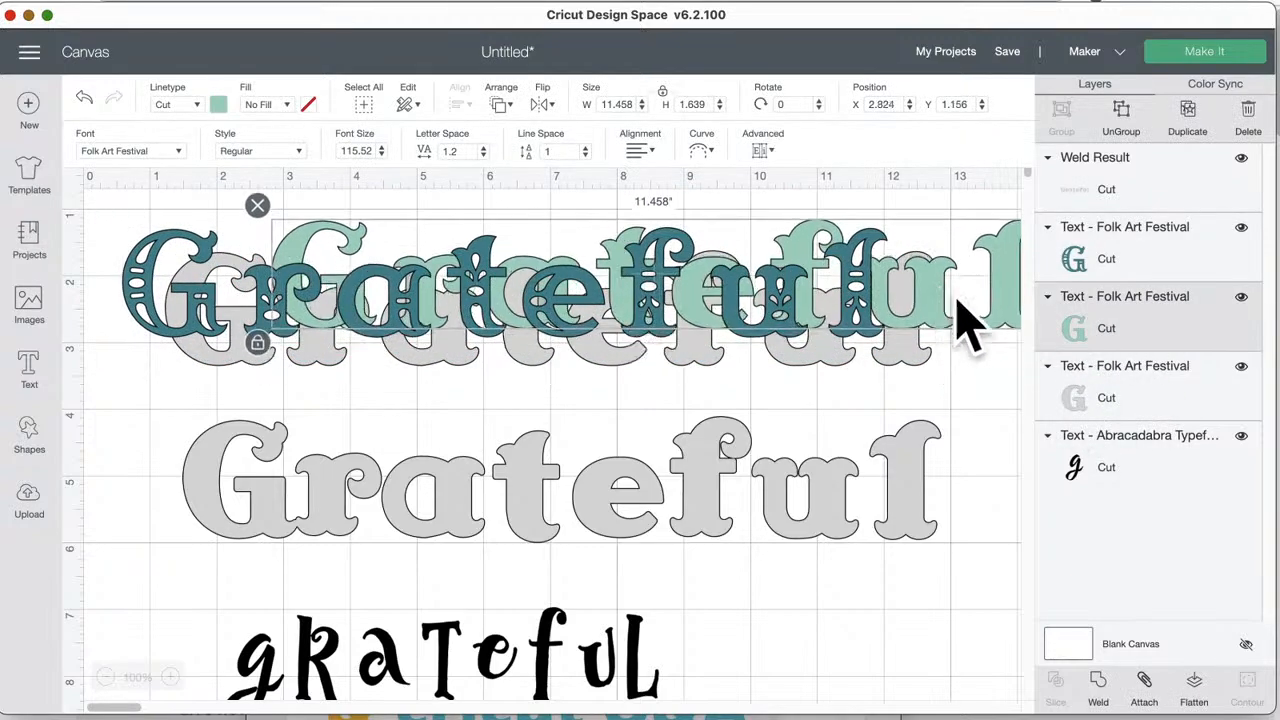
left_click(801, 362)
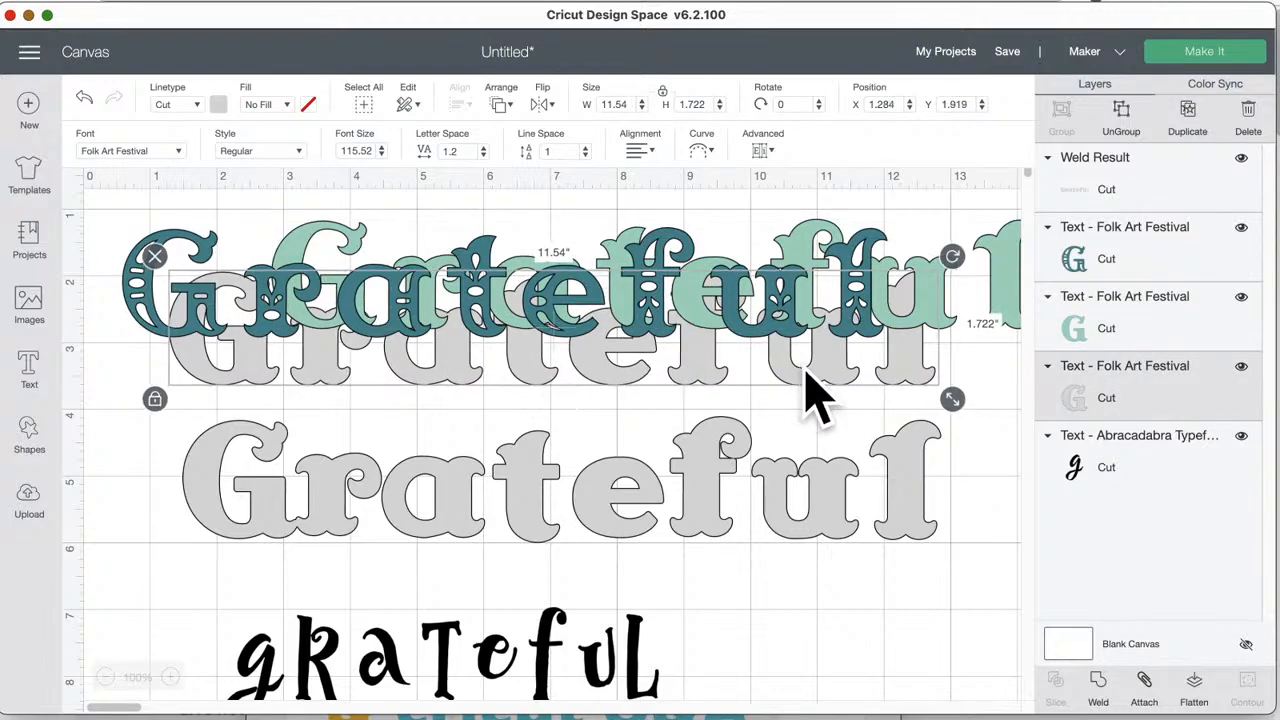
left_click(788, 528)
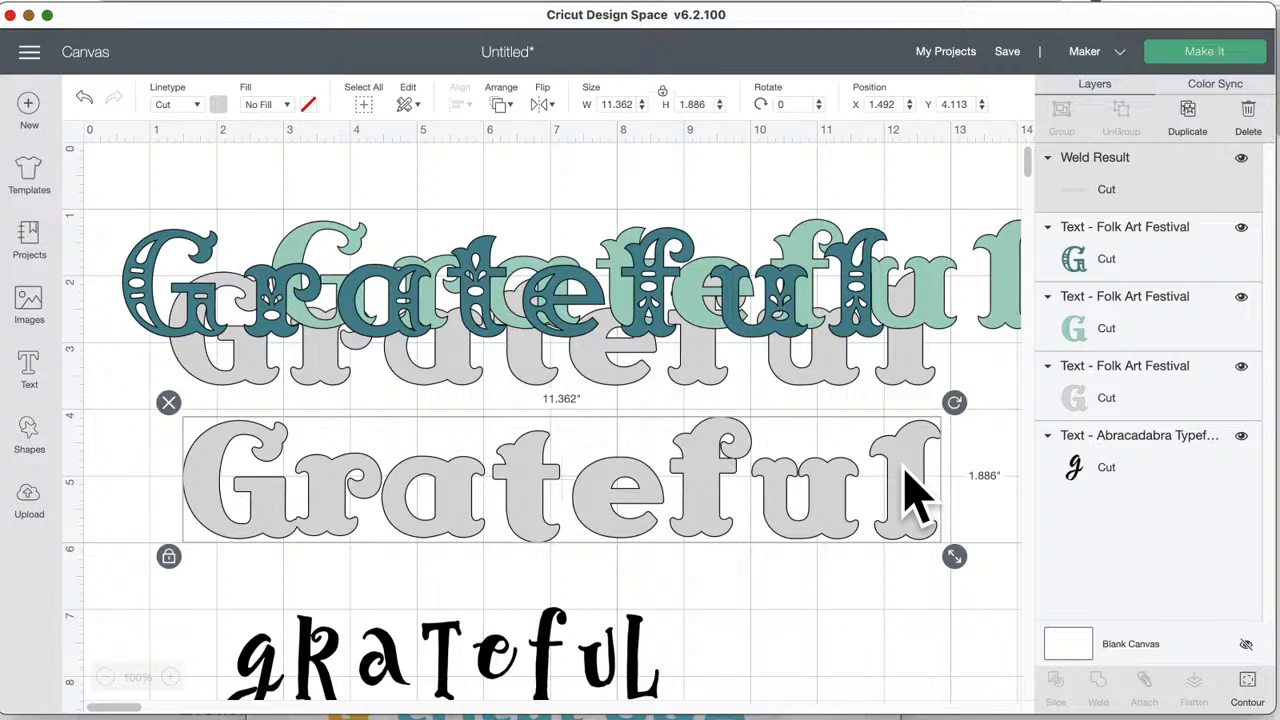
- Undo the moves of the upper Grateful's layers and the weld of the lower Grateful
left_click(84, 101)
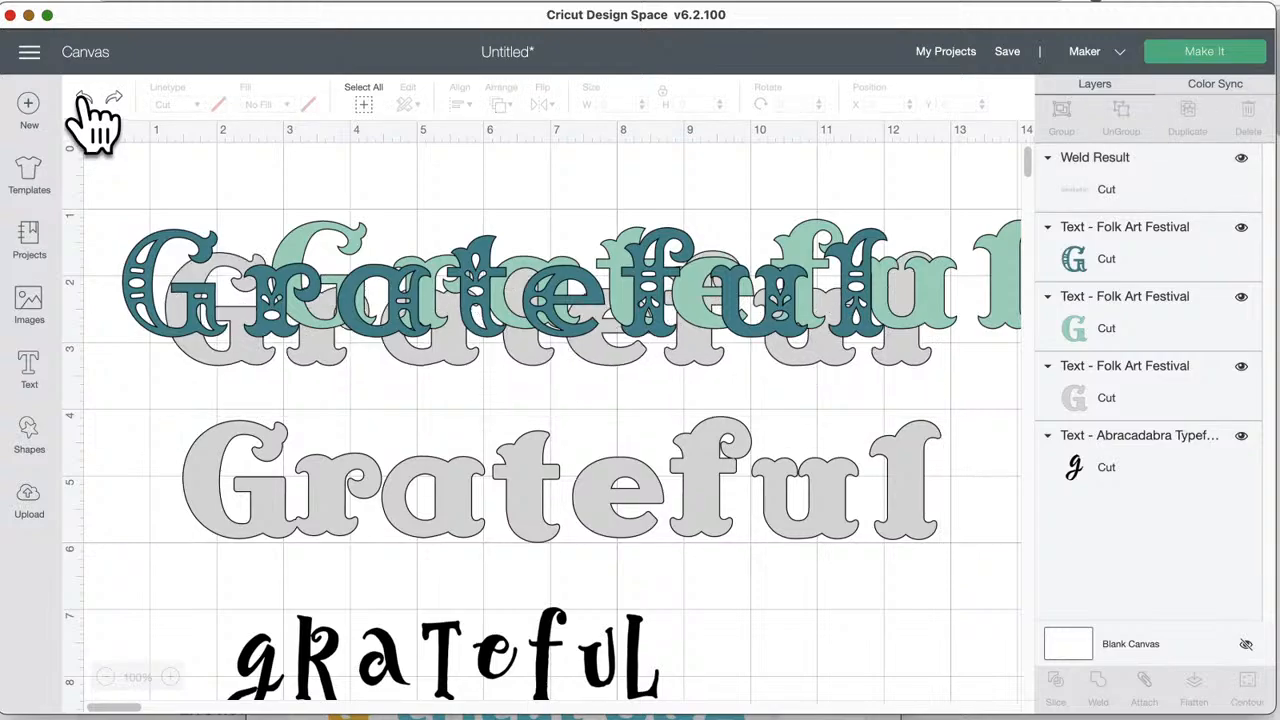
left_click(84, 101)
left_click(84, 101)
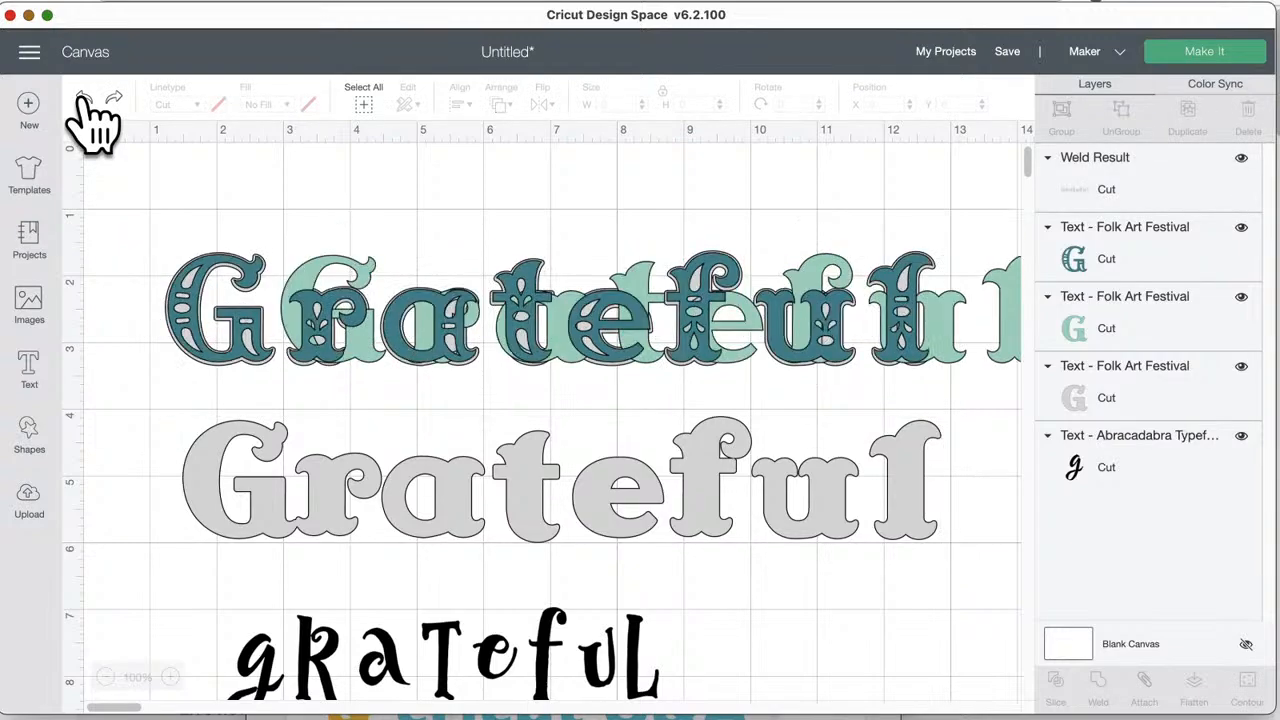
left_click(84, 101)
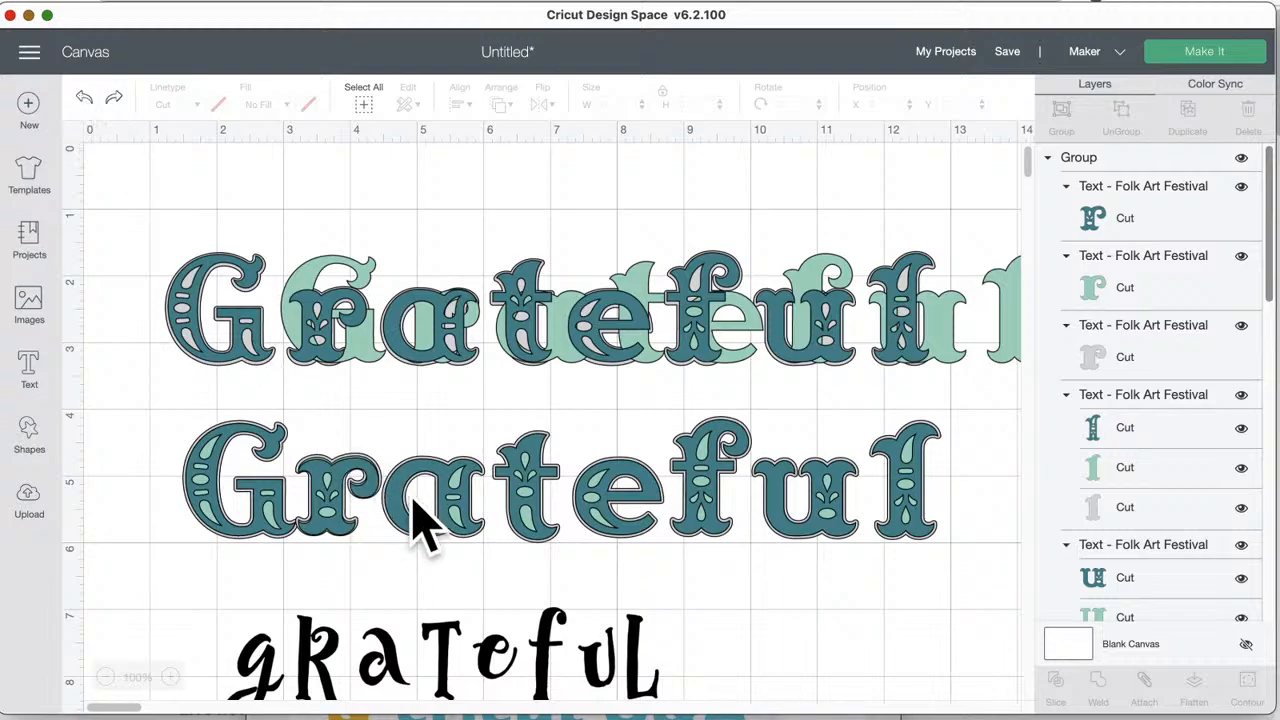
- Move the lower layered Grateful group up to about Y 3.821, closer to the upper word
left_click(520, 485)
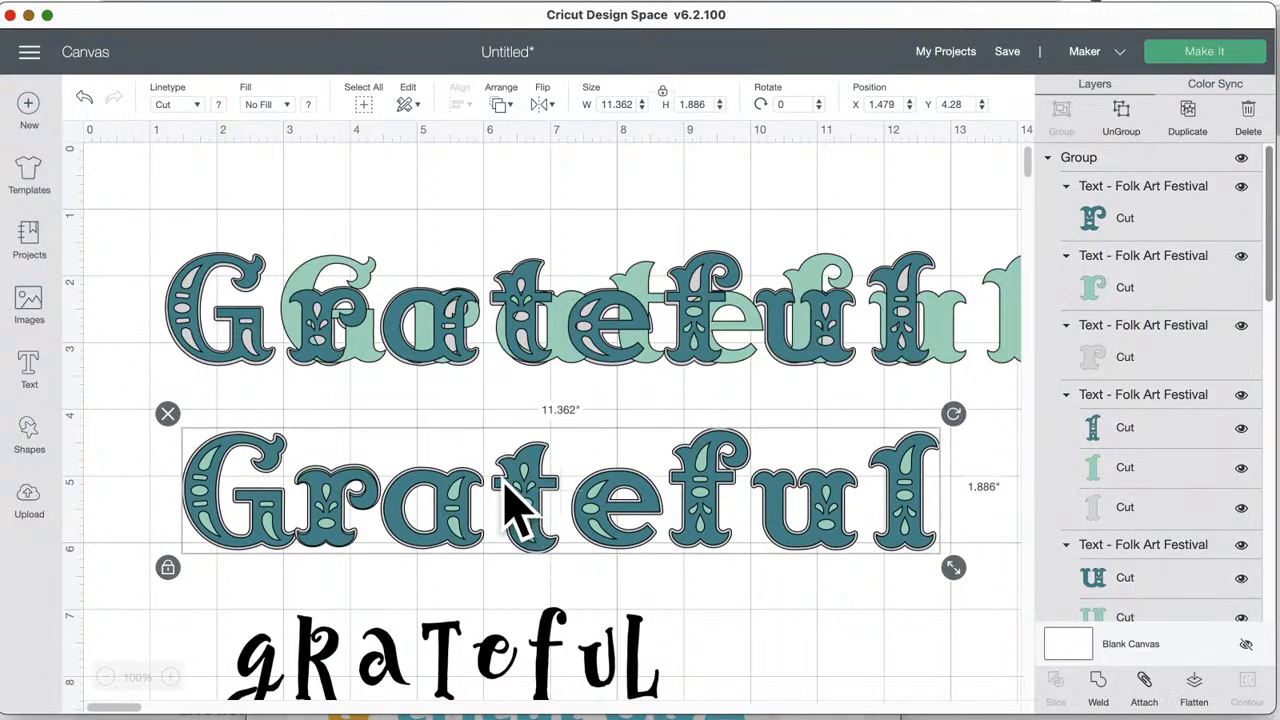
left_click_drag(515, 479, 517, 446)
scroll(495, 568, "down", 2)
scroll(510, 595, "down", 3)
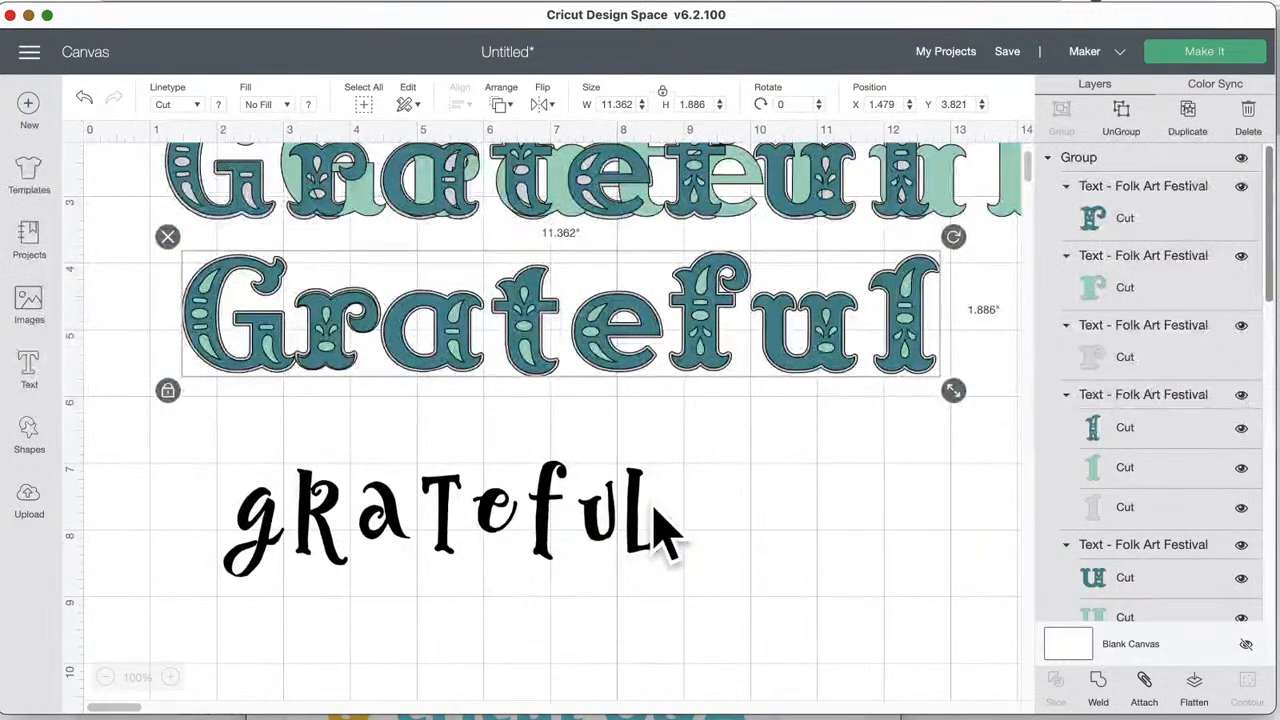
- Recolour the black Abracadabra-font grateful text to orange
left_click(655, 528)
left_click(218, 104)
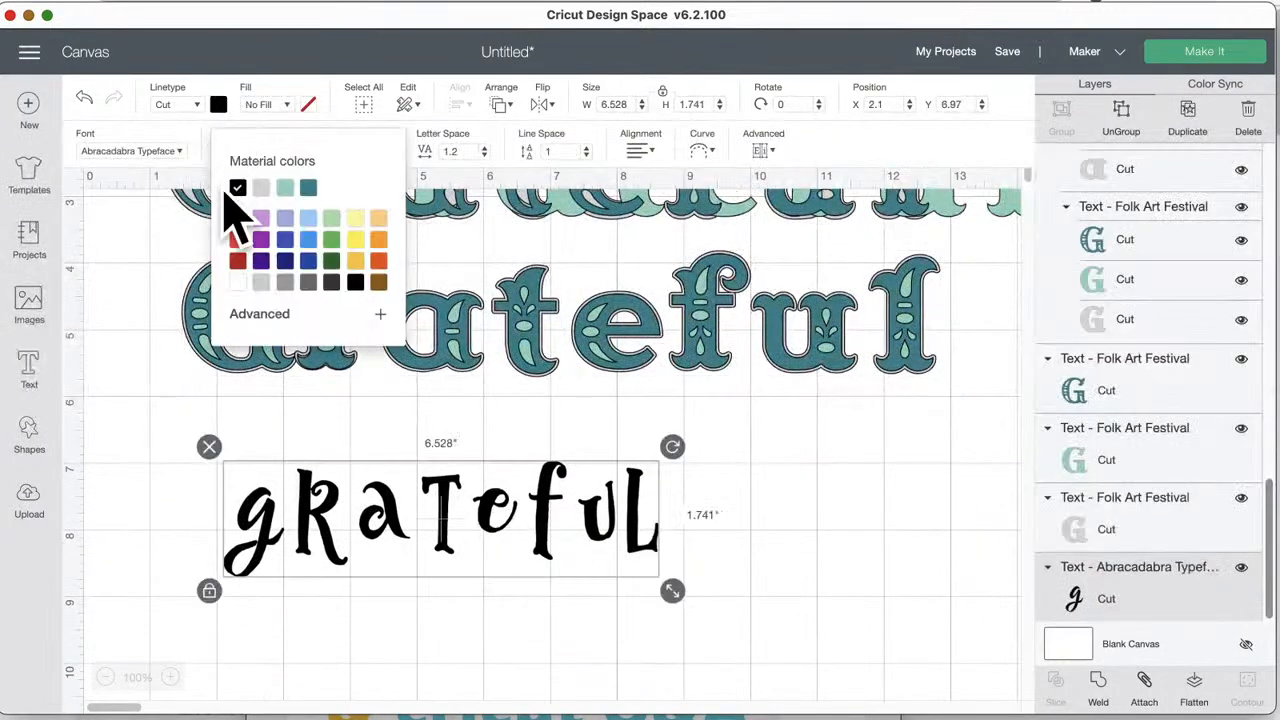
left_click(355, 240)
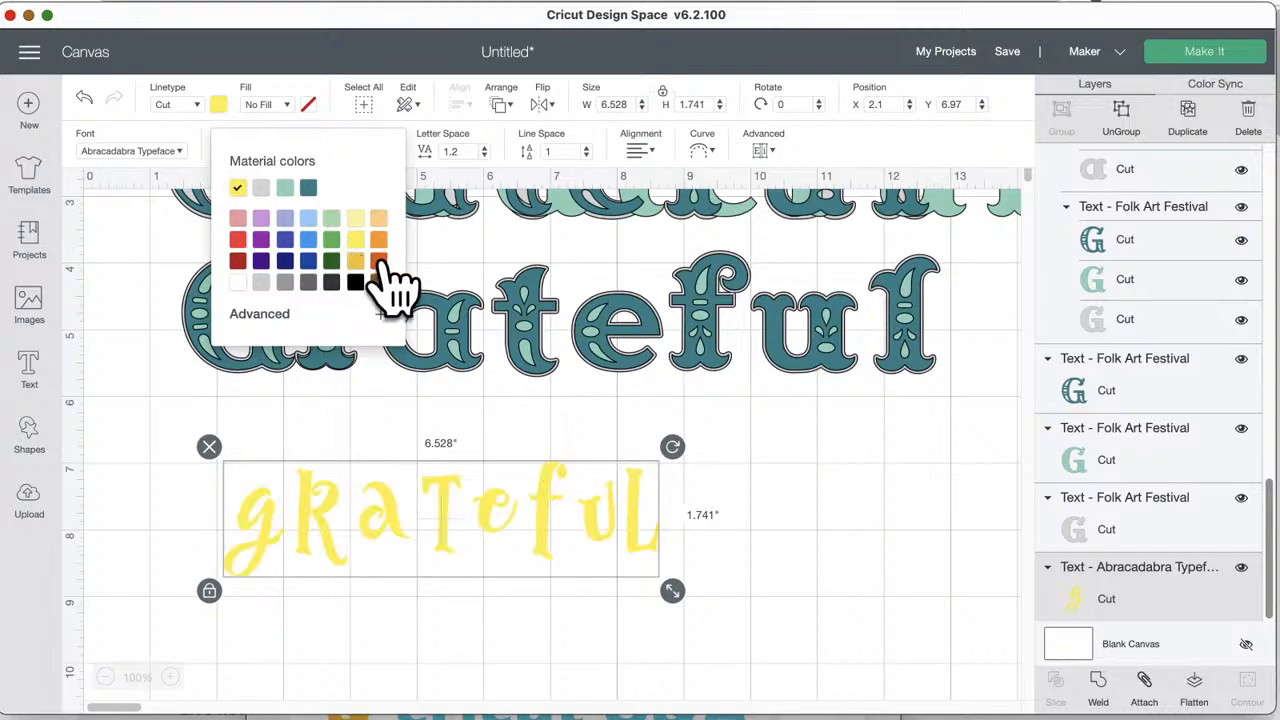
left_click(379, 241)
left_click(760, 570)
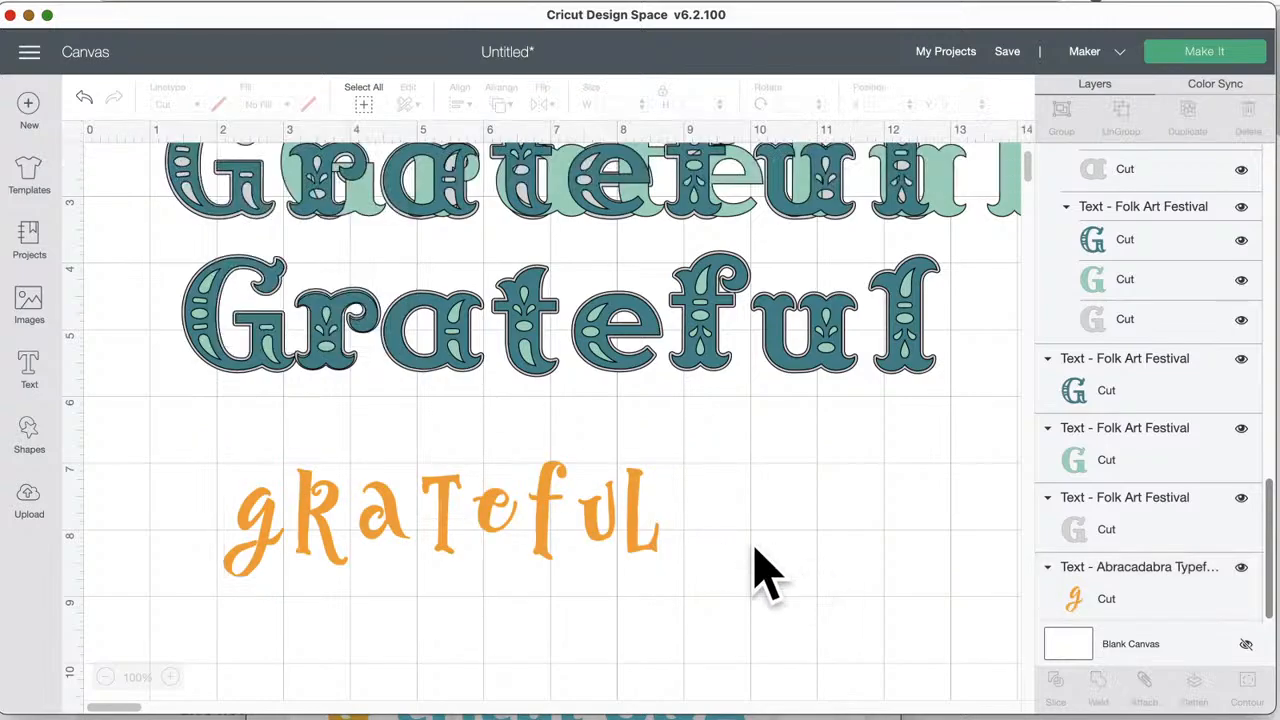
- Weld the orange grateful text into one shape and move it to about X 3.183, Y 7.289
left_click(310, 540)
left_click_drag(320, 545, 386, 559)
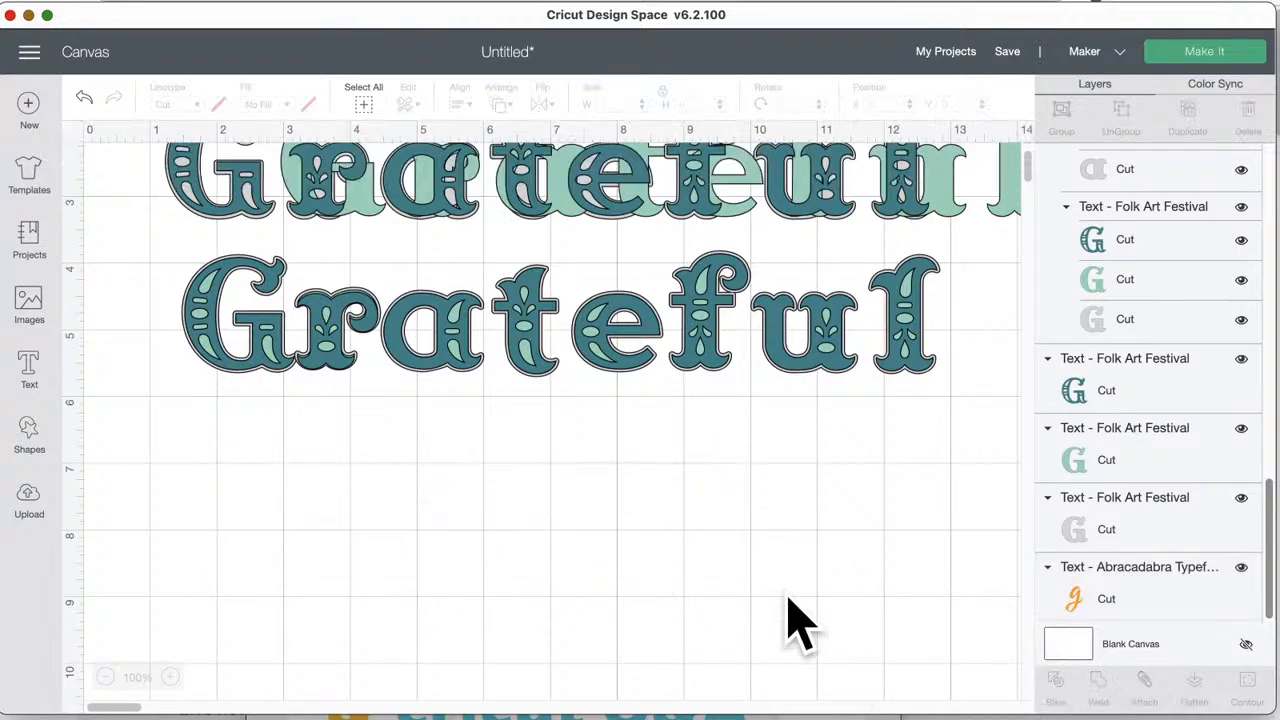
left_click(700, 545)
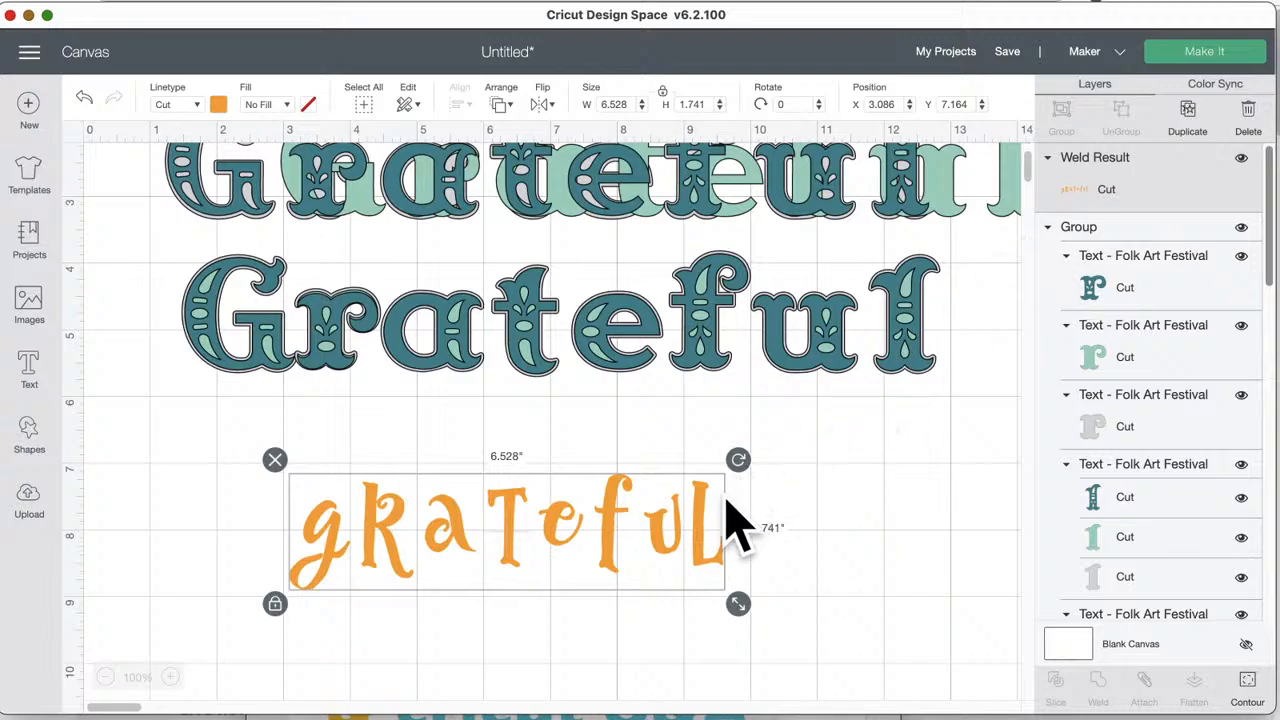
left_click_drag(704, 533, 718, 544)
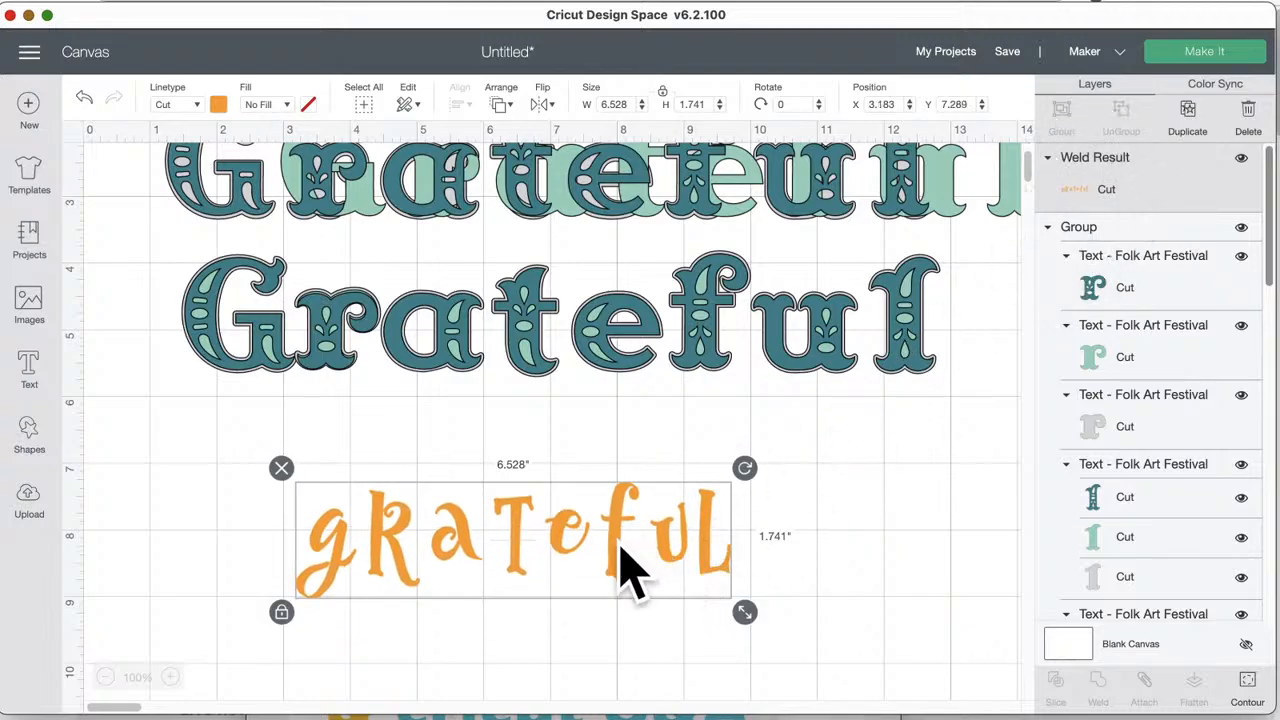
- Undo the last move and the weld of the orange grateful so it is editable text again
left_click(84, 97)
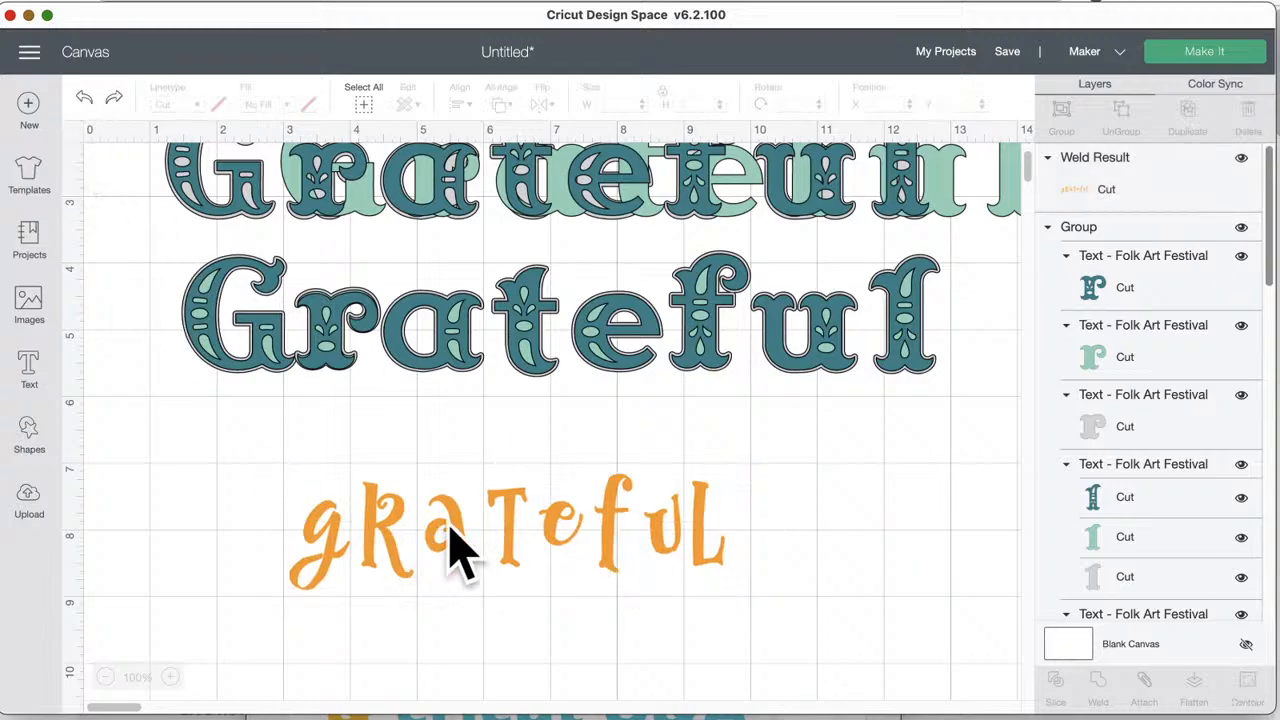
left_click(500, 555)
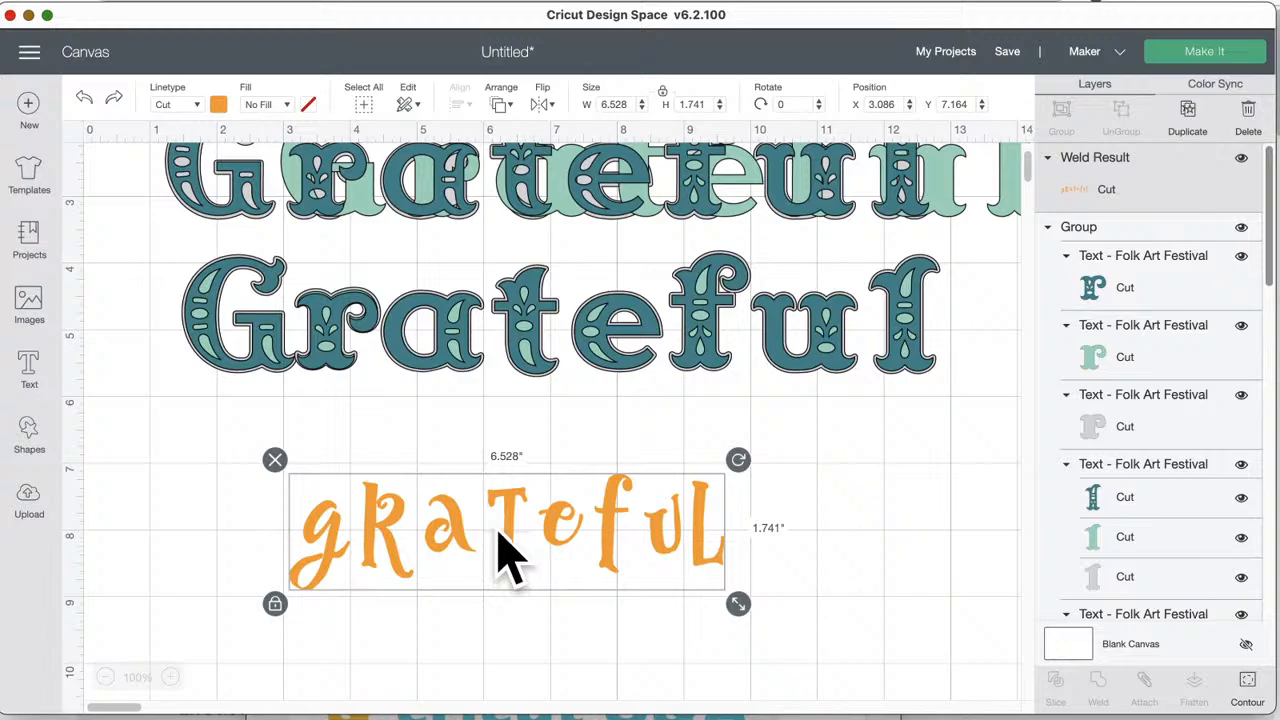
left_click(84, 97)
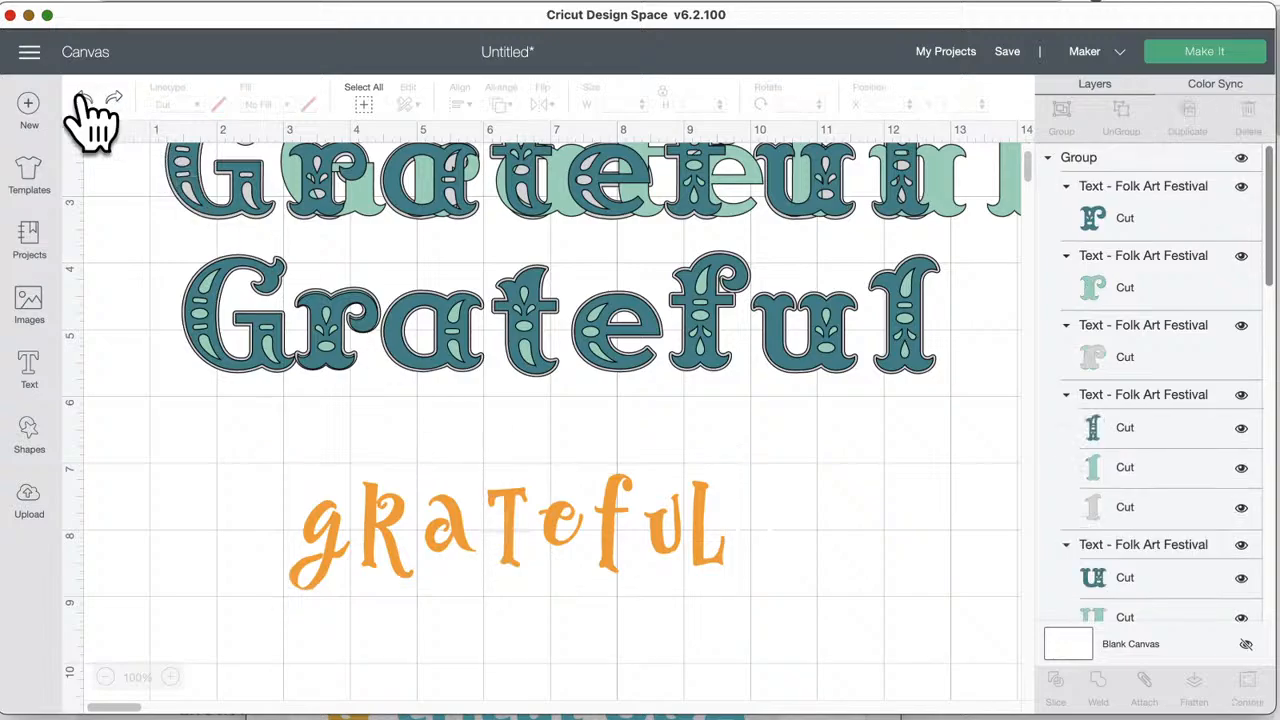
- Reduce the letter spacing of the orange grateful text to -0.5
left_click(425, 540)
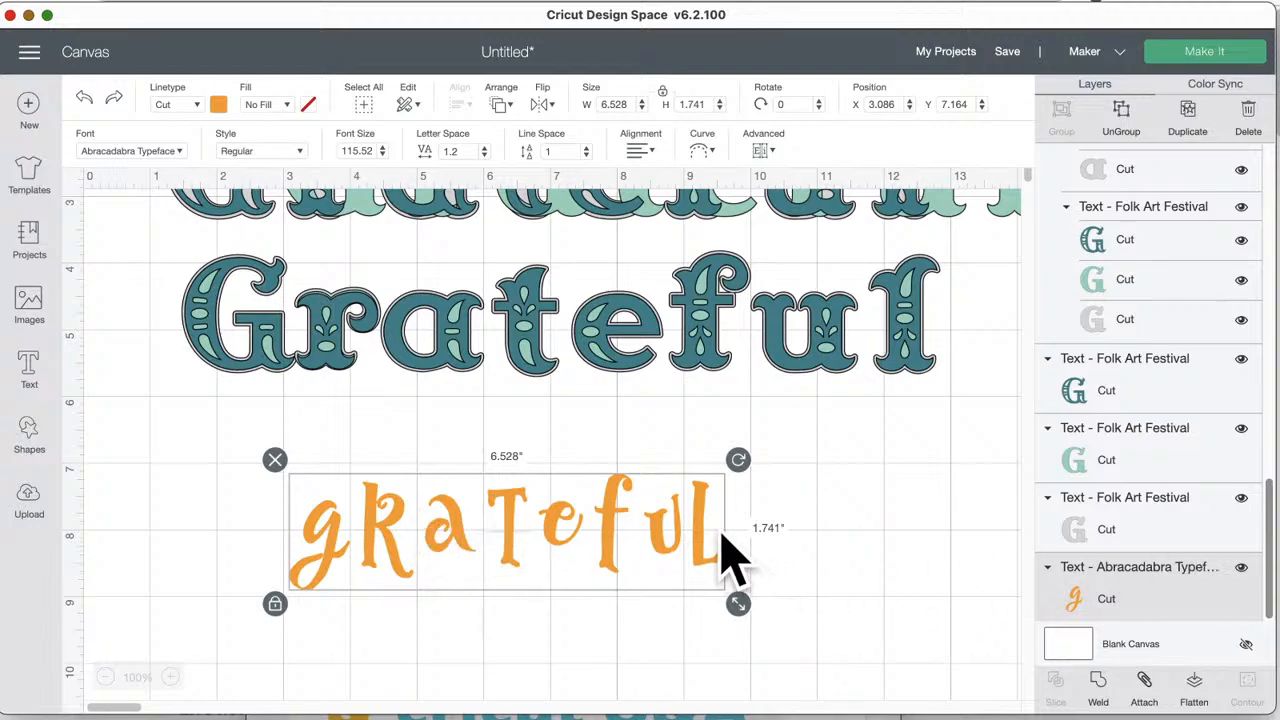
left_click(484, 155)
left_click(484, 155)
left_click(484, 155)
left_click(484, 155)
left_click(484, 155)
left_click(484, 155)
left_click(484, 155)
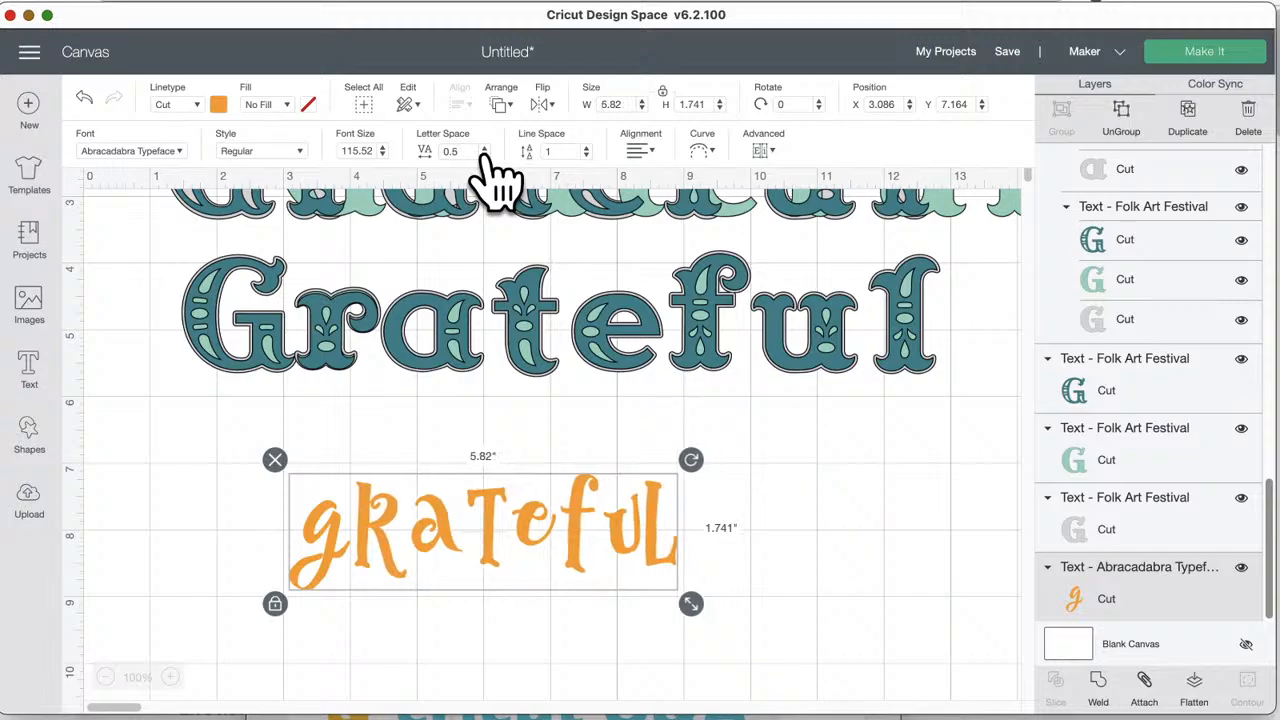
left_click(484, 155)
left_click(484, 155)
left_click(484, 155)
left_click(484, 155)
left_click(484, 155)
left_click(484, 155)
left_click(484, 155)
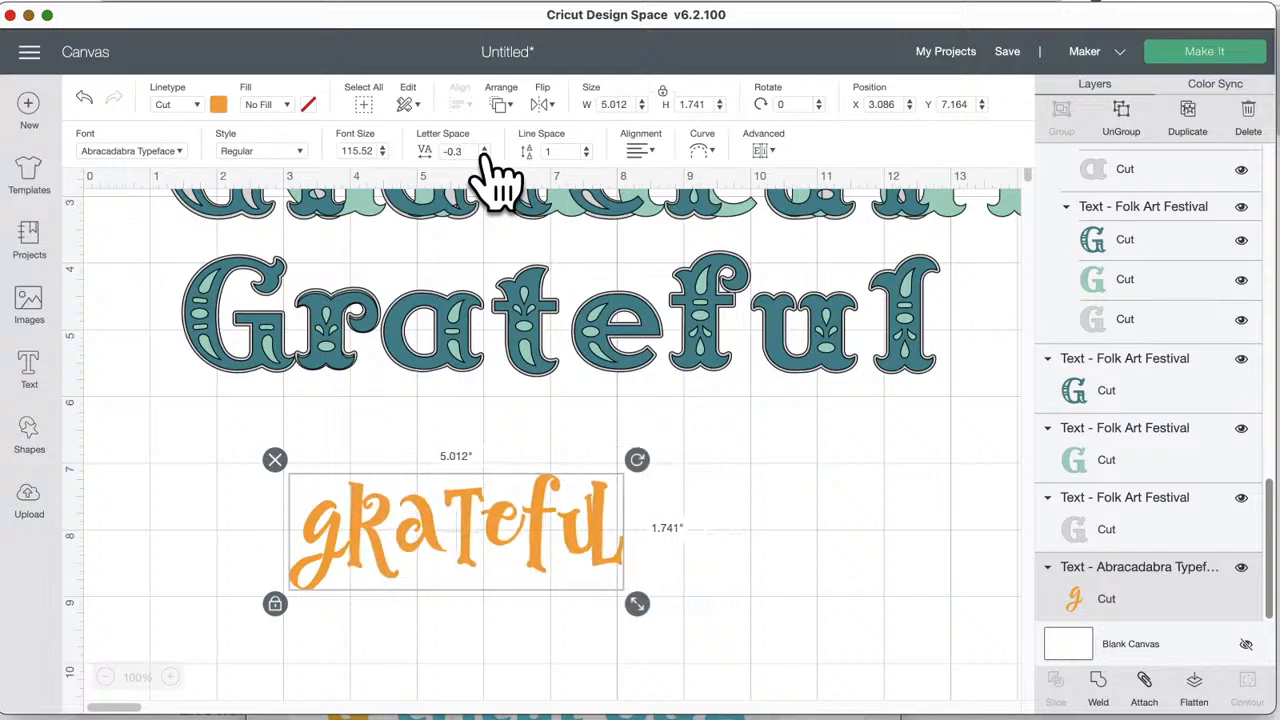
left_click(484, 155)
left_click(484, 155)
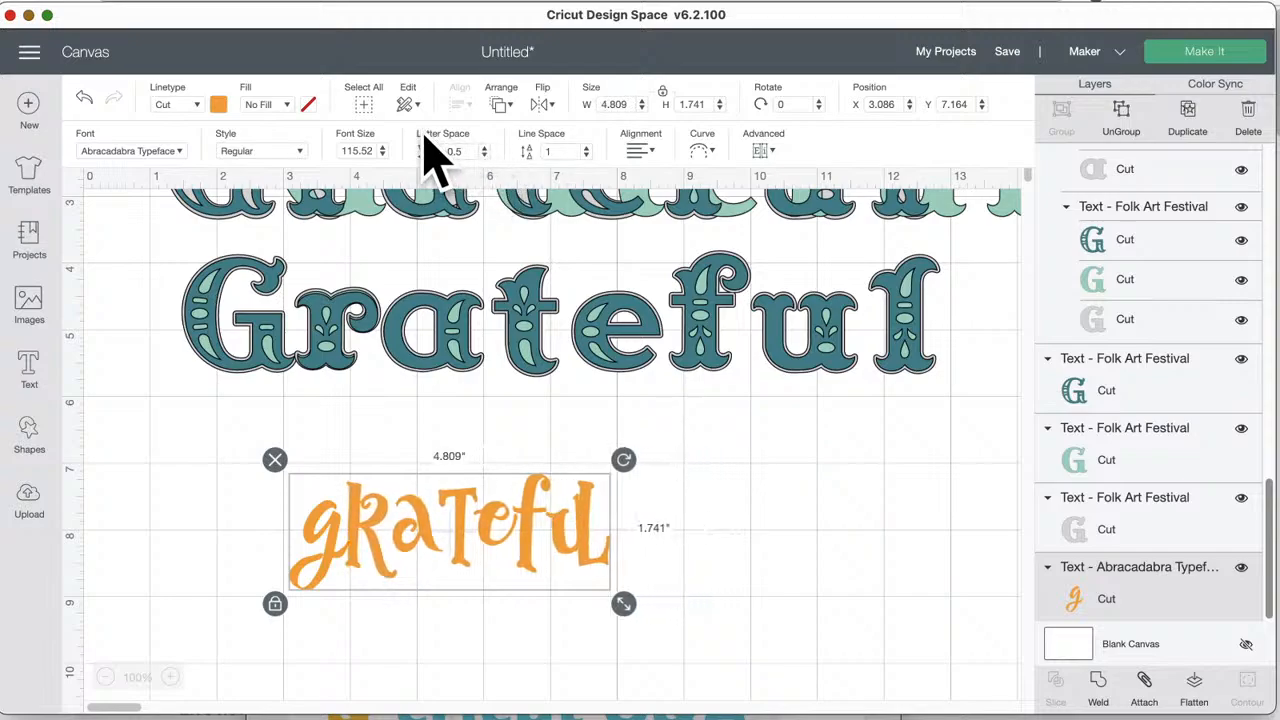
- Ungroup the orange grateful into single letters and move them closer together so neighbouring letters overlap
left_click(1121, 123)
left_click(432, 545)
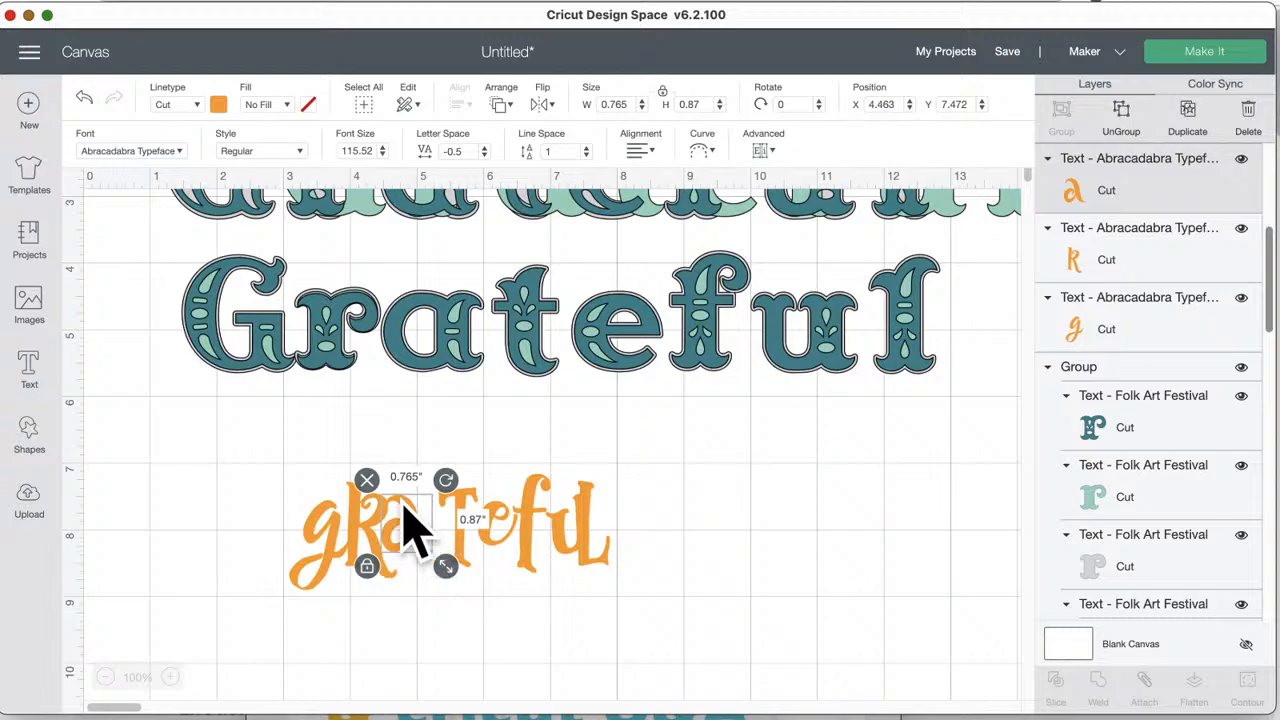
left_click(460, 550)
left_click_drag(470, 575, 551, 578)
left_click(686, 566)
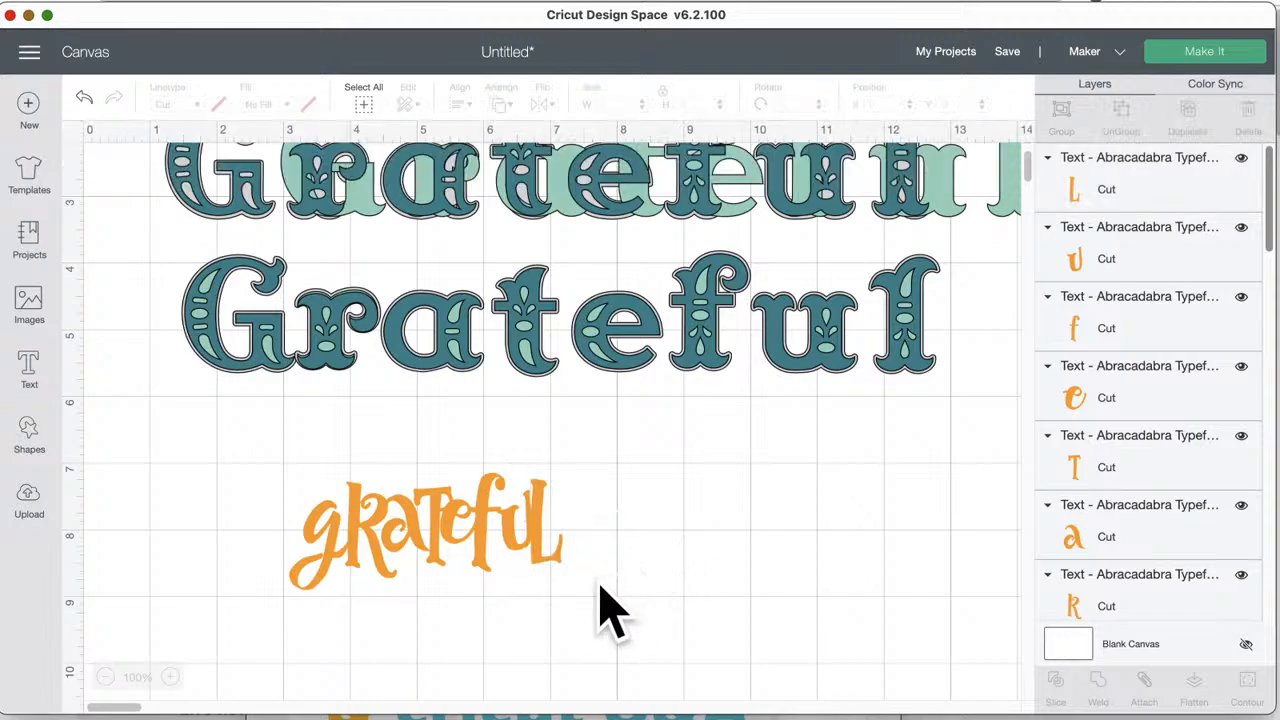
- Enlarge all the orange grateful letters together to about 8.823" wide and move them to about X 2.086, Y 6.511
scroll(590, 600, "down", 1)
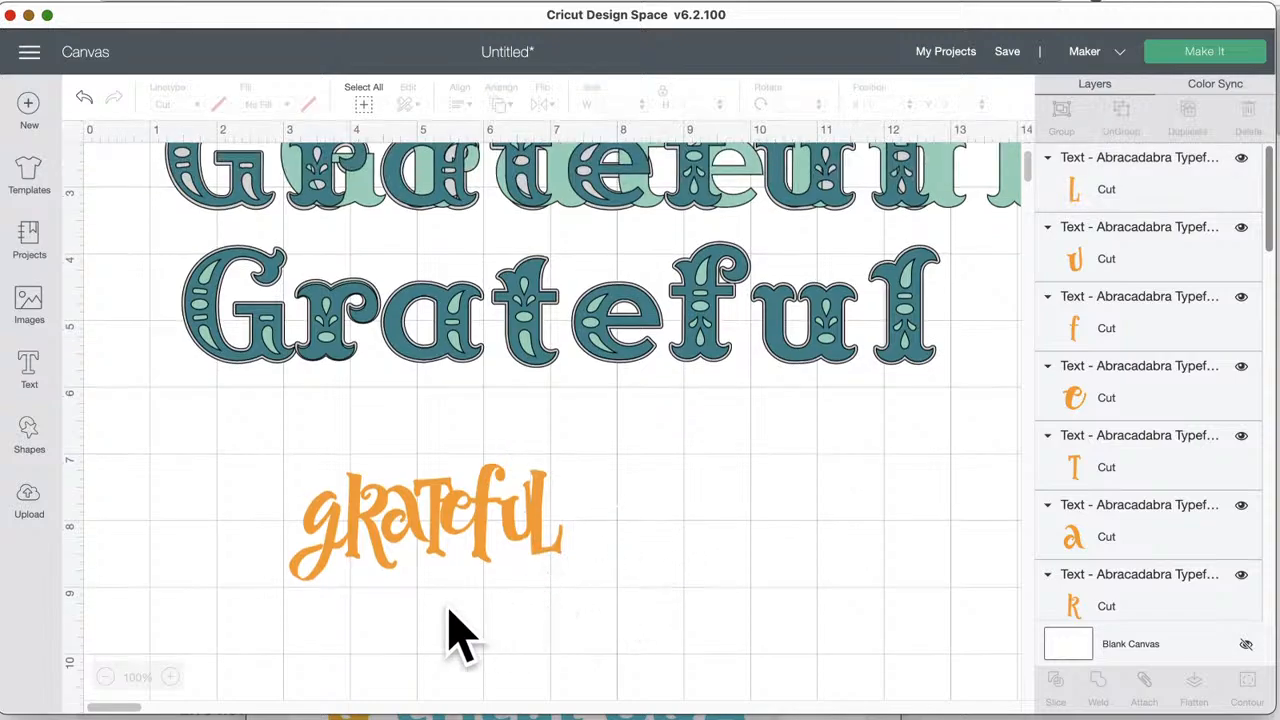
left_click_drag(614, 549, 302, 506)
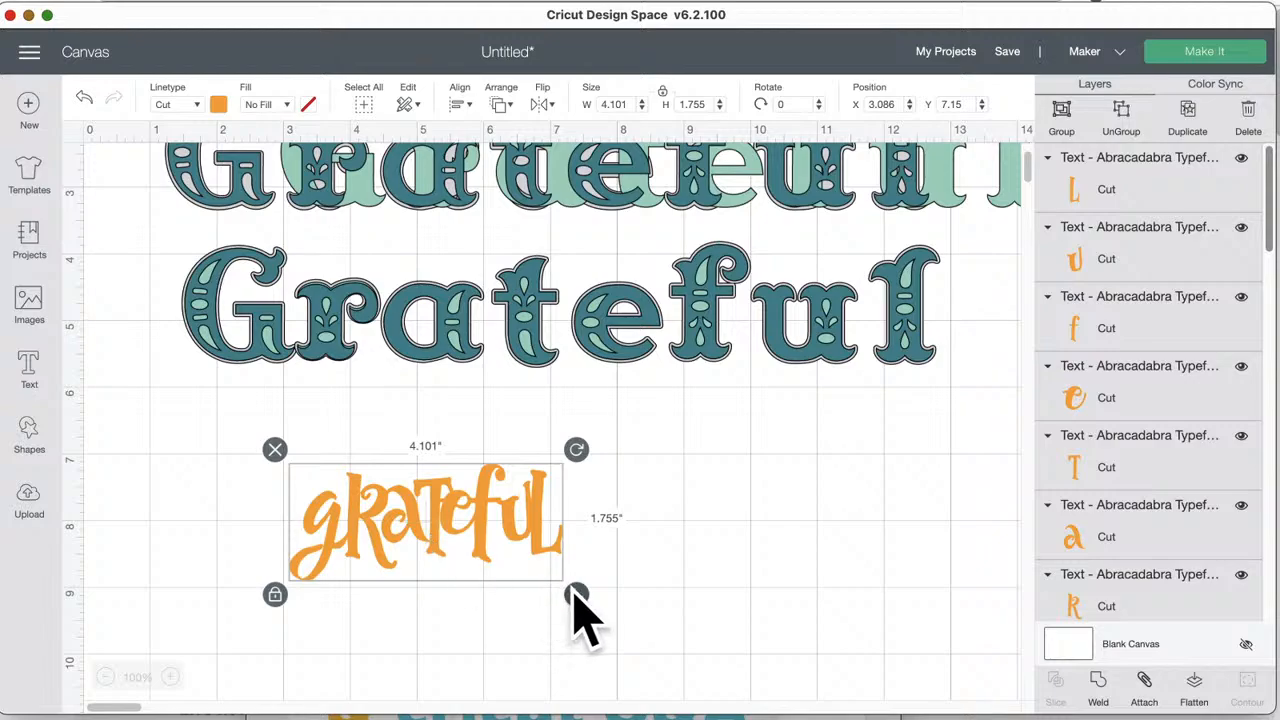
left_click_drag(574, 592, 834, 654)
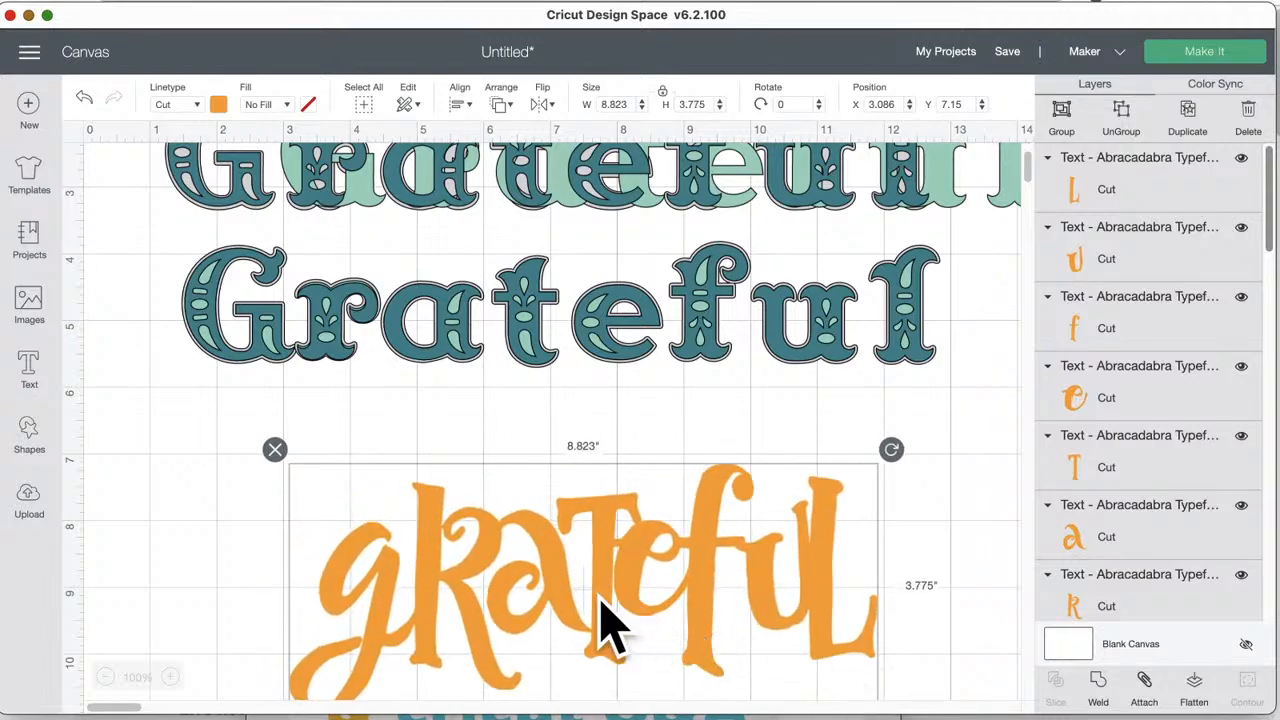
left_click_drag(600, 597, 528, 561)
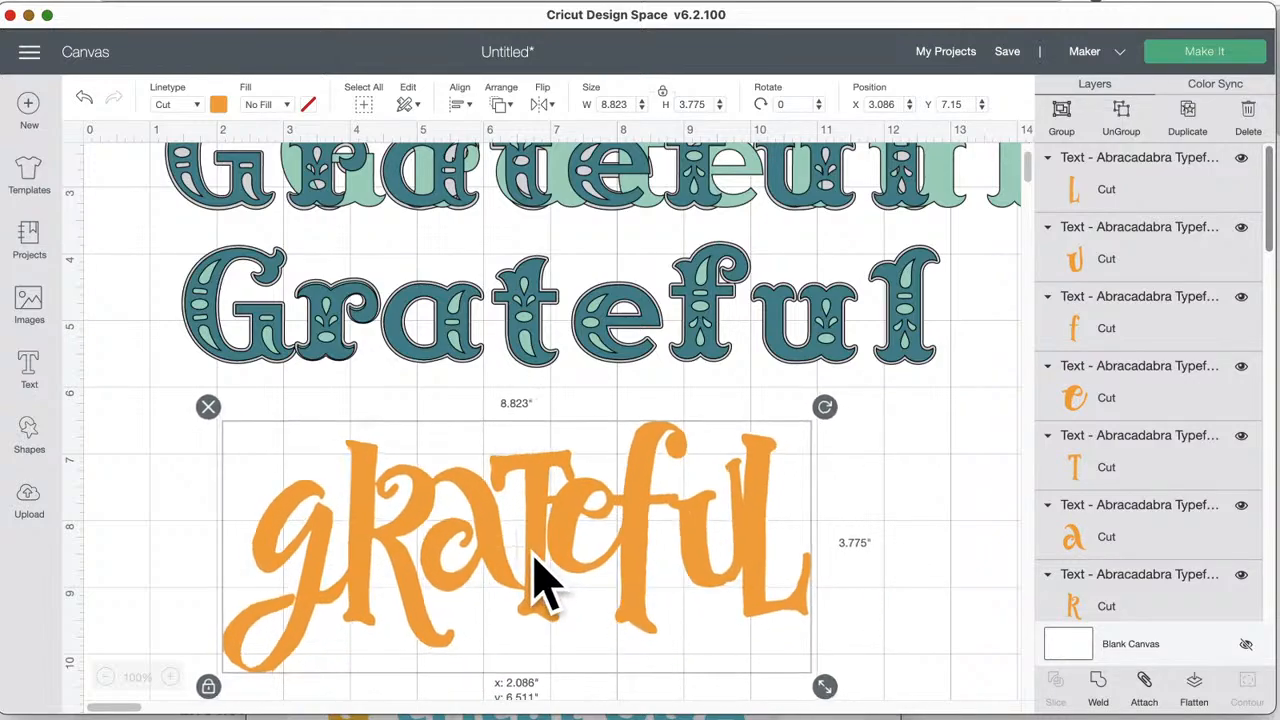
left_click(885, 565)
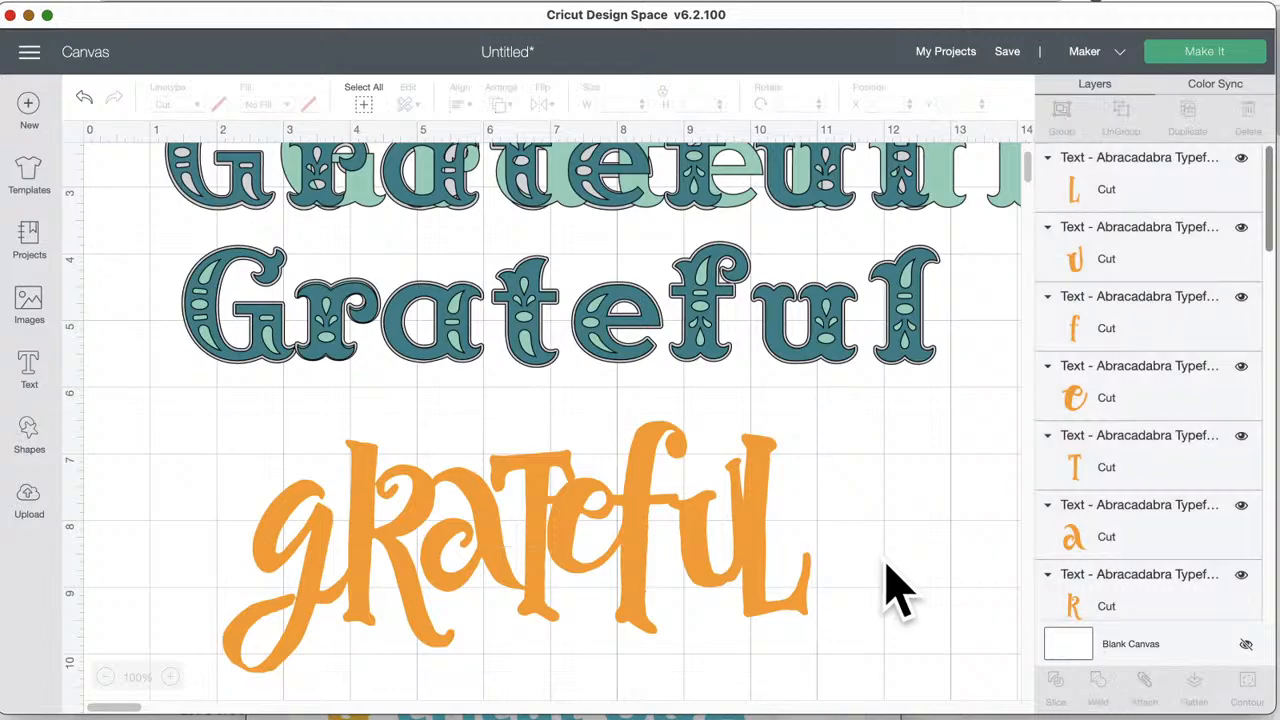
- Try attaching all the letters of the enlarged orange grateful, and undo the attach
left_click_drag(884, 562, 168, 522)
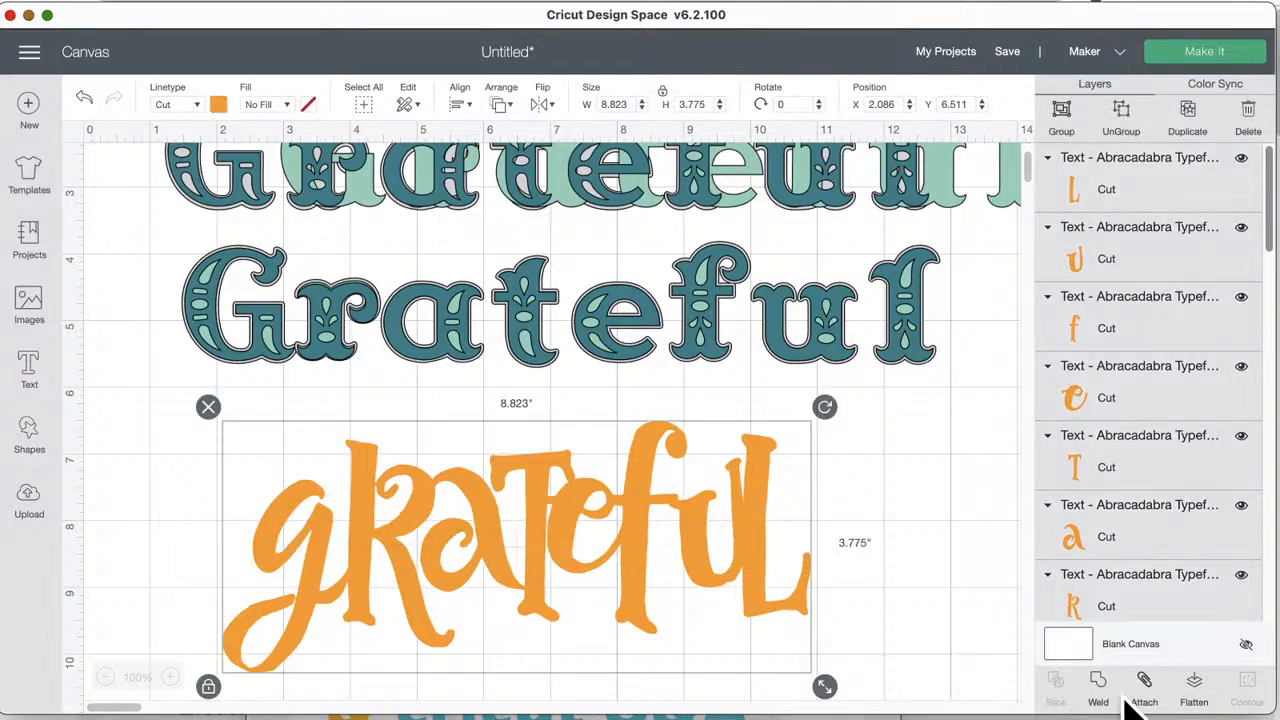
left_click(1148, 686)
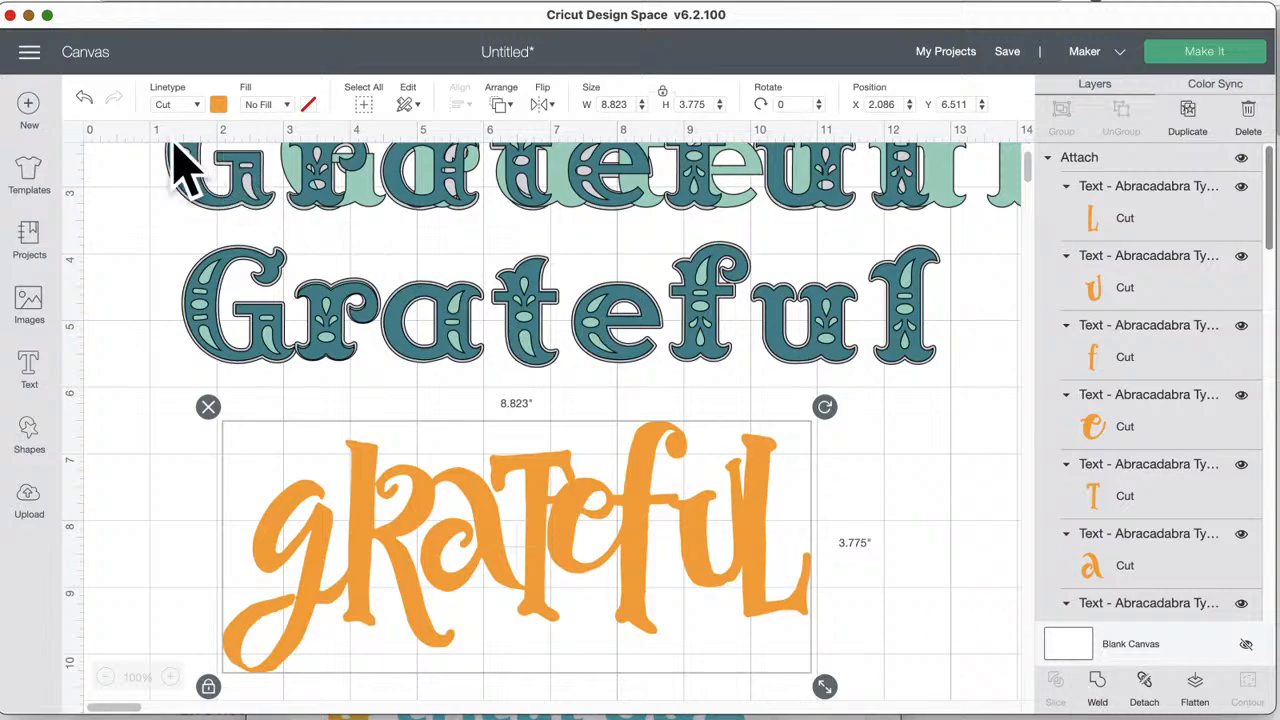
left_click(84, 100)
left_click(816, 528)
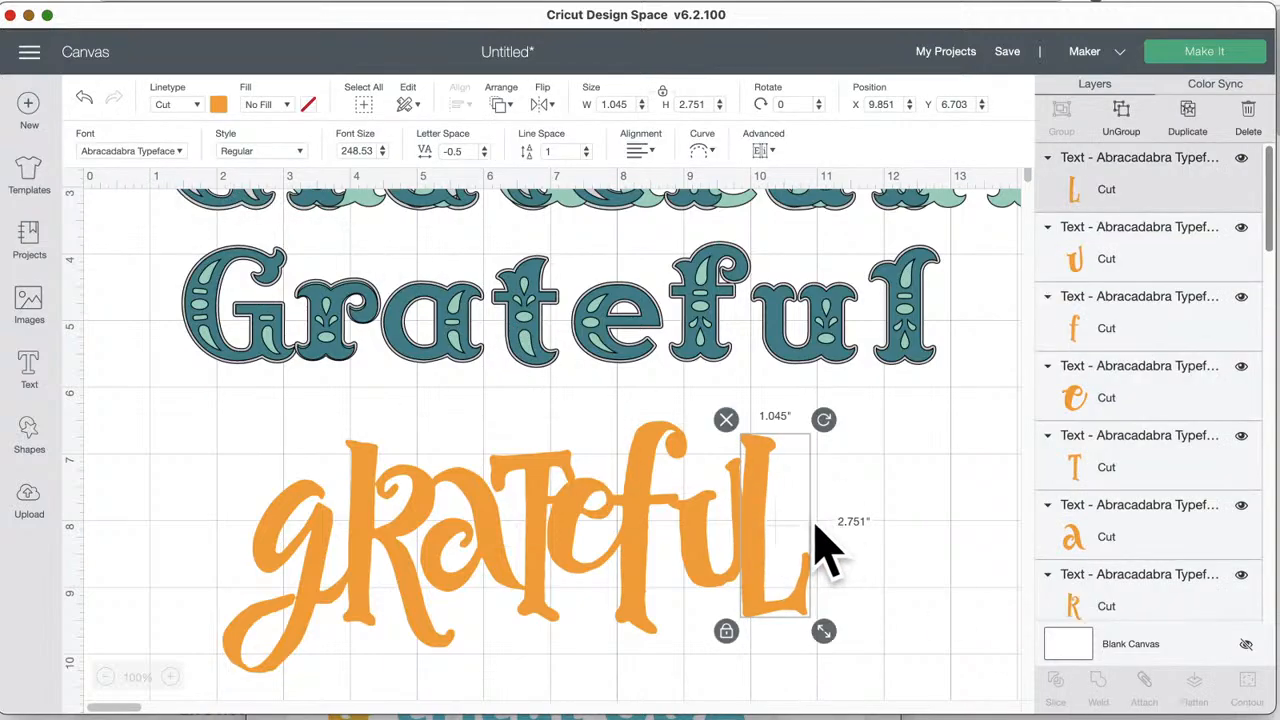
- Weld all the letters of the orange grateful into one shape and move it to about X 4.447, Y 4.9
left_click_drag(818, 520, 322, 545)
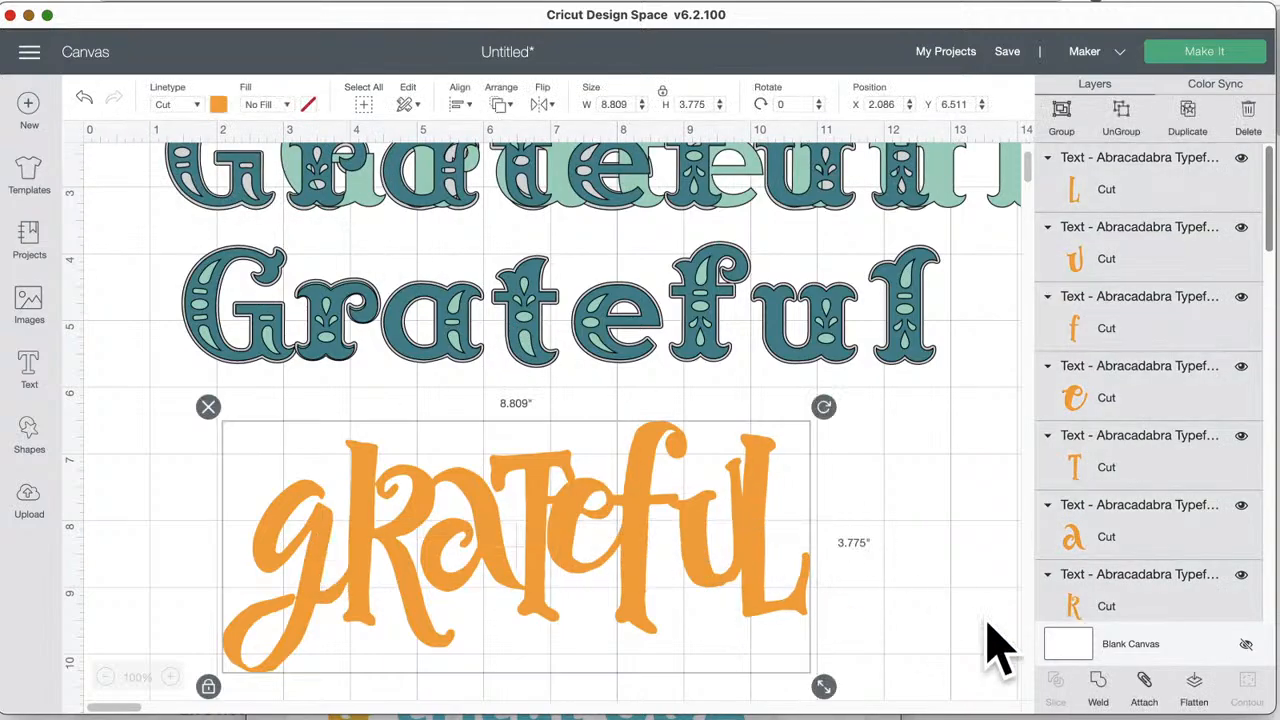
left_click(1100, 690)
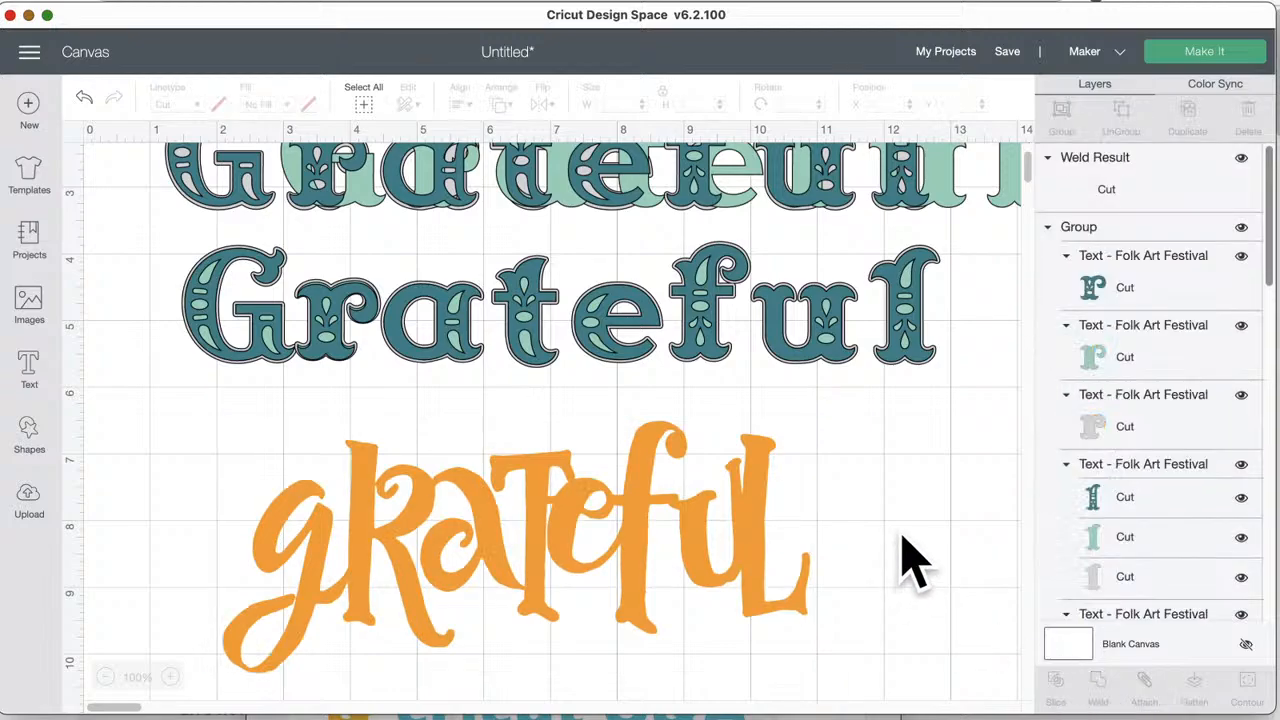
scroll(1137, 470, "down", 2)
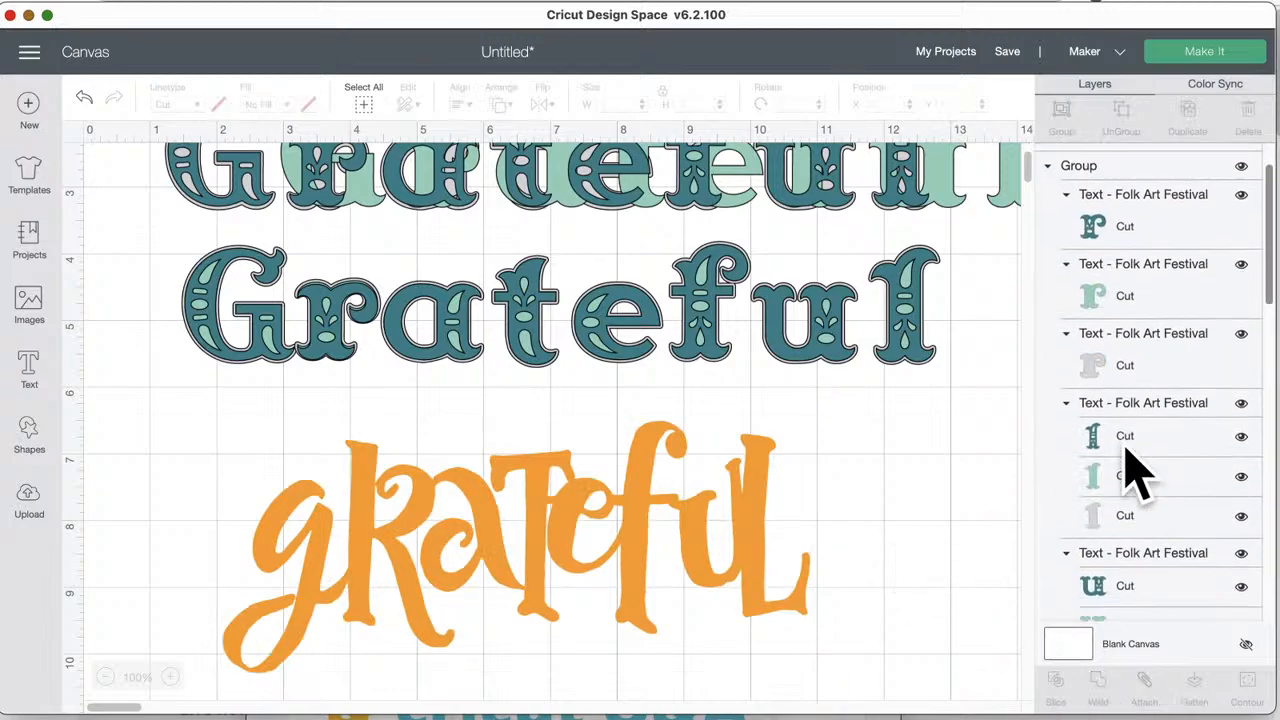
left_click(766, 534)
left_click_drag(758, 537, 915, 429)
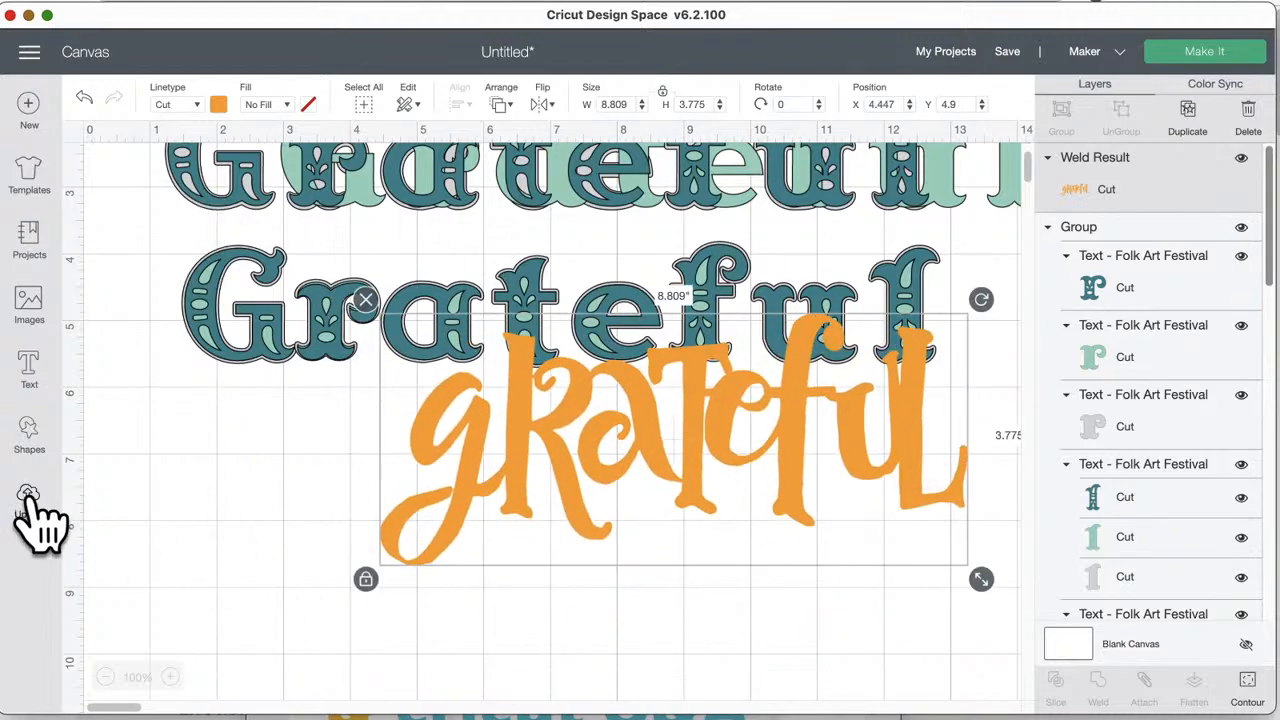
- Add the text "Happy" at about X 1.833, Y 8.145 and colour it medium blue
left_click(42, 385)
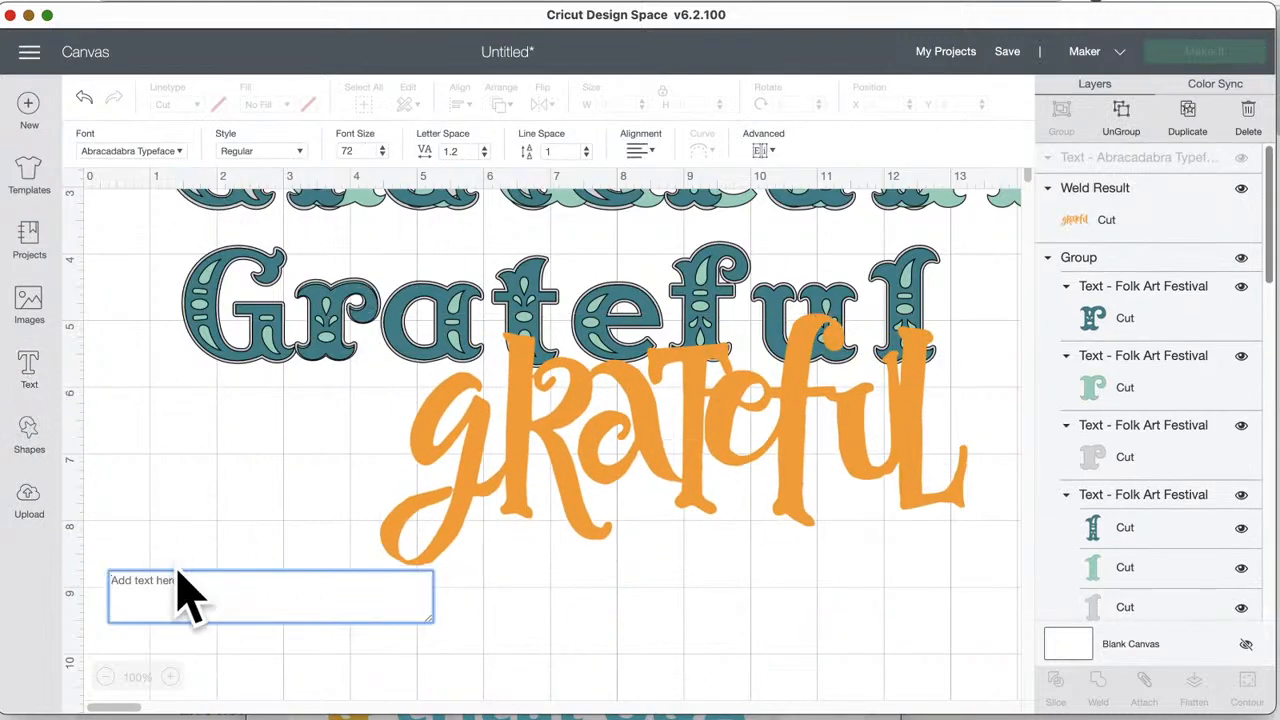
type("Happy")
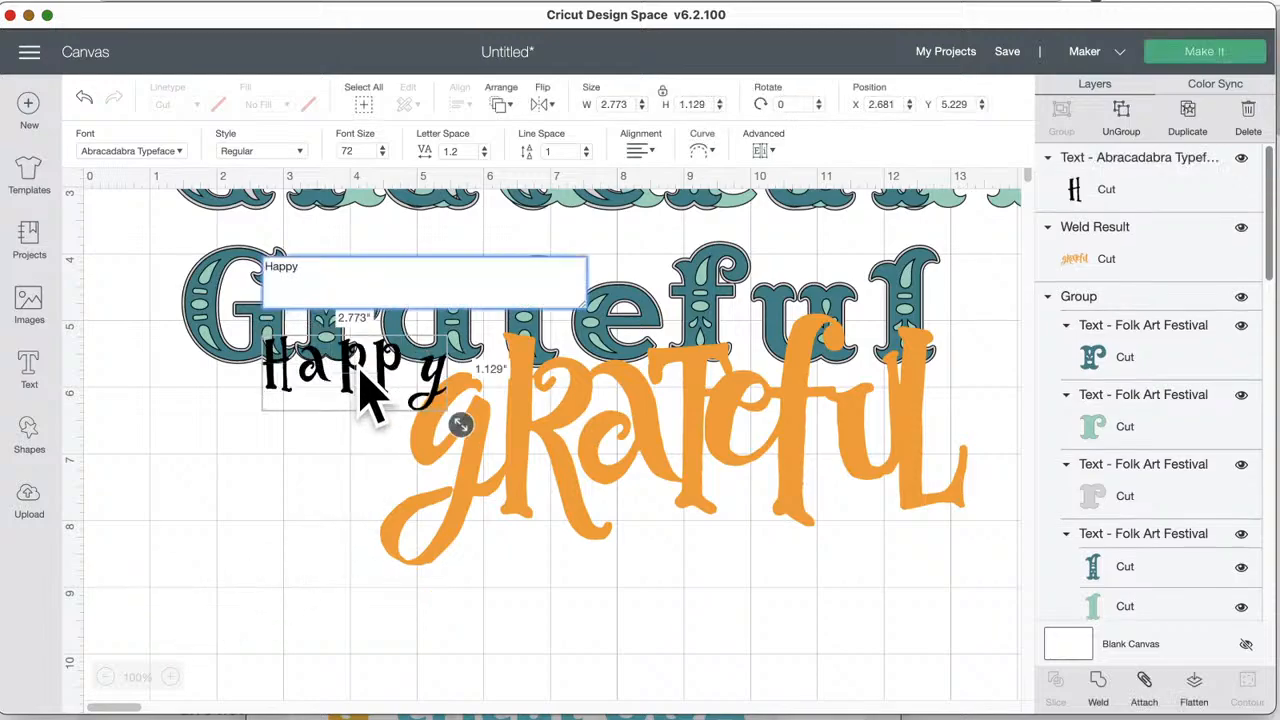
left_click_drag(366, 391, 330, 590)
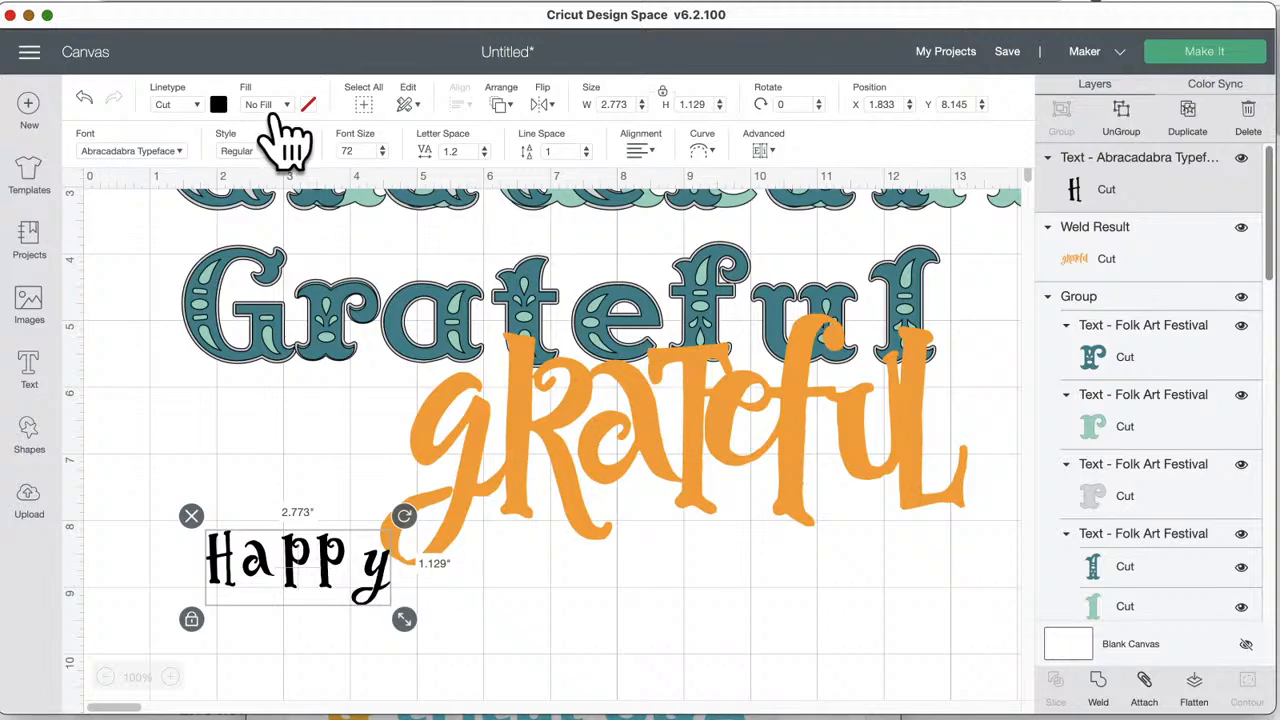
left_click(218, 105)
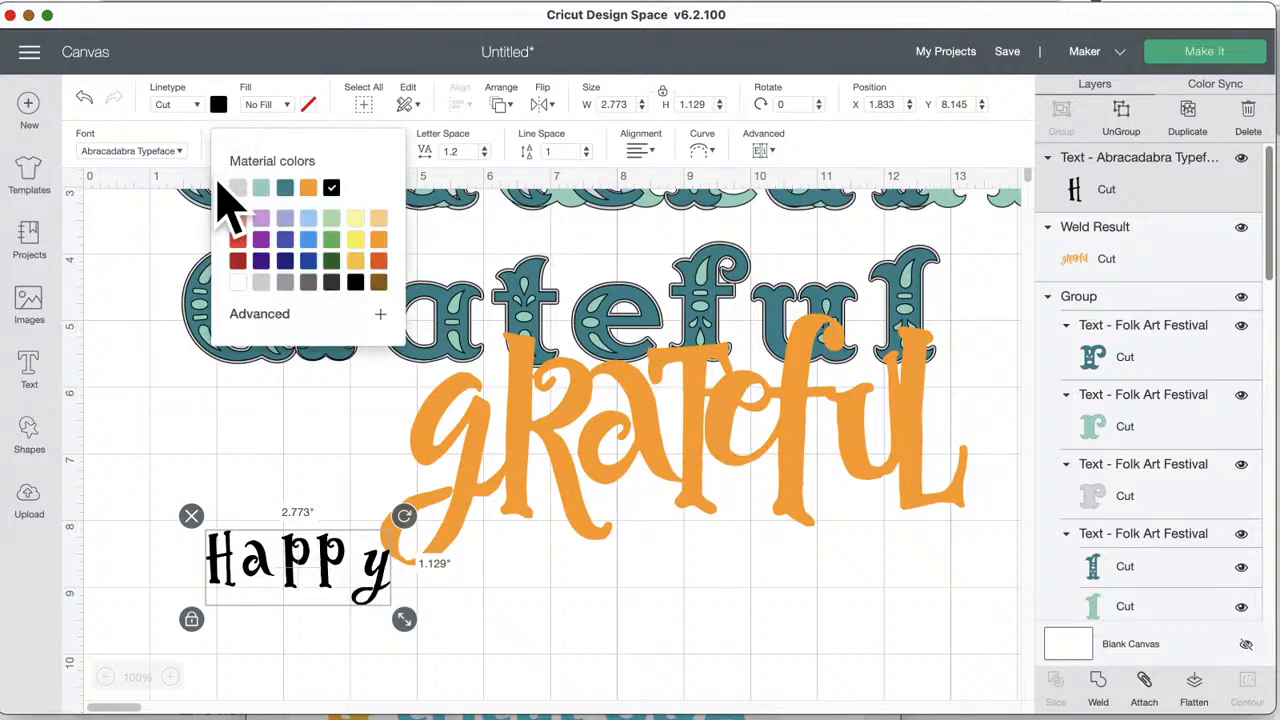
left_click(308, 240)
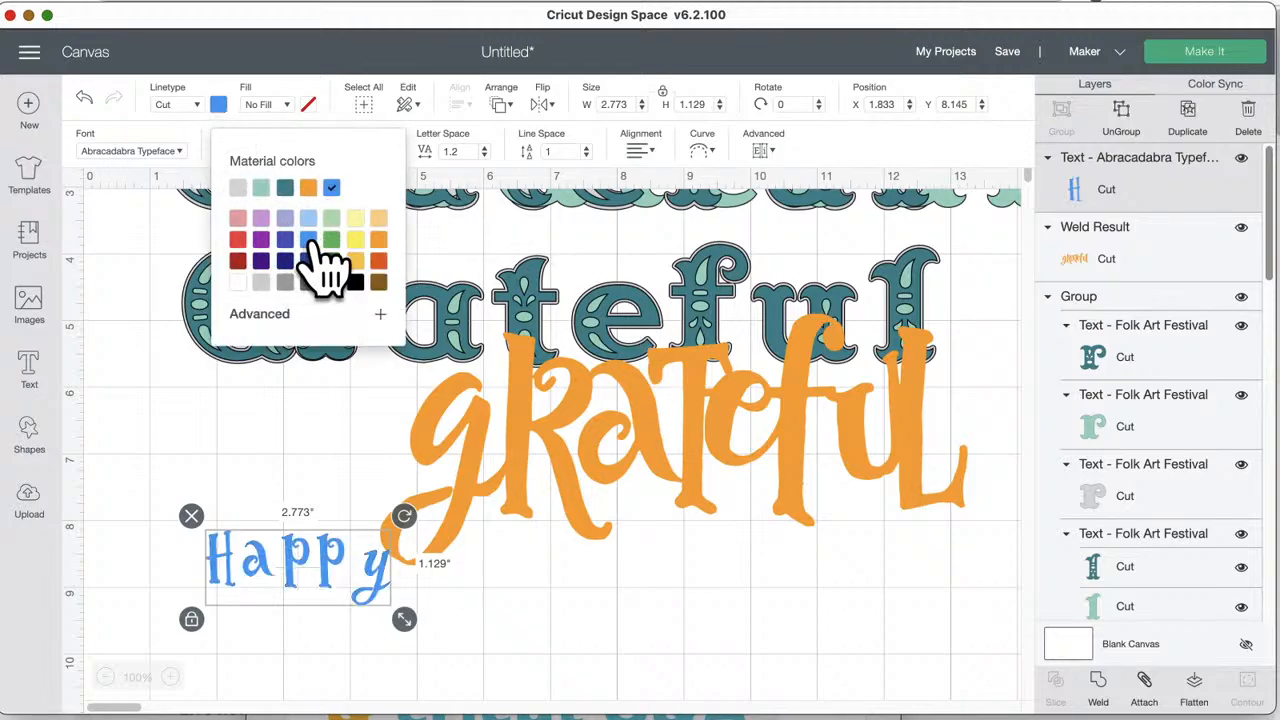
- Change the Happy text to the Cricut font Agent Q and colour it light blue
left_click(150, 152)
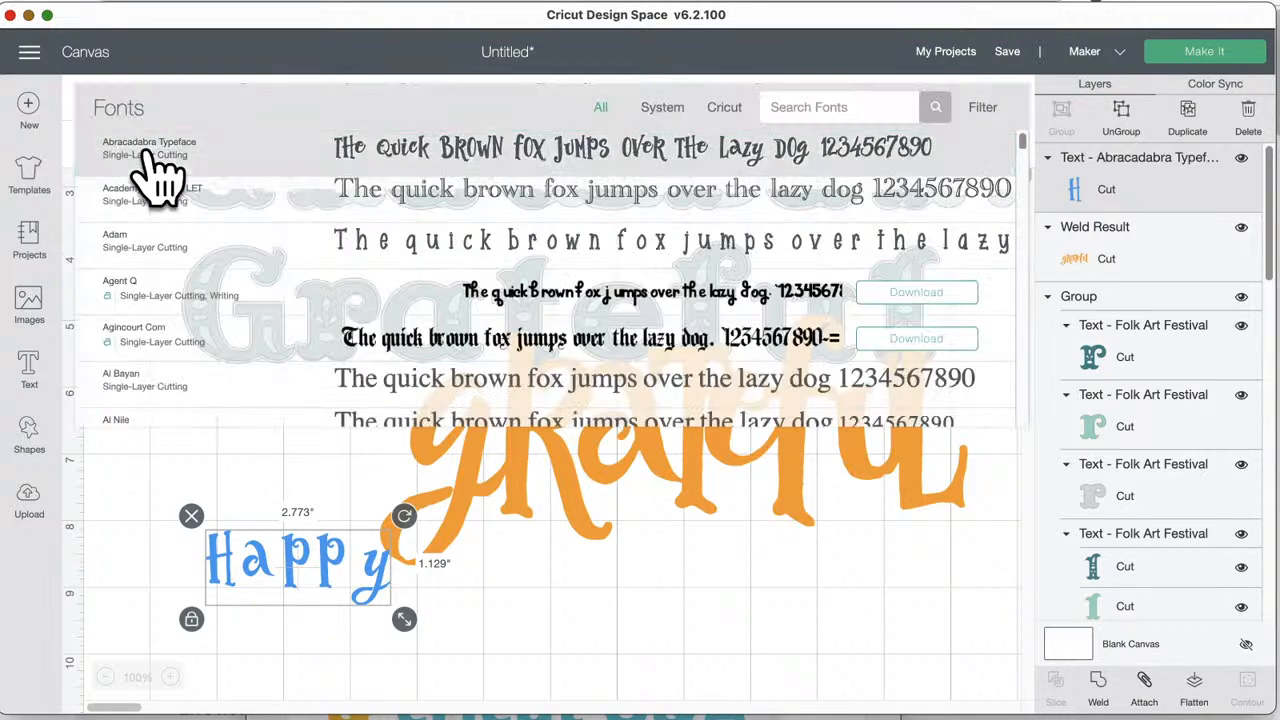
left_click(726, 108)
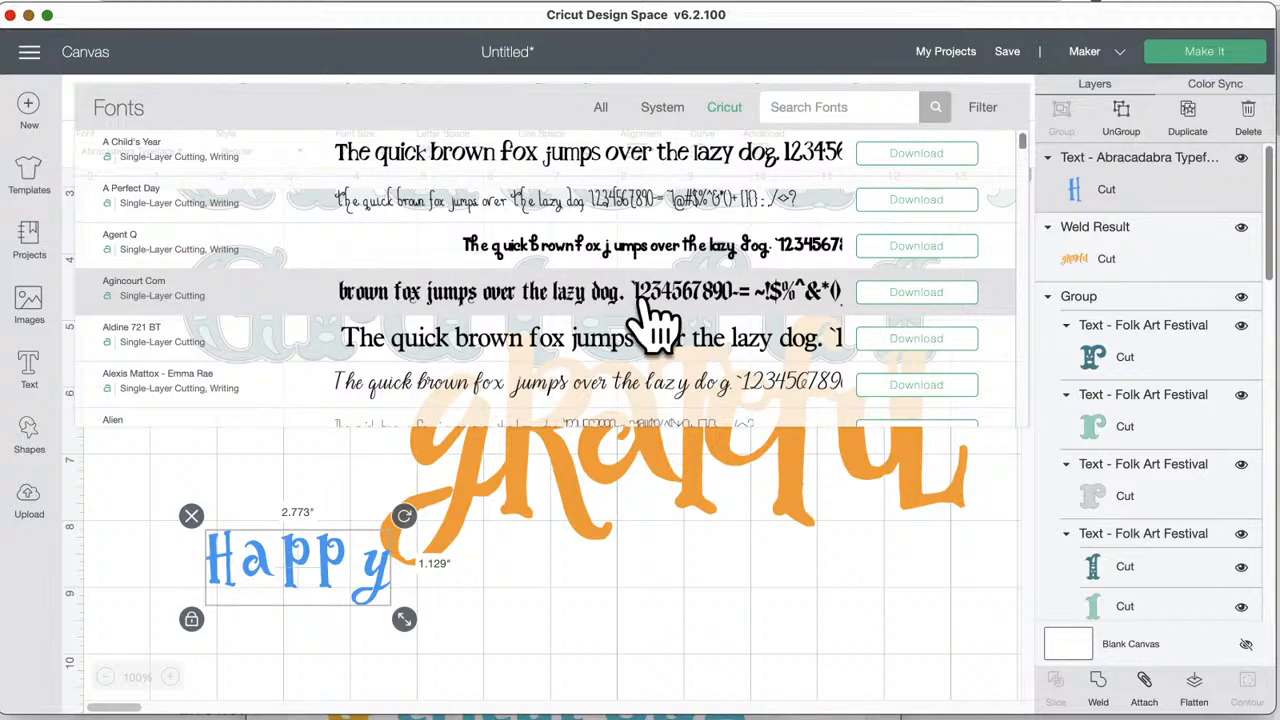
left_click(531, 243)
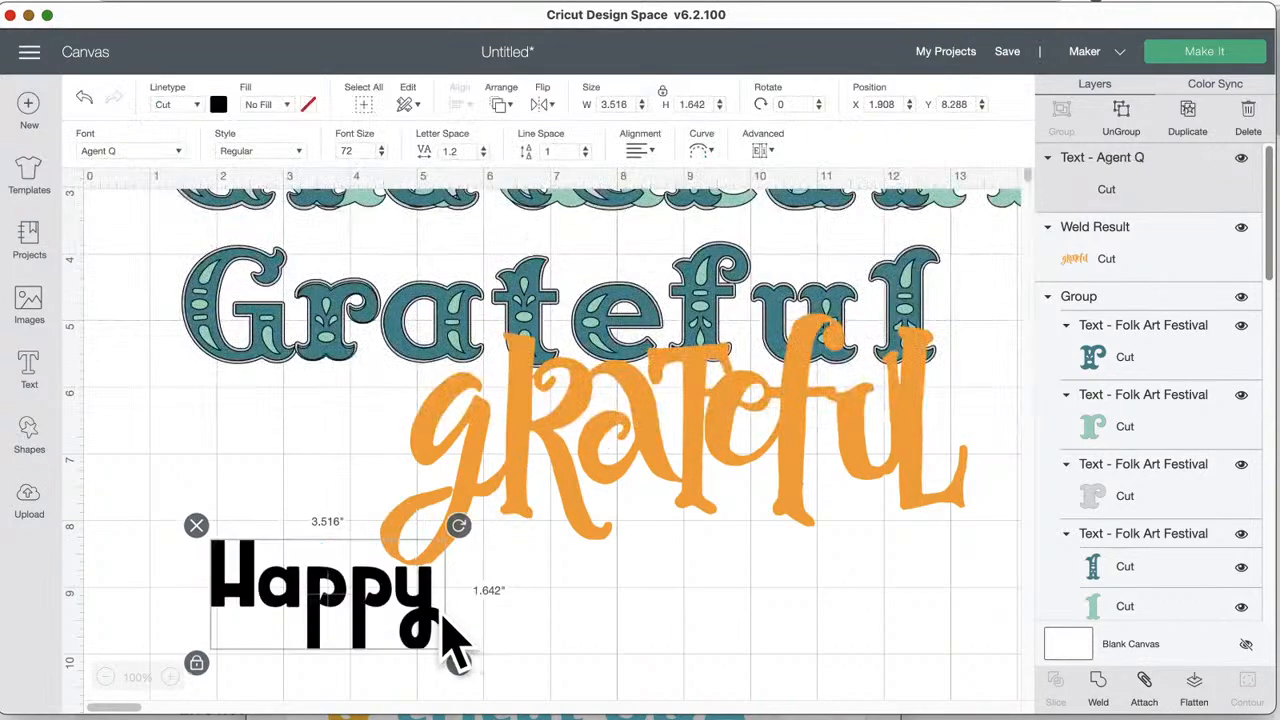
left_click(218, 105)
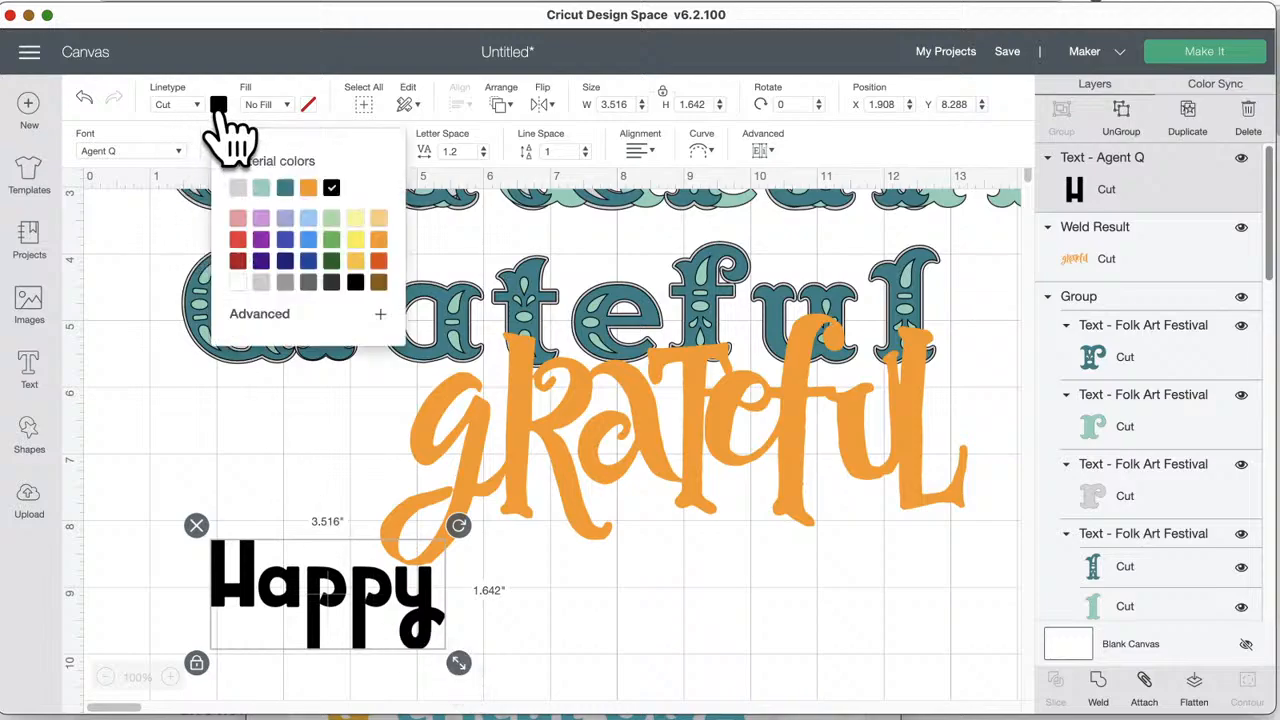
left_click(310, 222)
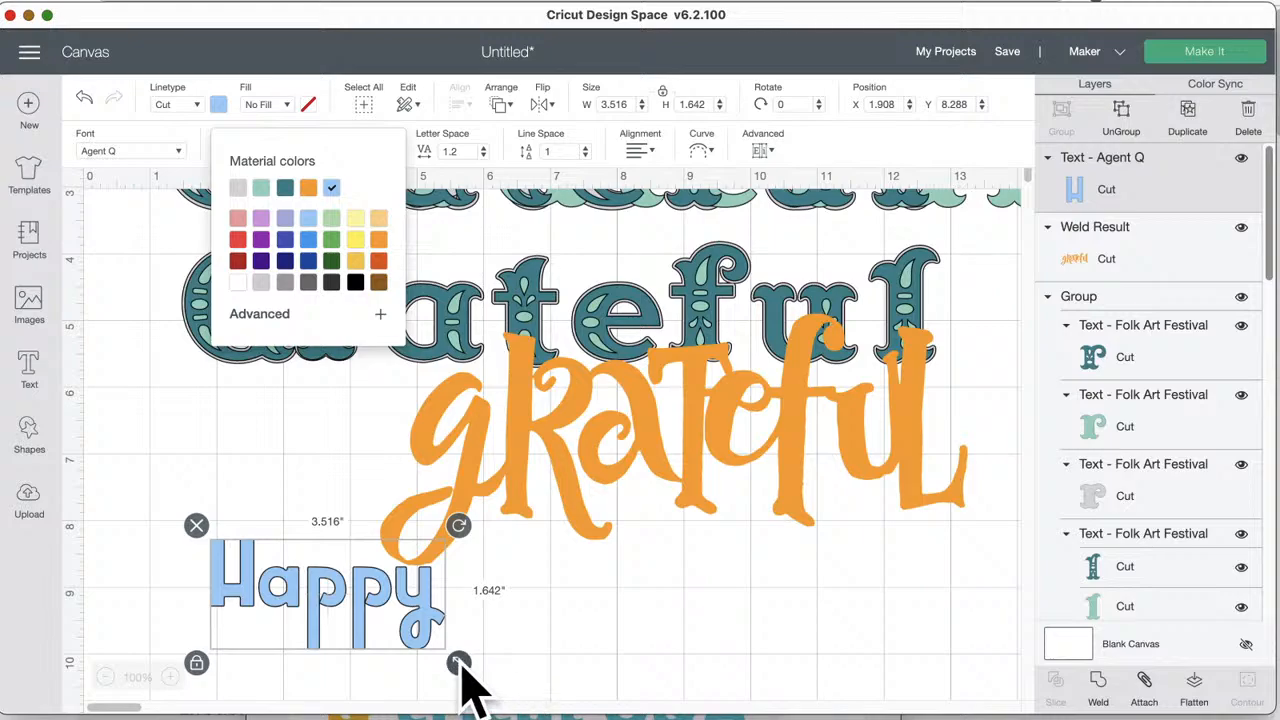
- Enlarge Happy to about 10.183" wide at about X 1.45, Y 5.663, moving the orange grateful out of its way
left_click_drag(458, 662, 726, 677)
left_click_drag(634, 666, 612, 598)
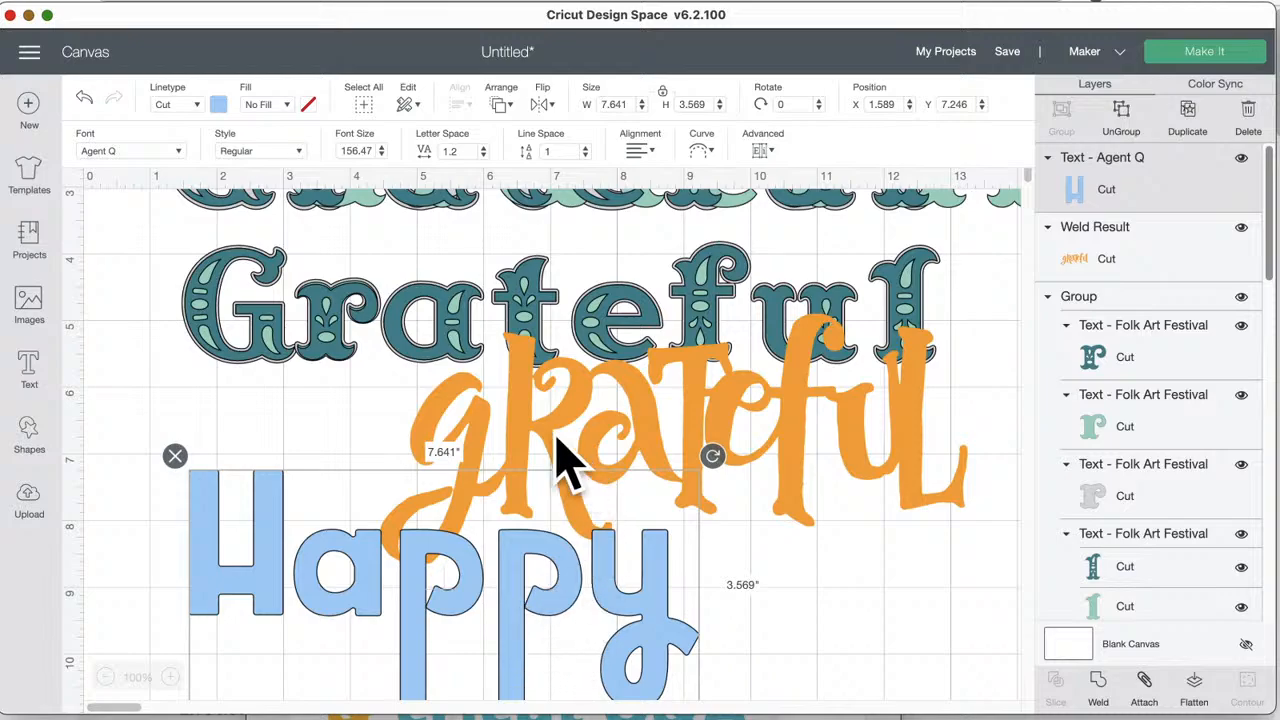
left_click_drag(563, 457, 950, 400)
left_click_drag(663, 600, 632, 545)
left_click_drag(703, 633, 874, 688)
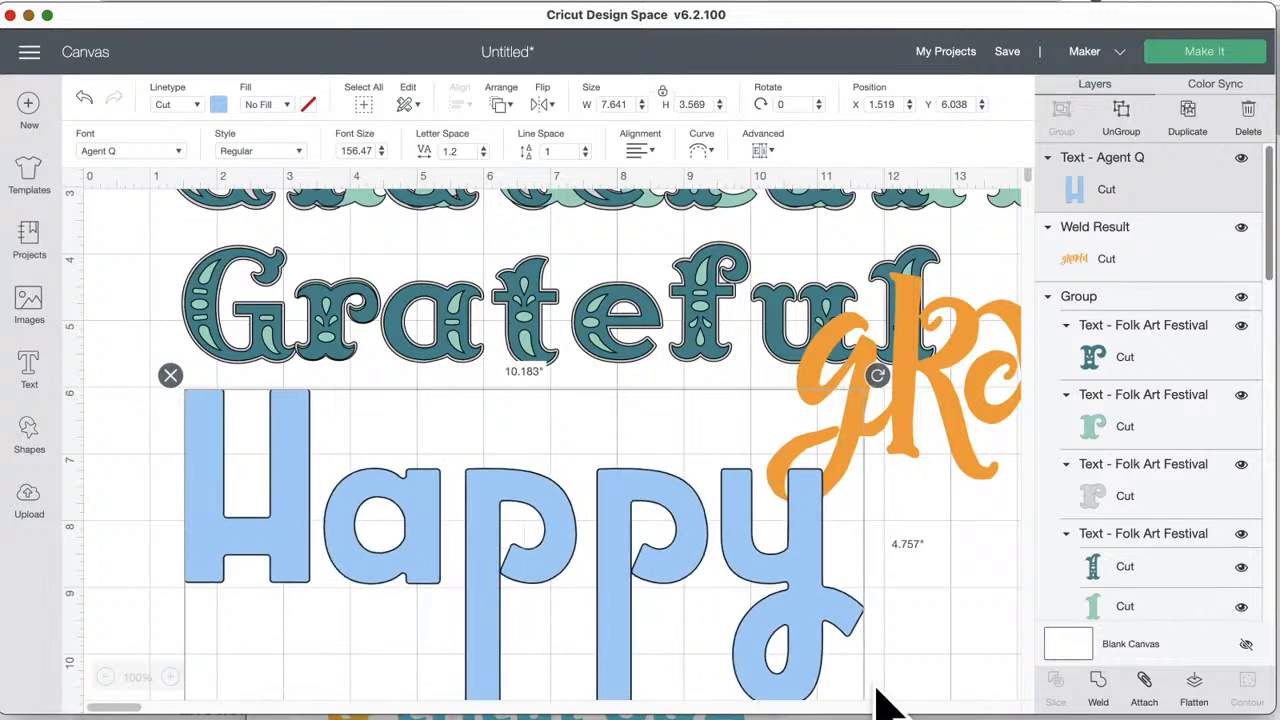
left_click_drag(779, 572, 775, 548)
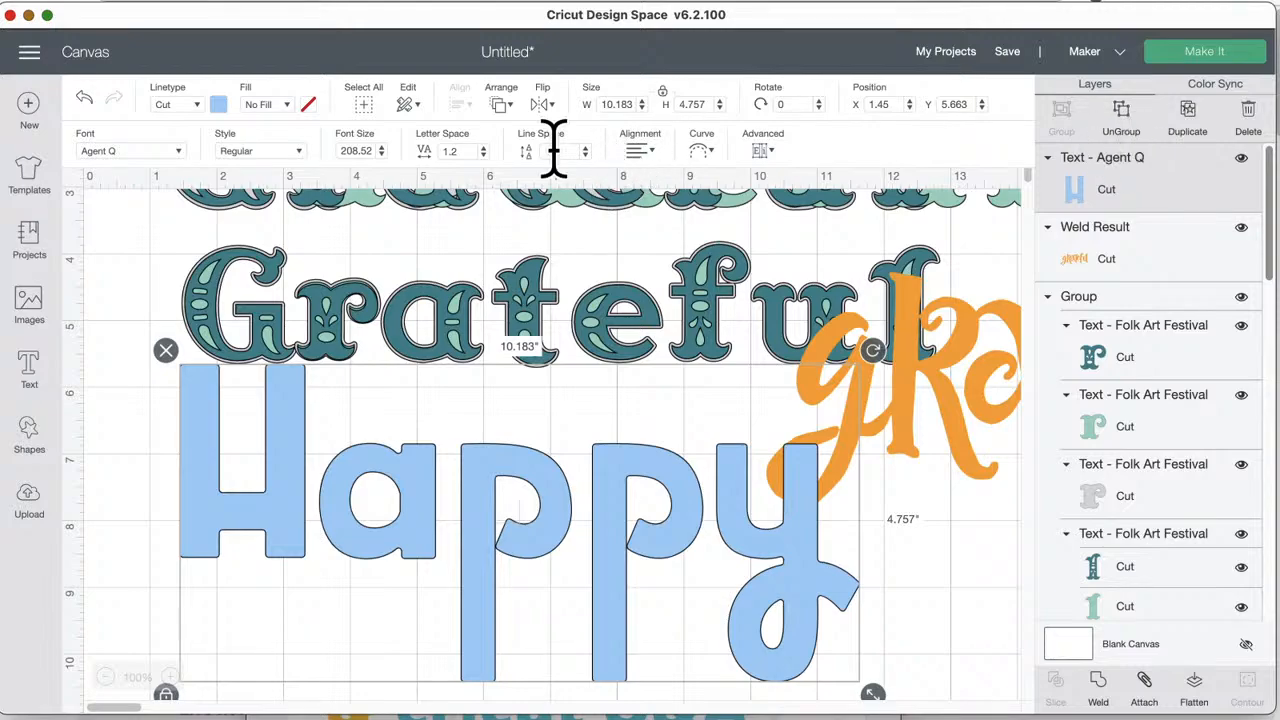
- Reduce the letter spacing of the Happy text to -0.6 so its letters overlap
left_click(482, 155)
left_click(482, 155)
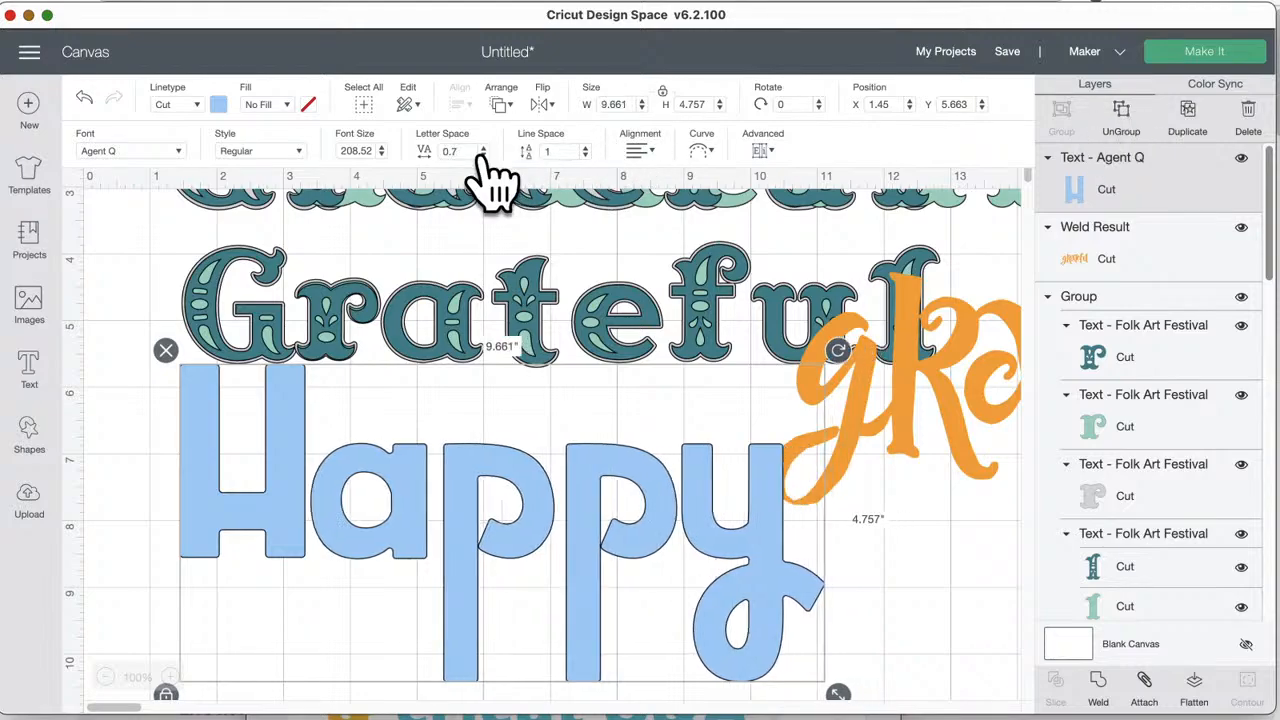
left_click(482, 155)
left_click(482, 155)
left_click(482, 155)
left_click(482, 155)
left_click(482, 155)
left_click(482, 155)
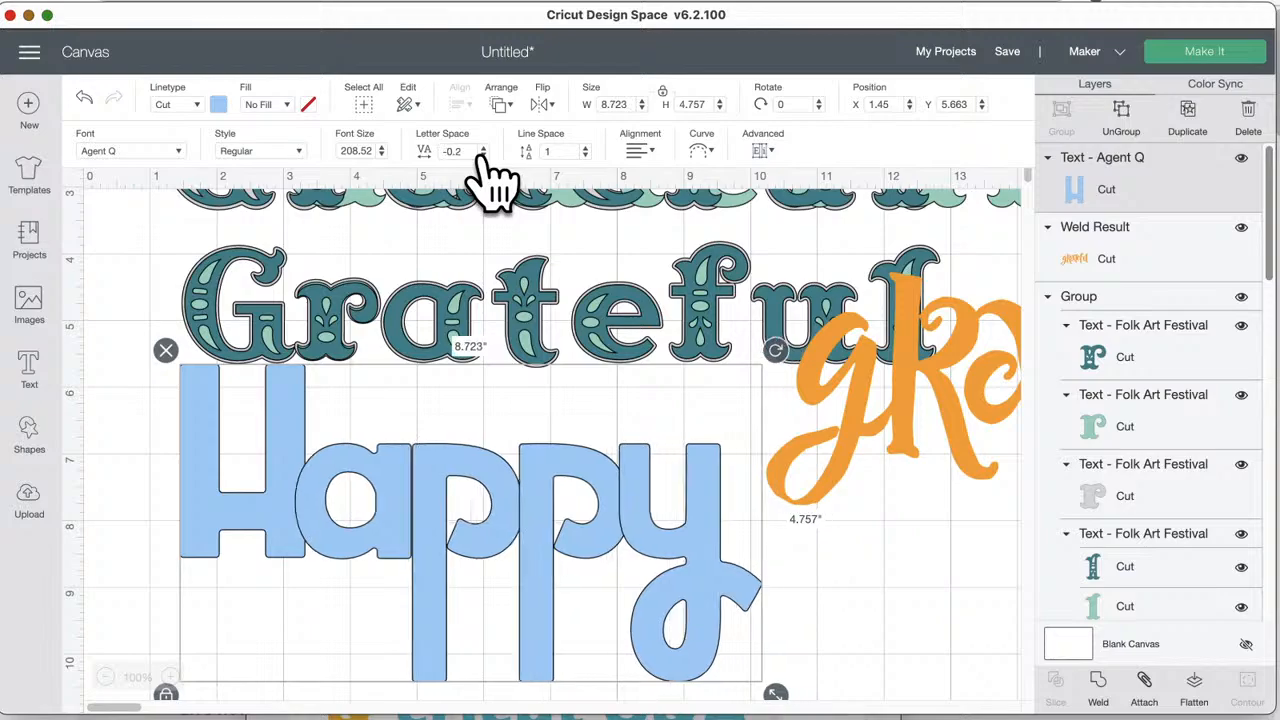
left_click(482, 155)
left_click(482, 155)
left_click(482, 155)
left_click(482, 155)
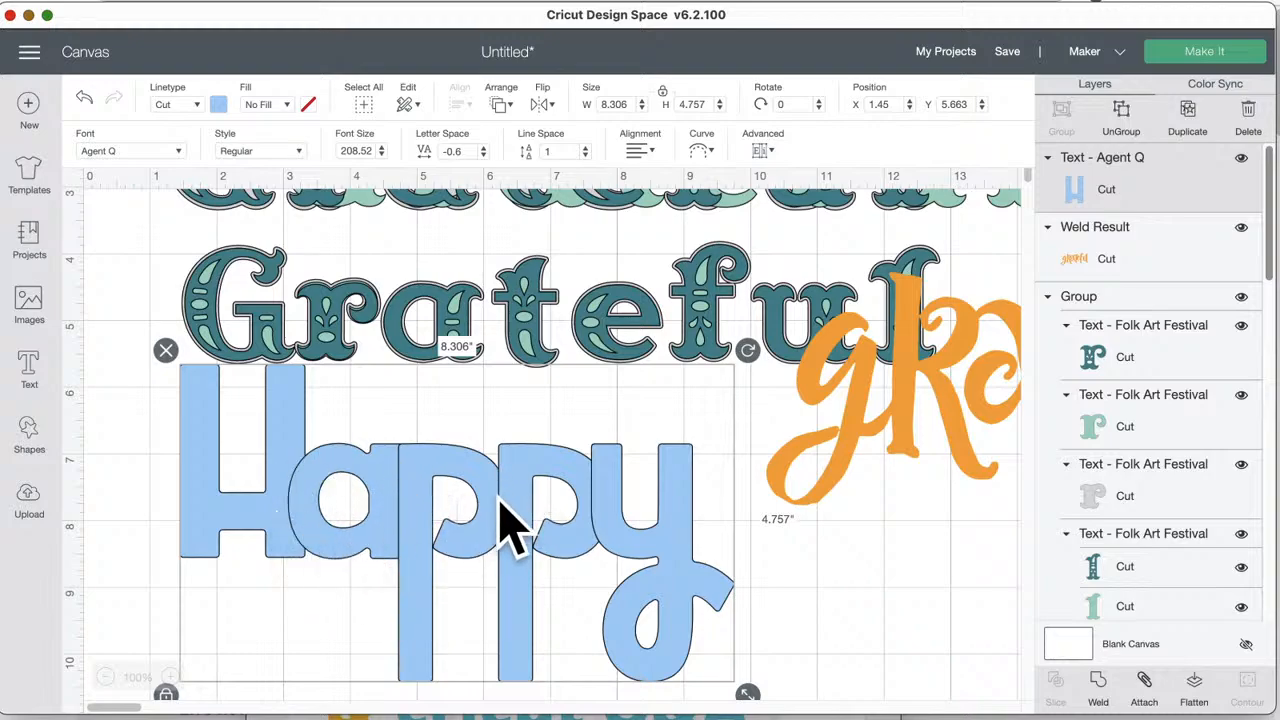
left_click(910, 640)
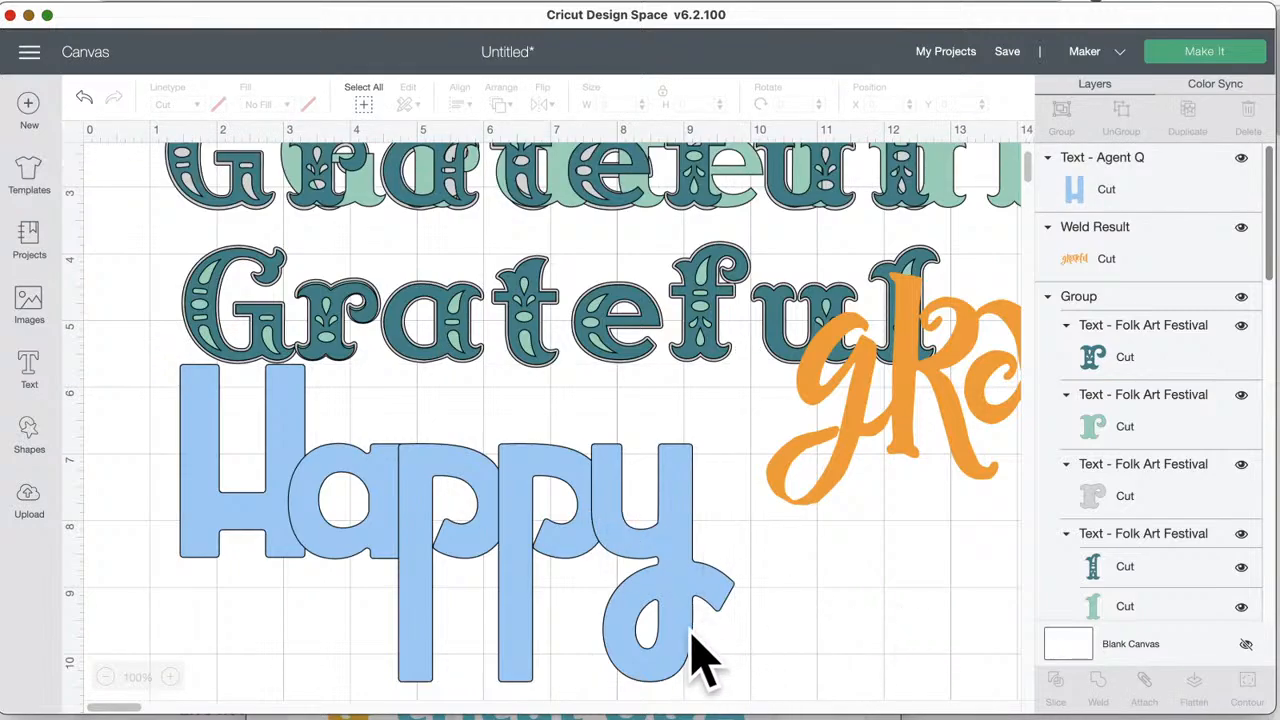
- Attach the overlapping Happy letters for comparison, and weld them into one shape
left_click(660, 620)
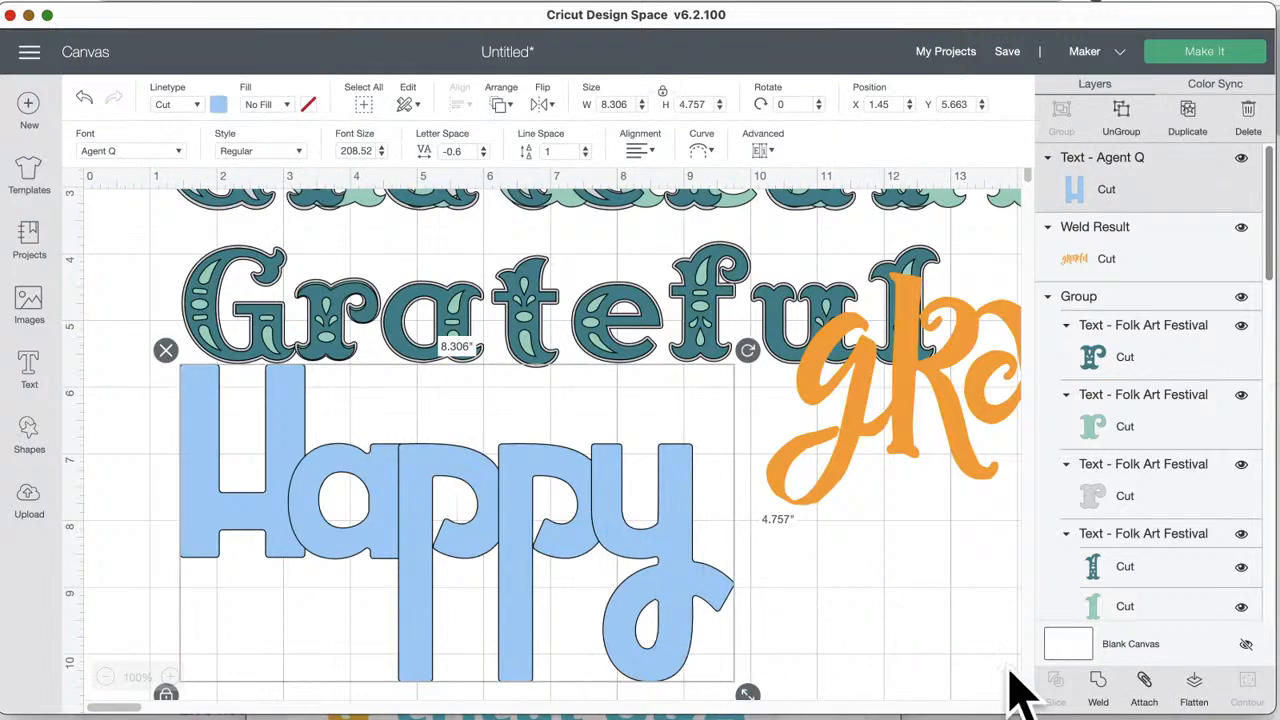
left_click(1146, 688)
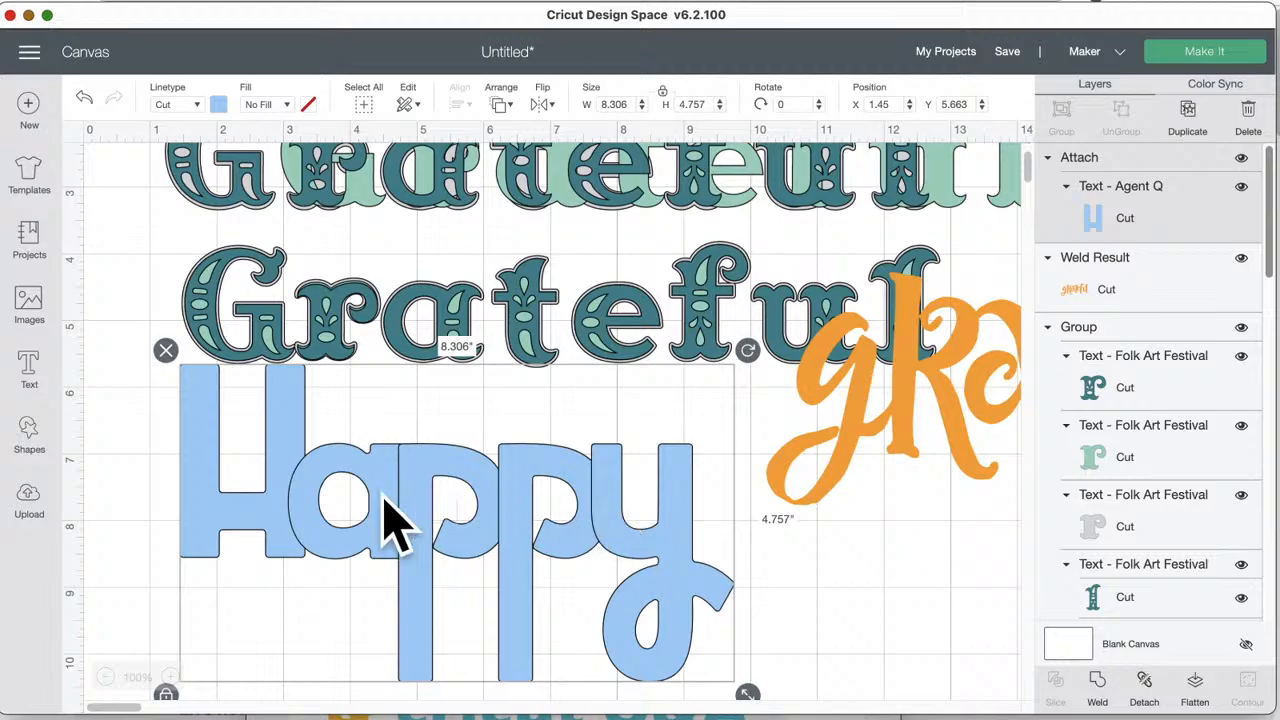
left_click(1101, 679)
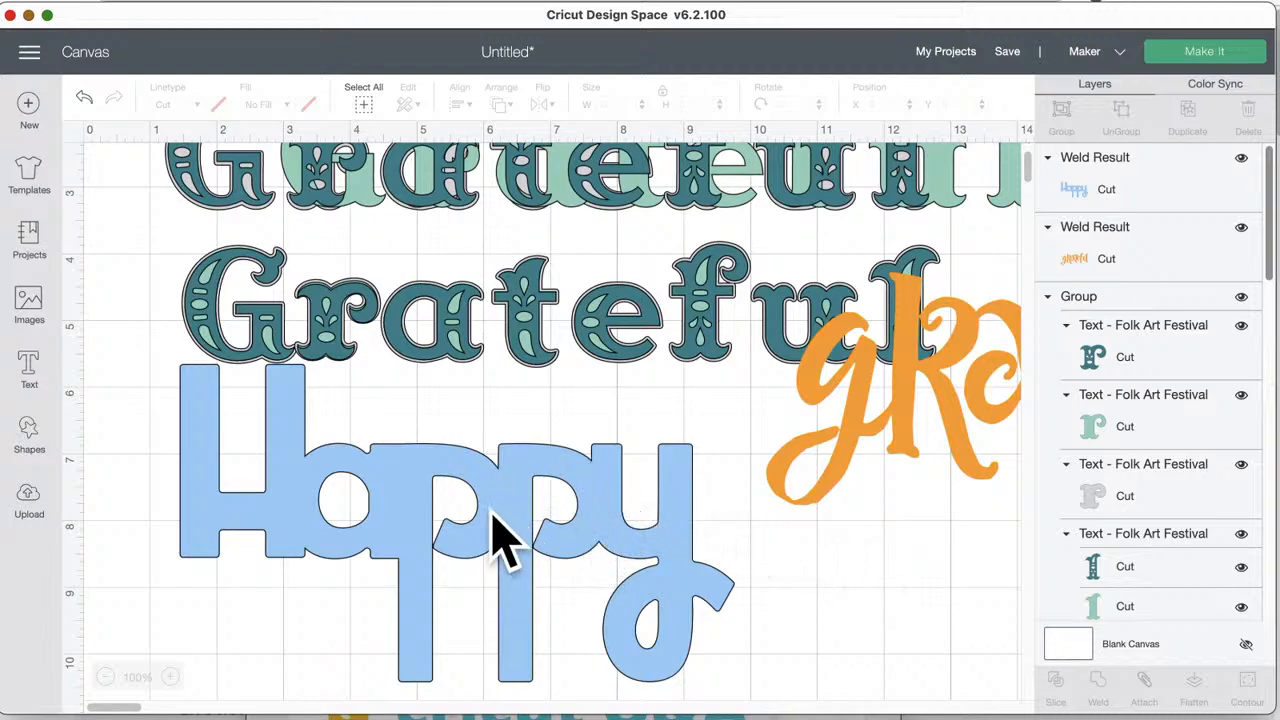
- Shrink the welded Happy to about 4.709" wide at about X 2.436, Y 6.205, with the orange grateful shifted farther away
left_click_drag(930, 382, 956, 391)
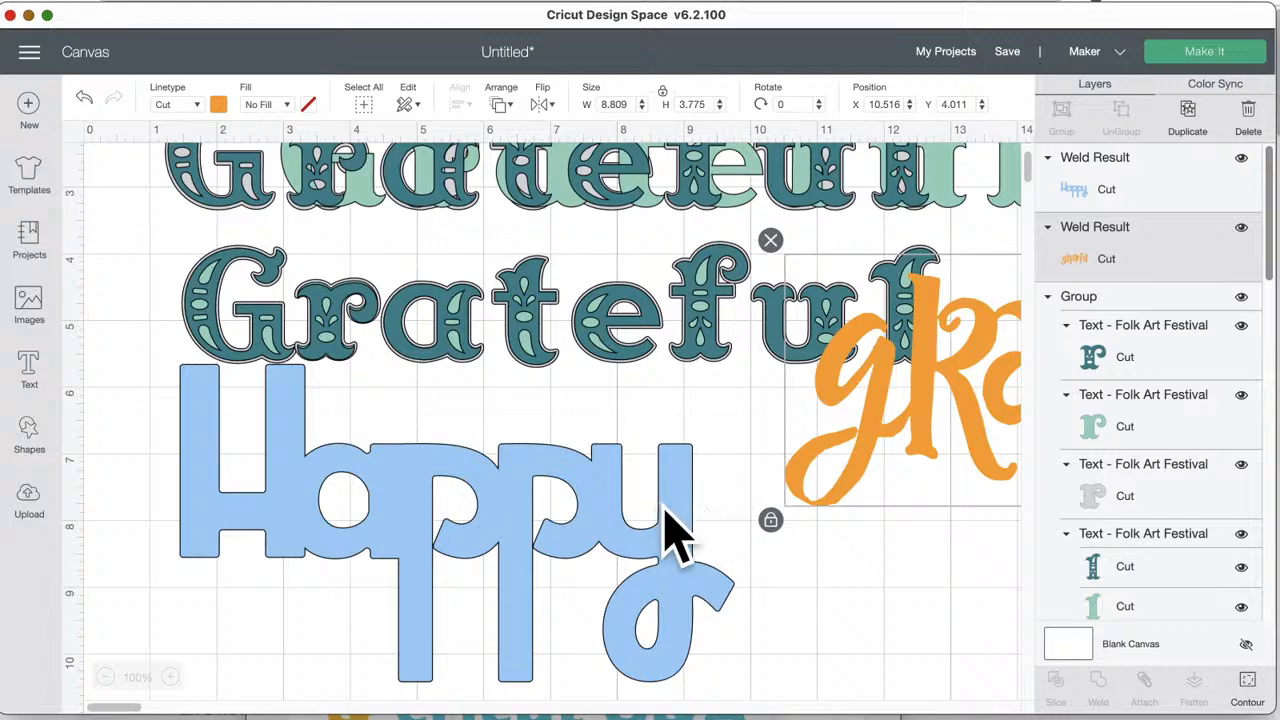
left_click_drag(670, 530, 711, 514)
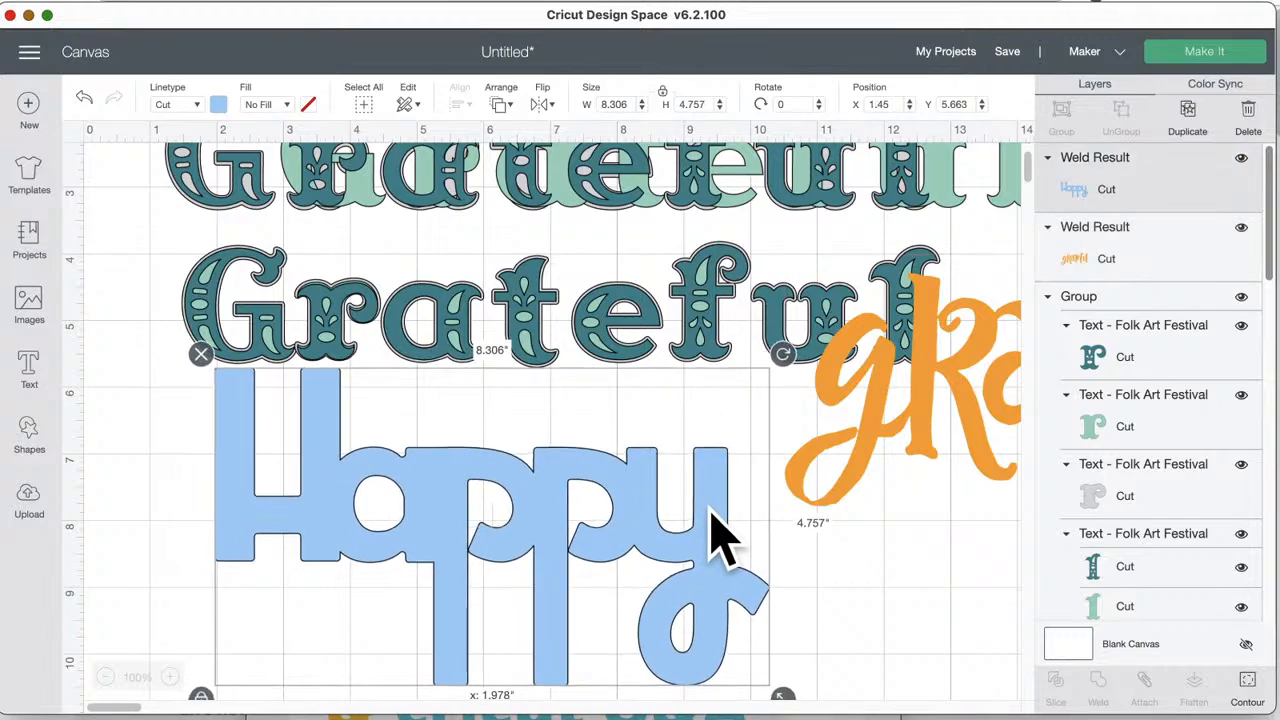
left_click_drag(790, 705, 557, 491)
left_click_drag(471, 491, 508, 516)
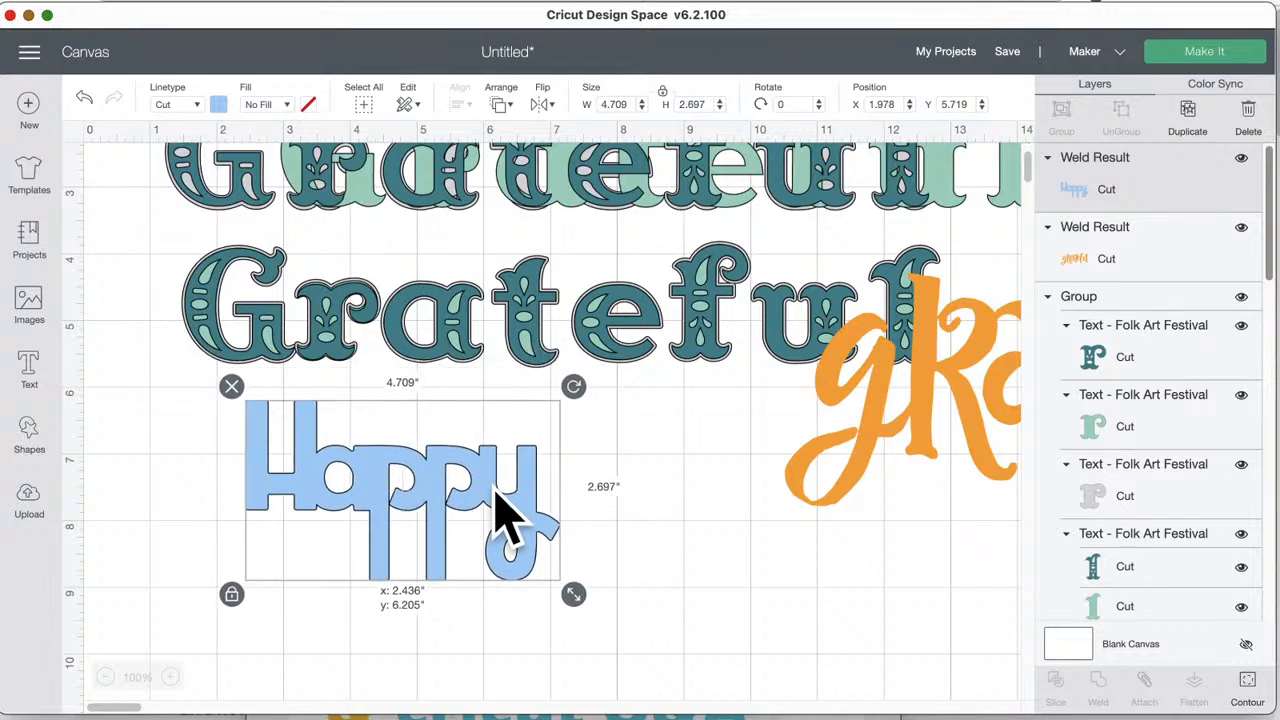
- Duplicate the welded Happy twice and spread the three copies apart below the teal Grateful, one at about X 0.853, Y 6.746
left_click(1188, 112)
left_click(1190, 120)
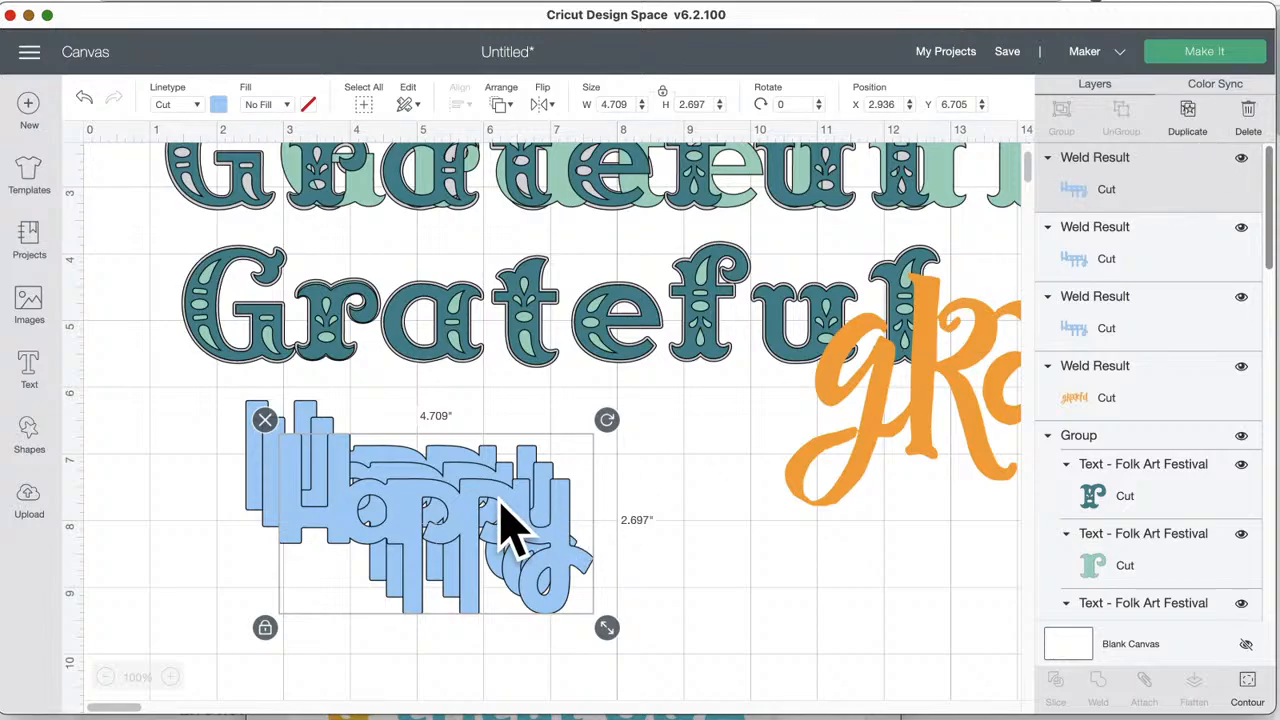
left_click_drag(509, 523, 768, 514)
left_click_drag(540, 503, 666, 652)
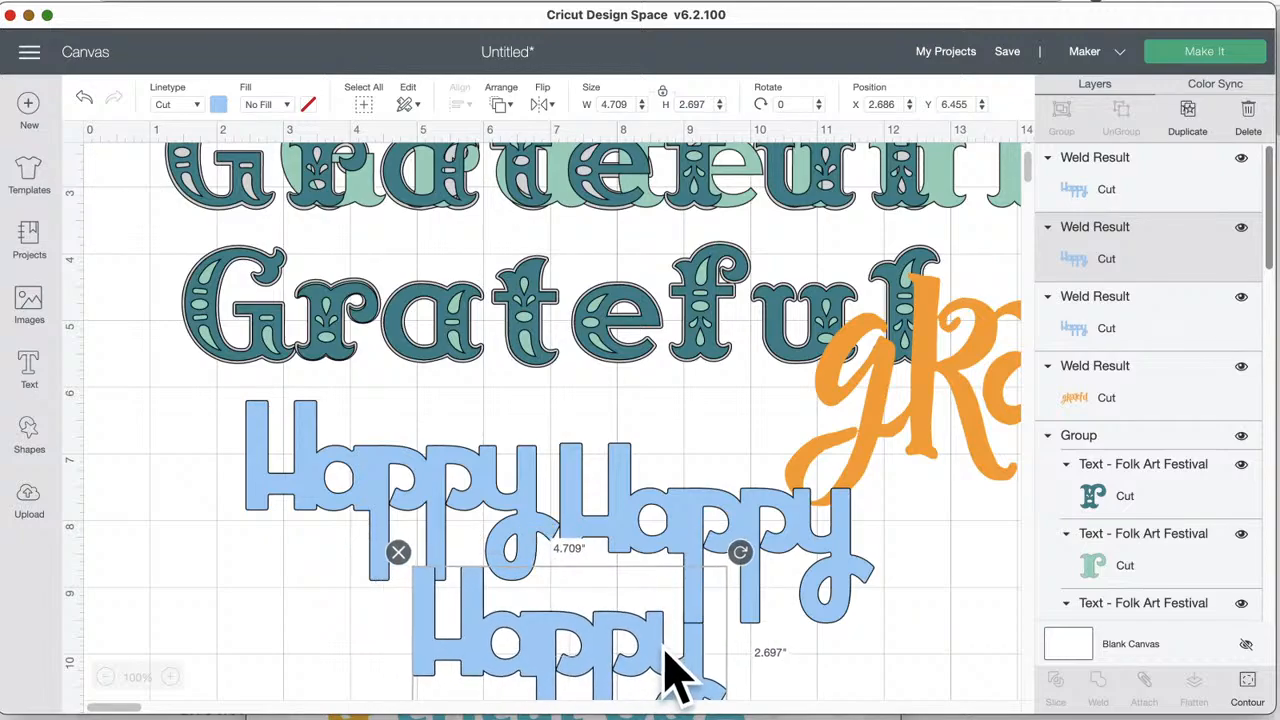
scroll(735, 645, "down", 3)
left_click_drag(835, 400, 491, 609)
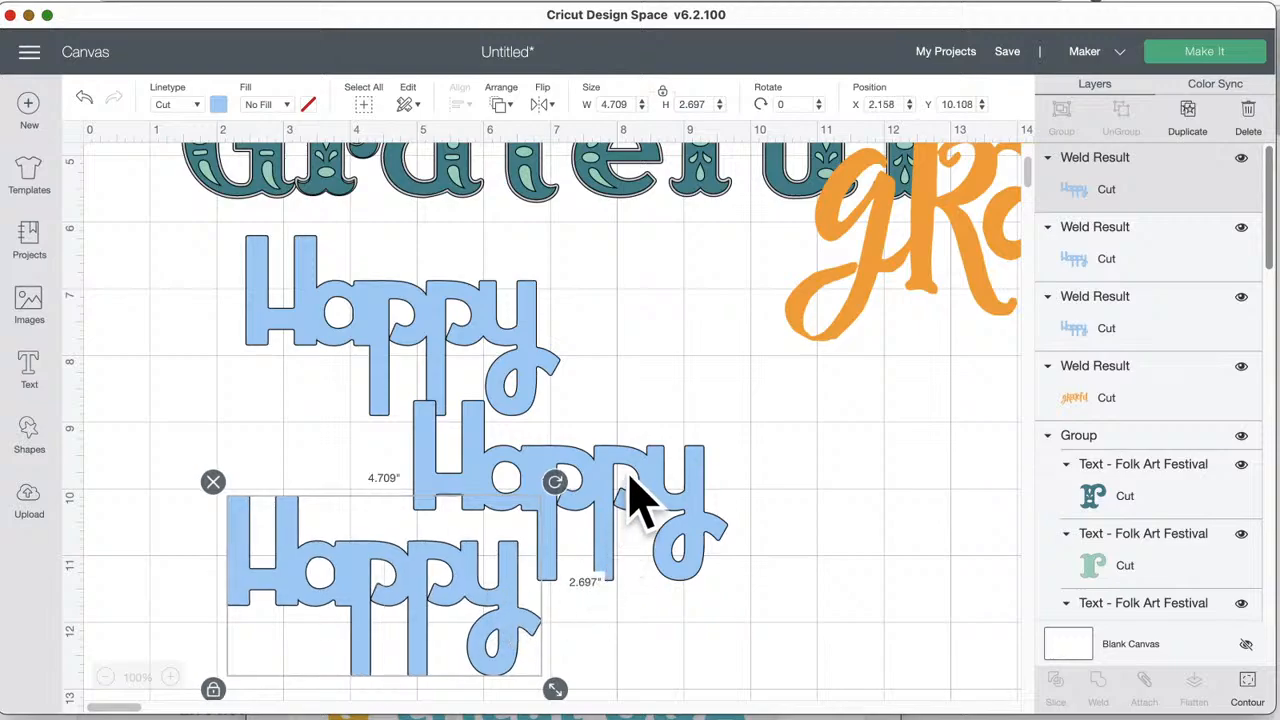
mouse_move(634, 506)
left_mouse_down()
mouse_move(660, 525)
mouse_move(655, 497)
left_mouse_up()
left_click(893, 487)
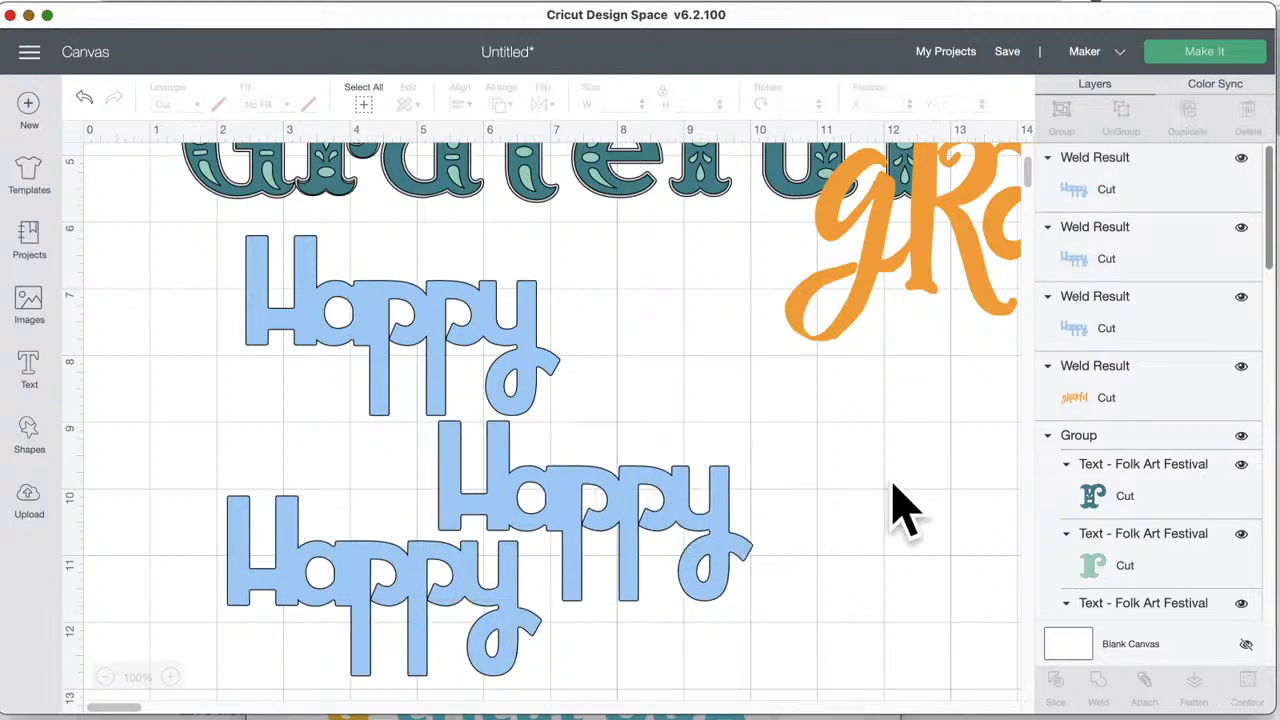
left_click_drag(391, 314, 280, 334)
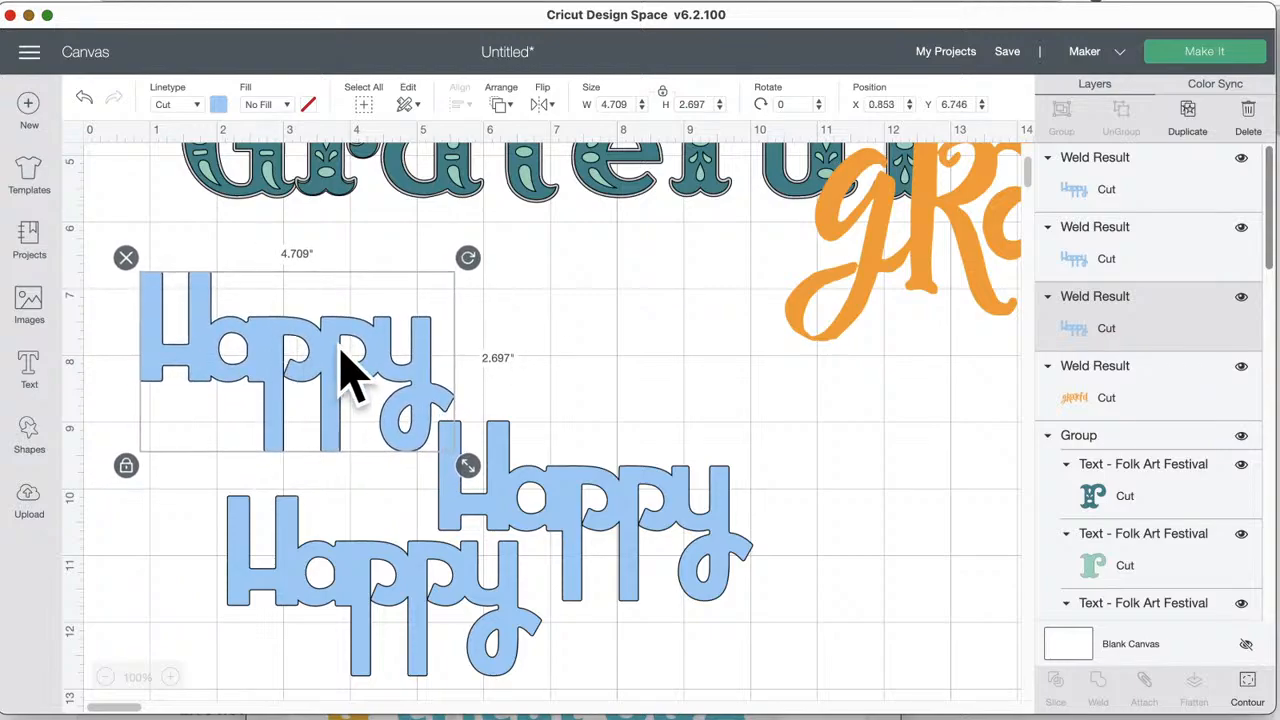
left_click(608, 354)
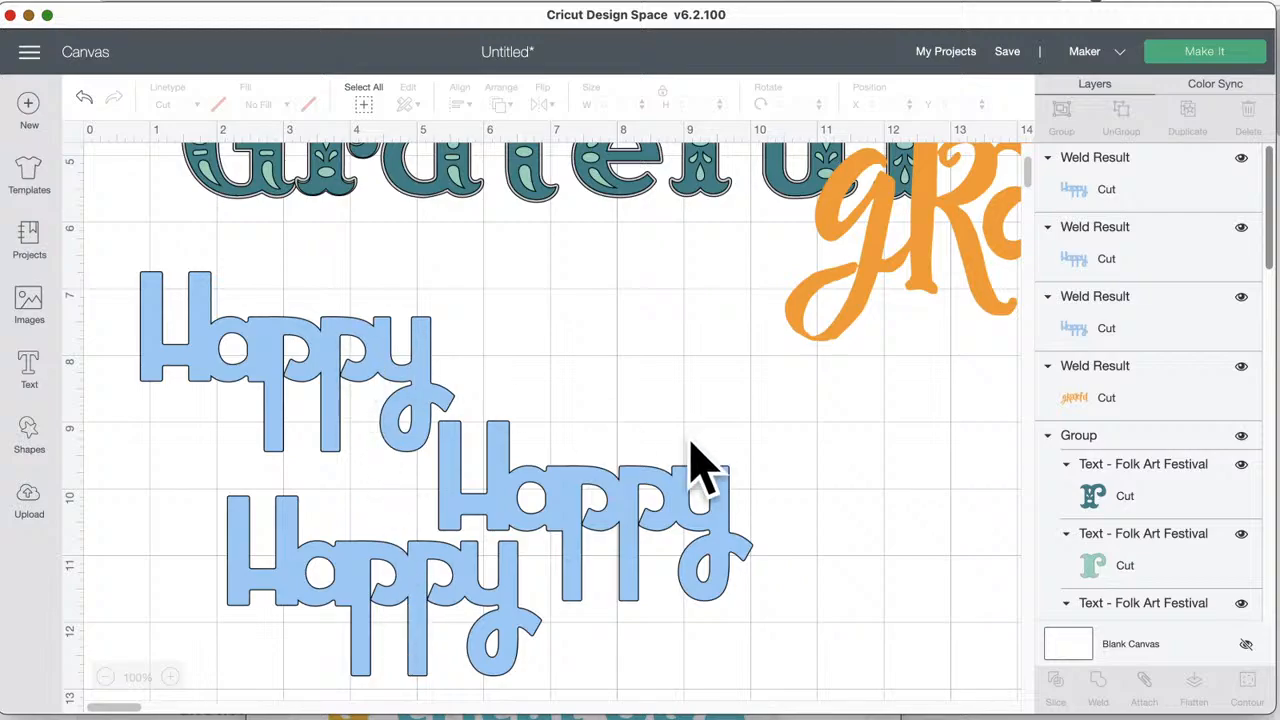
- Preview the project's mats, inspect how the three separate Happy words lie on the blue mat, and return to the canvas
left_click(1208, 58)
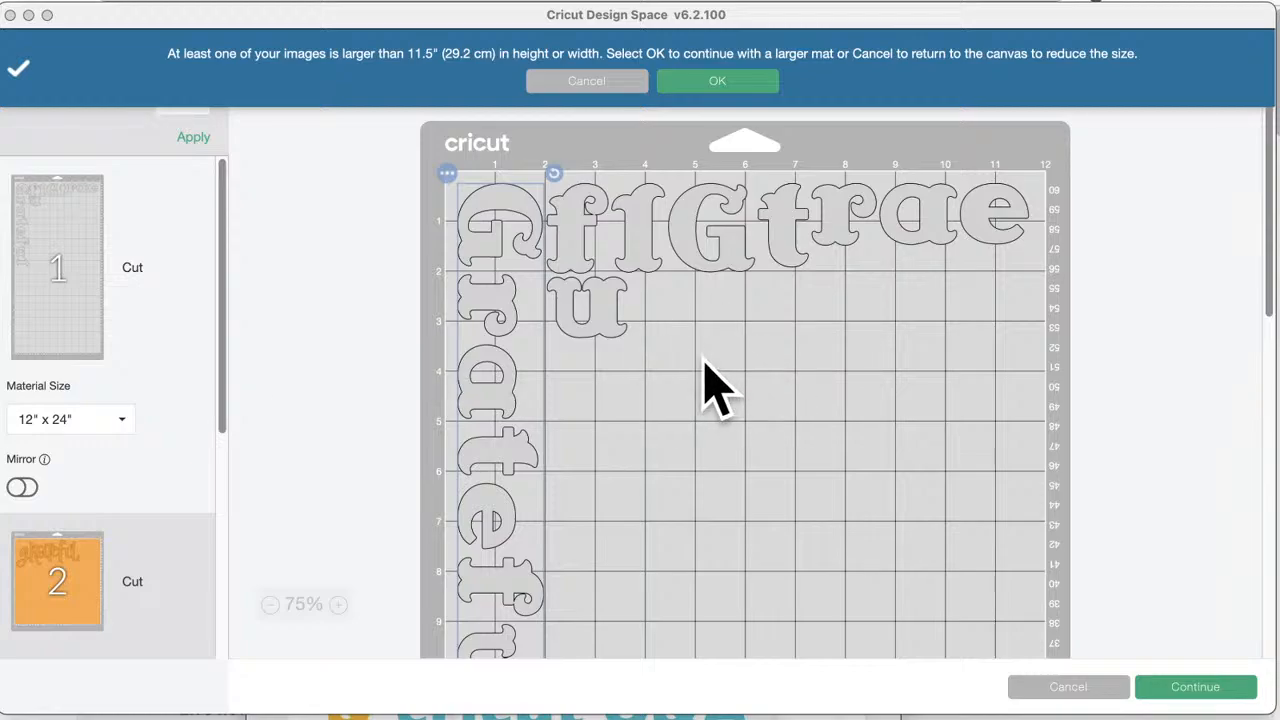
scroll(180, 491, "down", 10)
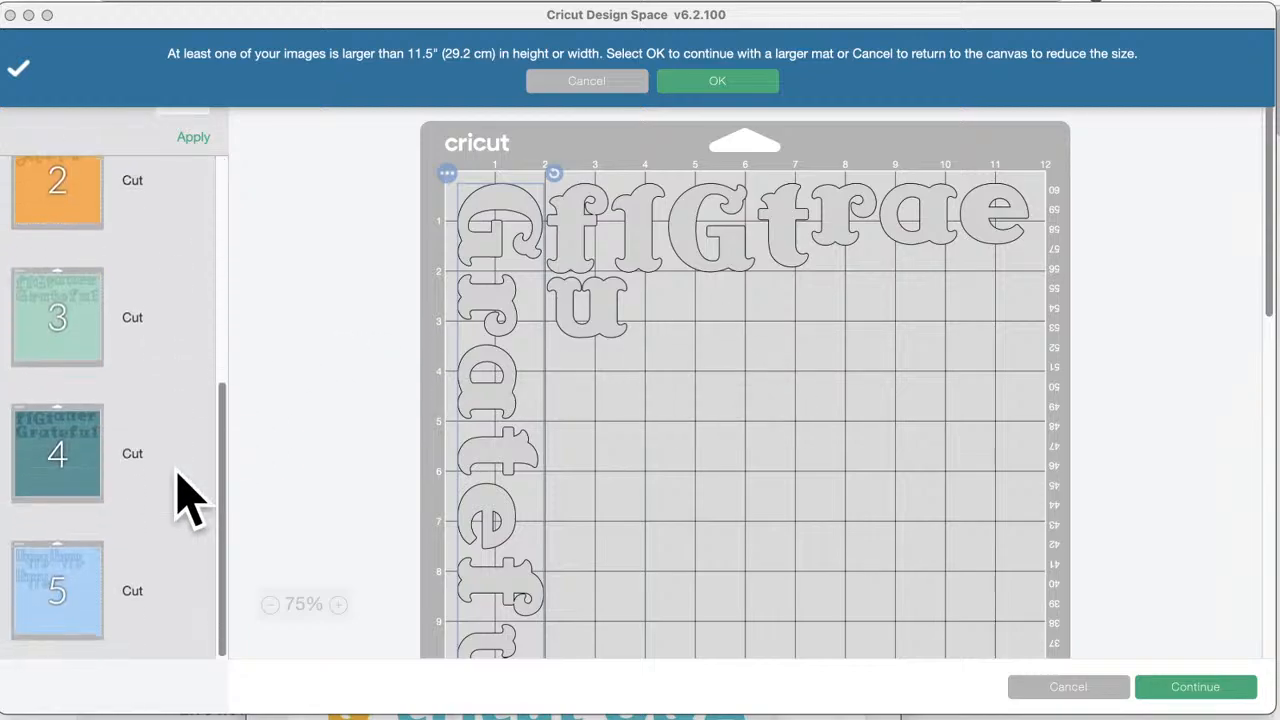
left_click(59, 563)
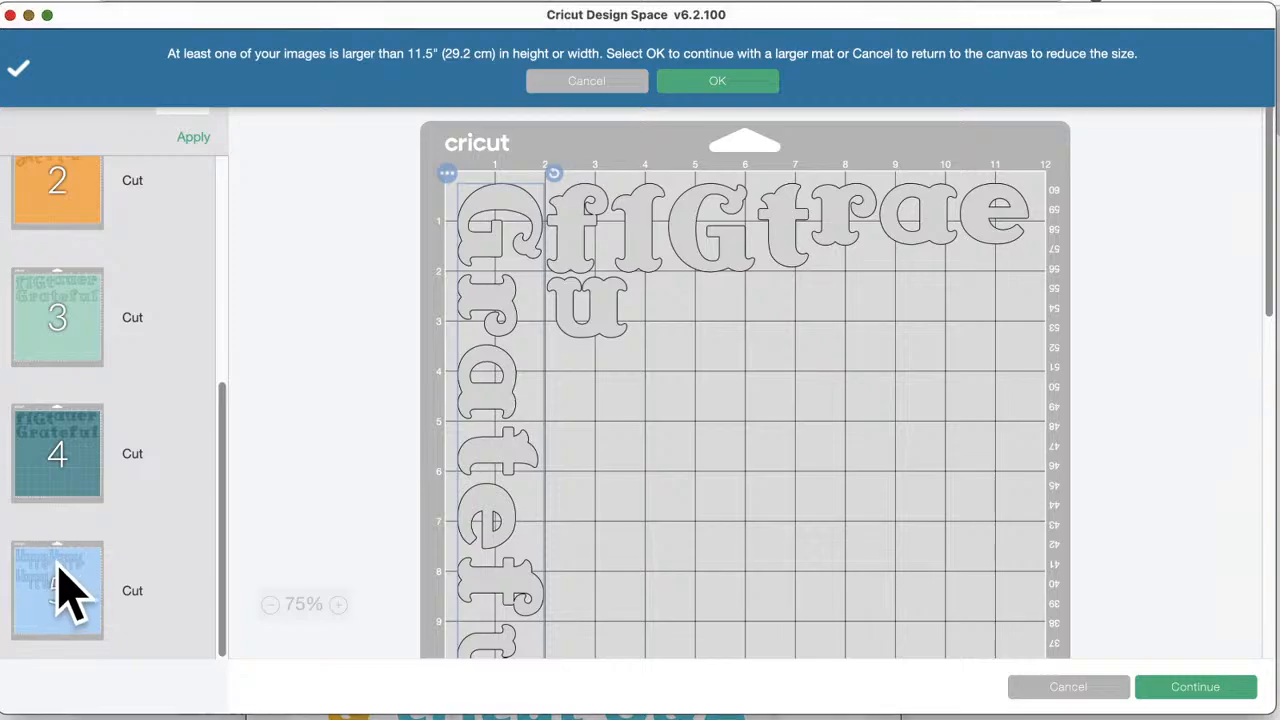
left_click(85, 593)
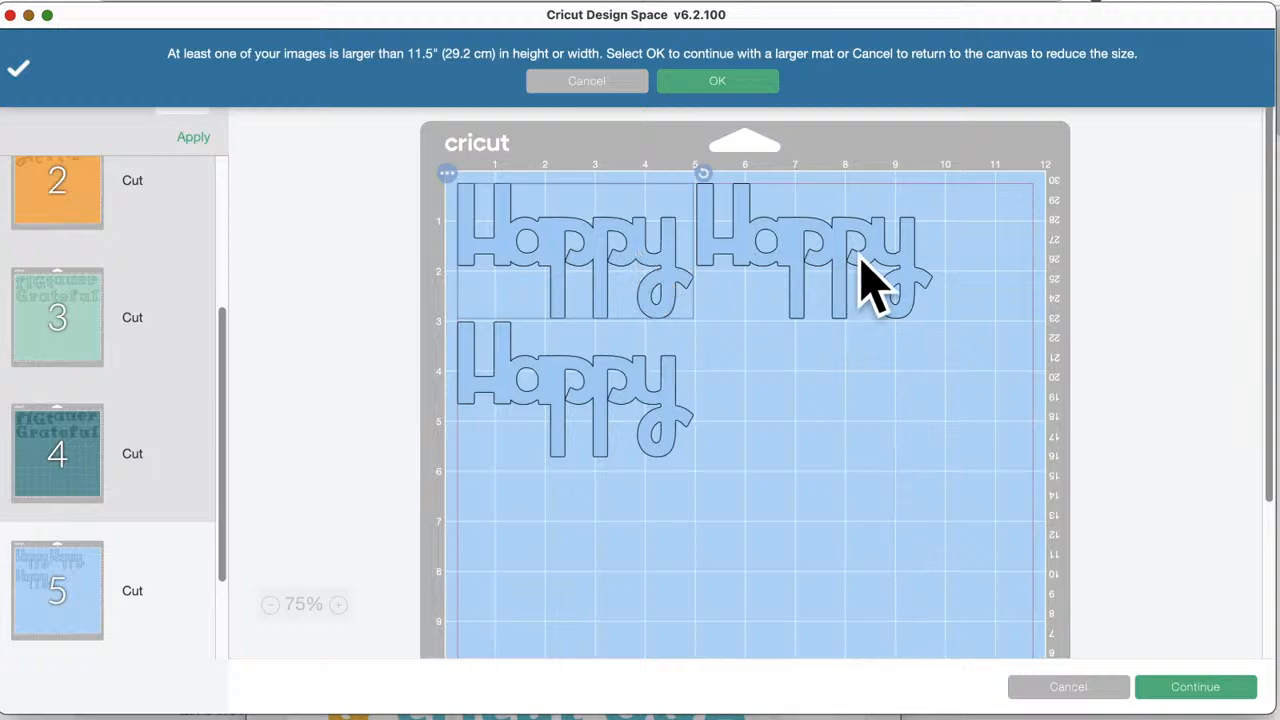
left_click(794, 271)
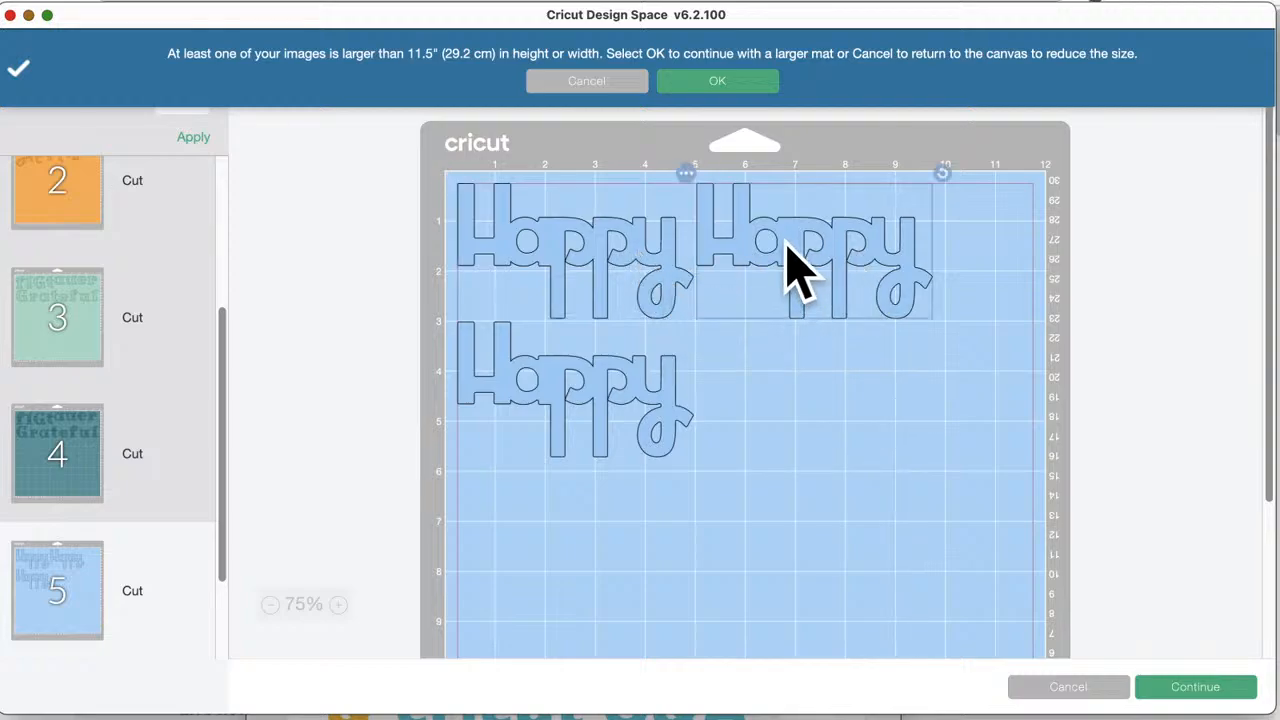
left_click(1080, 688)
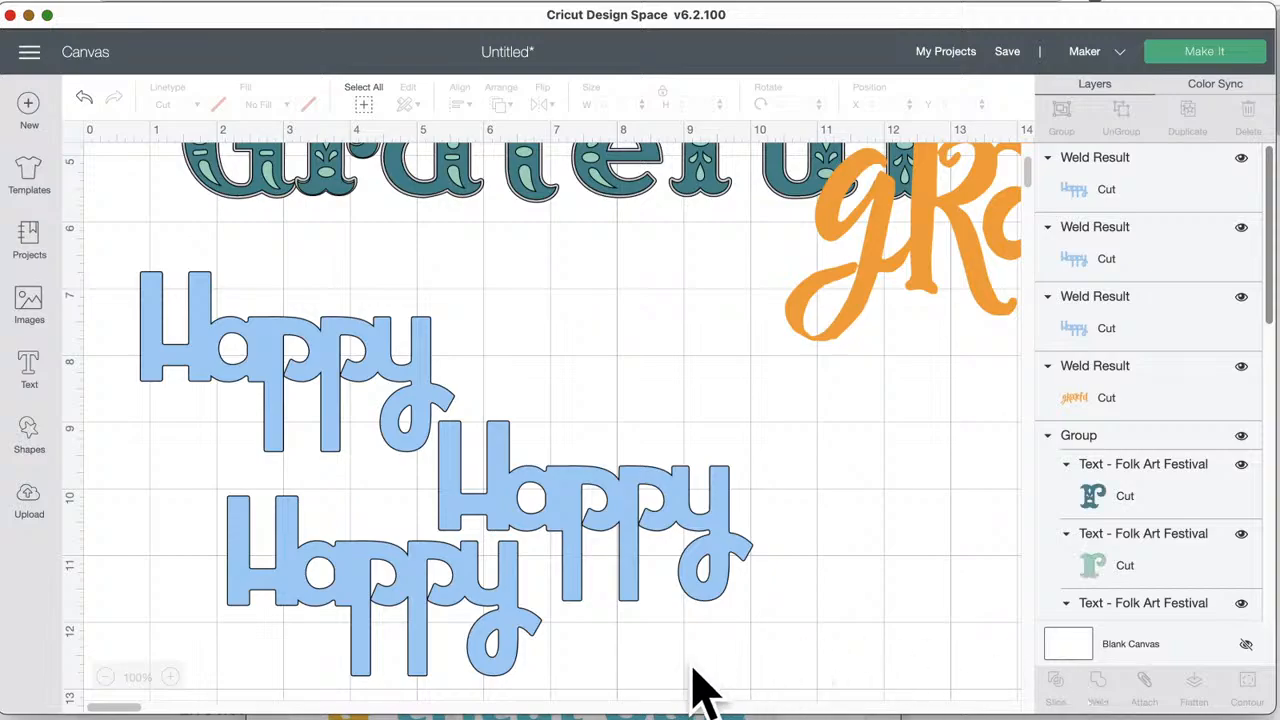
- Group the three Happy words and shrink the group to about 8.255" wide at about X 0.769, Y 6.496
left_click_drag(689, 665, 237, 343)
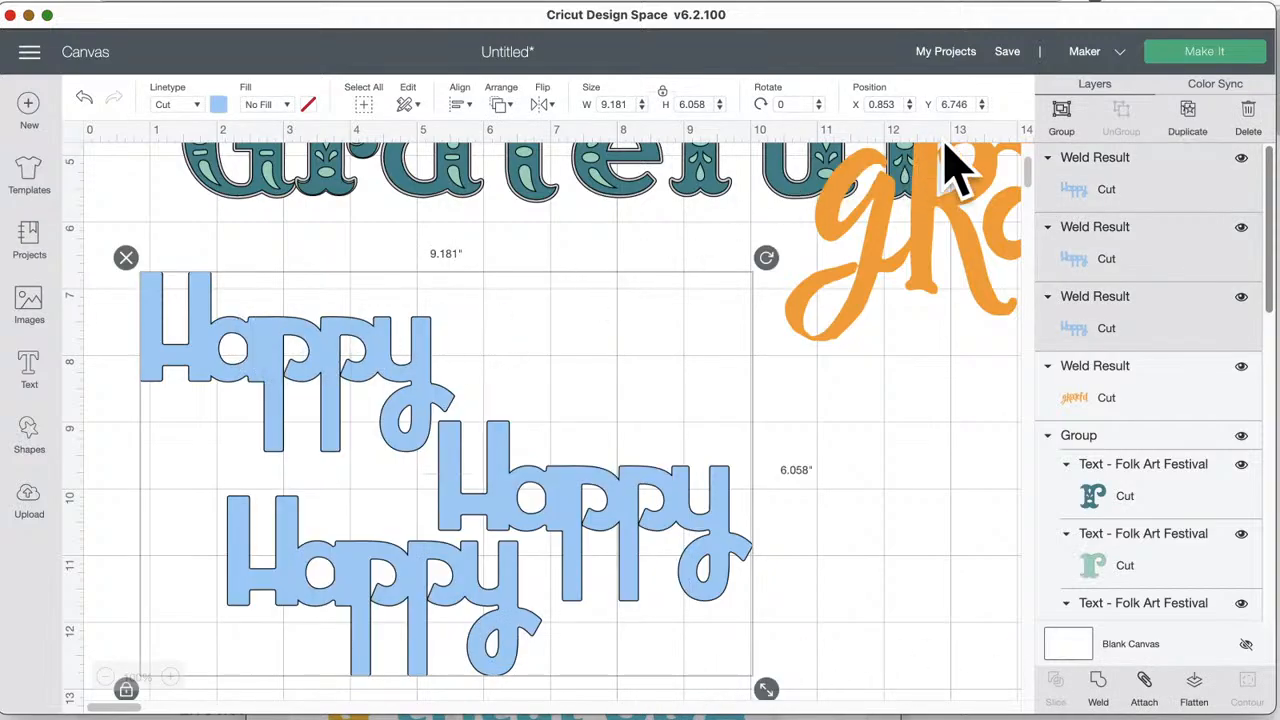
left_click(1063, 110)
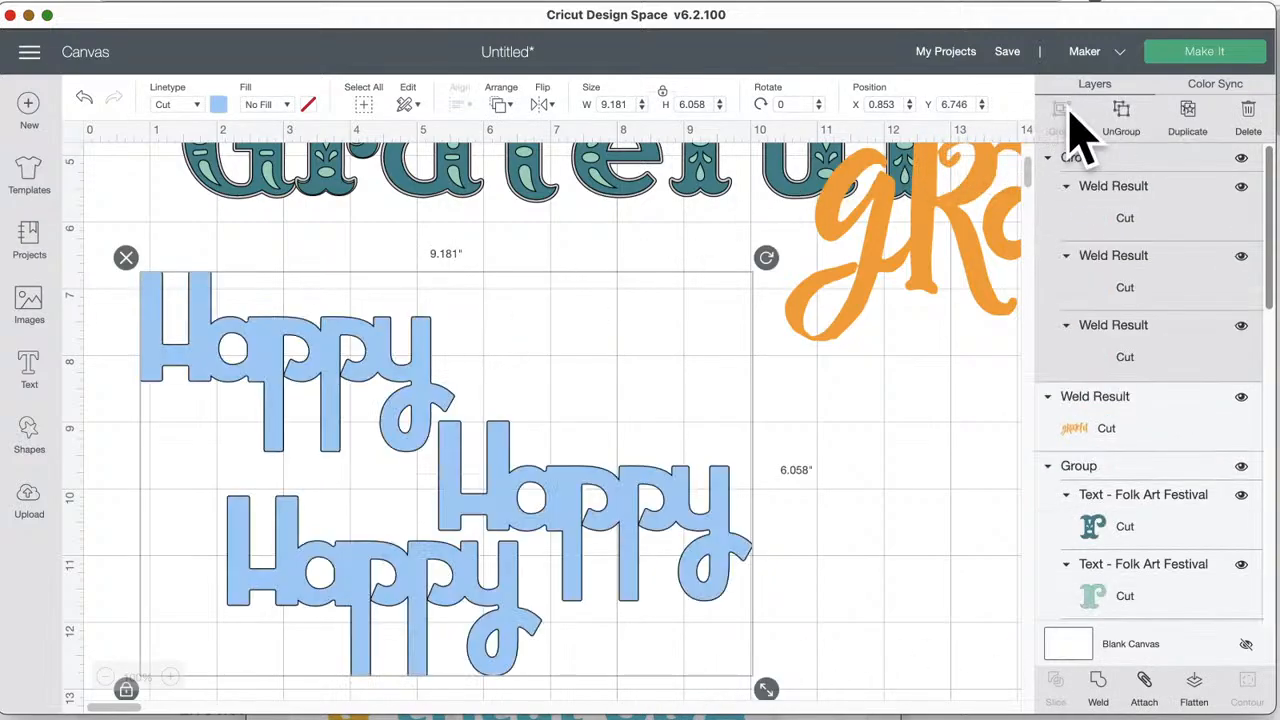
mouse_move(680, 543)
left_mouse_down()
mouse_move(674, 523)
mouse_move(650, 530)
mouse_move(672, 526)
left_mouse_up()
left_click_drag(760, 670, 698, 632)
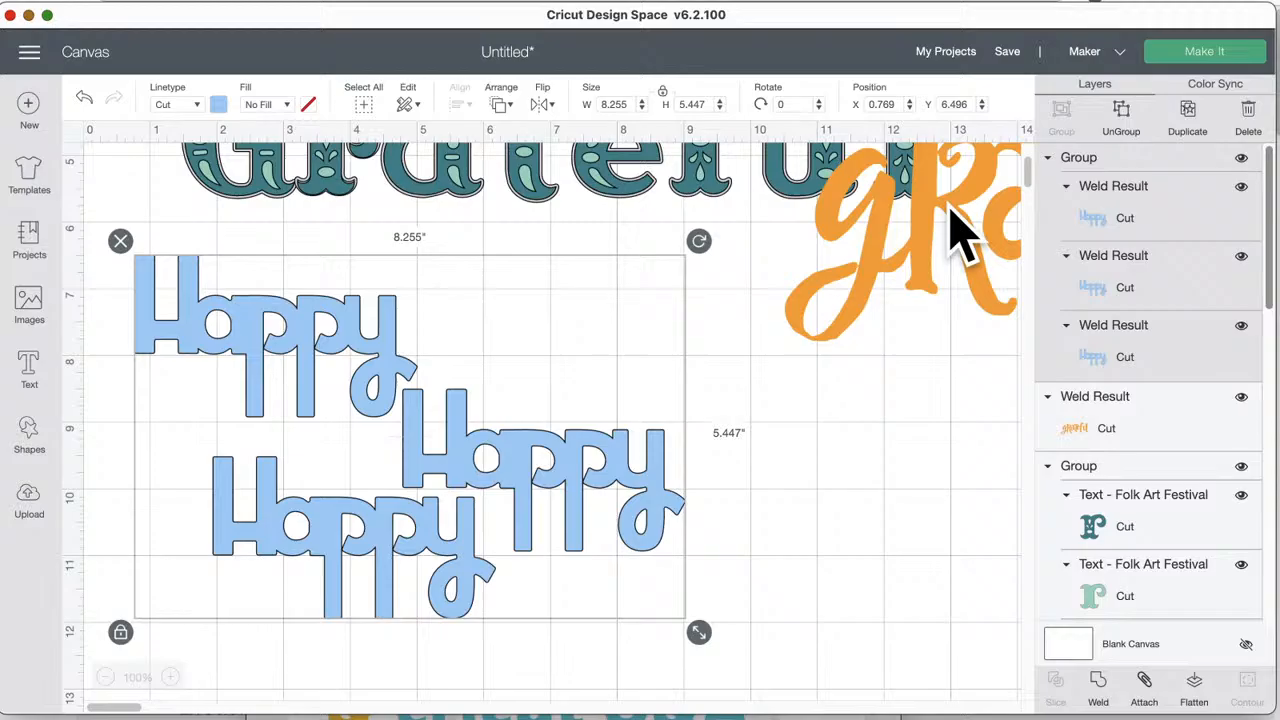
- Preview how the grouped Happy words are arranged on the blue mat, and return to the canvas
left_click(1213, 64)
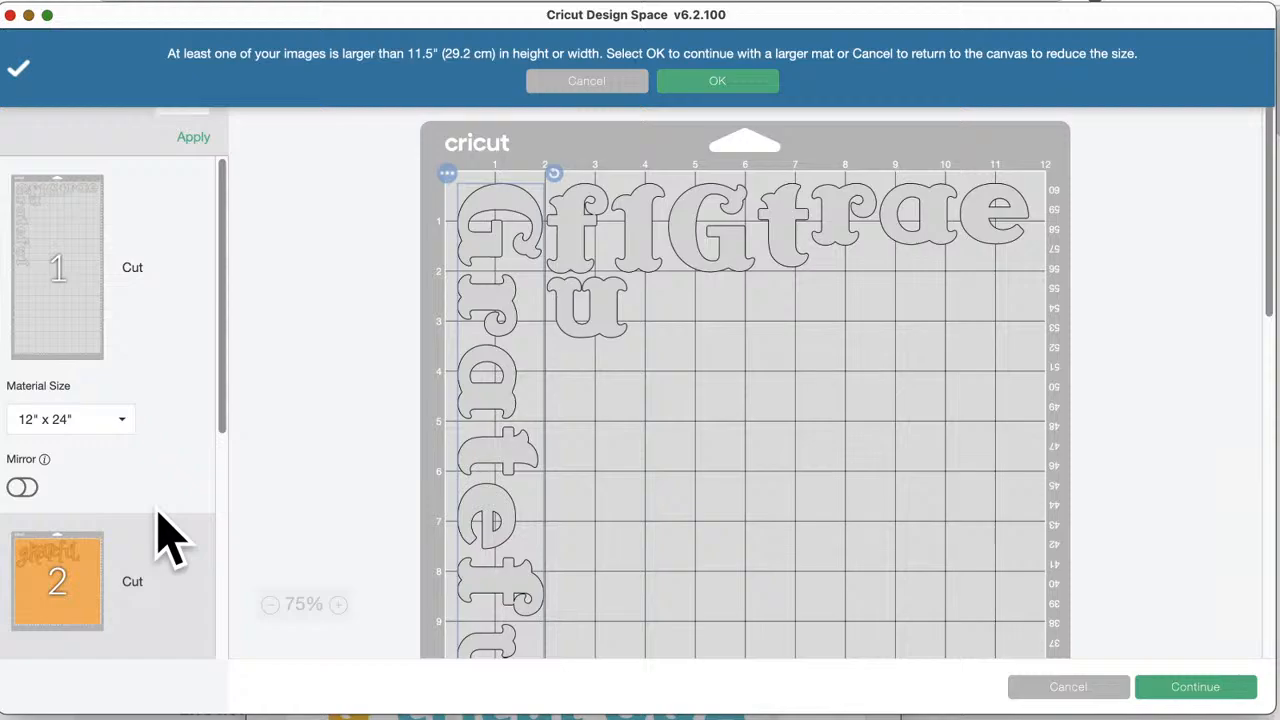
scroll(157, 512, "down", 10)
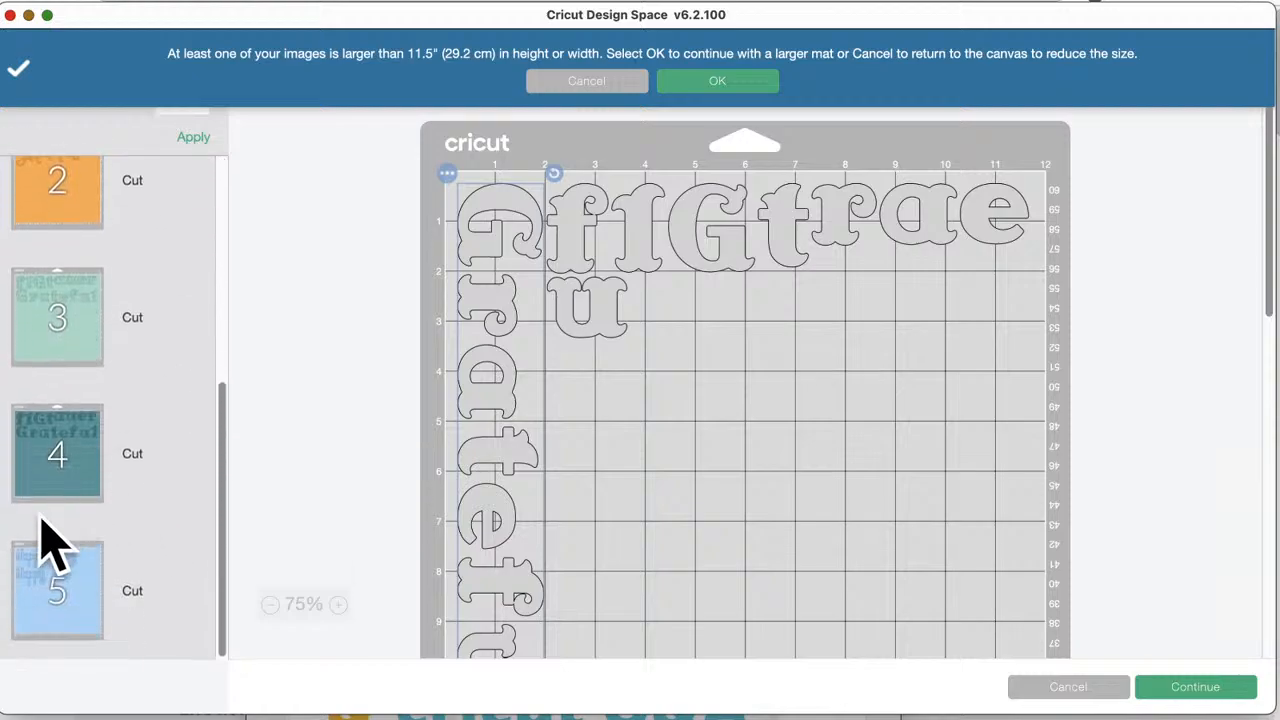
left_click(57, 600)
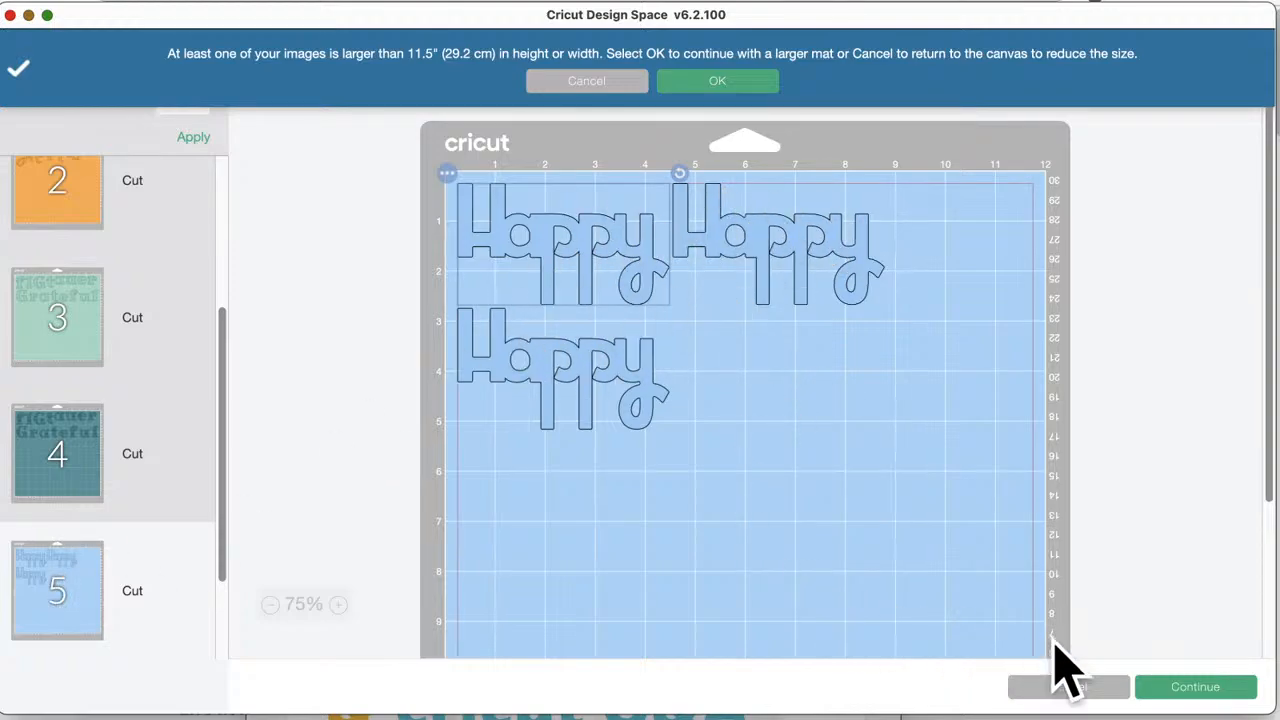
left_click(1073, 689)
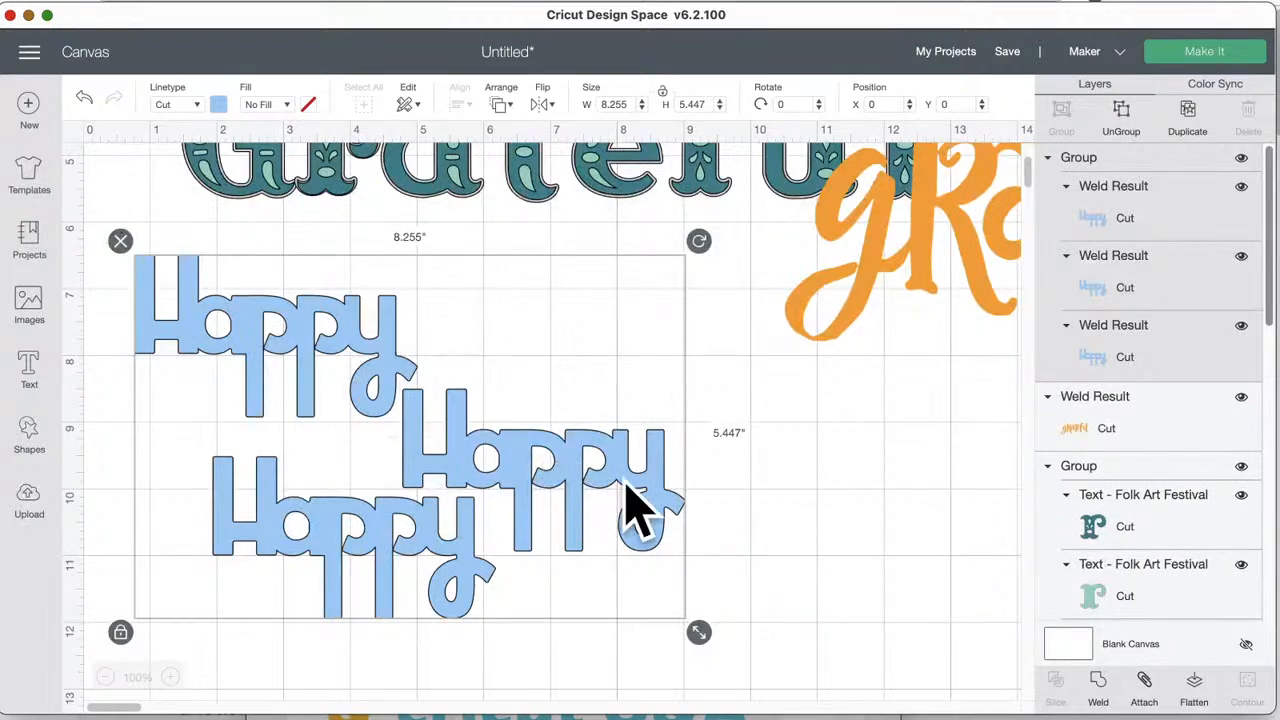
- Attach the grouped Happy words, check their arrangement in the blue mat preview, and return to the canvas
left_click(1147, 682)
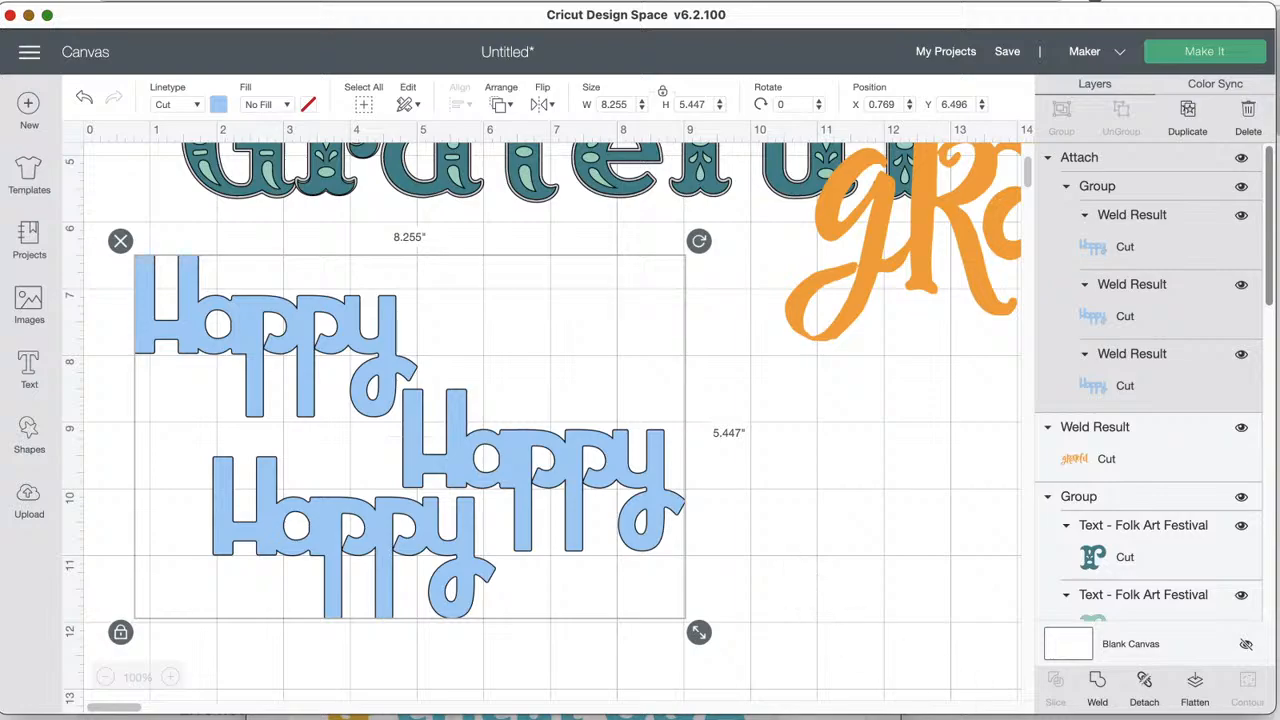
left_click(1203, 56)
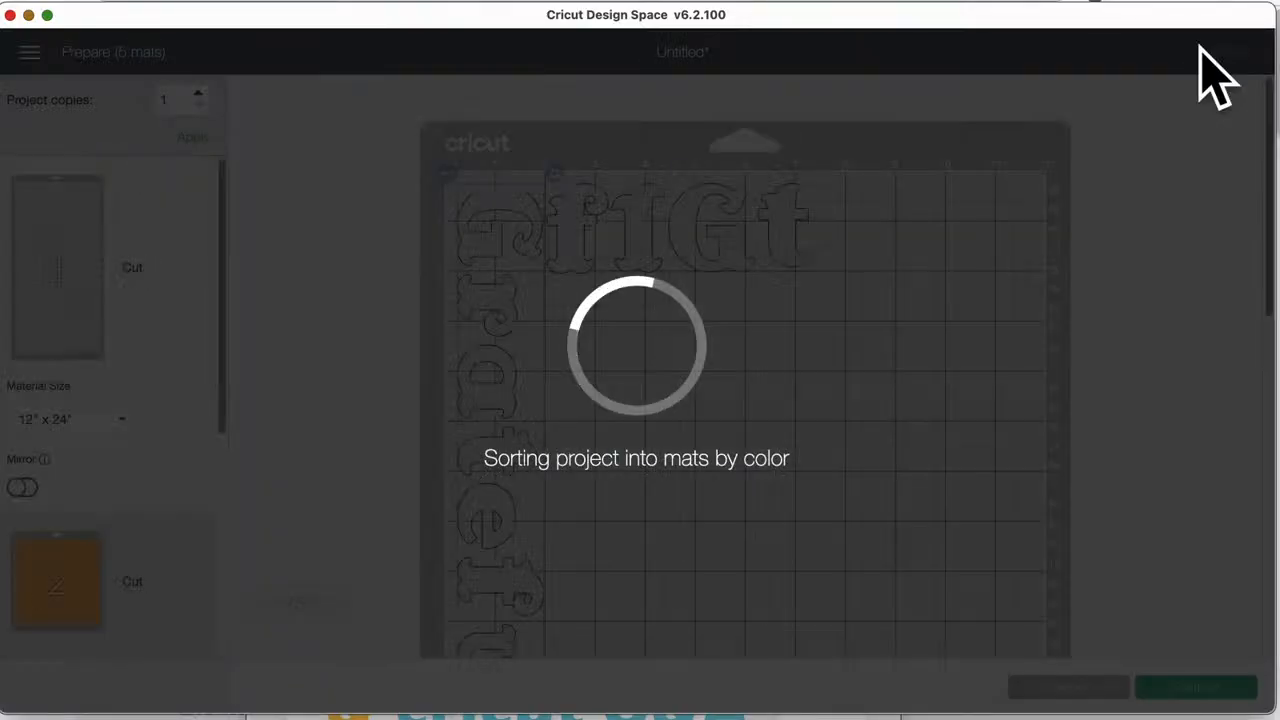
scroll(140, 520, "down", 5)
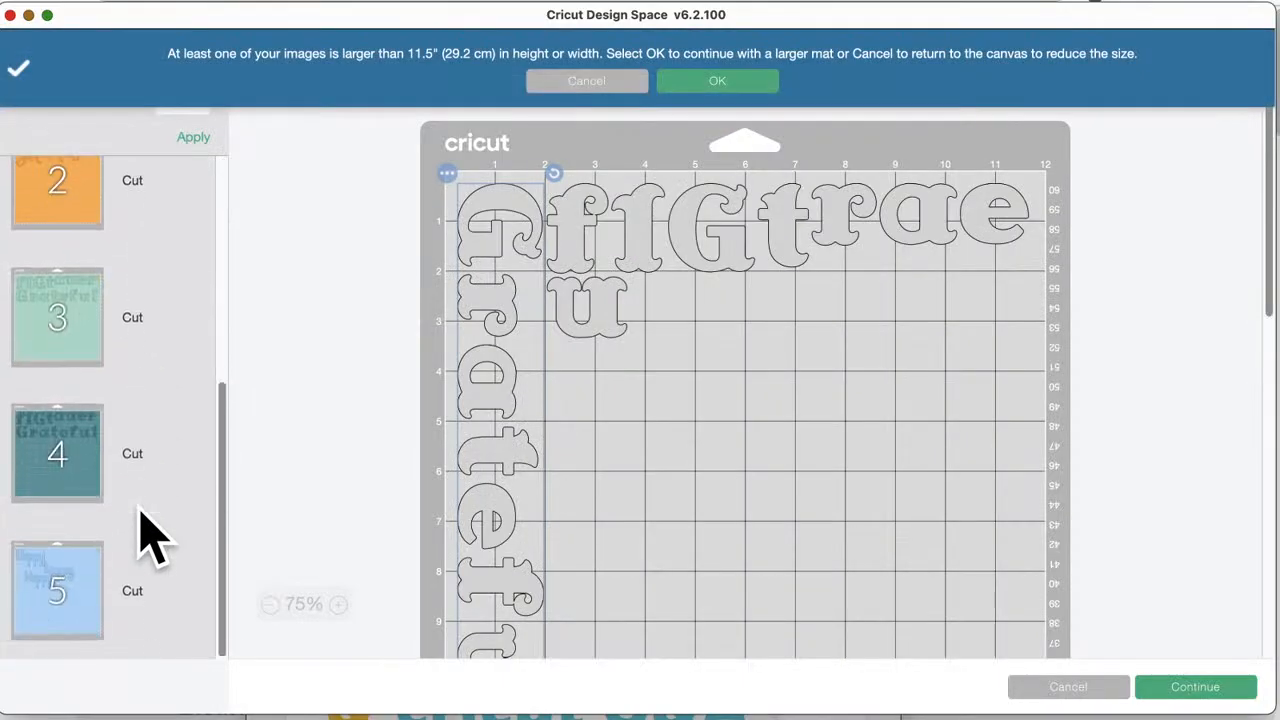
left_click(75, 578)
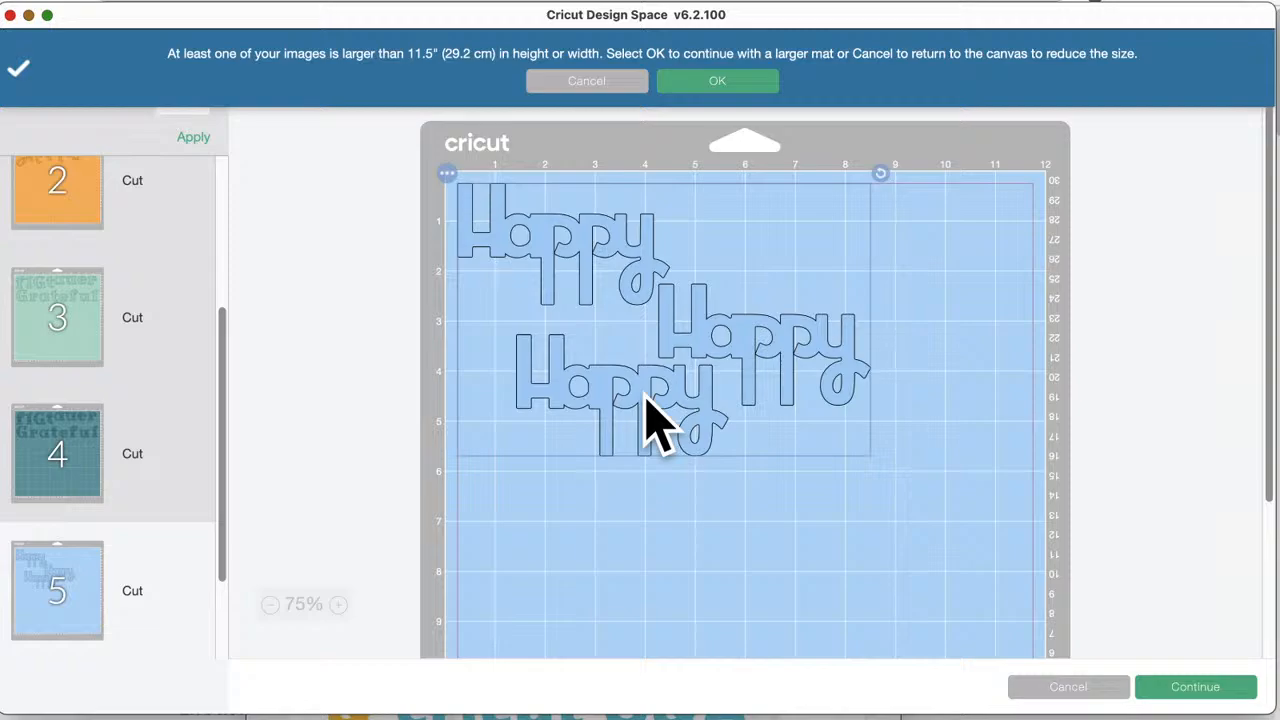
left_click(1066, 688)
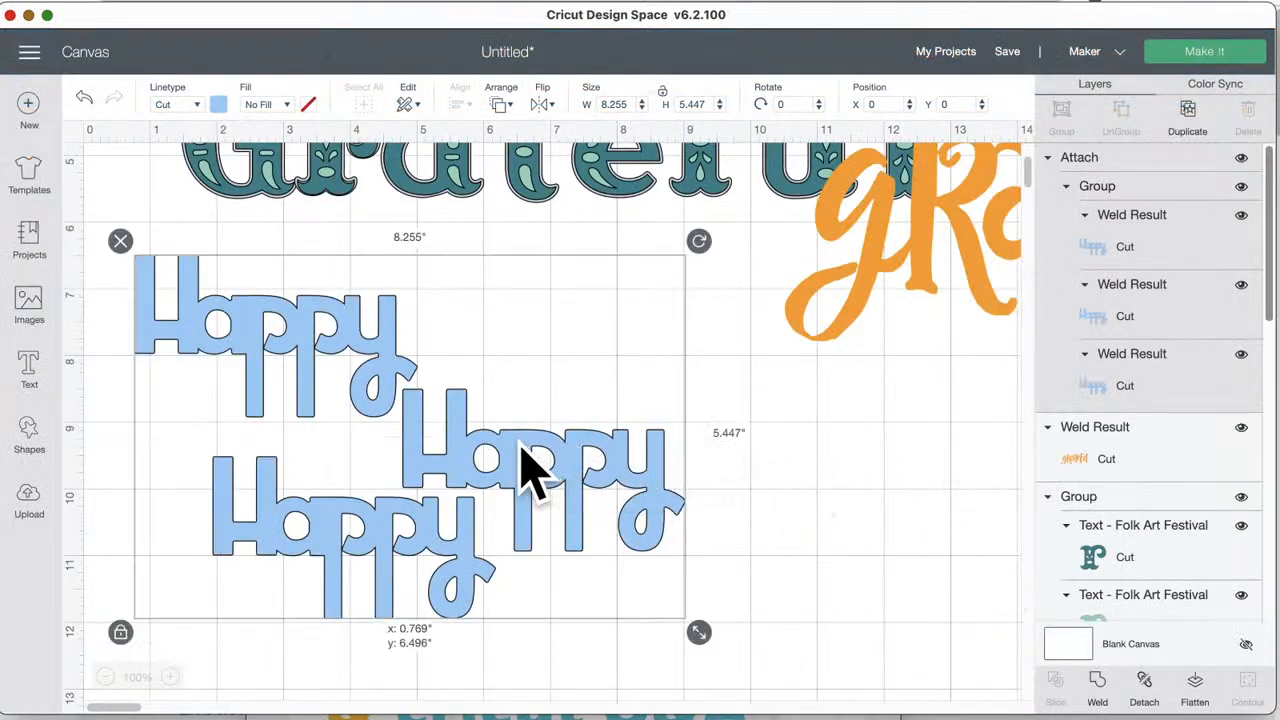
- Move the attached Happy words to about X 1.478, Y 7.066
left_click_drag(530, 470, 580, 499)
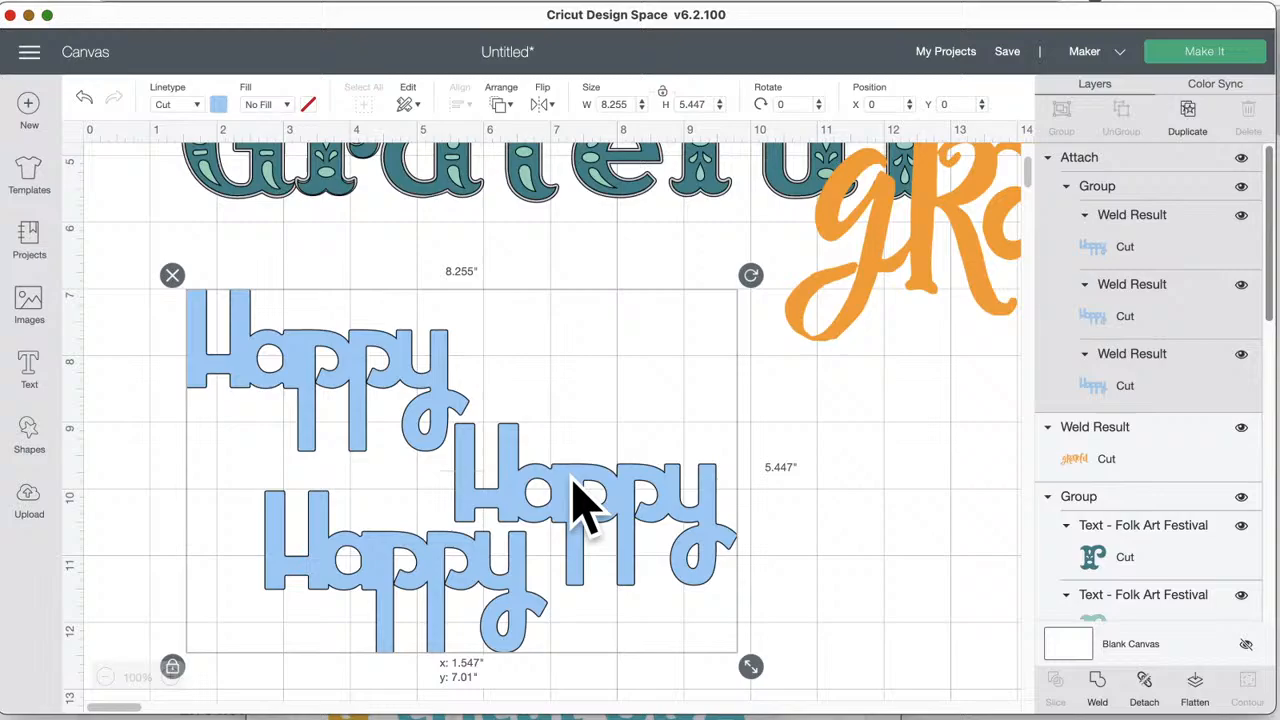
left_click(810, 478)
left_click_drag(427, 382, 423, 391)
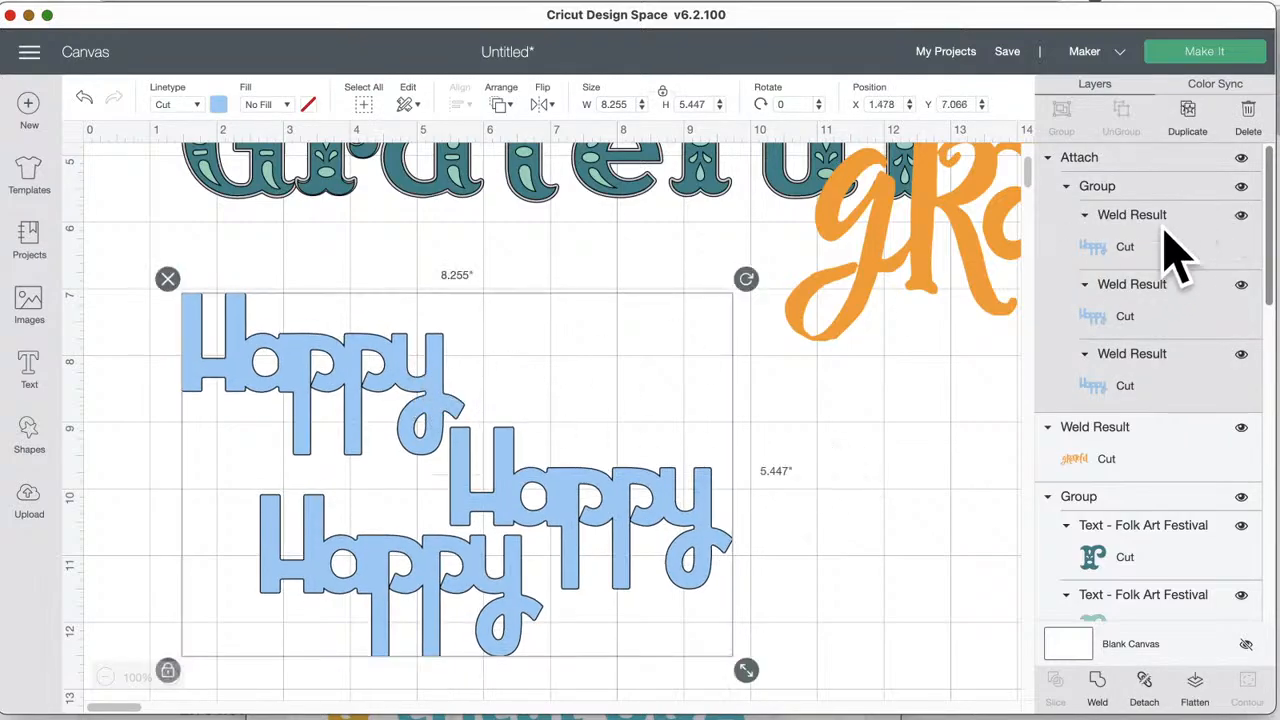
- Detach and ungroup the Happy words, and move the uppermost one over its neighbour at about X 5.908, Y 8.246
left_click(1146, 690)
left_click(395, 390)
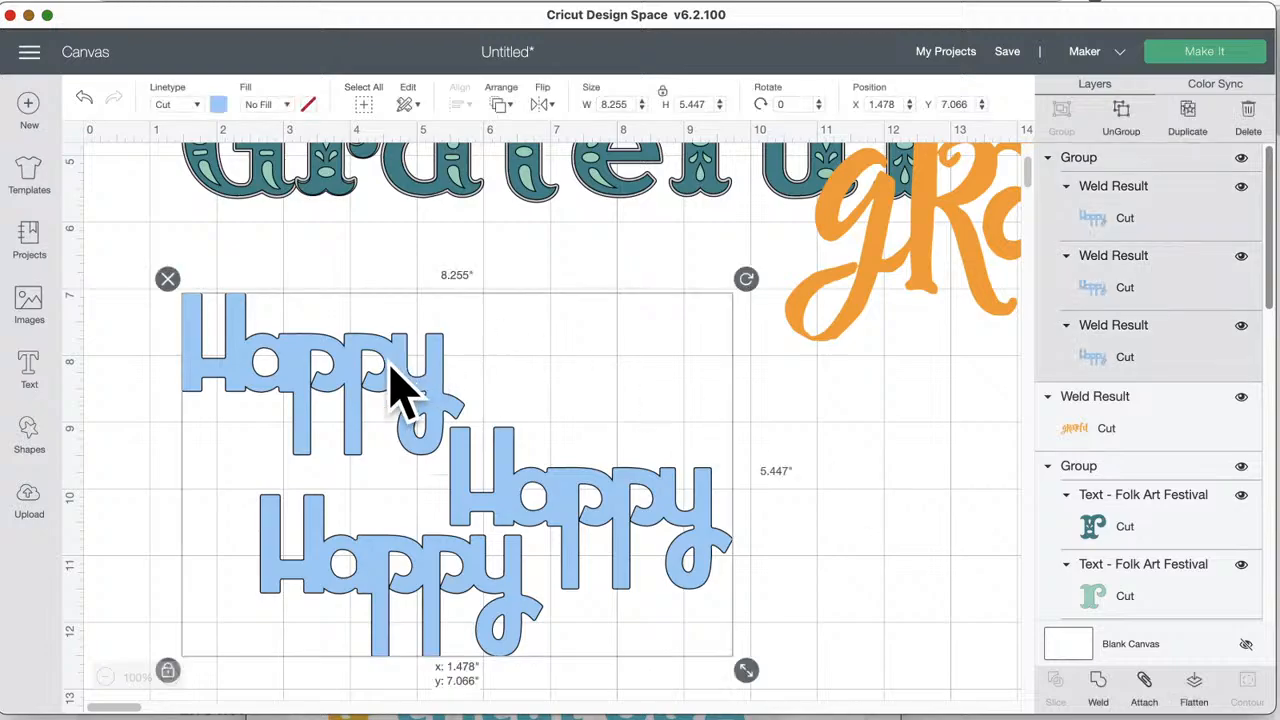
left_click(1124, 116)
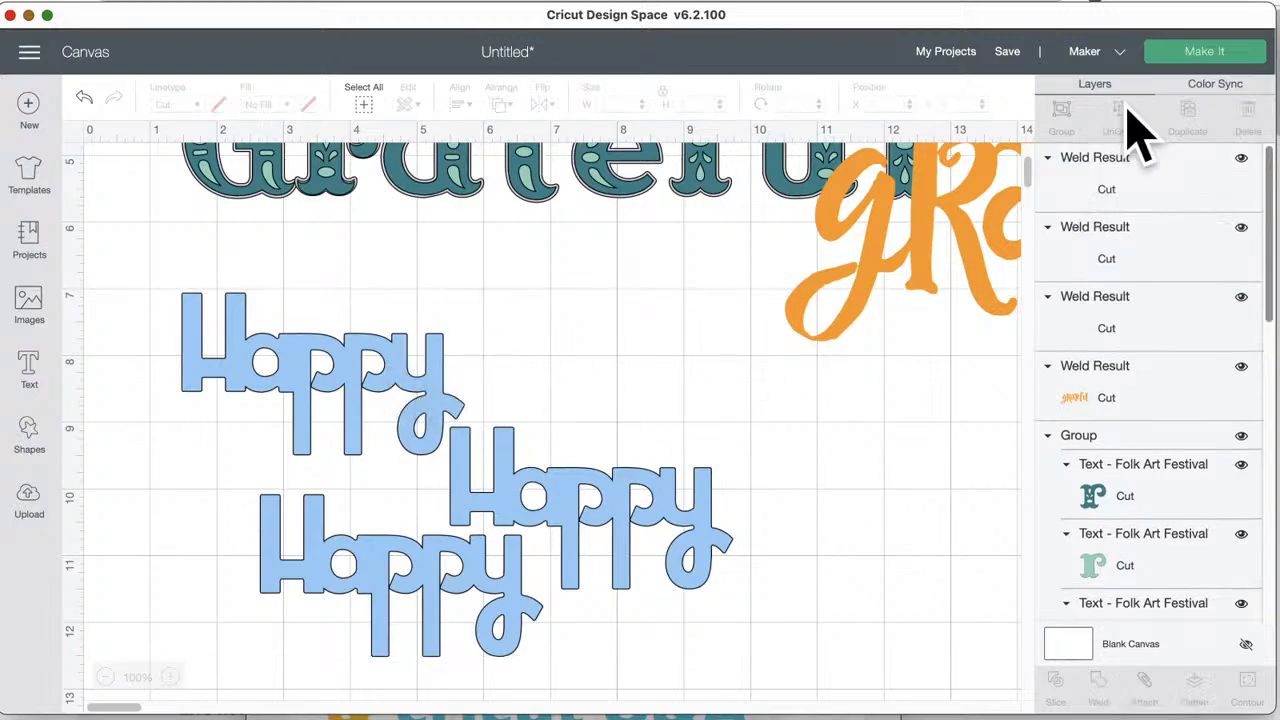
left_click_drag(308, 398, 637, 435)
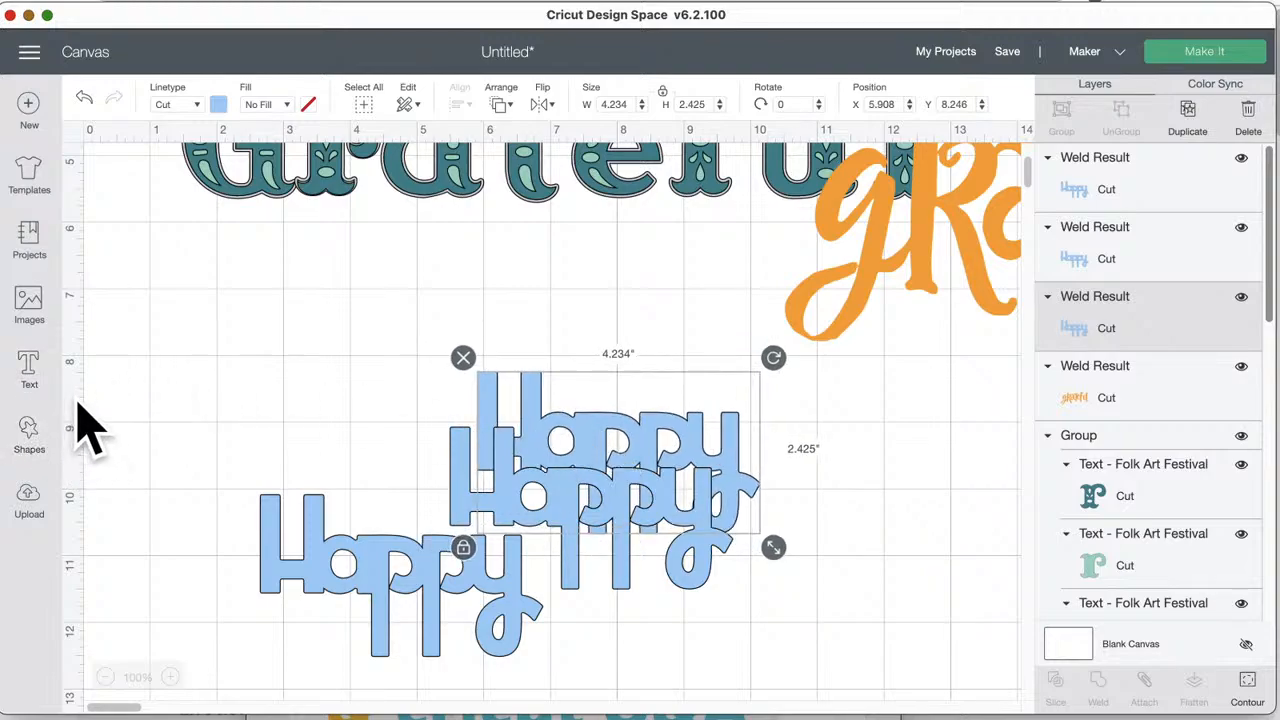
- Add the text "Joyful" and place it above the Happy words at about X 1.635, Y 7.492
left_click(30, 372)
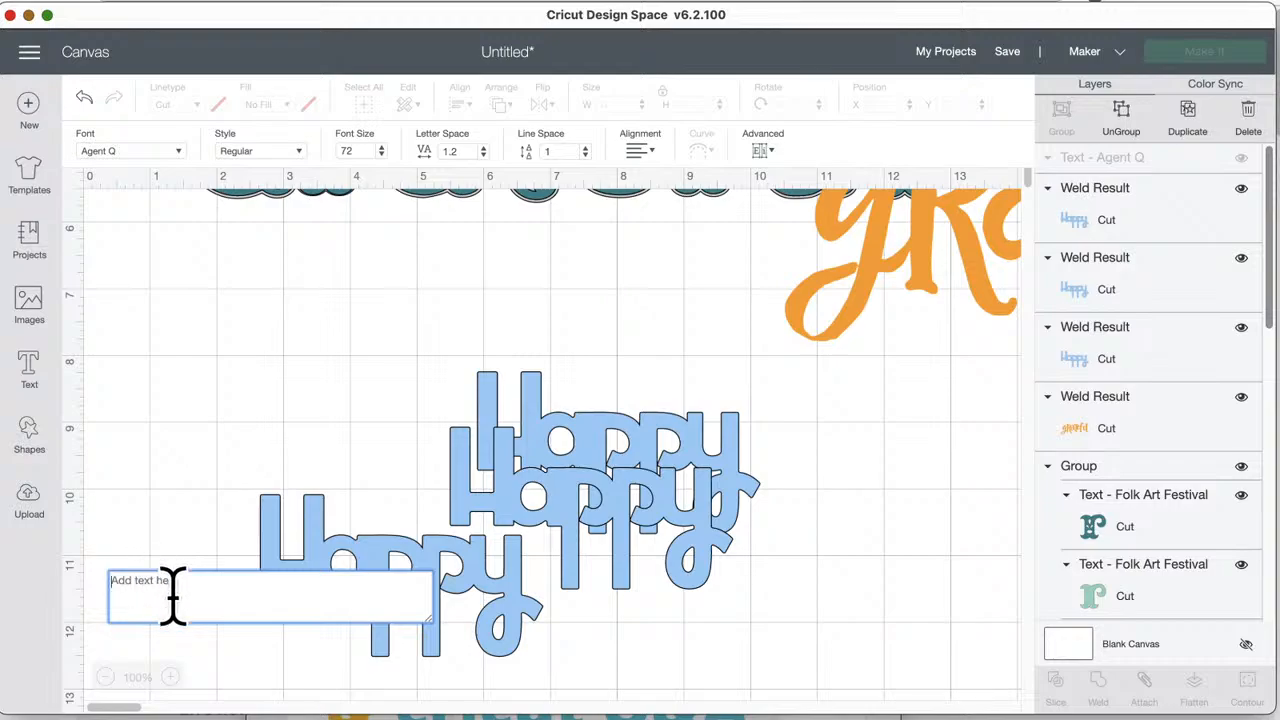
type("Joy")
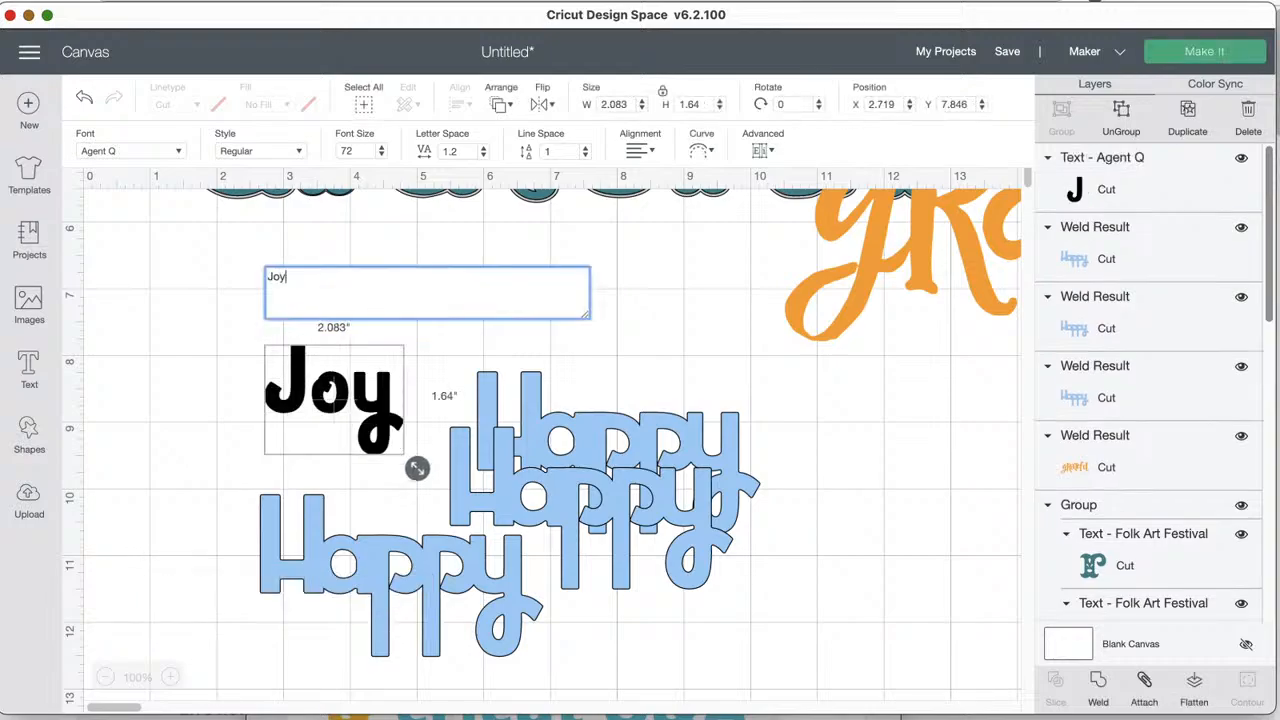
type("ful")
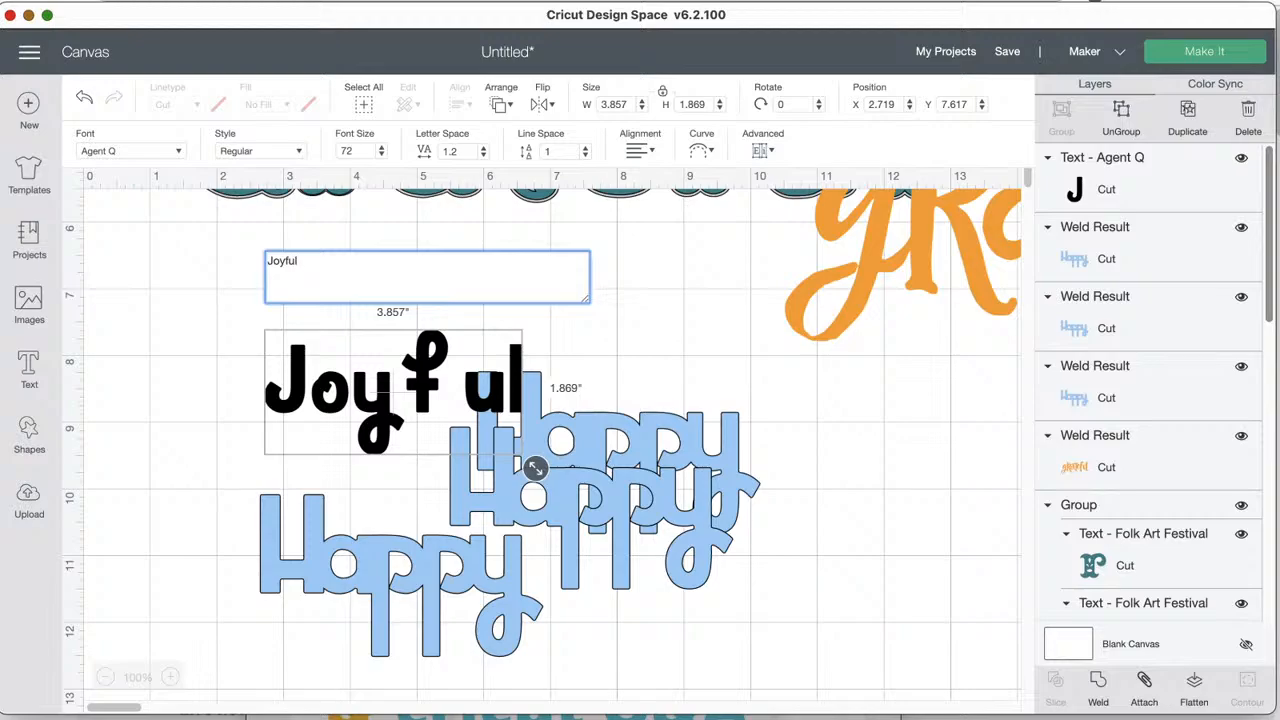
left_click_drag(378, 430, 311, 411)
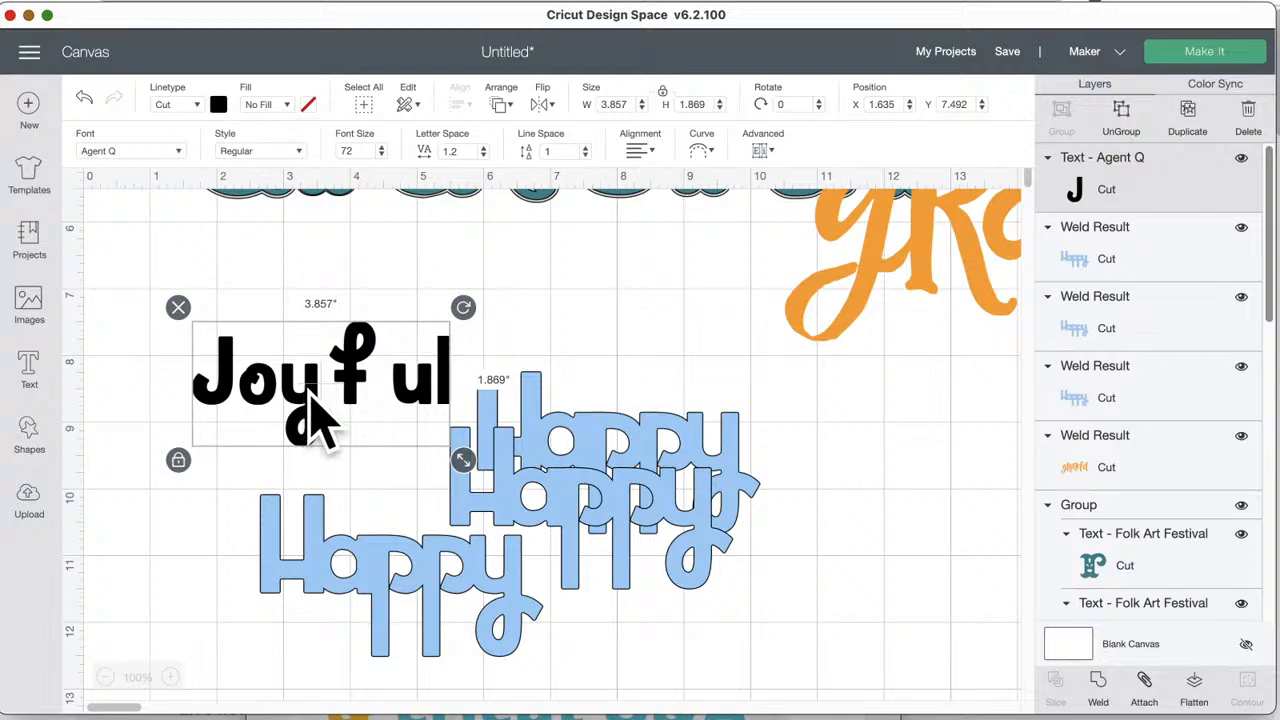
- Check the Joyful text's available styles, search the fonts for "cricut", and change its font to Cricut Sans
left_click(299, 151)
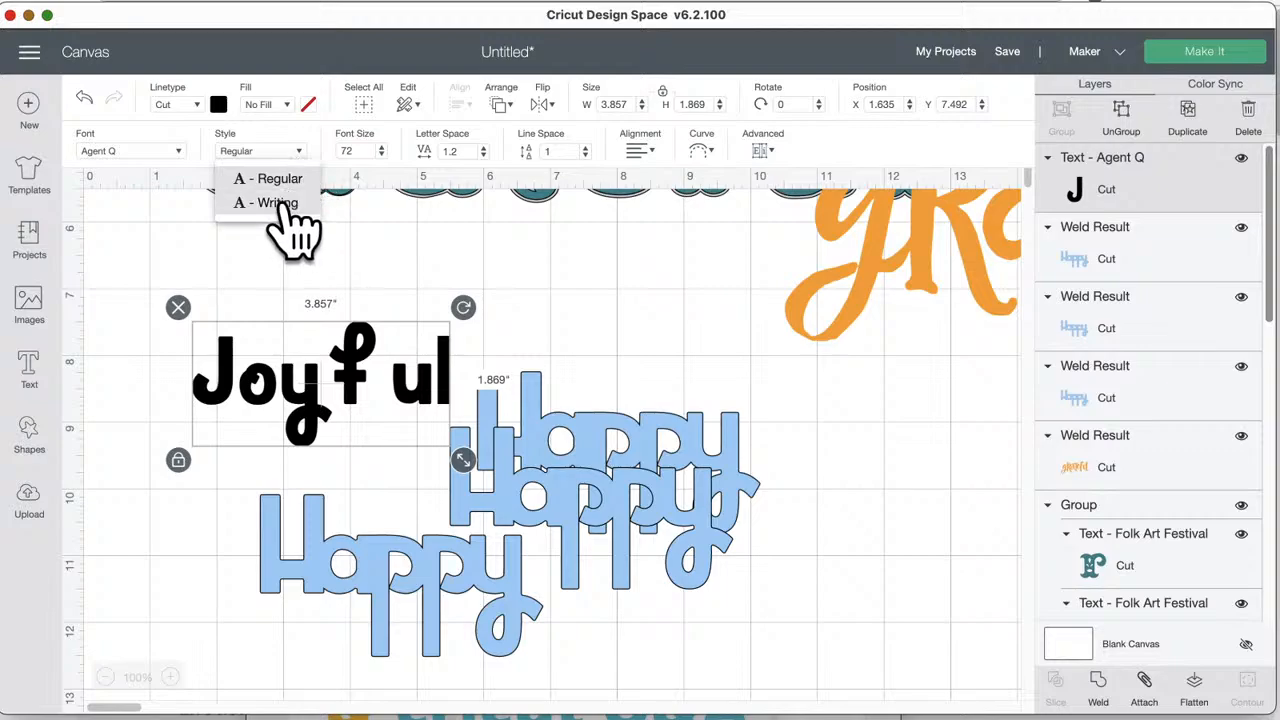
left_click(152, 152)
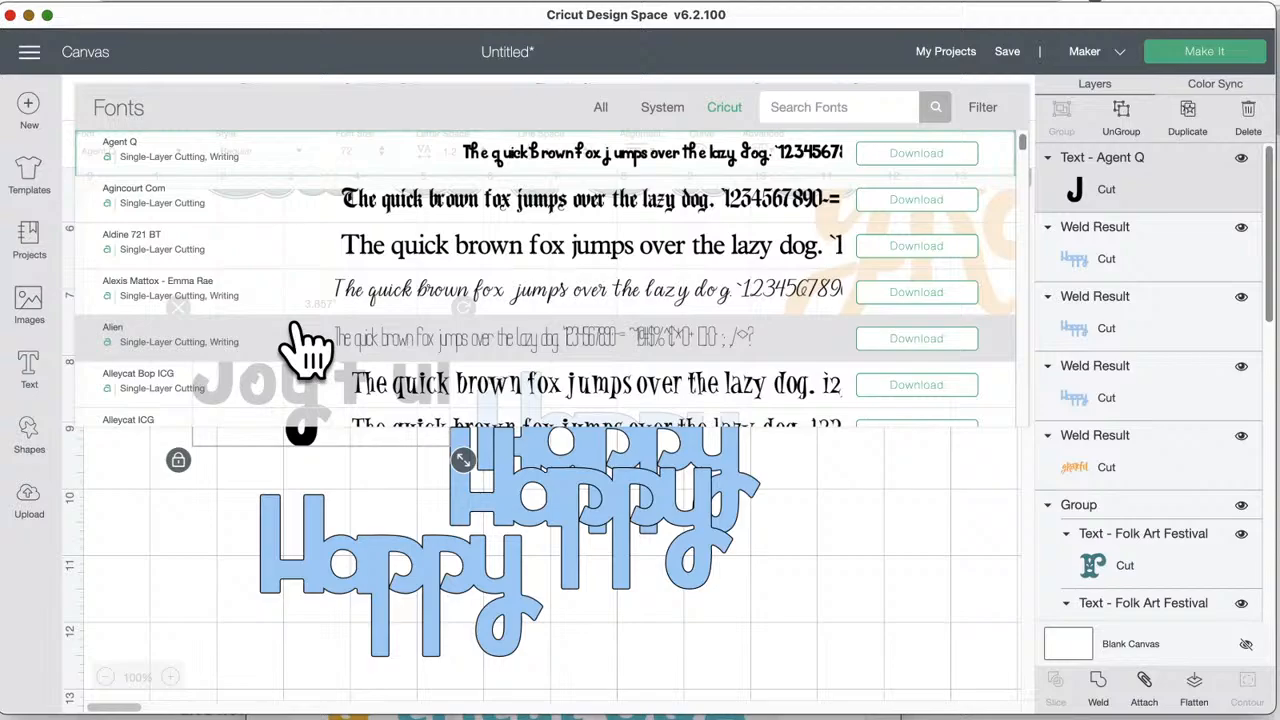
scroll(305, 345, "down", 10)
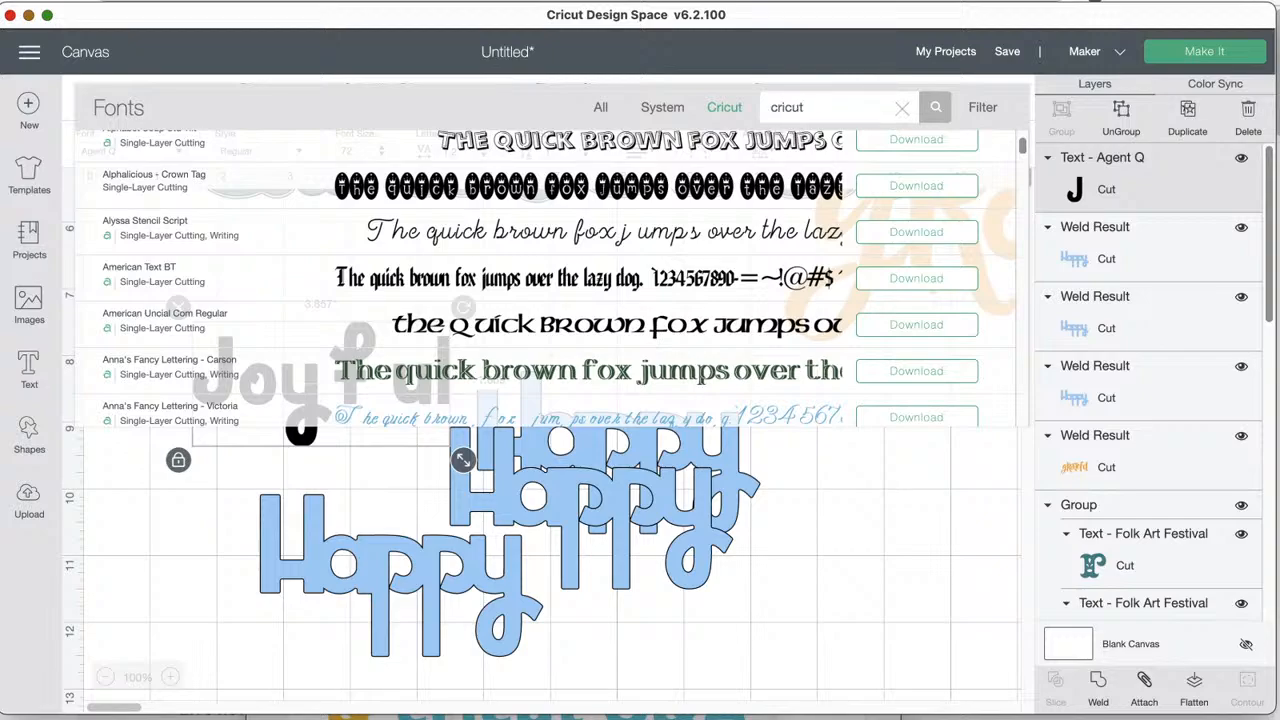
key("Return")
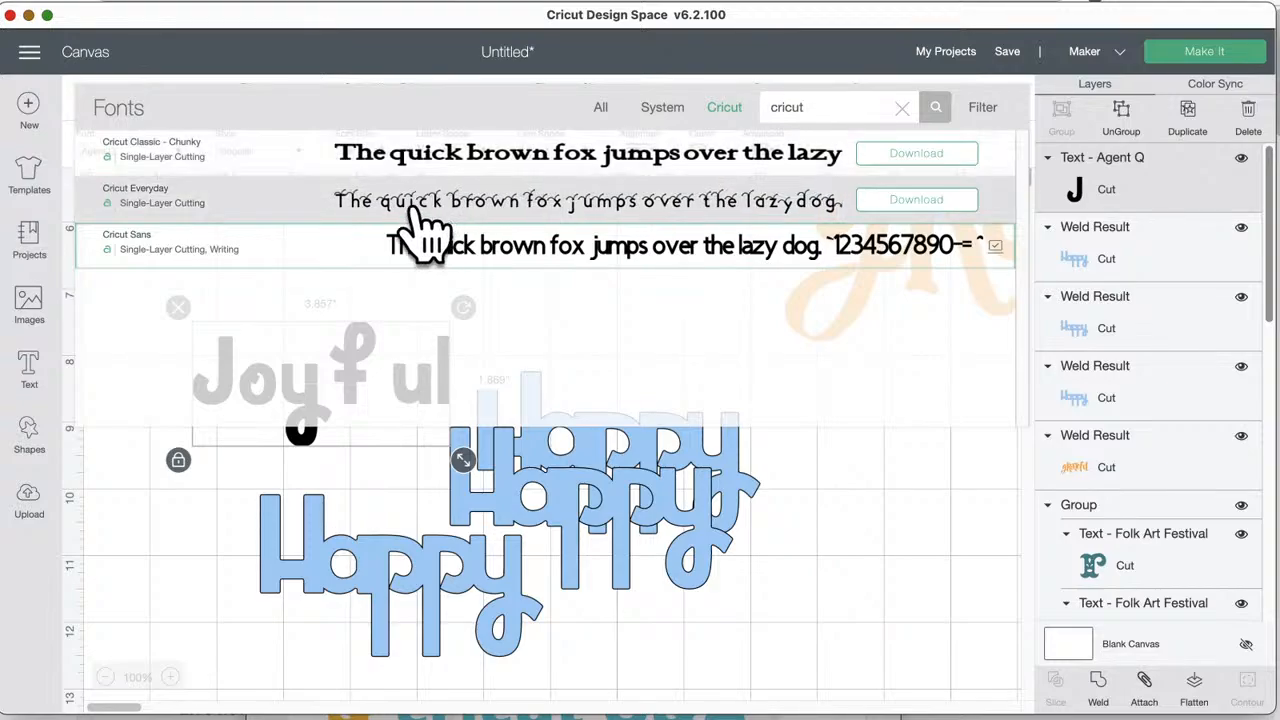
left_click(425, 242)
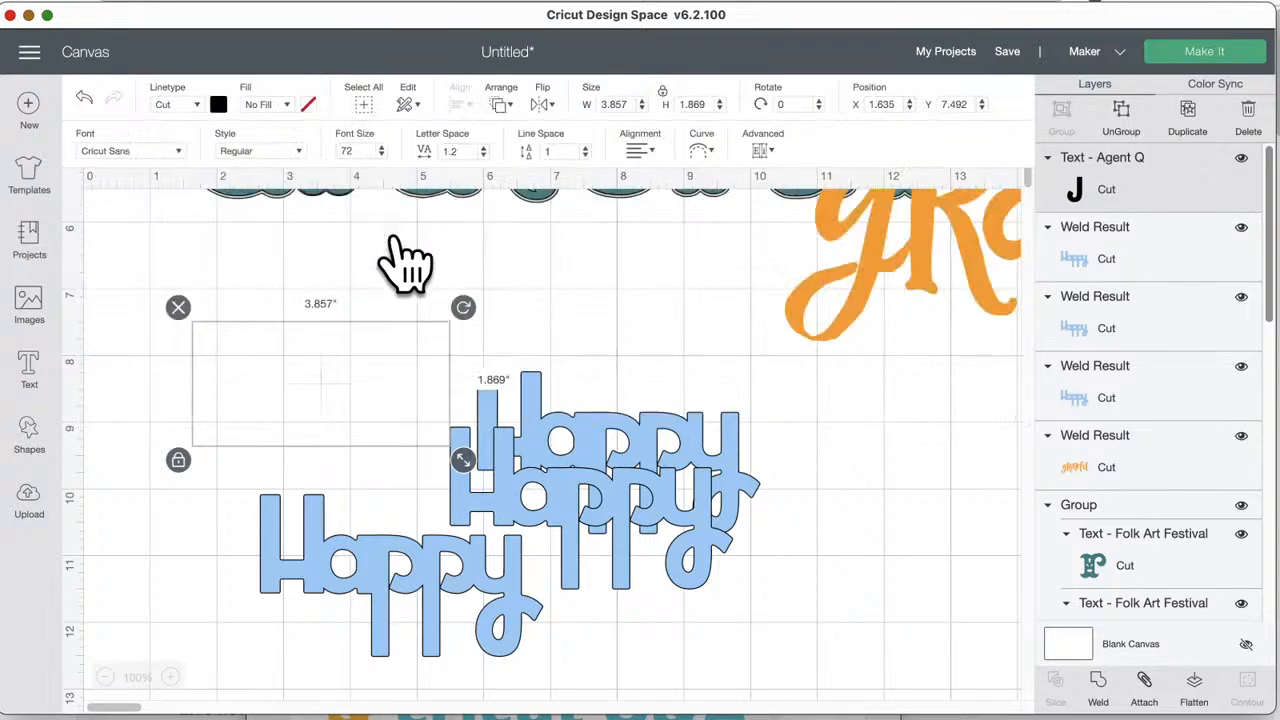
- Try the Italic, Bold, Bold Italic and Writing styles in turn on the Joyful text
left_click(300, 155)
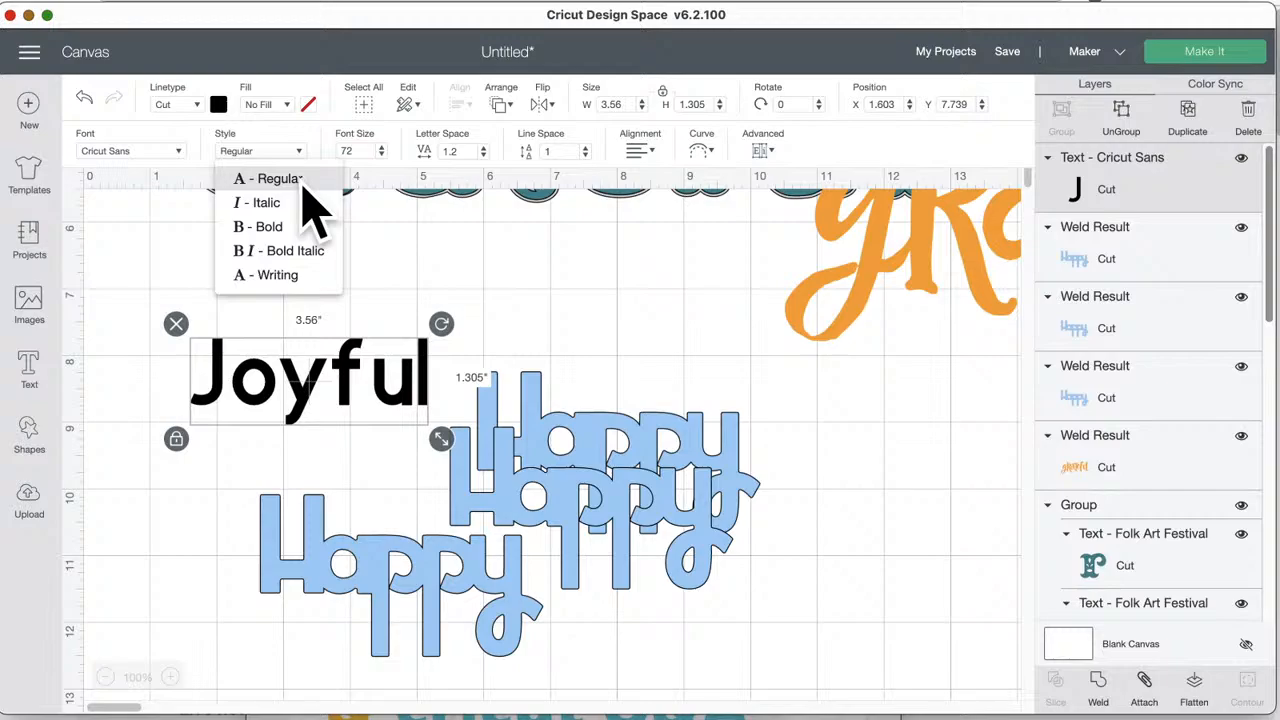
left_click(285, 203)
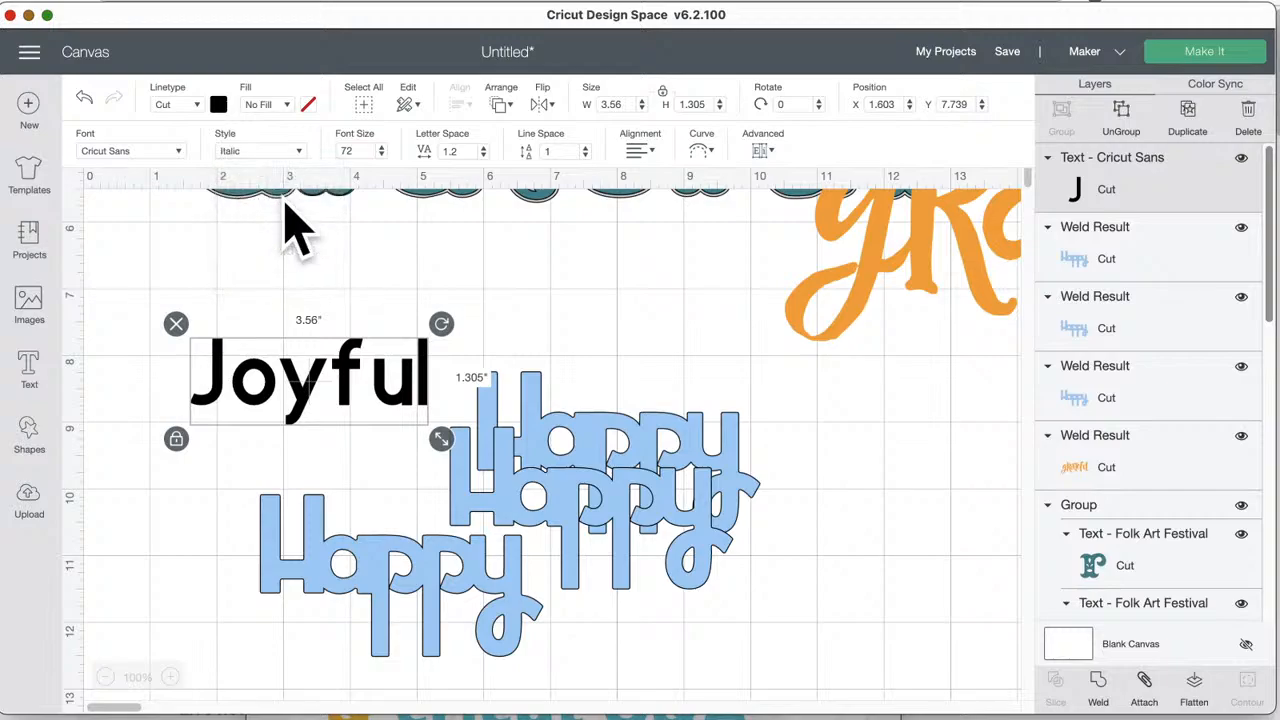
left_click(301, 153)
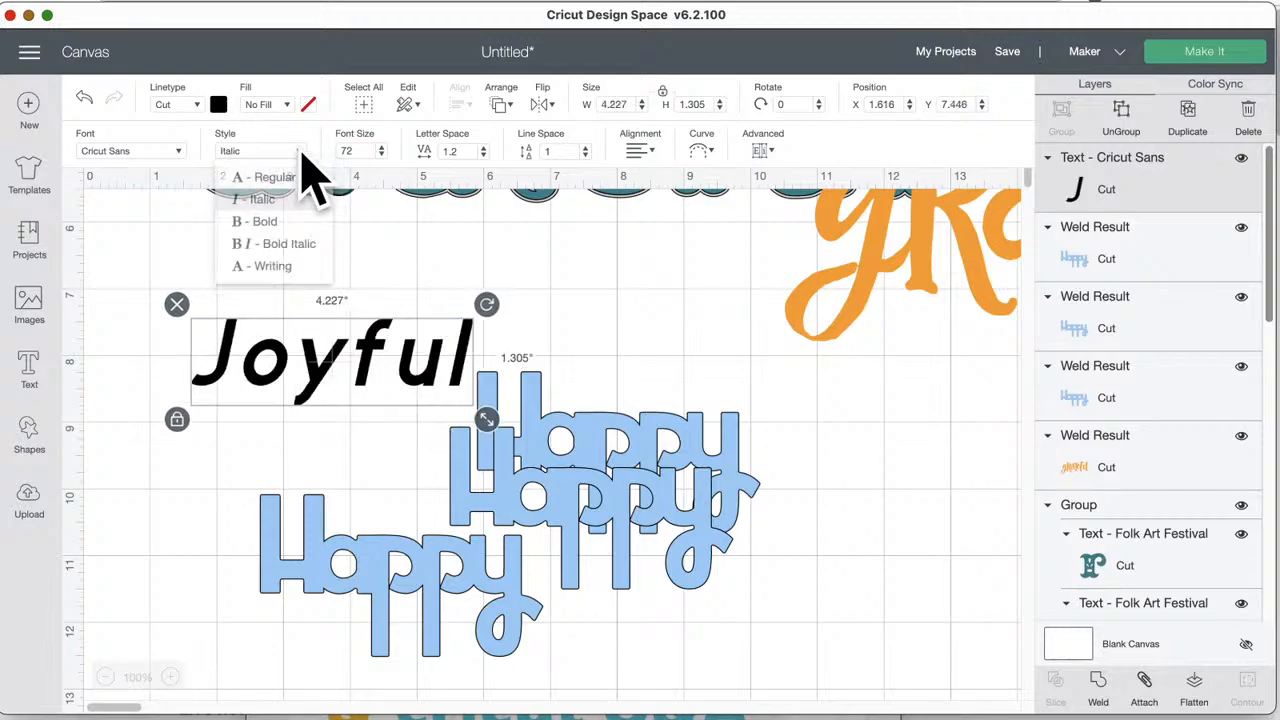
left_click(300, 224)
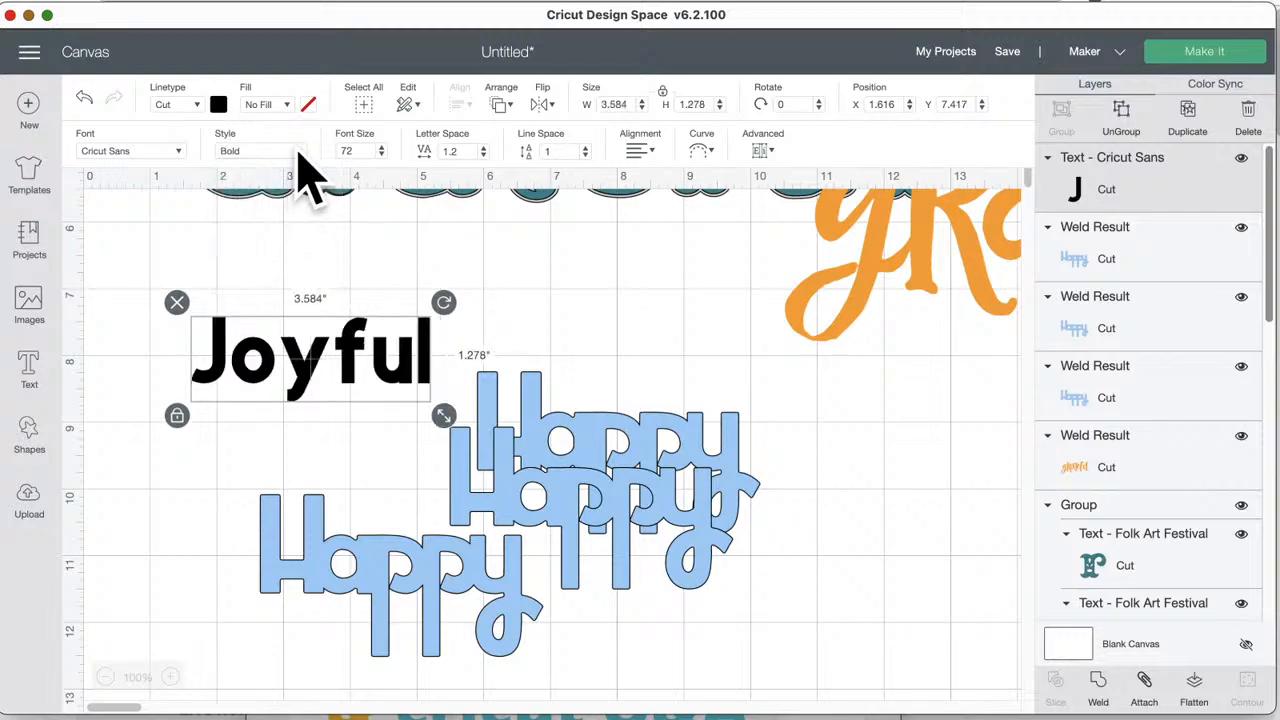
left_click(298, 153)
left_click(300, 251)
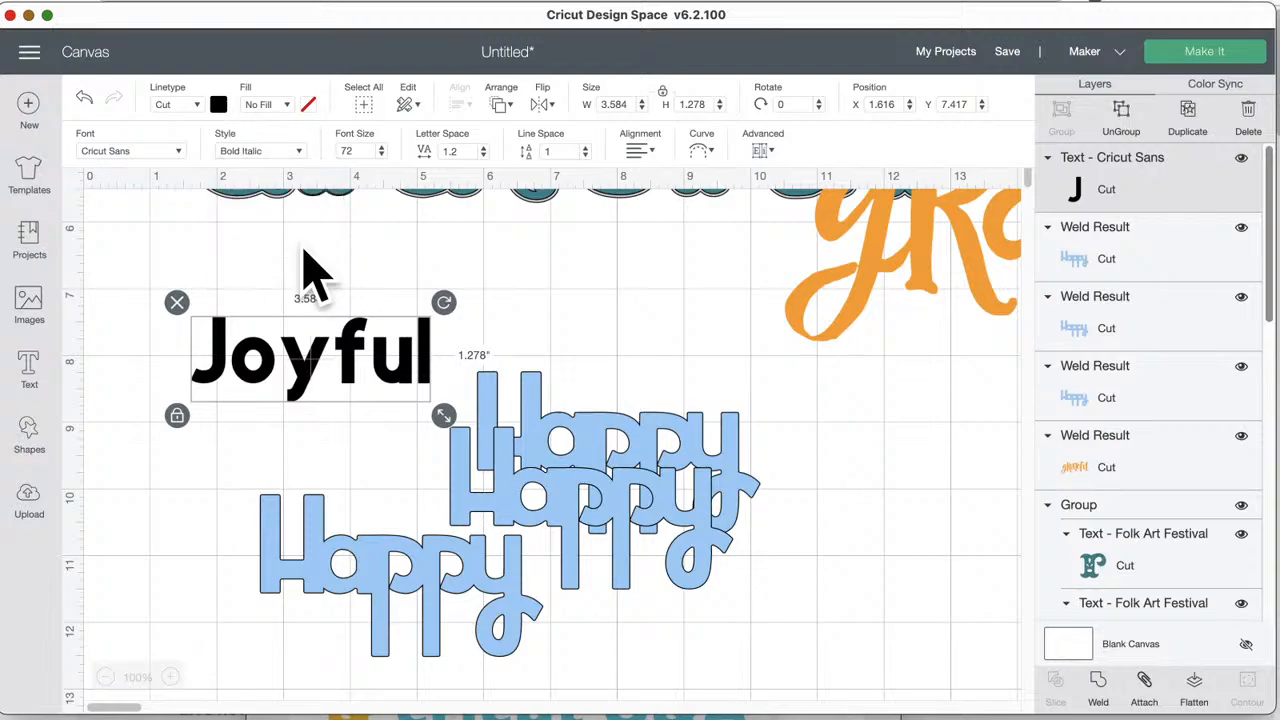
left_click(299, 154)
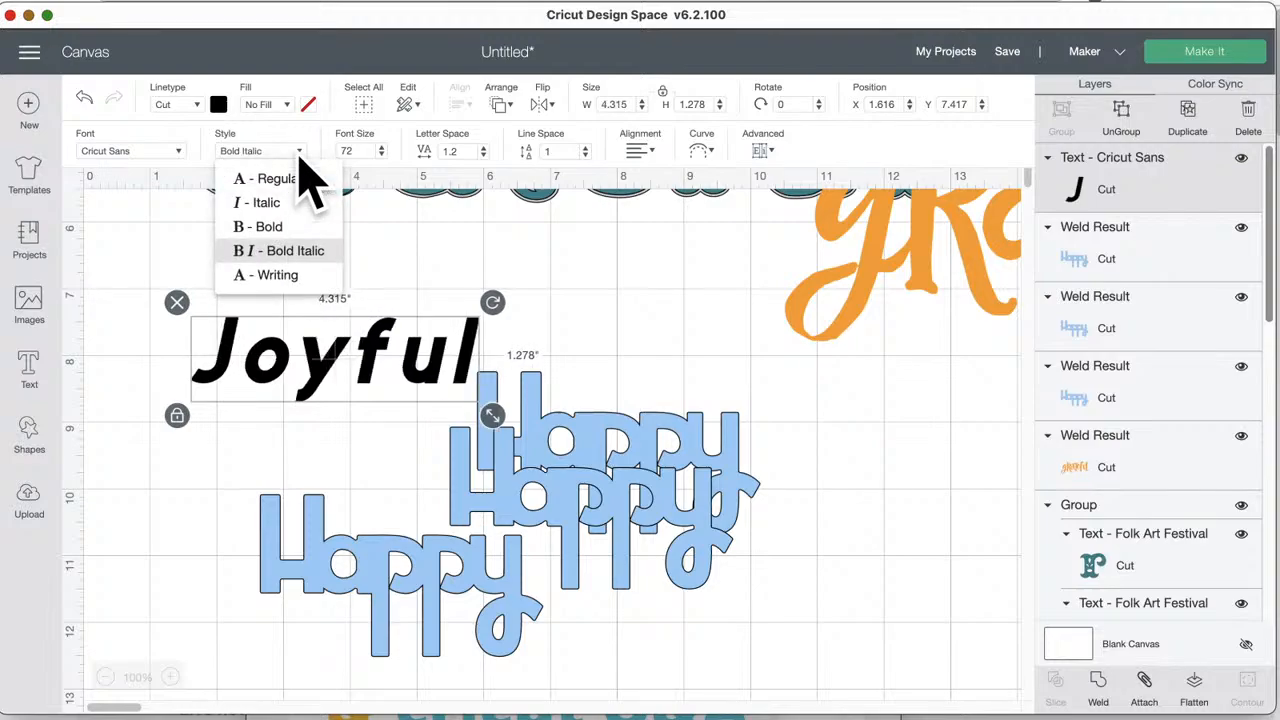
left_click(290, 276)
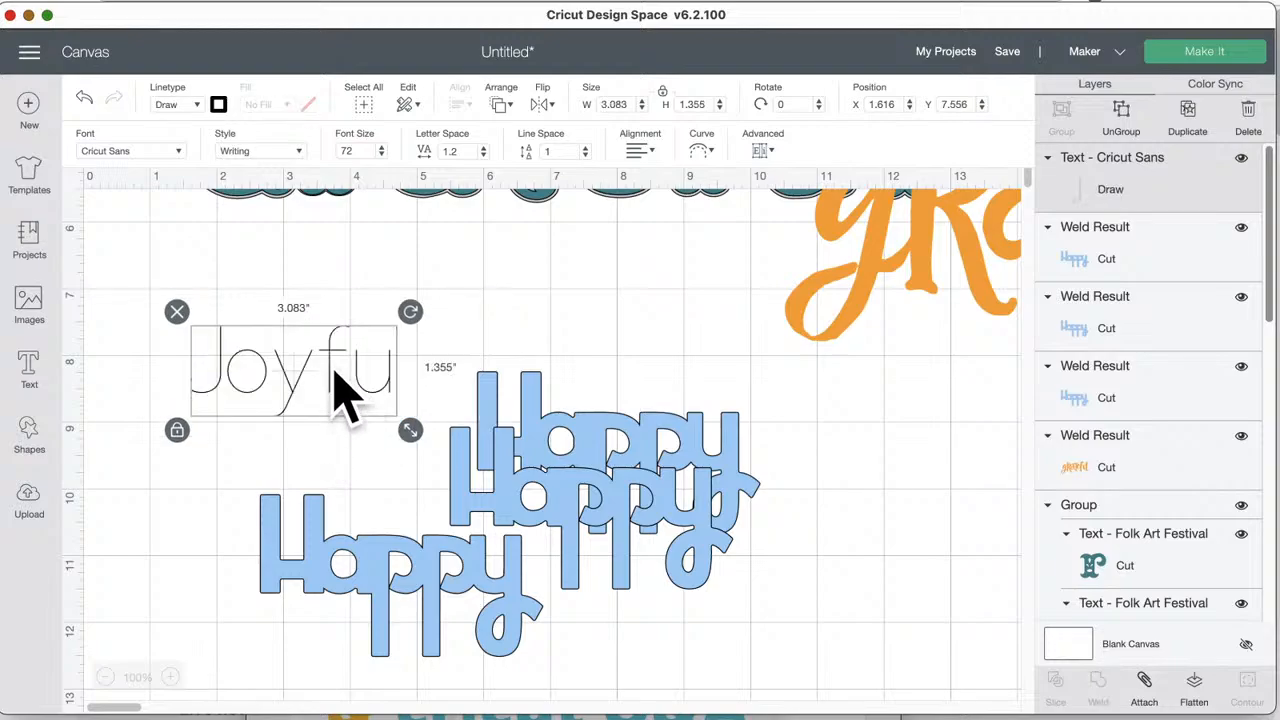
- Shift the Joyful text slightly up and separate the overlapping Happy words, placing one at about X 8.11, Y 10.326
left_click_drag(340, 385, 325, 371)
left_click(447, 367)
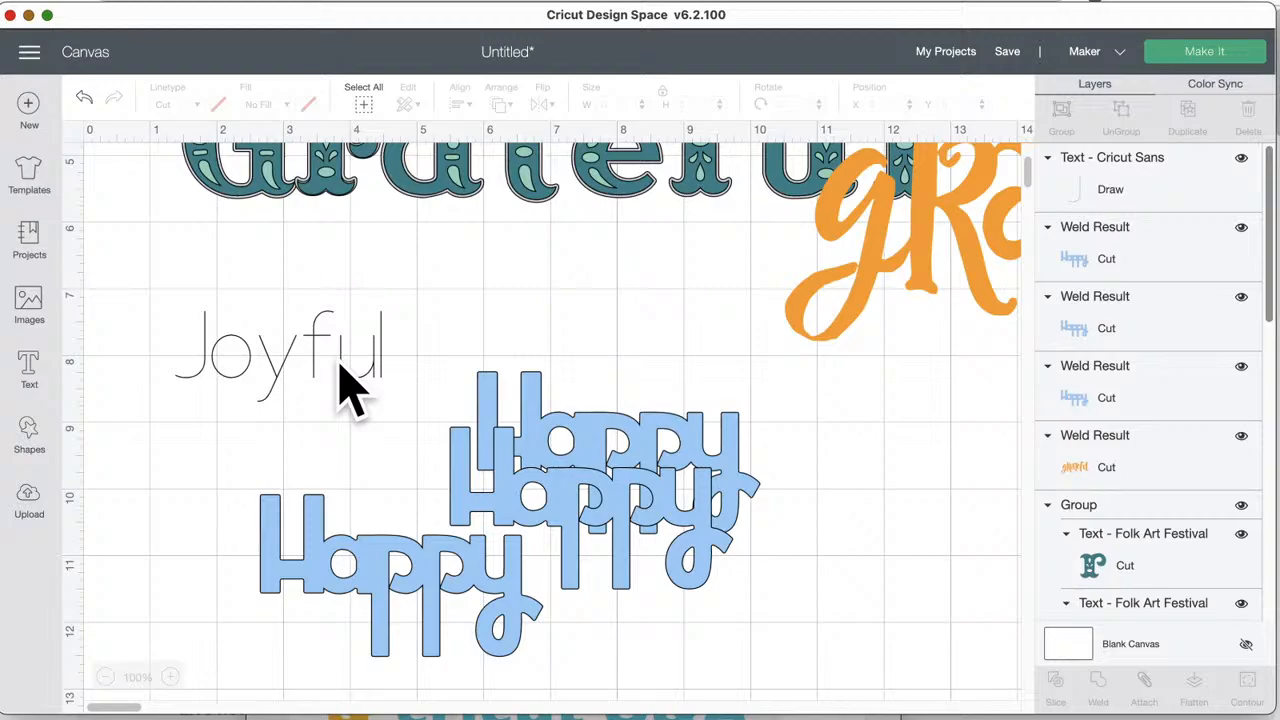
left_click_drag(606, 430, 755, 555)
left_click_drag(709, 471, 674, 423)
left_click_drag(737, 634, 758, 621)
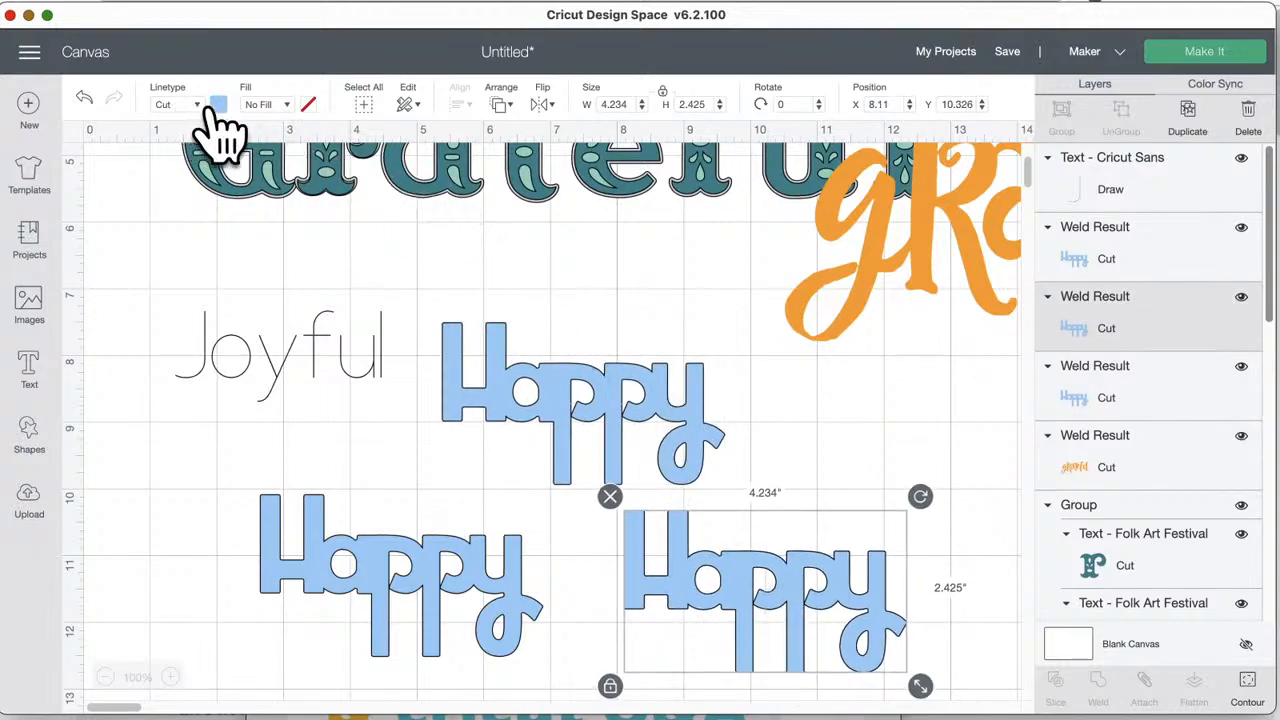
- Move the lower Grateful group to about X 1.062, Y 3.919, and the uppermost Happy word to about X 9.797, Y 9.358
scroll(490, 303, "up", 5)
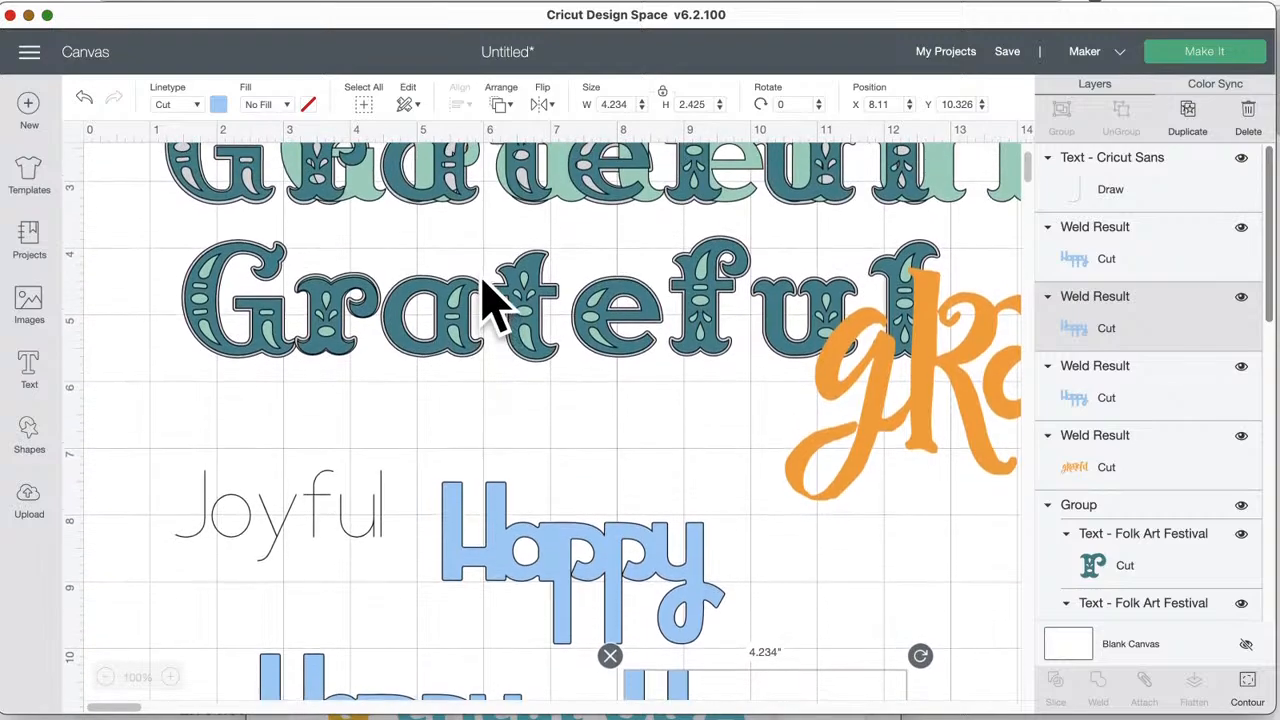
left_click_drag(476, 320, 440, 319)
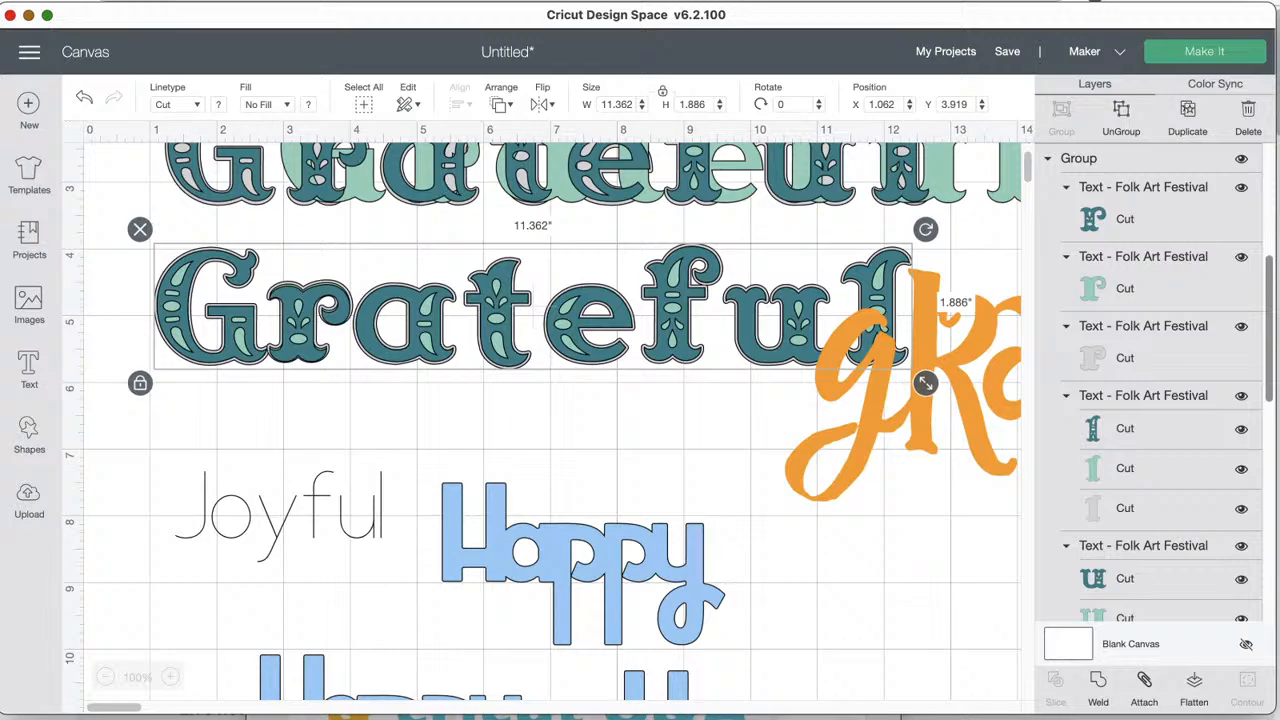
left_click(403, 537)
left_click_drag(471, 543, 796, 686)
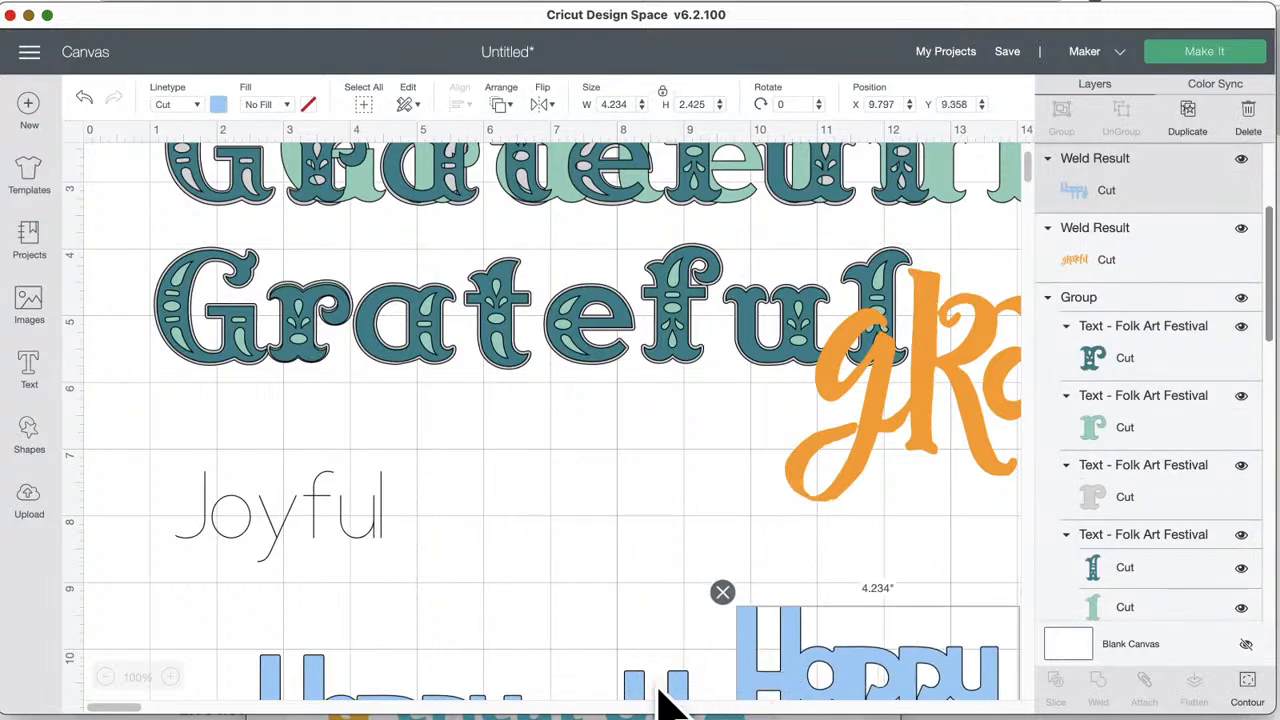
- Move the Joyful text to about X 3.533, Y 6.862 below Grateful and set its style to Regular
left_click_drag(343, 543, 490, 512)
left_click(293, 152)
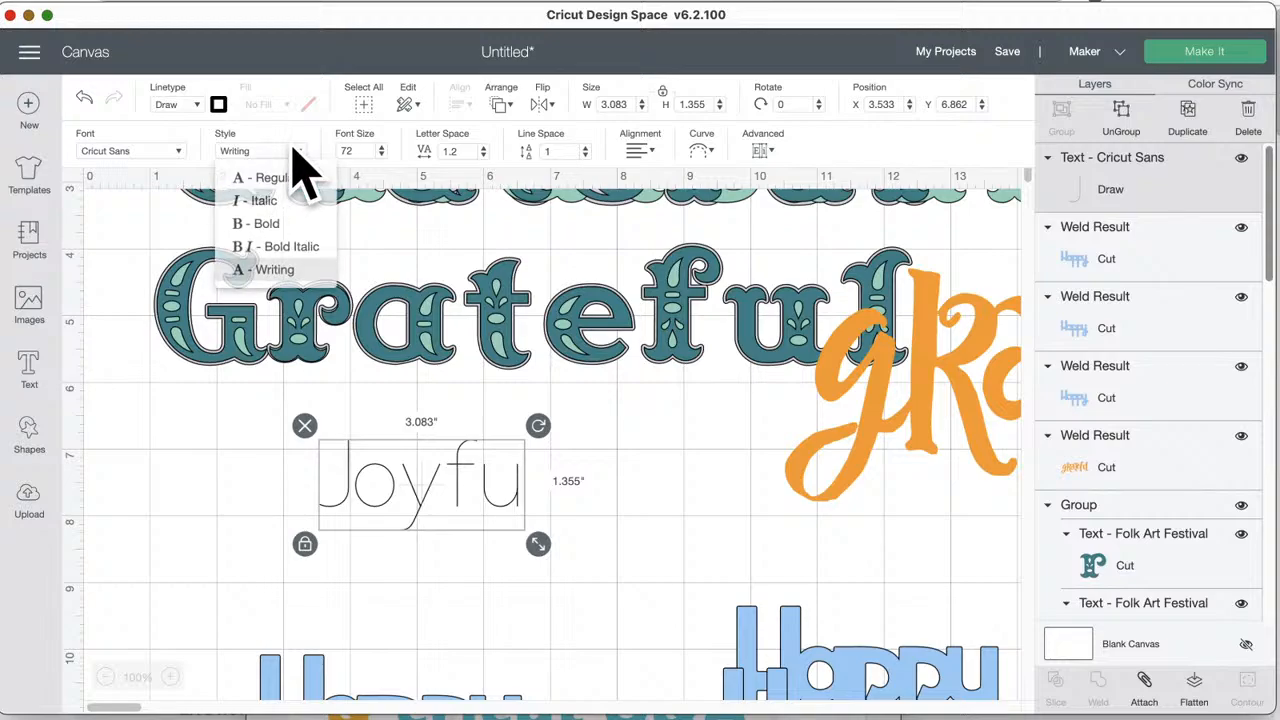
left_click(285, 178)
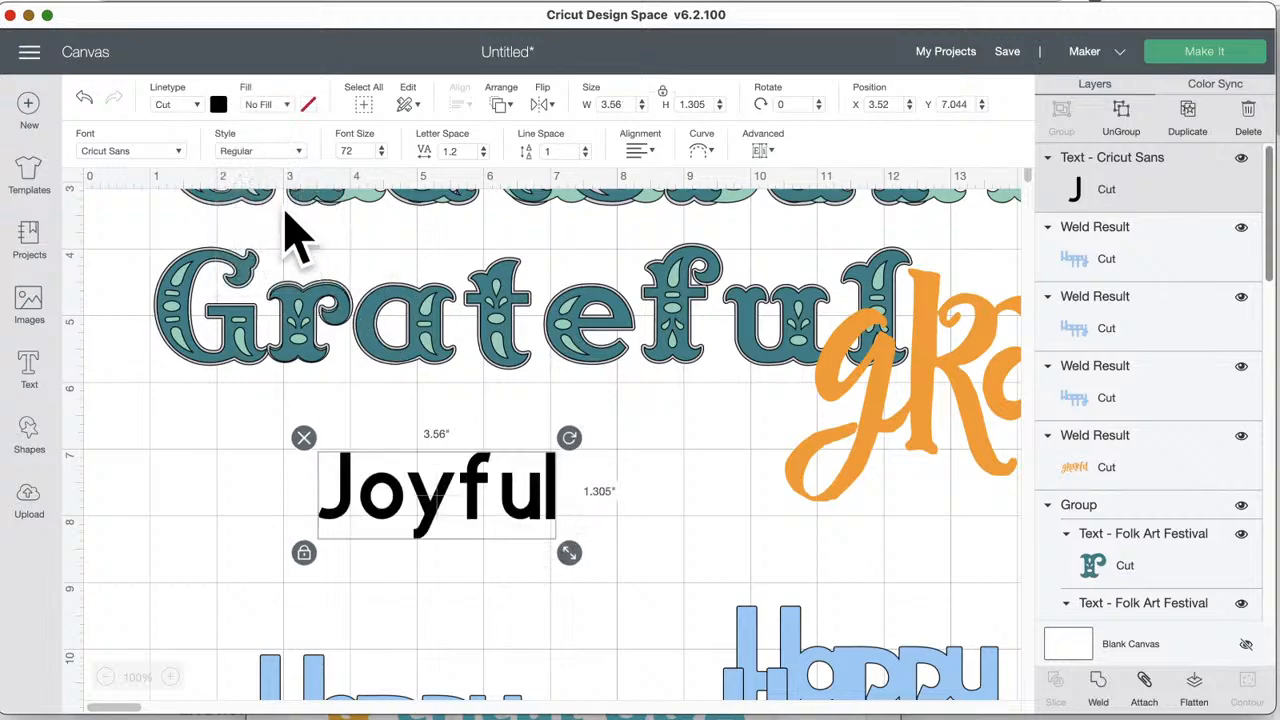
- Color the Joyful text purple and enlarge it to about 5.871 by 2.152 in at about X 1.451, Y 6.878
left_click(218, 104)
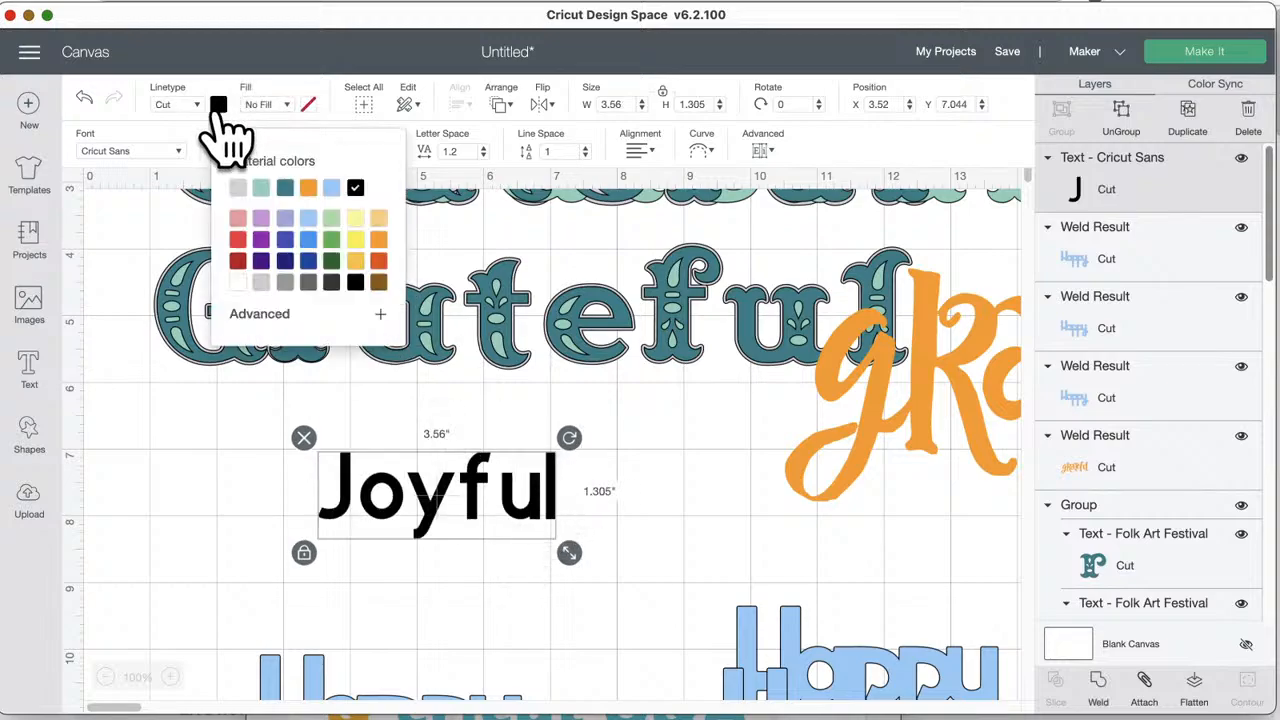
left_click(259, 240)
left_click_drag(569, 552, 443, 534)
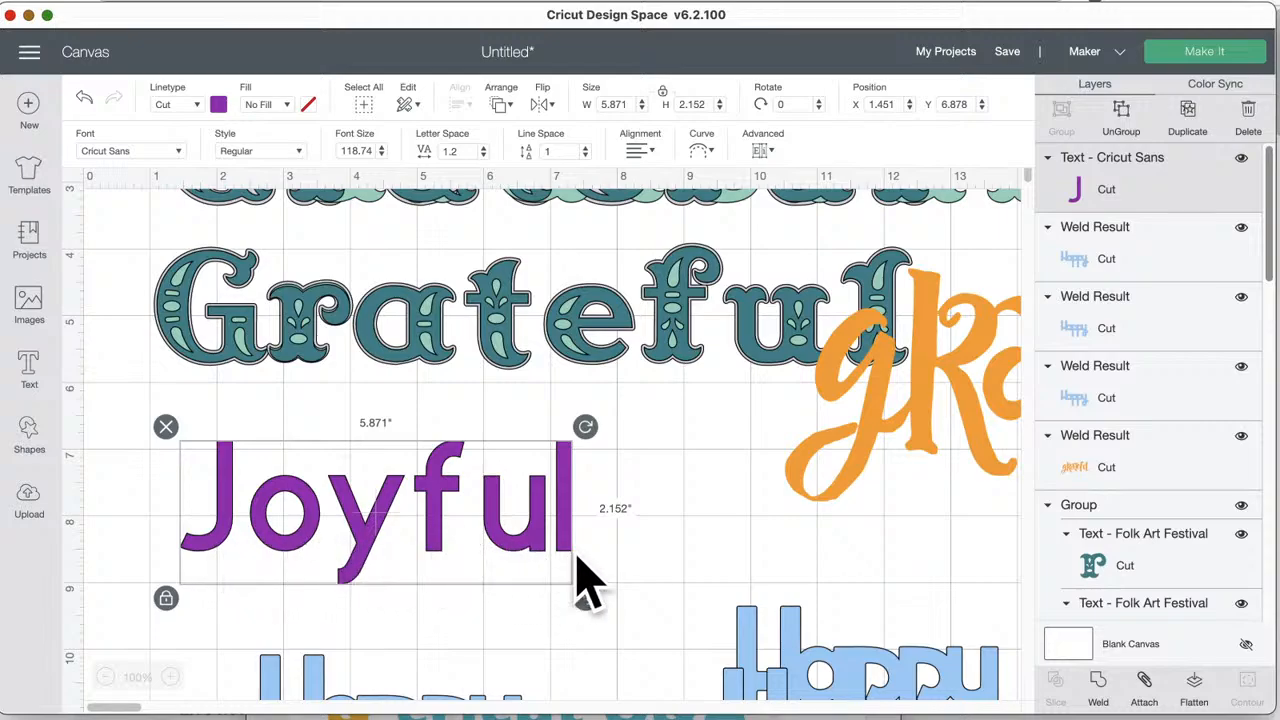
left_click(612, 543)
left_click(565, 541)
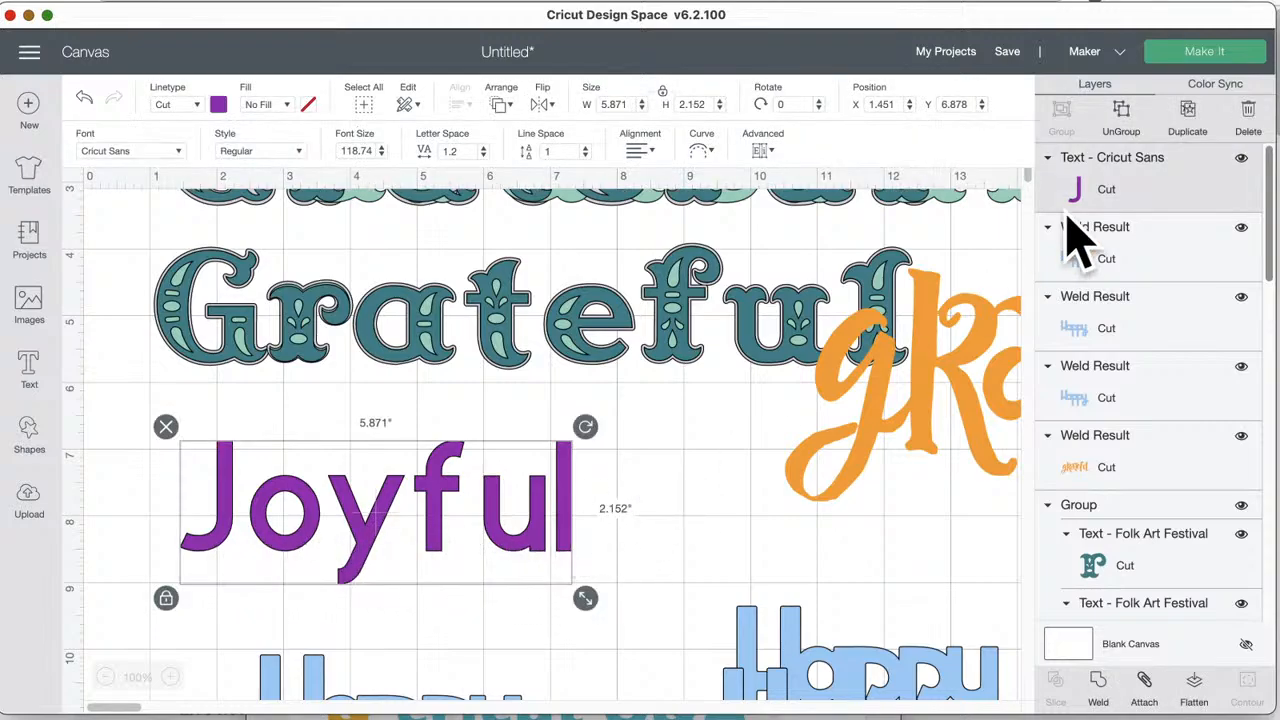
- Ungroup Joyful into separate letters and reposition the f at about X 4.982, Y 6.878
left_click(1121, 120)
left_click(448, 512)
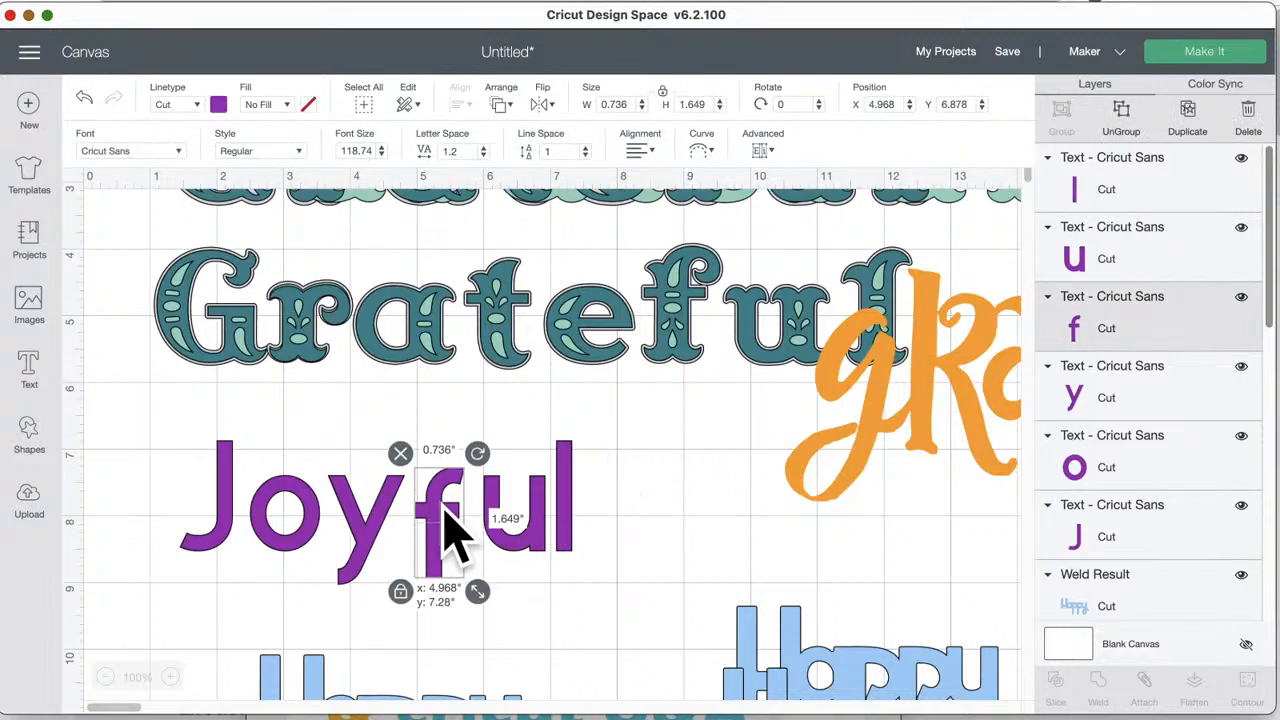
mouse_move(445, 502)
left_mouse_down()
mouse_move(443, 463)
mouse_move(445, 480)
left_mouse_up()
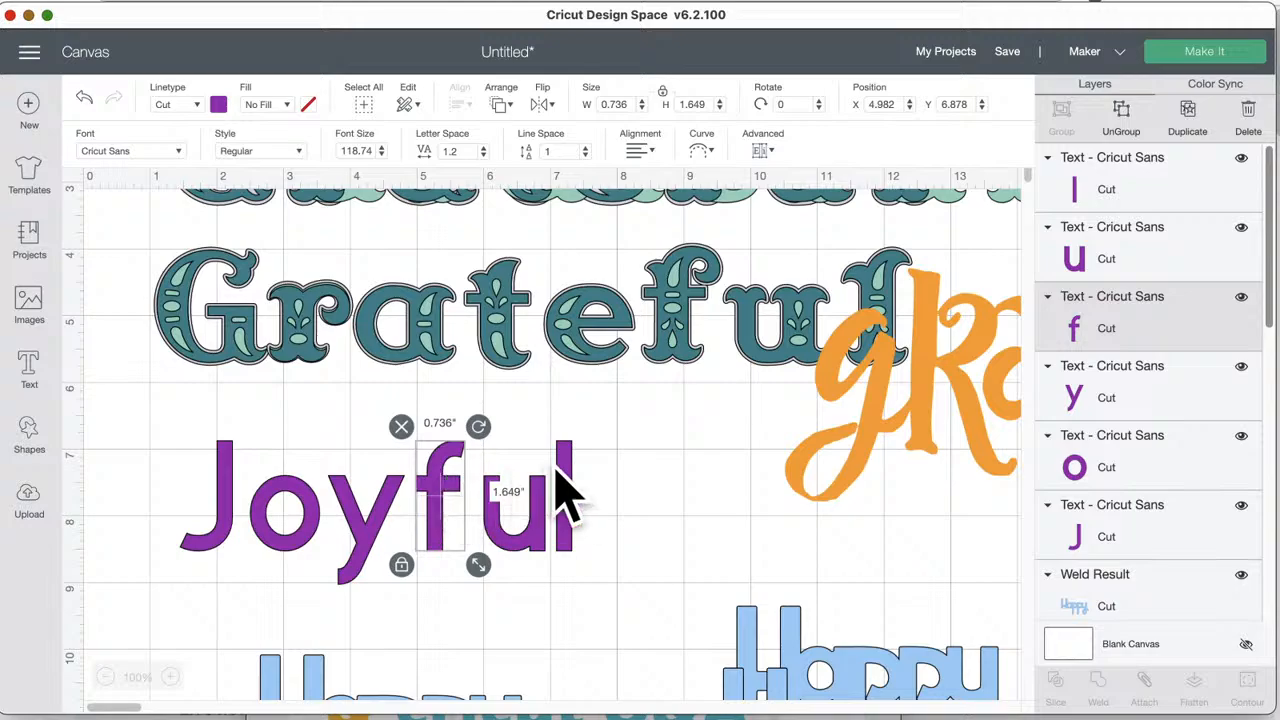
- Align the J, f and l of Joyful along their top edges
left_click_drag(628, 449, 186, 437)
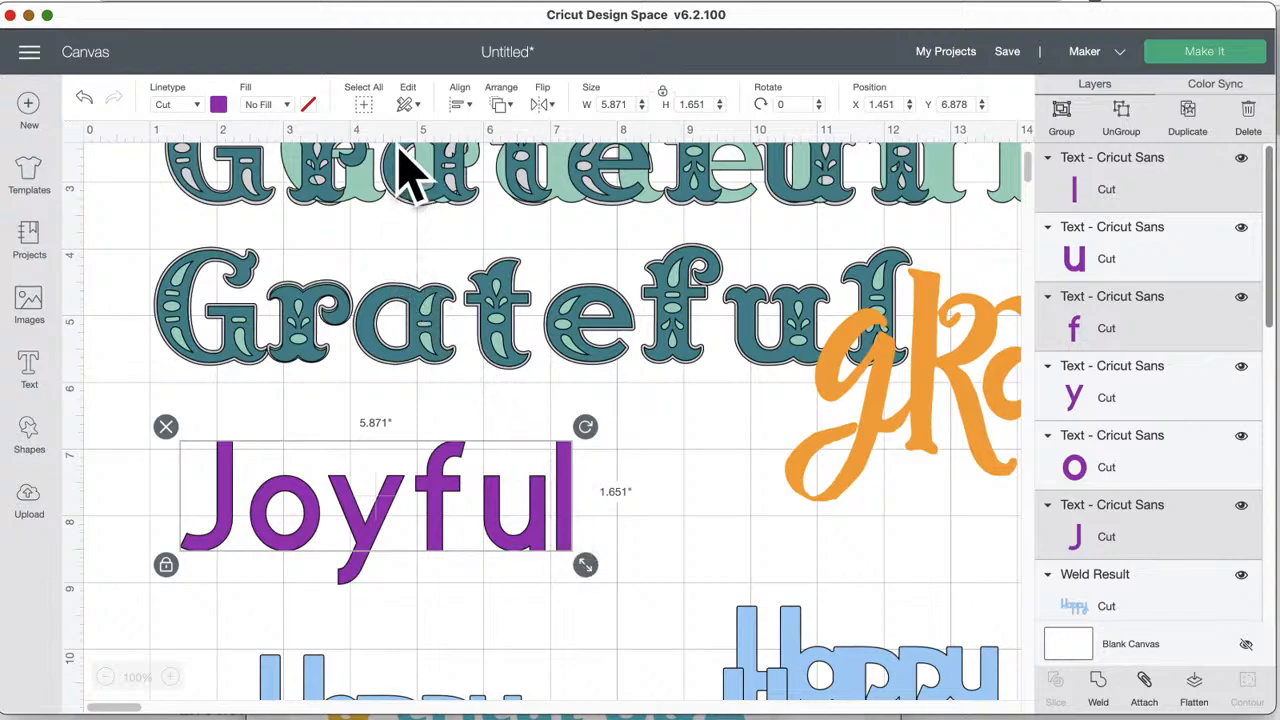
left_click(461, 104)
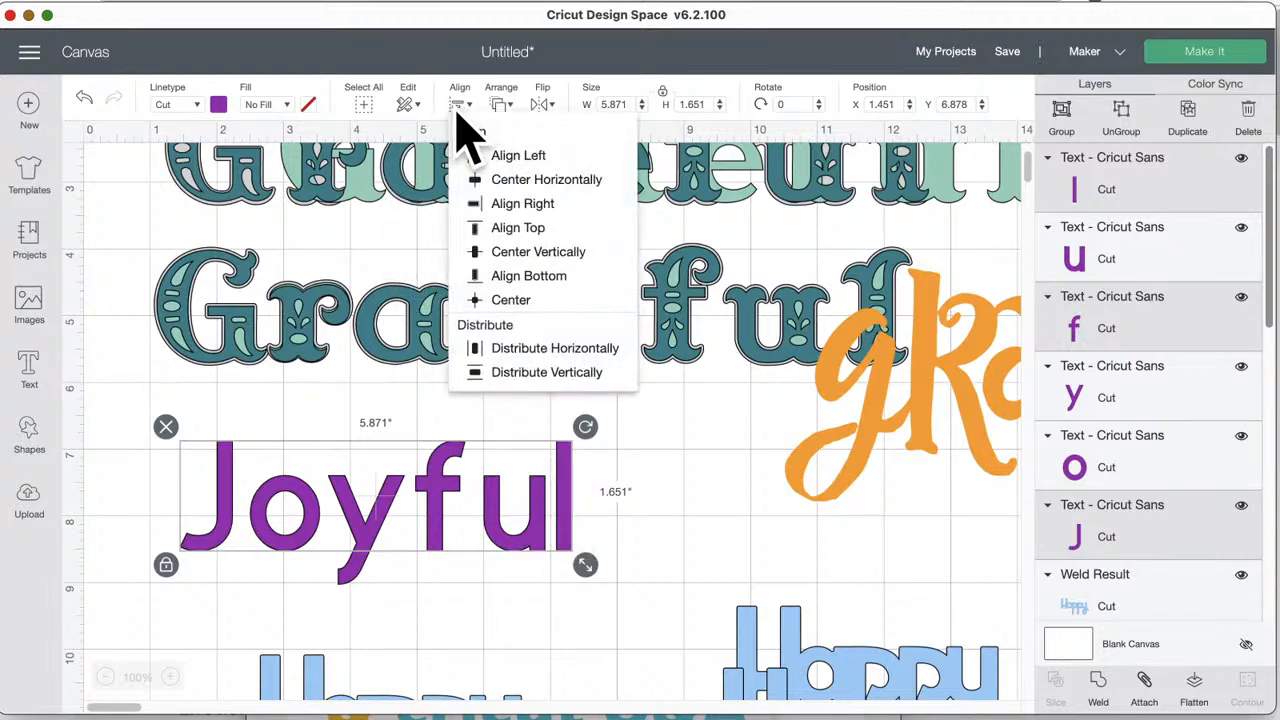
left_click(498, 227)
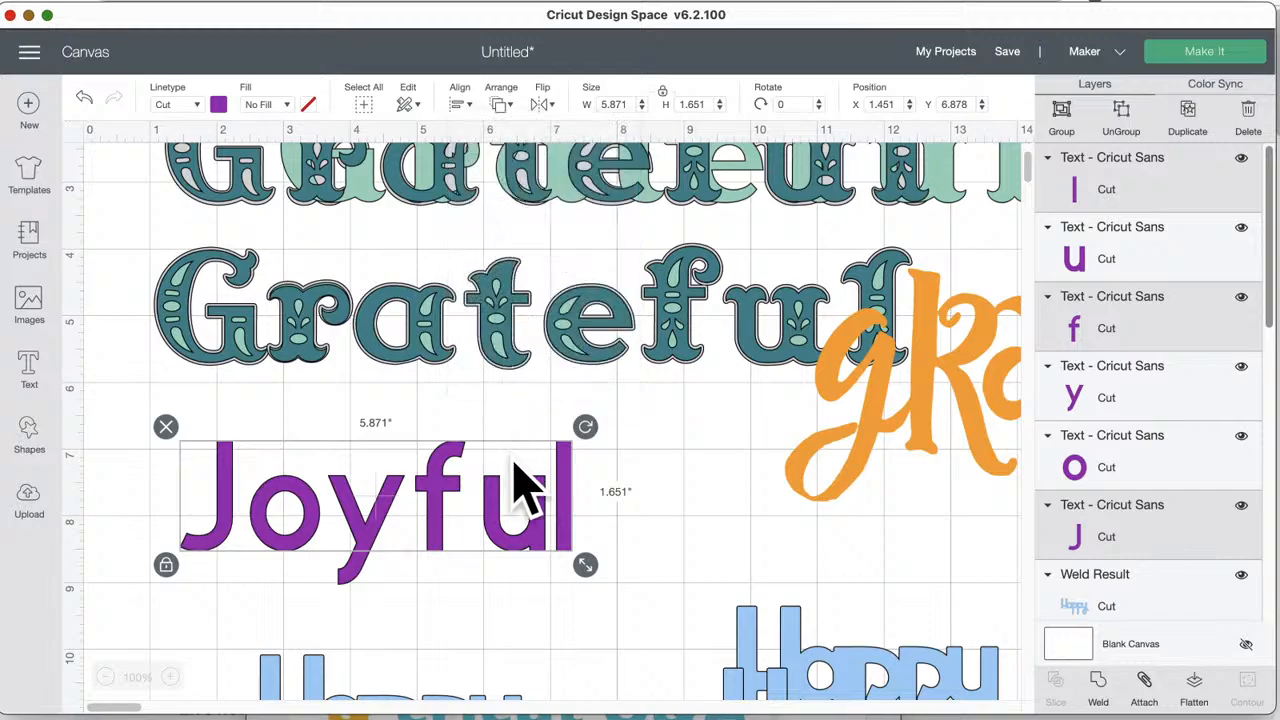
left_click(625, 491)
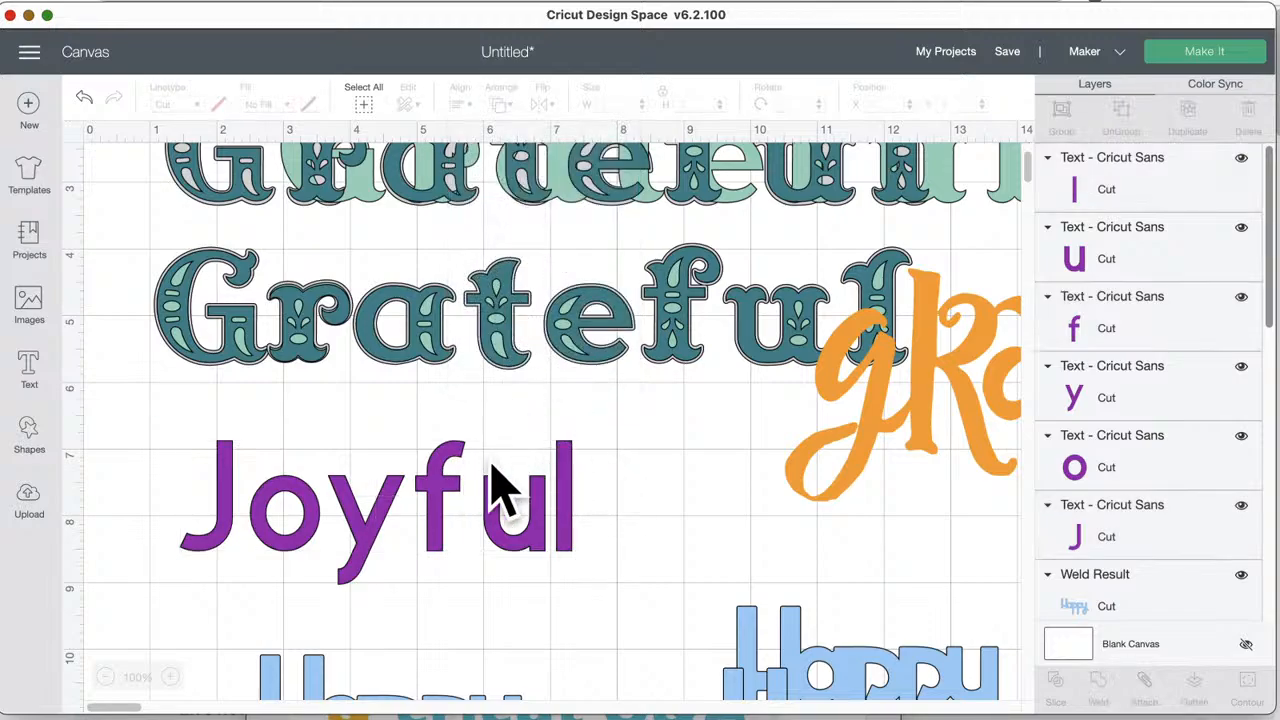
- Lower the f of Joyful to about Y 7.114, and top-align it again with the J and l
left_click(445, 486)
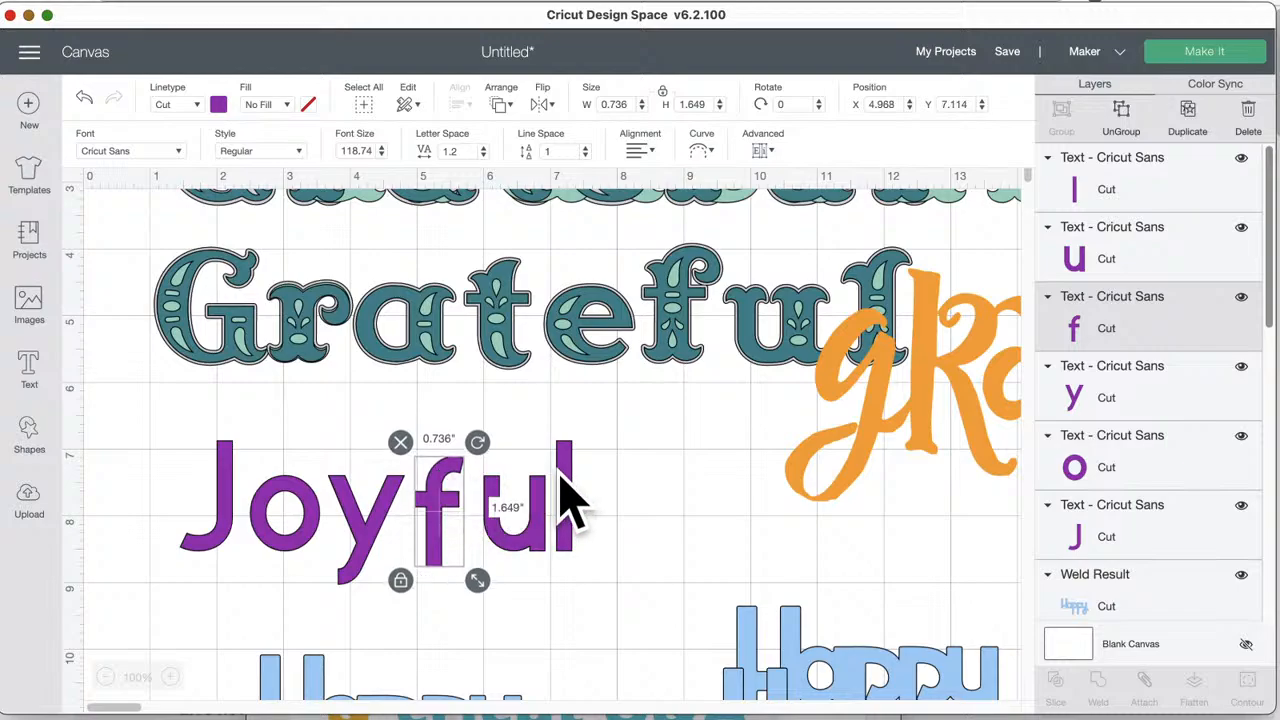
left_click(645, 480)
left_click_drag(470, 485, 173, 440)
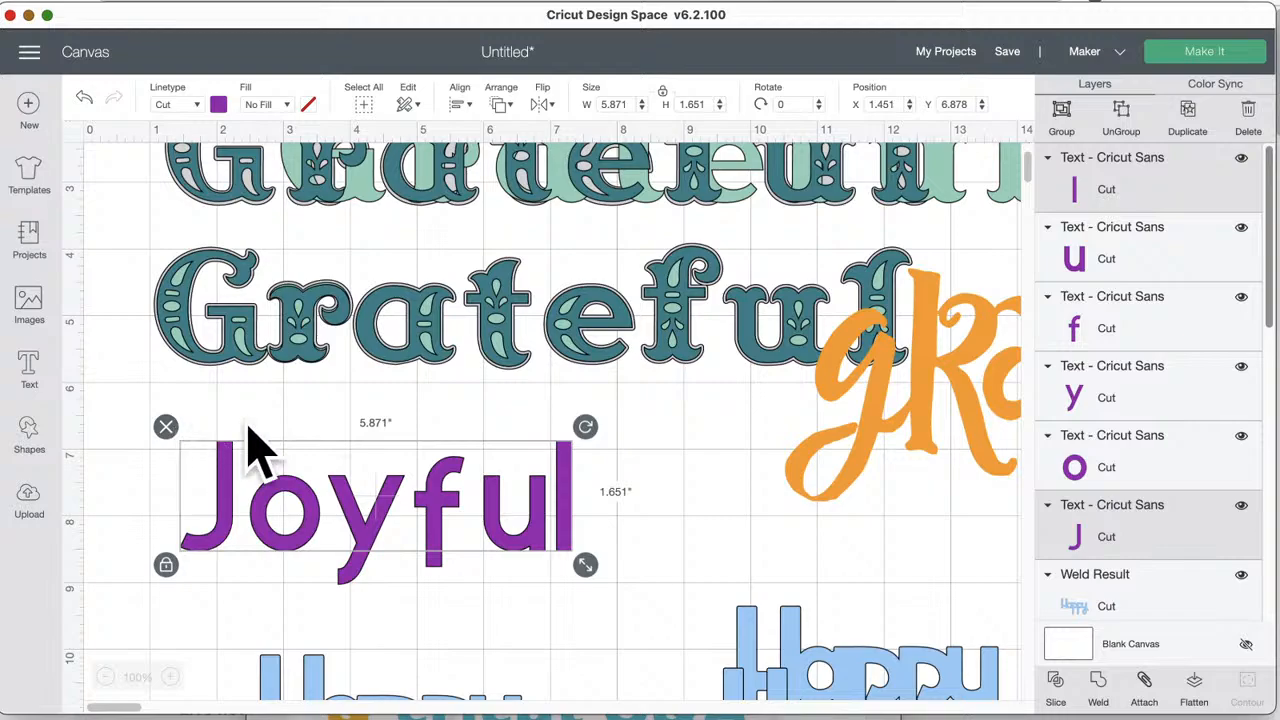
left_click(612, 463)
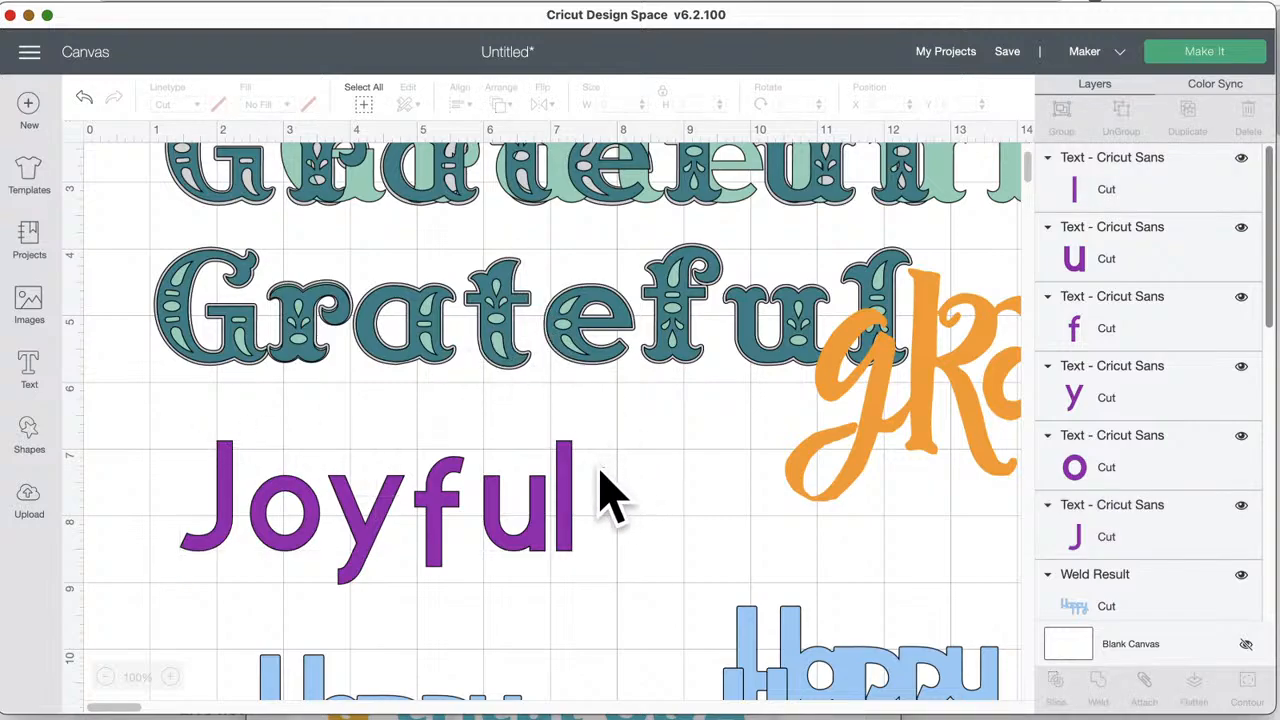
left_click_drag(605, 467, 179, 428)
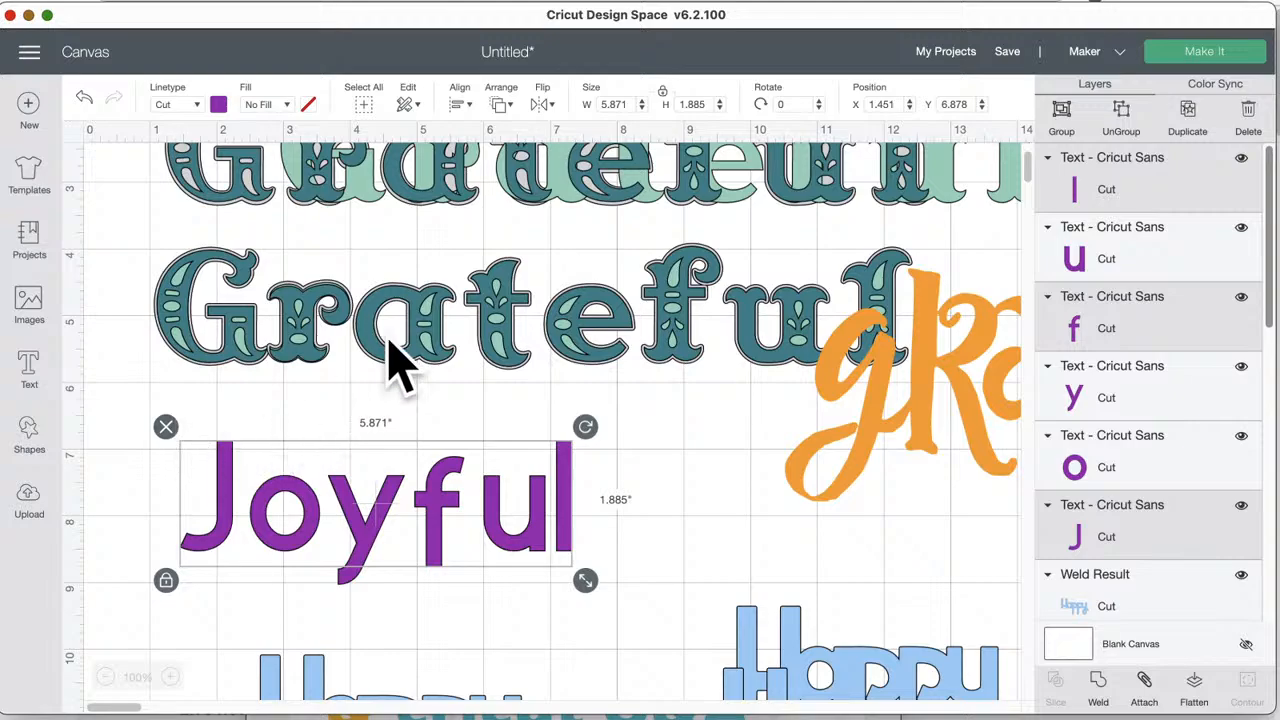
left_click(462, 106)
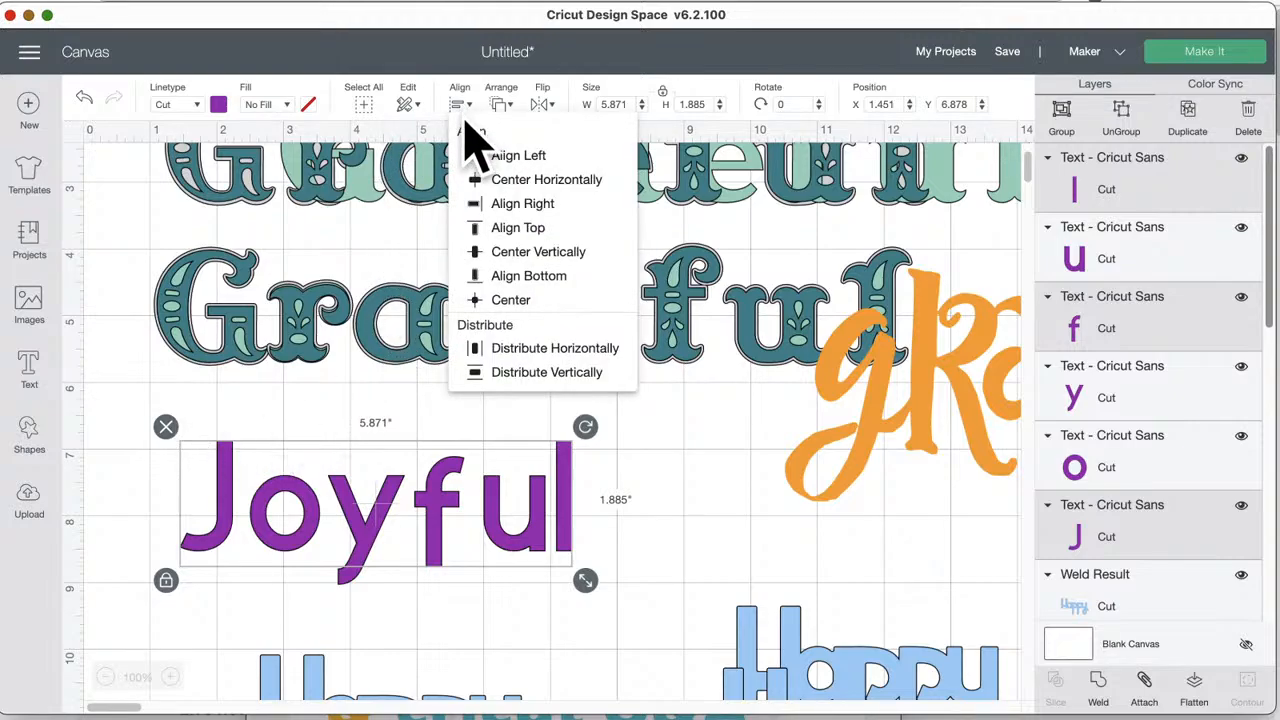
left_click(522, 229)
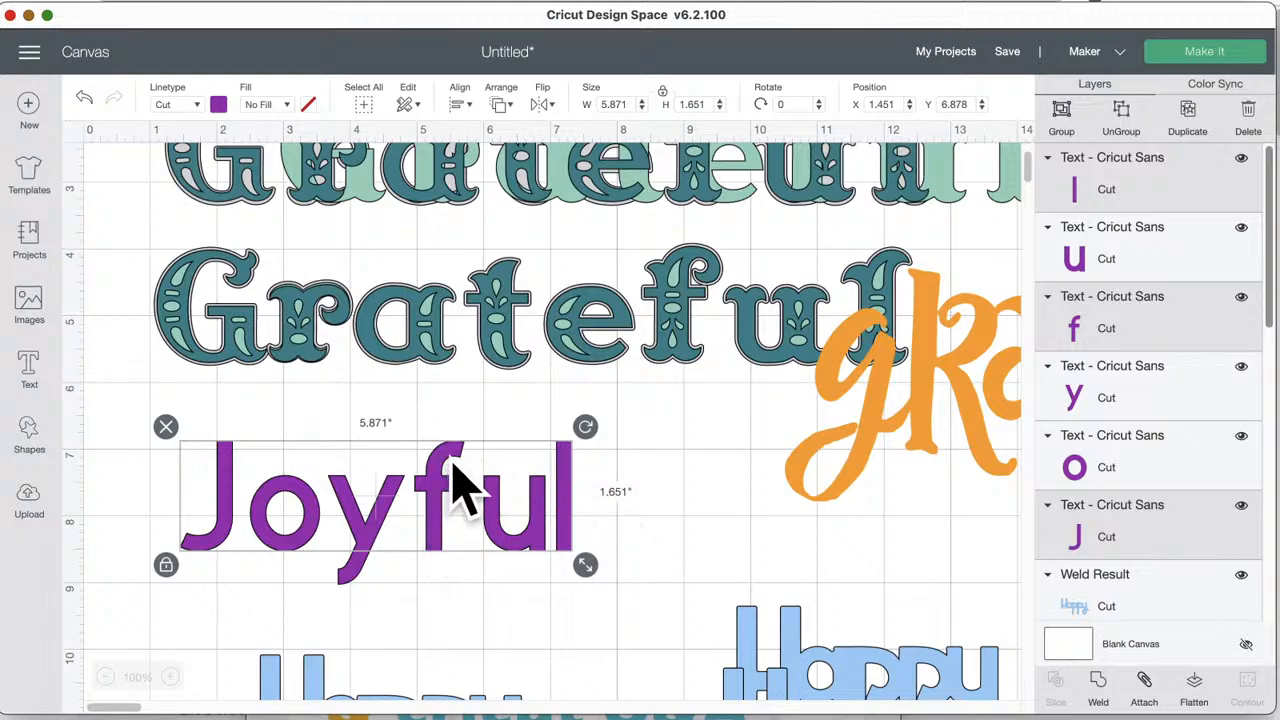
left_click(710, 485)
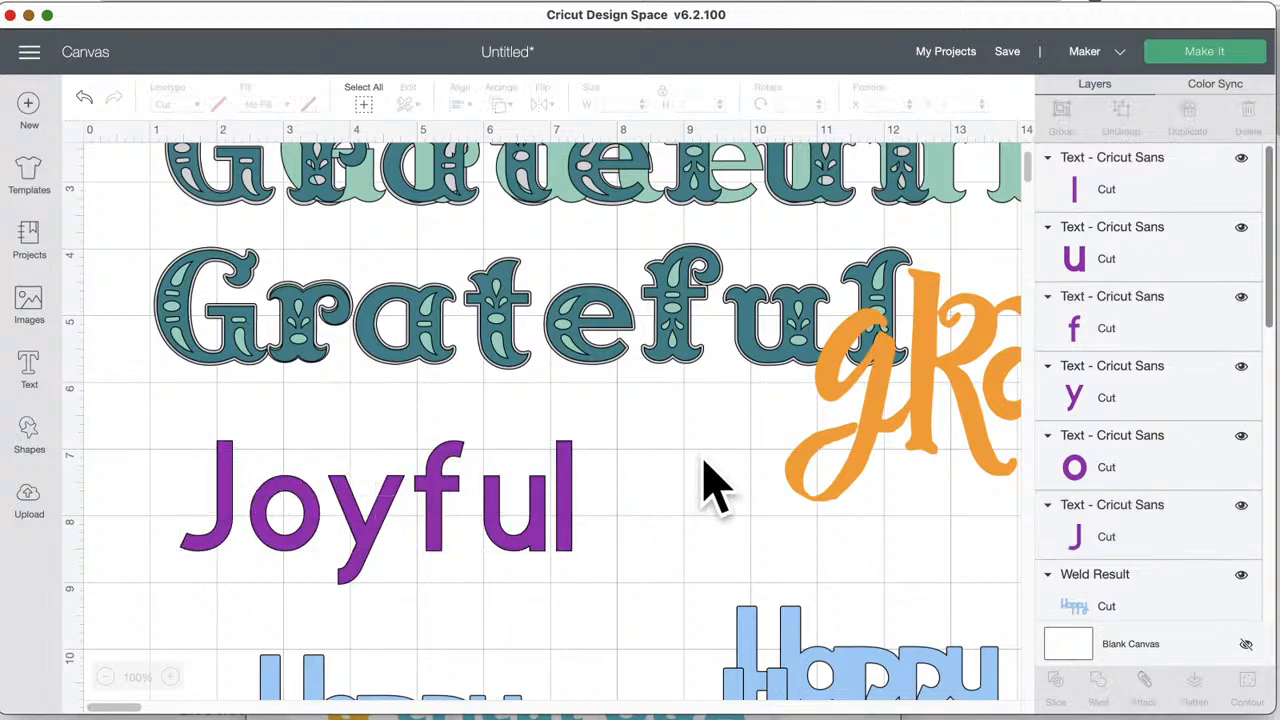
- Align all six letters of Joyful, including the y, along their bottom edges
left_click(370, 570)
left_click_drag(660, 522, 178, 545)
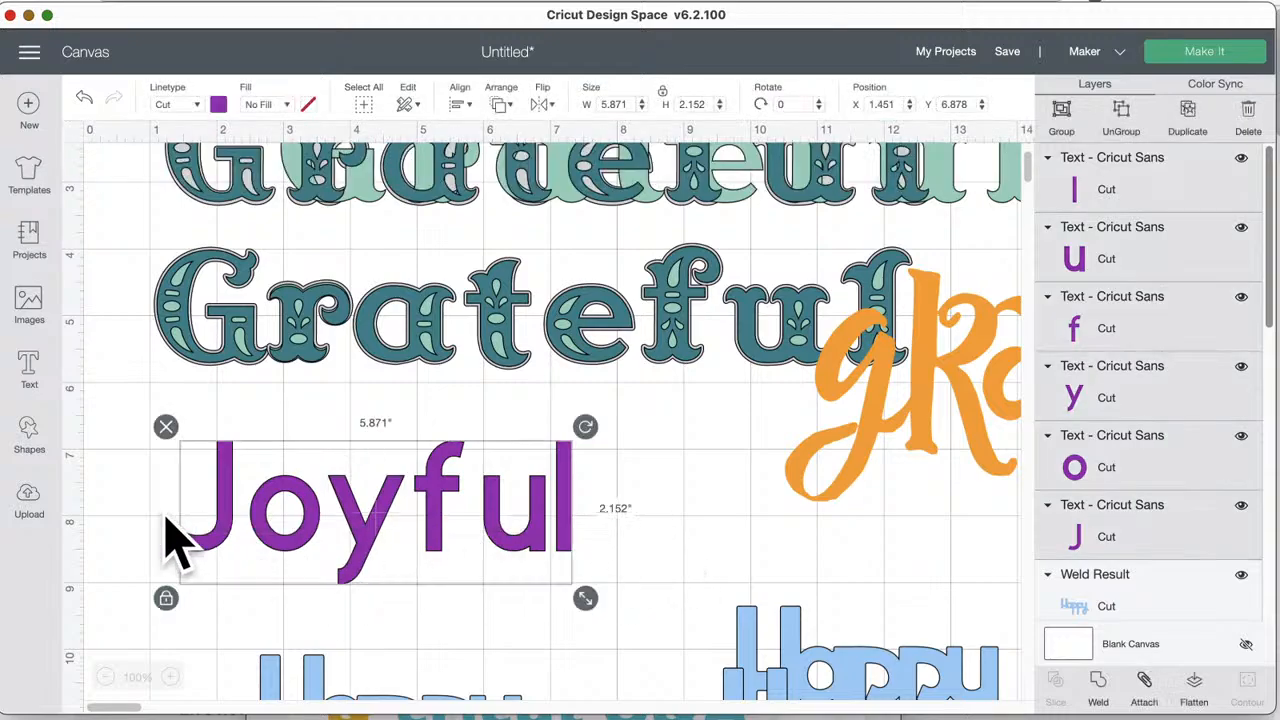
left_click(462, 106)
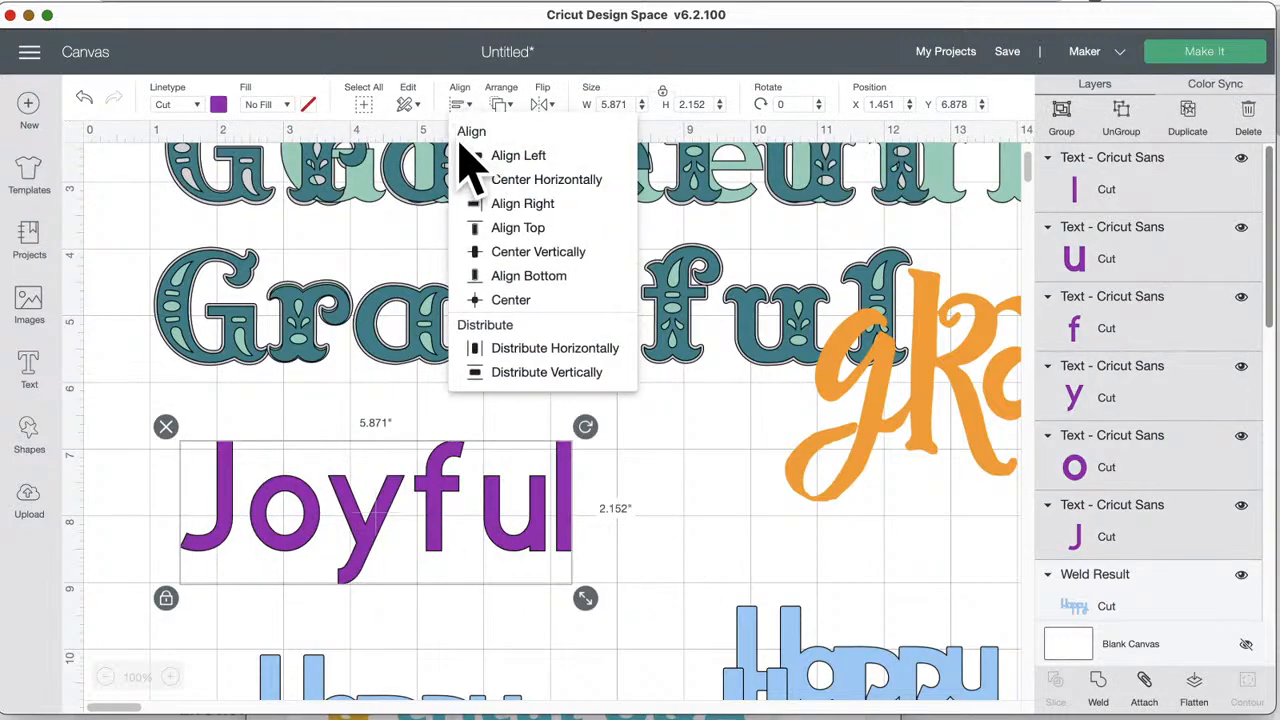
left_click(530, 276)
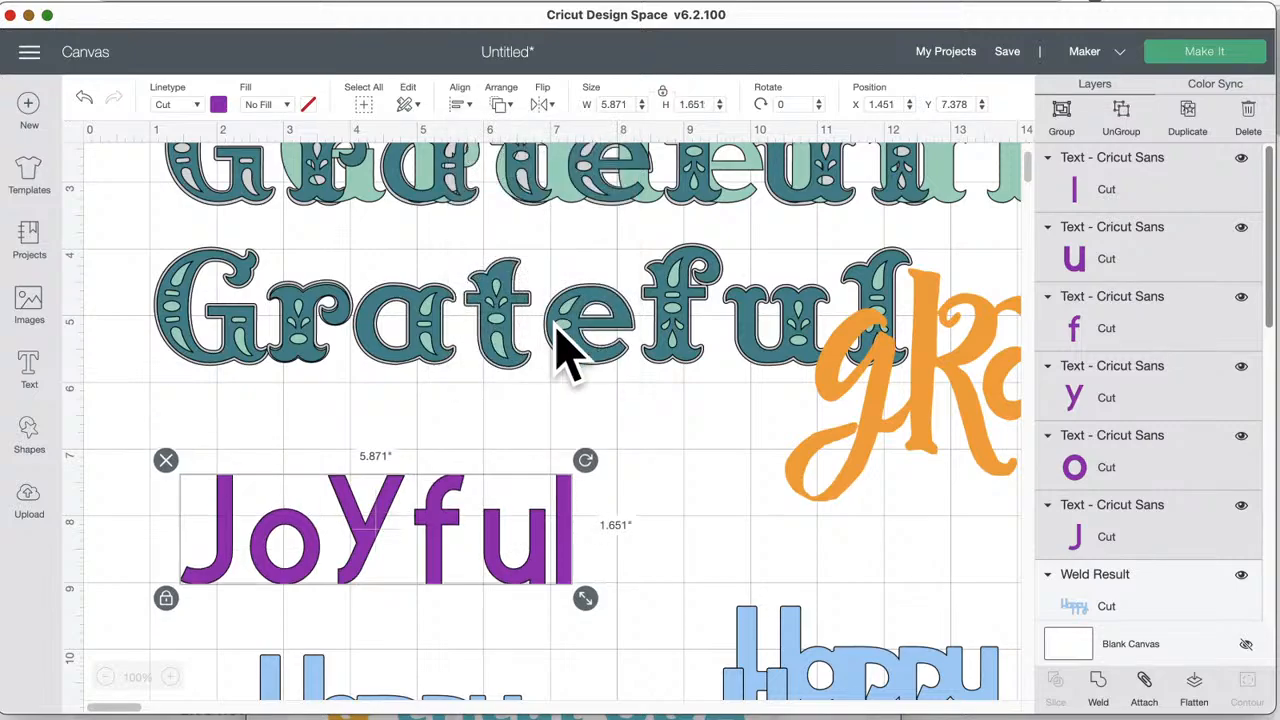
left_click(643, 563)
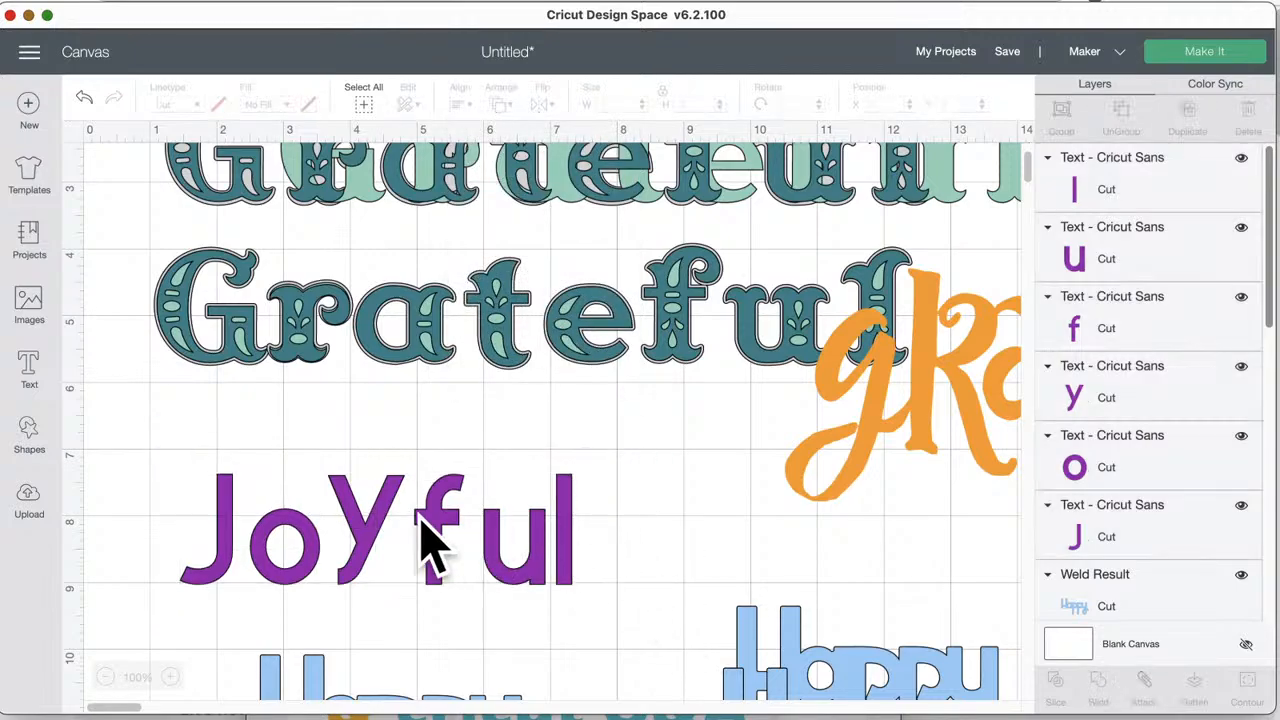
- Lower the y of Joyful to about Y 8.066 and align the o, y and u along their top edges
left_click(366, 538)
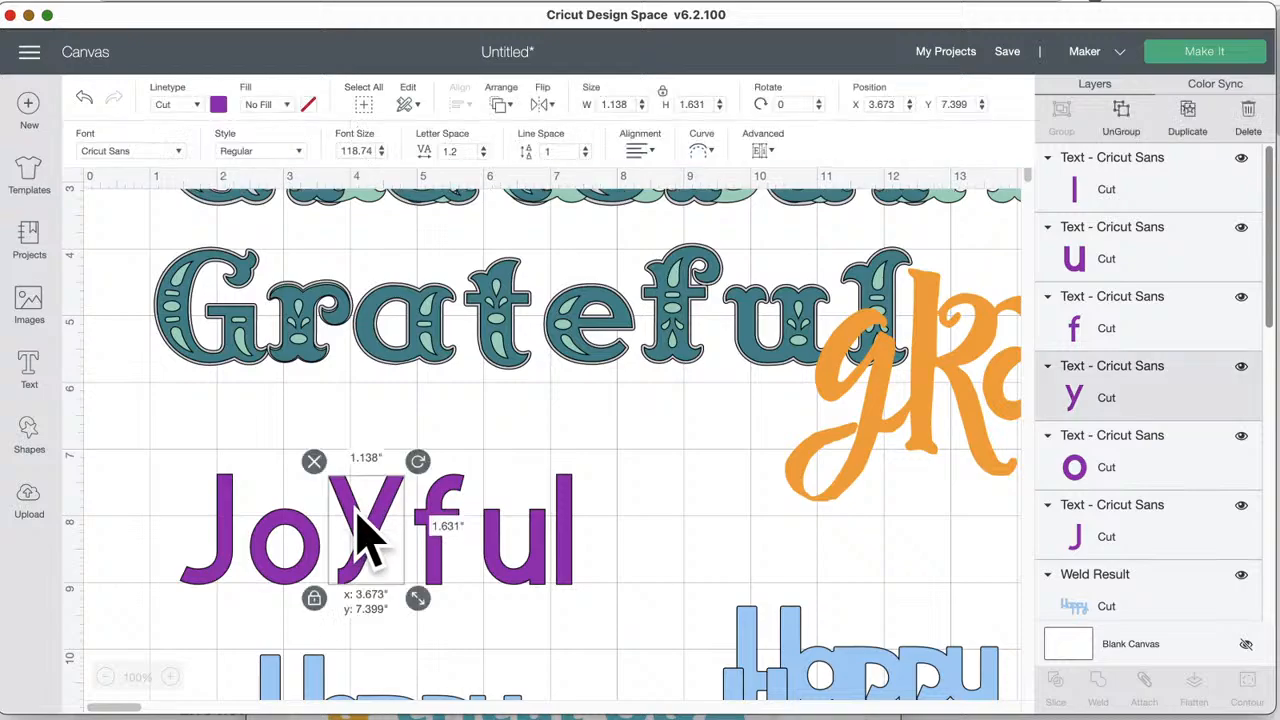
left_click_drag(358, 518, 356, 560)
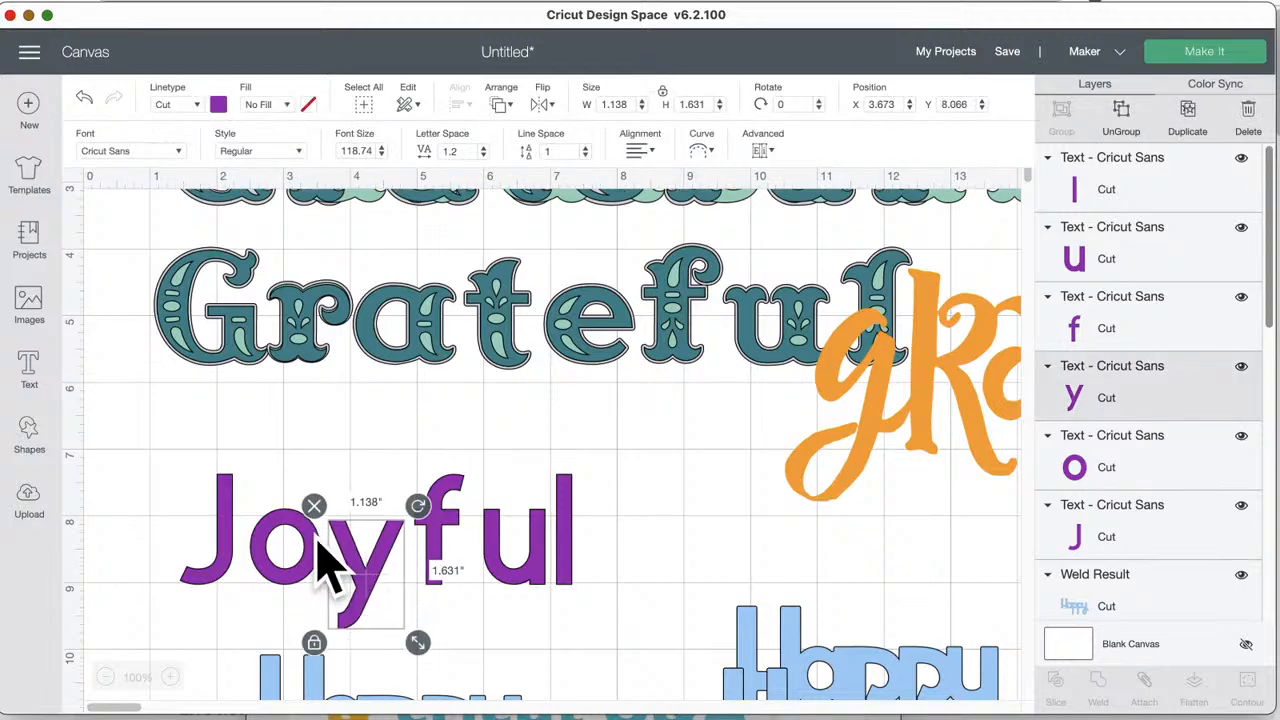
left_click(318, 550, "shift")
left_click(490, 540, "shift")
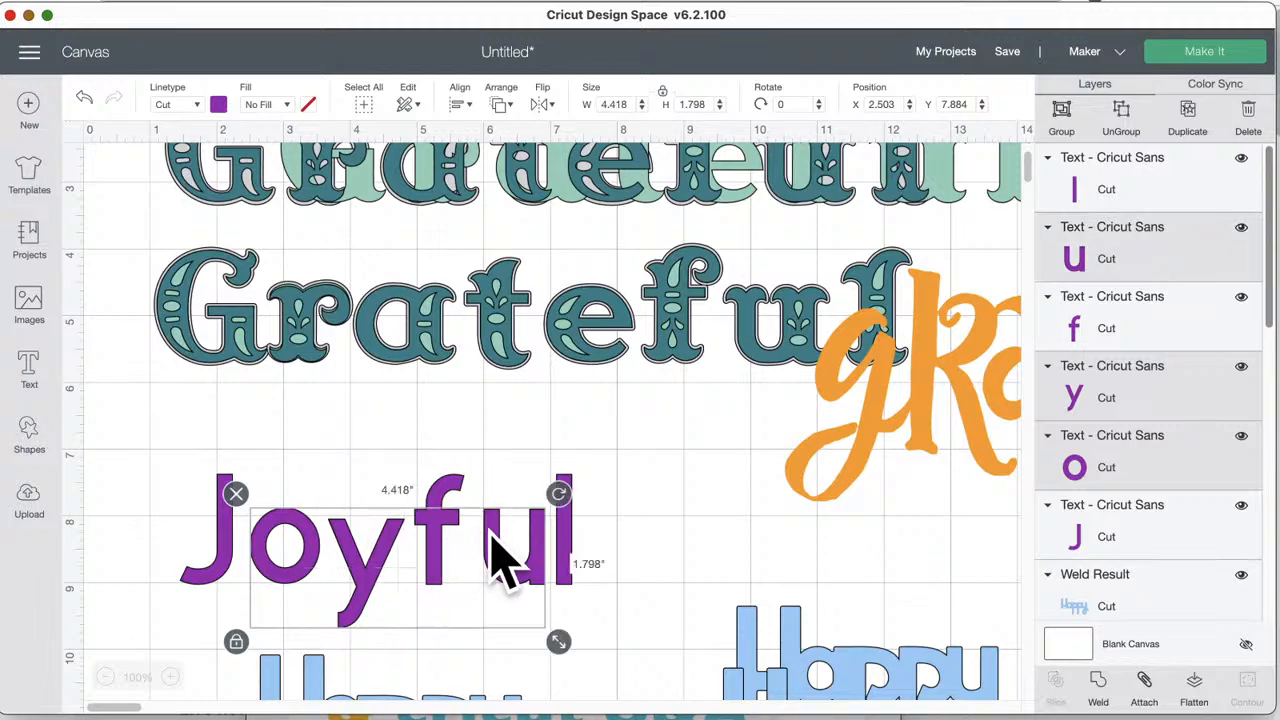
left_click(459, 110)
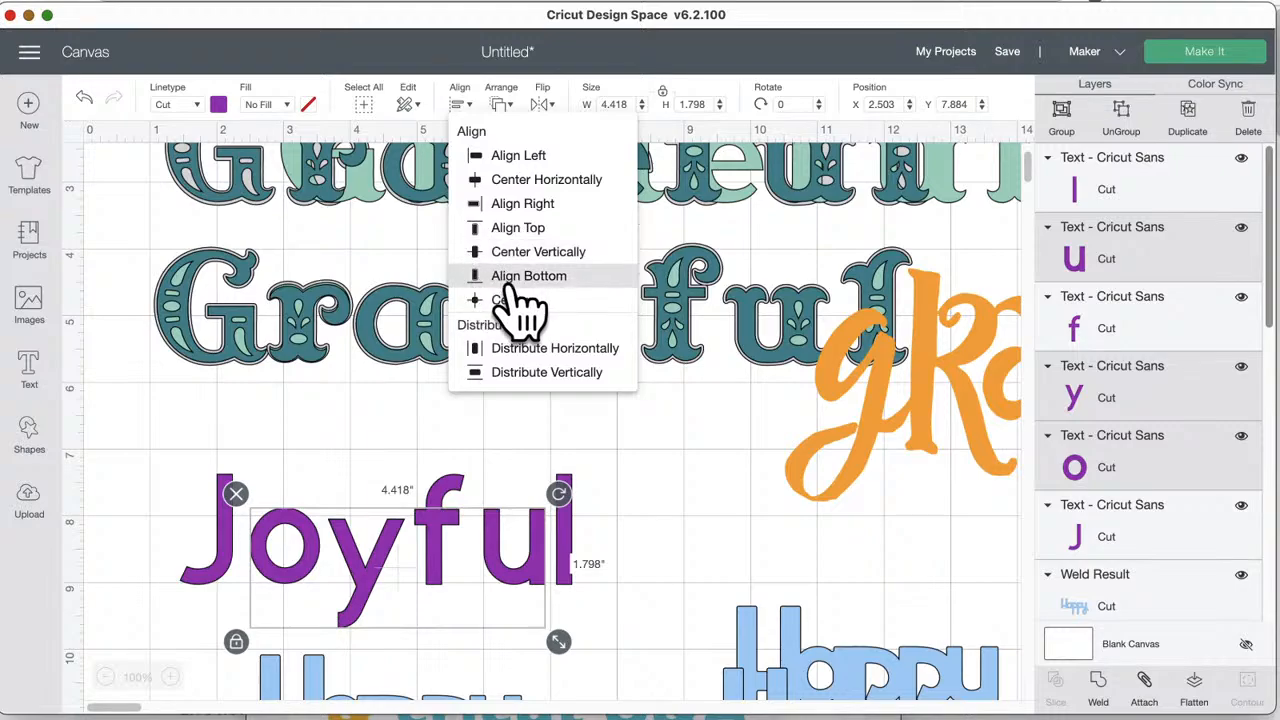
left_click(530, 228)
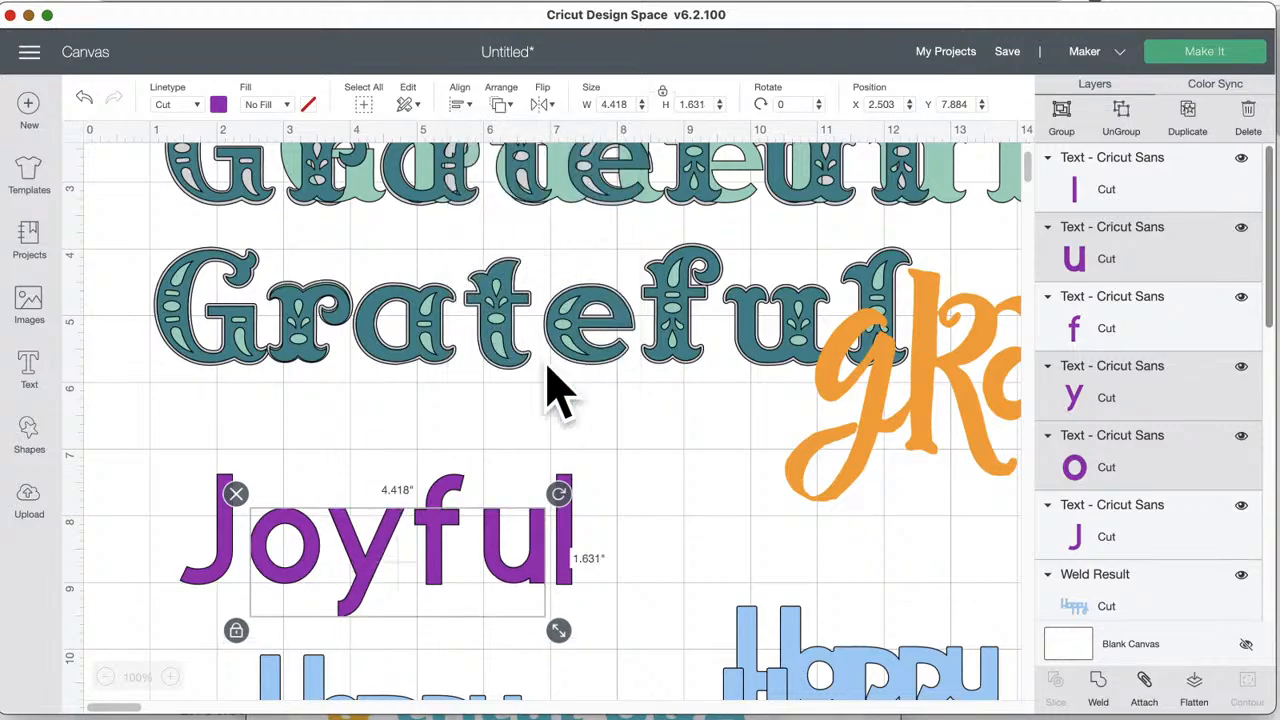
left_click(605, 500)
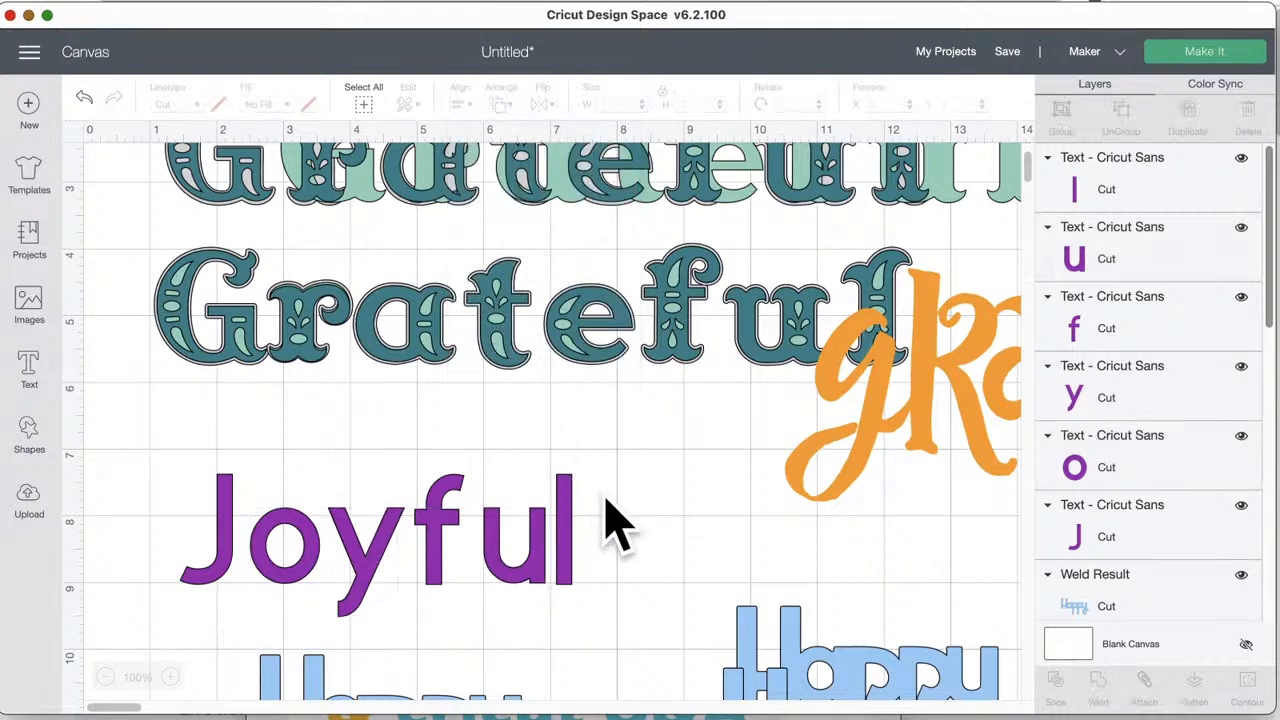
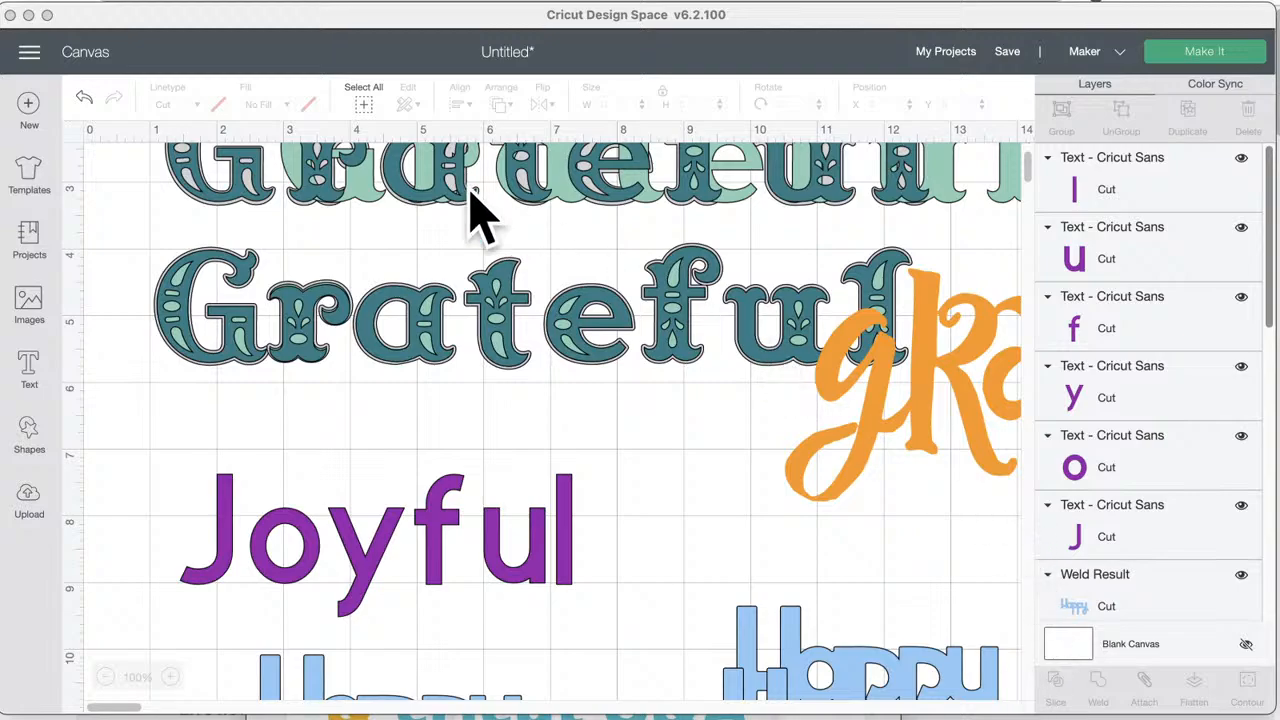
- Start a new blank project, add a square, and position it at about X 3.028, Y 1.472
left_click(32, 106)
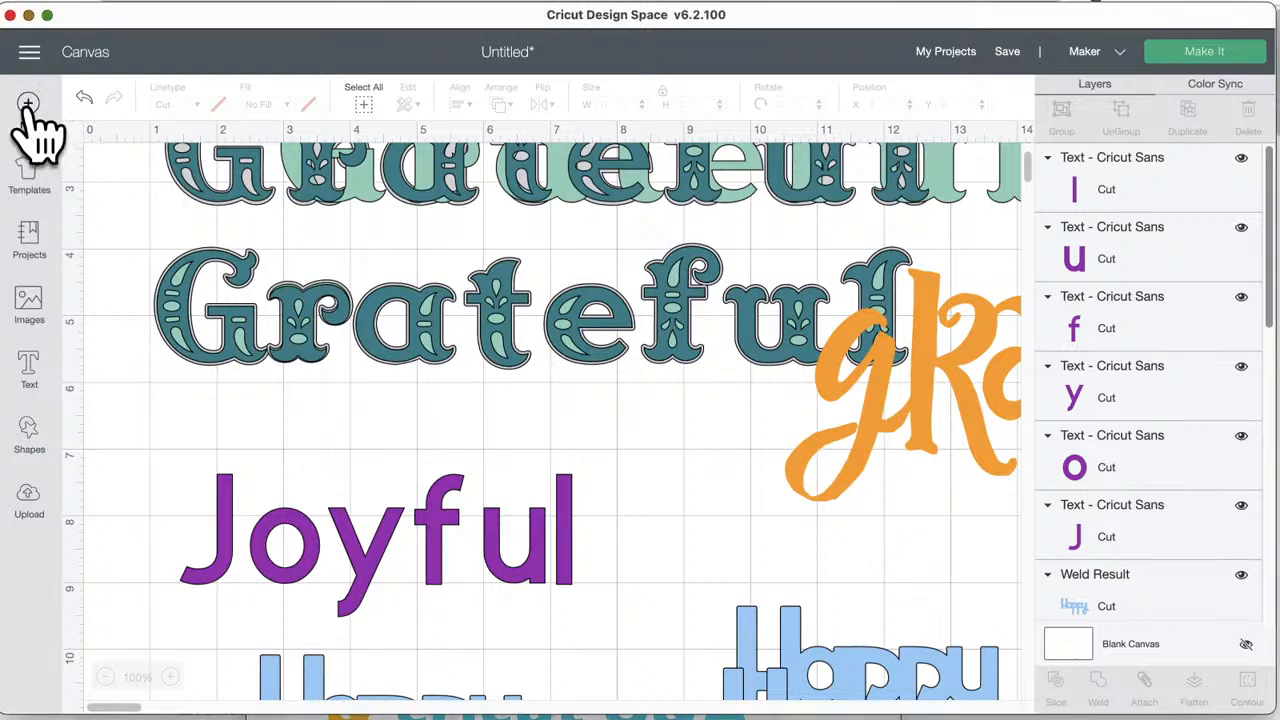
left_click(30, 108)
left_click(668, 85)
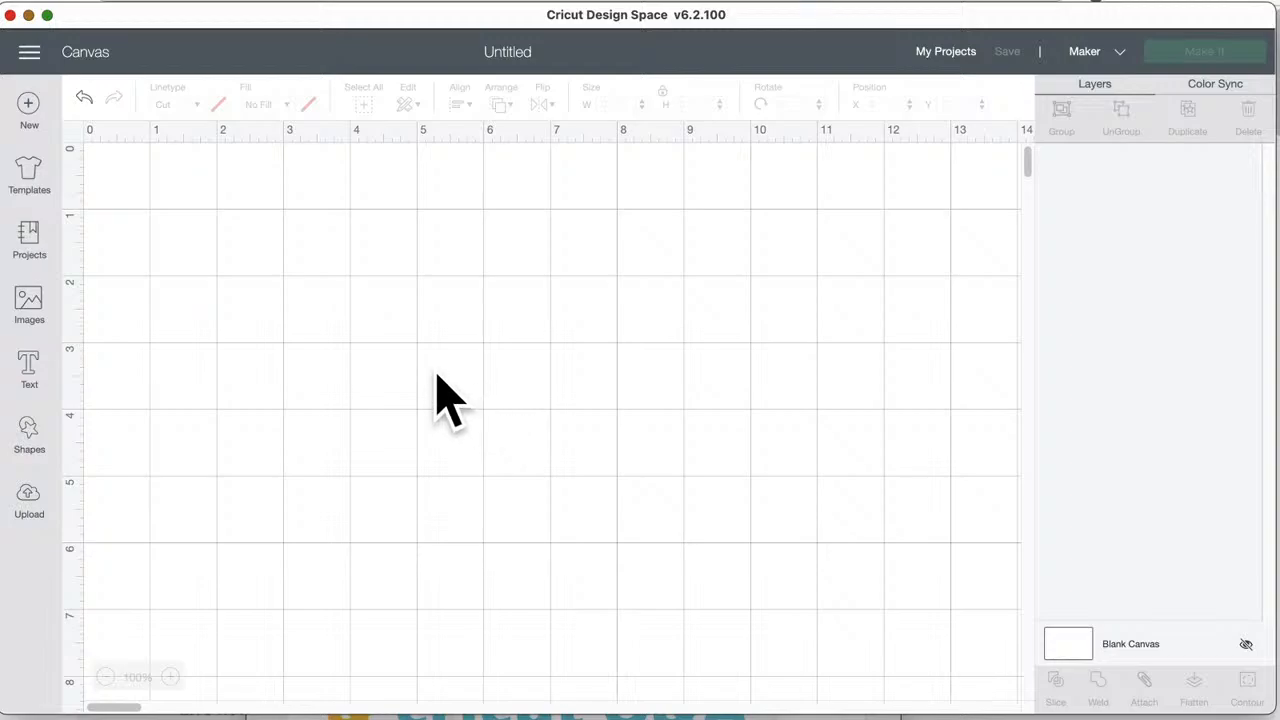
left_click(29, 432)
left_click(108, 308)
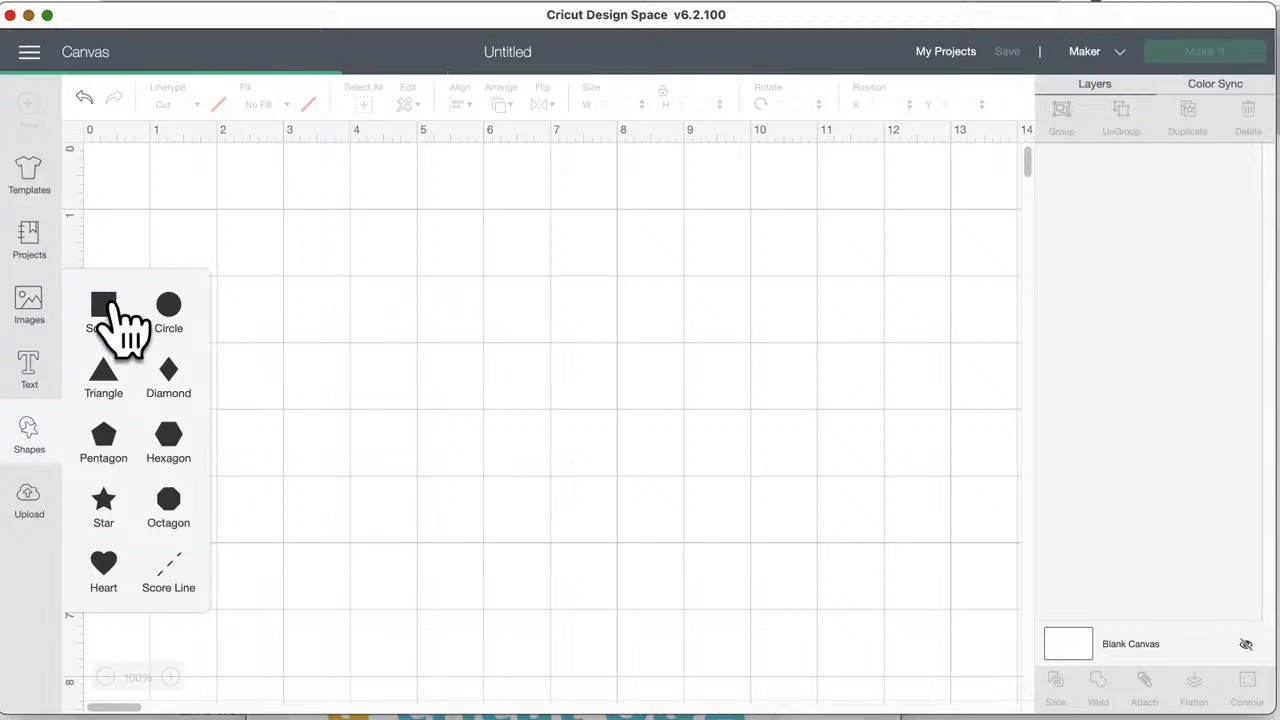
left_click_drag(266, 254, 434, 319)
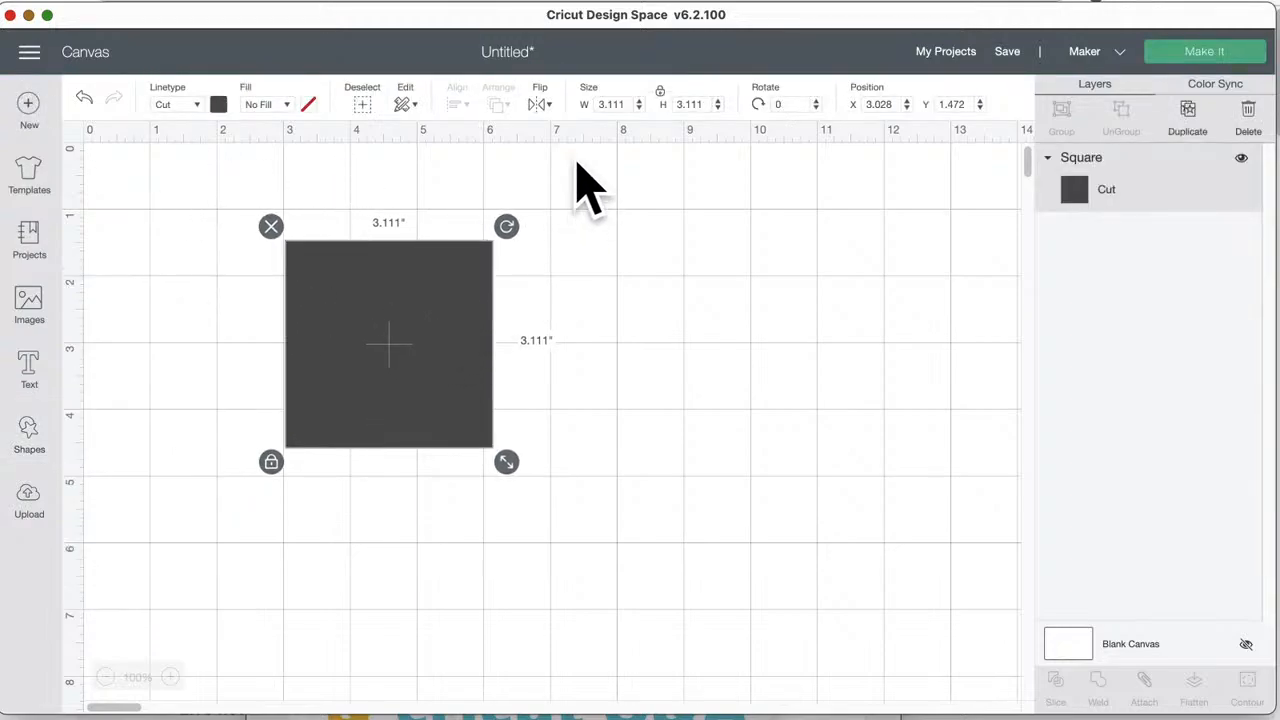
- Unlock the square's proportions and resize it to 4.25 inches wide by 5.5 inches high
left_click(659, 92)
left_click(625, 104)
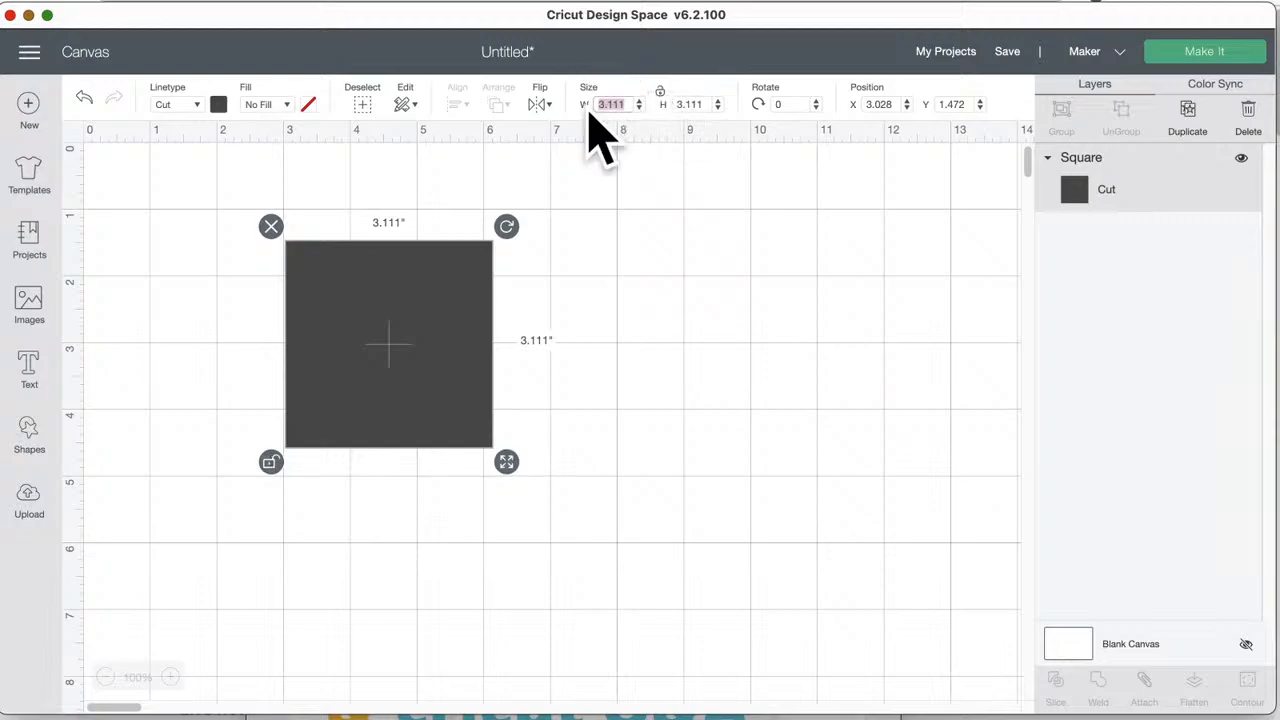
type("4.25")
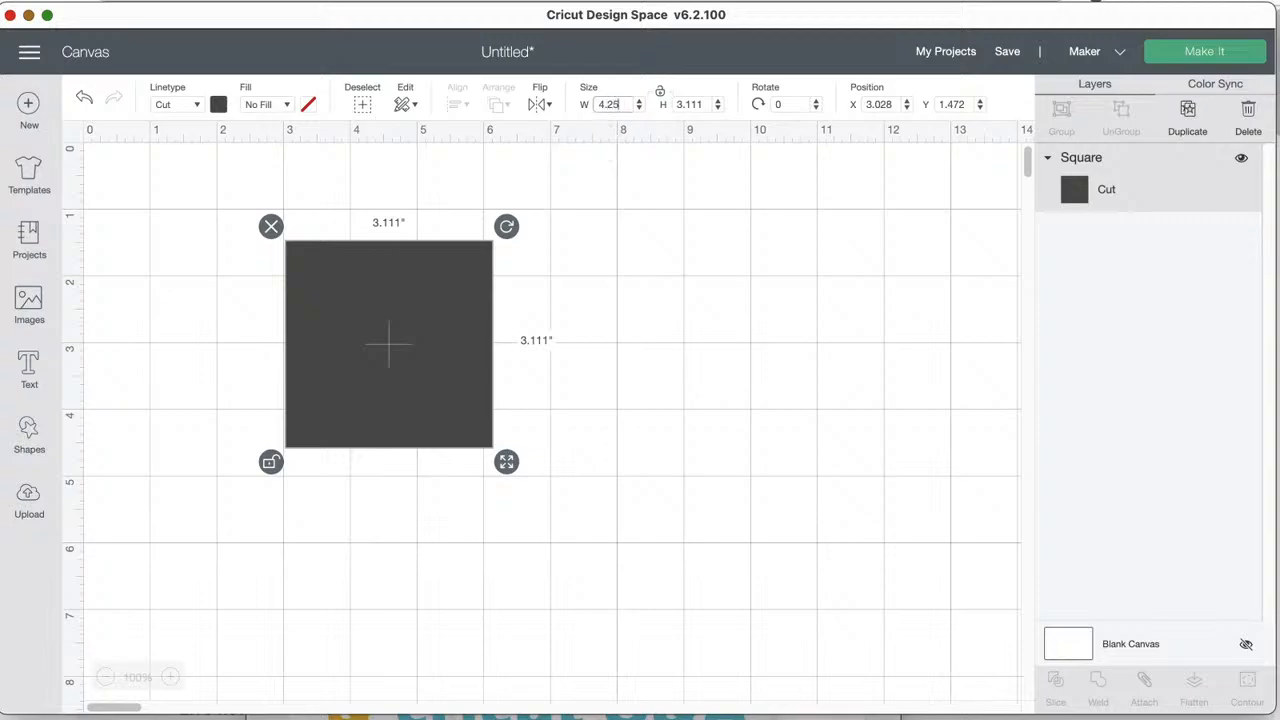
key("Return")
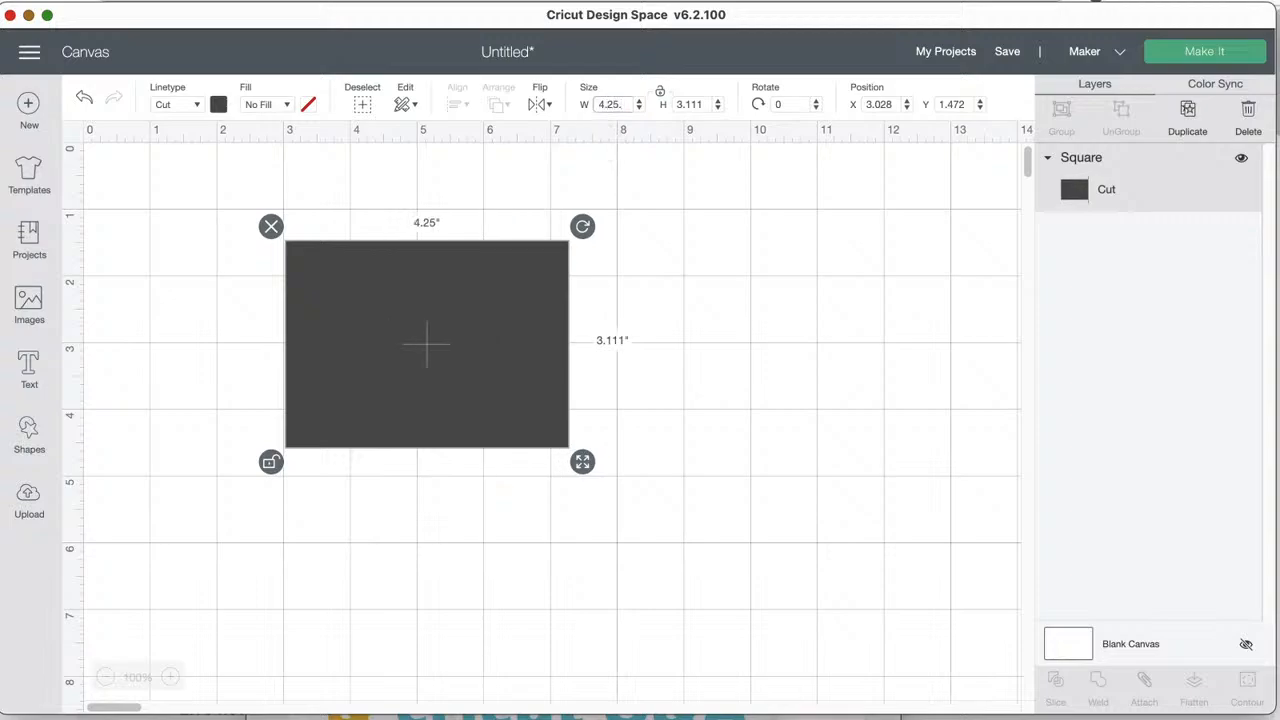
left_click(711, 104)
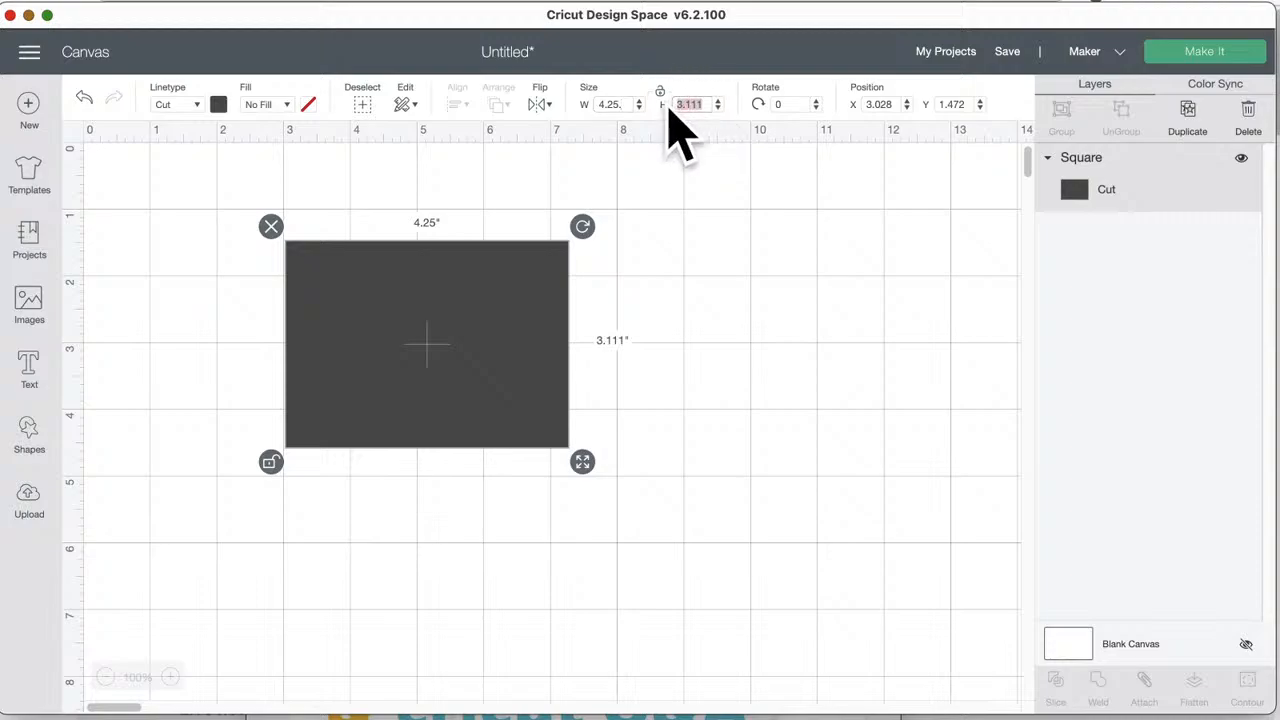
type("5.5")
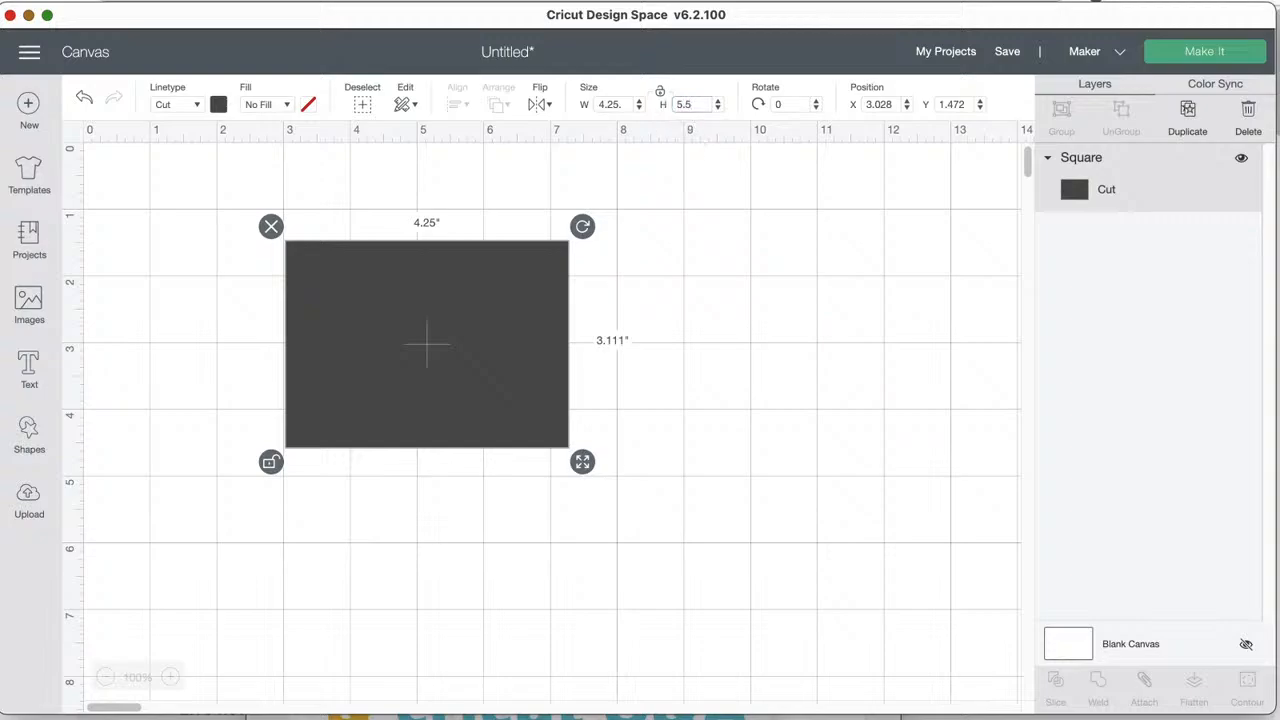
key("Return")
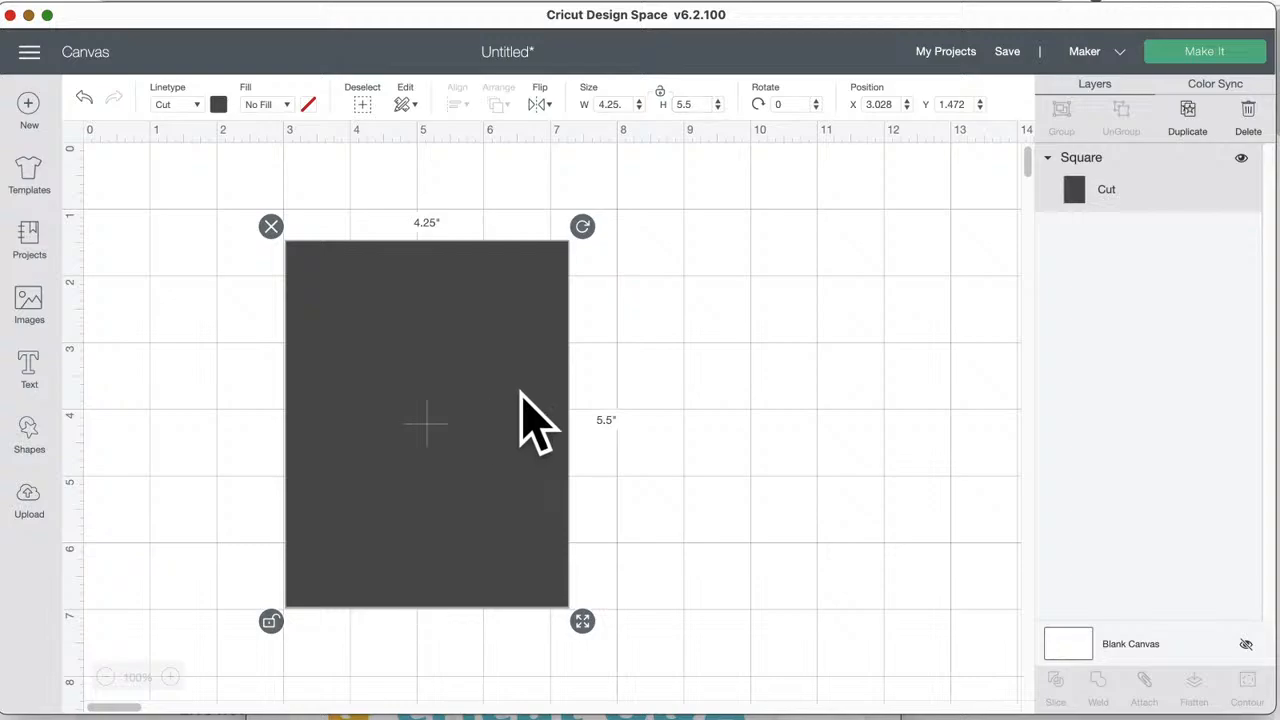
- Widen the rectangle to 8 inches
left_click(612, 104)
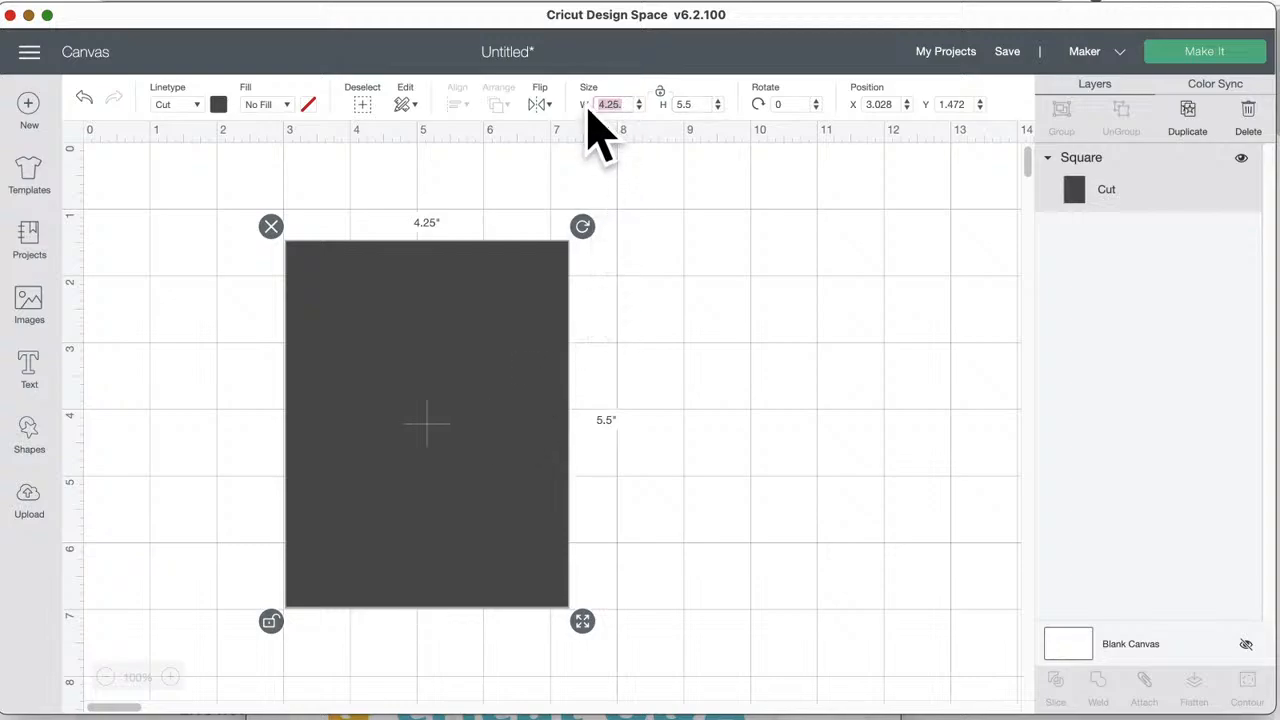
type("8")
key("Return")
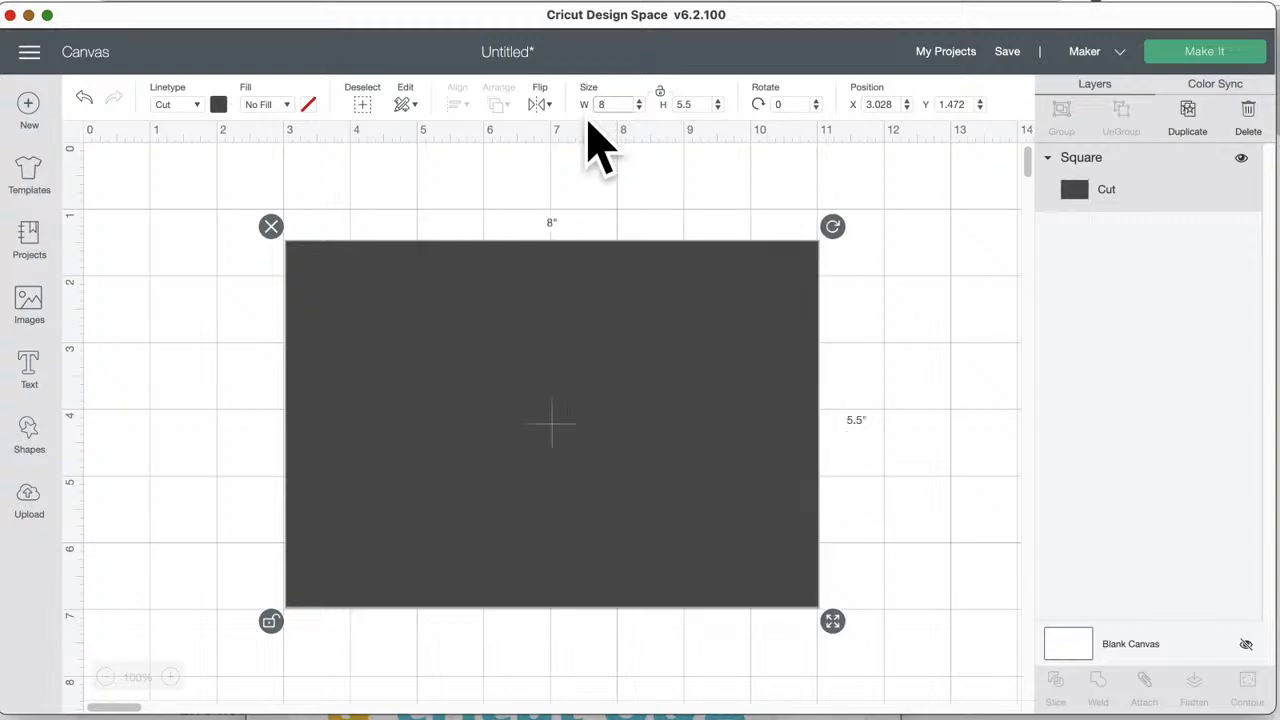
- Change the rectangle's material color to white
left_click(218, 105)
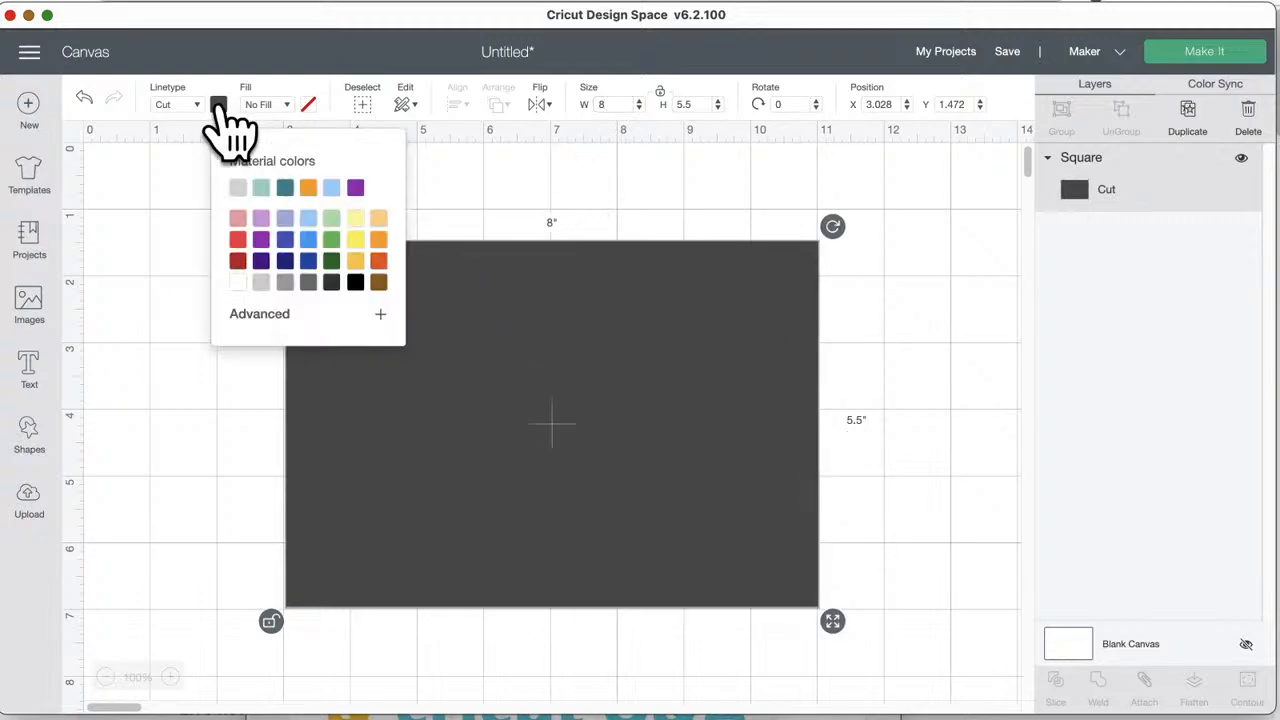
left_click(511, 182)
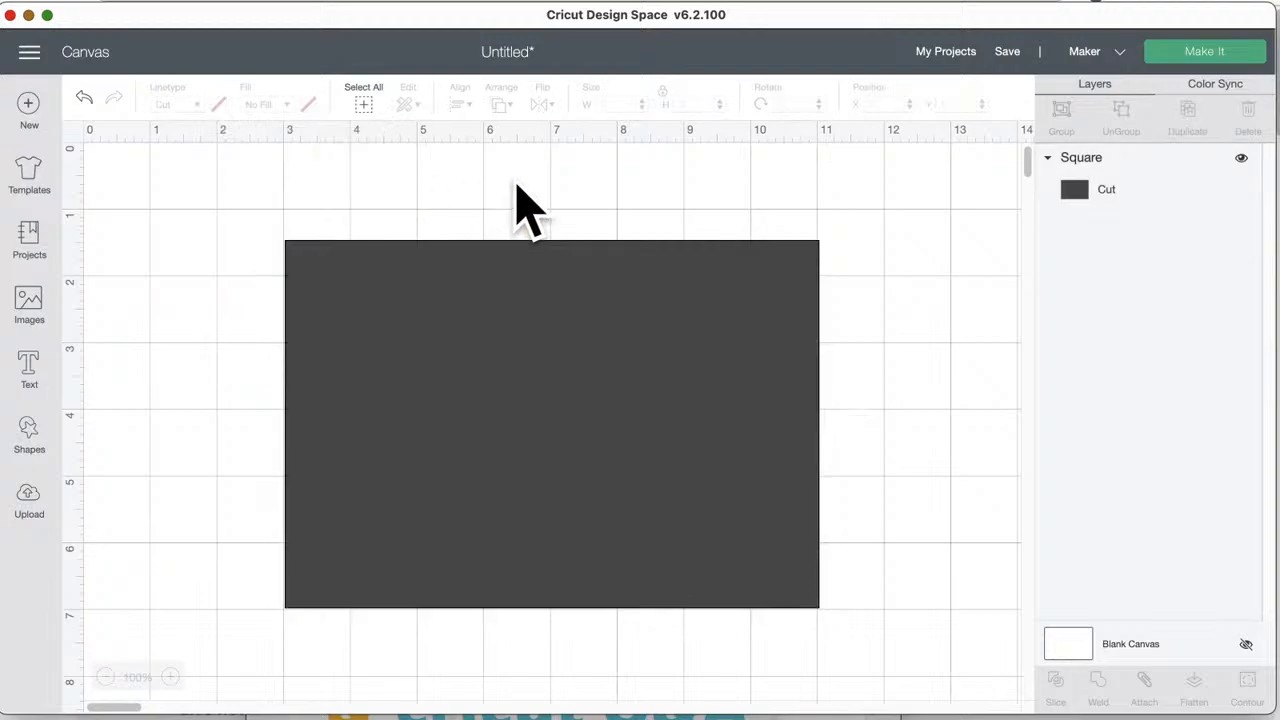
left_click_drag(417, 298, 414, 294)
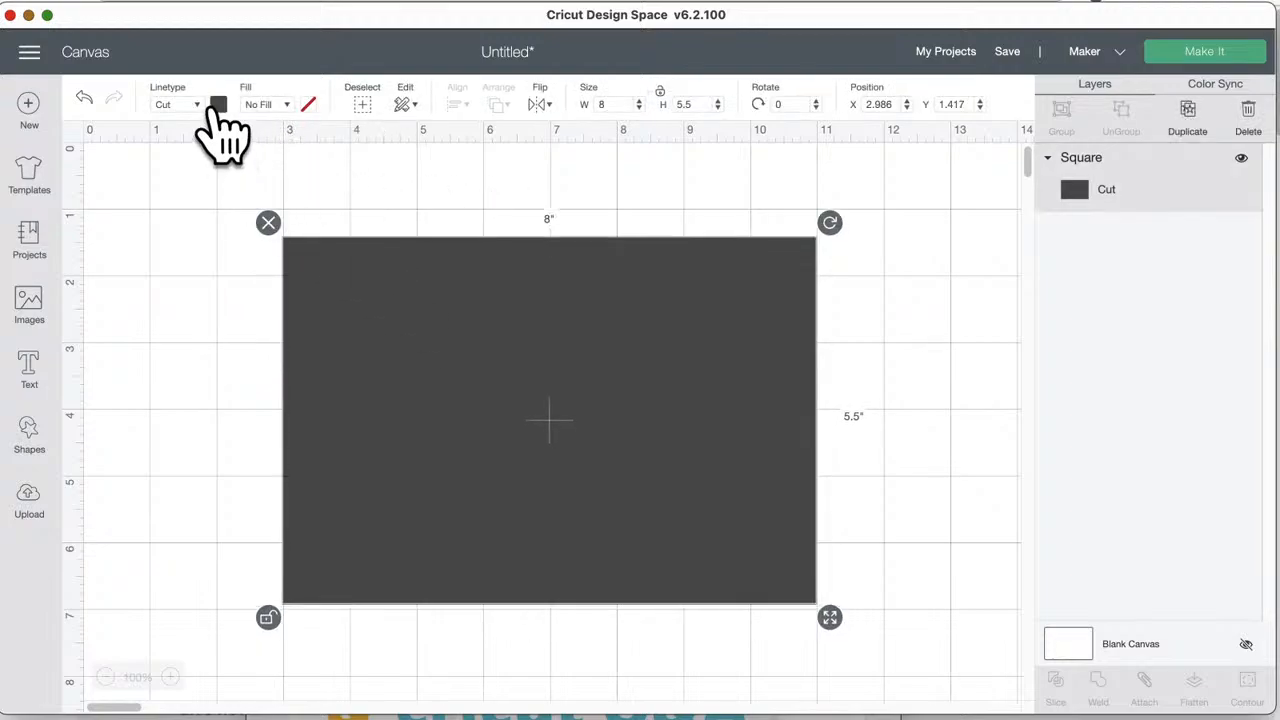
left_click(218, 105)
left_click(238, 284)
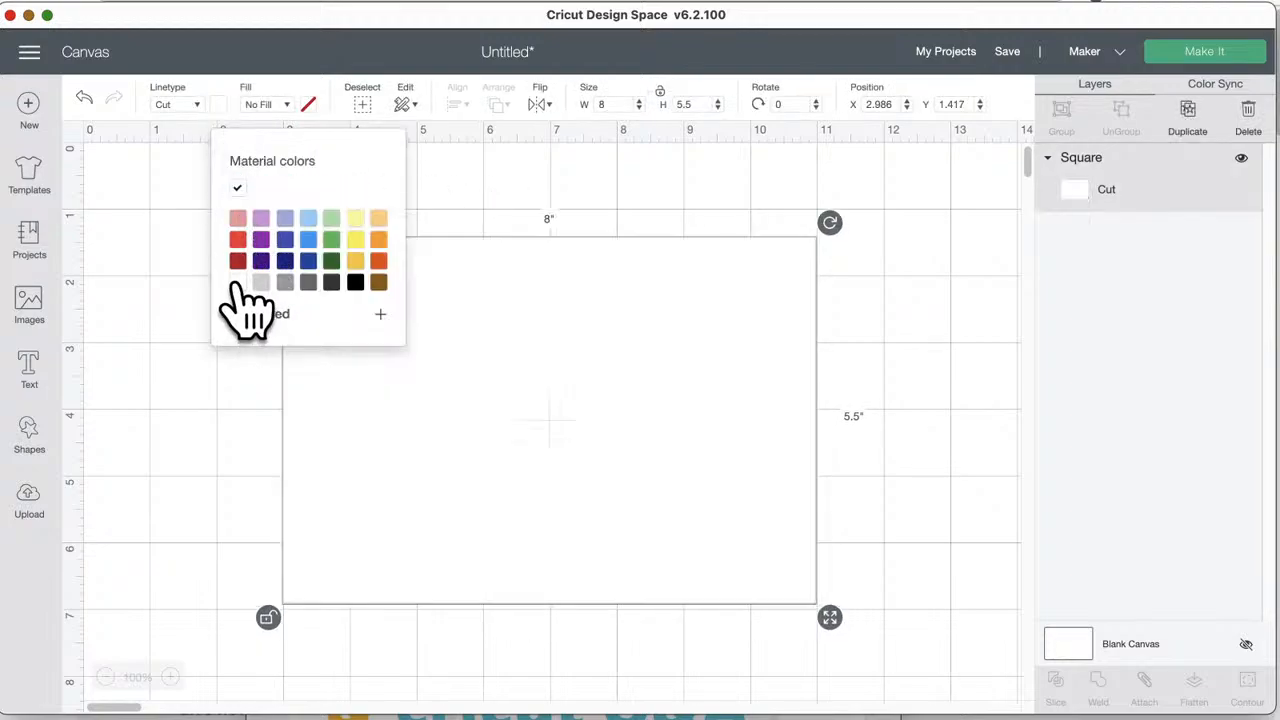
left_click(690, 222)
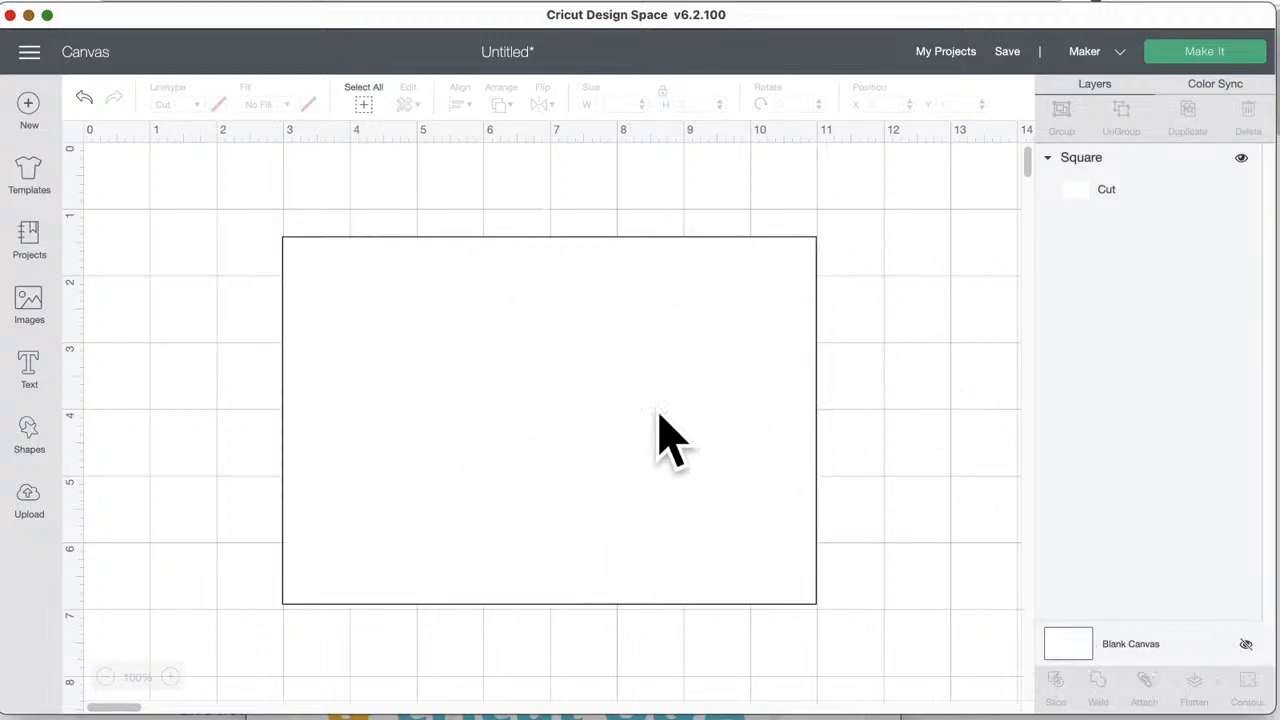
- Set the blank canvas background color to light yellow
left_click(1080, 641)
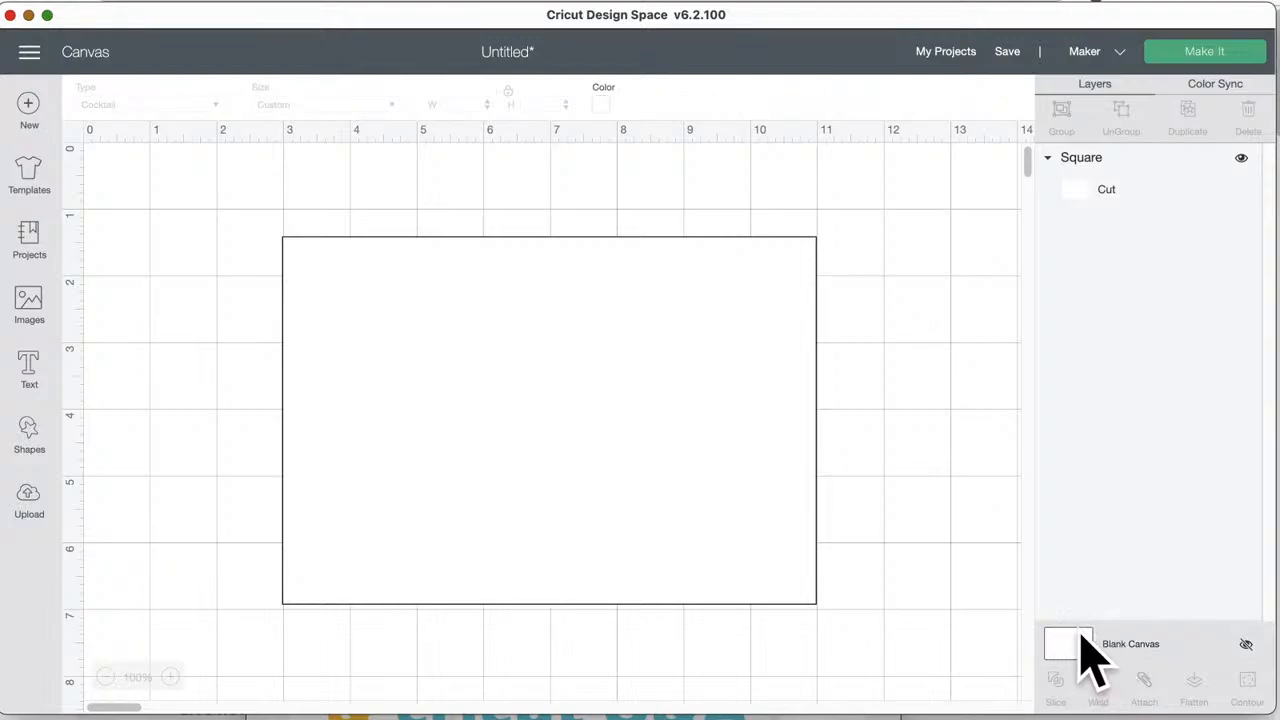
left_click(603, 106)
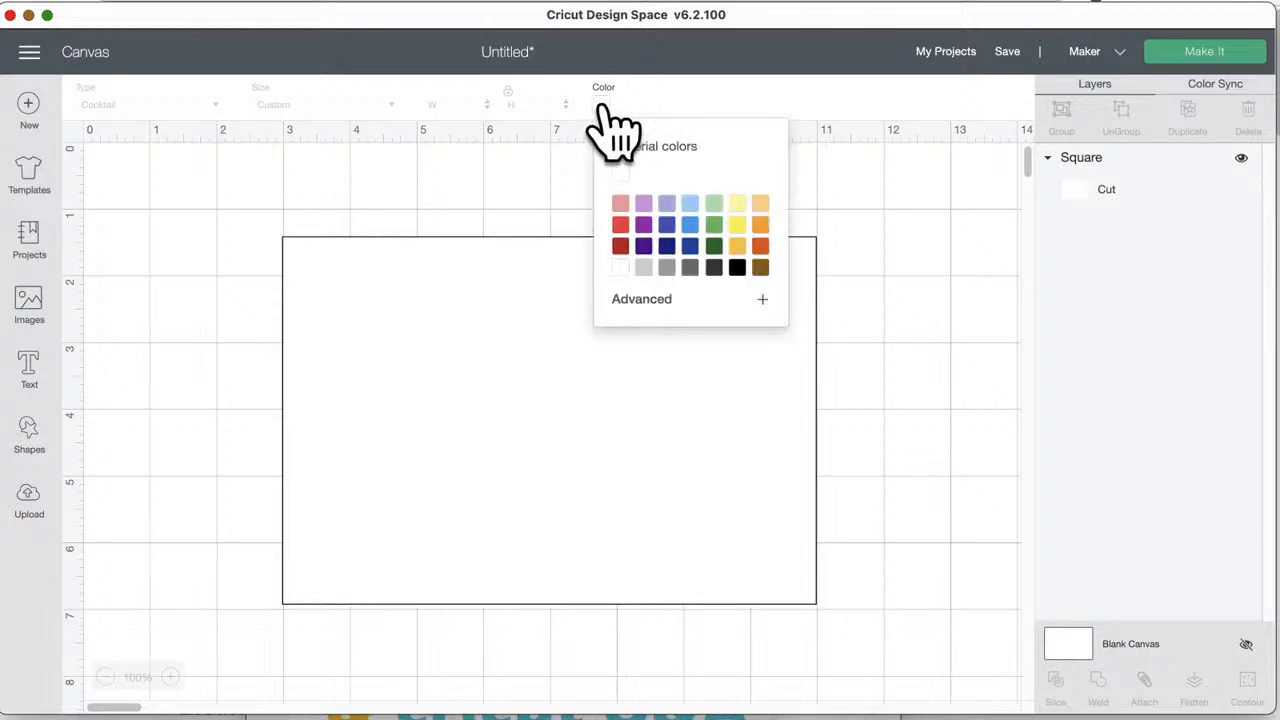
left_click(738, 205)
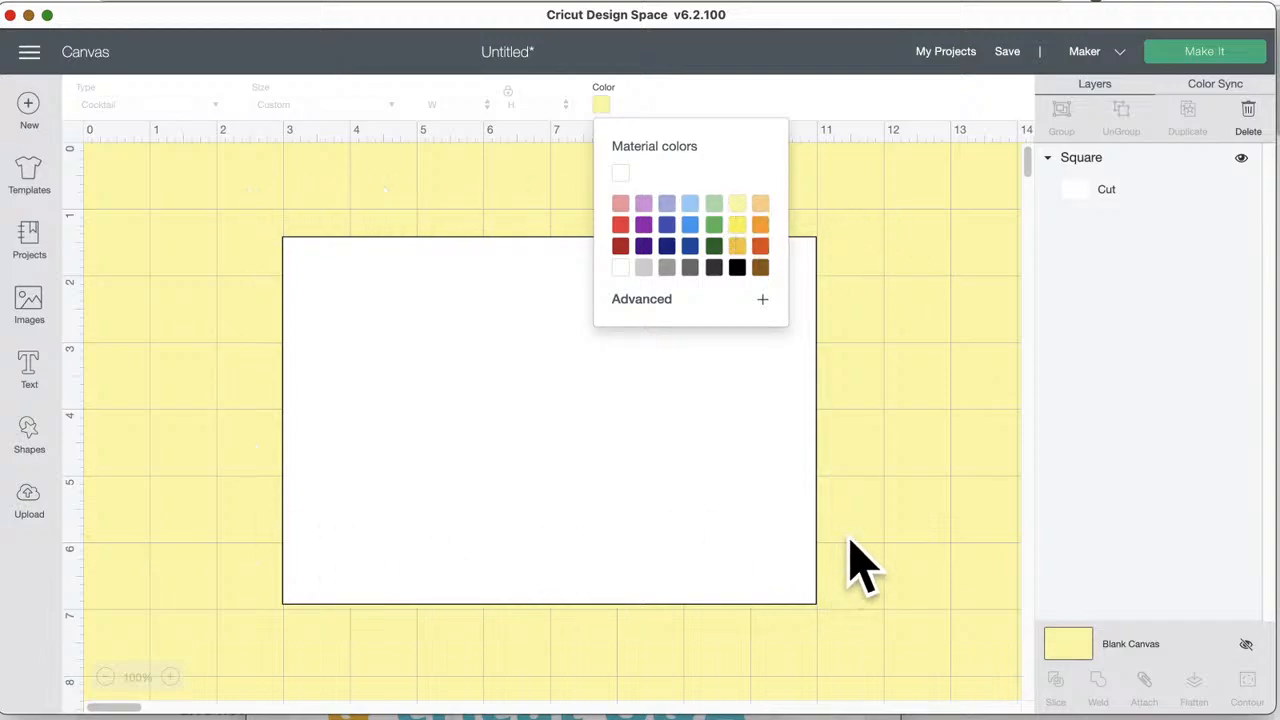
left_click(881, 515)
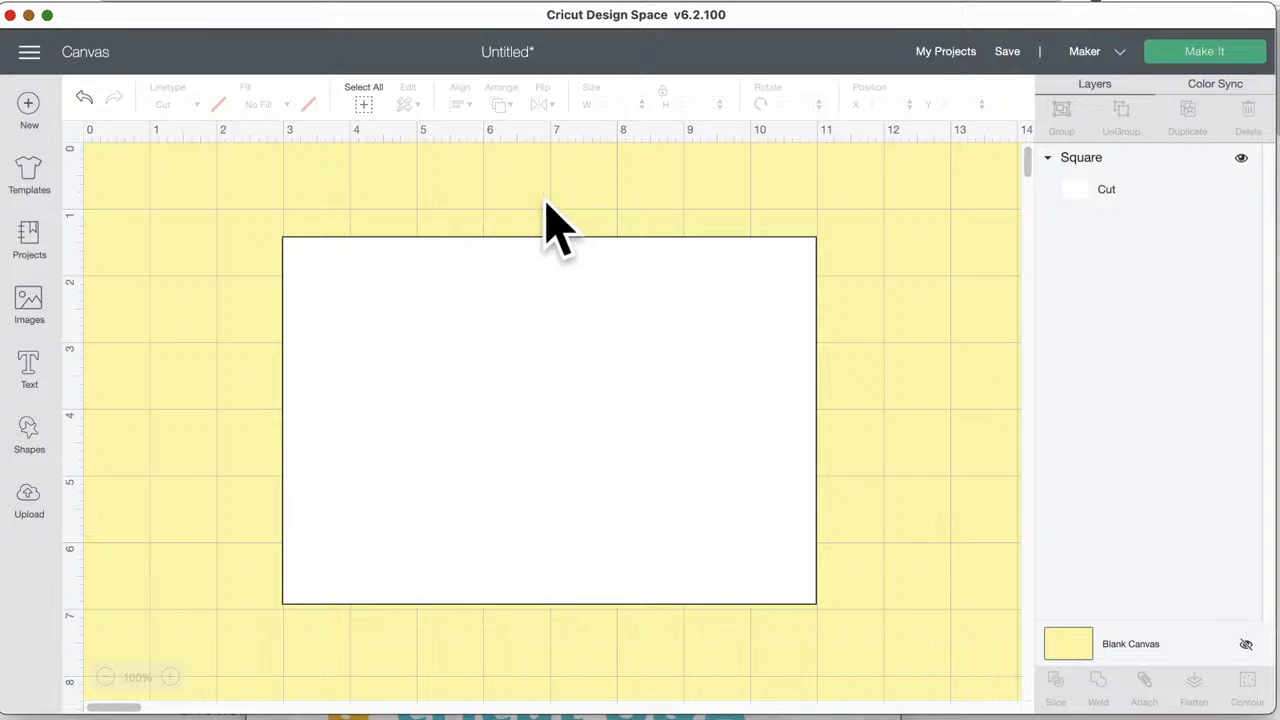
- Add a score line, place it over the white rectangle at about X 6.694, Y 1.361, and set its height to 5.5 inches
left_click(42, 440)
left_click(170, 571)
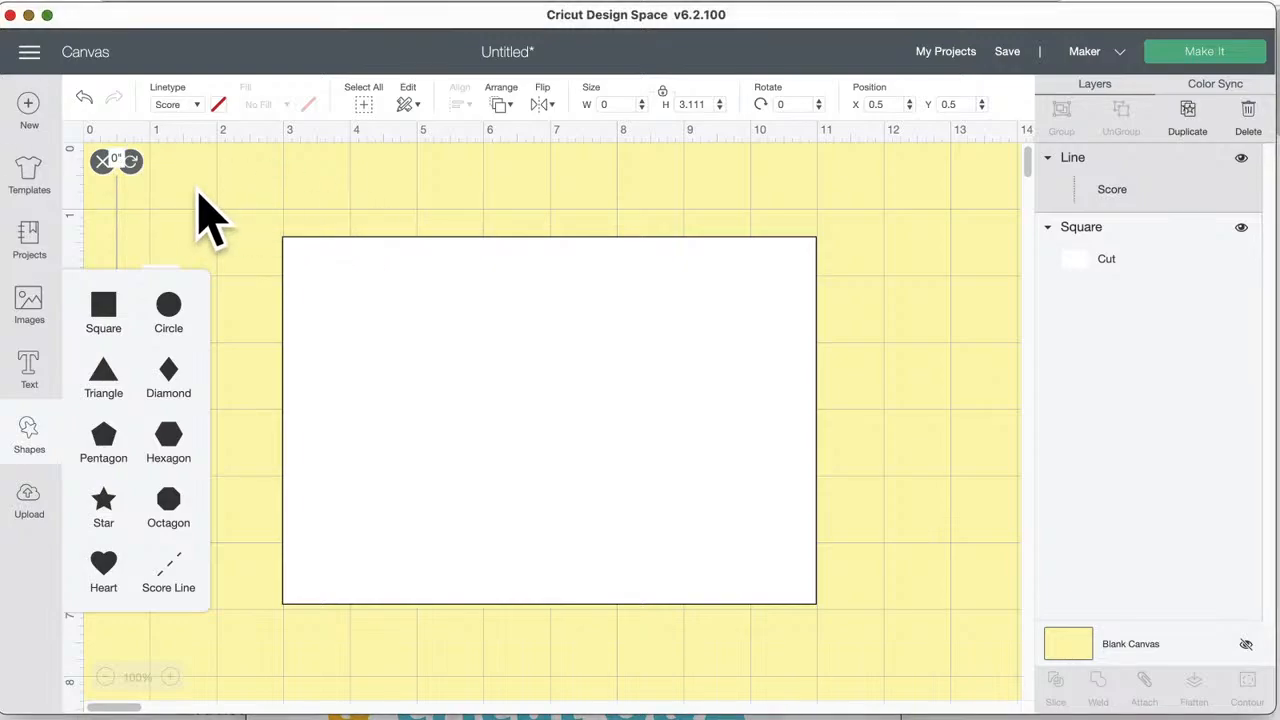
left_click_drag(124, 225, 530, 285)
left_click(711, 103)
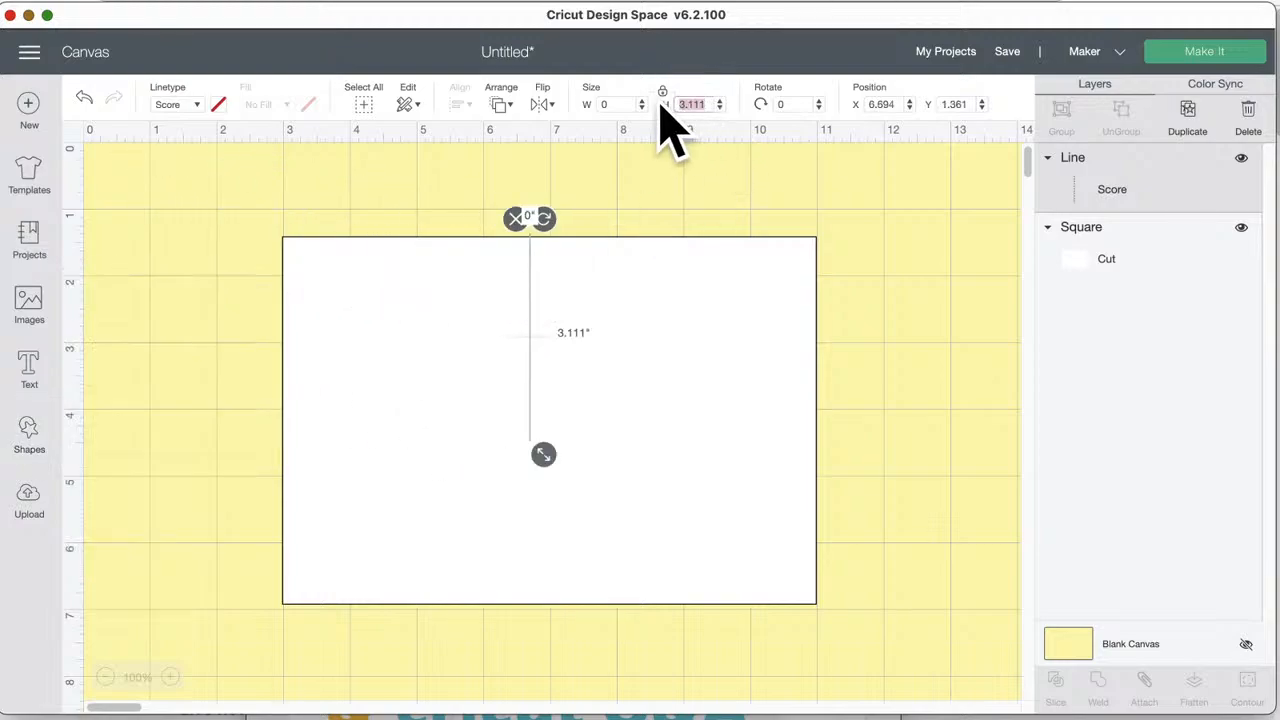
type("5.5")
key("Return")
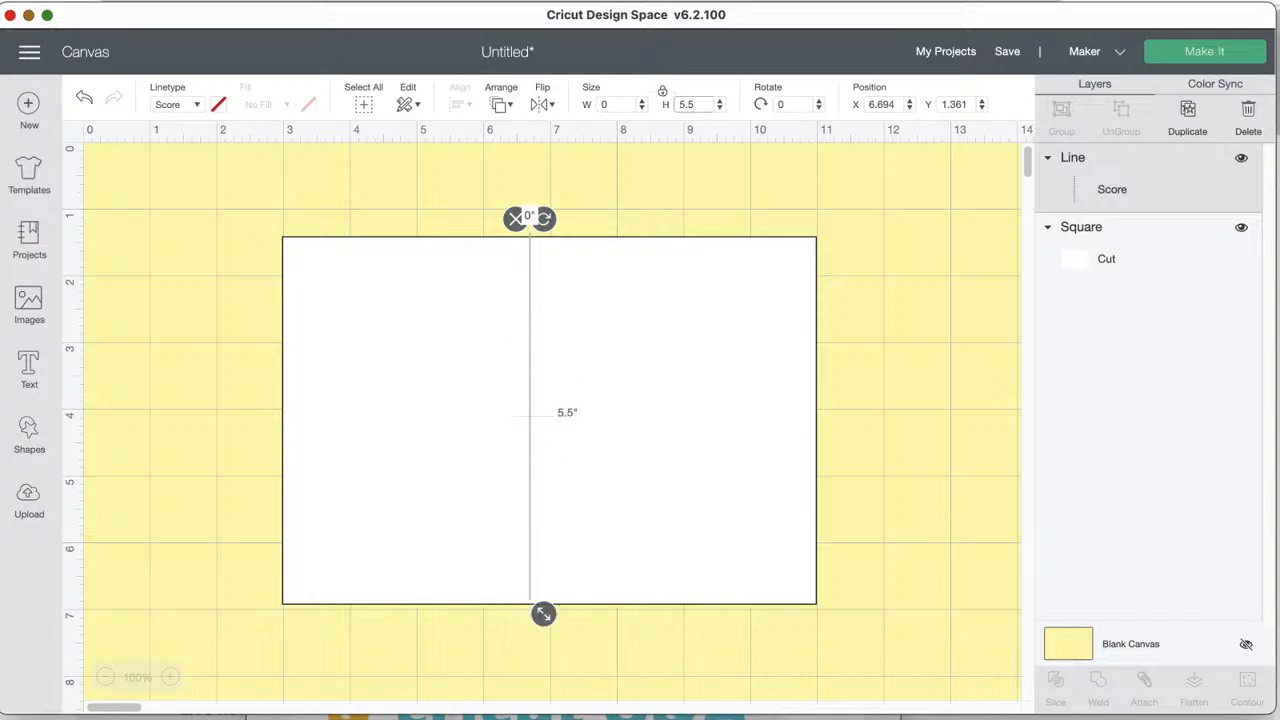
- Align the score line and the white rectangle to each other with Center
left_click(645, 190)
left_click_drag(452, 170, 612, 350)
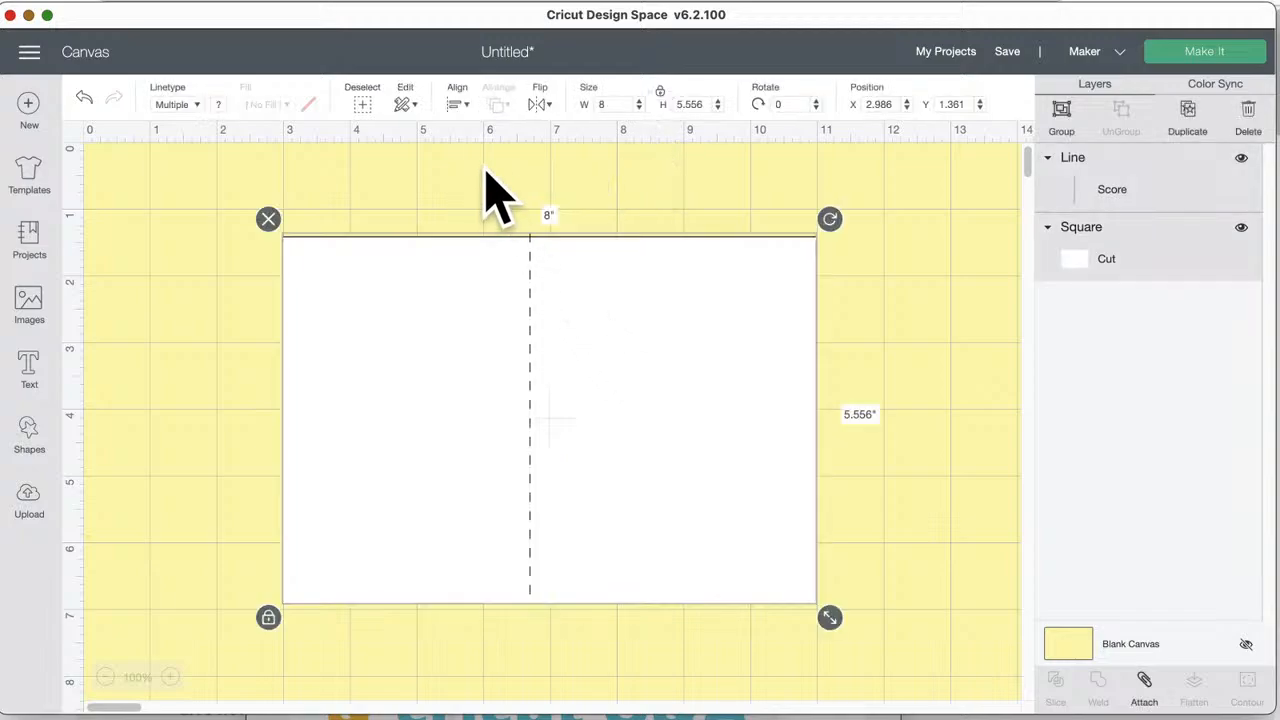
left_click(457, 104)
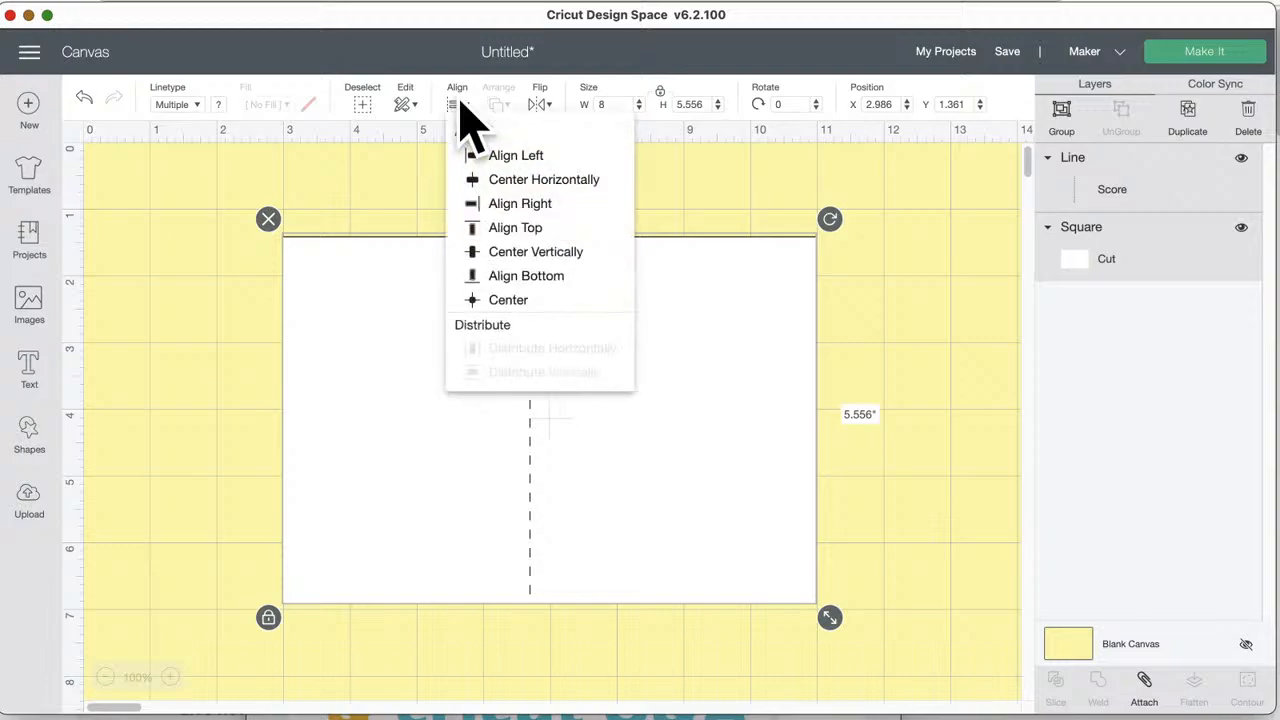
left_click(510, 300)
left_click(598, 212)
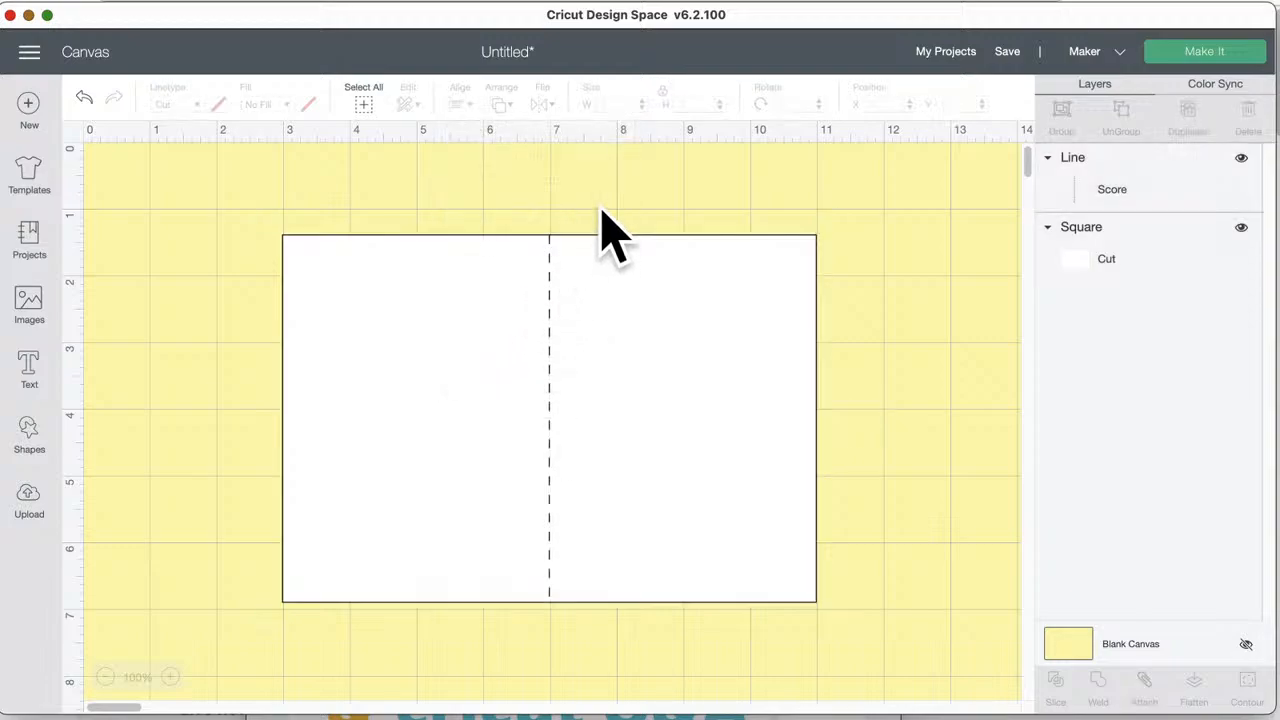
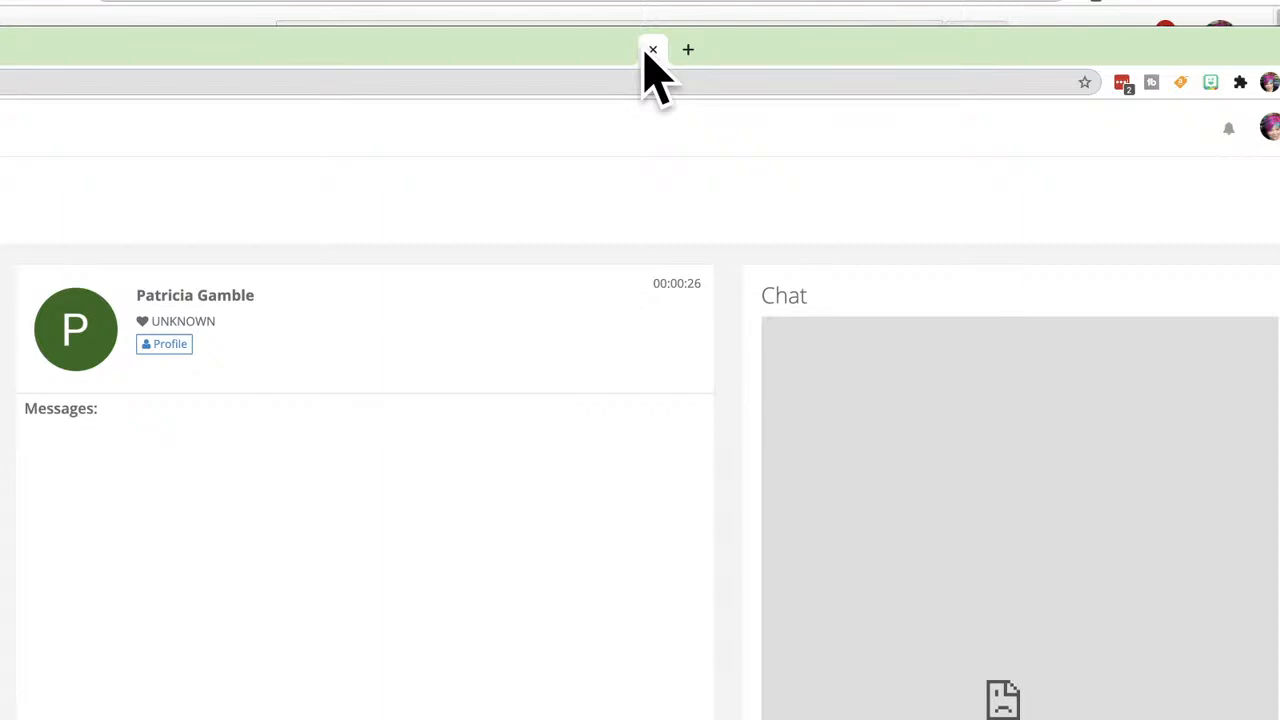
- Close the chat page's browser tab and switch back to Cricut Design Space
left_click(652, 50)
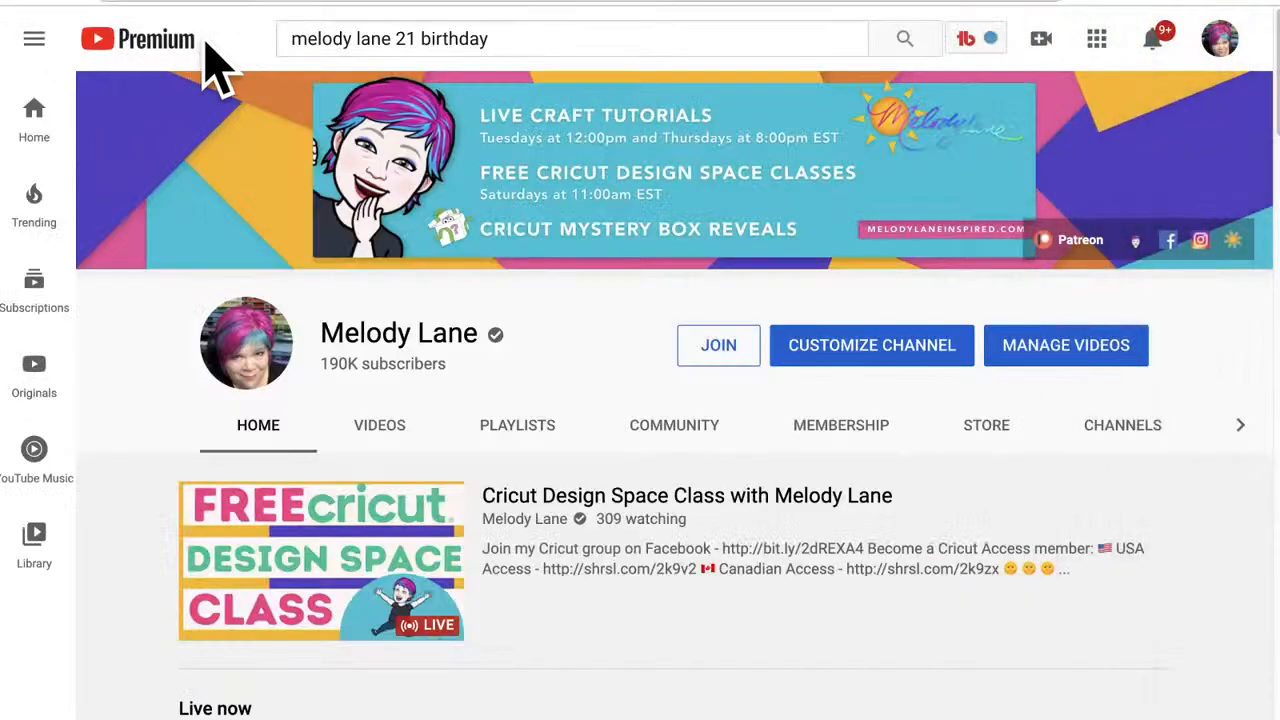
left_click(108, 0)
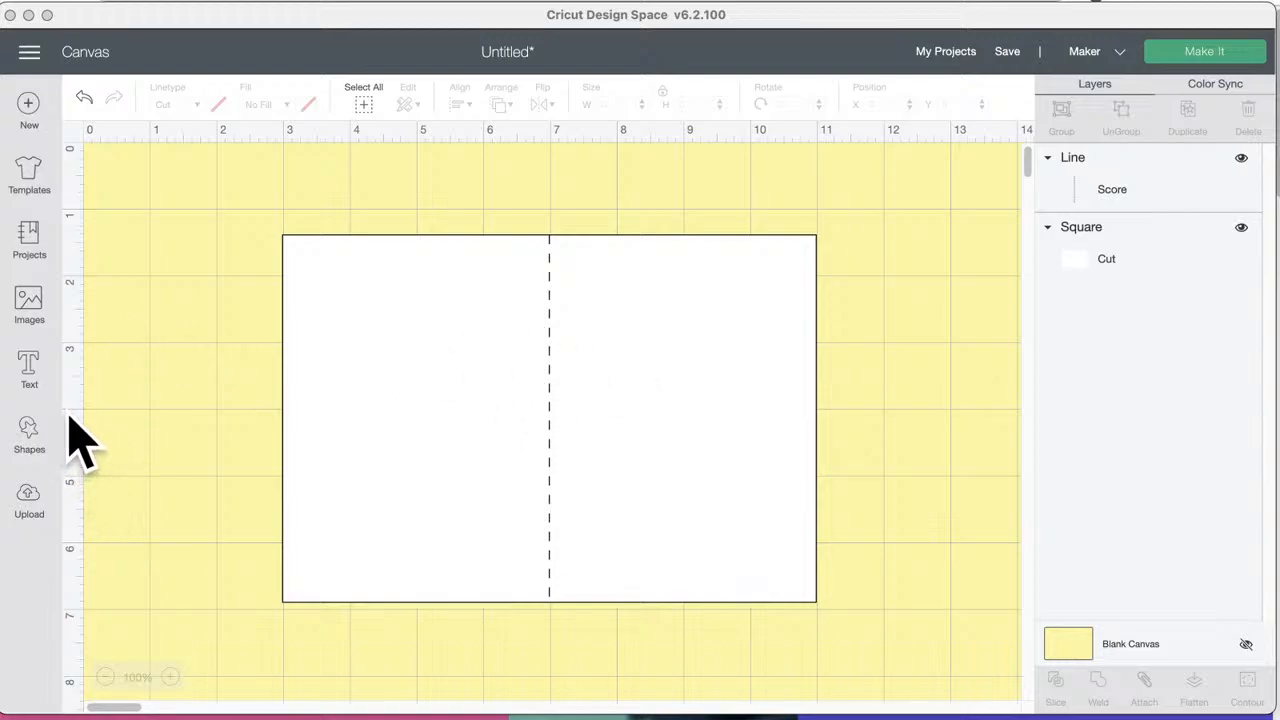
- Add an empty text box to the canvas with the card base
left_click(30, 368)
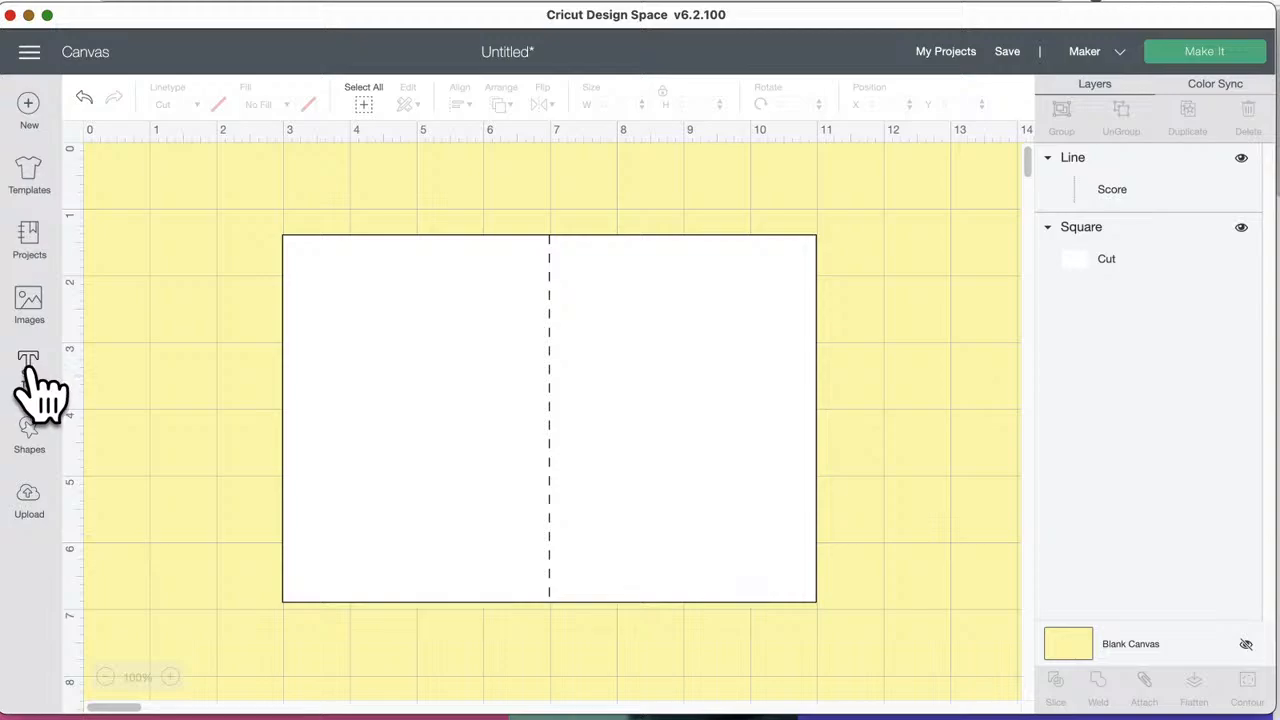
left_click(30, 366)
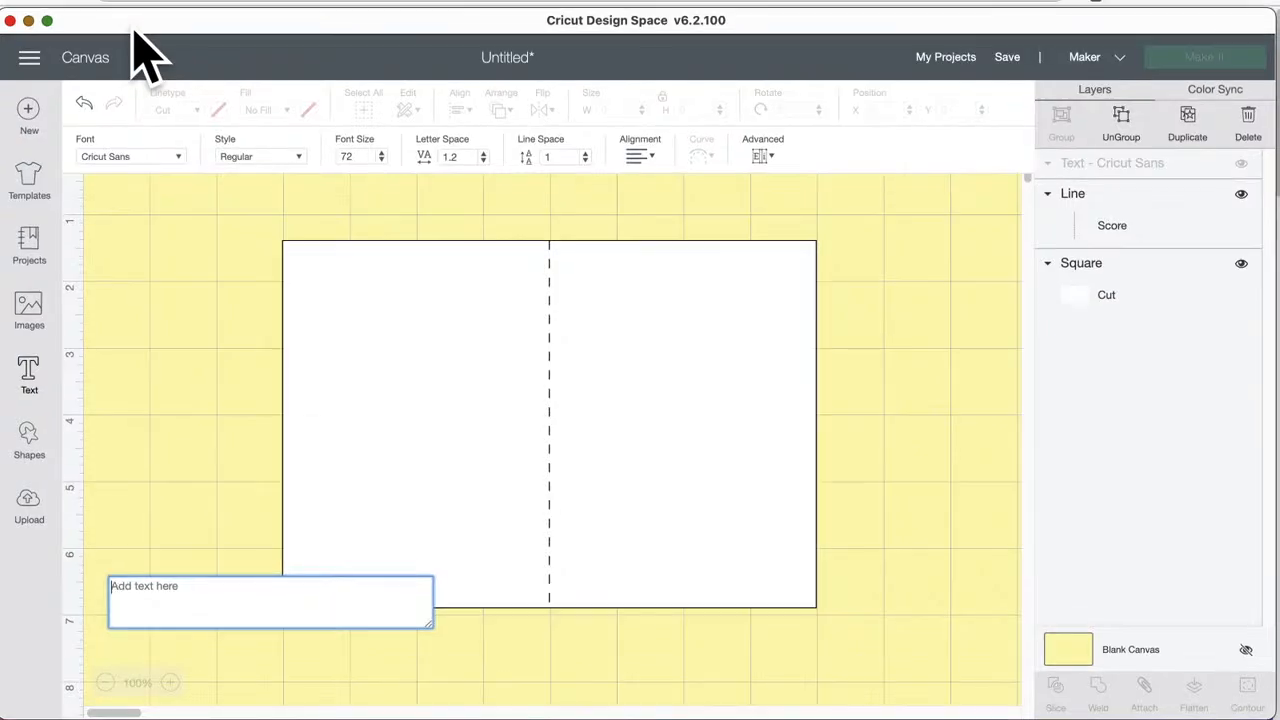
- Quit Cricut Design Space and confirm leaving the open project
left_click(10, 20)
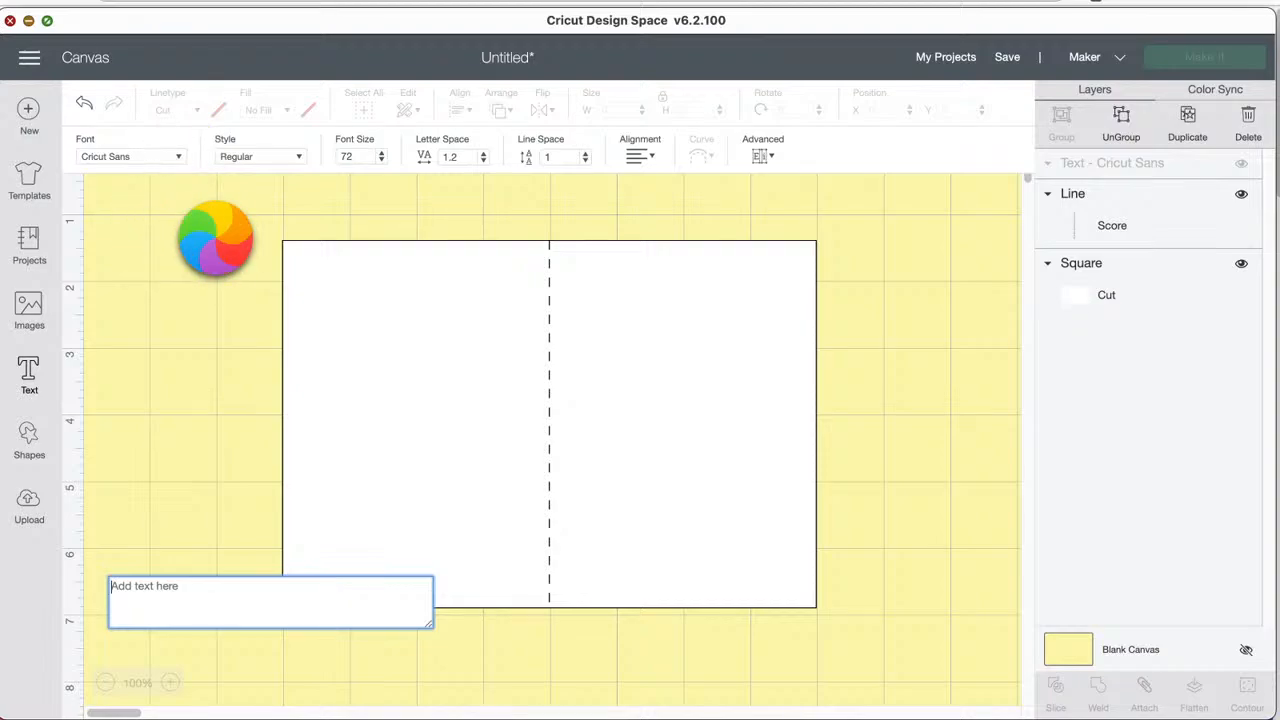
key("super+q")
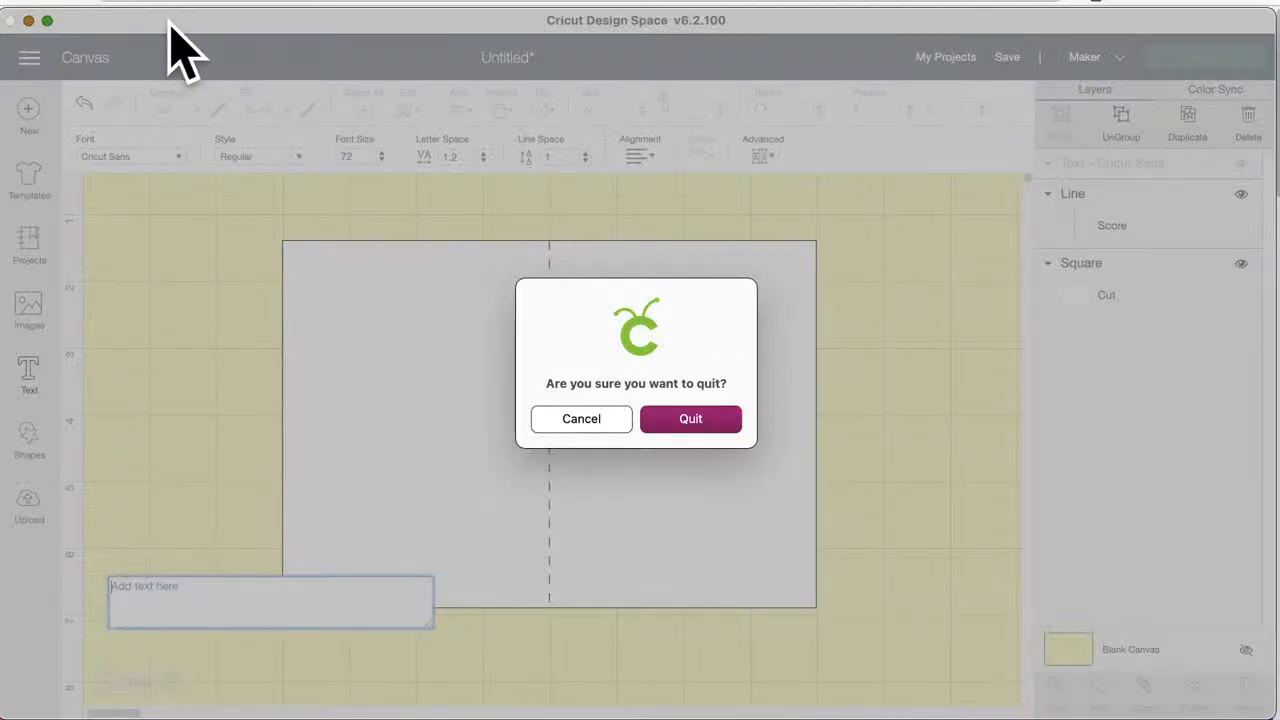
left_click(585, 421)
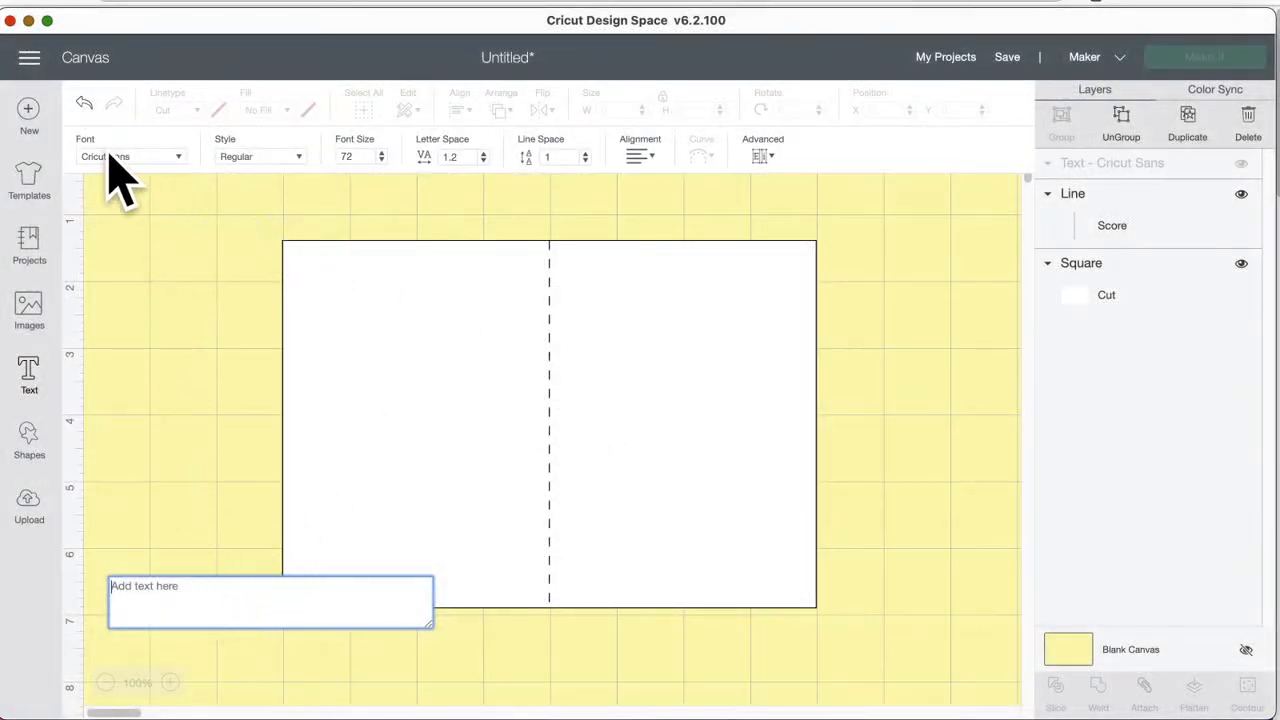
left_click(86, 2)
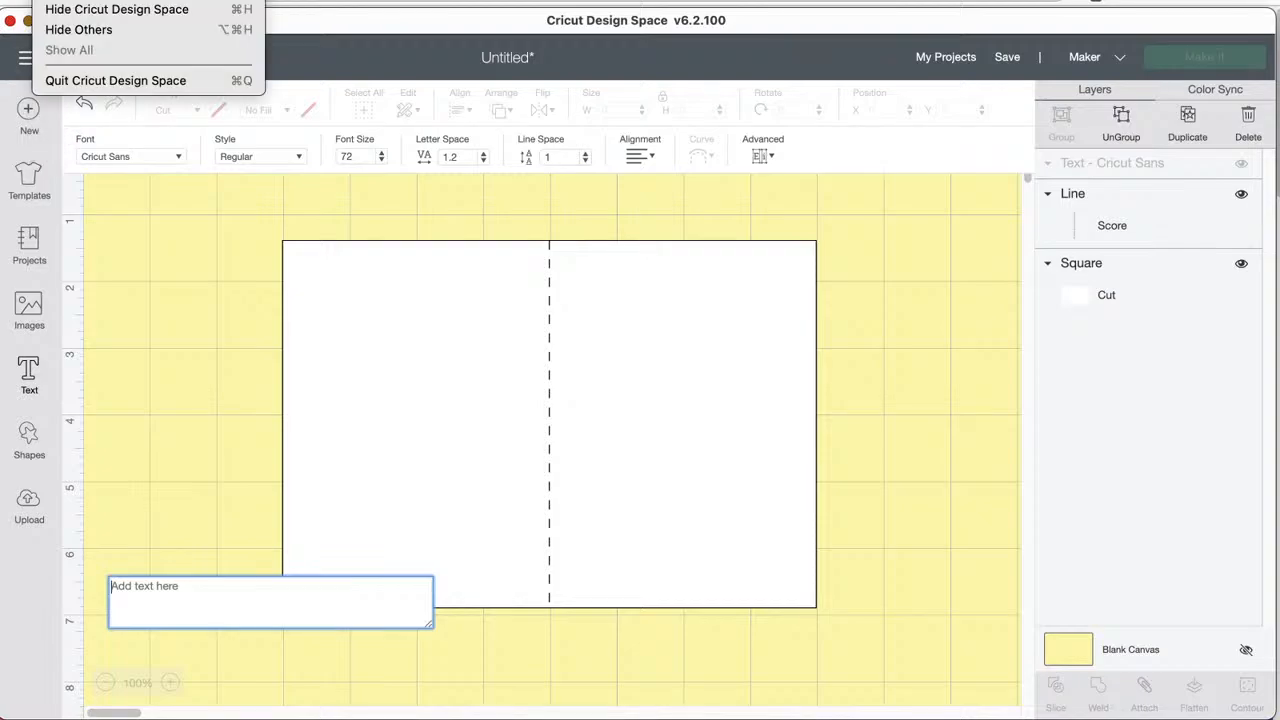
left_click(93, 82)
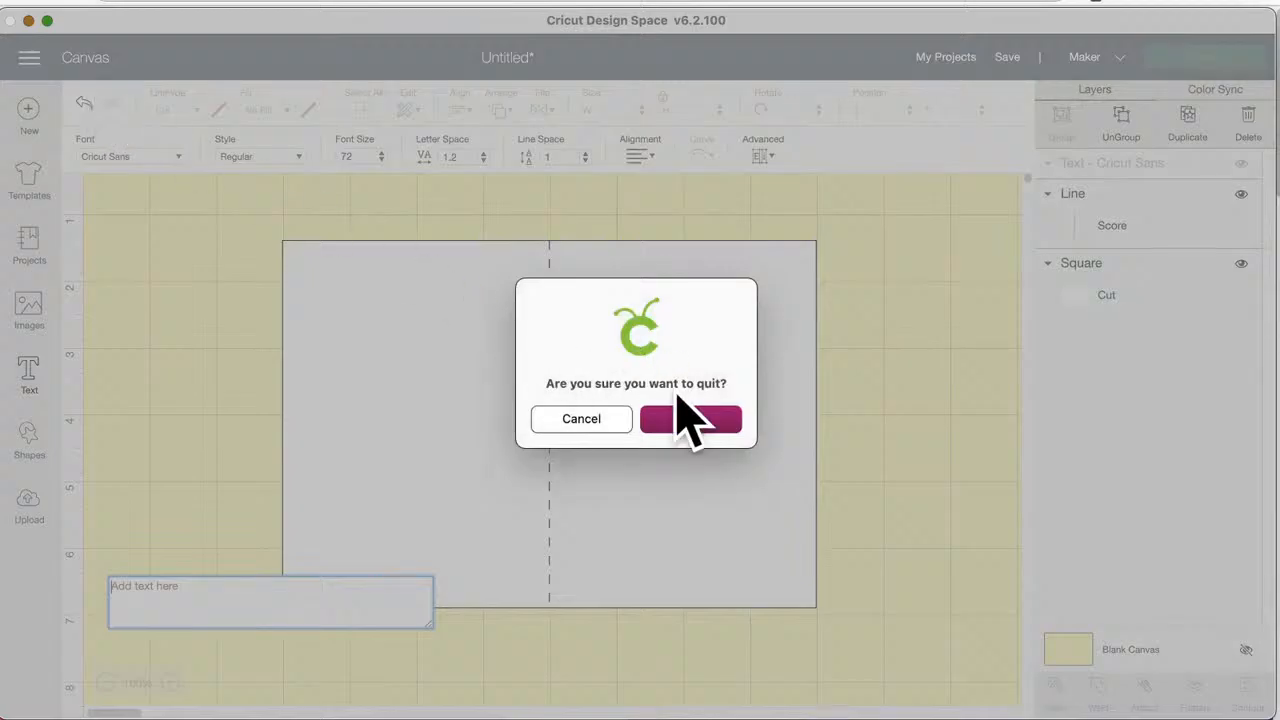
left_click(700, 424)
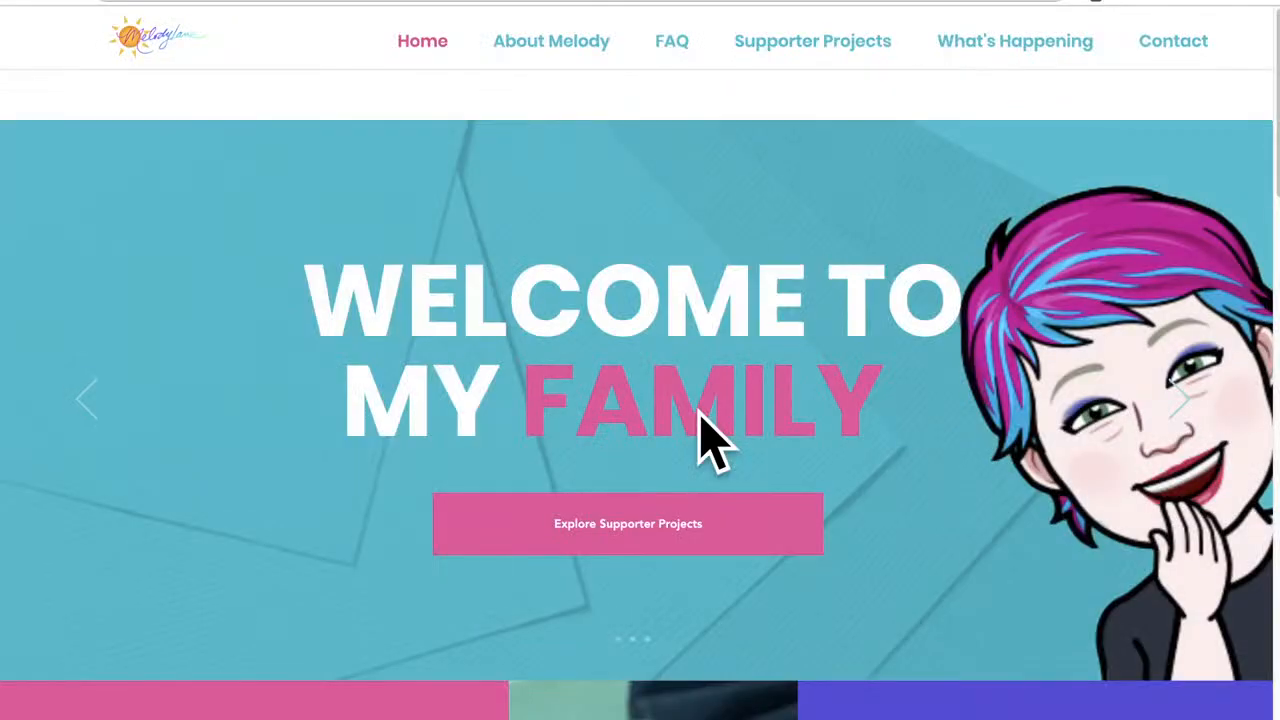
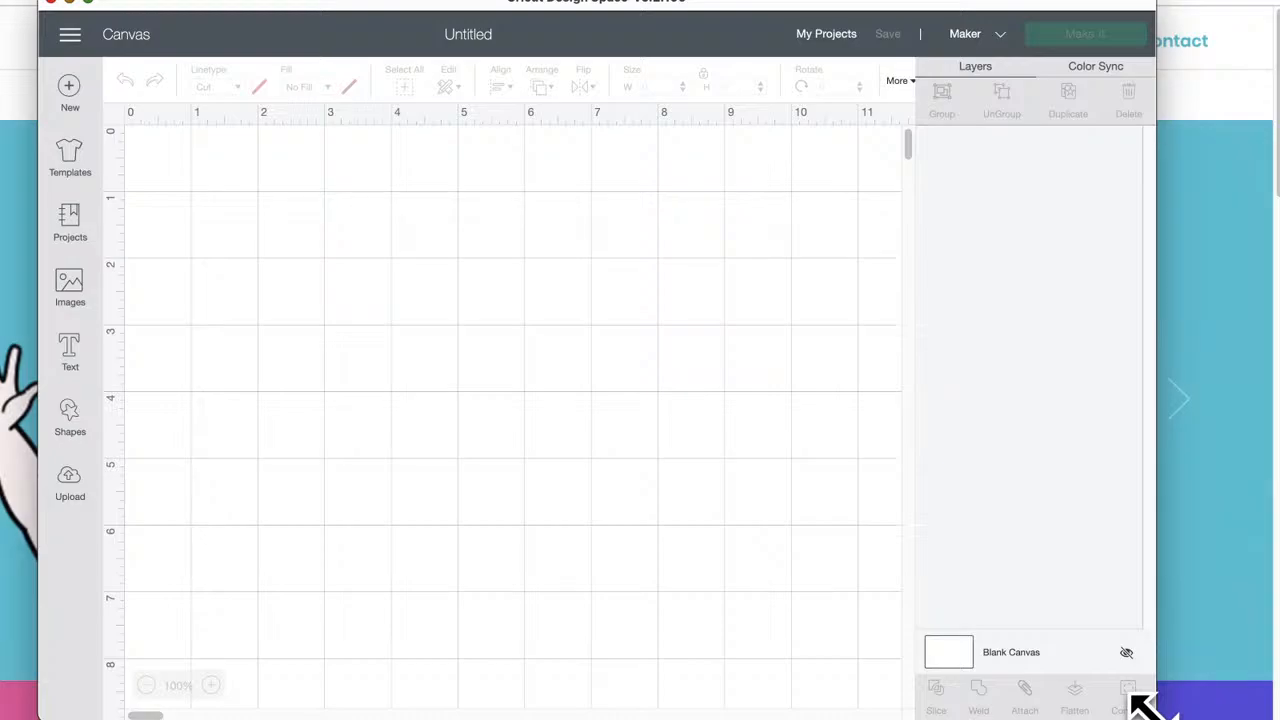
- Move and enlarge the Cricut Design Space window so that it fills the visible screen area
left_click_drag(1143, 705, 1279, 700)
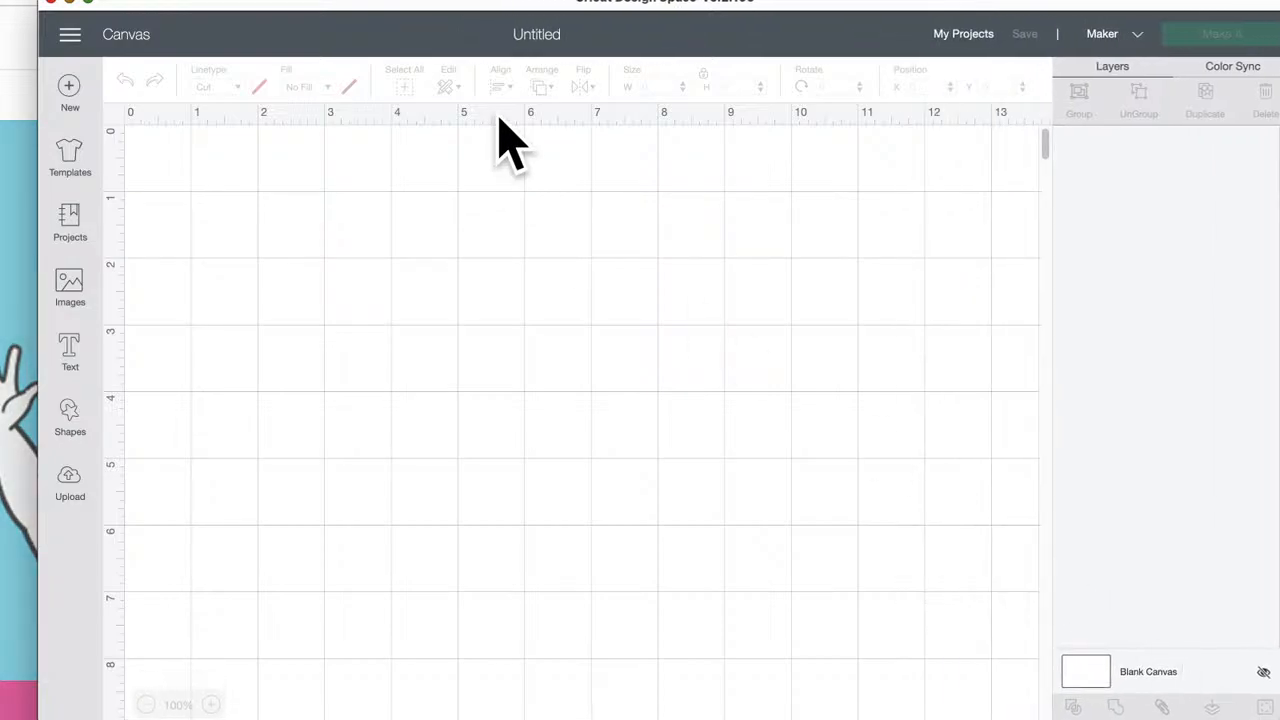
left_click_drag(437, 10, 392, 4)
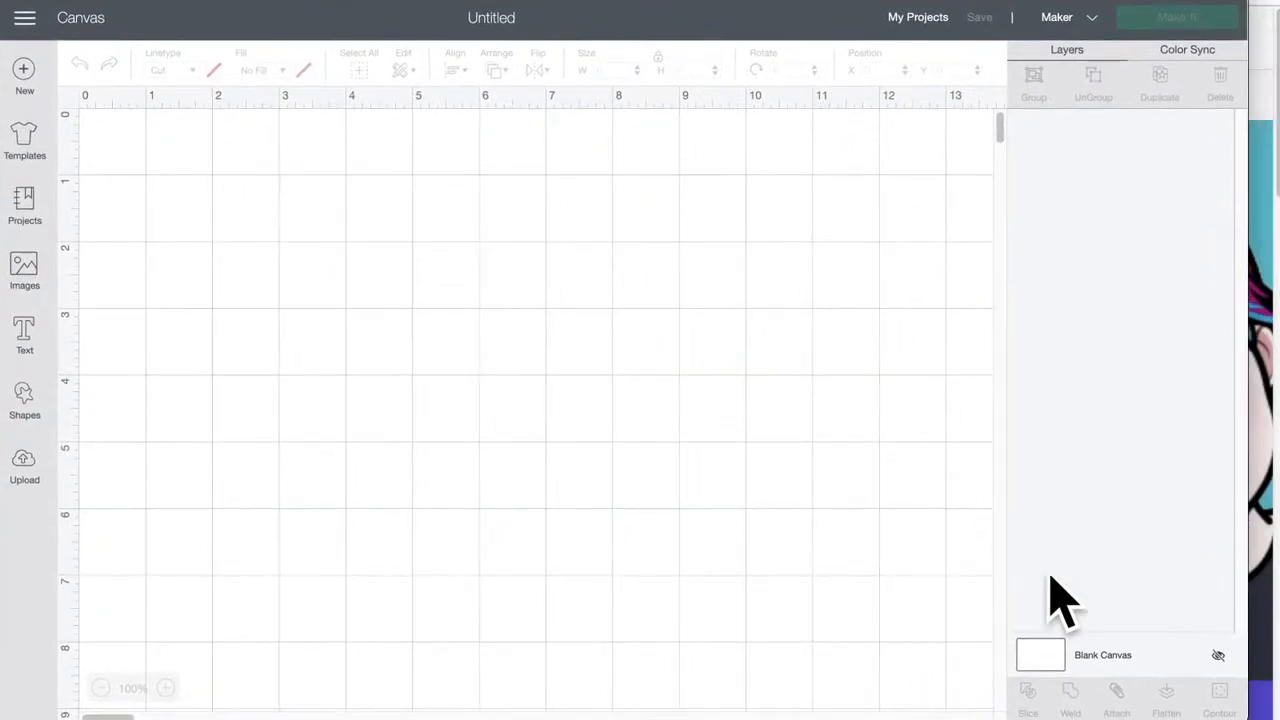
left_click_drag(1234, 703, 1266, 714)
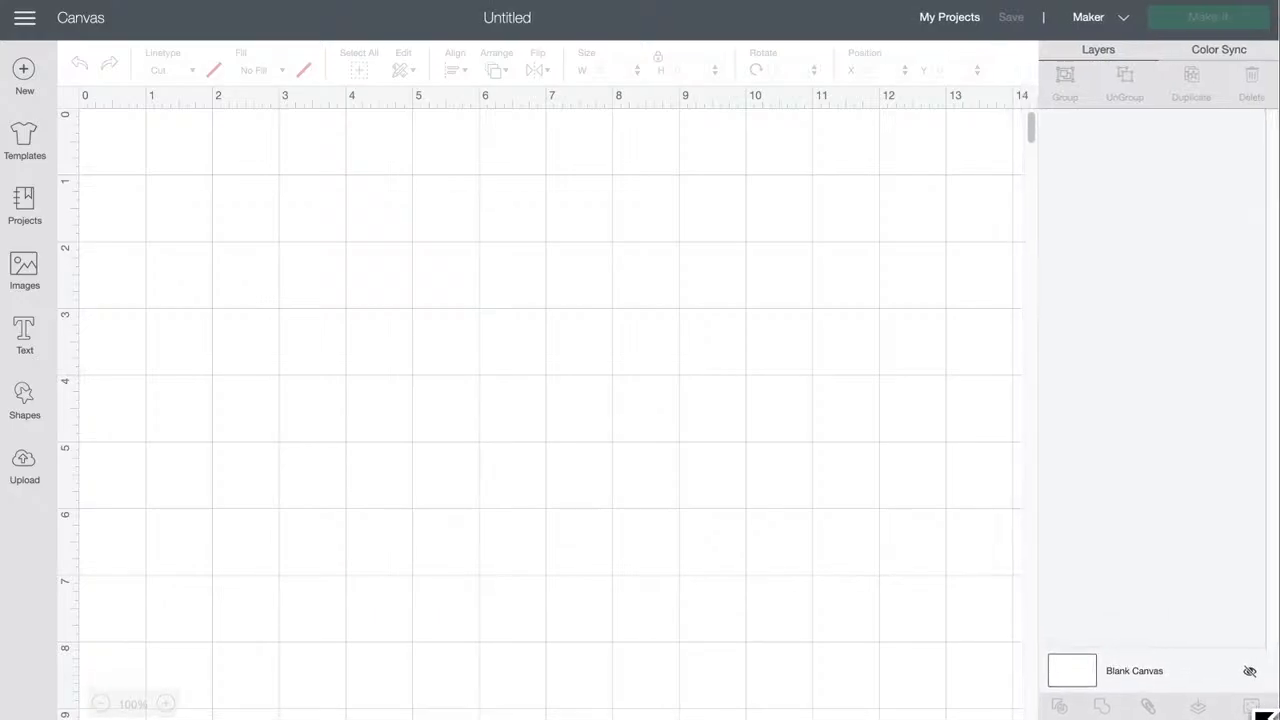
- Add a square shape to the canvas and move it to about X 1.556, Y 0.611
right_click(514, 349)
left_click(171, 306)
left_click(22, 390)
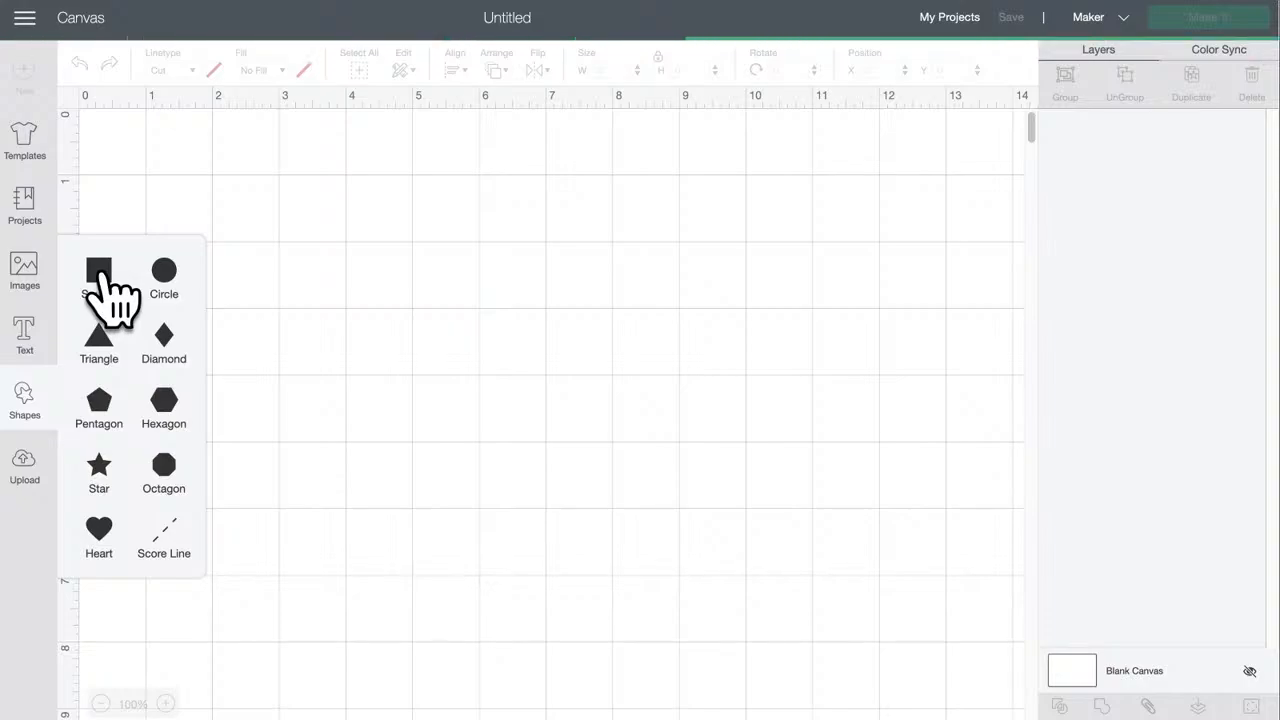
left_click(101, 276)
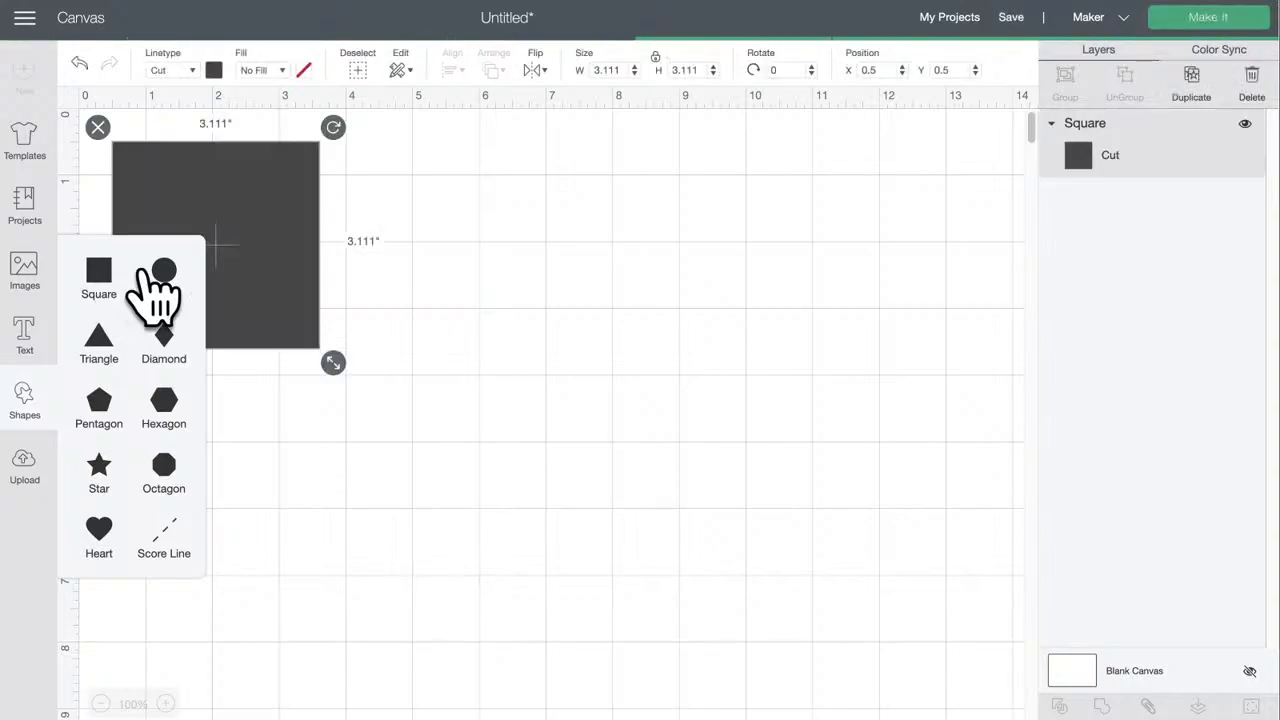
left_click_drag(260, 209, 348, 247)
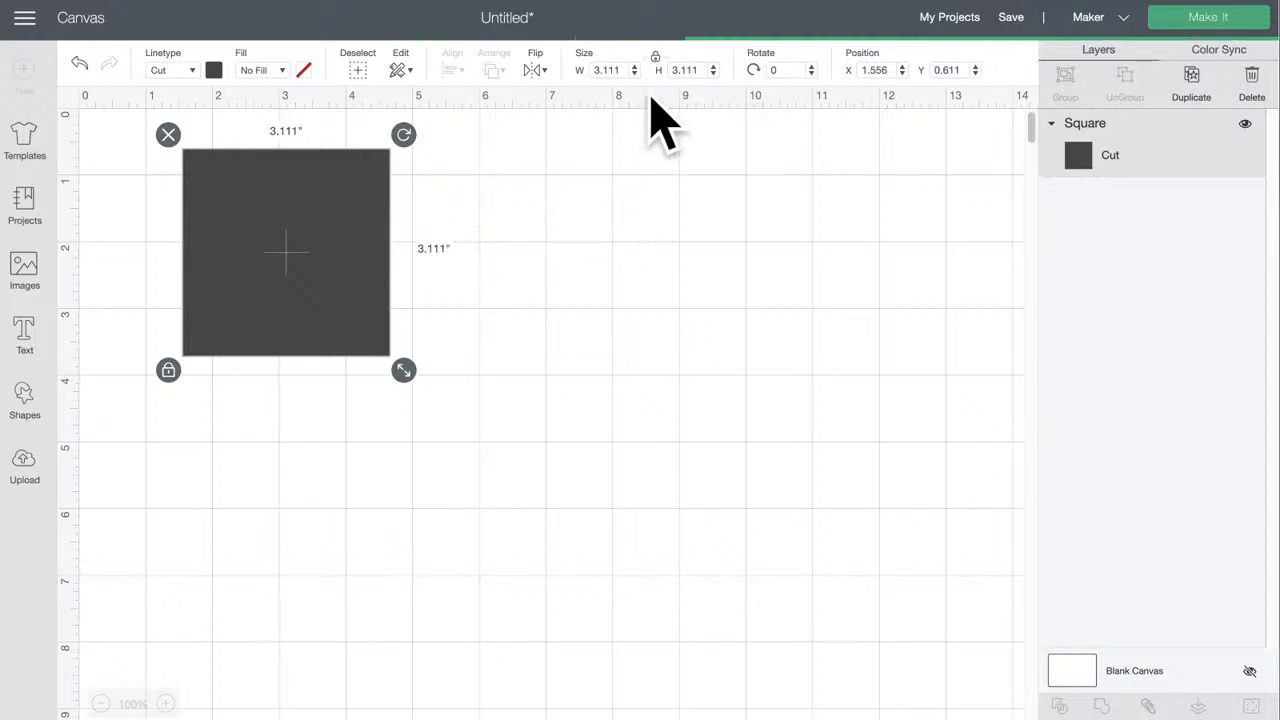
key("ctrl+d")
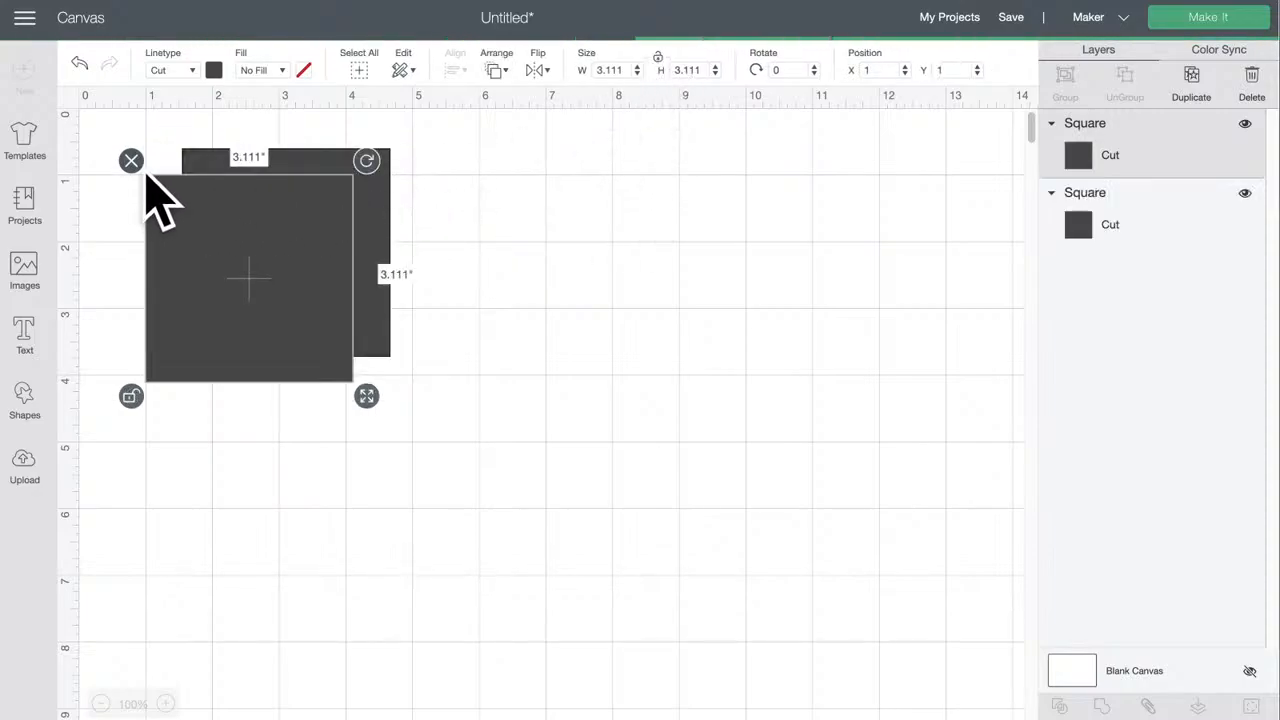
left_click_drag(174, 246, 155, 281)
key("ctrl+d")
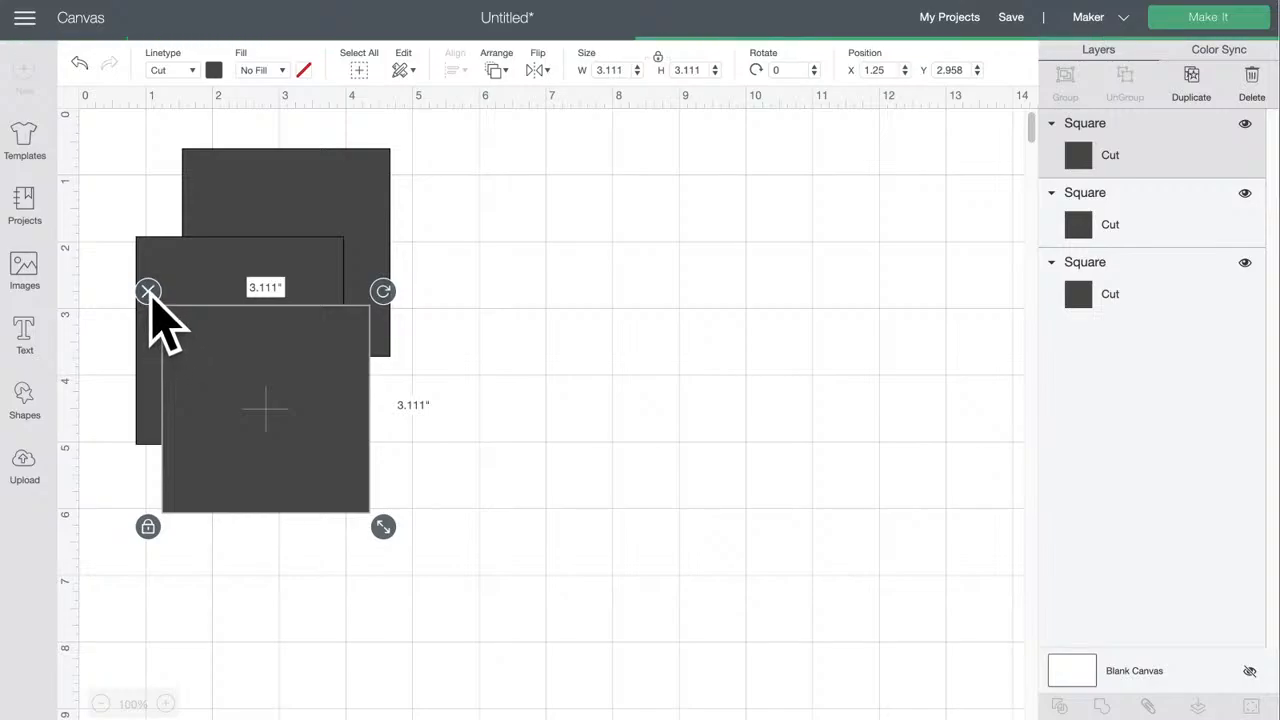
key("ctrl+d")
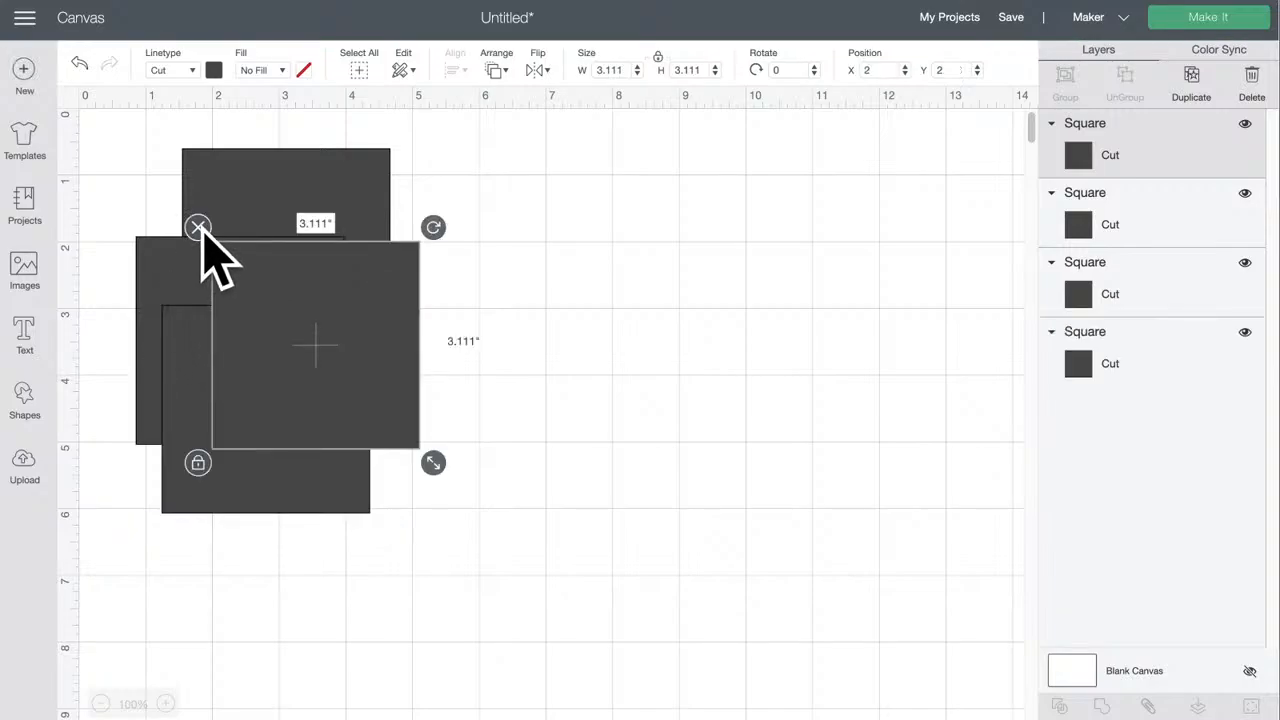
left_click(198, 228)
right_click(196, 236)
left_click(130, 162)
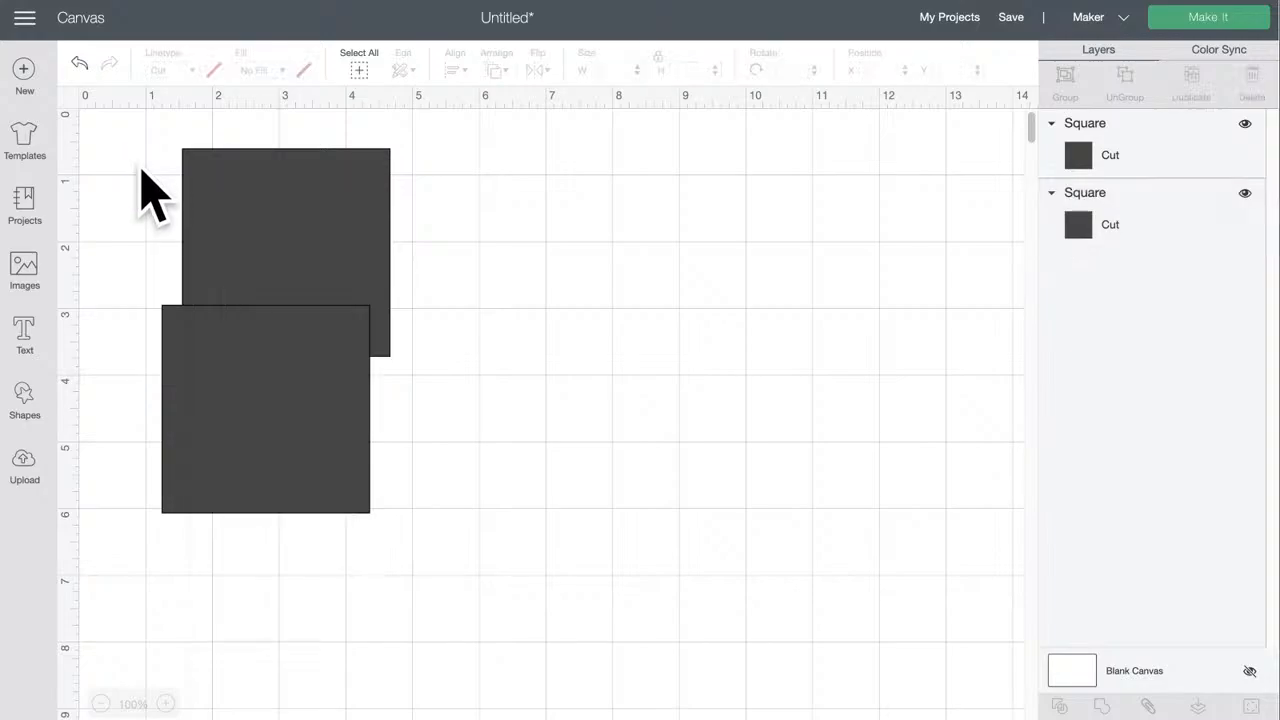
right_click(180, 345)
left_click(148, 290)
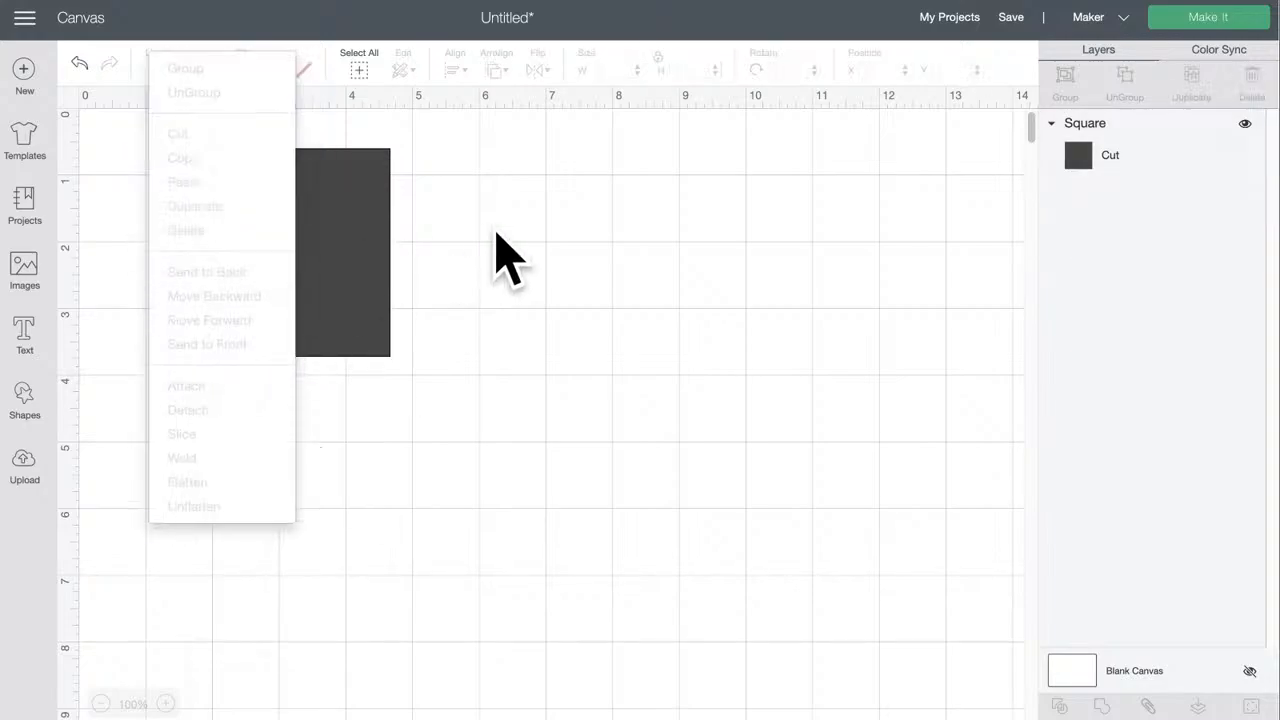
- Resize the square to 4.25 by 5.5 inches with its proportions unlocked, and widen it to 8.5 inches
left_click(298, 228)
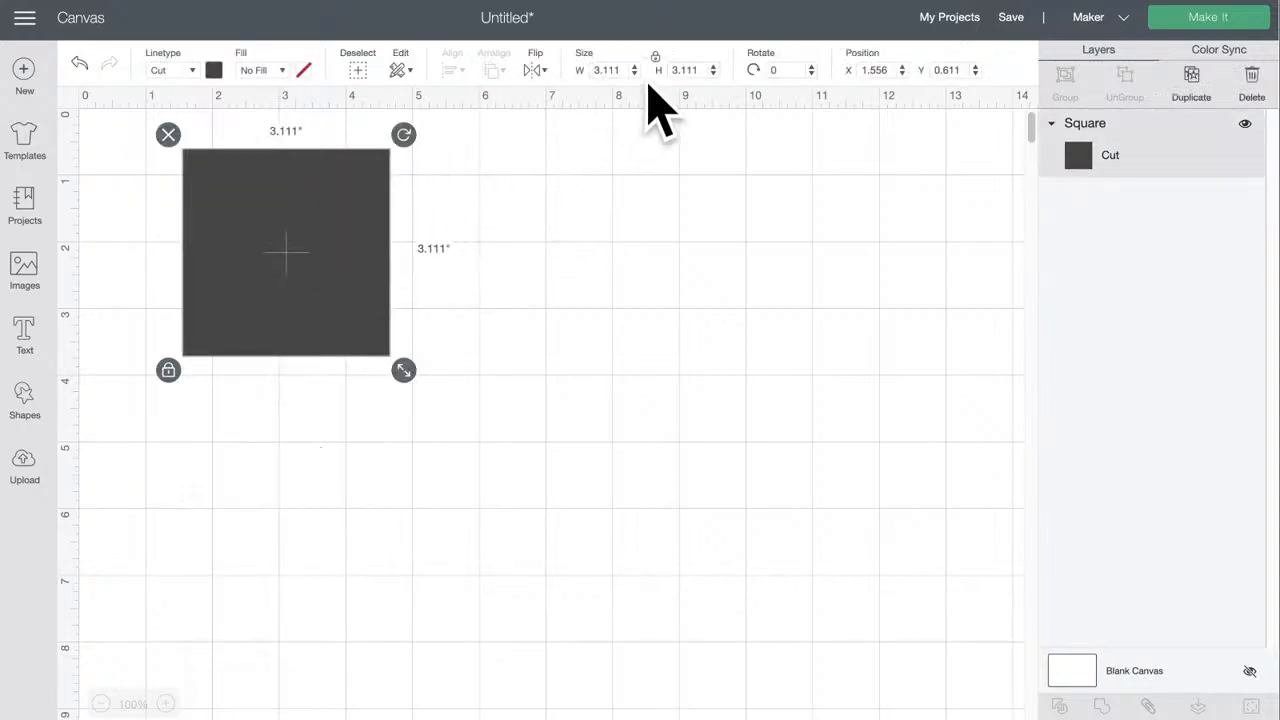
left_click(591, 70)
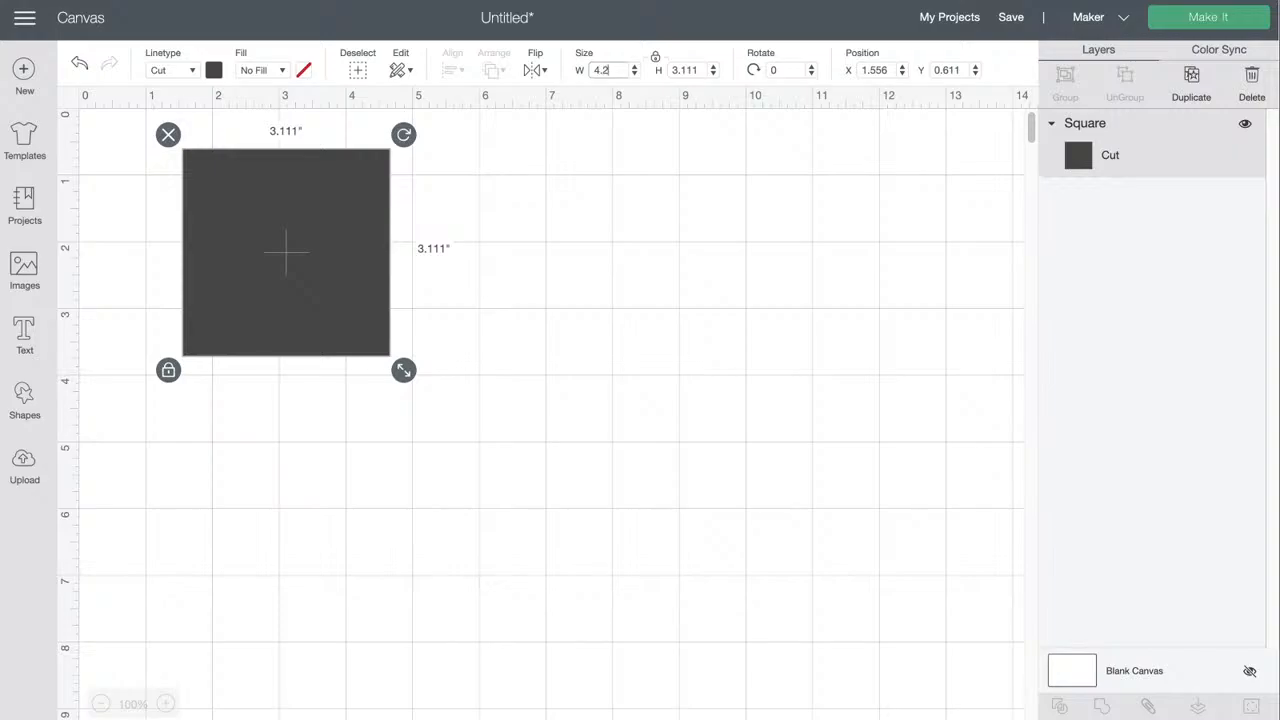
left_click(706, 70)
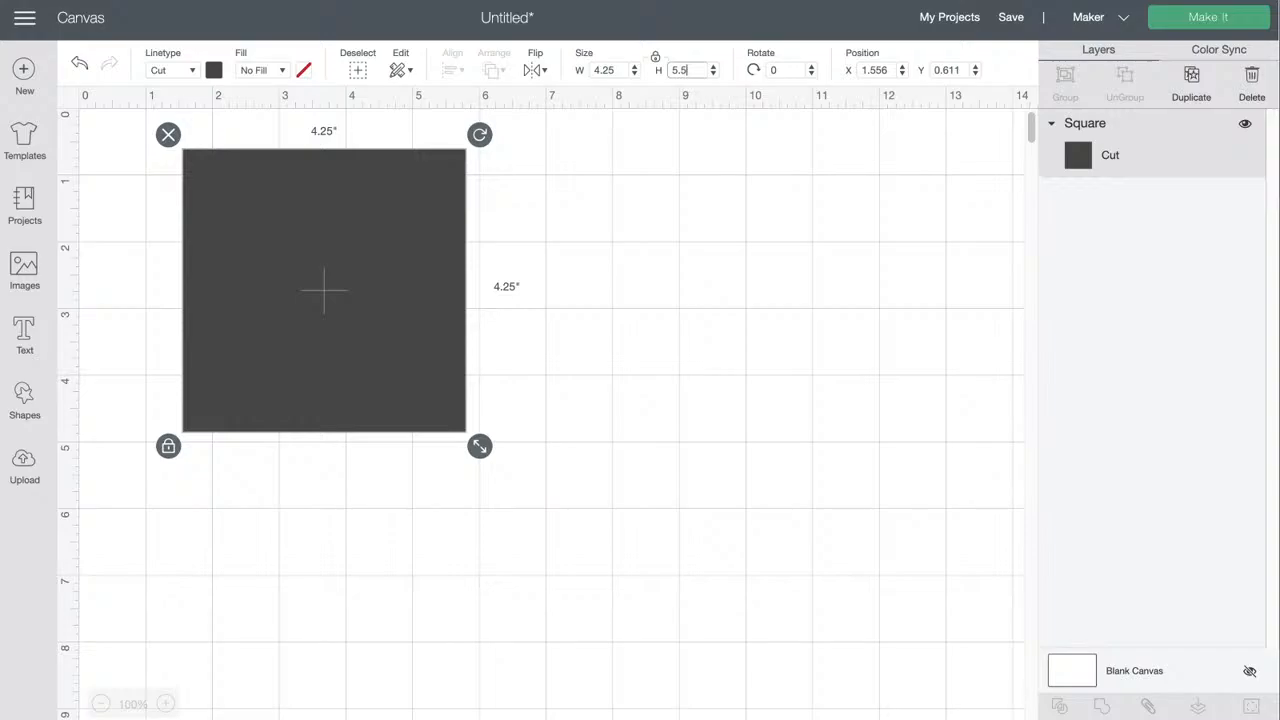
left_click(167, 447)
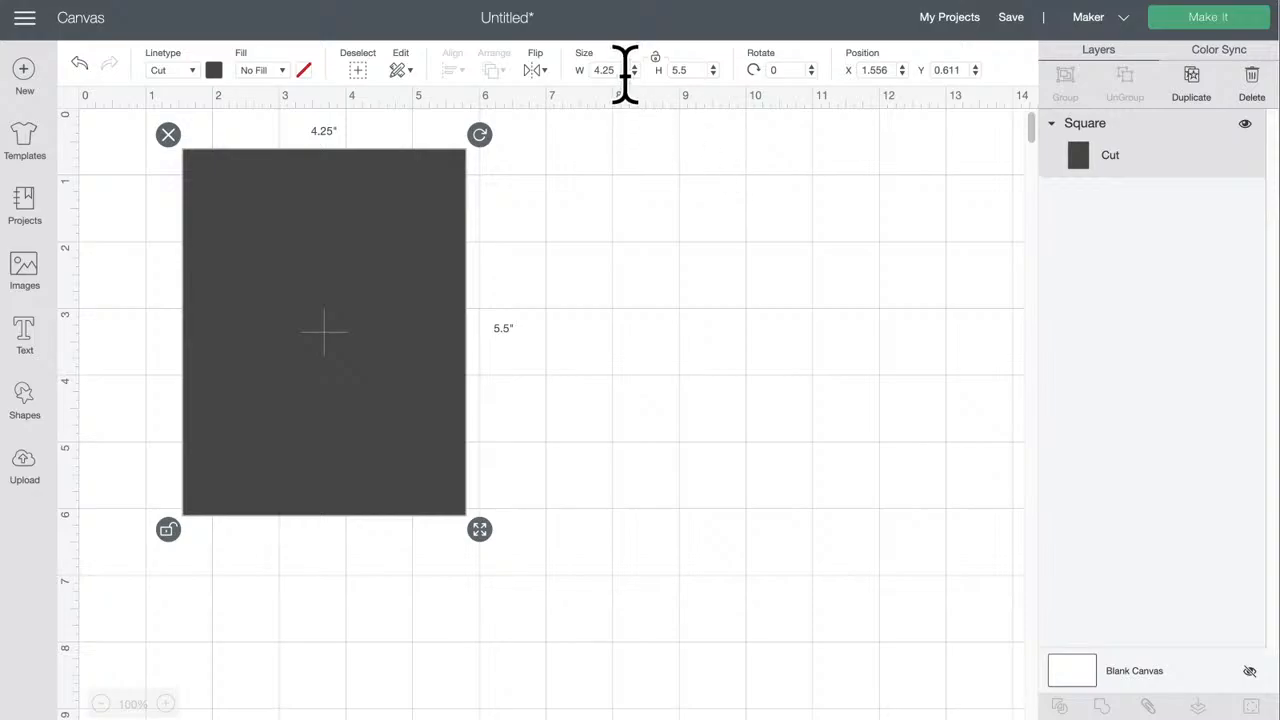
left_click_drag(627, 72, 587, 76)
key("Return")
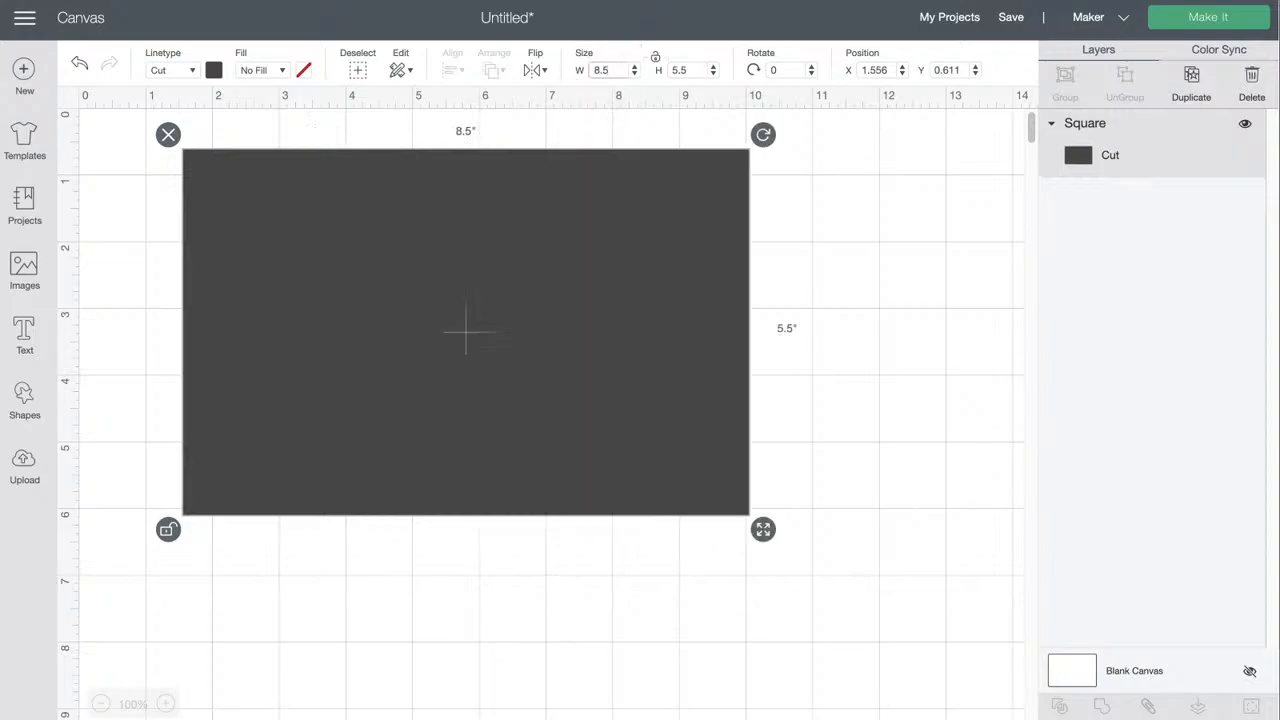
- Change the rectangle's material color to white and the blank canvas background color to light yellow
left_click(214, 70)
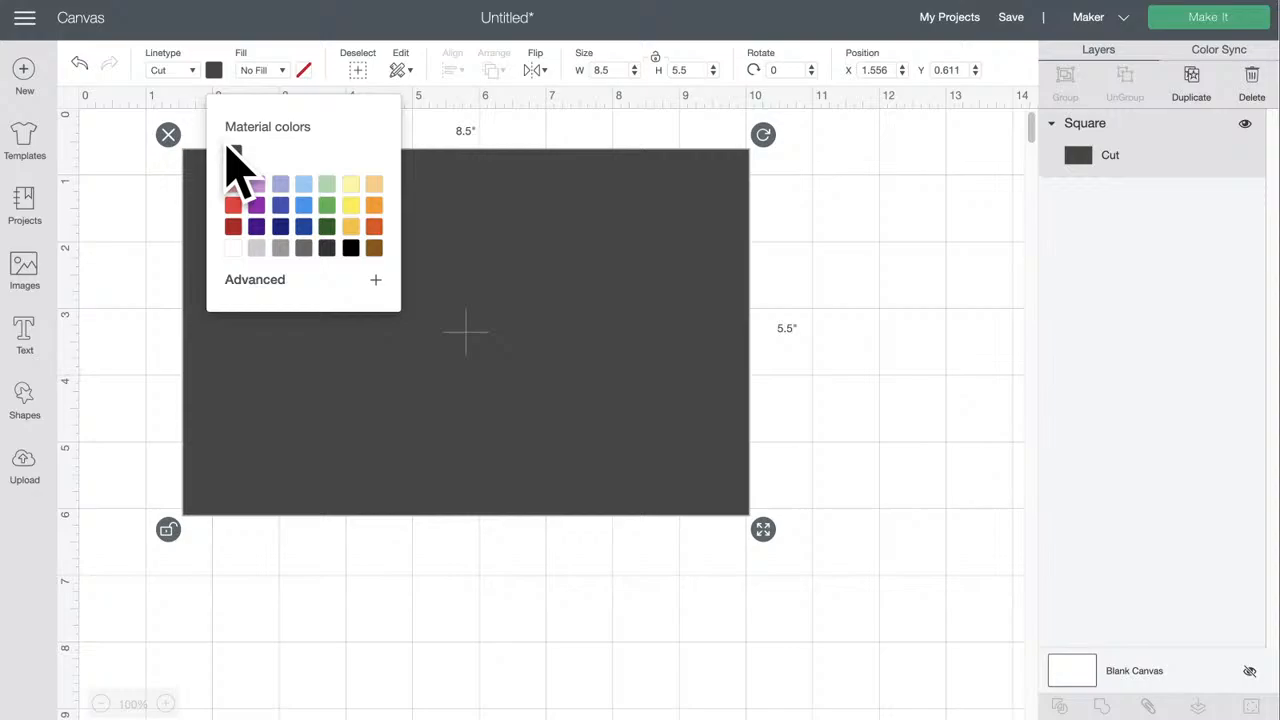
left_click(233, 248)
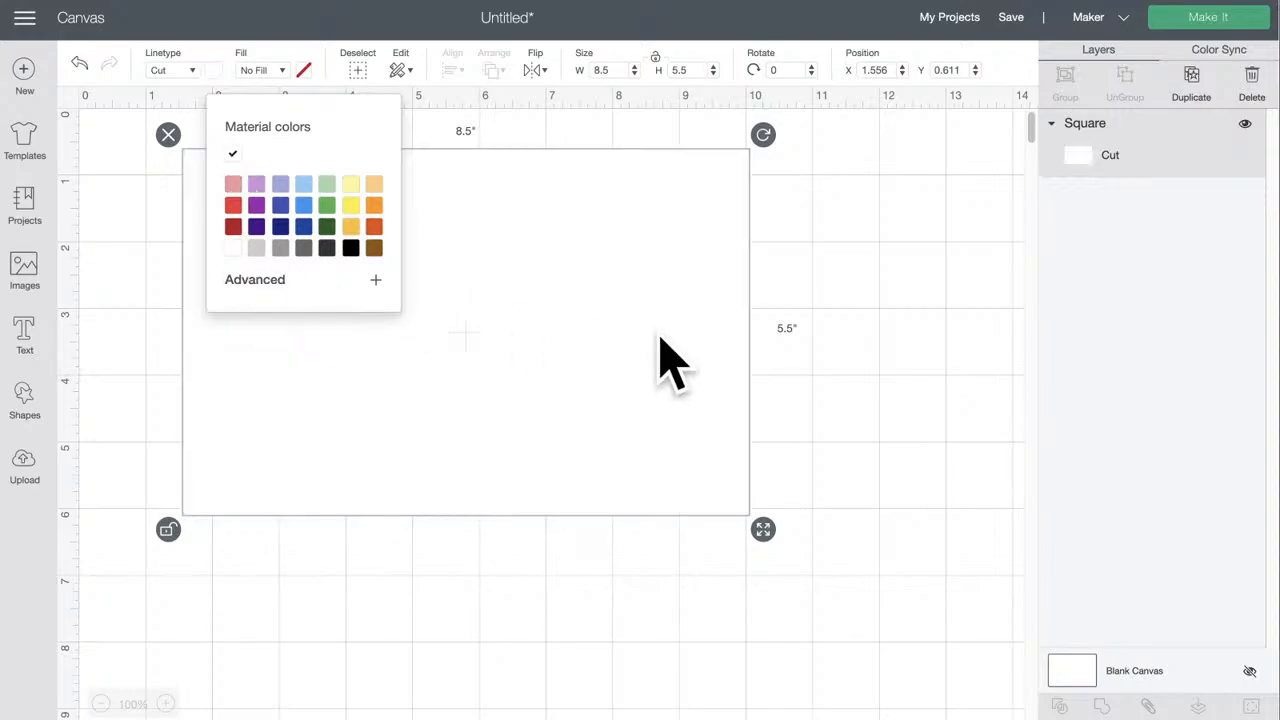
left_click(1080, 671)
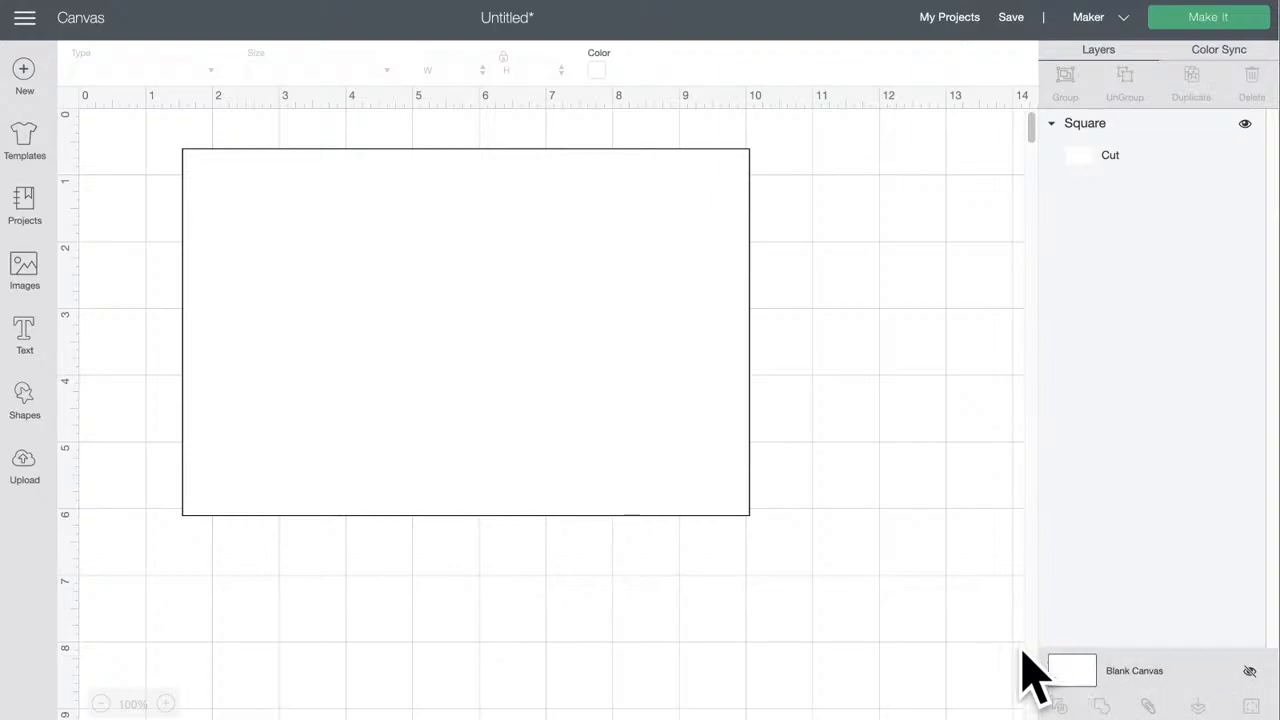
left_click(596, 70)
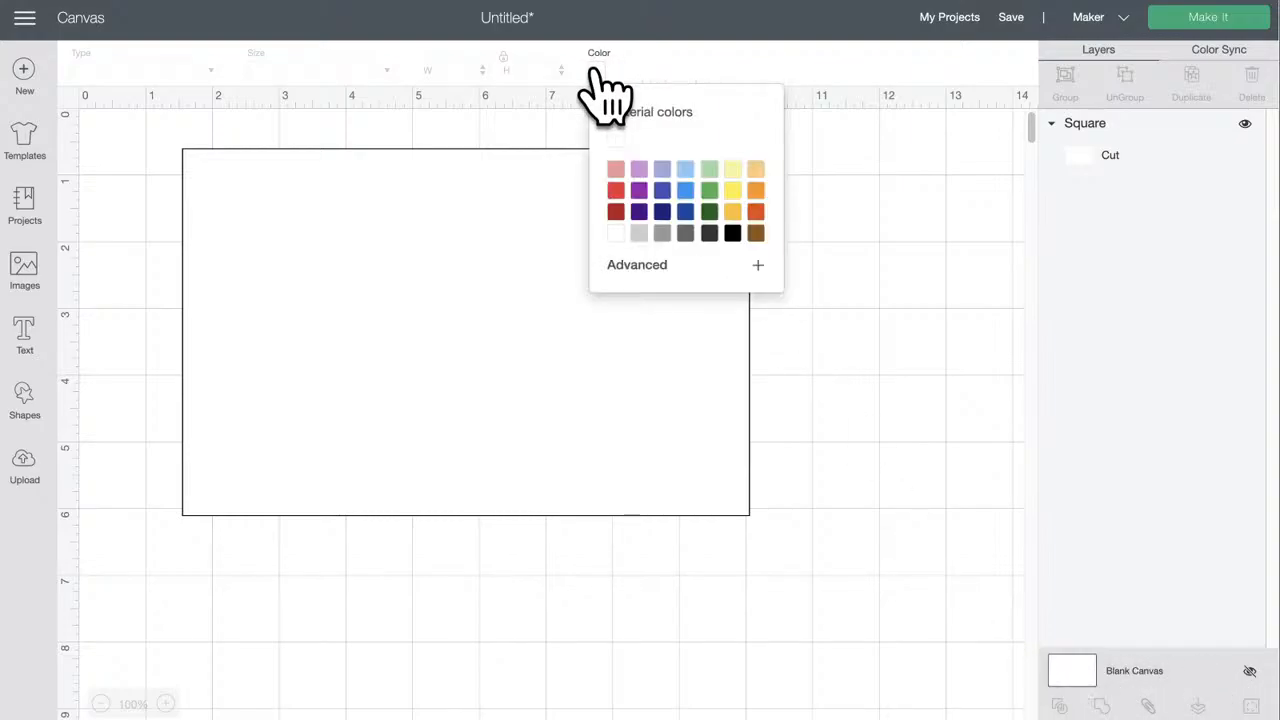
left_click(732, 169)
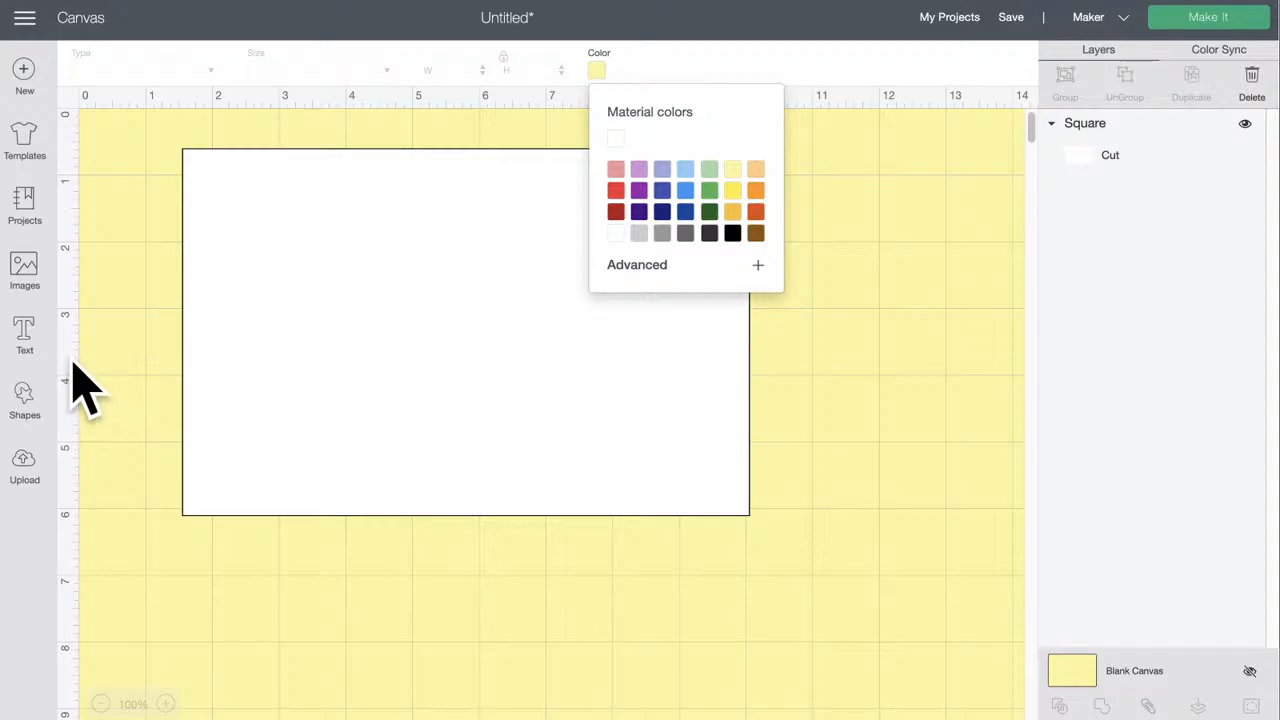
- Add a score line to the canvas and set its height to 5.5 inches
left_click(24, 398)
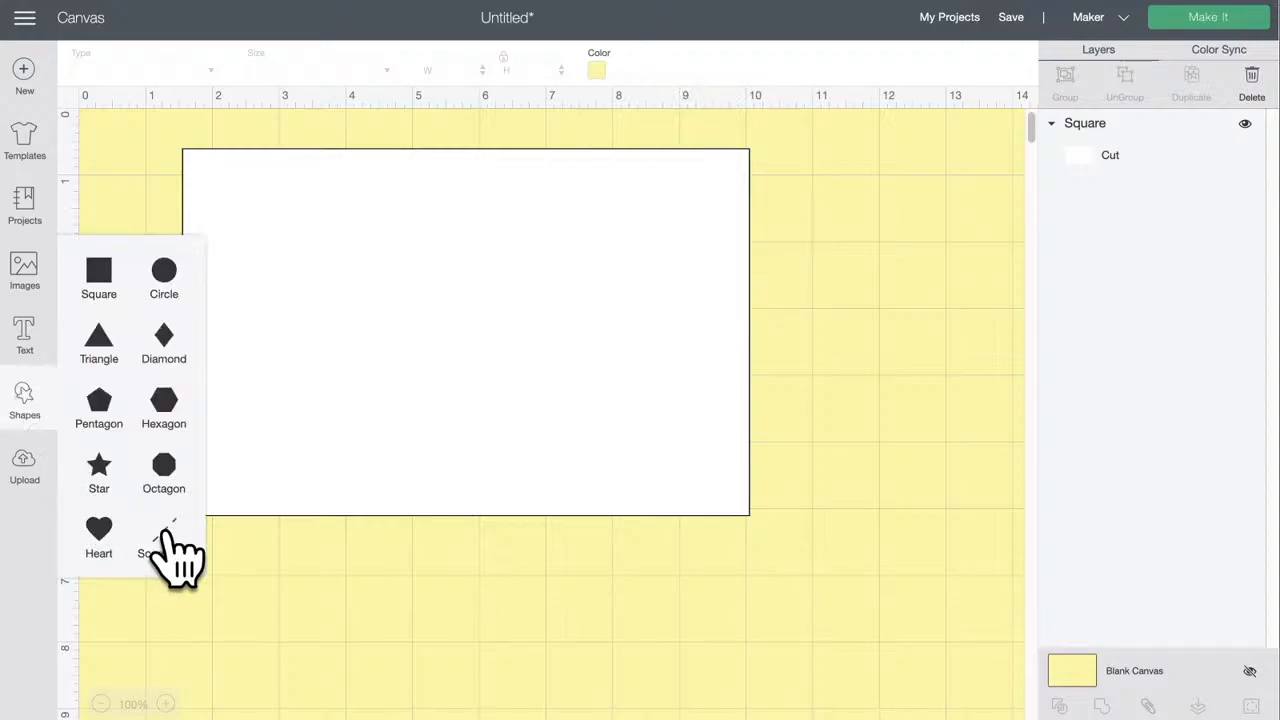
left_click(172, 545)
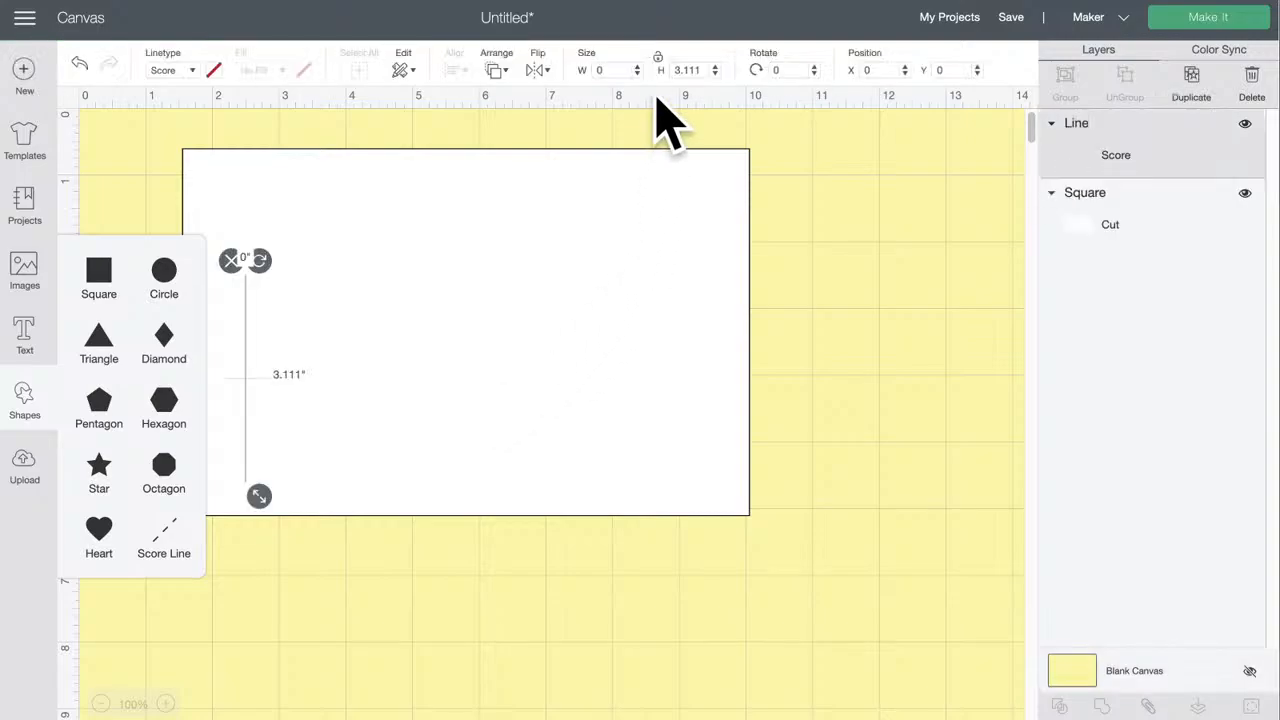
left_click(700, 70)
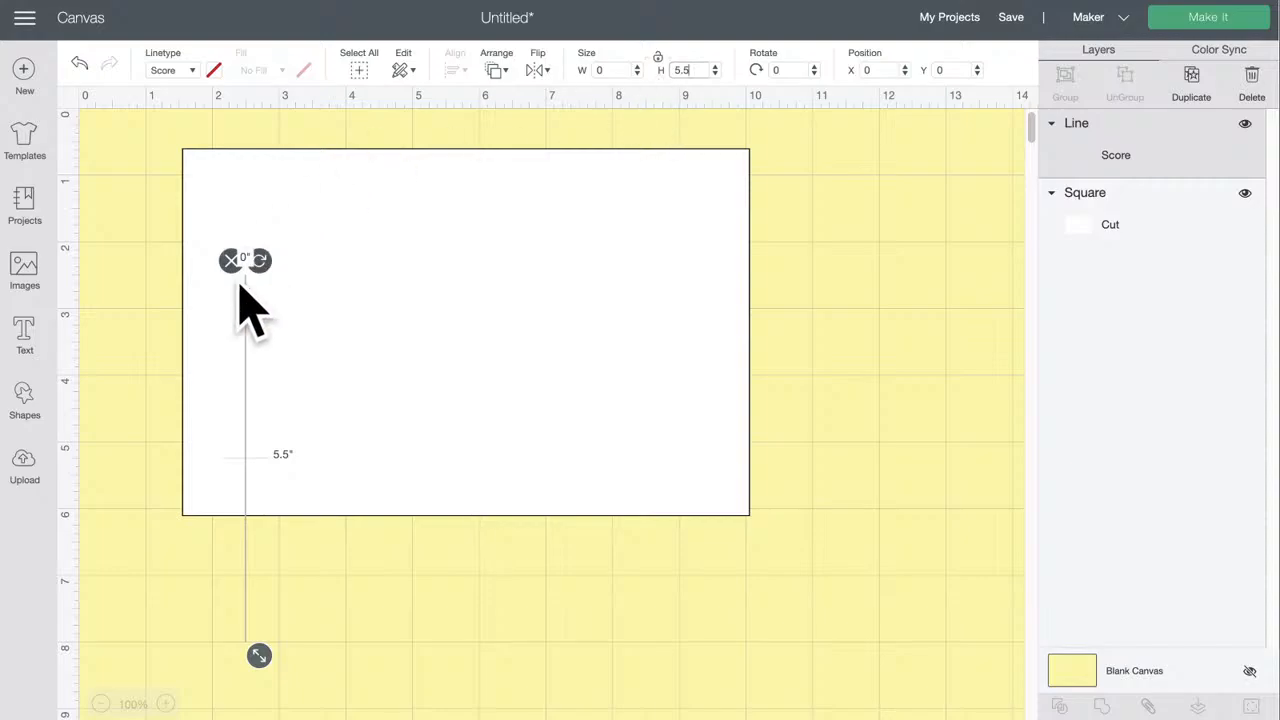
- Select the score line together with the white rectangle and center them on each other
left_click(122, 312)
left_click_drag(117, 300, 563, 406)
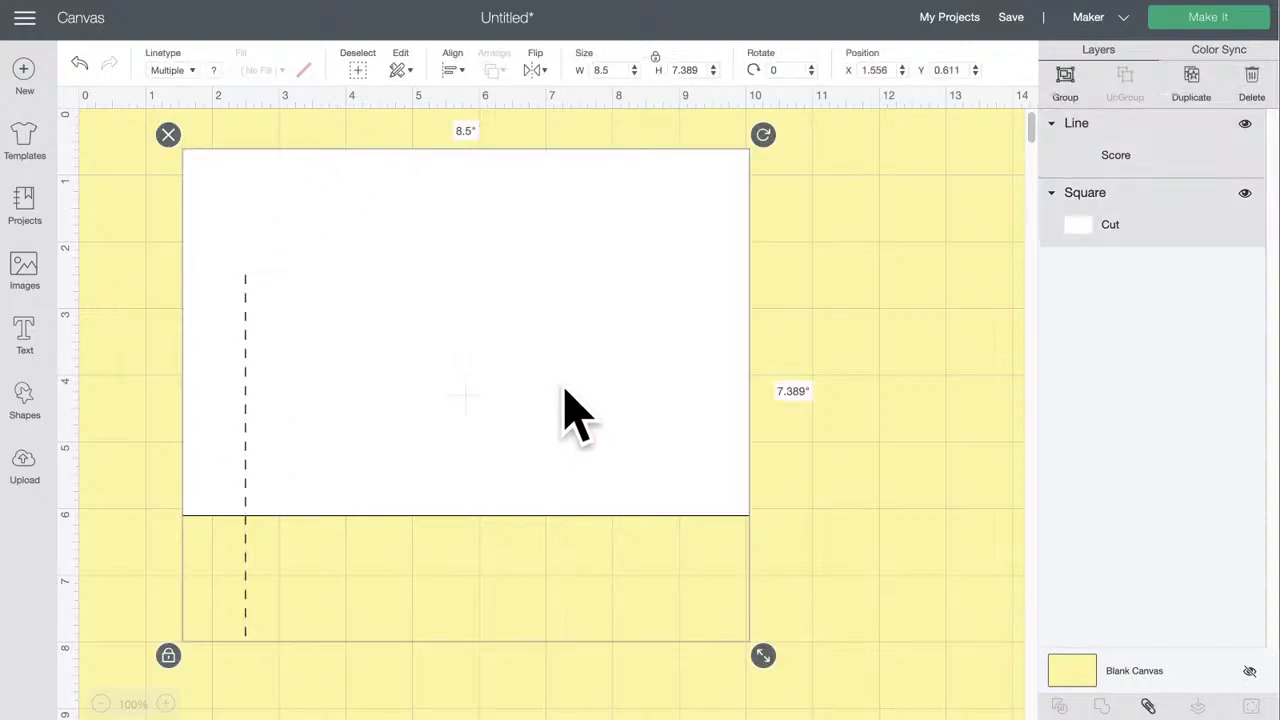
left_click(452, 70)
left_click(510, 268)
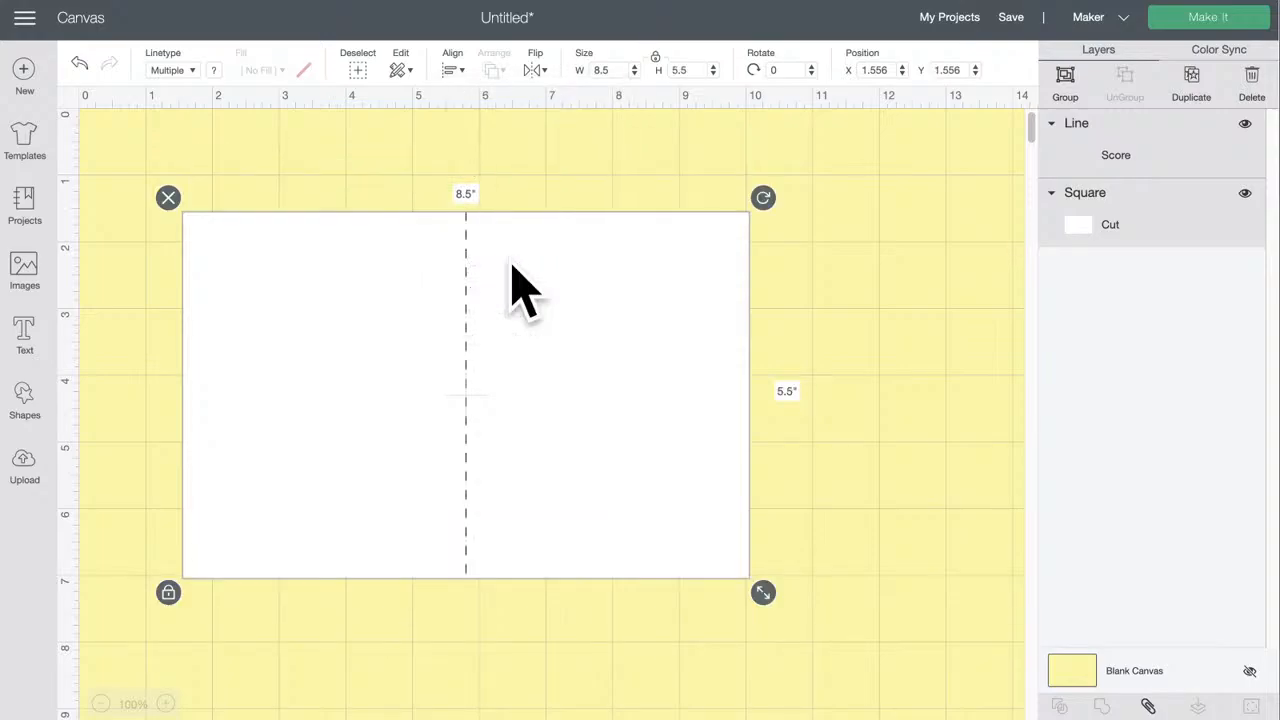
- Add the text "Happy Birthday" on two lines and set its alignment to Center
left_click(24, 335)
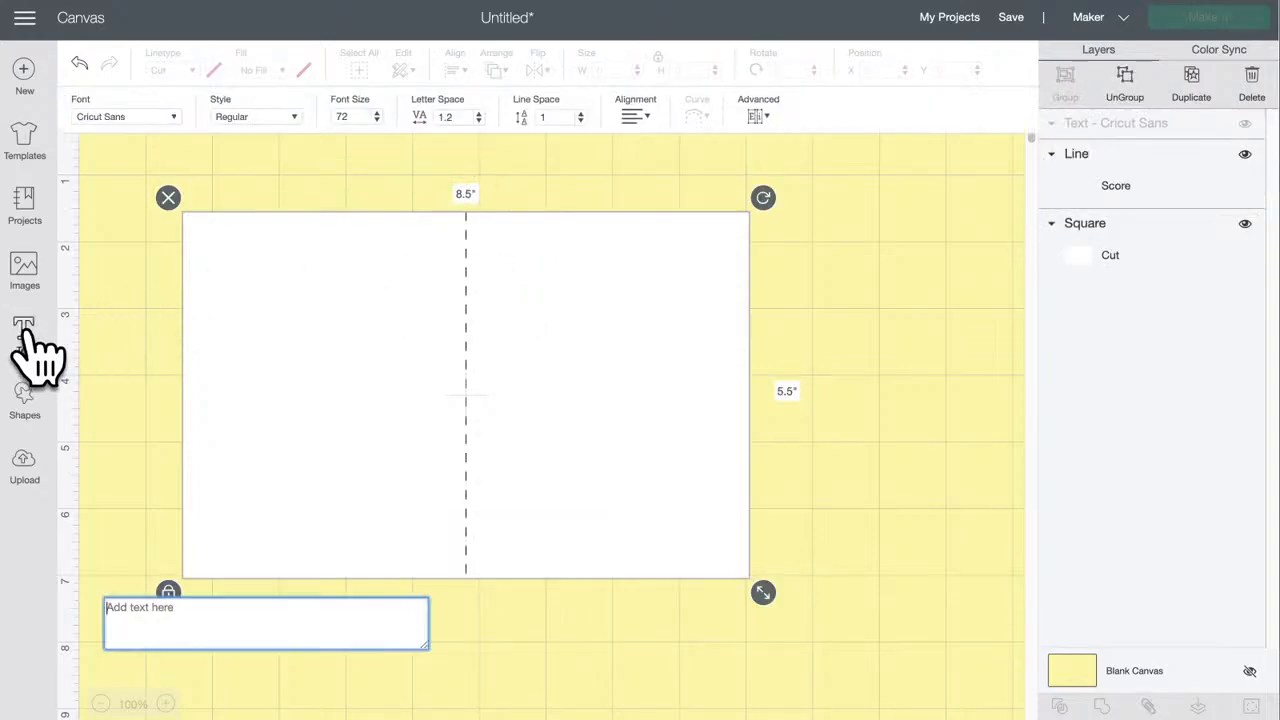
type("Happy ")
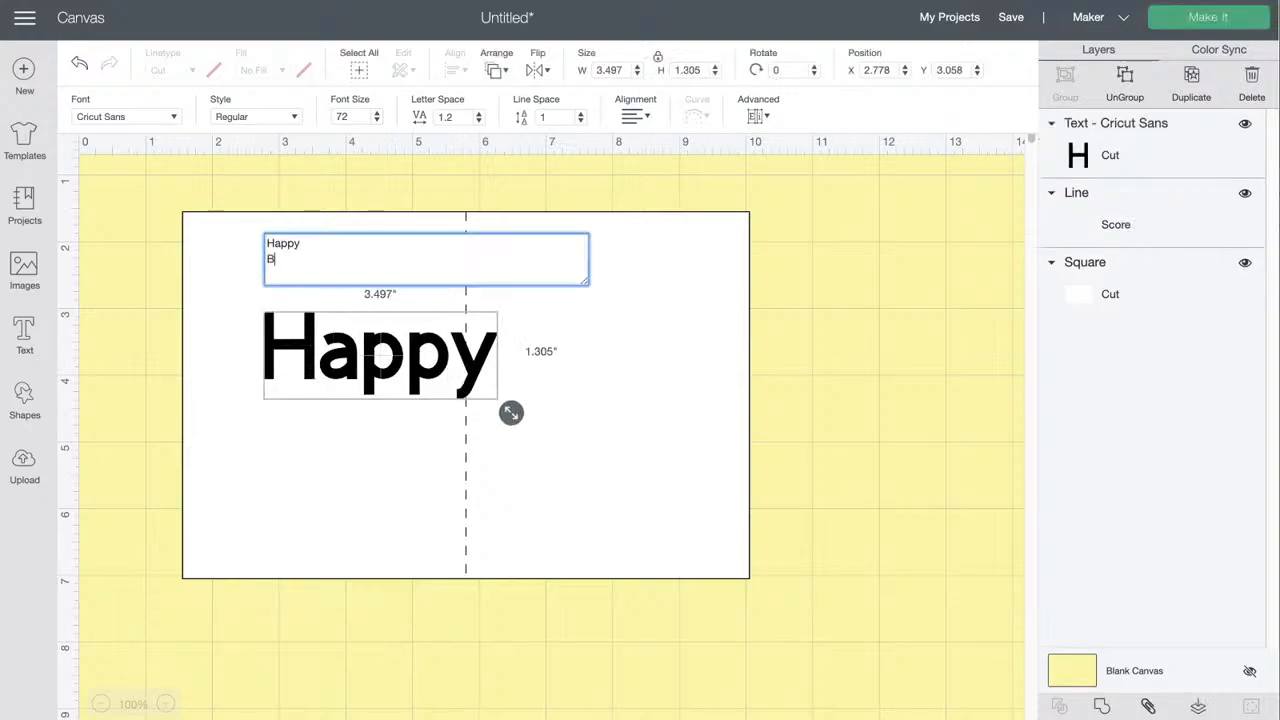
type("Birthday")
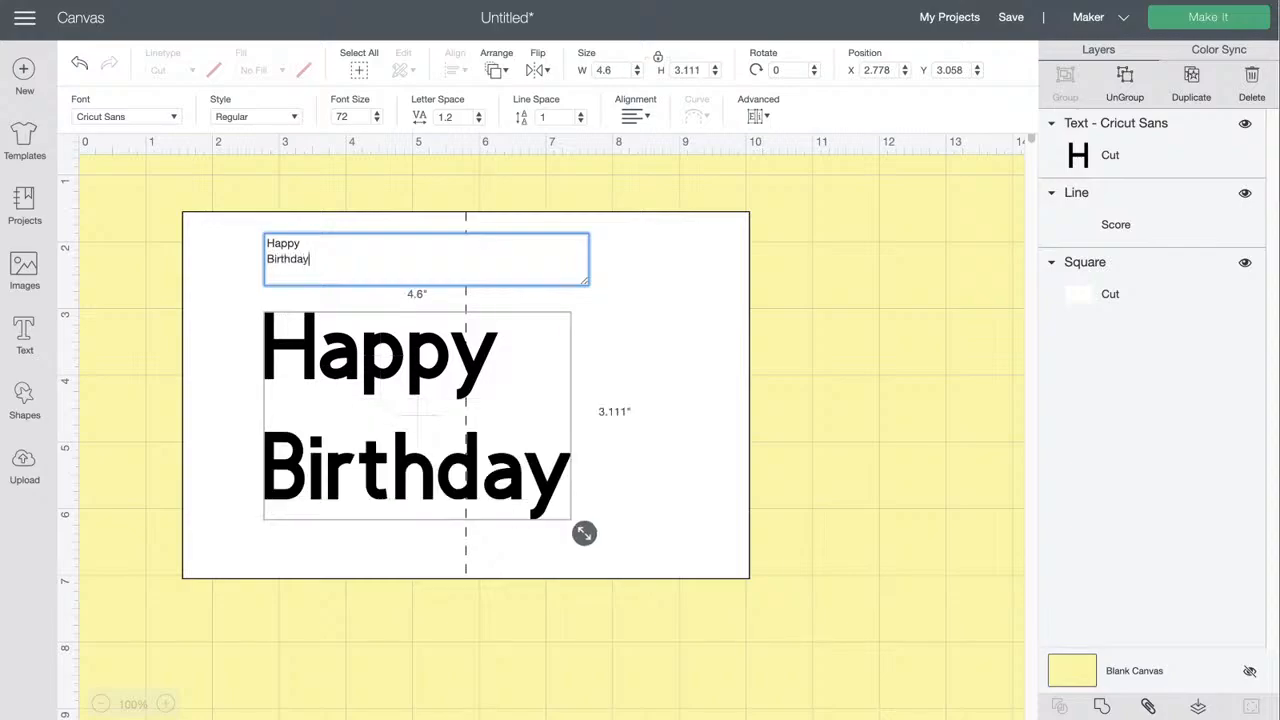
left_click(632, 116)
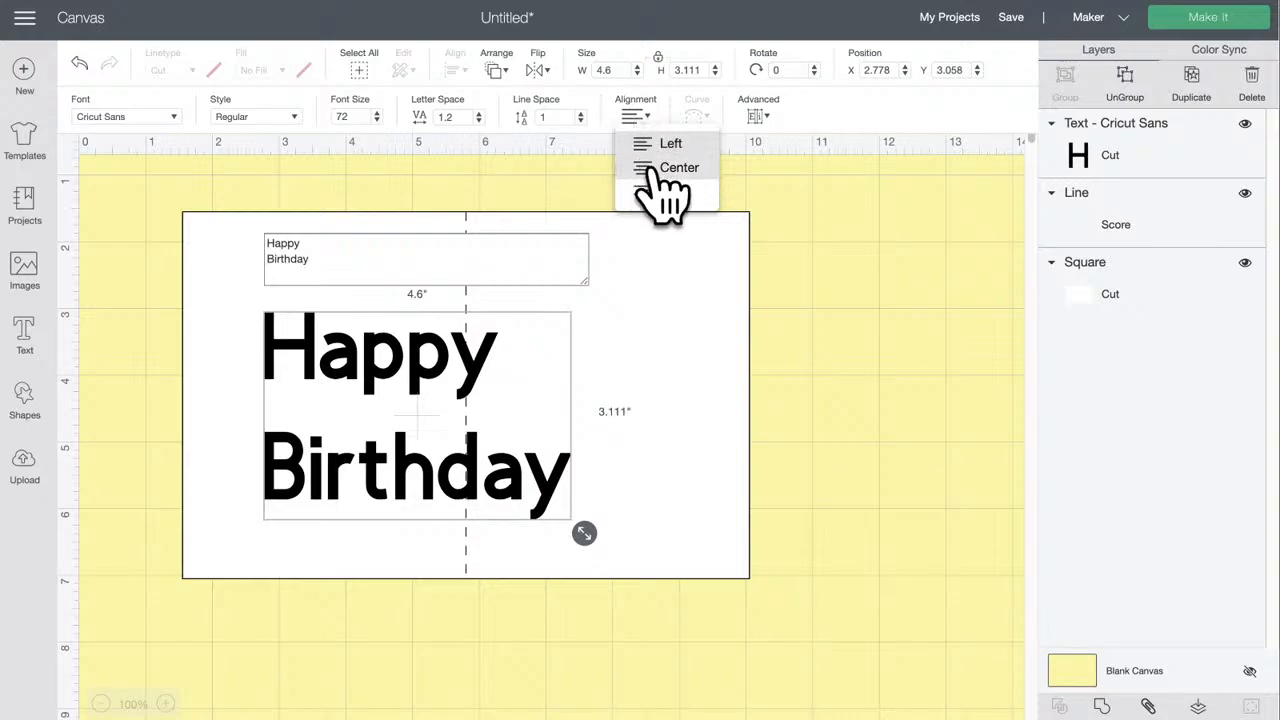
left_click(660, 177)
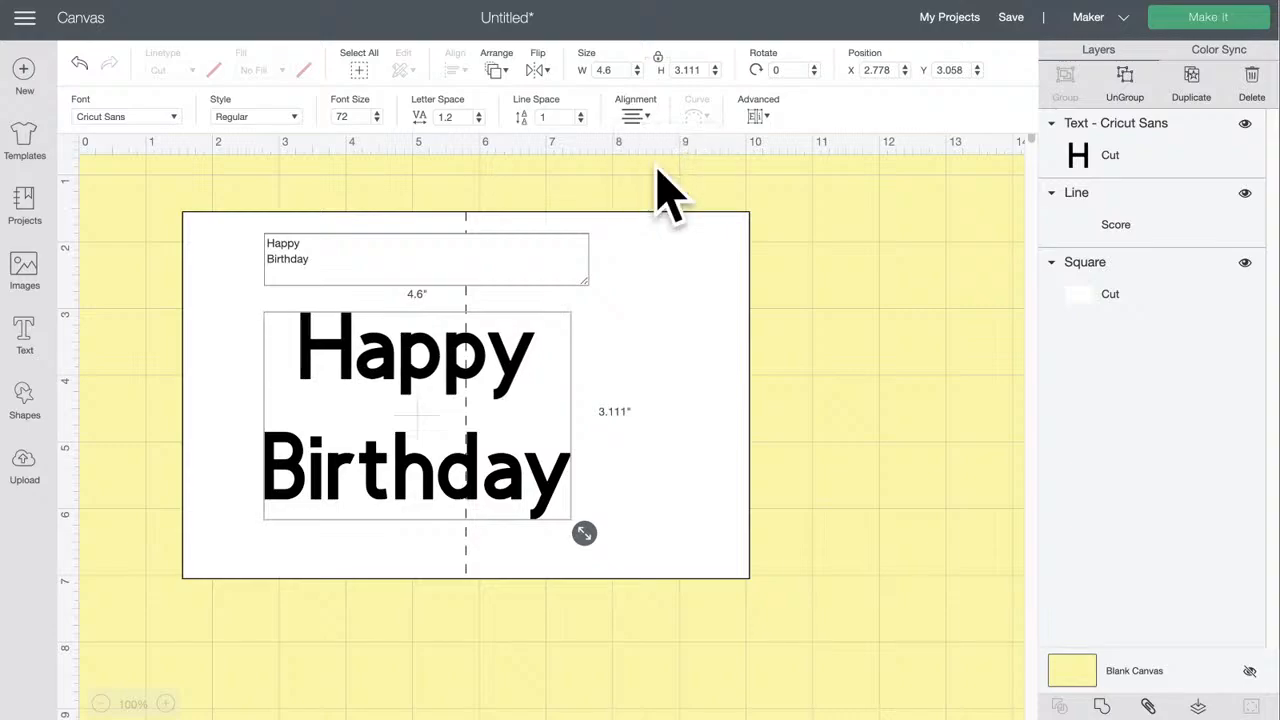
- Apply the Writing style to the text and shrink it to about 2.7 by 2.07 inches on the card's right half
left_click(293, 117)
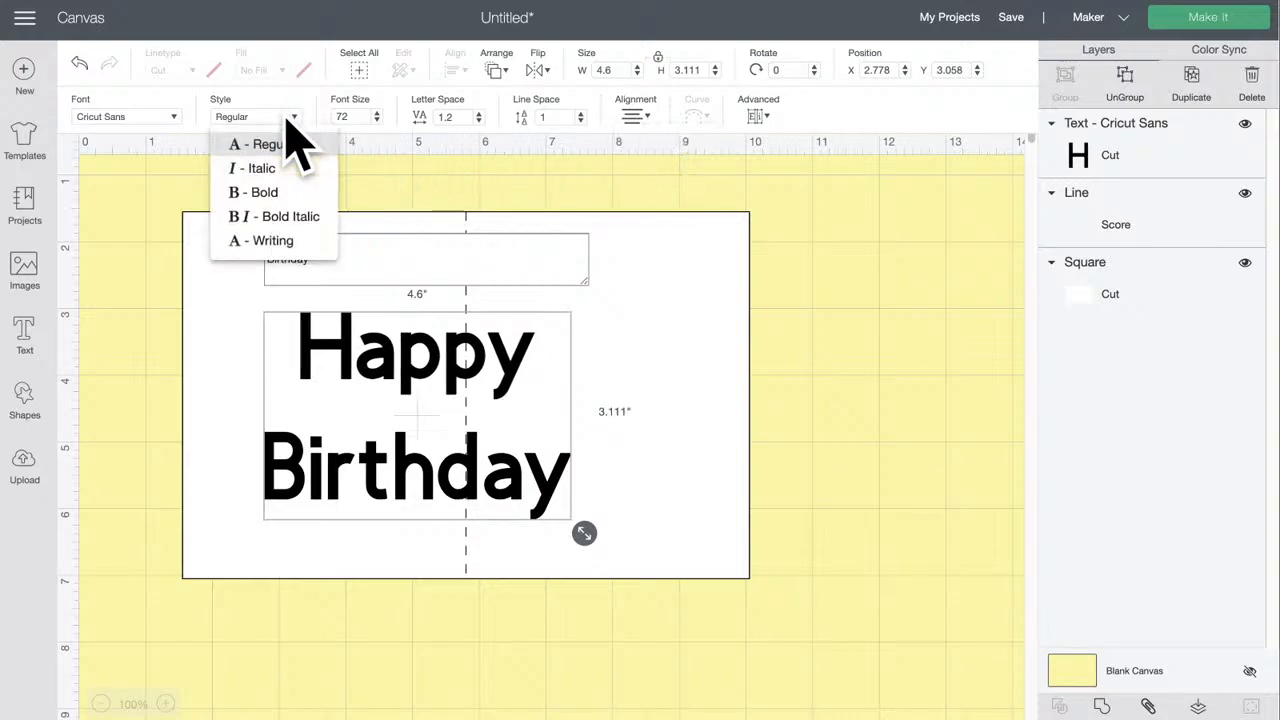
left_click(290, 241)
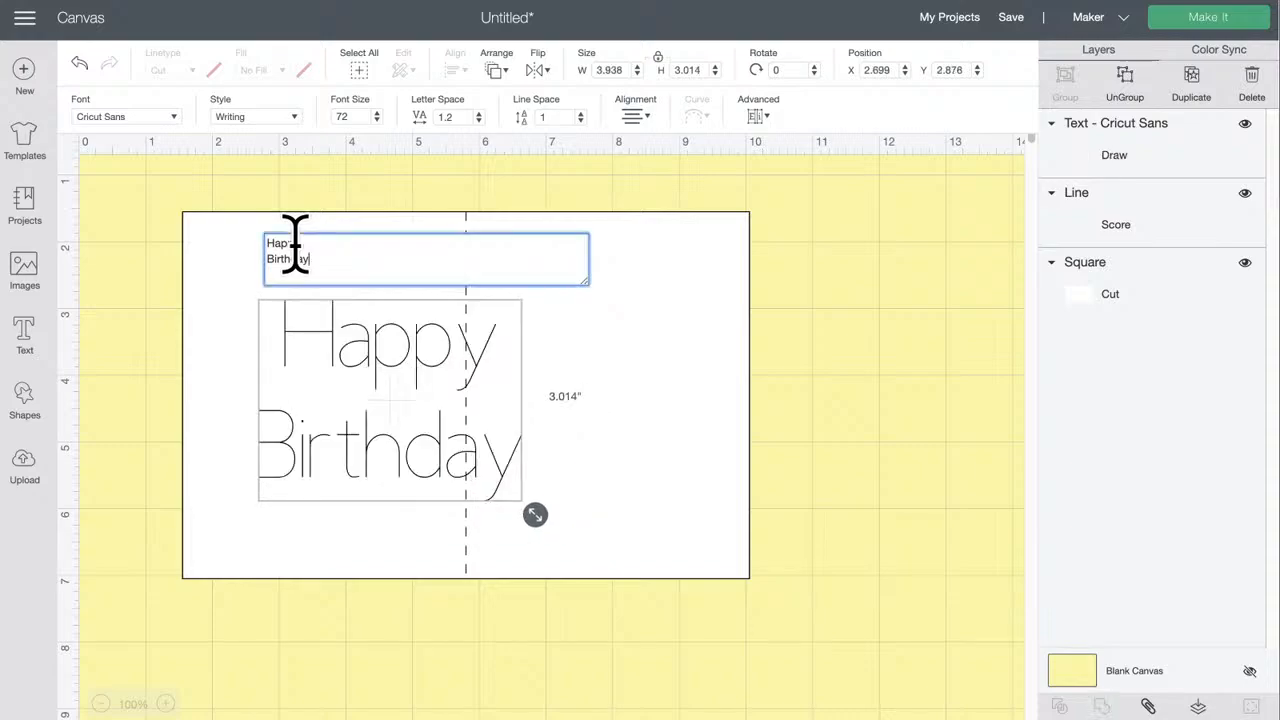
left_click_drag(534, 508, 458, 437)
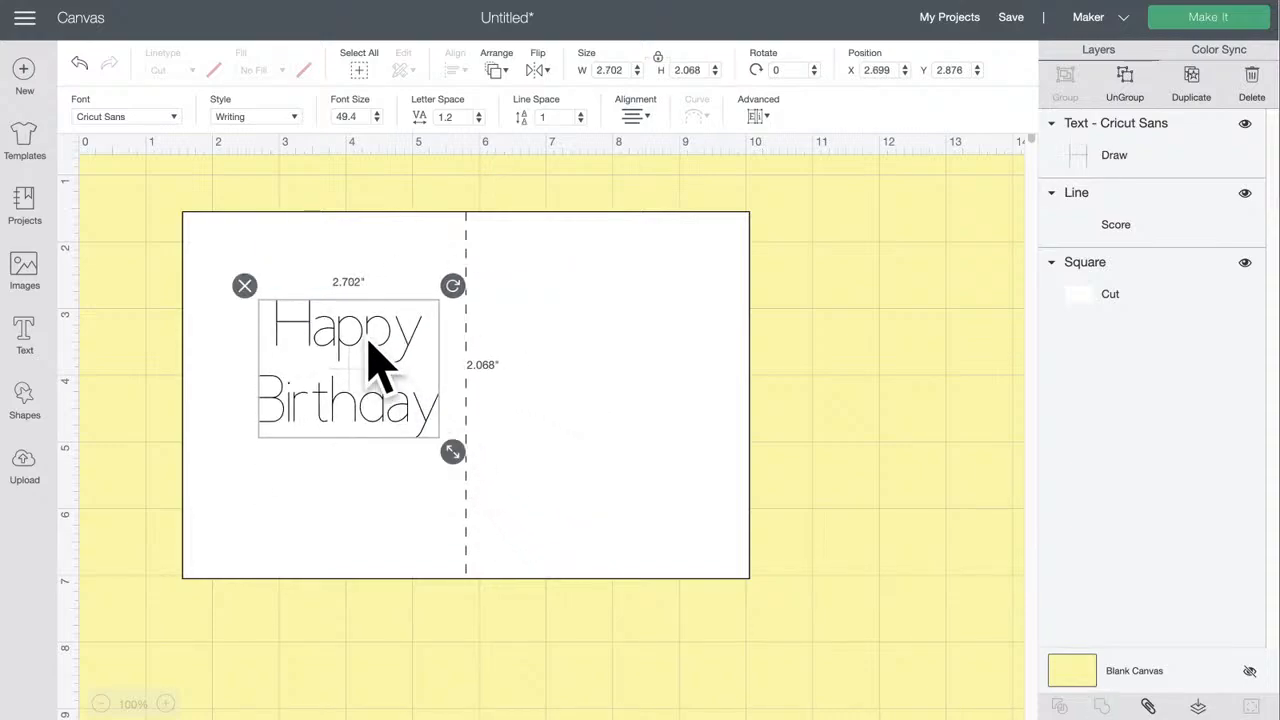
left_click_drag(371, 343, 593, 342)
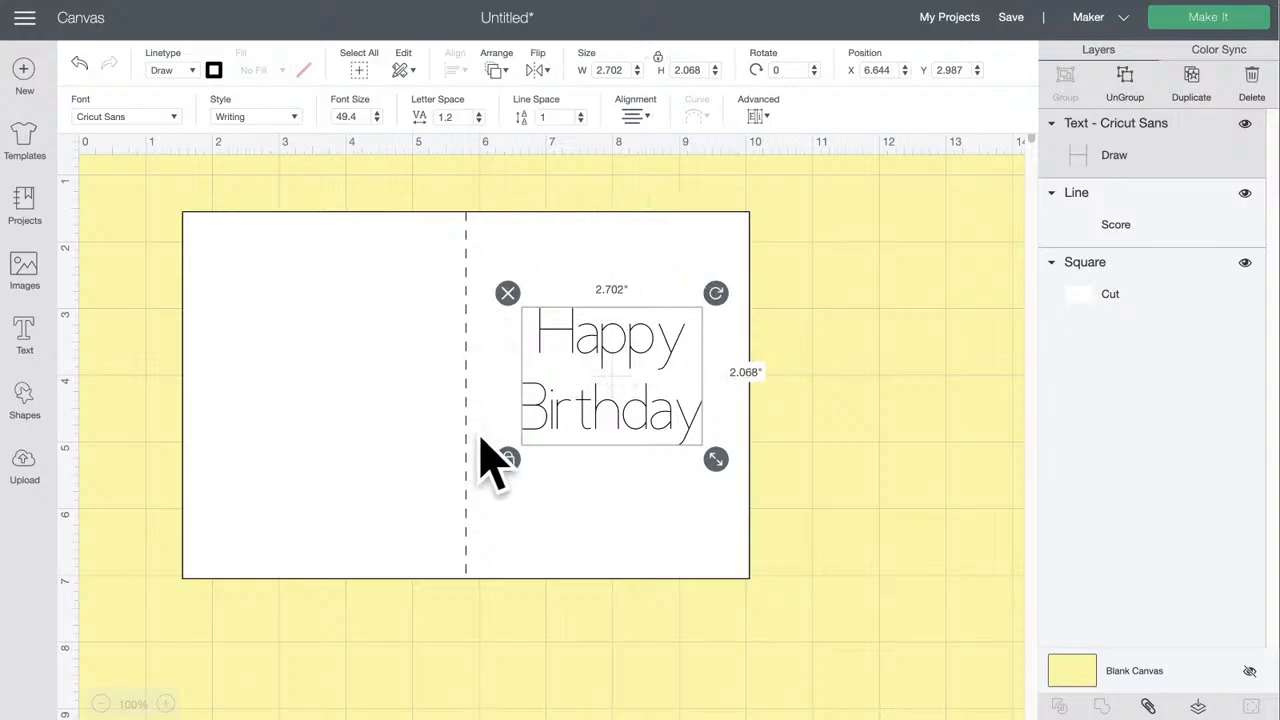
- Add a new square and resize it to 4.25 by 5.5 inches with its proportions unlocked
left_click(26, 396)
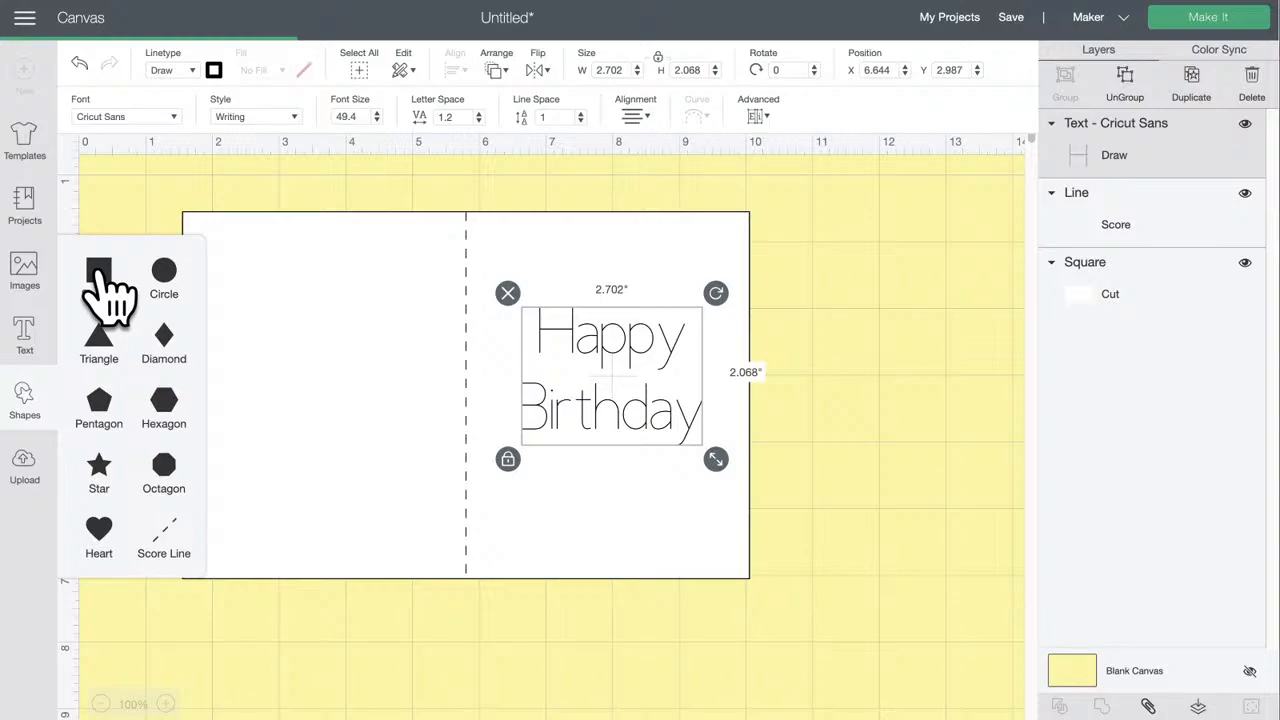
left_click(100, 275)
left_click_drag(212, 220, 332, 245)
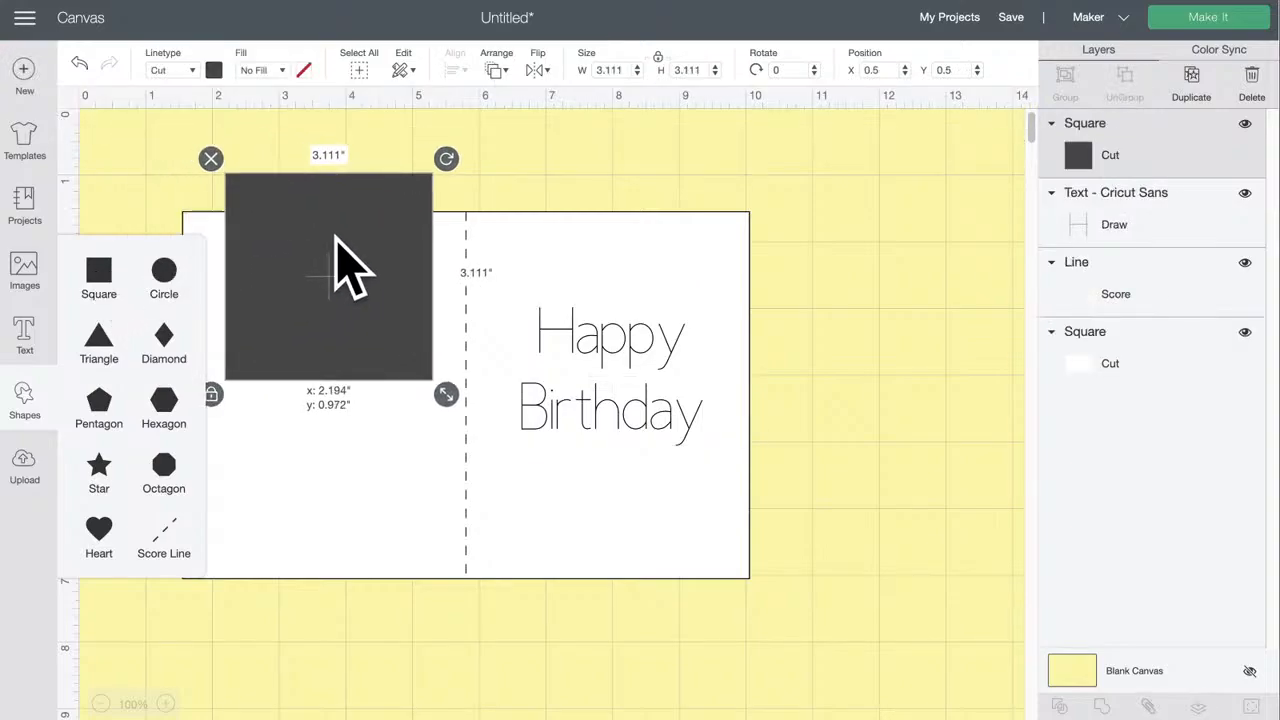
left_click(620, 70)
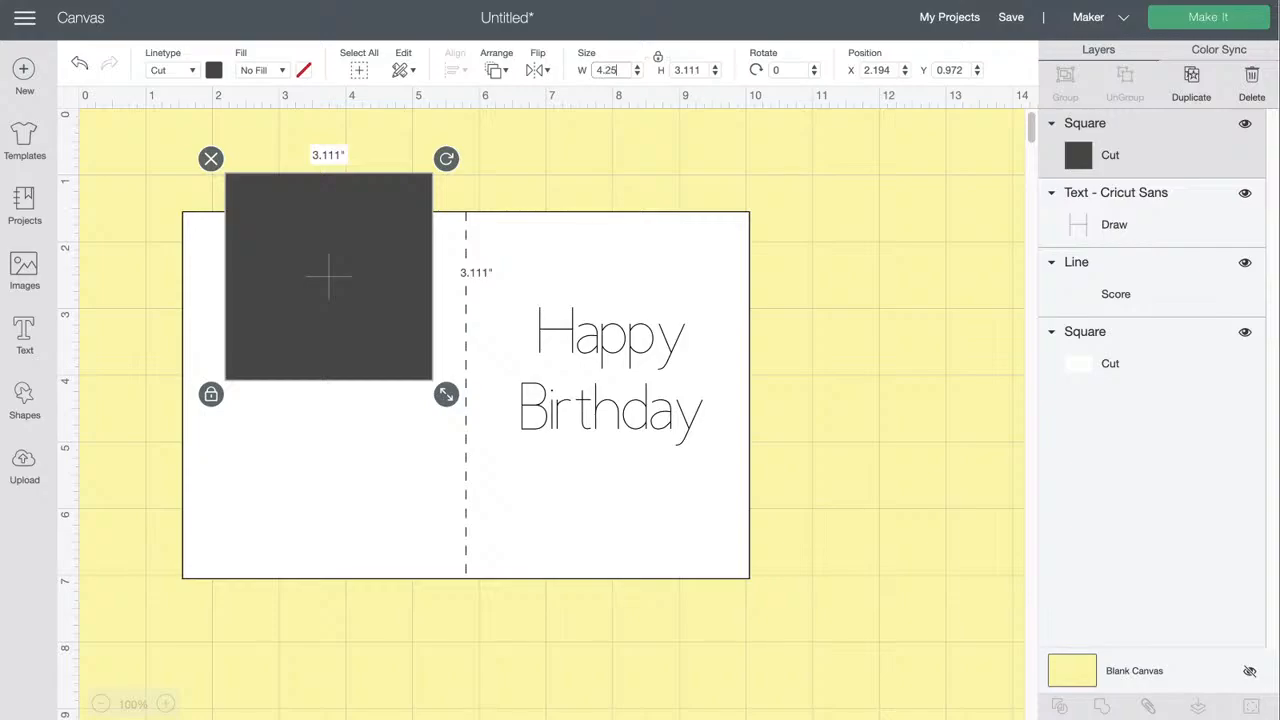
left_click(210, 394)
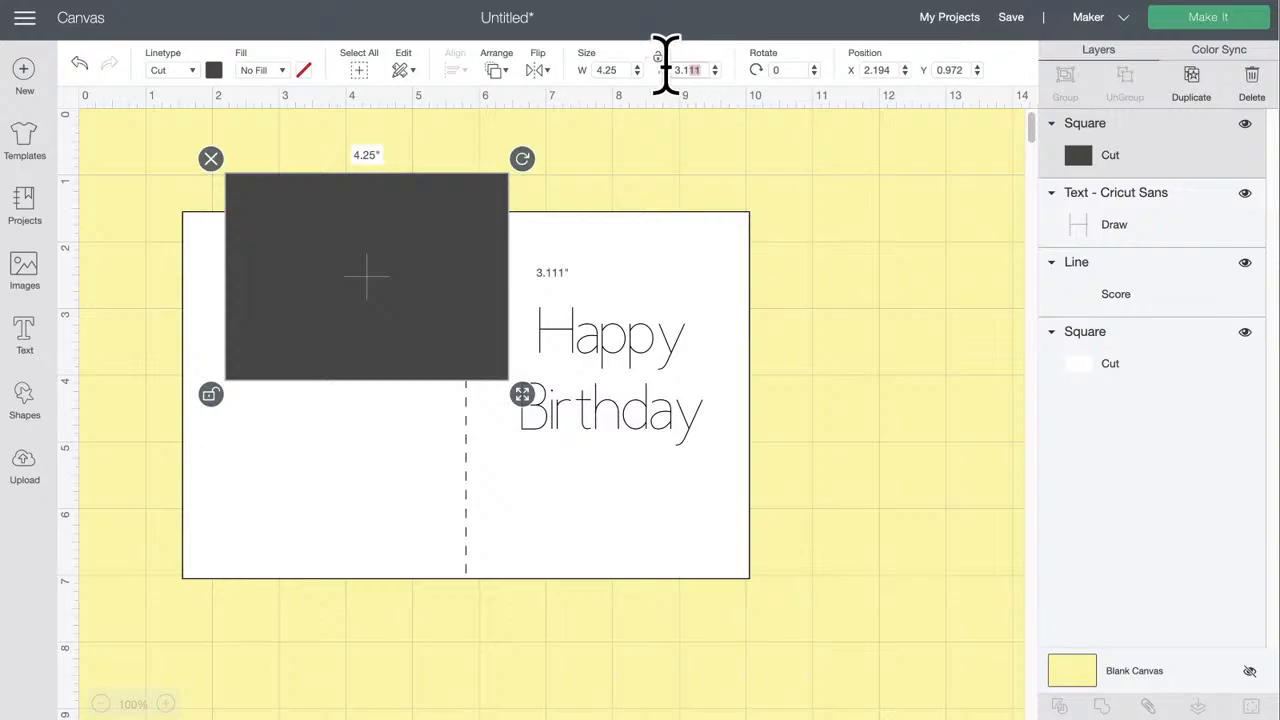
key("Return")
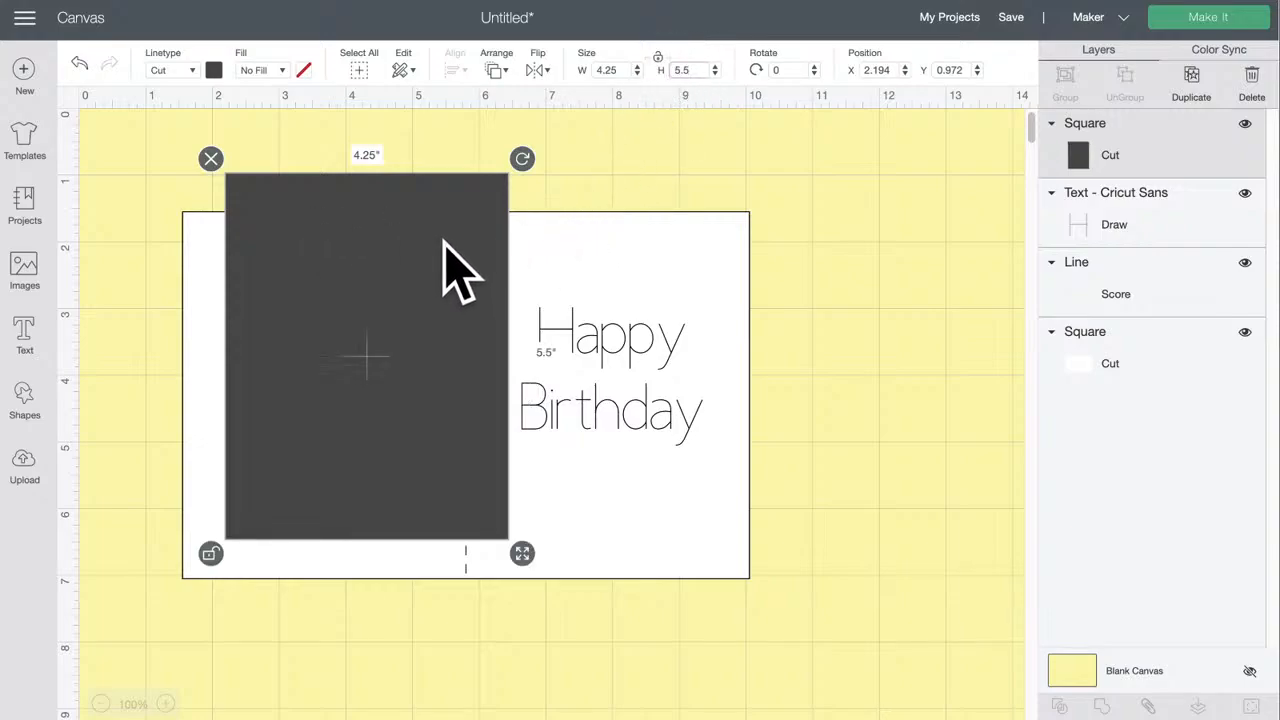
left_click_drag(444, 240, 467, 253)
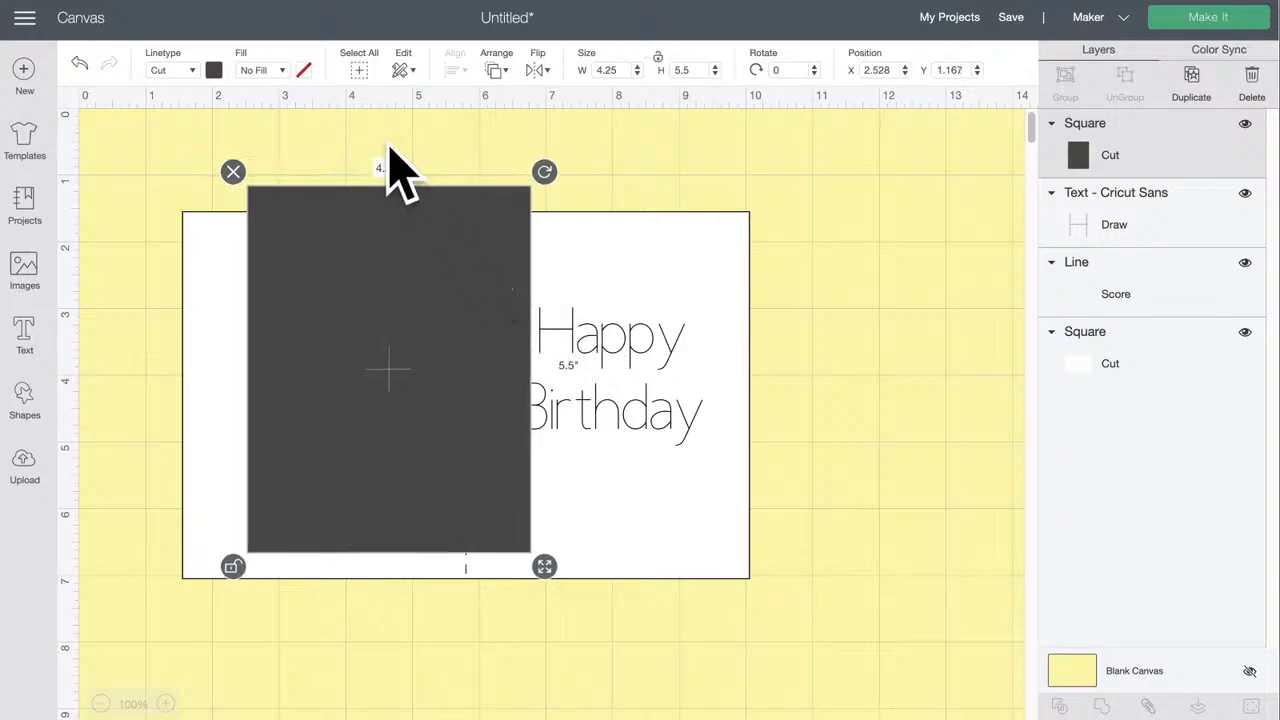
- Change the new 4.25 by 5.5 inch rectangle's material color to light green
left_click(213, 70)
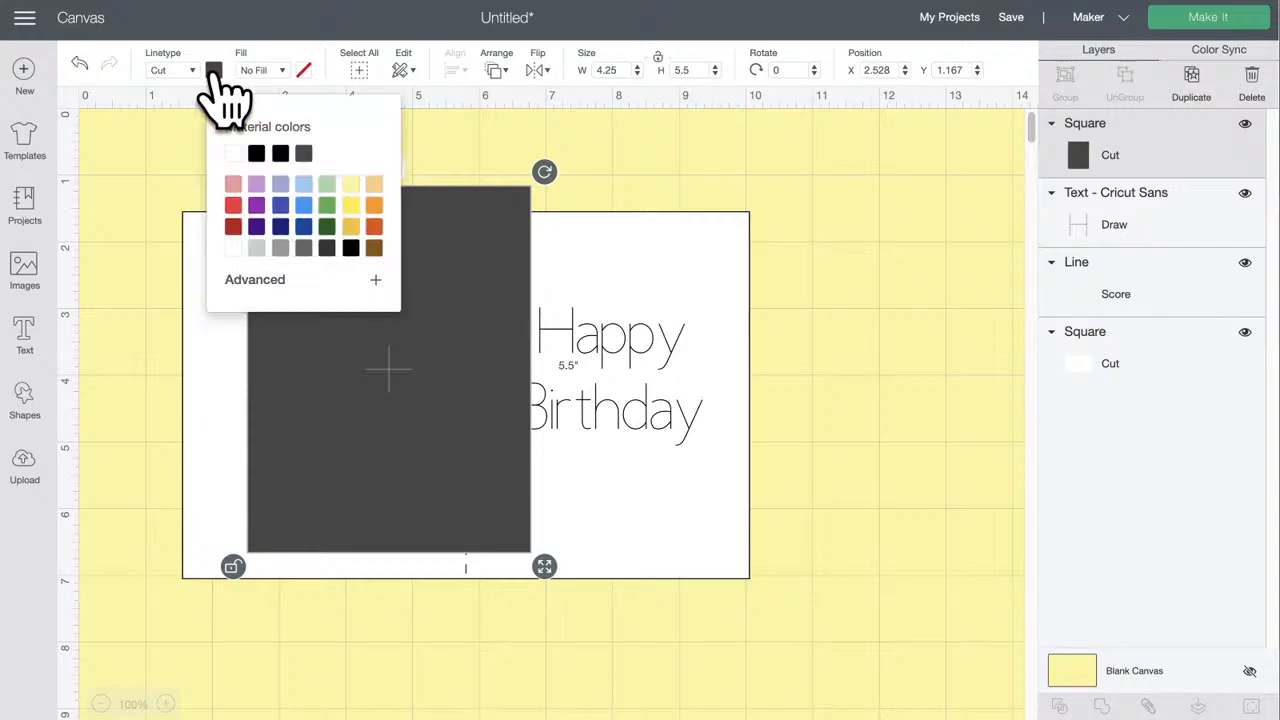
left_click(351, 185)
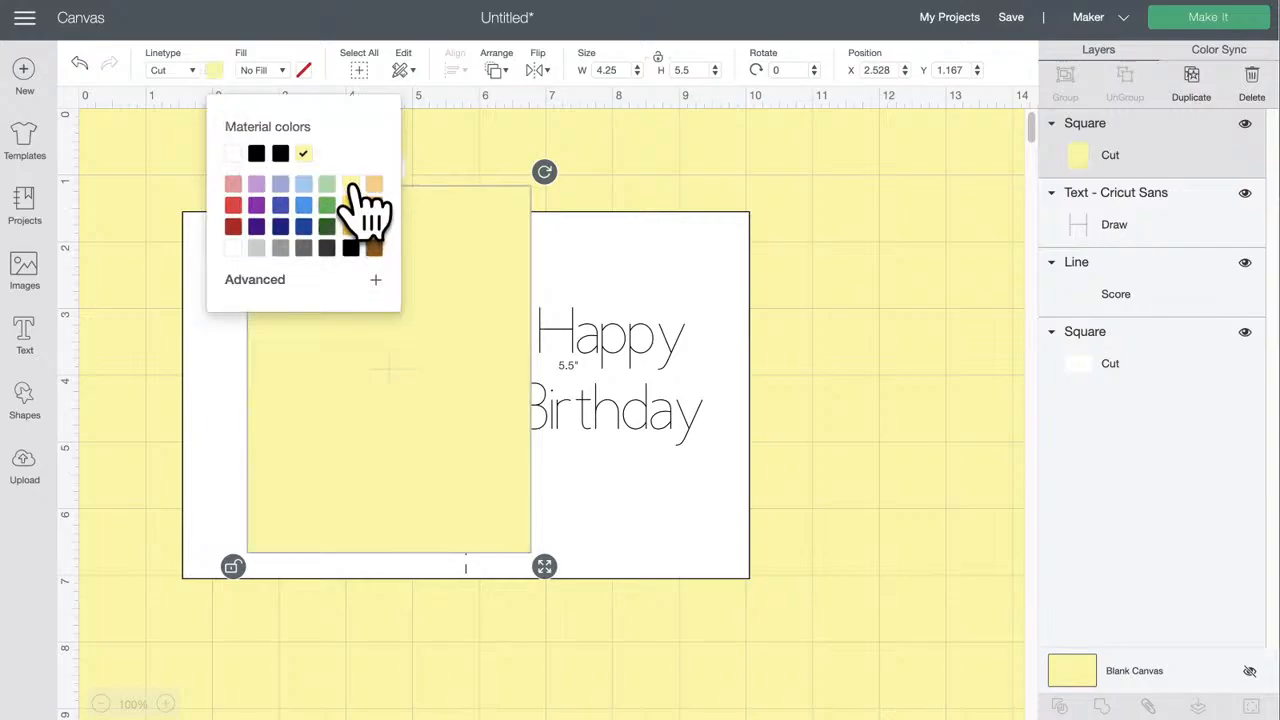
left_click(326, 185)
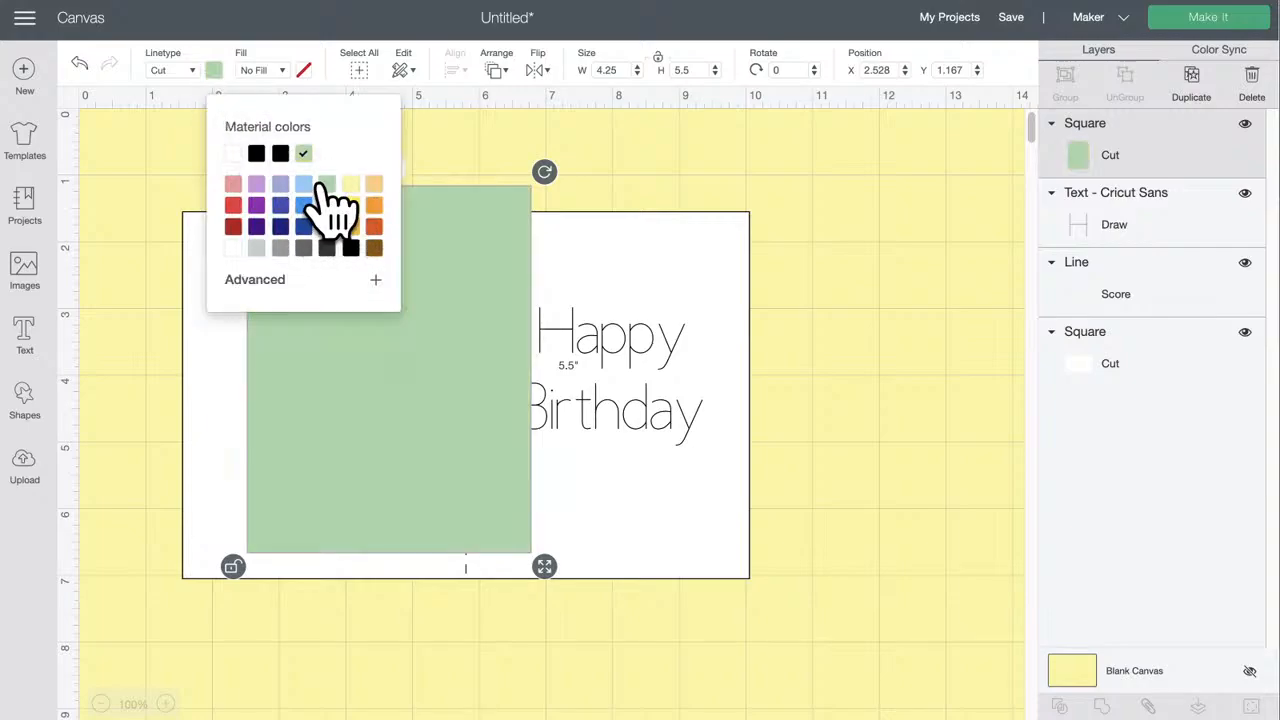
left_click(443, 251)
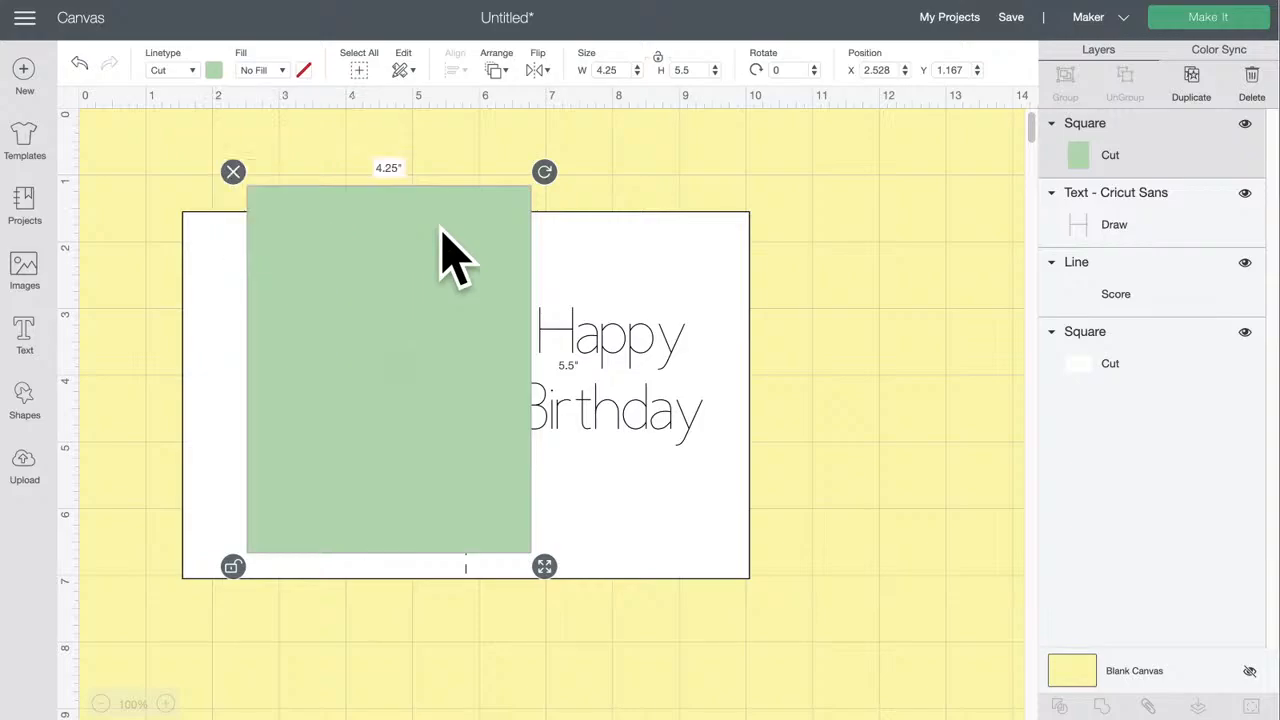
left_click(214, 72)
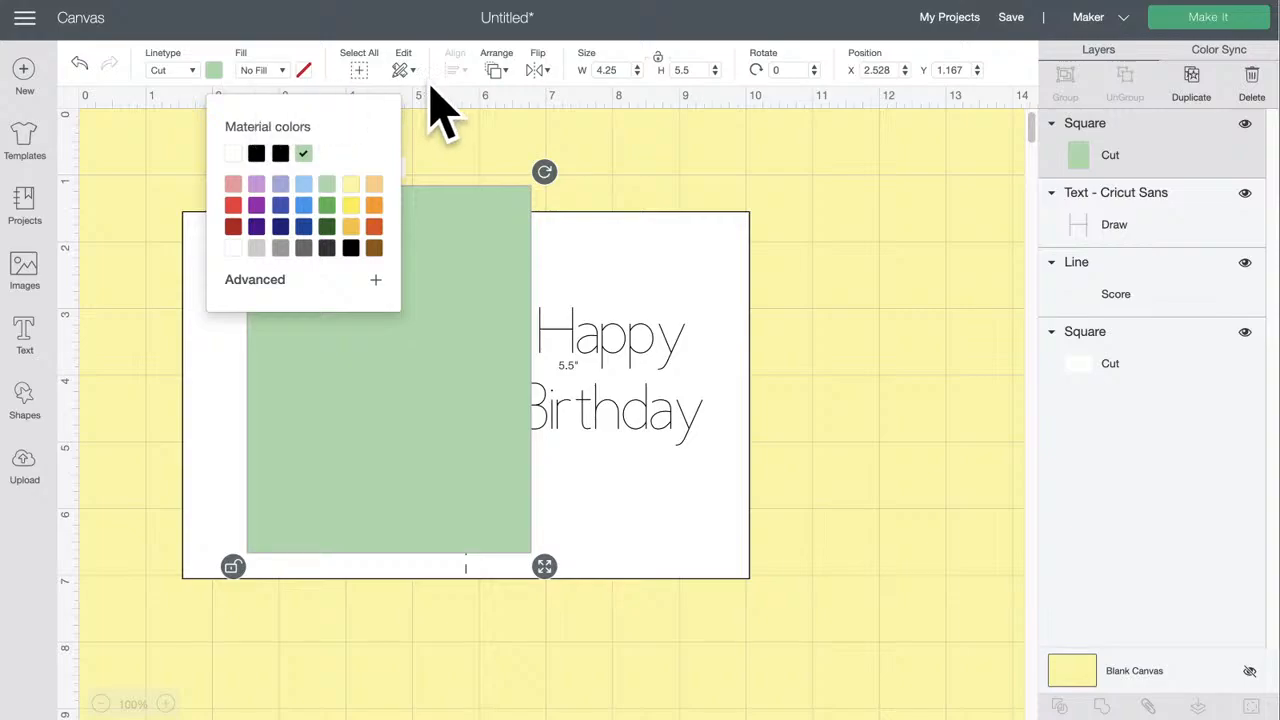
- Layer the green rectangle directly above the white card base and move it over the card's right half
left_click(497, 75)
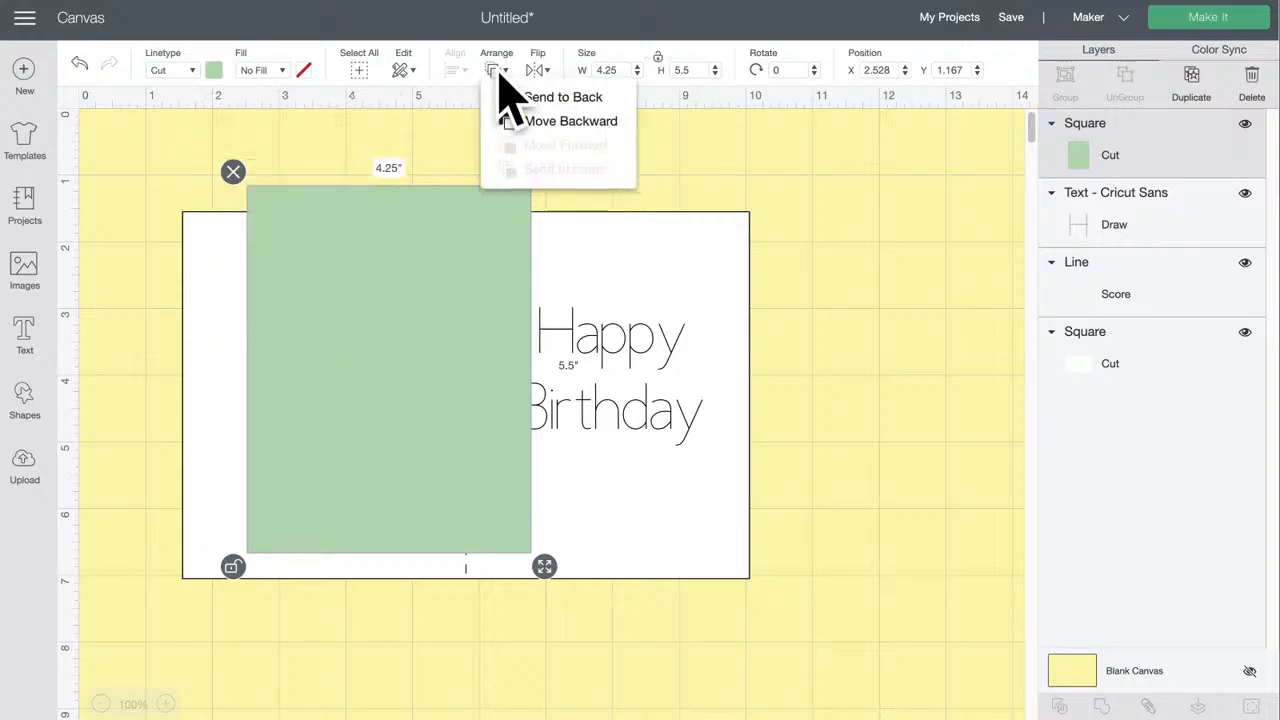
left_click(512, 97)
left_click(500, 72)
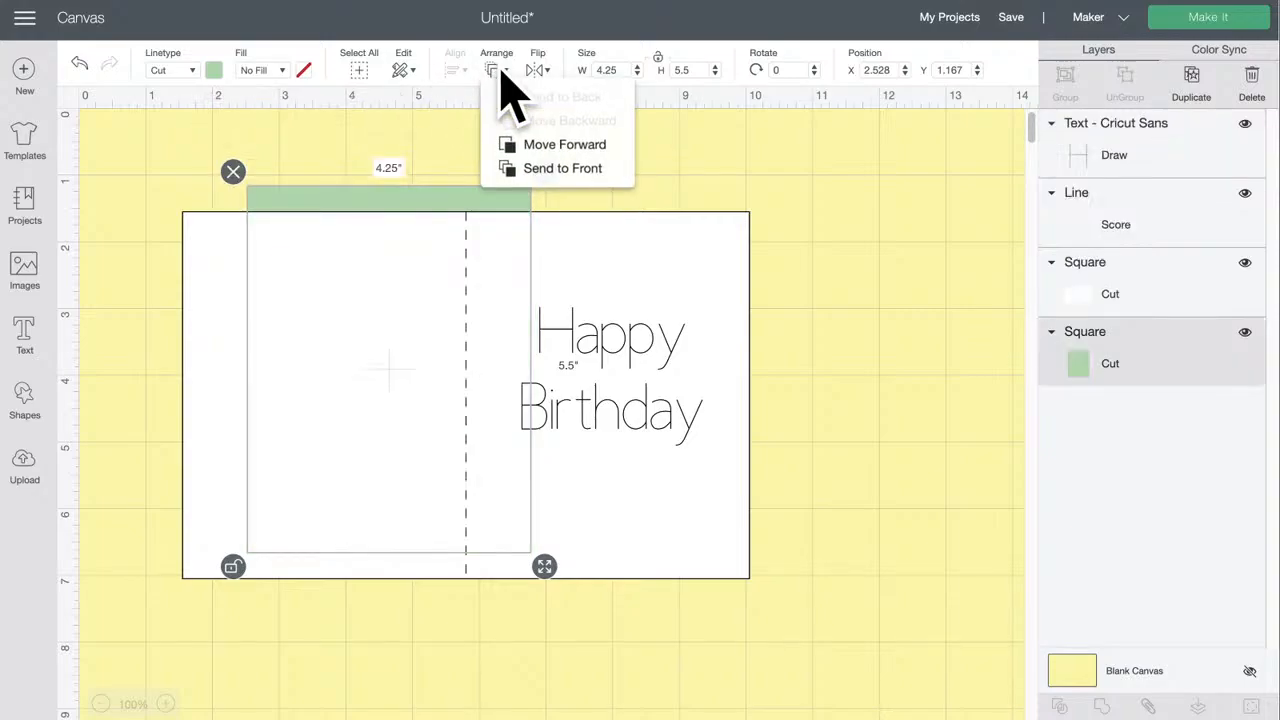
left_click(520, 149)
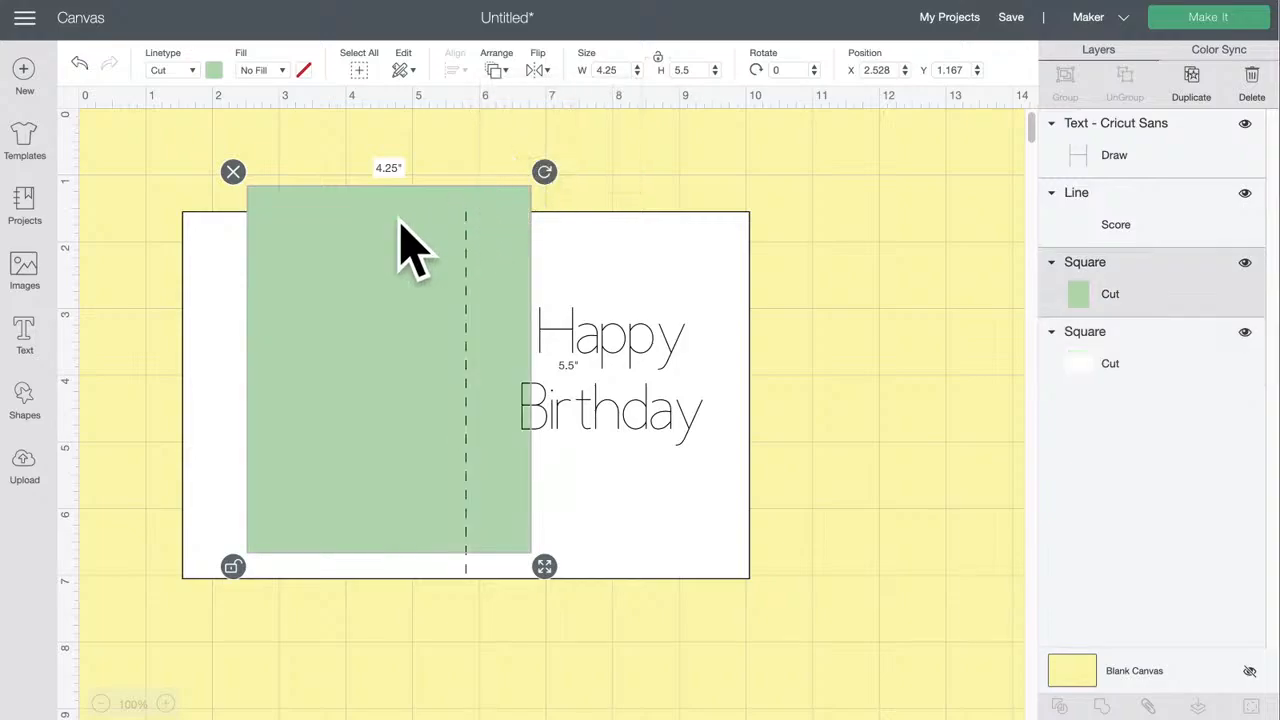
left_click_drag(326, 214, 545, 241)
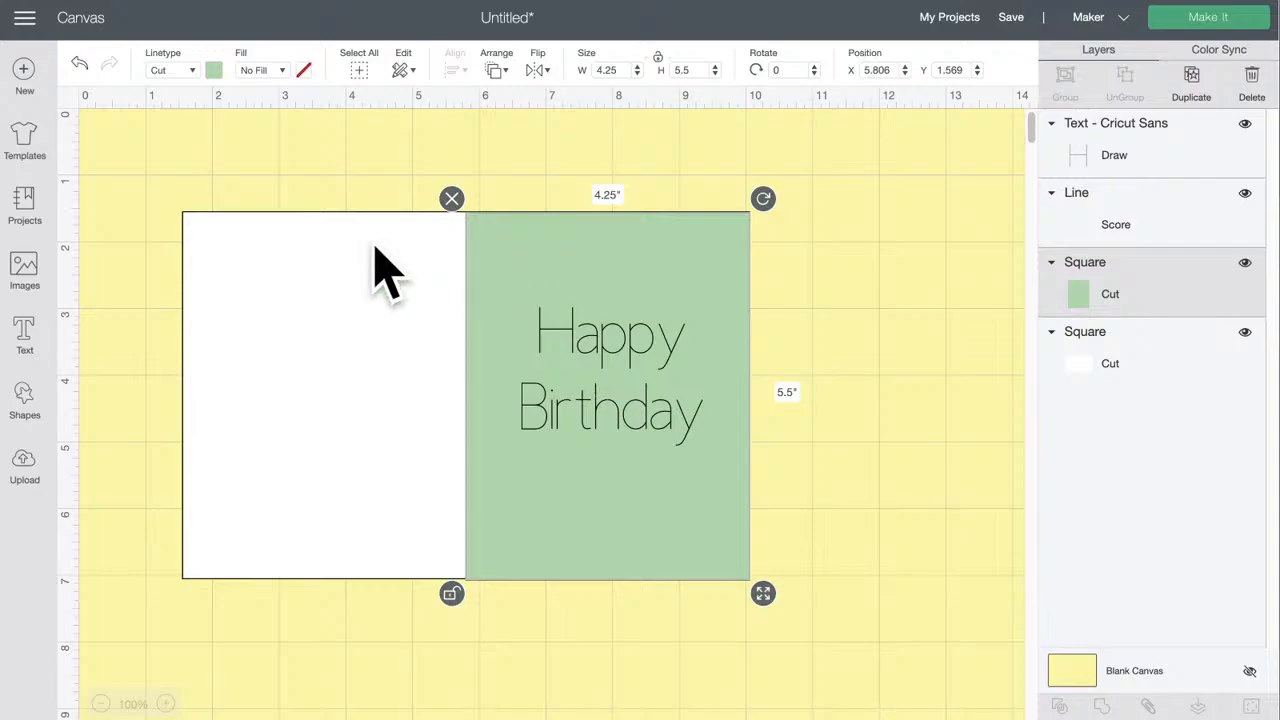
- Move the white card base down out of the way and center the text on the green rectangle
left_click_drag(362, 248, 353, 465)
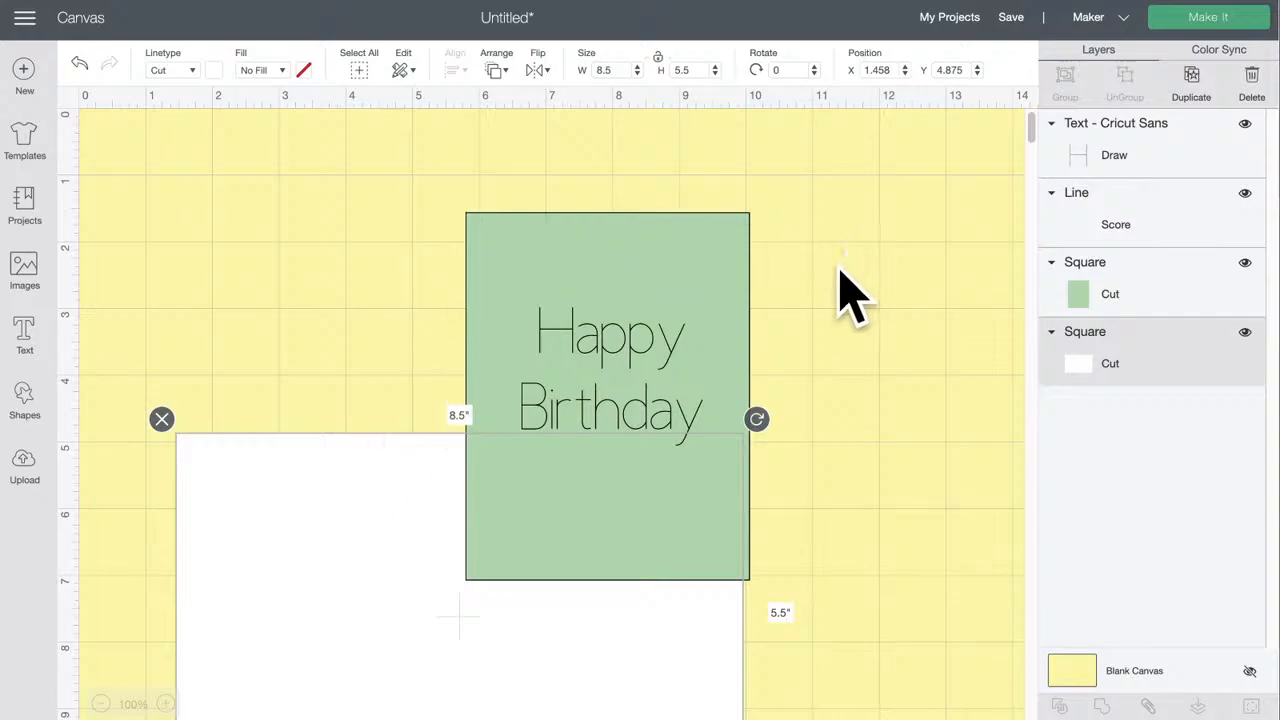
left_click_drag(836, 267, 594, 360)
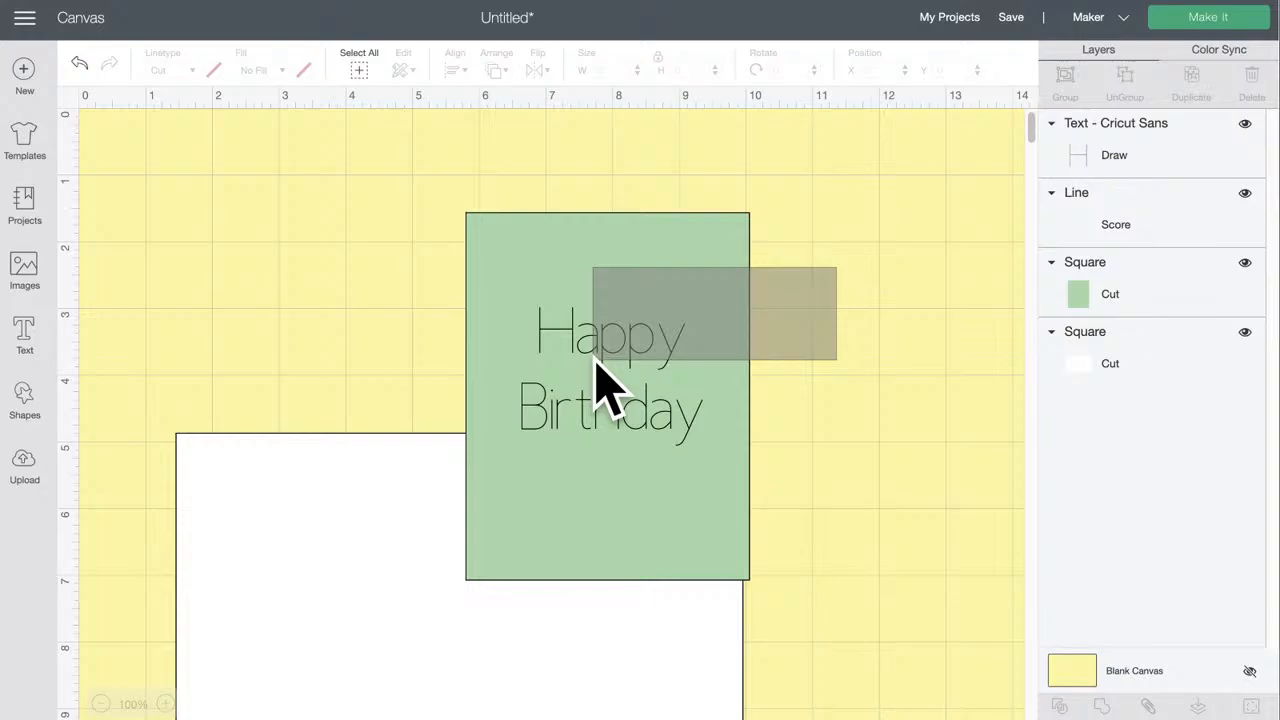
left_click_drag(596, 362, 596, 362)
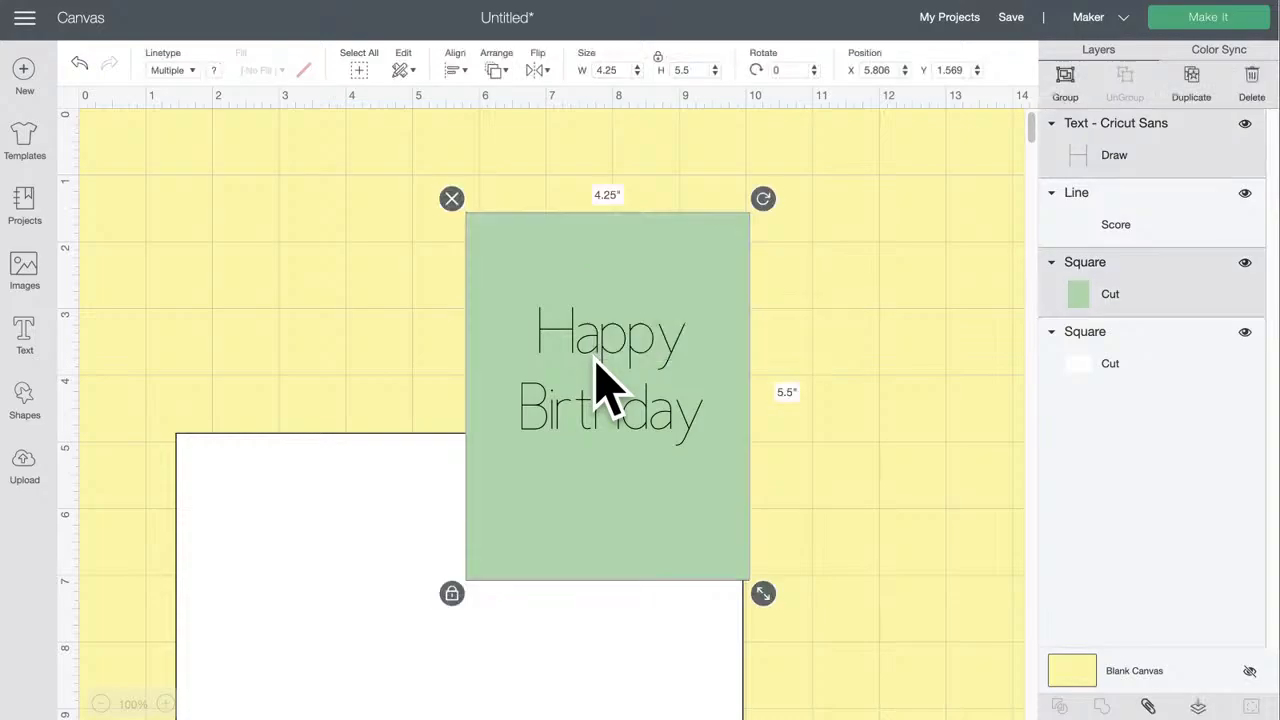
left_click(455, 70)
left_click(528, 266)
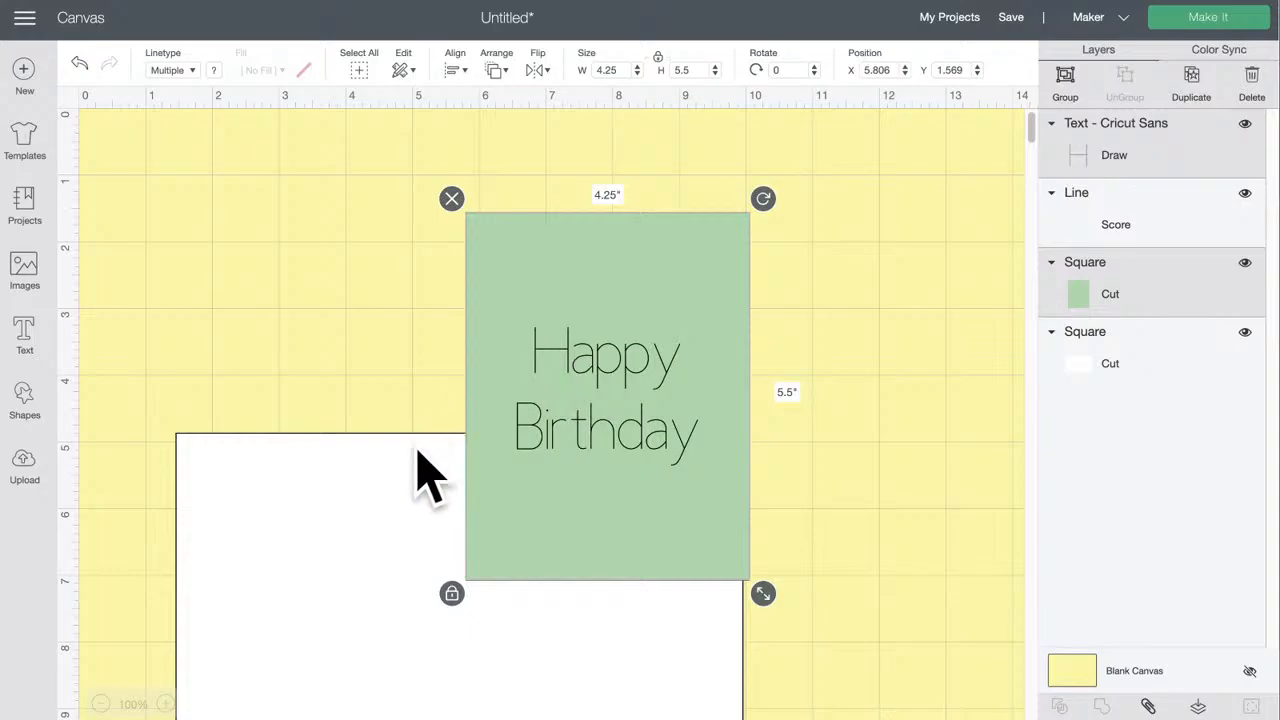
- Move the white card base back behind the green rectangle, to about X 1.542, Y 1.556
left_click(355, 395)
left_click(370, 497)
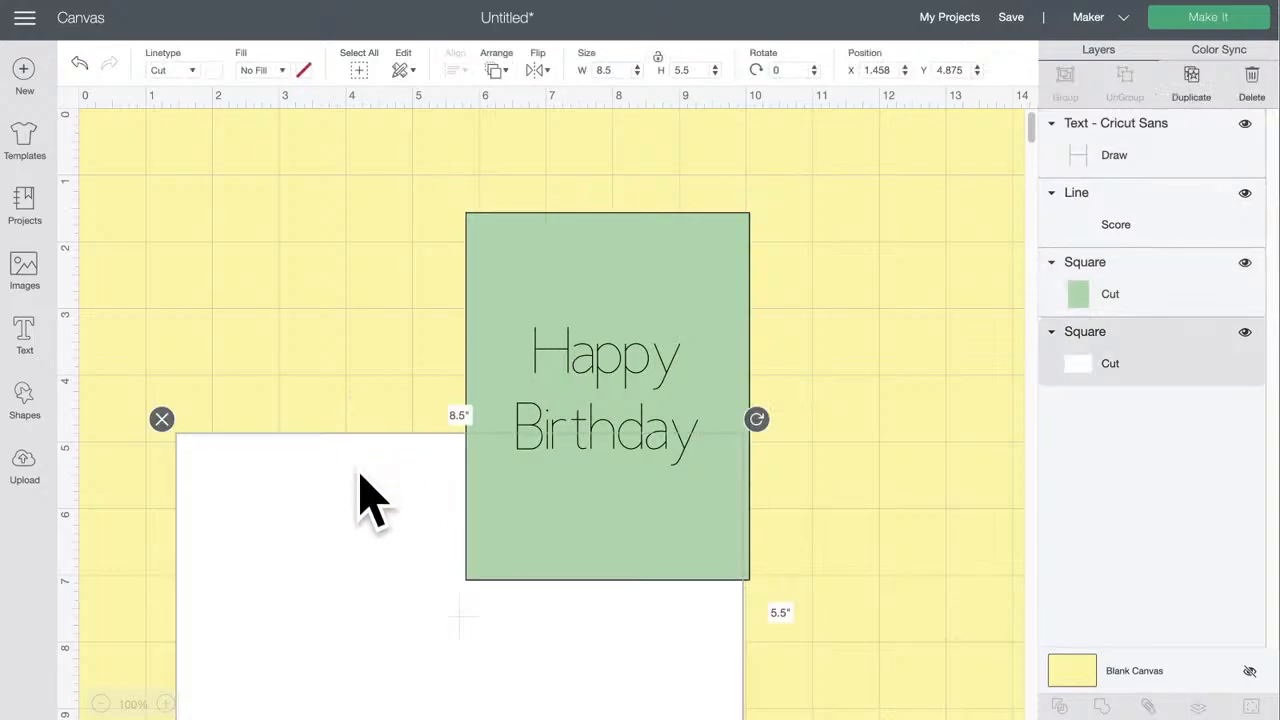
left_click_drag(370, 497, 365, 253)
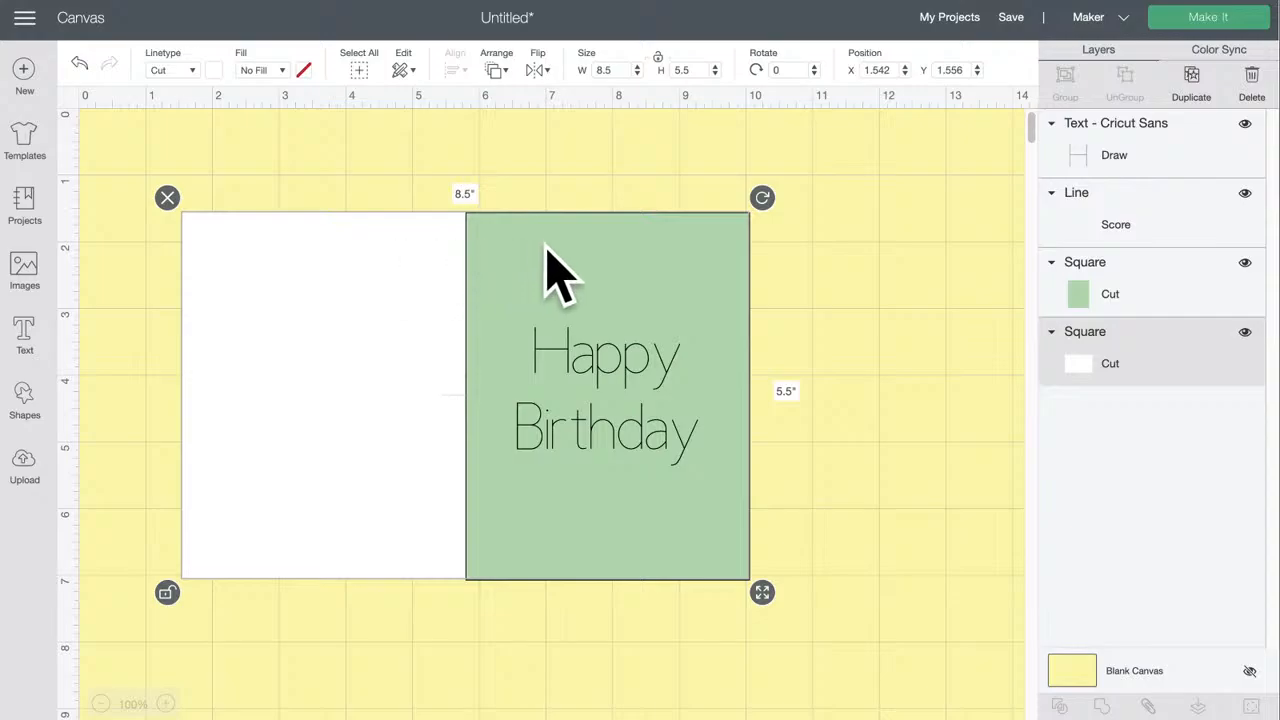
left_click(812, 250)
- Move the green rectangle off the card to about X 11.847, Y 1.75, and select the Happy Birthday text
left_click(648, 262)
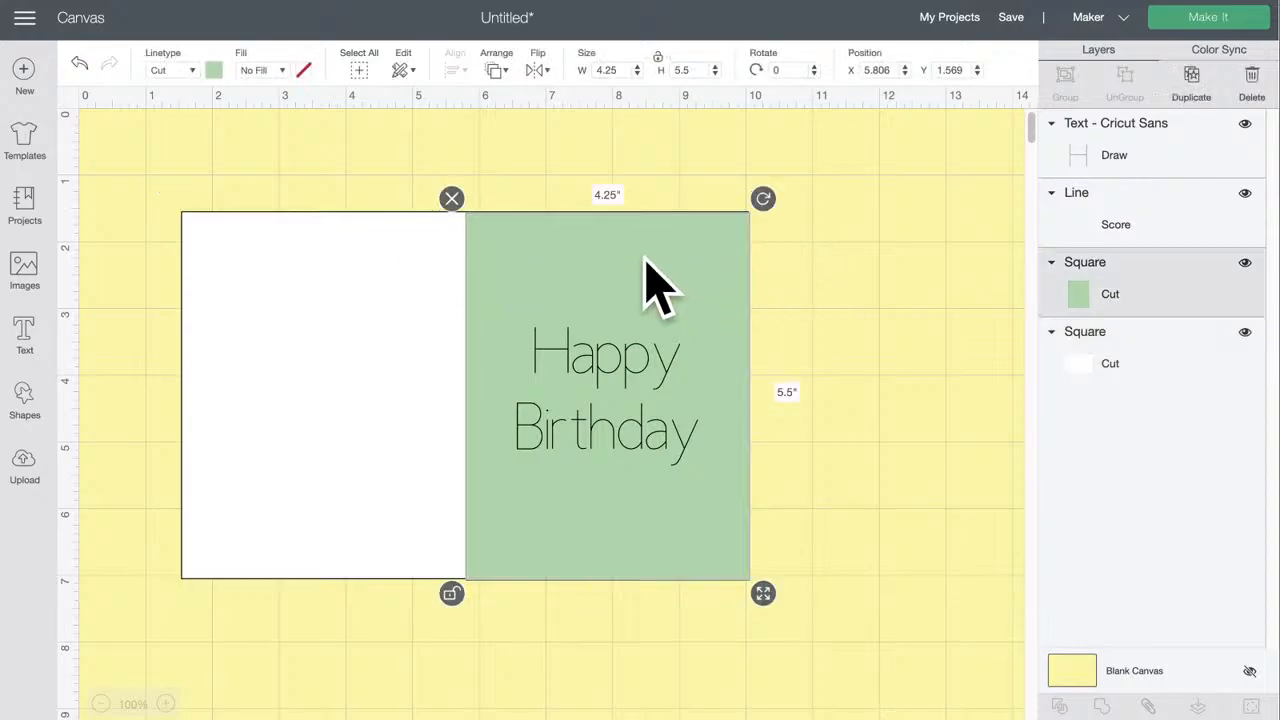
left_click_drag(648, 285, 1063, 286)
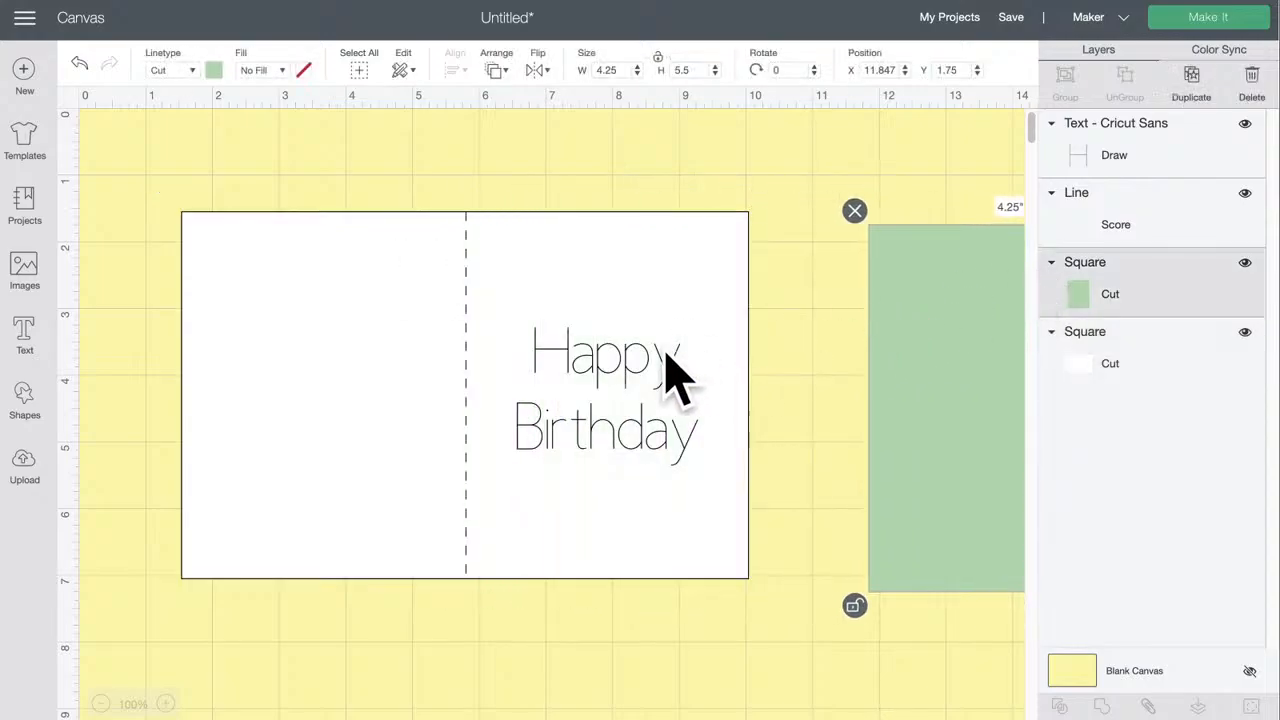
left_click(648, 378)
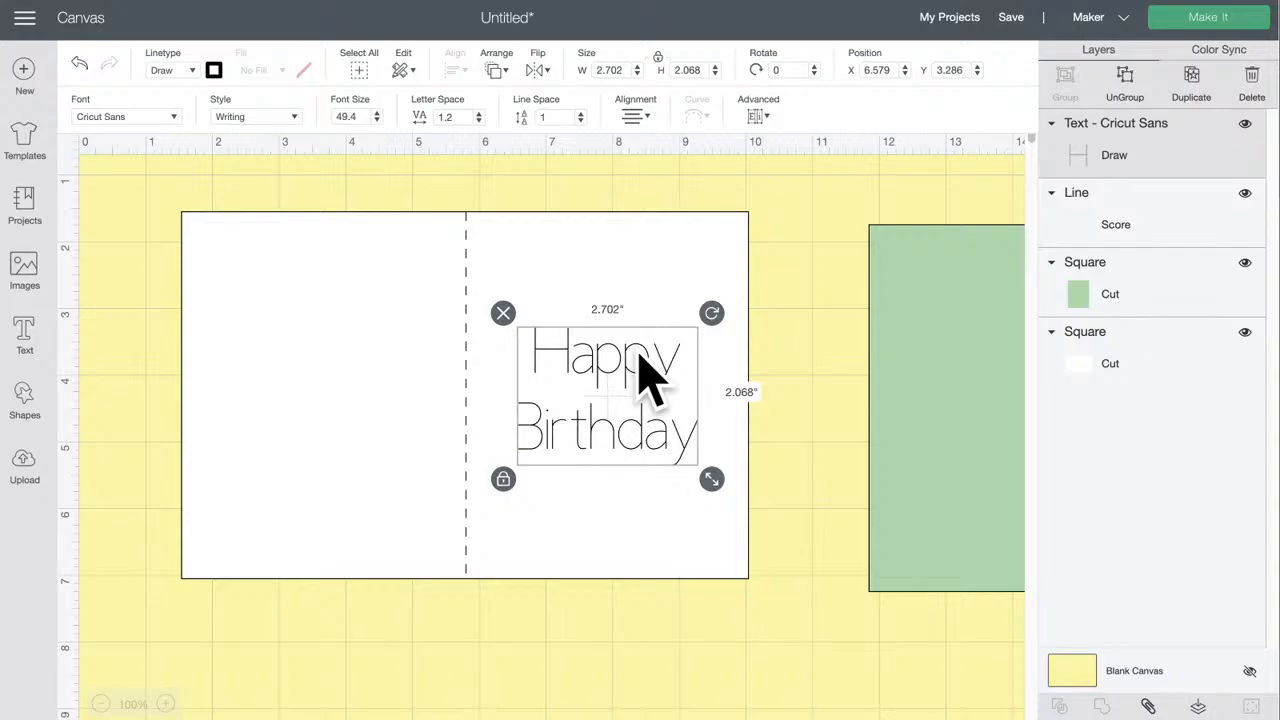
- Nudge the Happy Birthday text up on the card's right half to Y 2.786
key("Up")
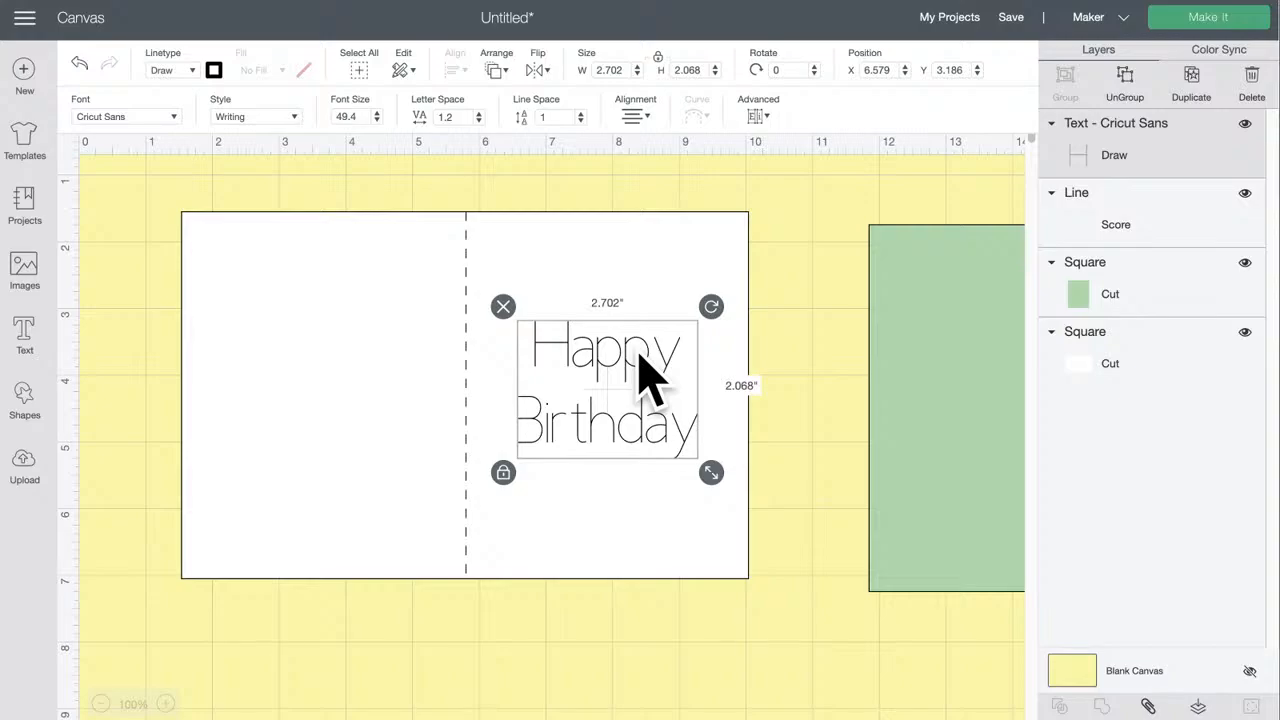
key("Up")
key("Up")
key("Up")
key("Up")
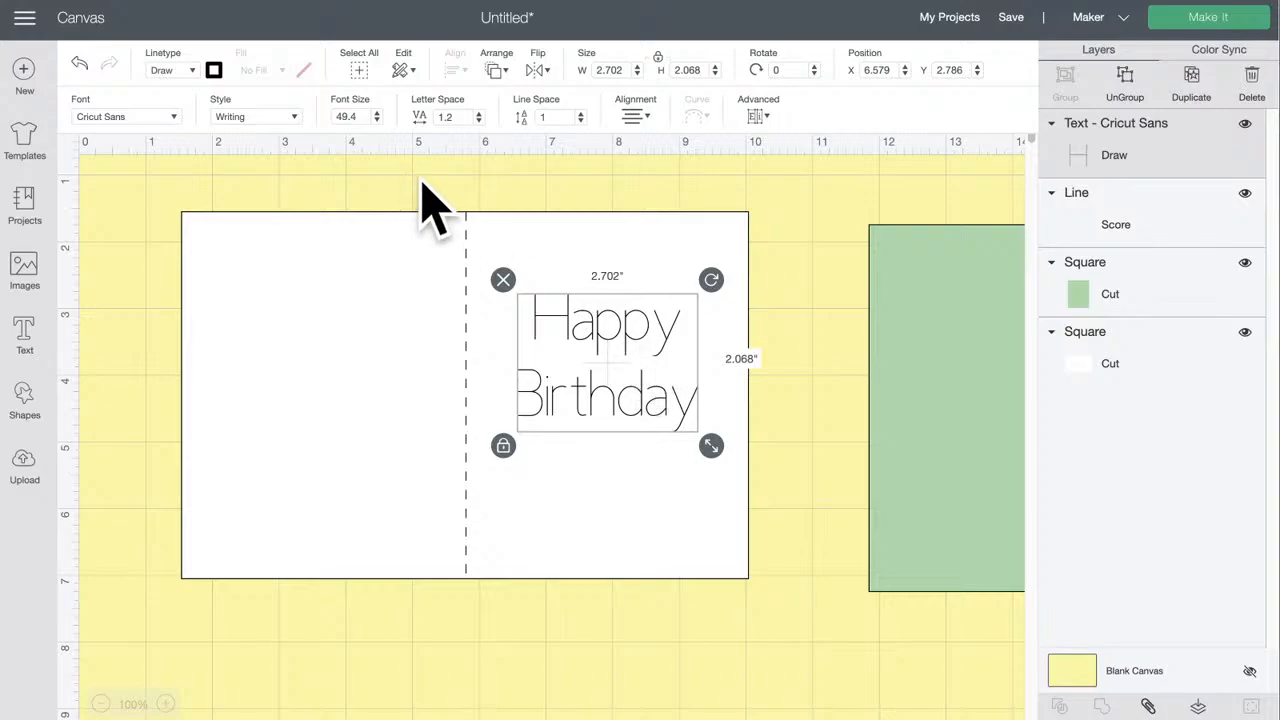
- Center the score line on the white card base and attach the text, score line and base together
left_click_drag(420, 182, 480, 251)
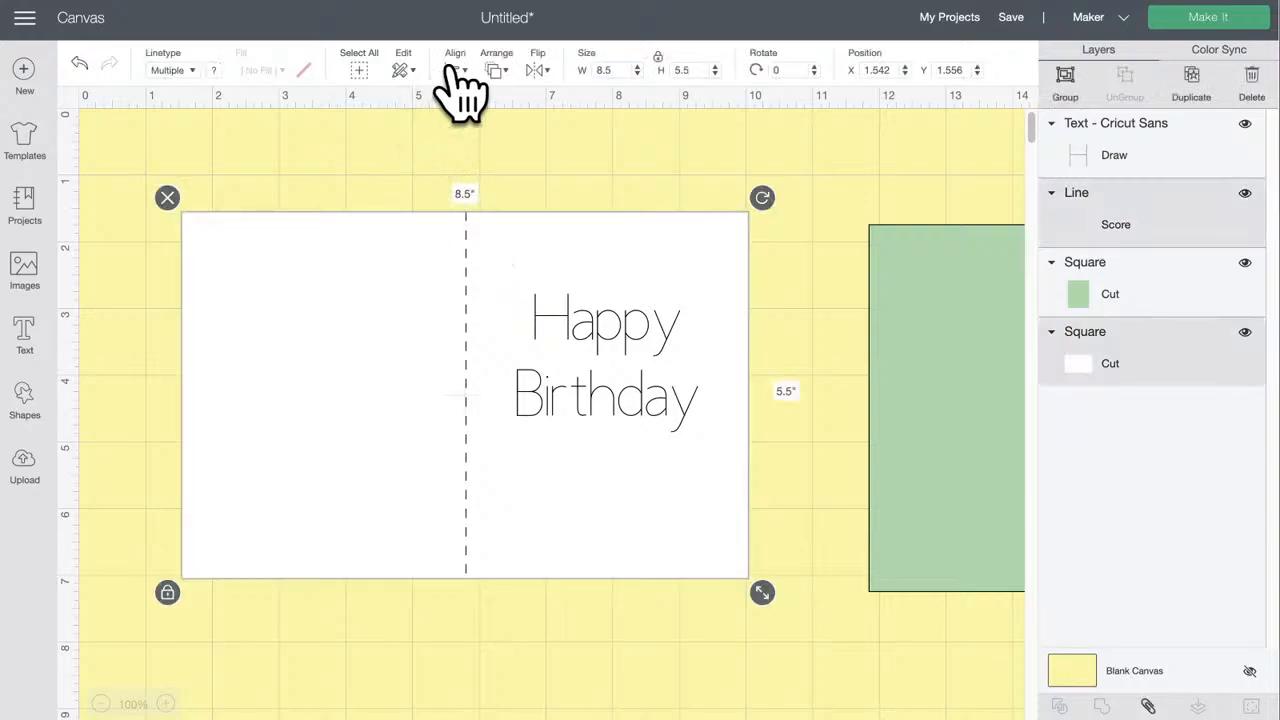
left_click(454, 70)
left_click(495, 266)
left_click(497, 173)
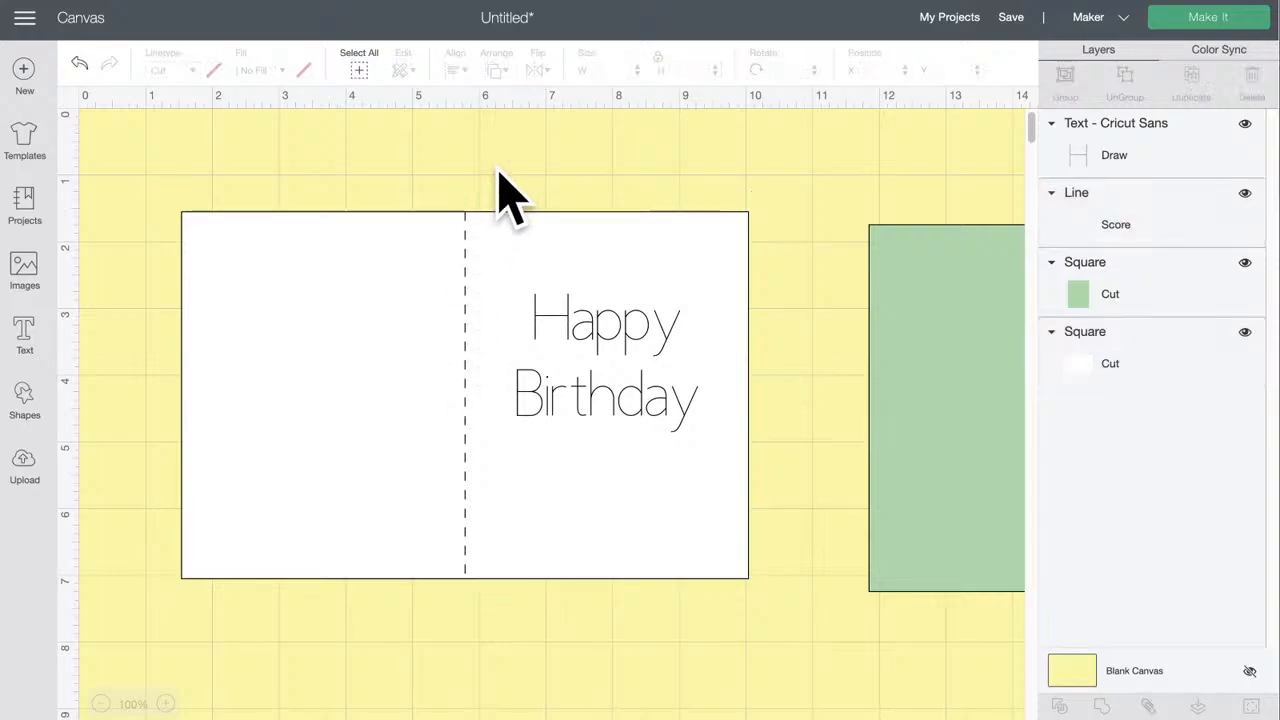
left_click_drag(338, 158, 765, 488)
left_click(1148, 707)
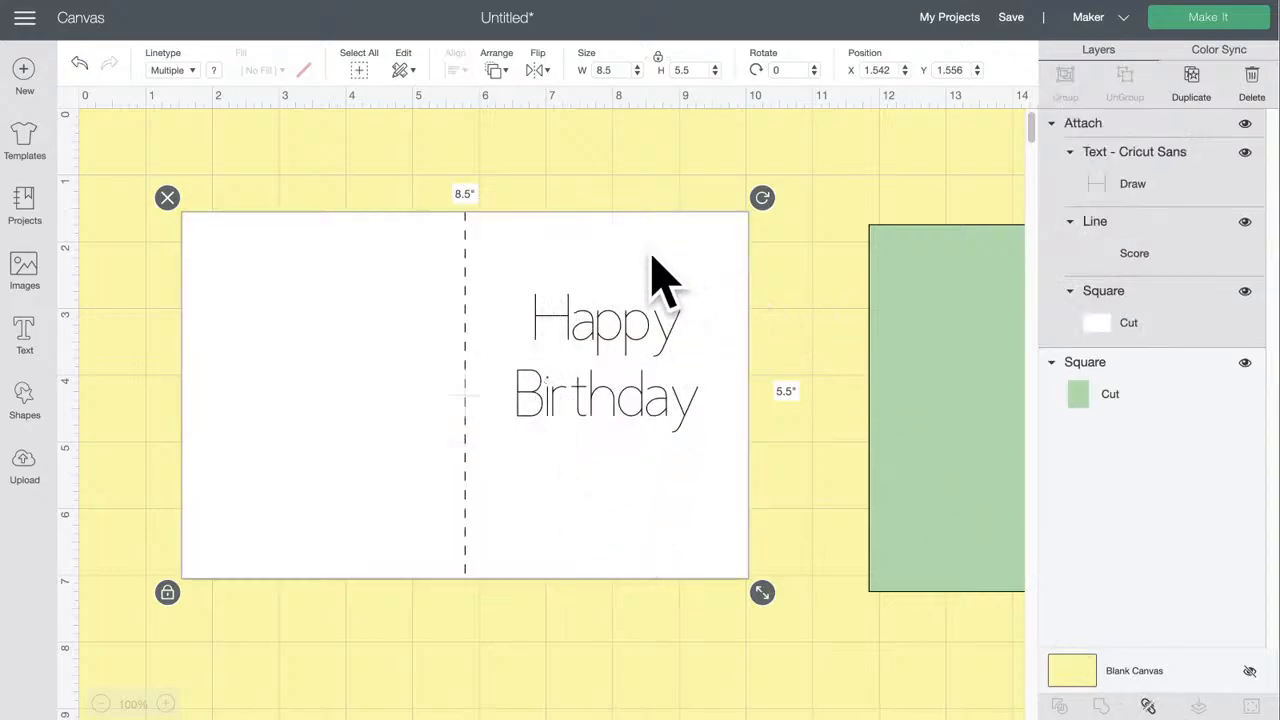
- Move the green rectangle over the card's left half, to about X 1.847, Y 1.75, and bring it in front of the card
left_click_drag(924, 357, 236, 276)
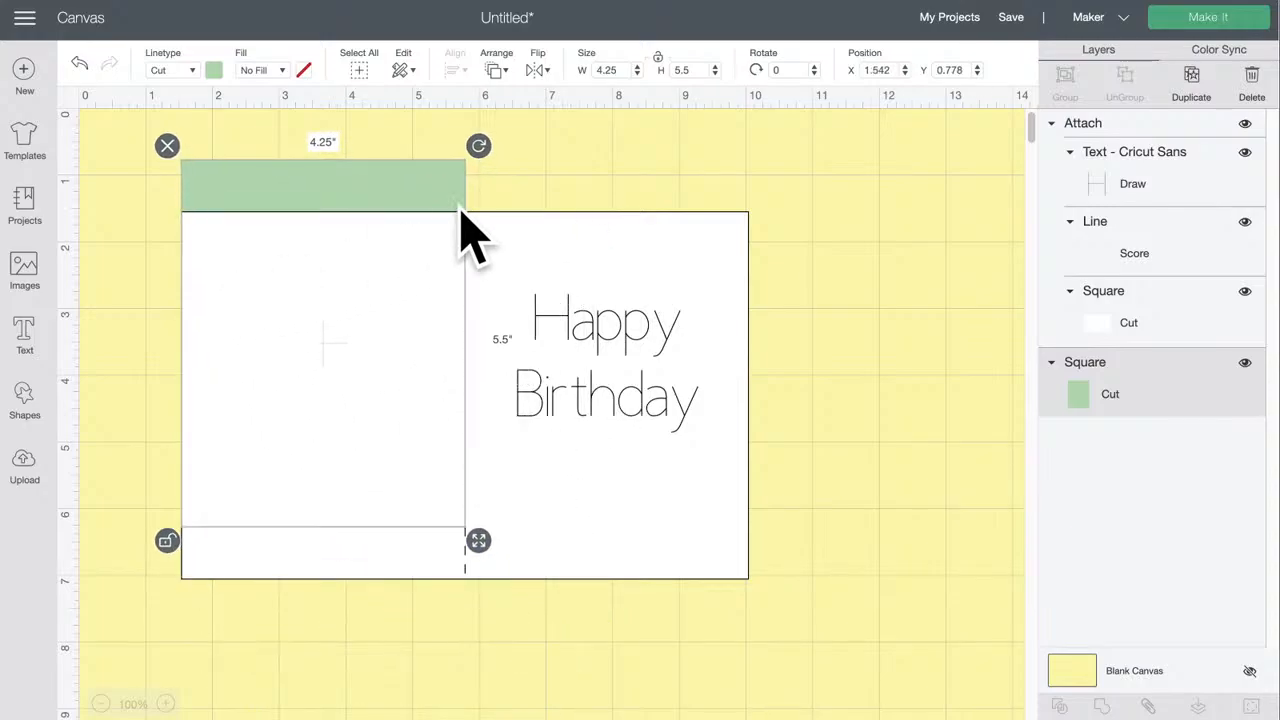
left_click(497, 70)
left_click(545, 169)
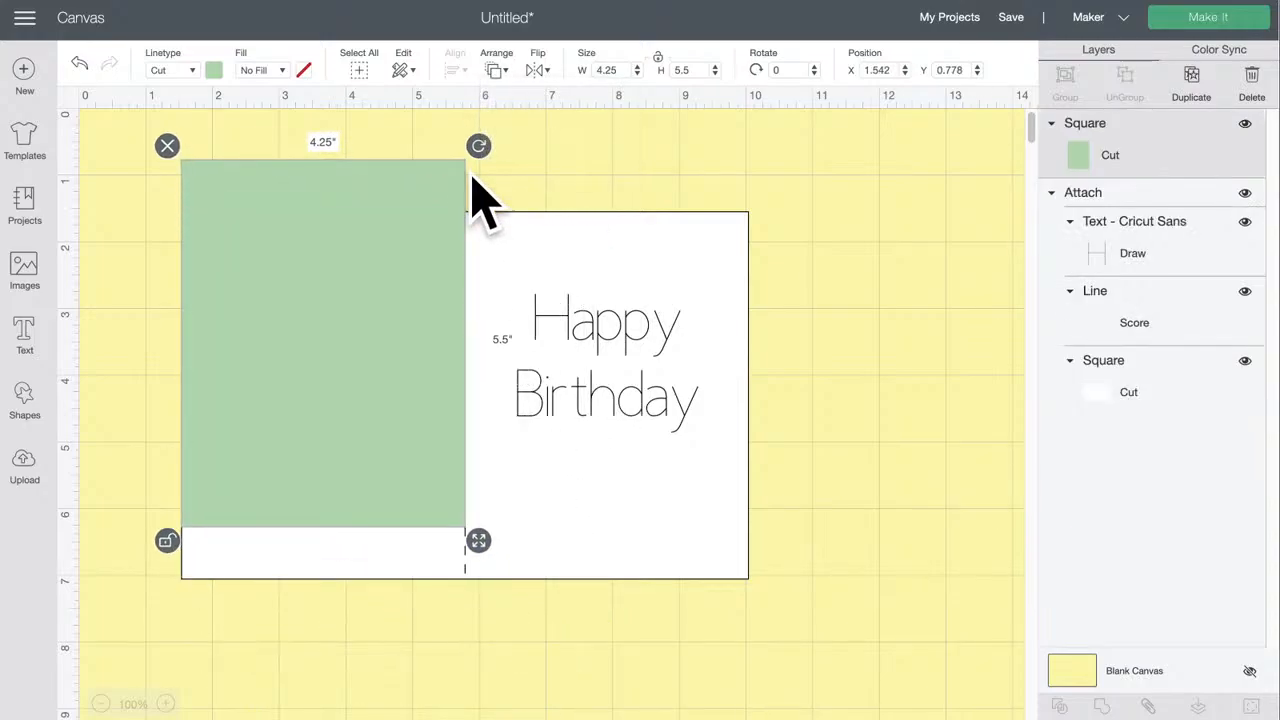
left_click_drag(429, 214, 440, 280)
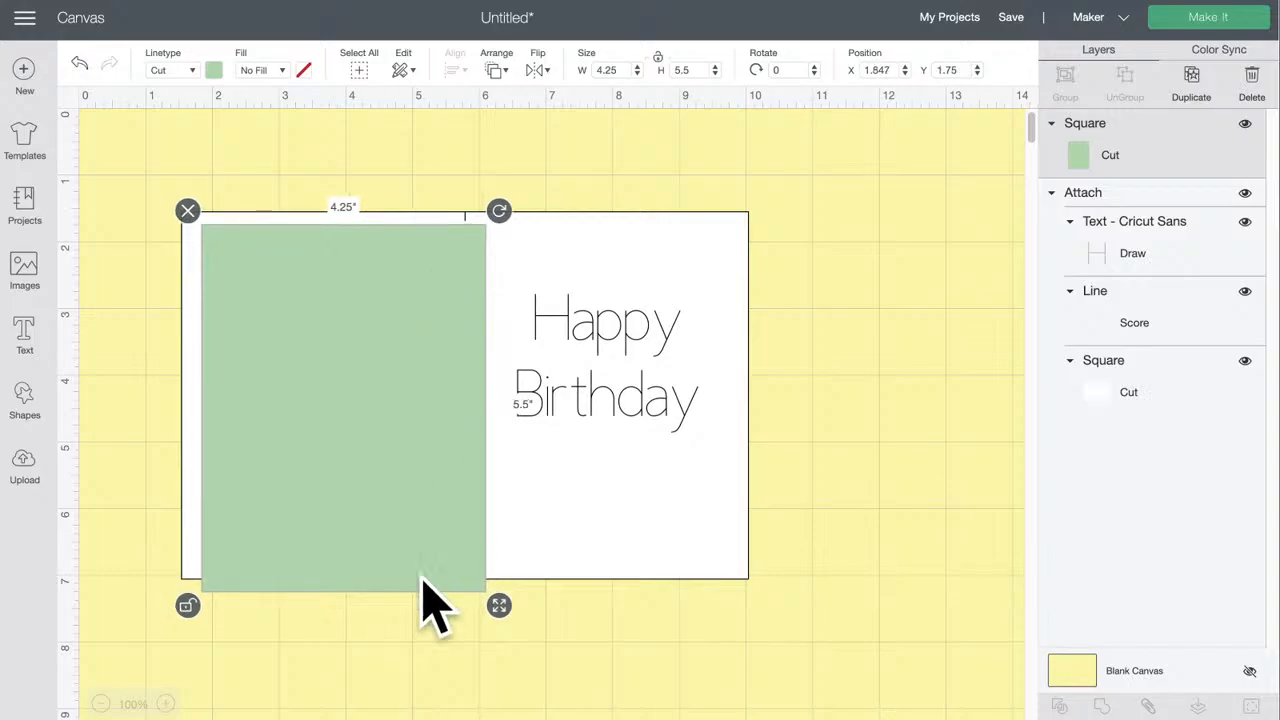
- Resize the green rectangle to about 3.889 by 5.208 inches and place it inside the left half at about X 1.75, Y 1.708
left_click_drag(495, 604, 463, 566)
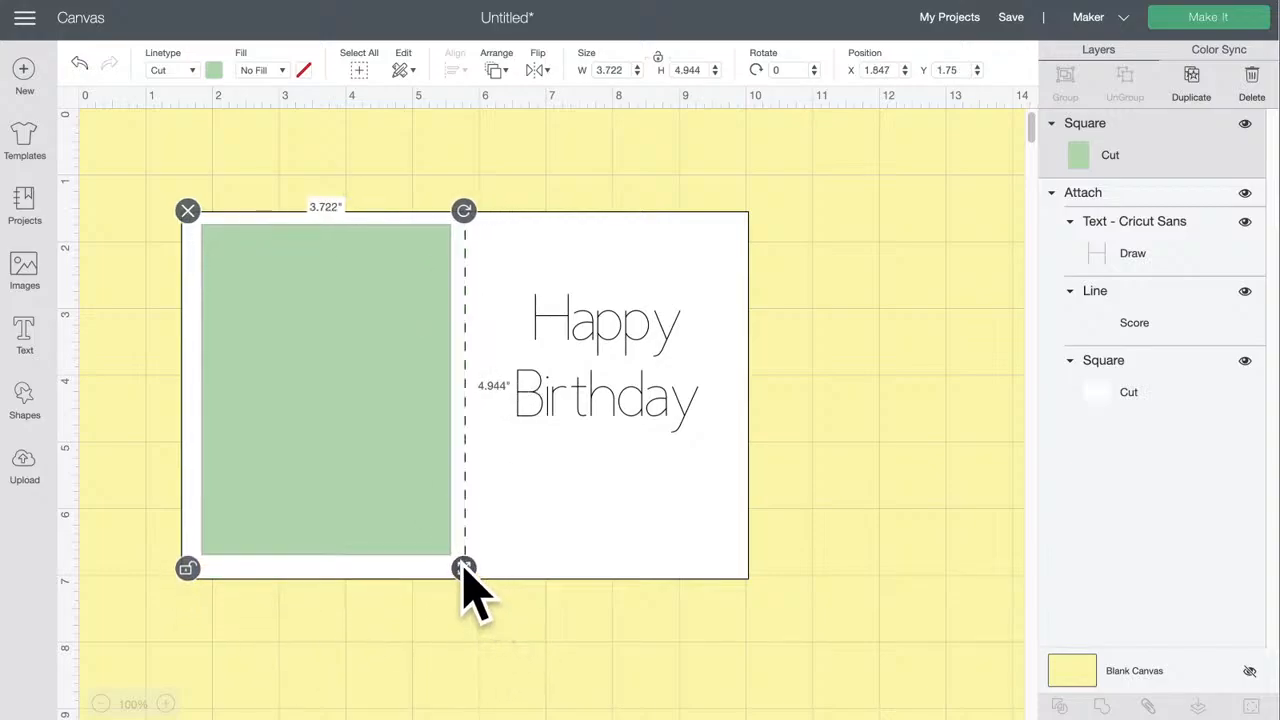
left_click_drag(410, 448, 401, 444)
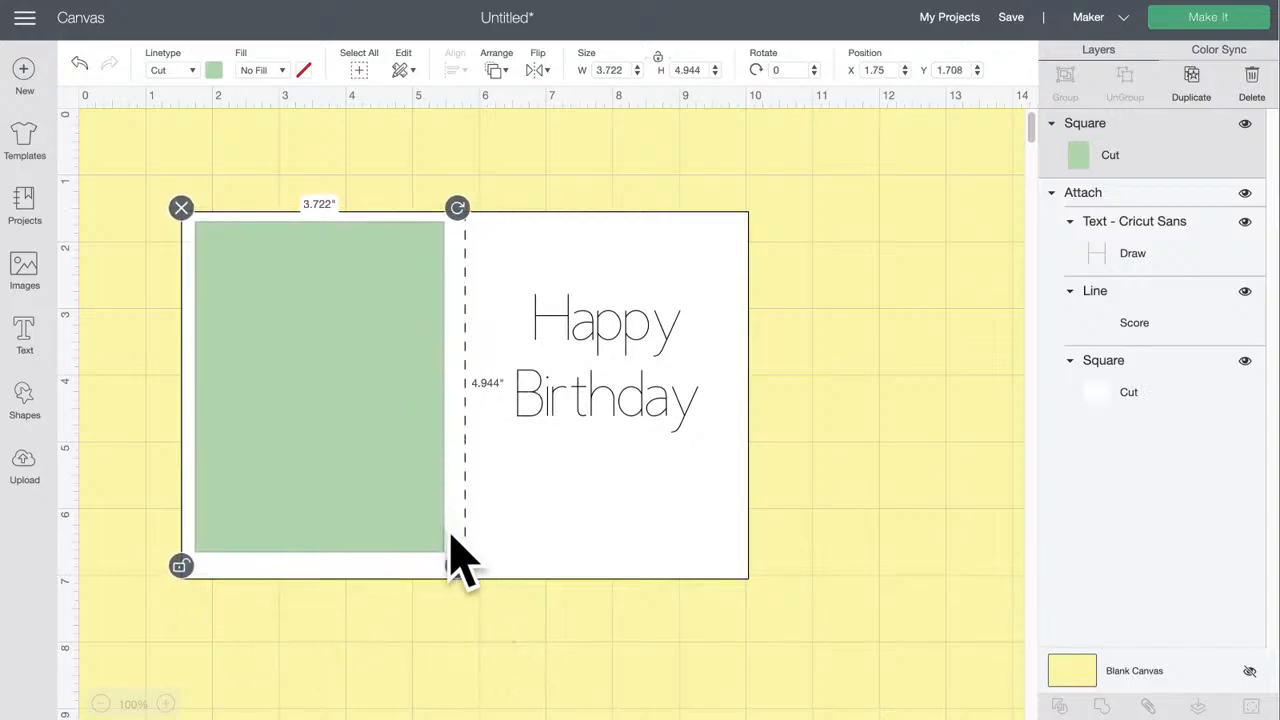
left_click_drag(457, 566, 469, 582)
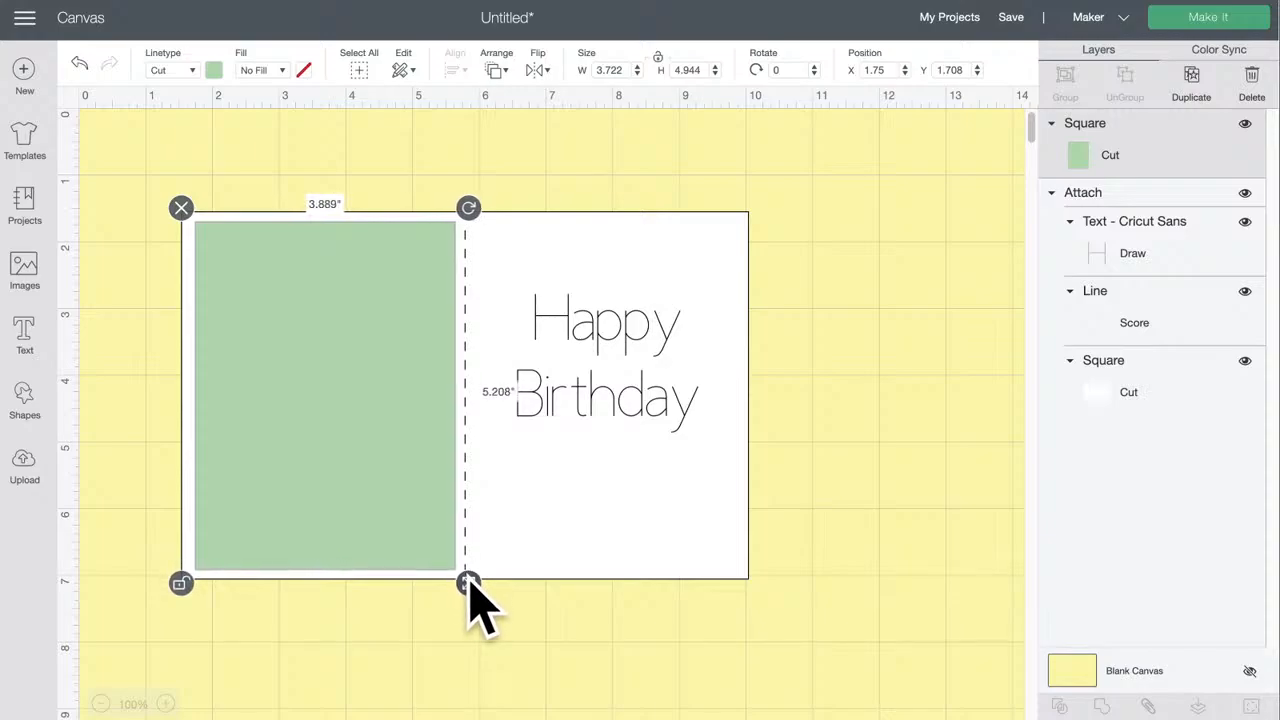
- Duplicate the green rectangle and recolor the copy light orange
left_click(1191, 80)
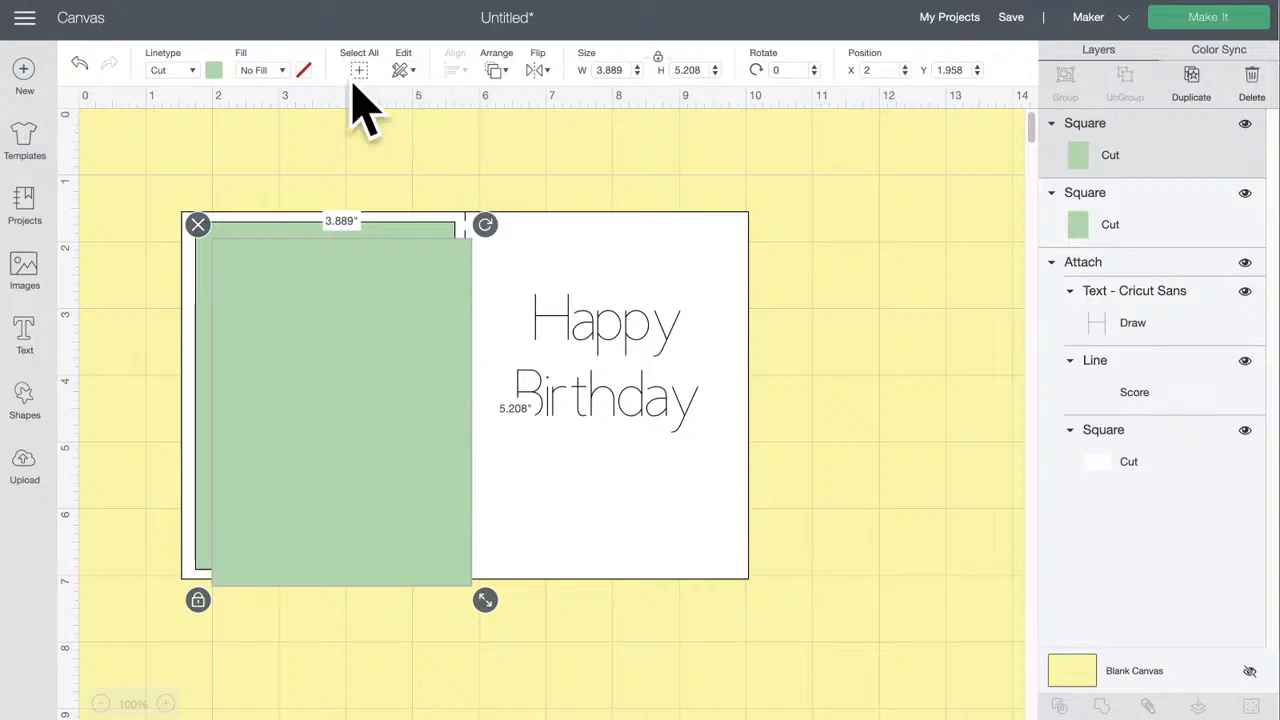
left_click(213, 70)
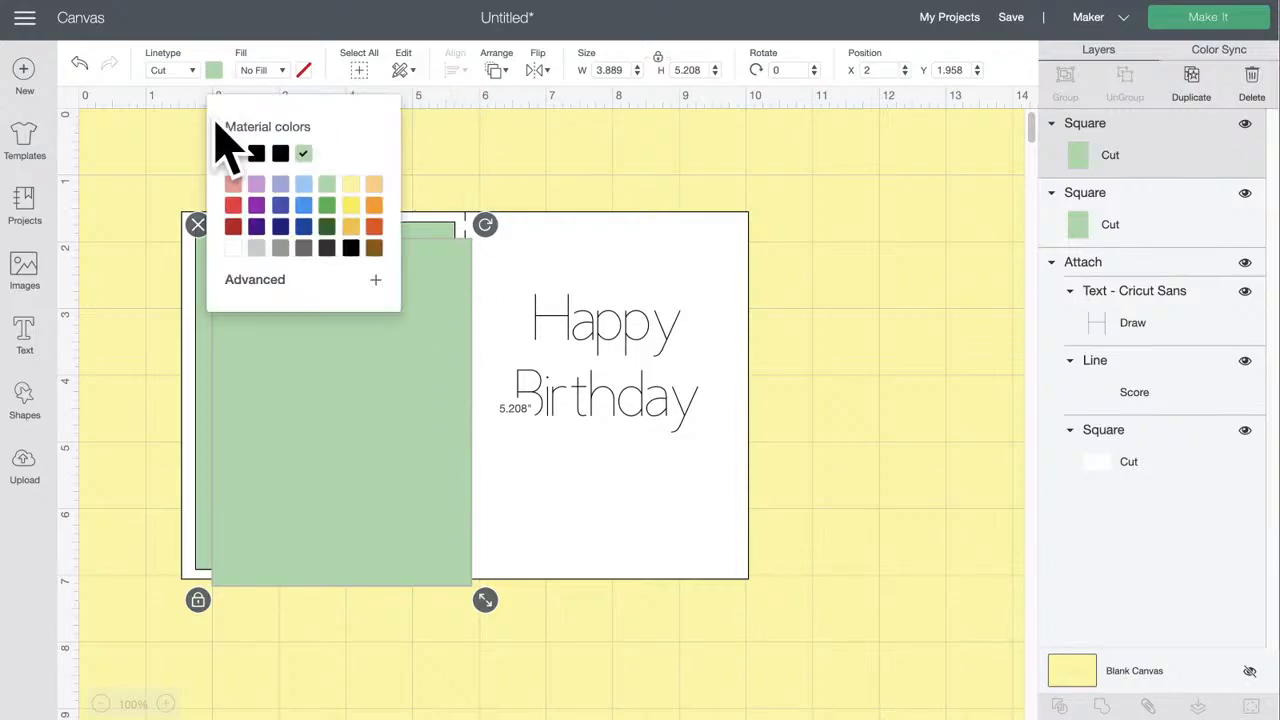
left_click(373, 185)
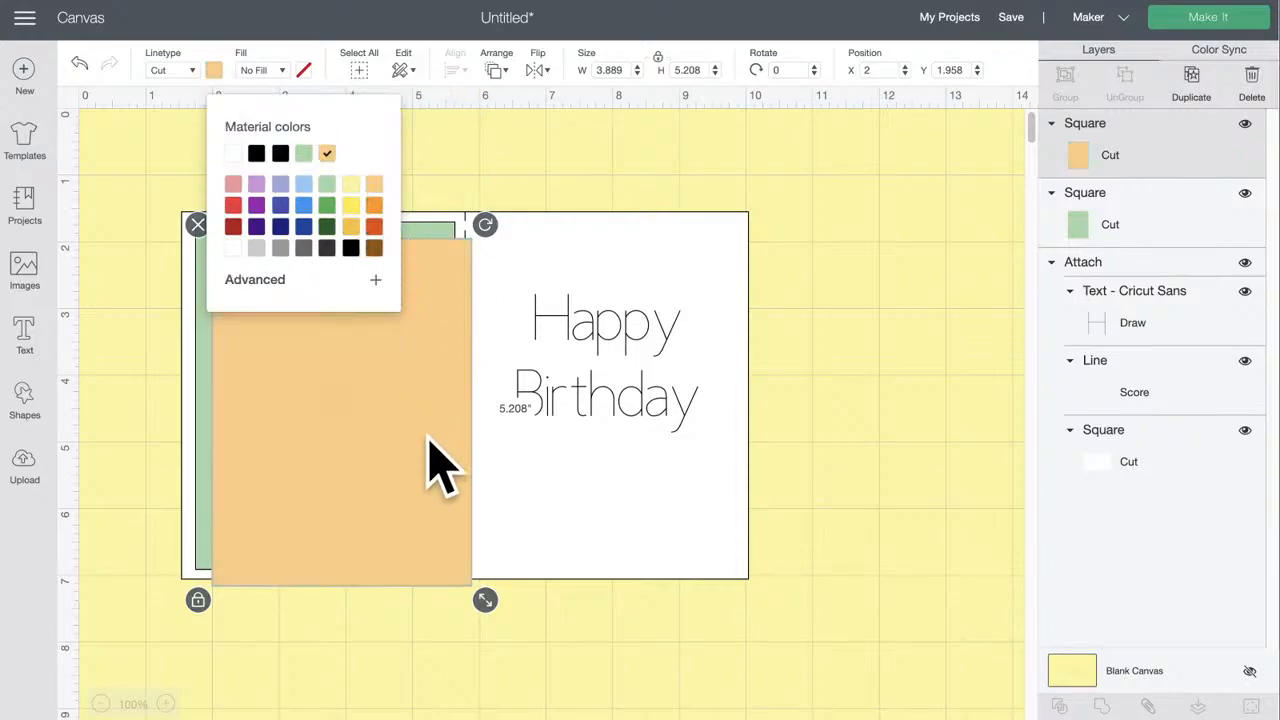
- Shrink the orange rectangle to about 3.681 by 4.931 inches and place it within the green one at about X 1.847, Y 1.861
left_click_drag(427, 435, 420, 438)
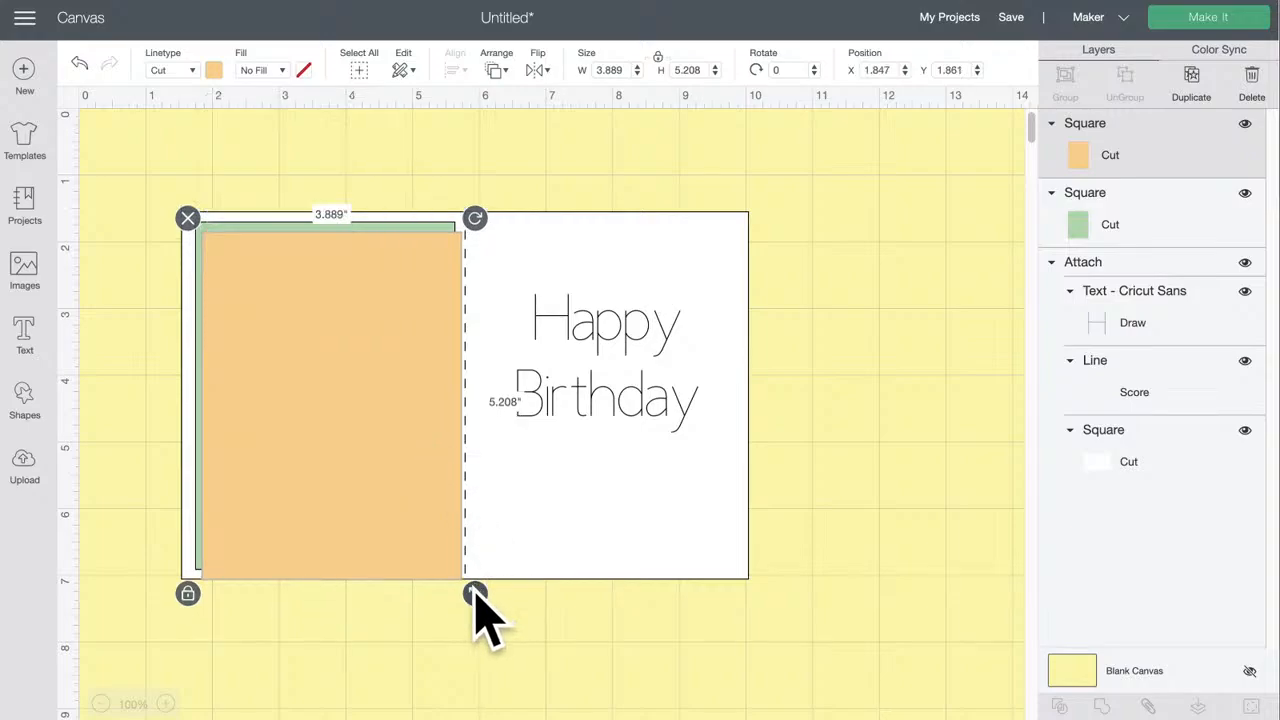
left_click_drag(474, 592, 456, 571)
left_click_drag(413, 420, 414, 408)
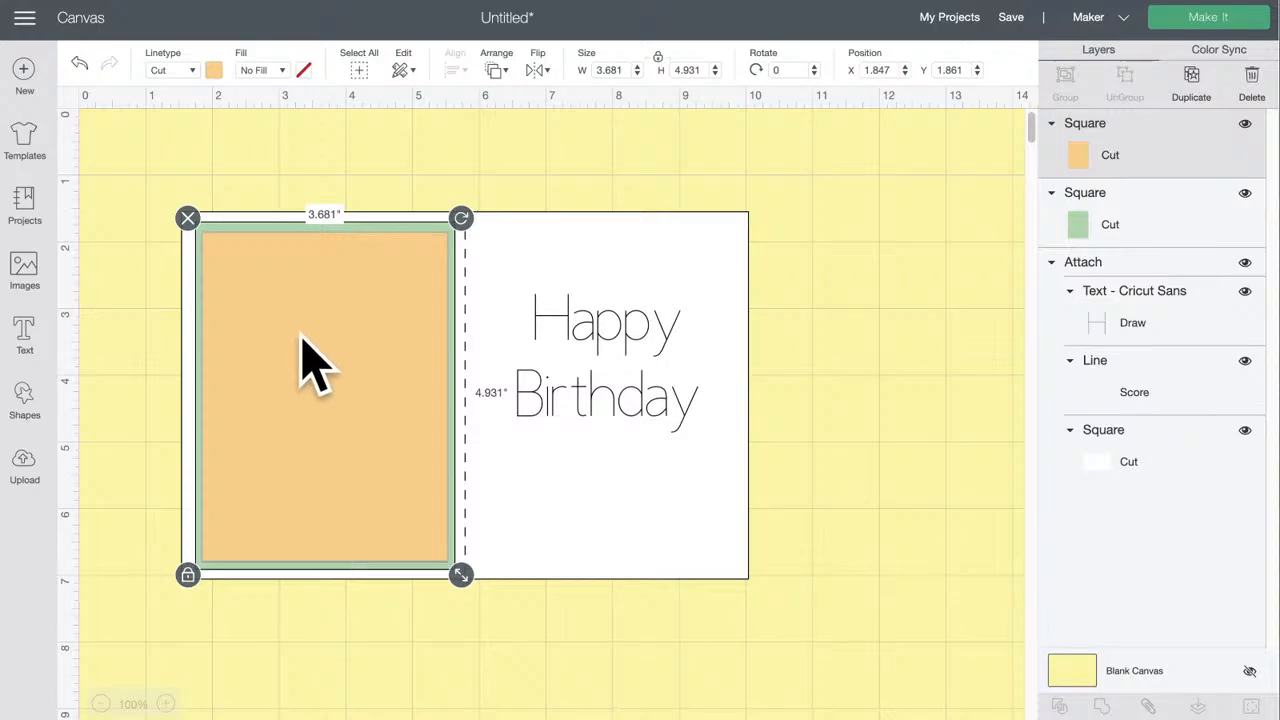
left_click_drag(300, 340, 298, 342)
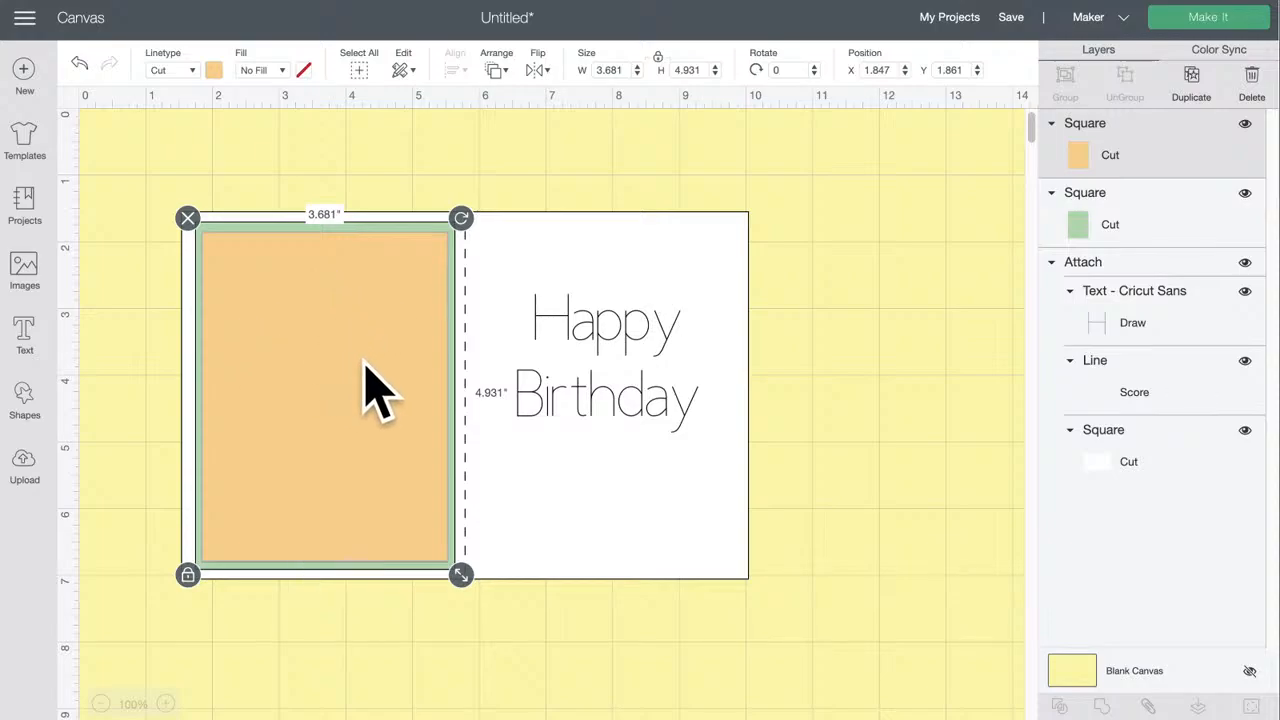
- Search all images in the image library for "cupcake"
left_click(30, 265)
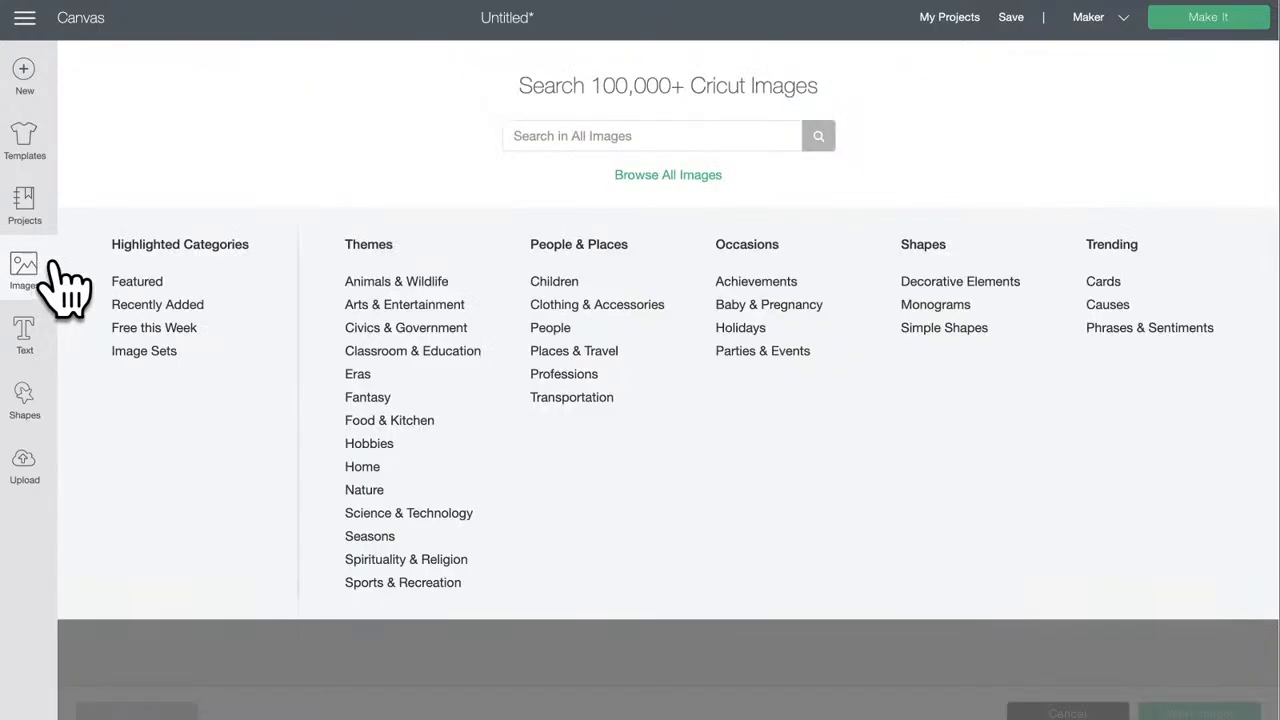
left_click(648, 178)
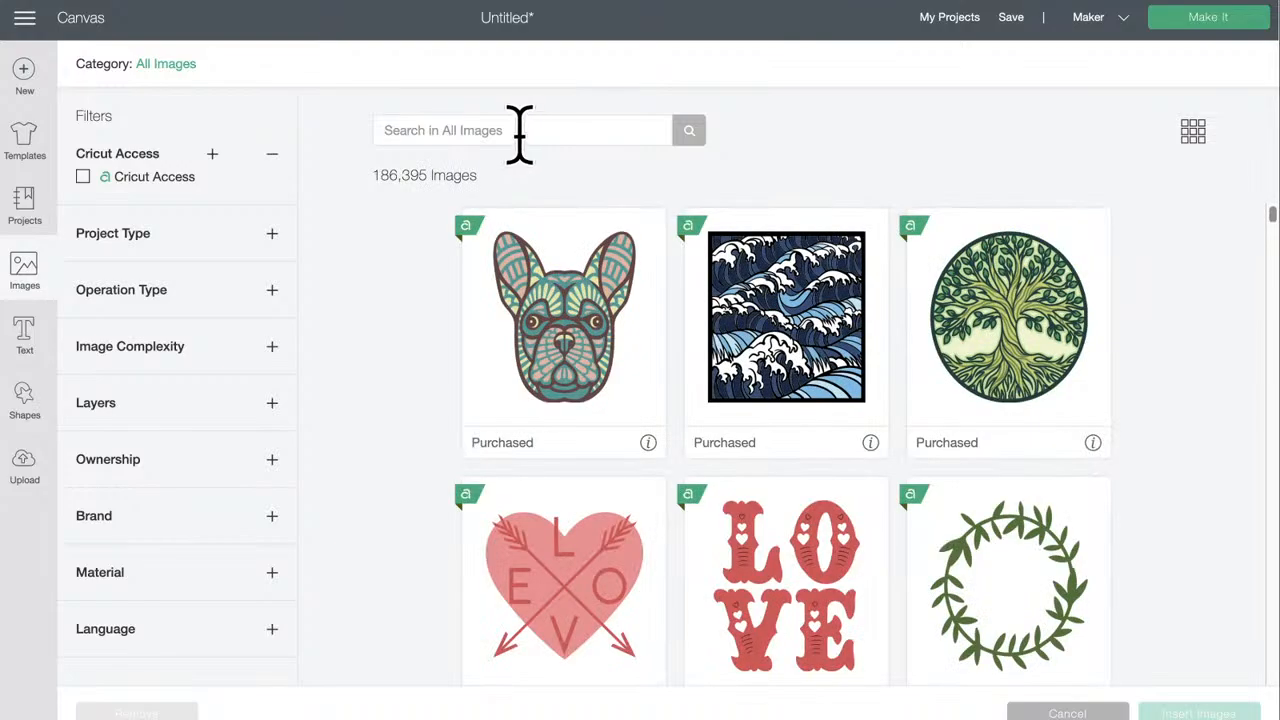
left_click(521, 133)
type("cu")
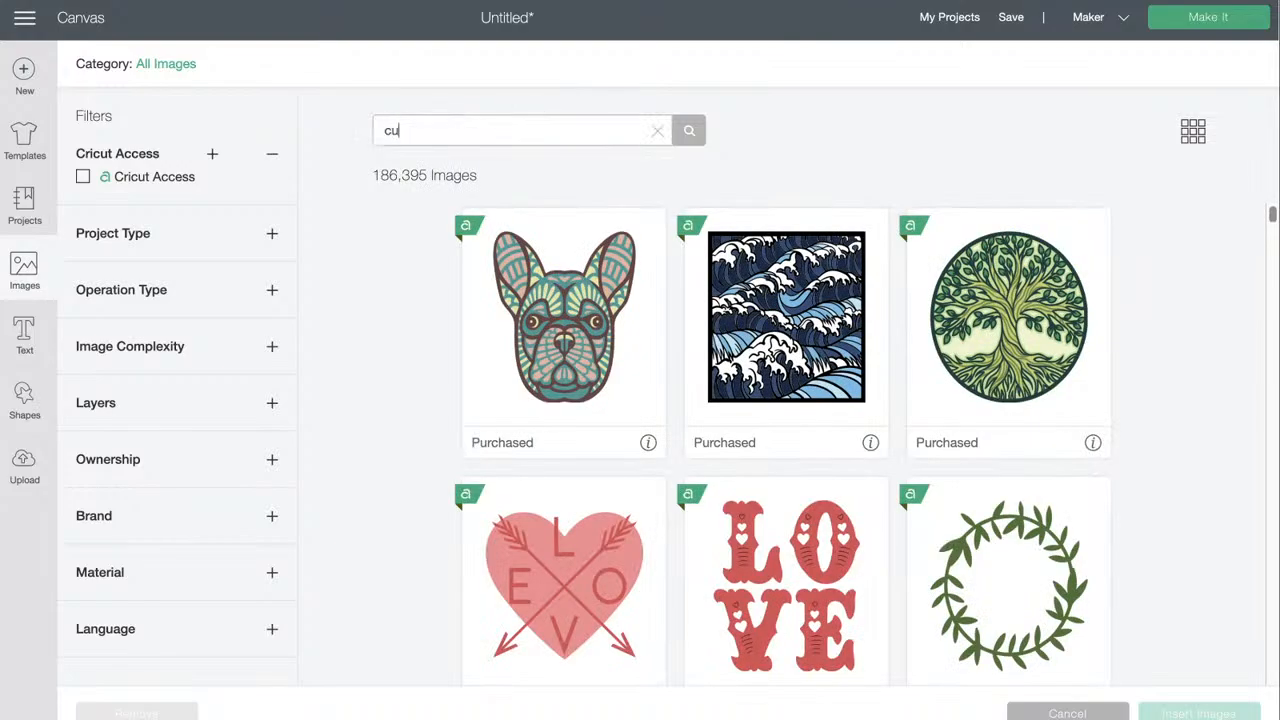
type("pcake")
key("Return")
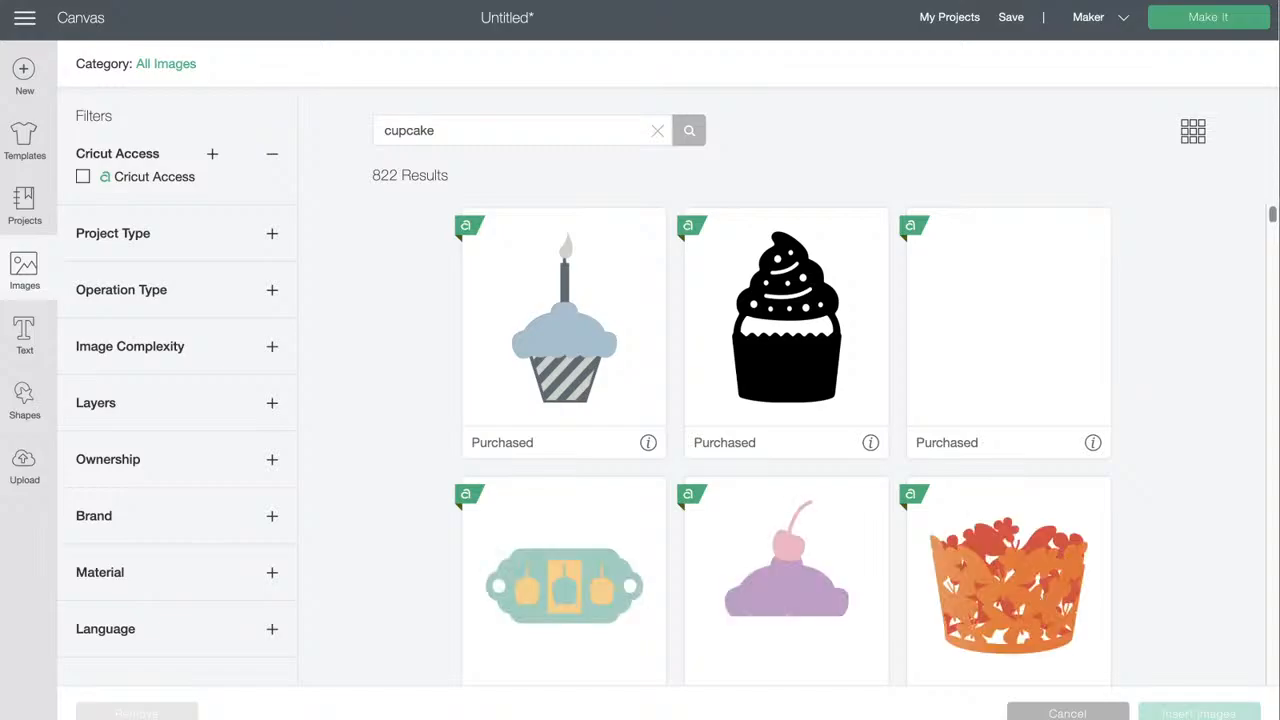
- Insert the purple-frosted cupcake with a cherry and dotted wrapper, and place it on the orange rectangle at about X 2.25, Y 2.531
scroll(686, 543, "down", 2)
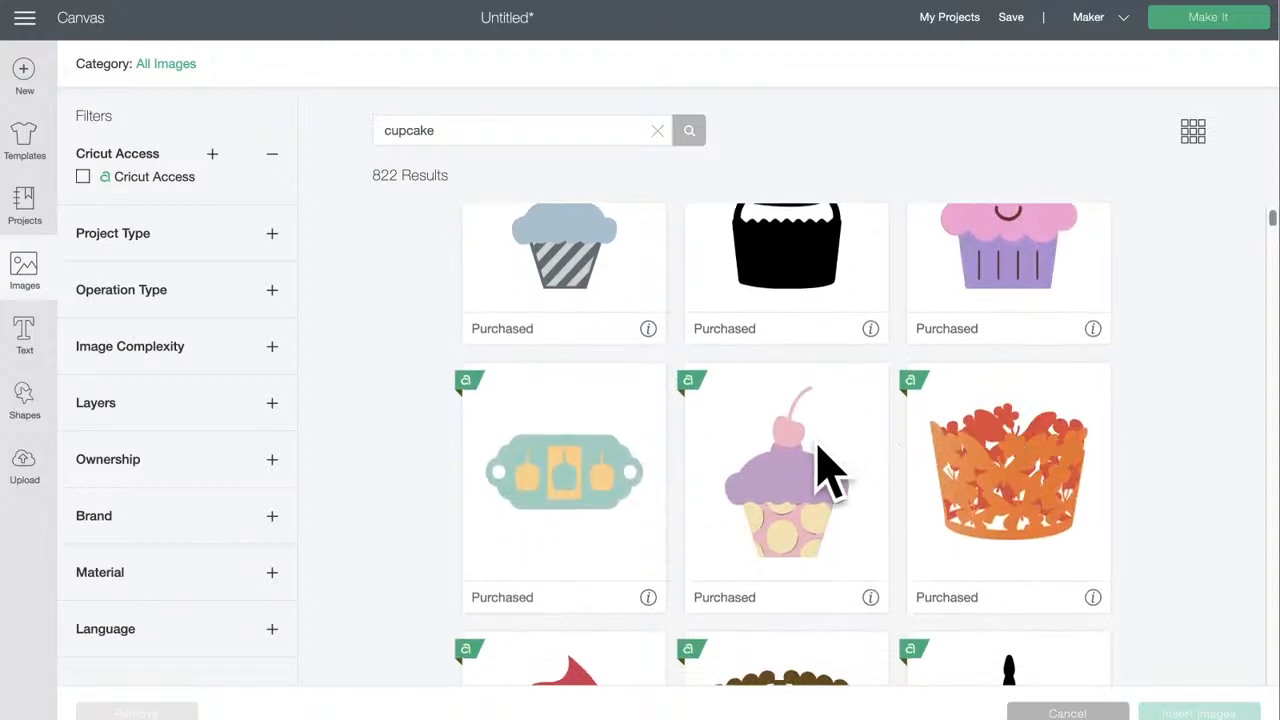
left_click(838, 486)
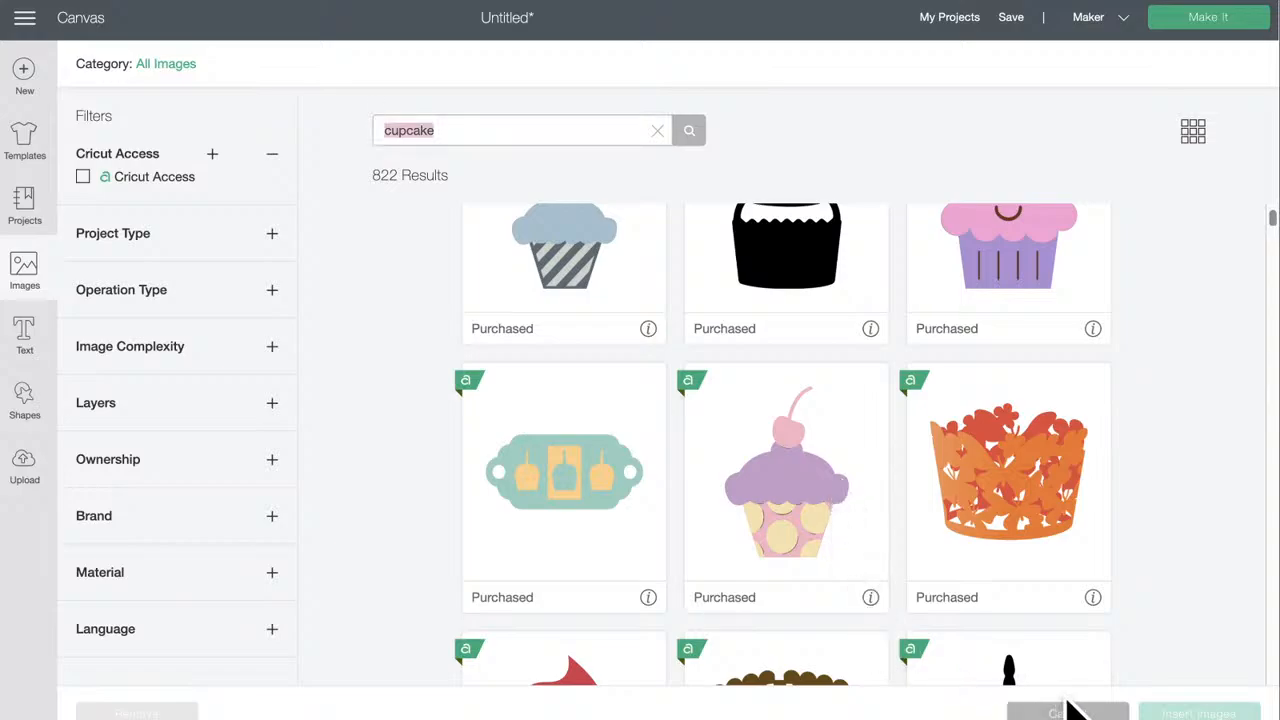
left_click(835, 535)
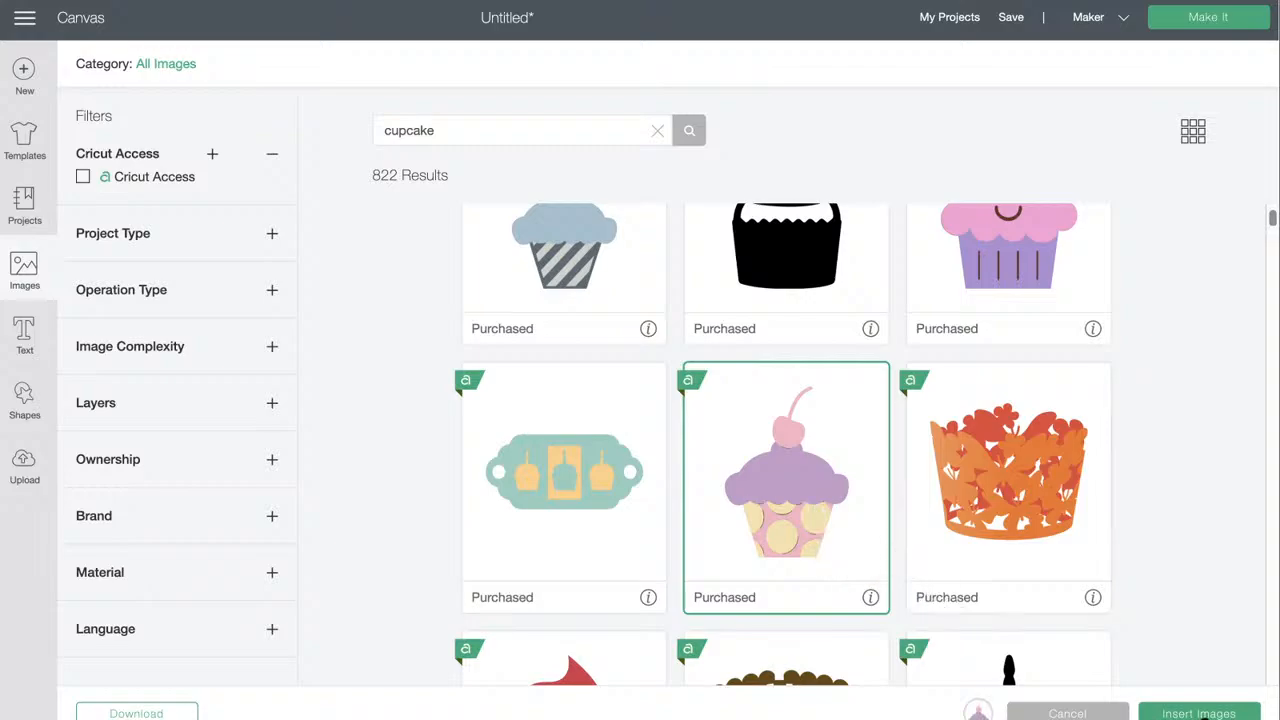
left_click(1203, 714)
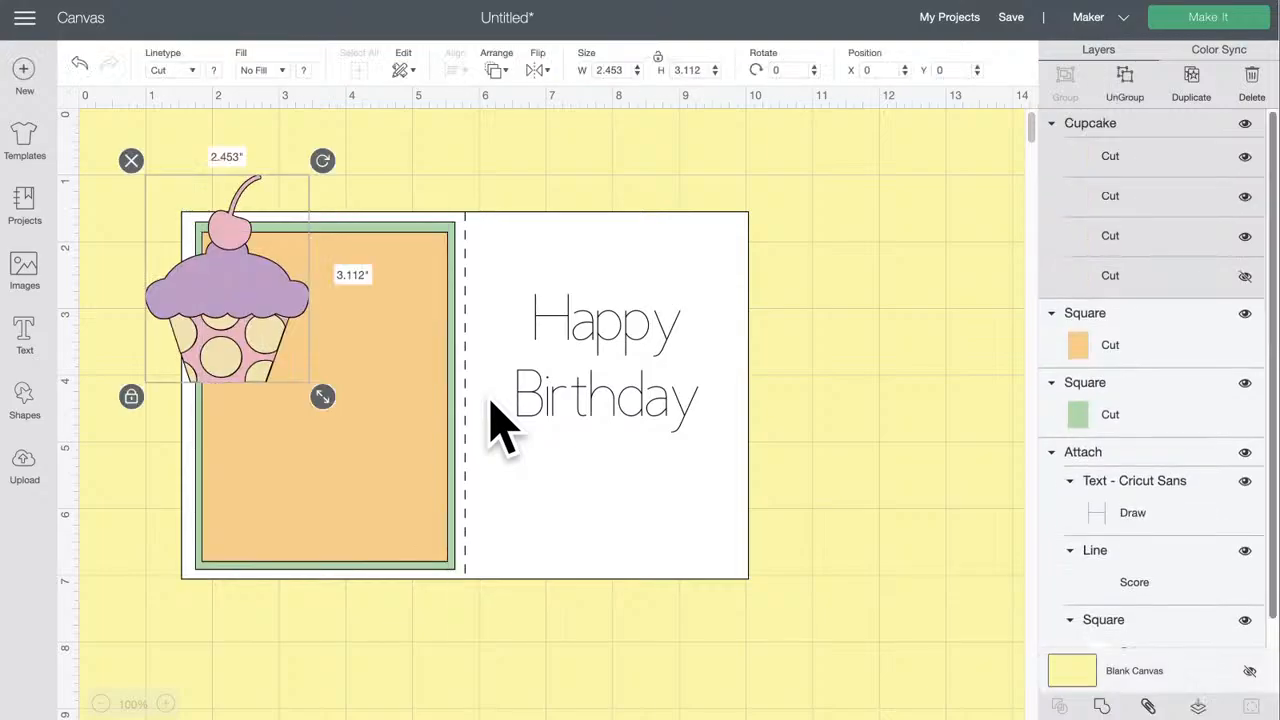
left_click_drag(249, 291, 319, 396)
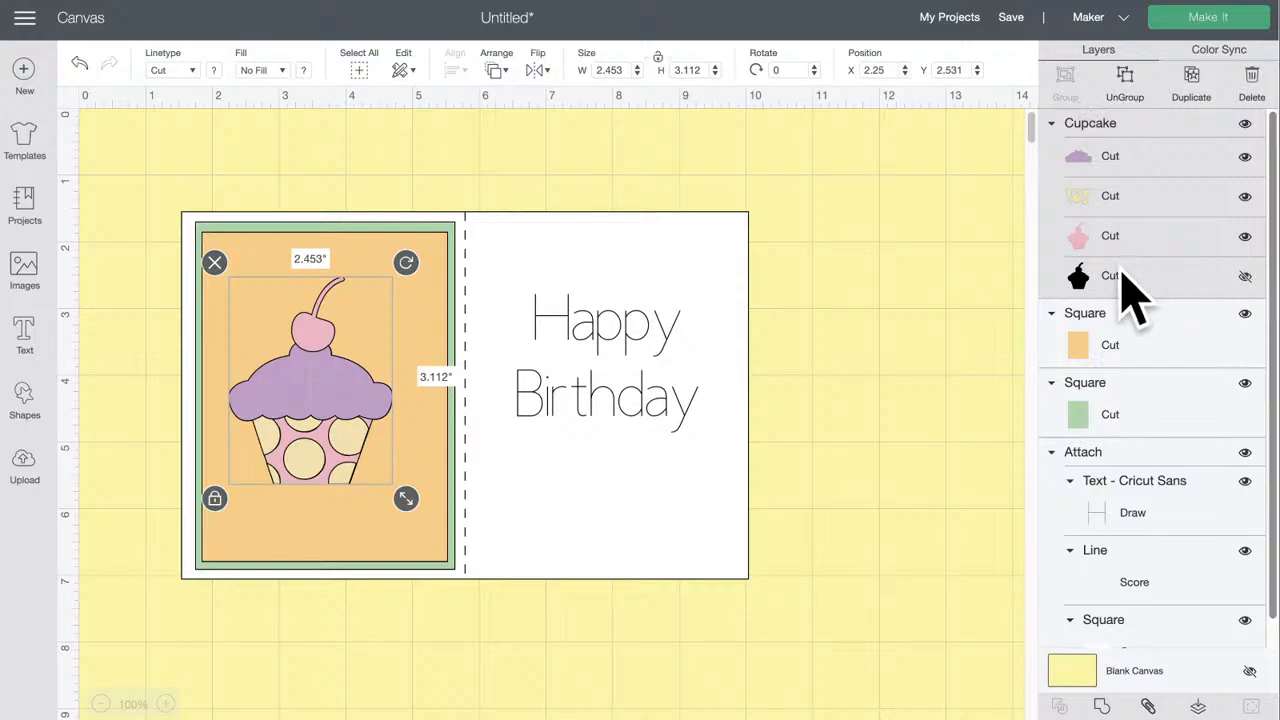
- Show the cupcake's hidden black background layer and recolor it the same green as the card's green rectangle
left_click(1245, 277)
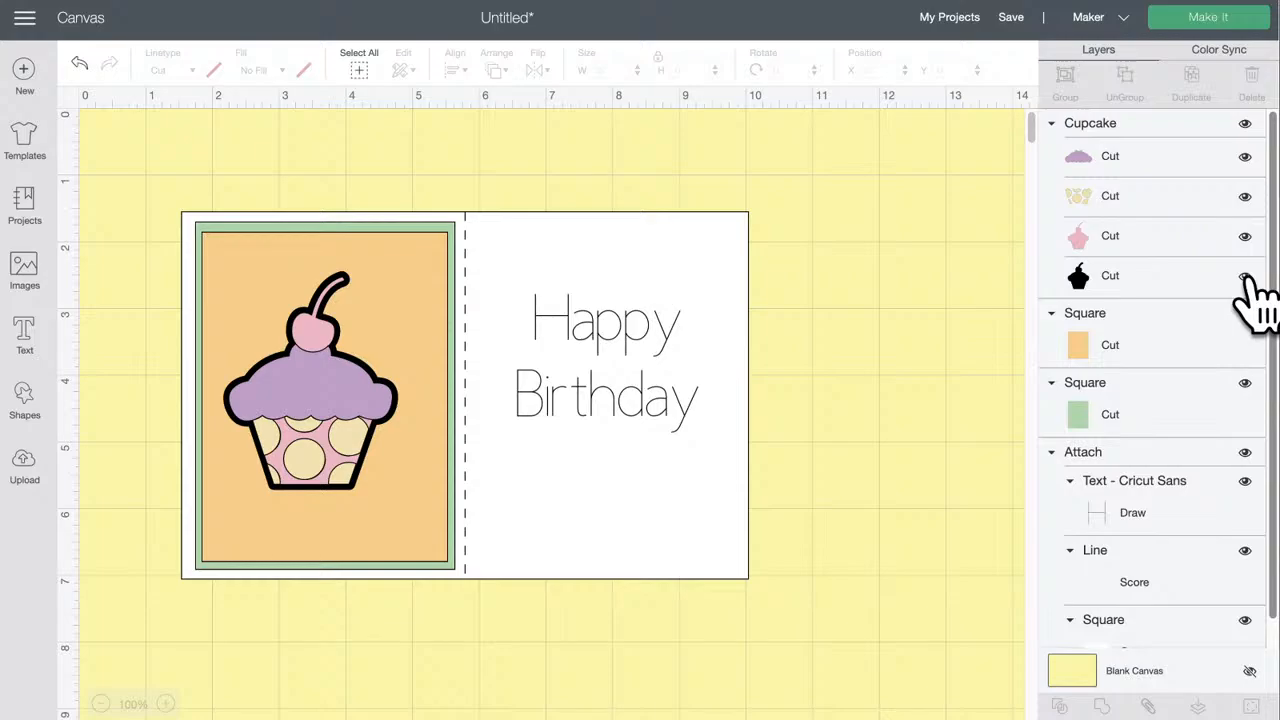
left_click(1100, 285)
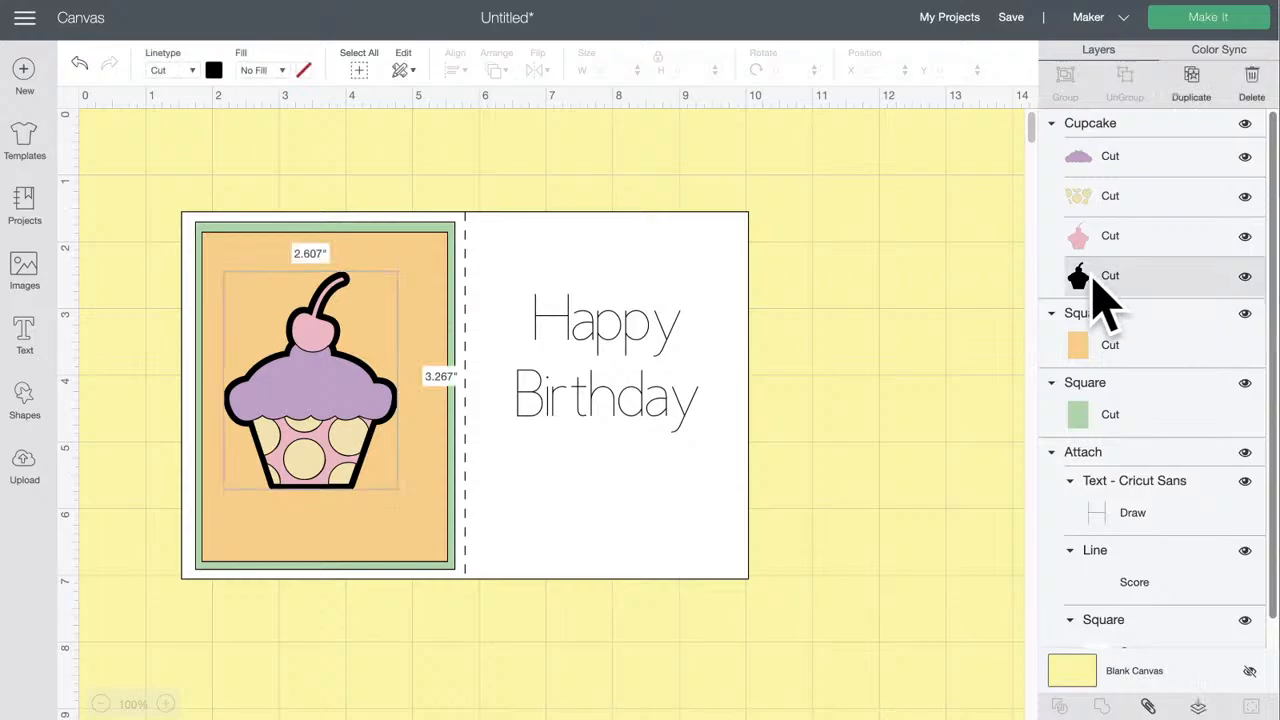
left_click(213, 72)
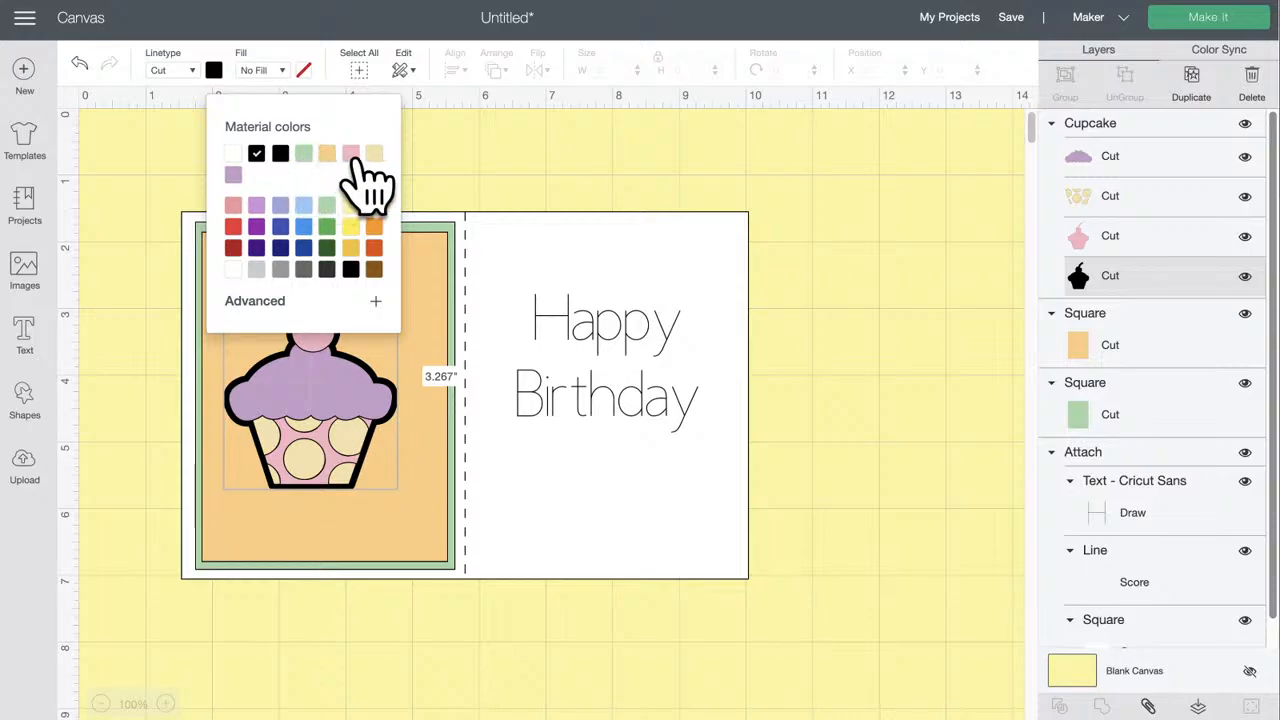
left_click(303, 153)
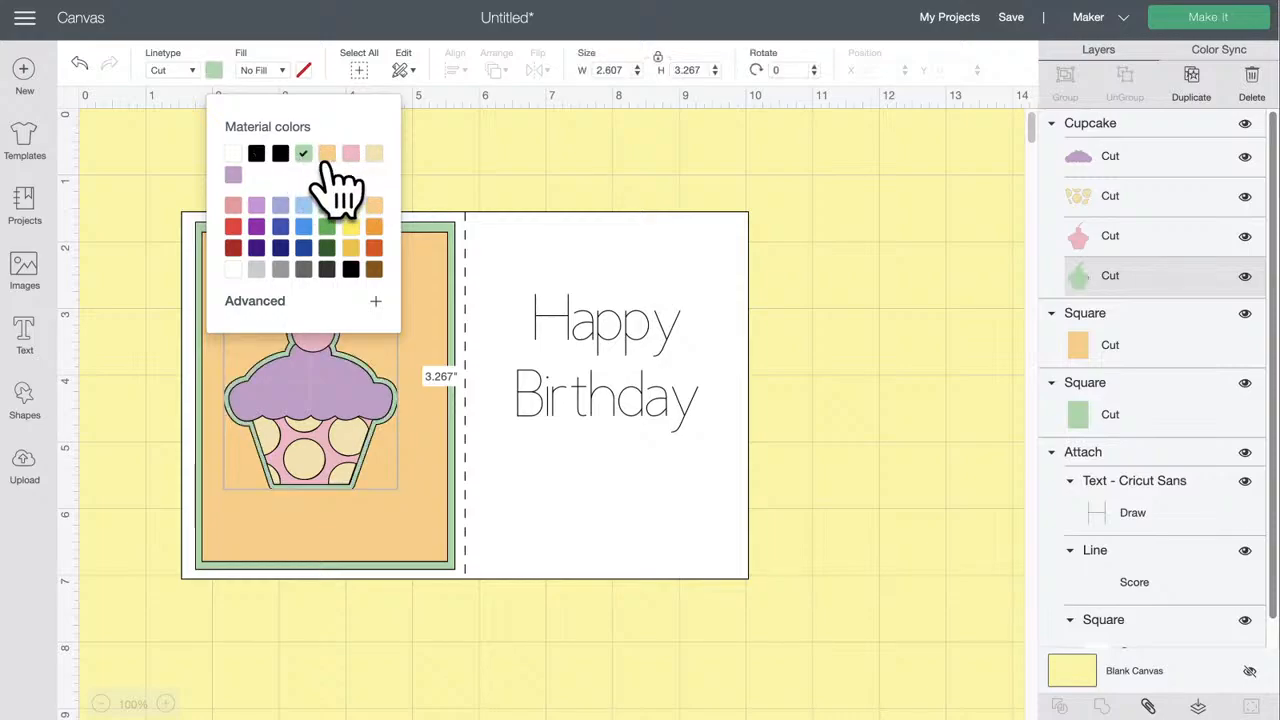
left_click(623, 177)
- Adjust the cupcake on the orange rectangle to about X 2.229, Y 2.603, and move the whole card design down and right on the canvas
left_click_drag(358, 378, 318, 390)
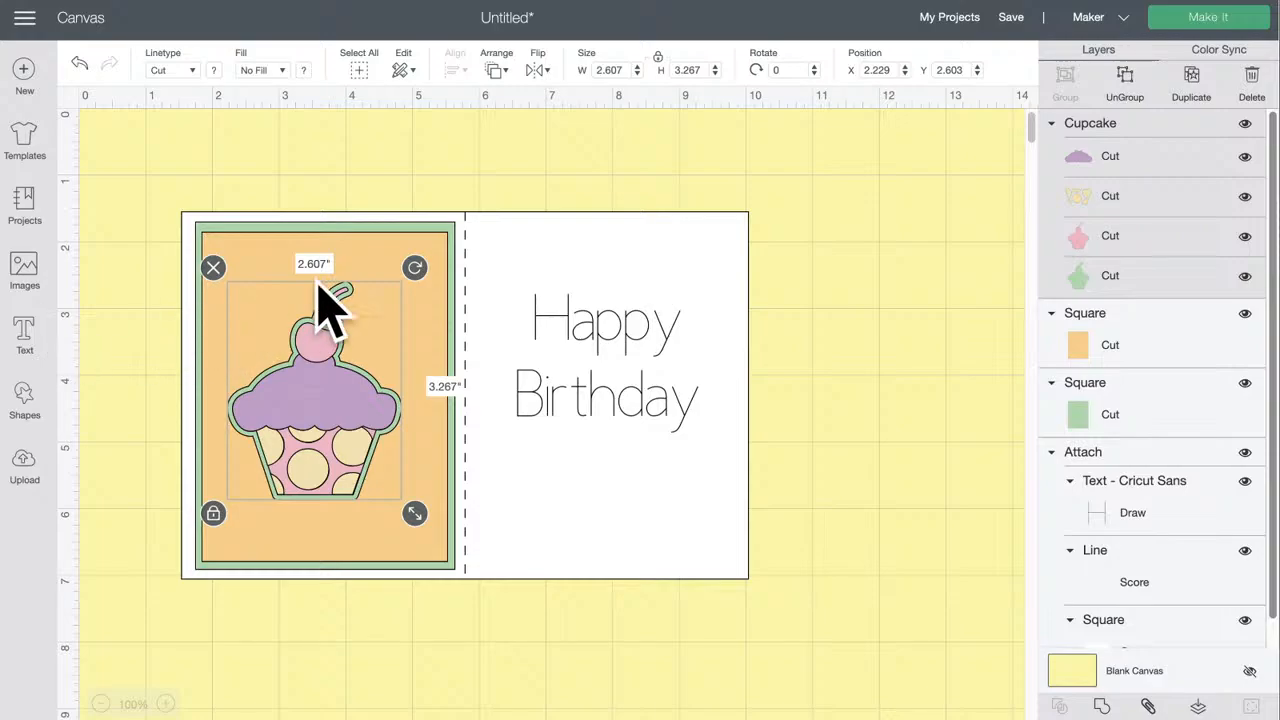
left_click_drag(163, 165, 535, 437)
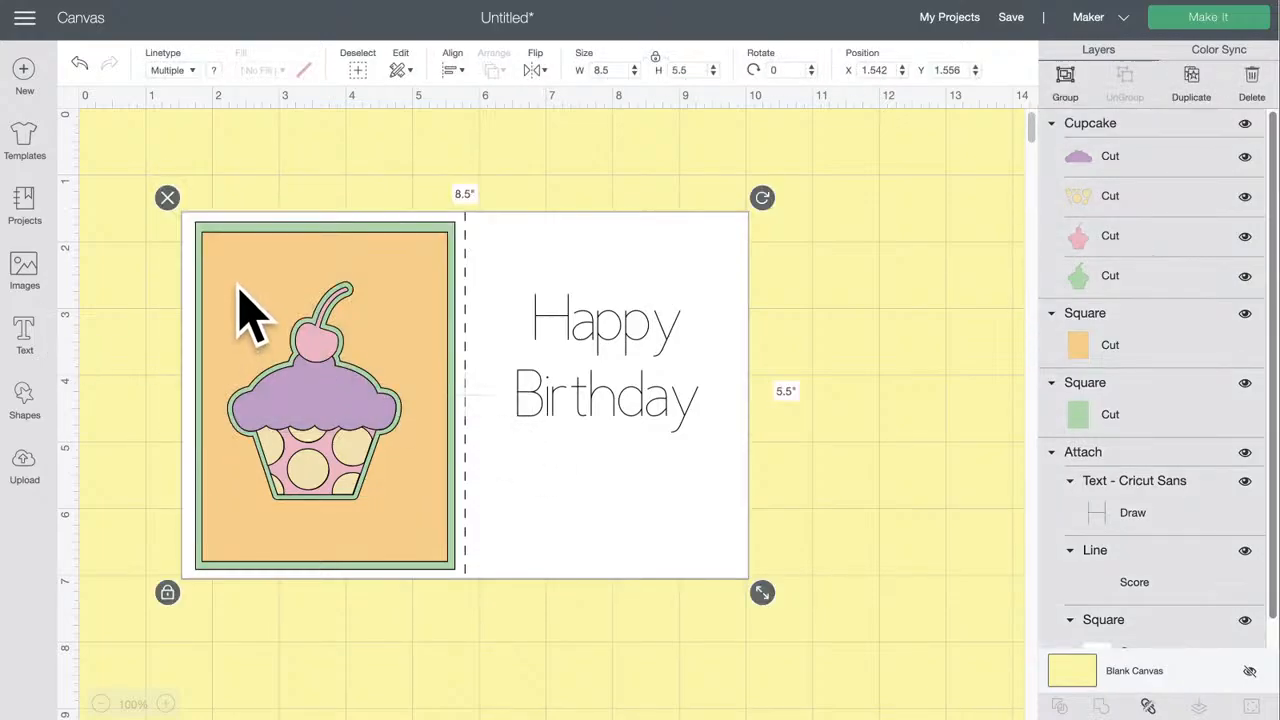
left_click_drag(251, 309, 609, 591)
left_click(191, 366)
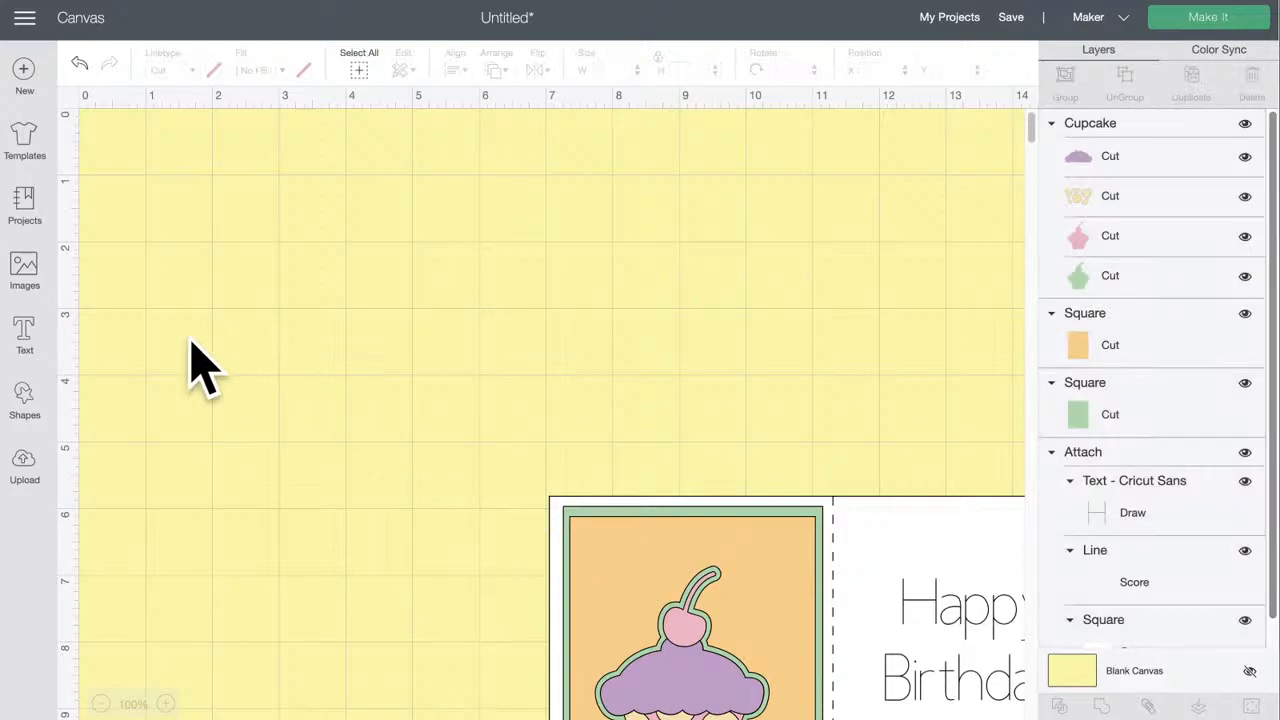
- Search the image sets in the image library for "drawn"
left_click(25, 272)
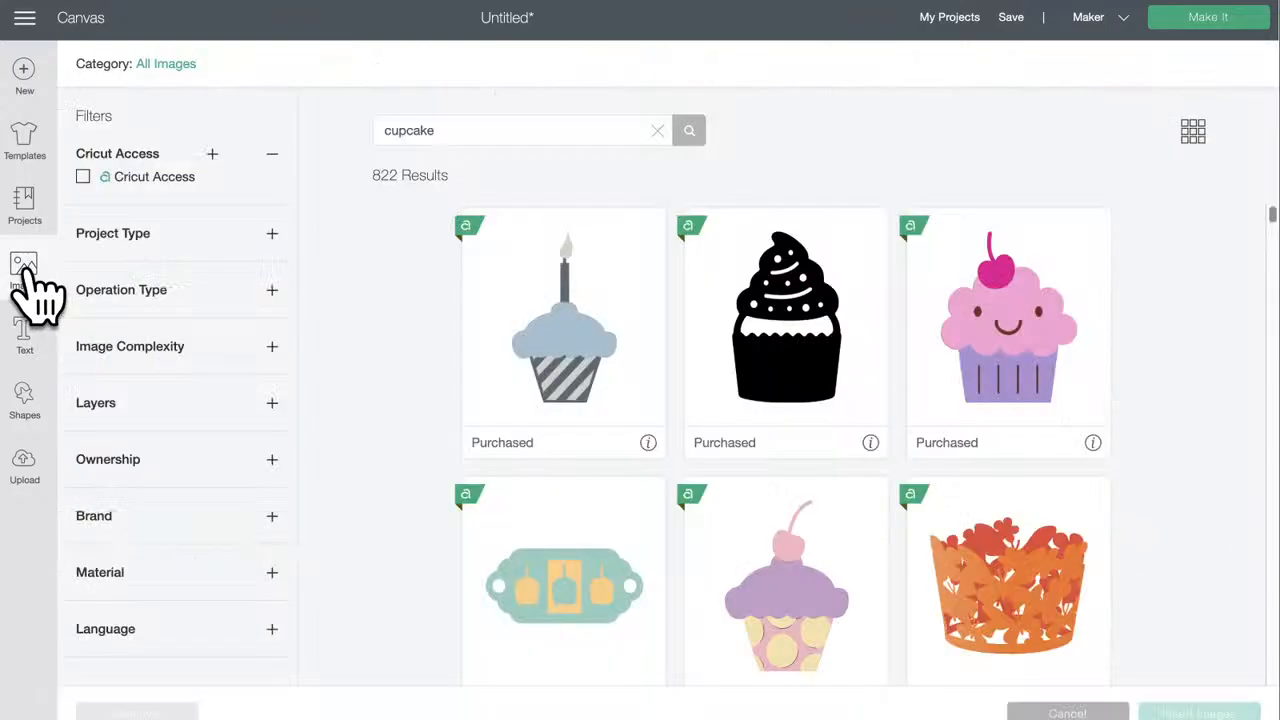
left_click(166, 64)
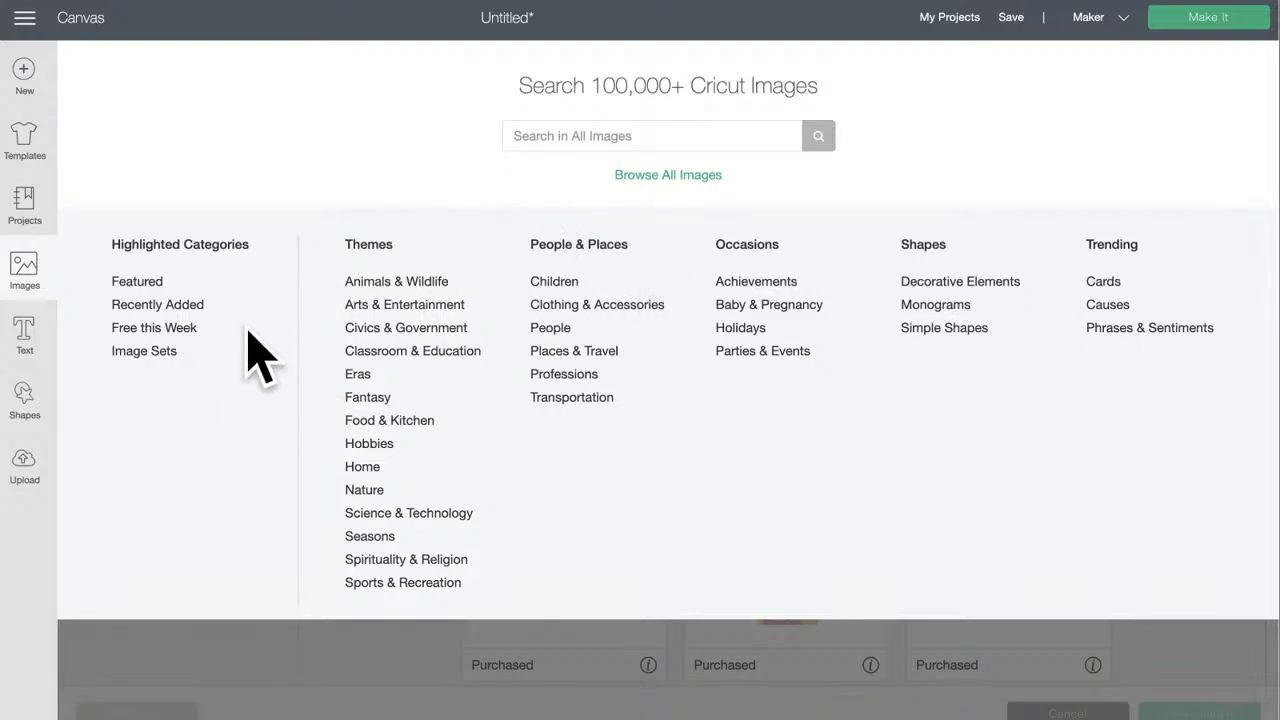
left_click(145, 351)
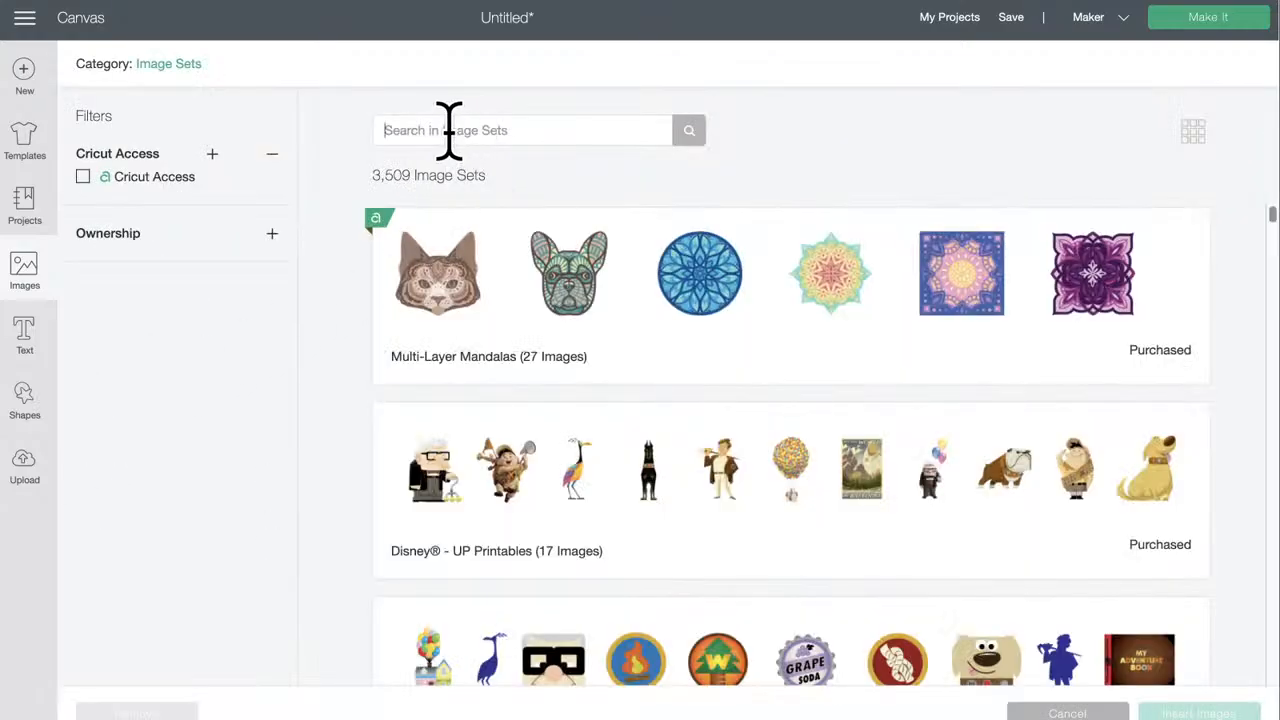
type("drawn")
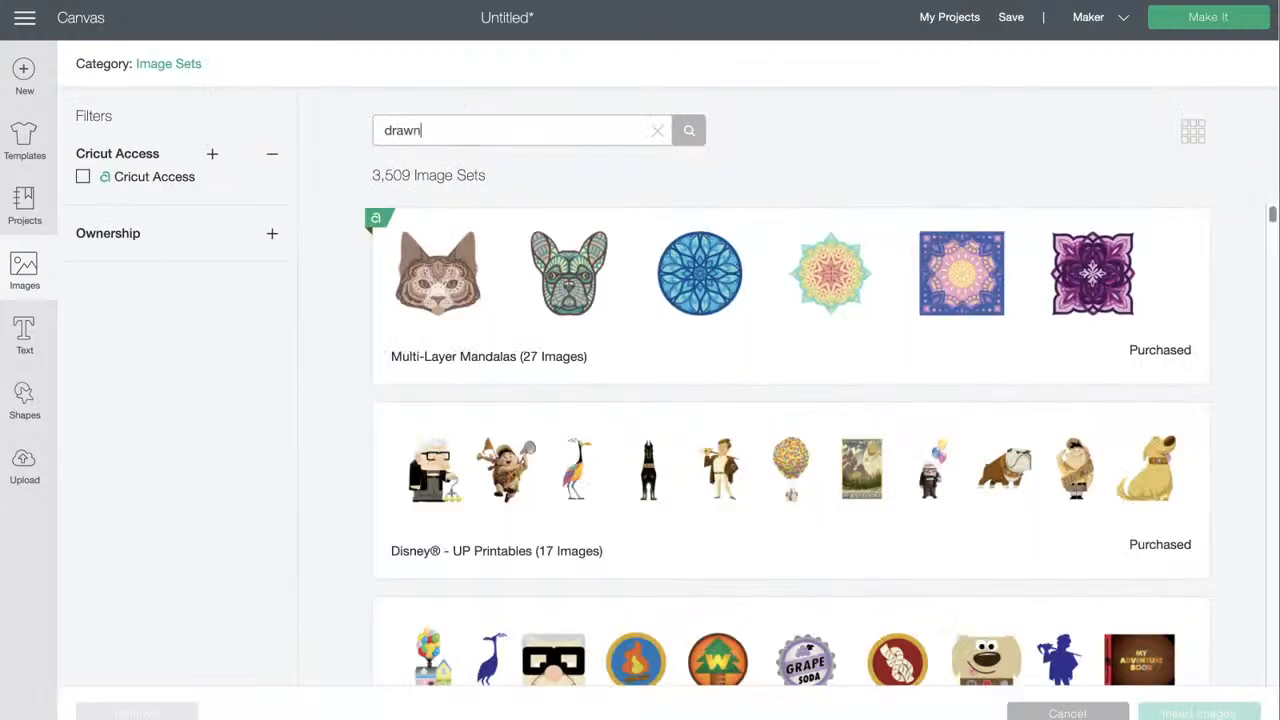
key("Return")
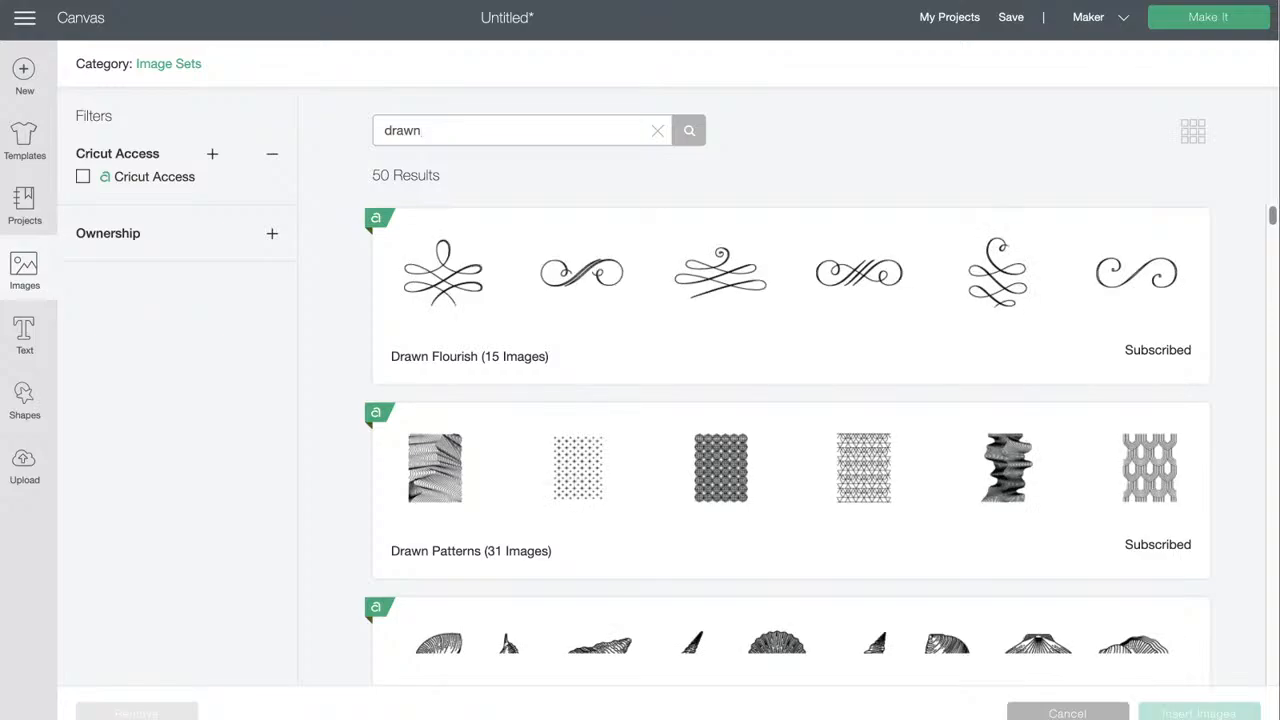
- Look through the found sets, open the Drawn Plants set and examine its drawable plant images
scroll(514, 443, "down", 2)
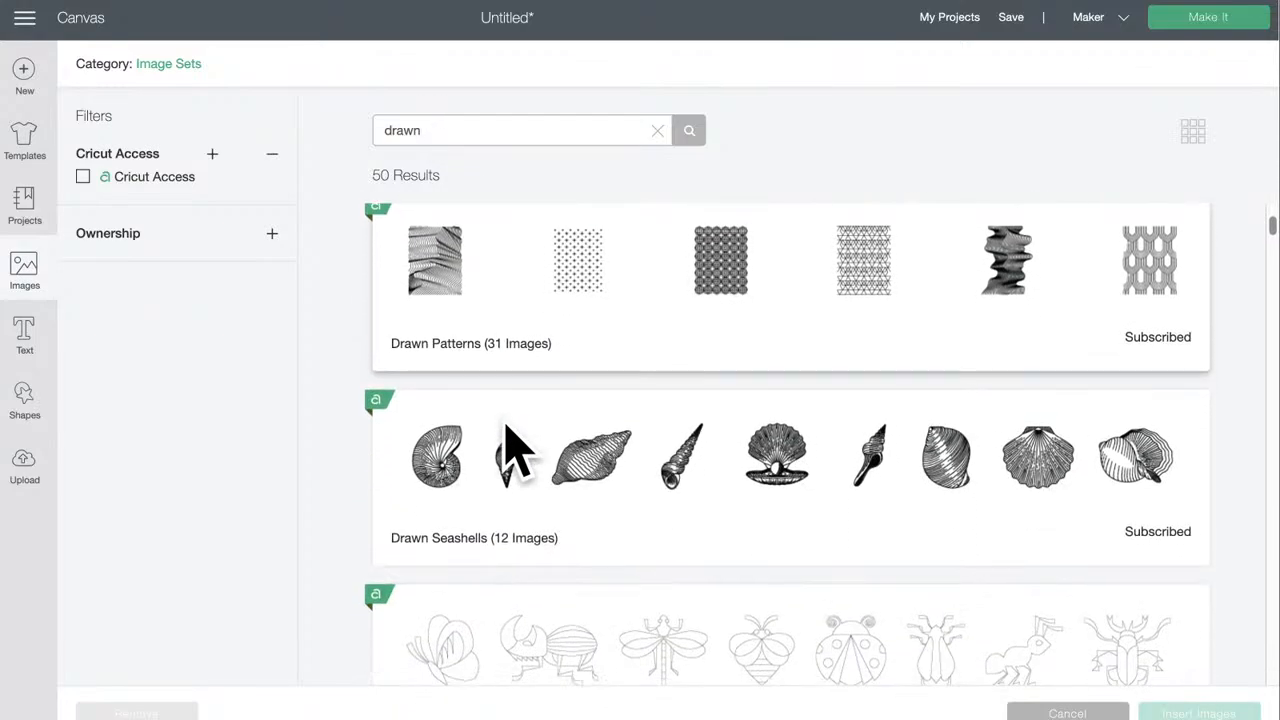
scroll(514, 443, "up", 2)
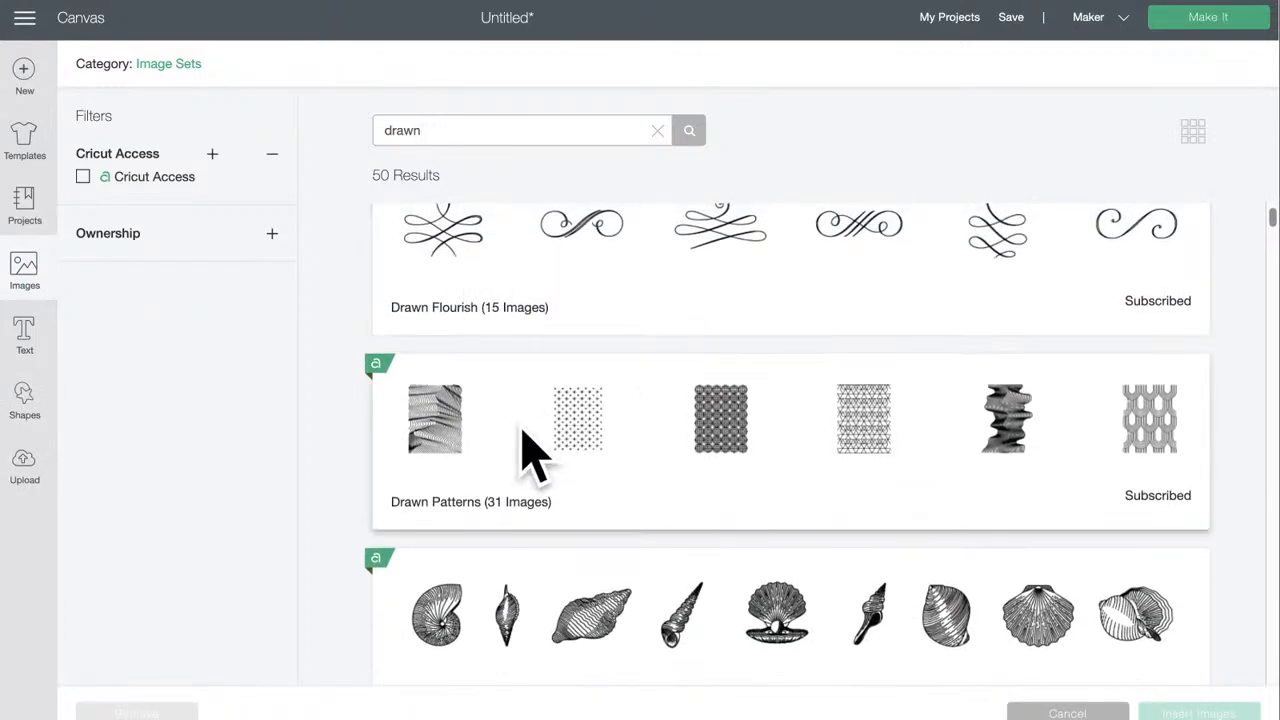
scroll(524, 434, "down", 2)
scroll(522, 433, "down", 8)
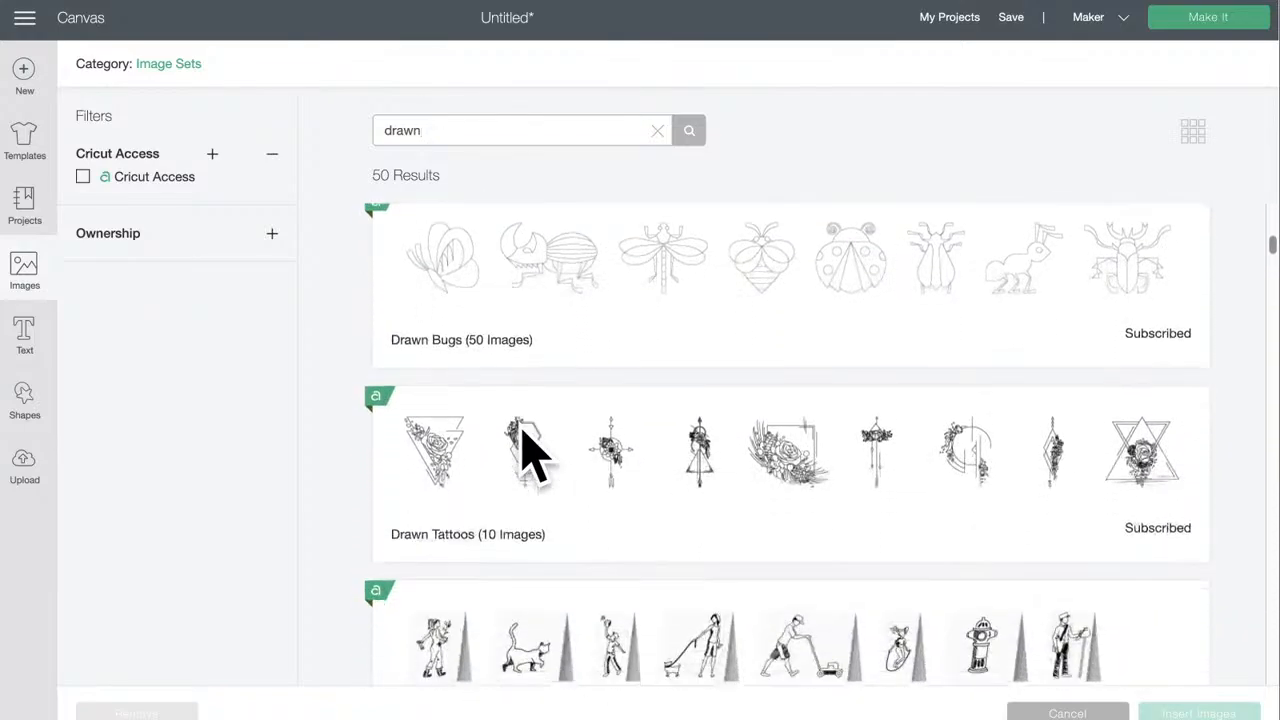
scroll(522, 433, "down", 3)
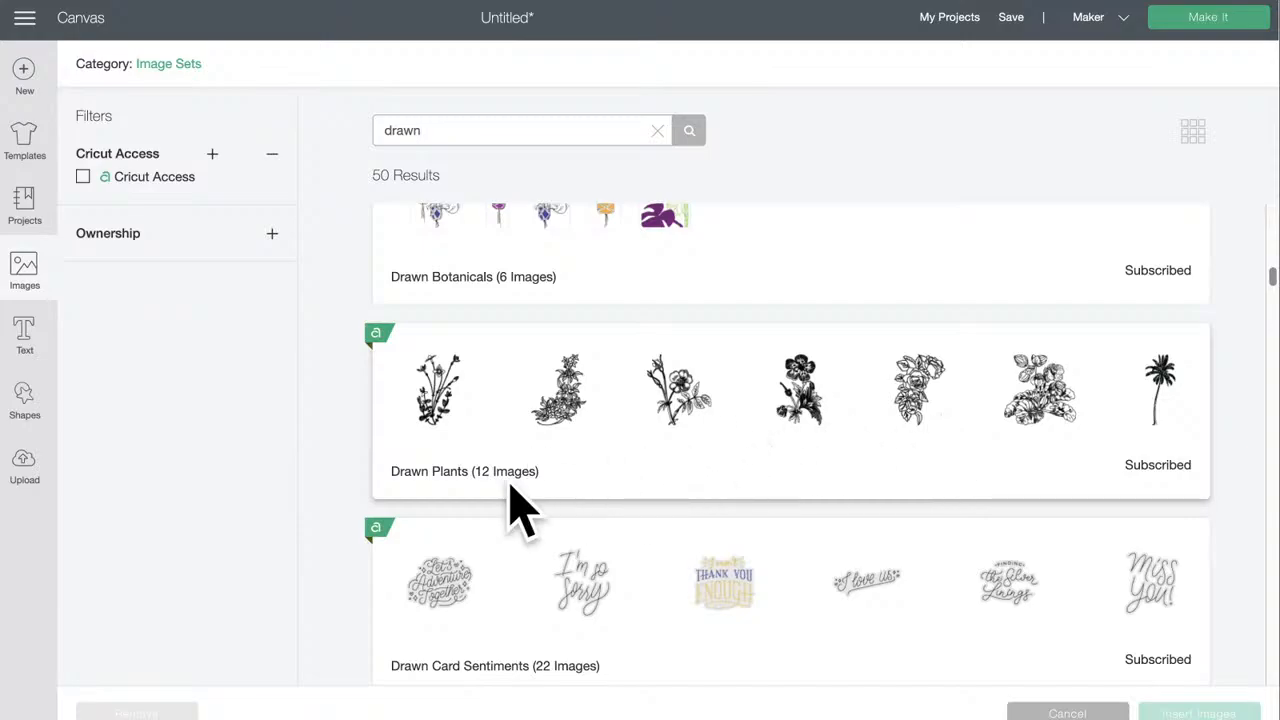
left_click(863, 451)
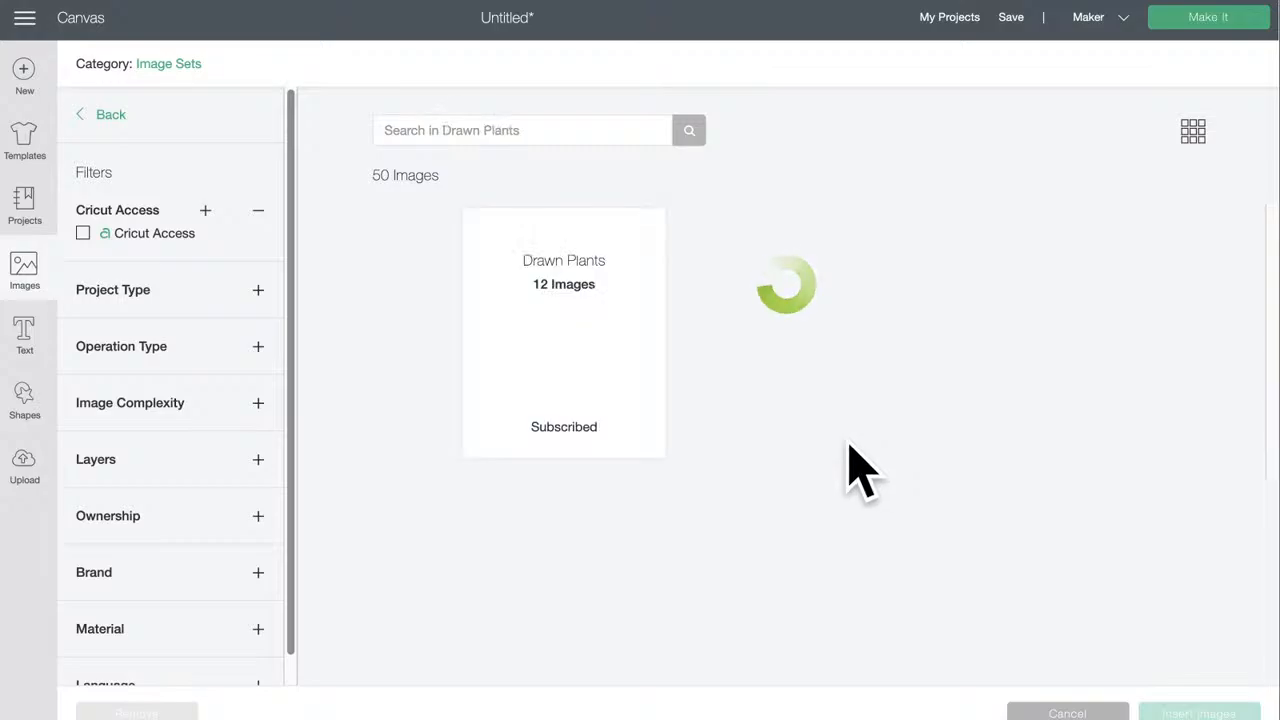
scroll(768, 480, "down", 5)
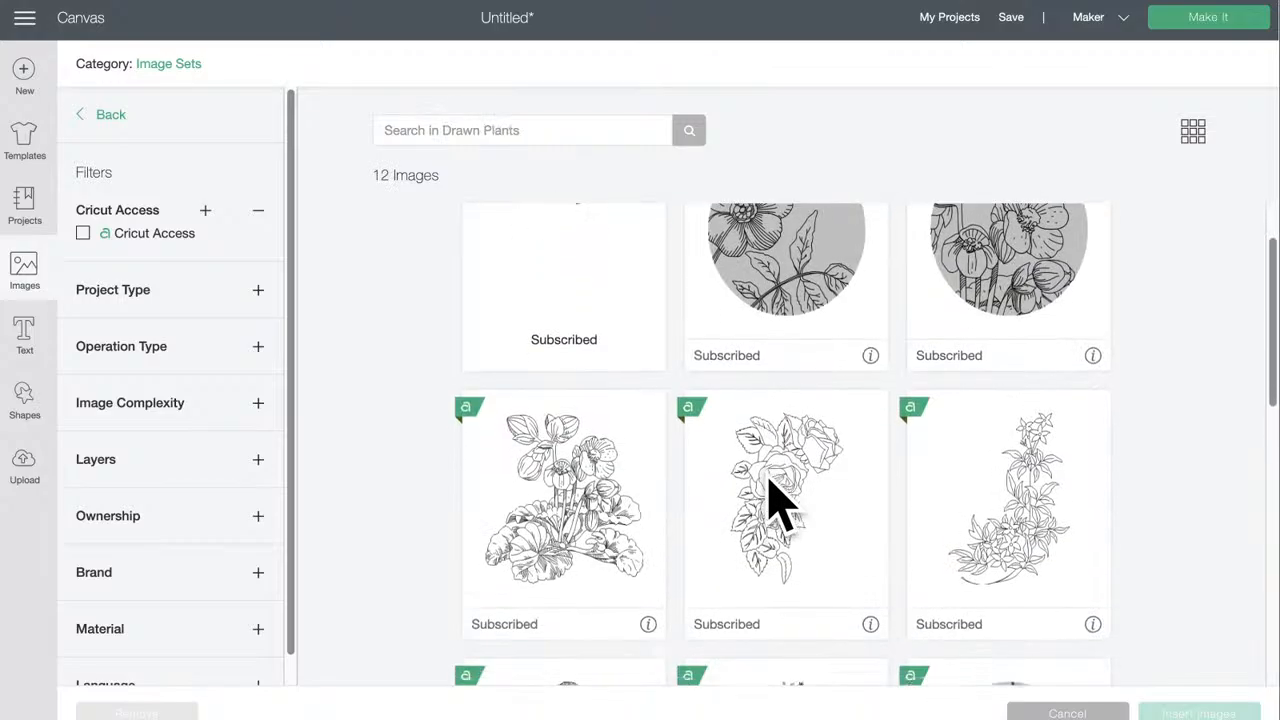
scroll(700, 491, "down", 5)
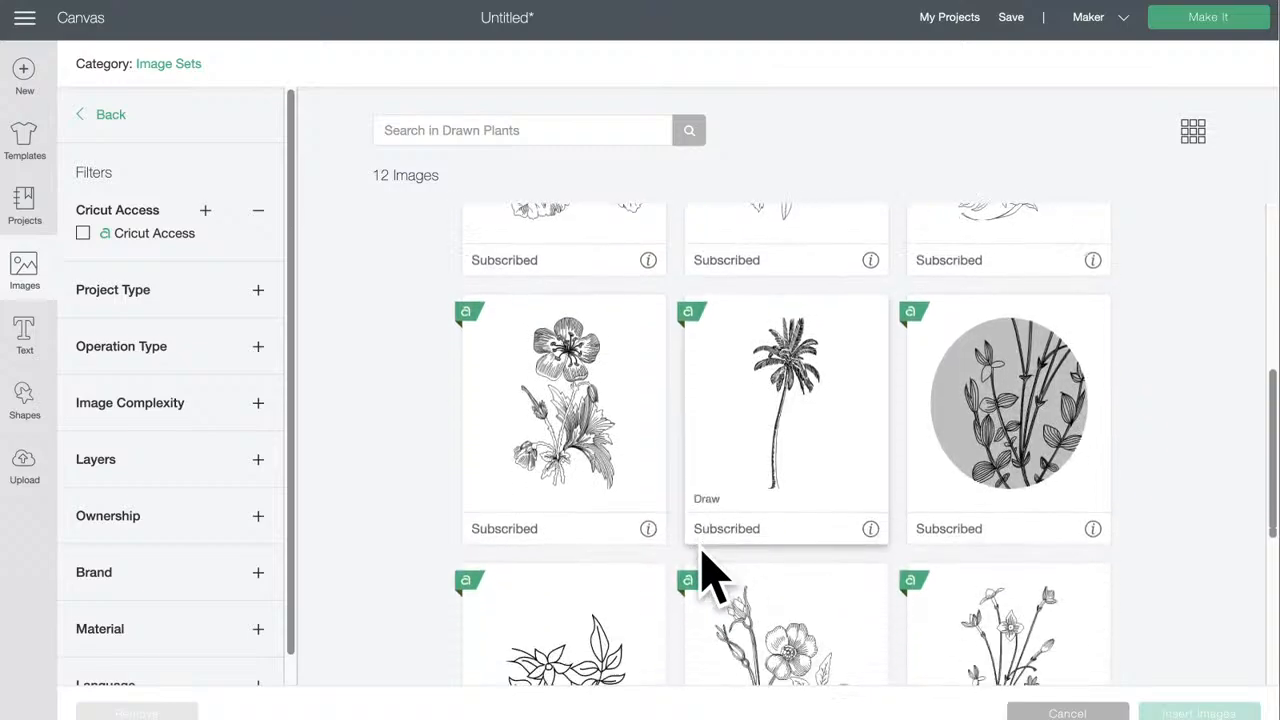
scroll(712, 578, "up", 5)
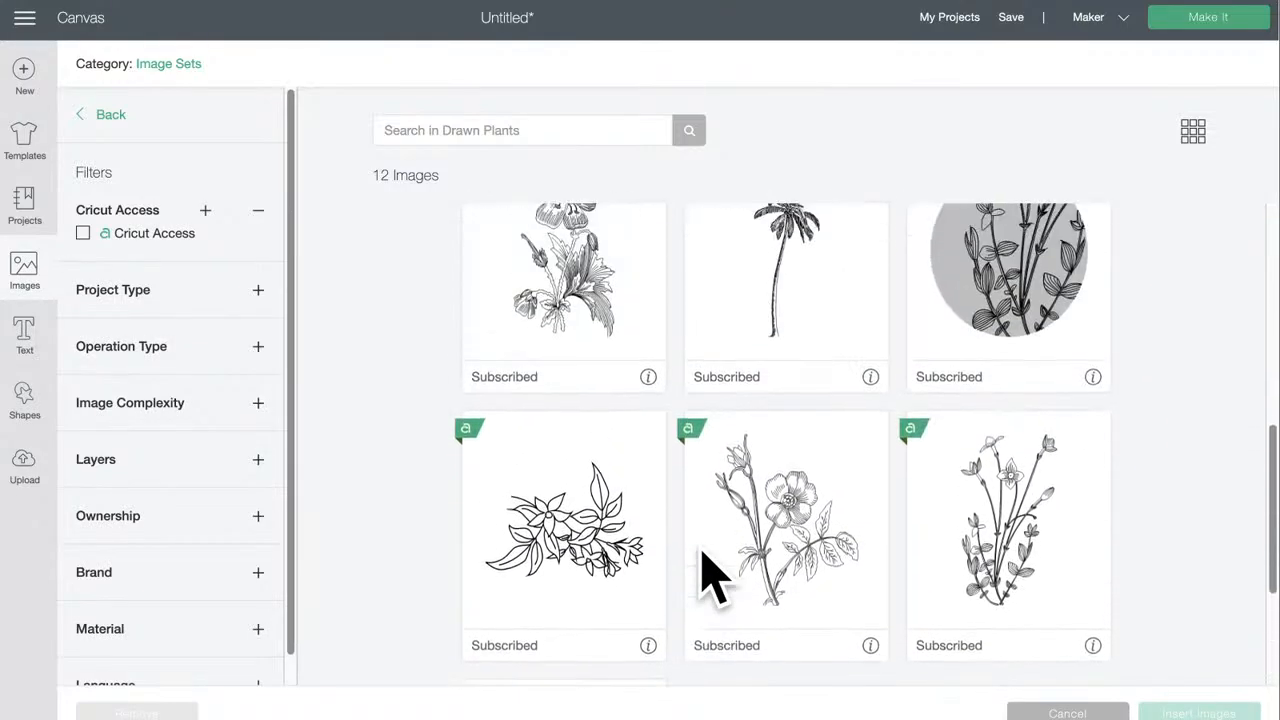
scroll(712, 578, "up", 1)
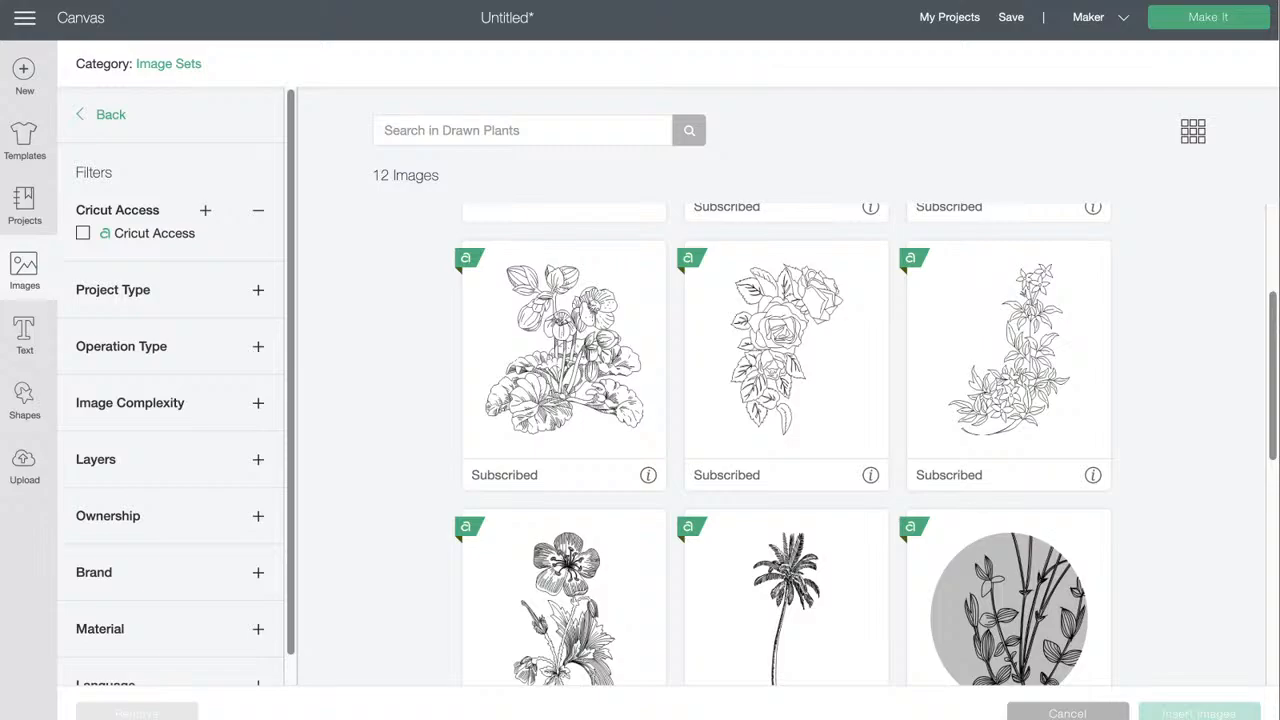
- Return to the card design and nudge the cupcake on the orange rectangle to about X 7.784, Y 6.825
left_click(24, 268)
scroll(543, 657, "down", 4)
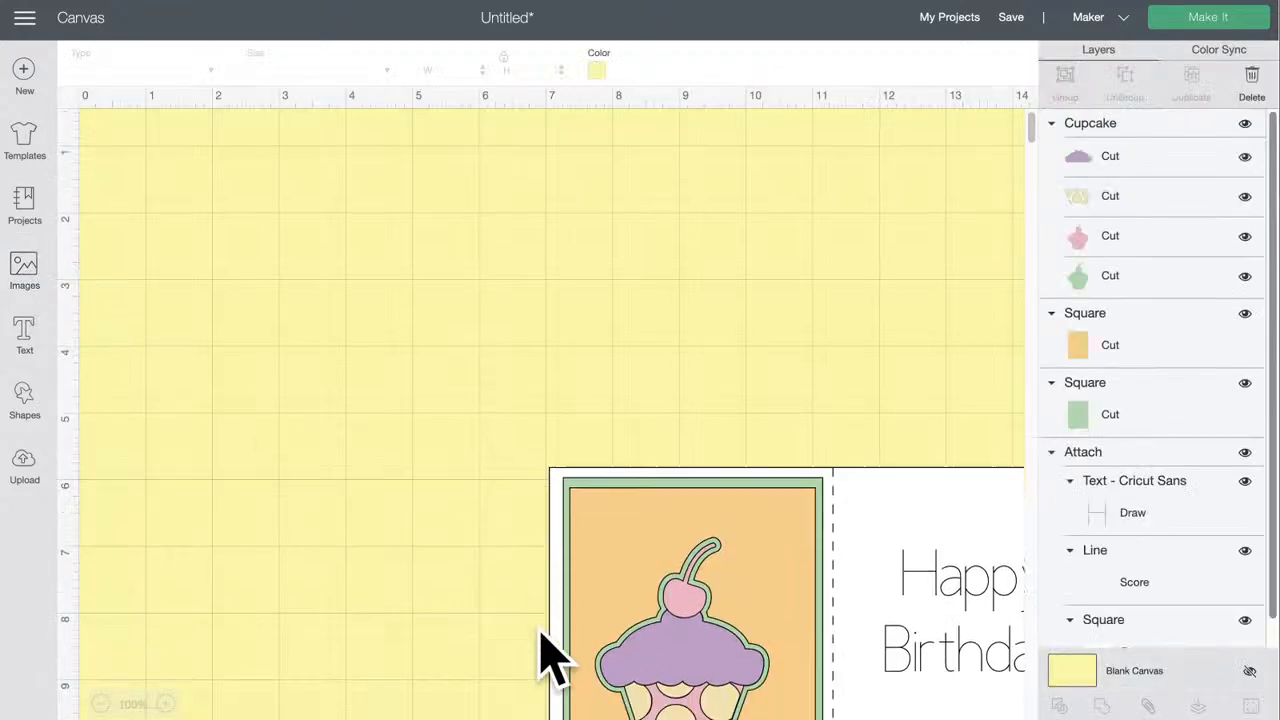
left_click_drag(680, 540, 680, 540)
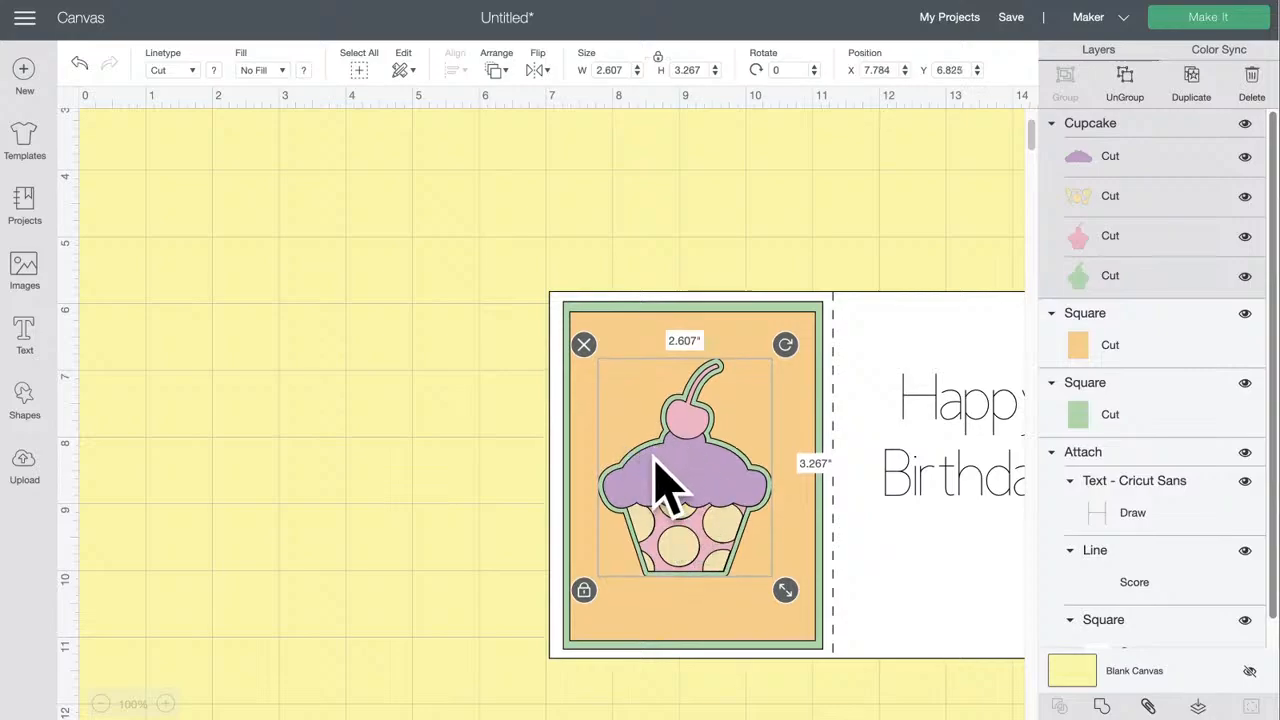
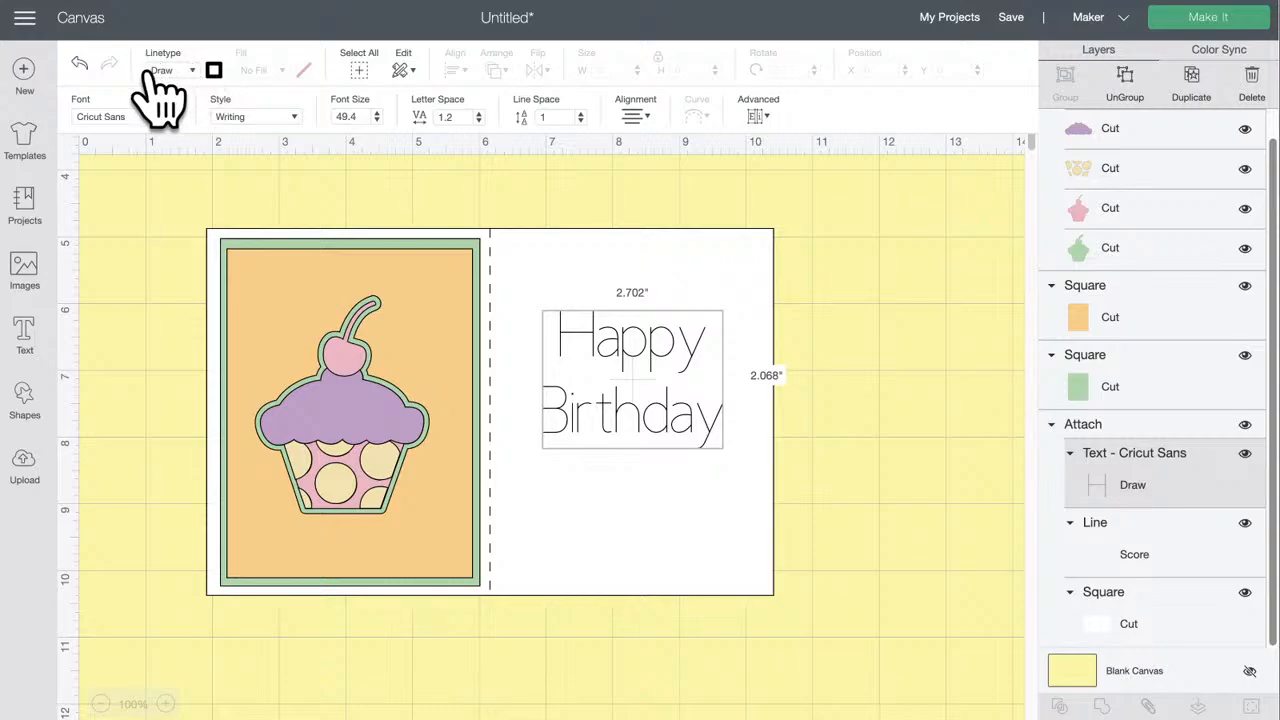
- Set the "Happy Birthday" text's pen to GG - Glitter Gel (0.8mm) in Pink
left_click(214, 71)
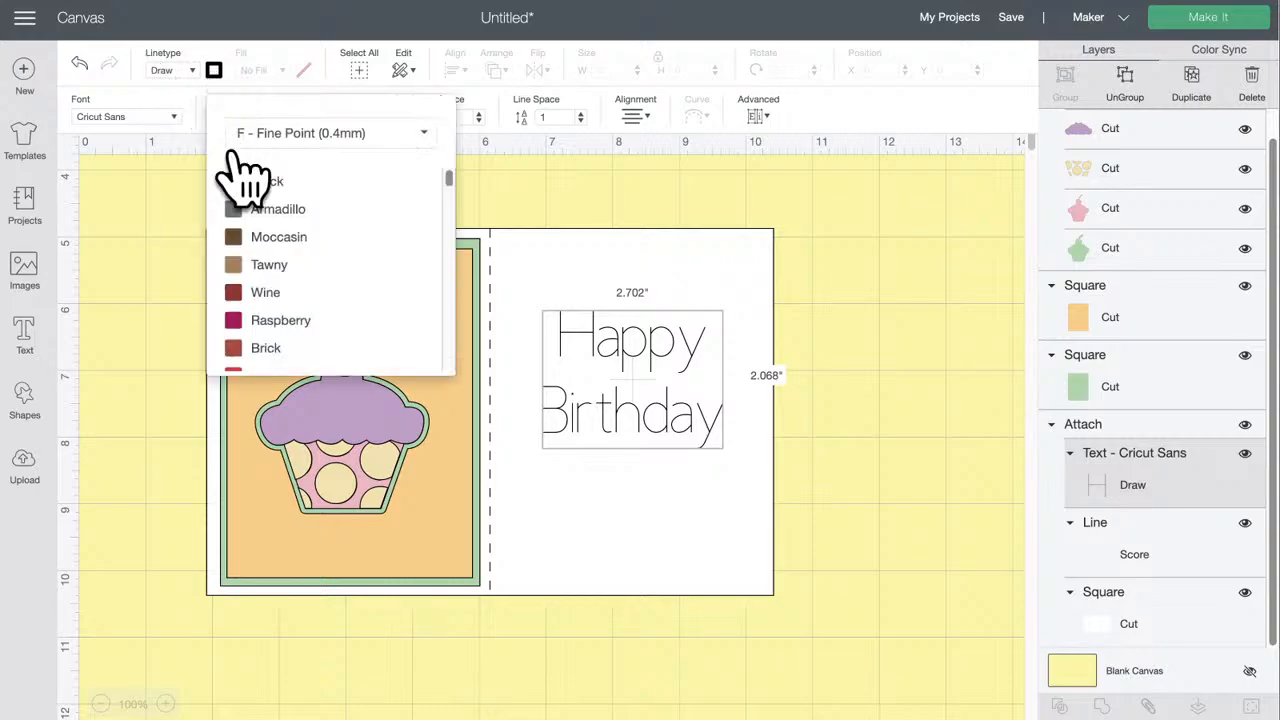
left_click(362, 132)
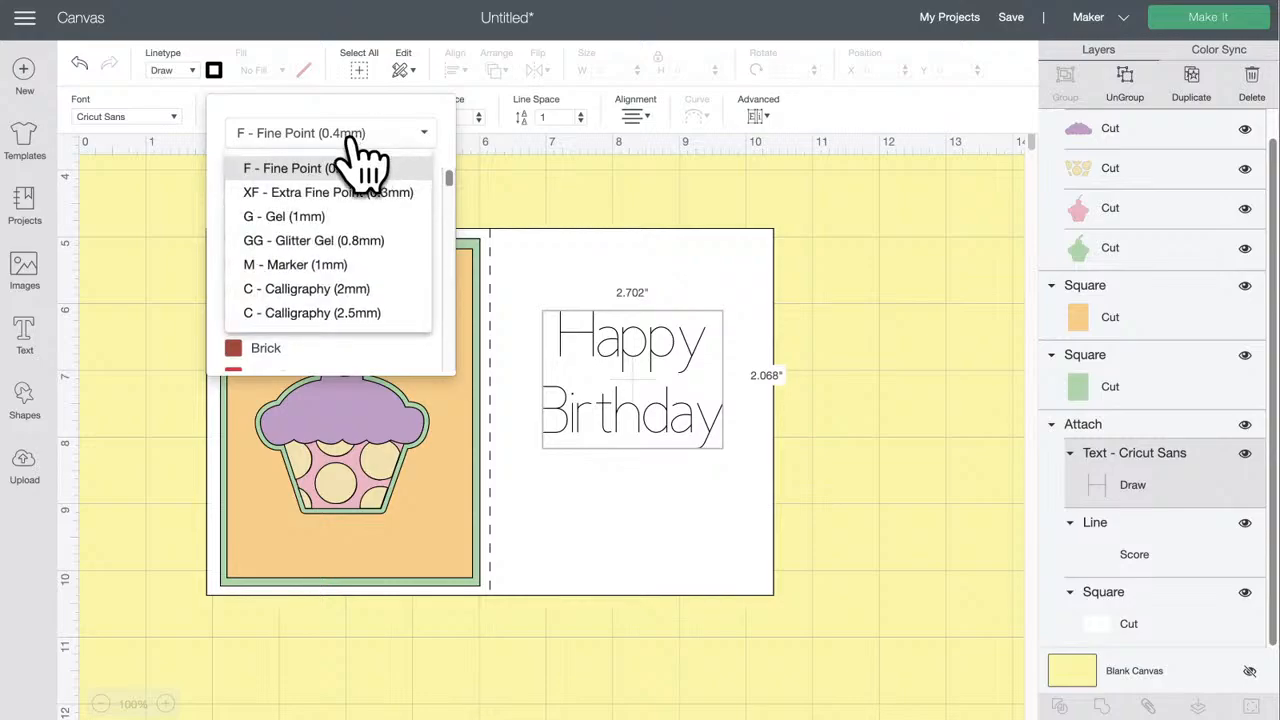
left_click(313, 245)
scroll(351, 300, "down", 3)
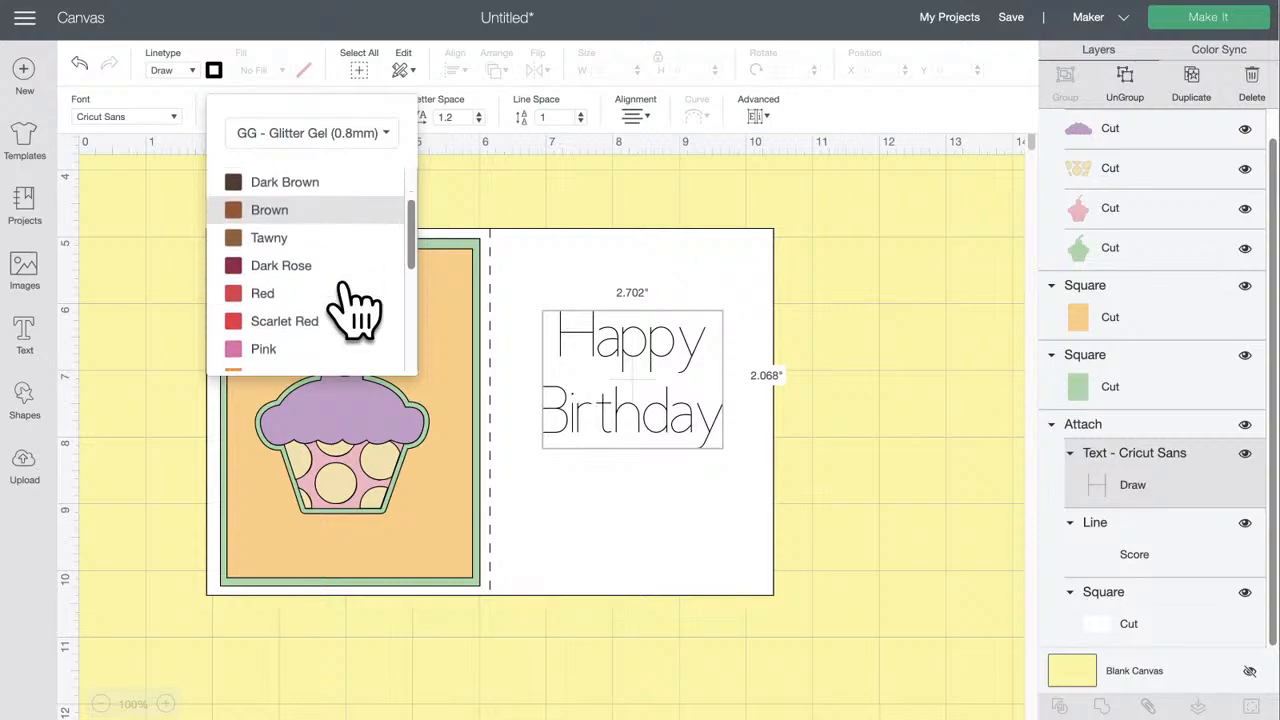
left_click(270, 279)
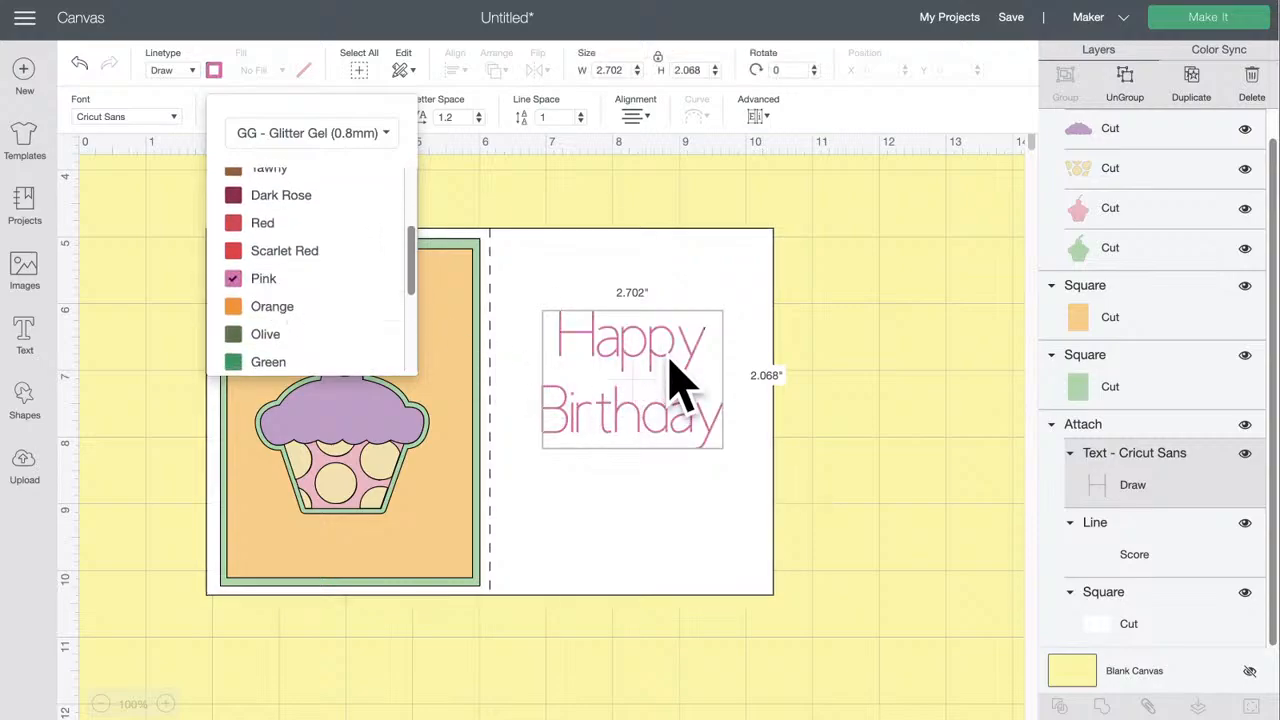
- Switch the "Happy Birthday" text's pen to F - Fine Point (0.4mm) in Light Green
left_click(343, 135)
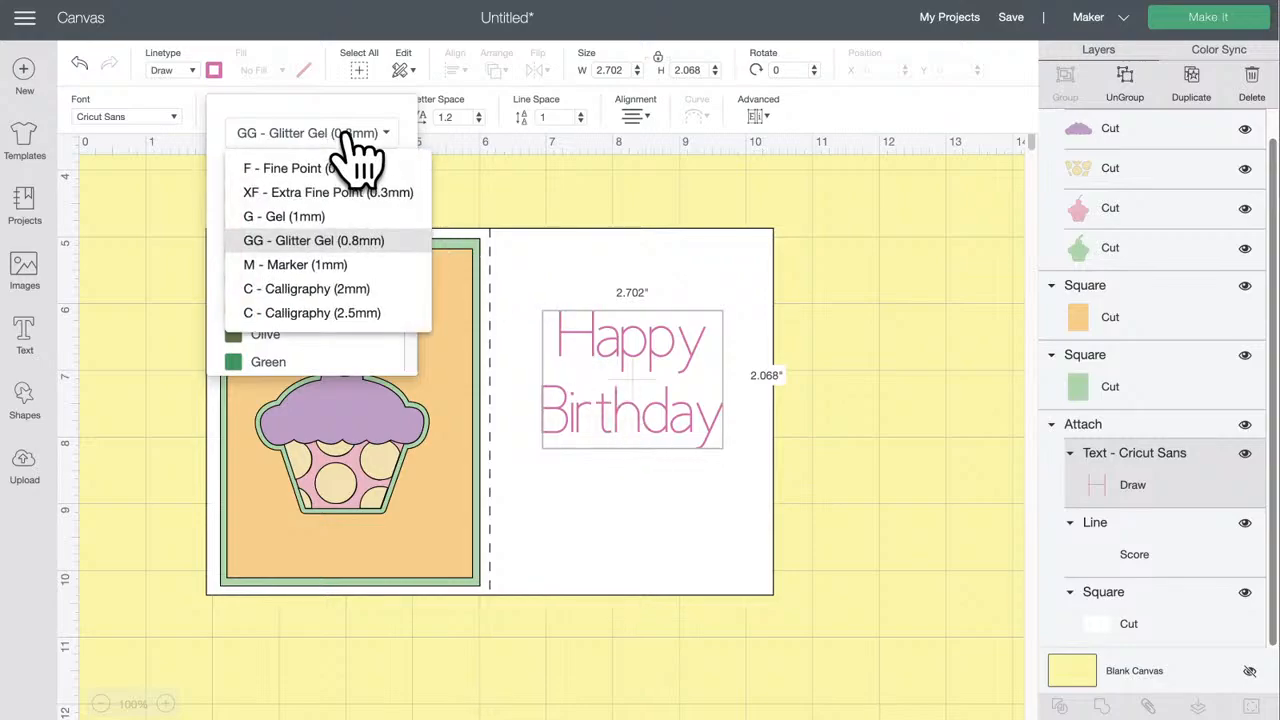
left_click(310, 172)
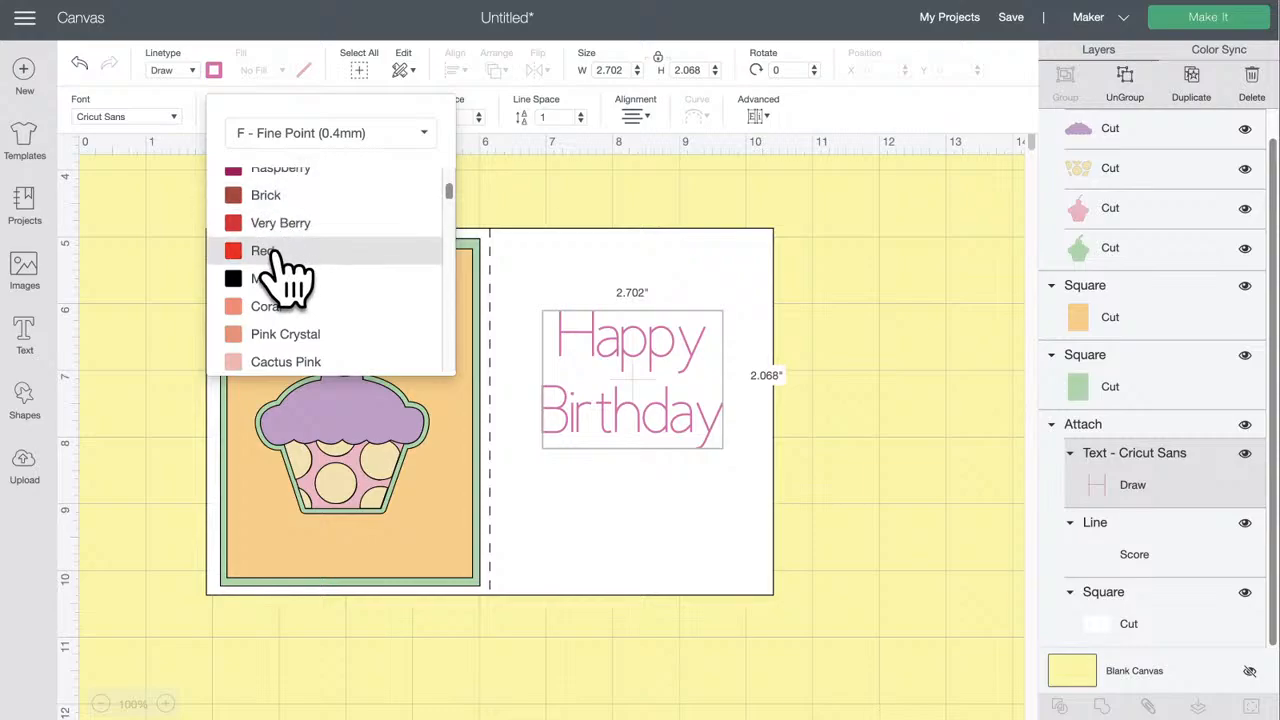
scroll(335, 315, "down", 8)
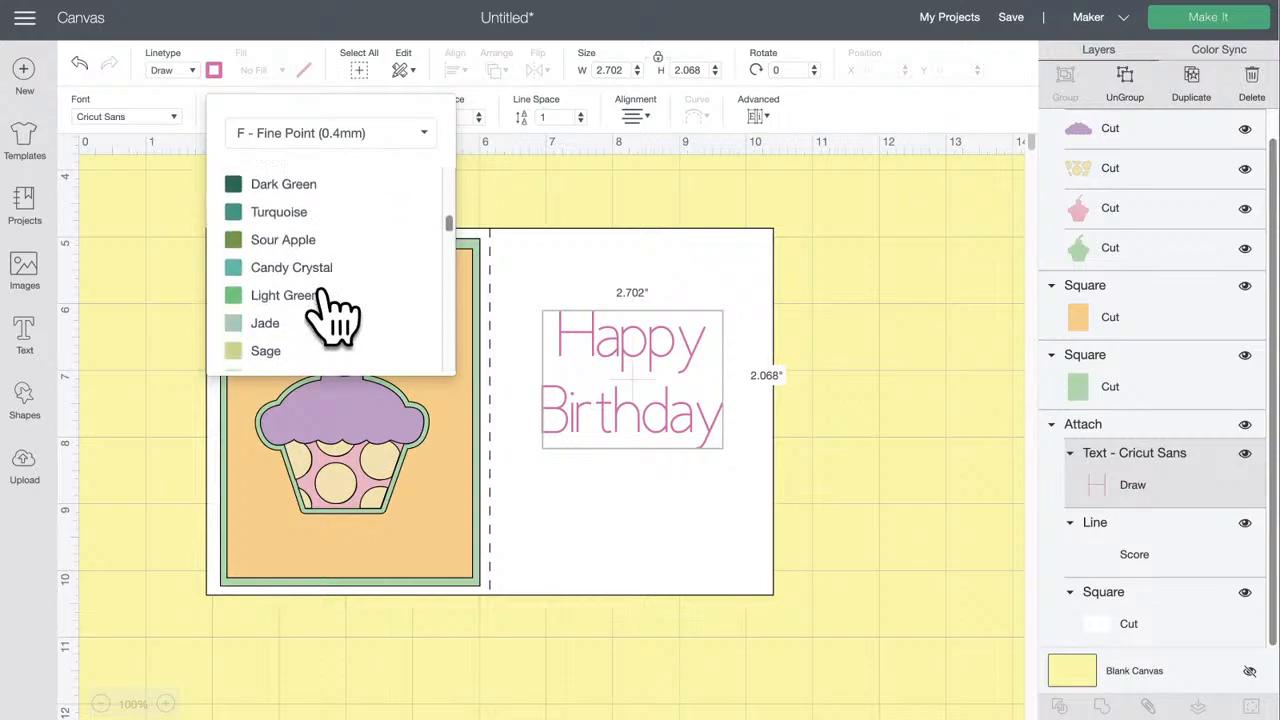
scroll(335, 312, "up", 1)
scroll(334, 310, "down", 2)
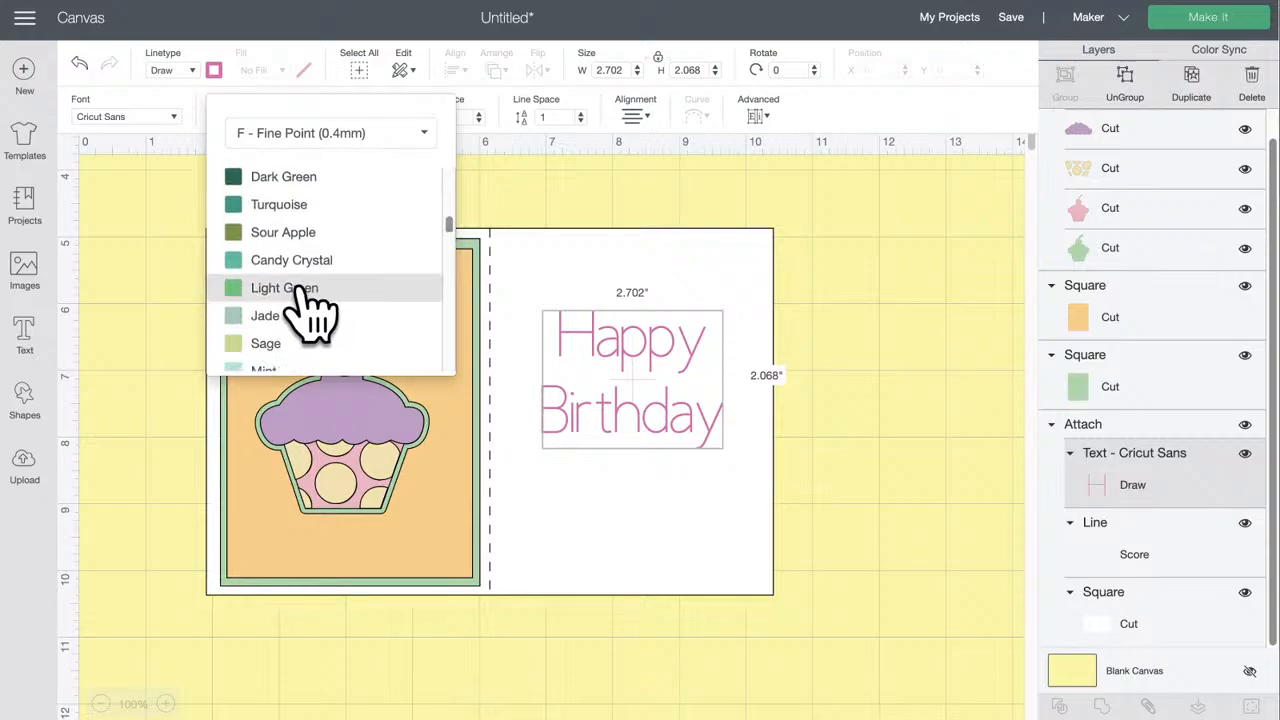
left_click(290, 288)
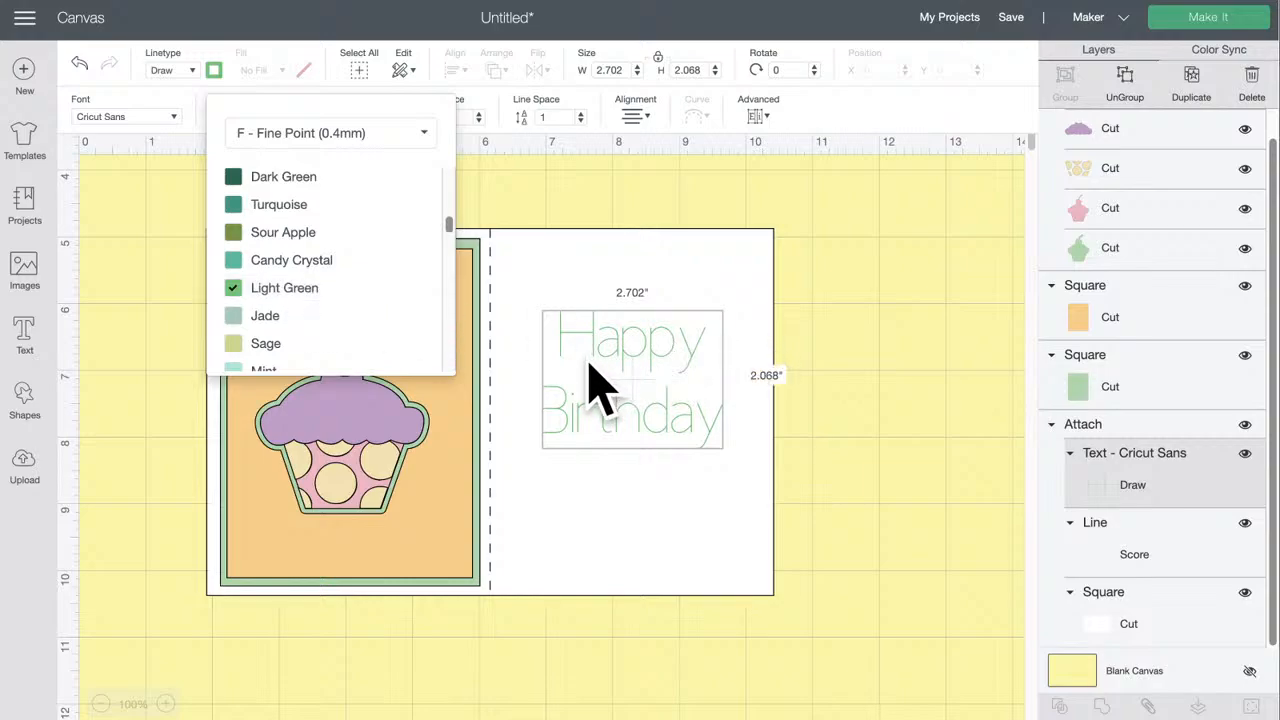
- Change the "Happy Birthday" text's pen to XF - Extra Fine Point (0.3mm) in Pink
left_click(305, 135)
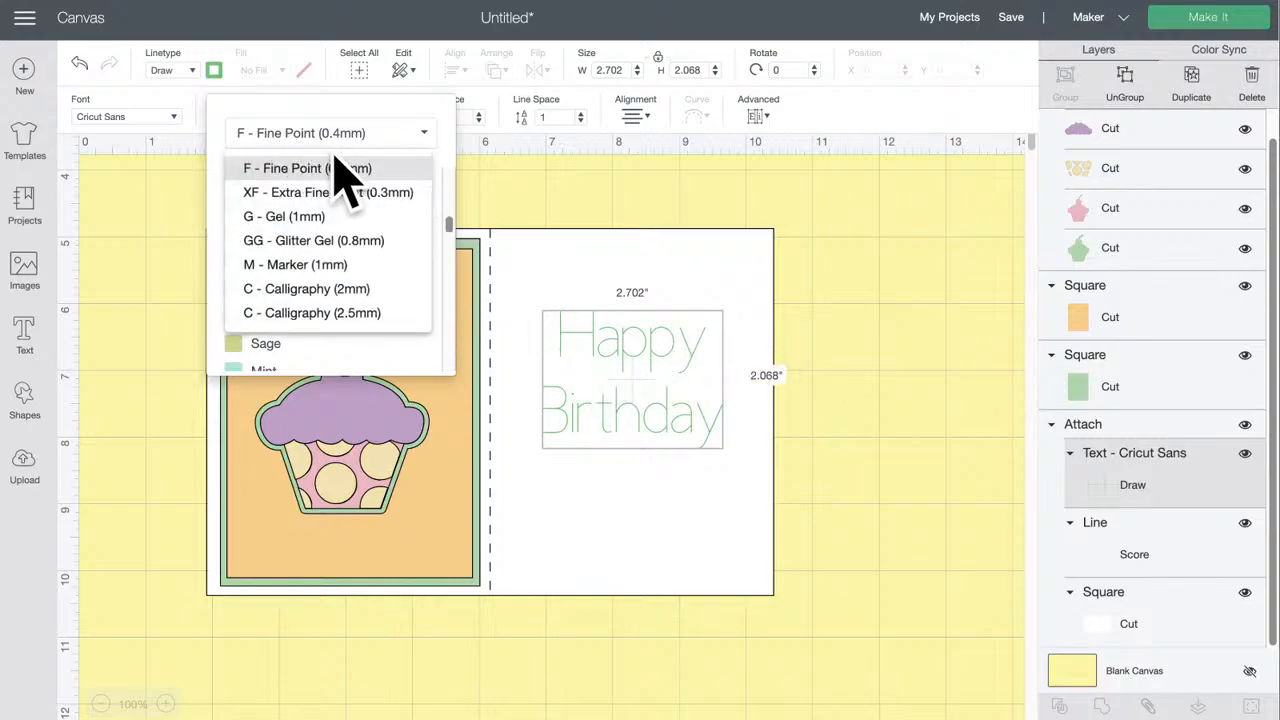
left_click(328, 193)
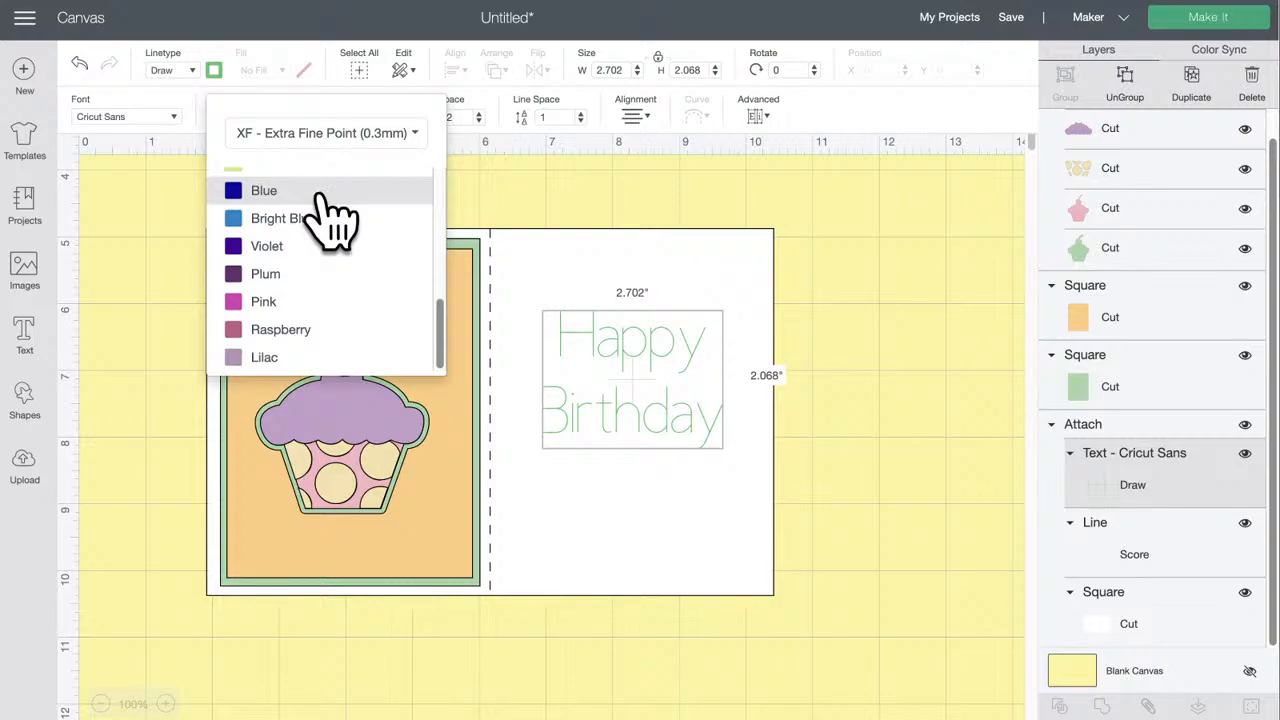
left_click(335, 301)
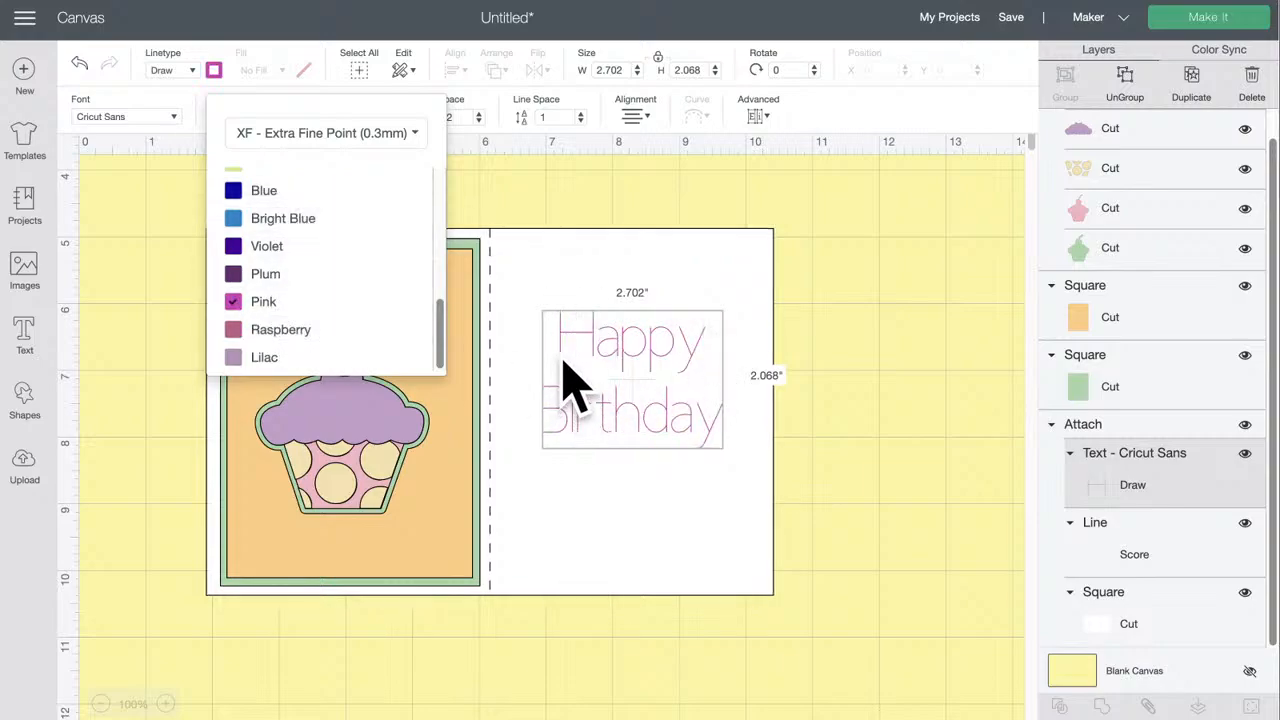
- Set the "Happy Birthday" text's pen to M - Marker (1mm) in Red (Infusible Ink)
left_click(350, 140)
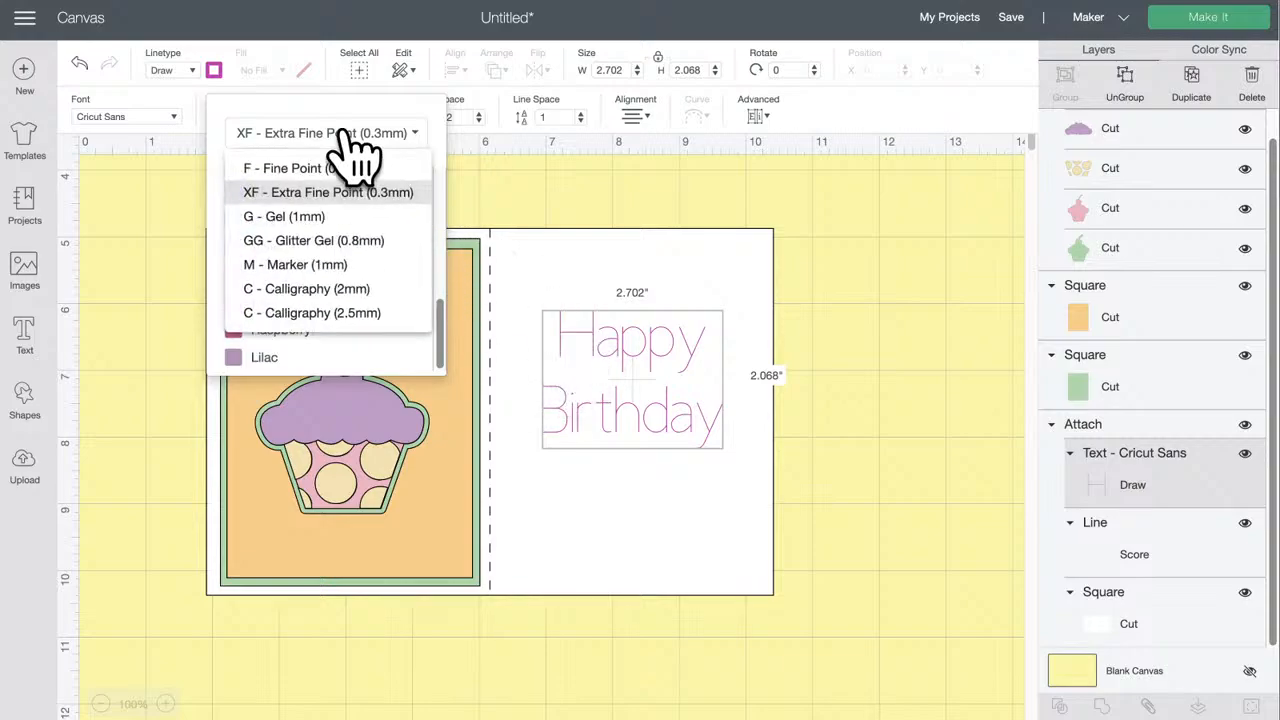
left_click(318, 267)
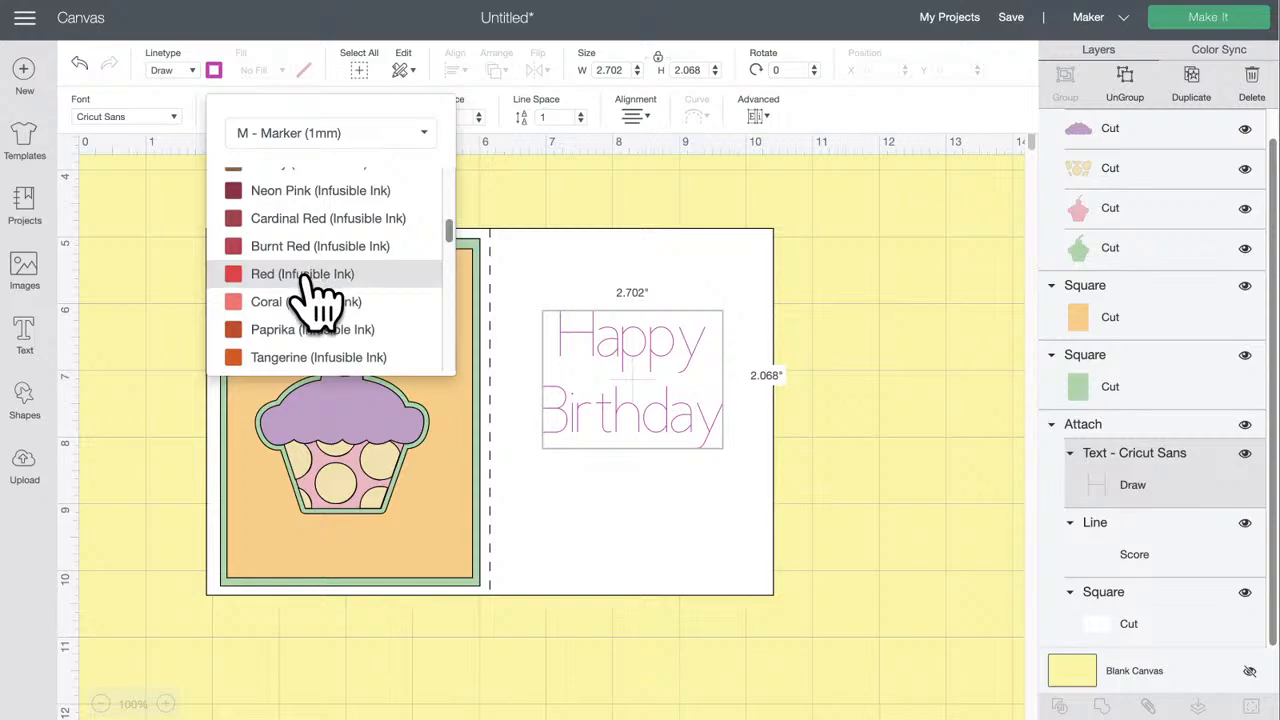
left_click(312, 276)
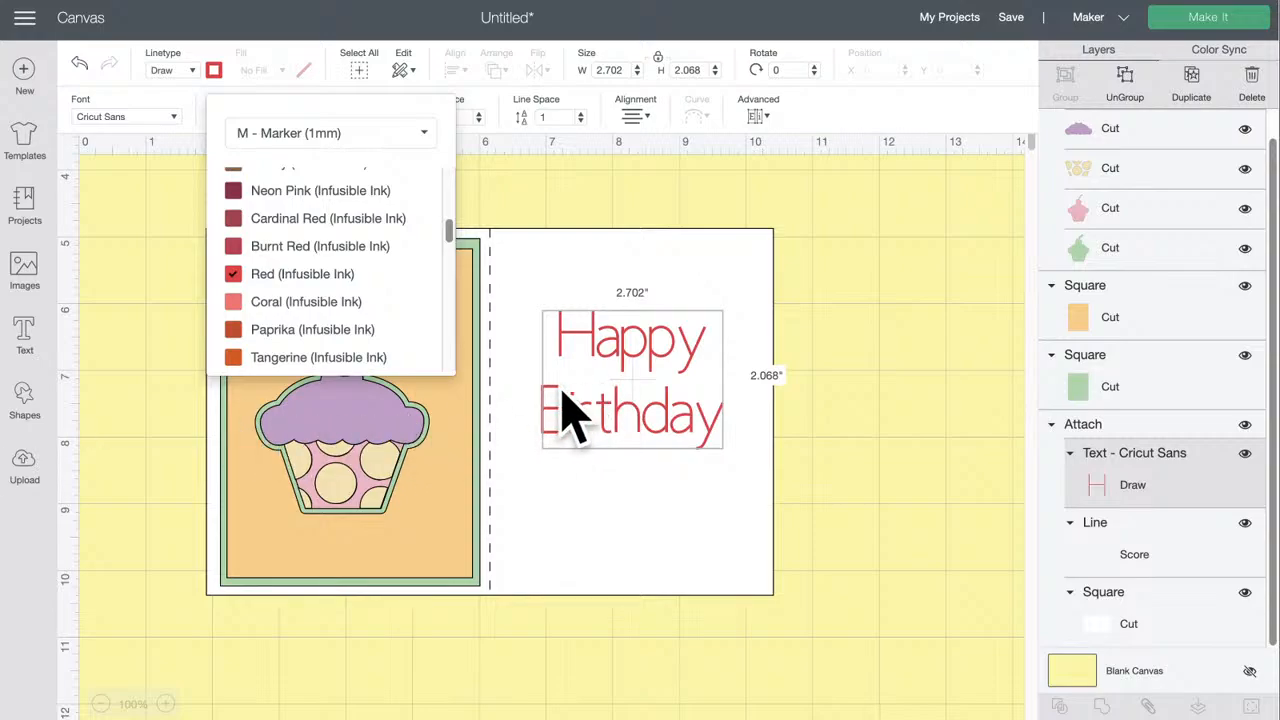
- Detach the text and score line from the white card base, and shift the base slightly left to about X 1.667, Y 4.847
left_click(663, 413)
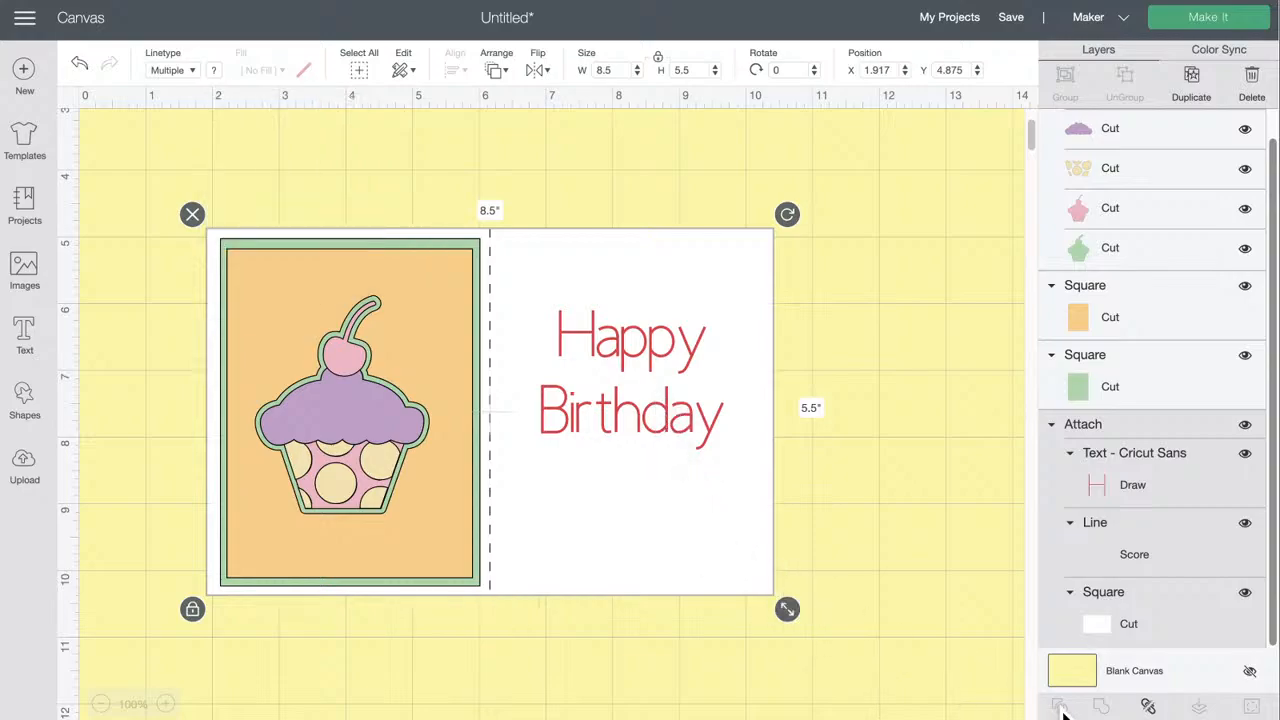
left_click(1150, 706)
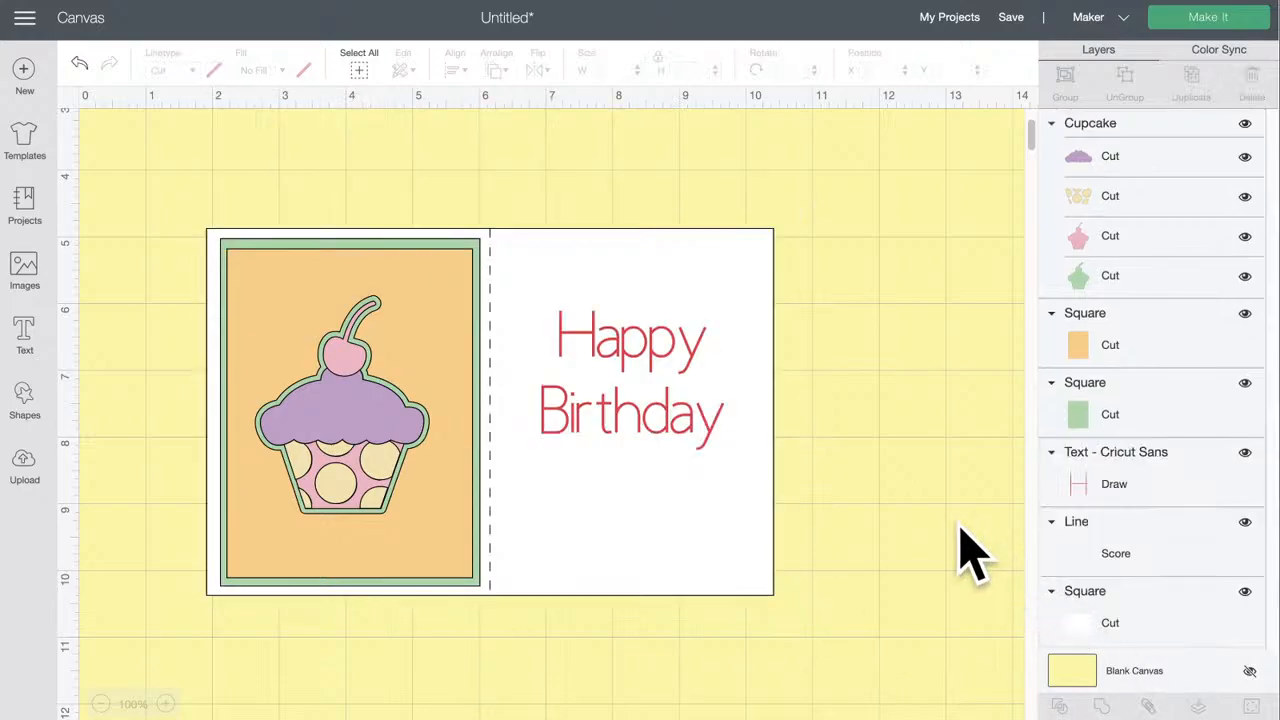
left_click_drag(720, 516, 703, 490)
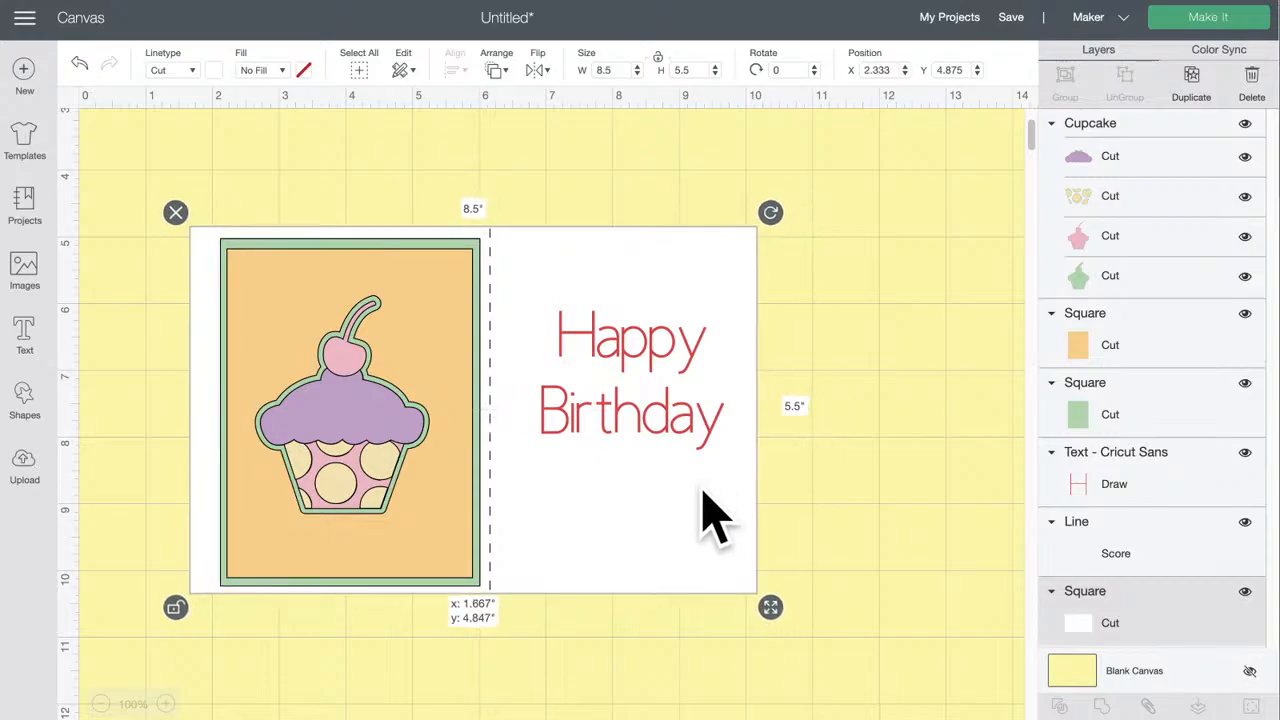
- Ungroup the "Happy Birthday" text into separate lines
left_click(660, 420)
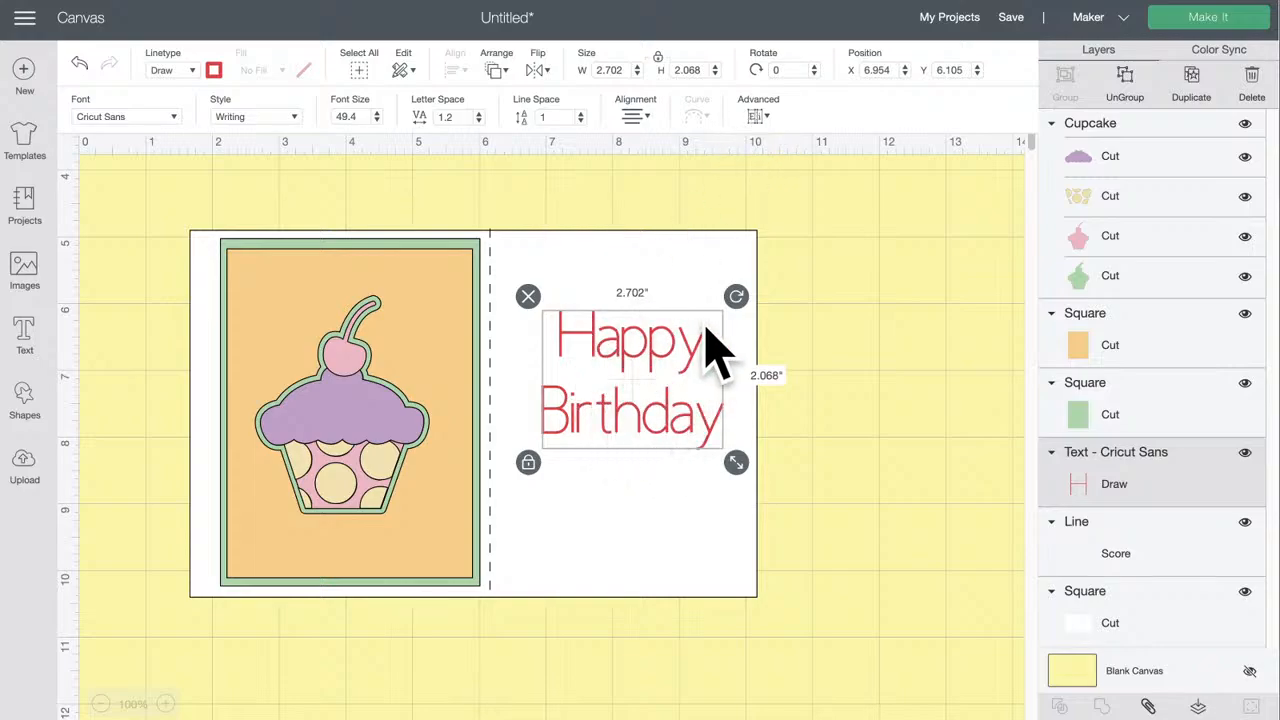
left_click(760, 116)
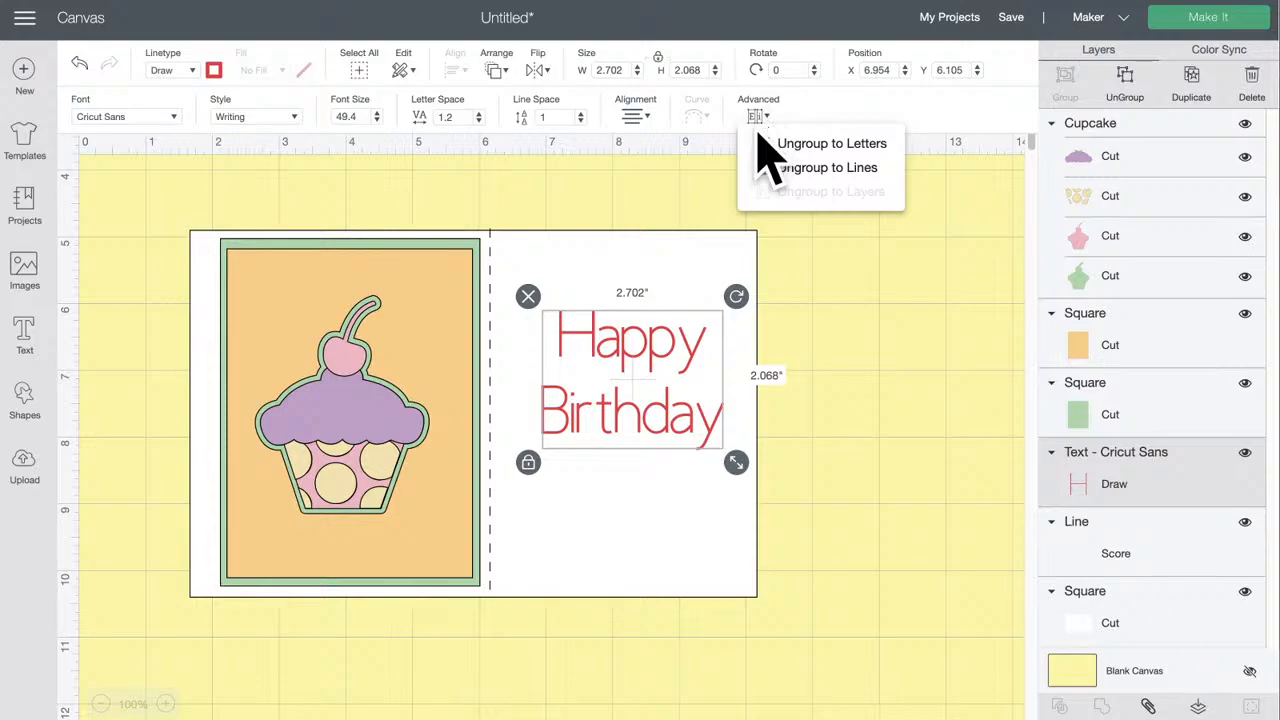
left_click(815, 168)
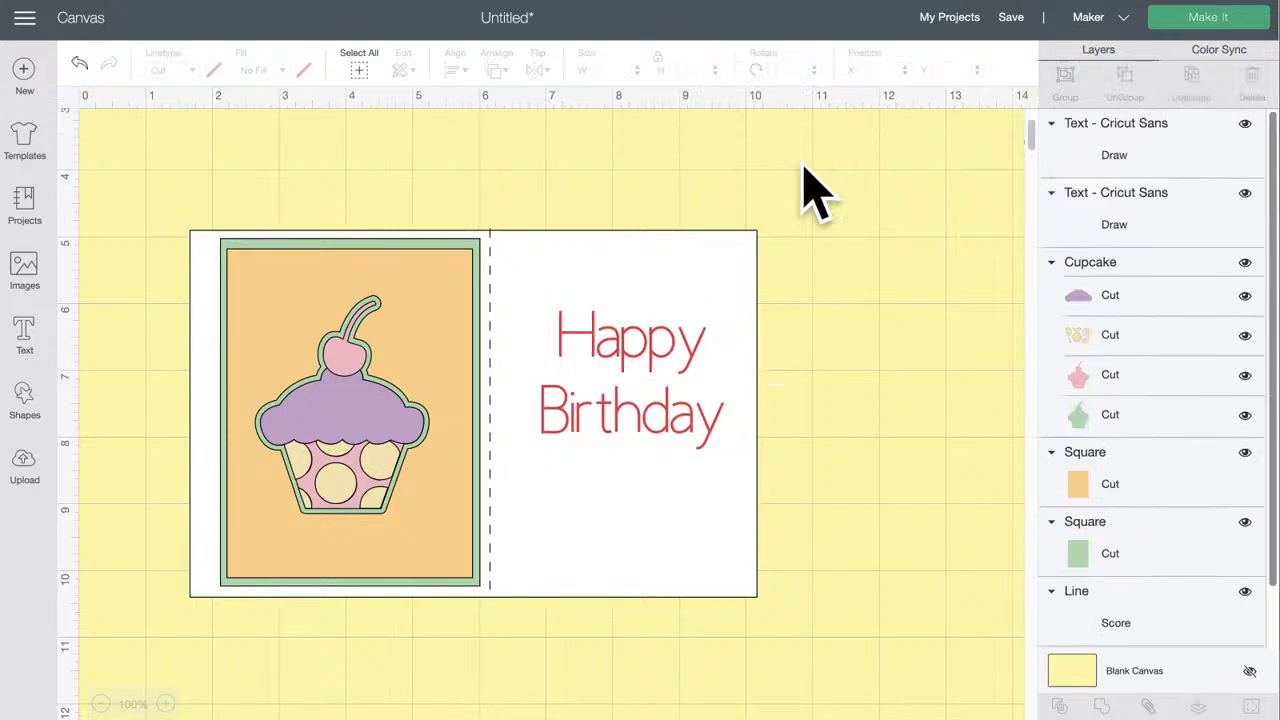
- Stagger the two text lines by shifting "Happy" left and moving "Birthday" right and up to about X 7.162, Y 7.105
left_click(665, 350)
left_click(651, 423)
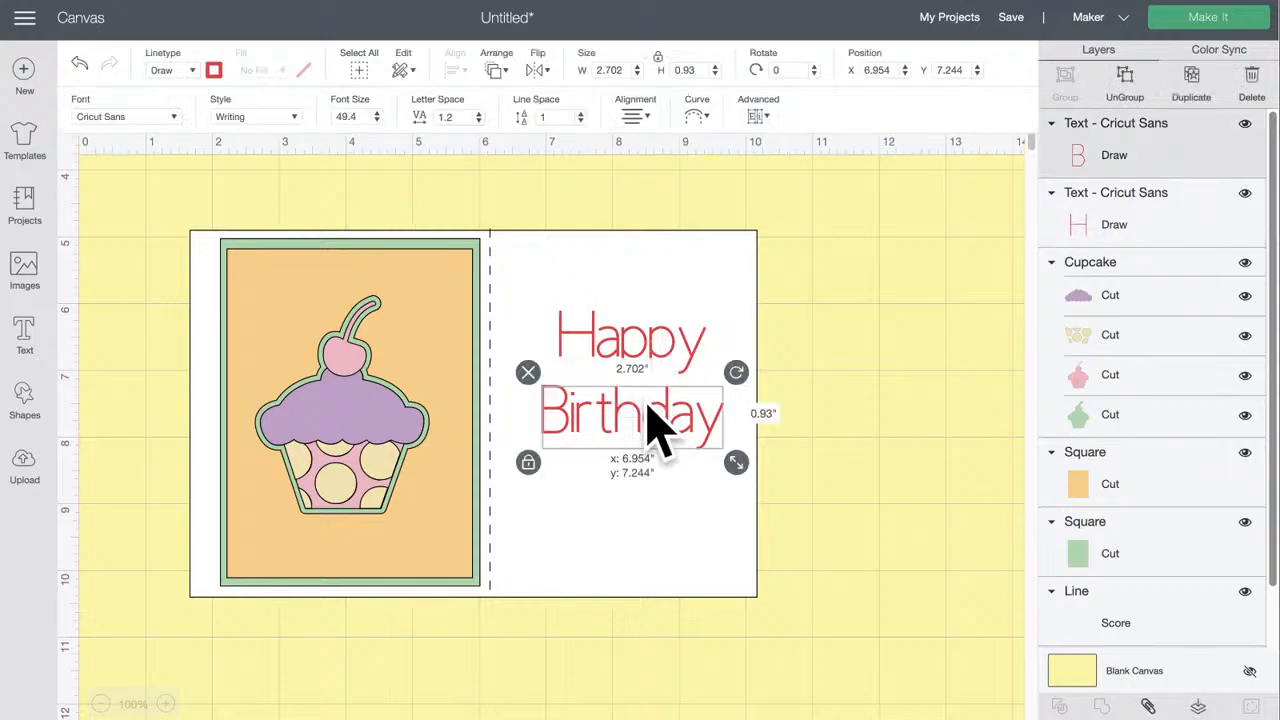
left_click_drag(651, 366, 619, 368)
left_click(645, 425)
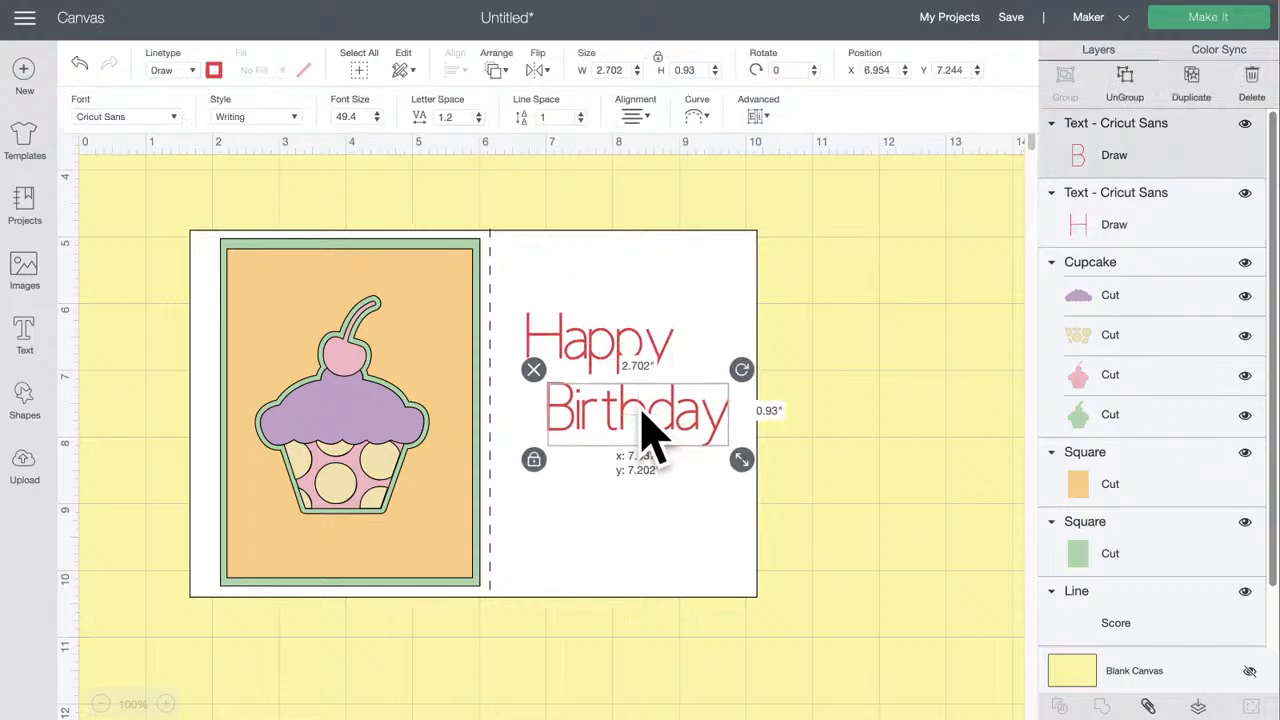
left_click_drag(651, 429, 663, 423)
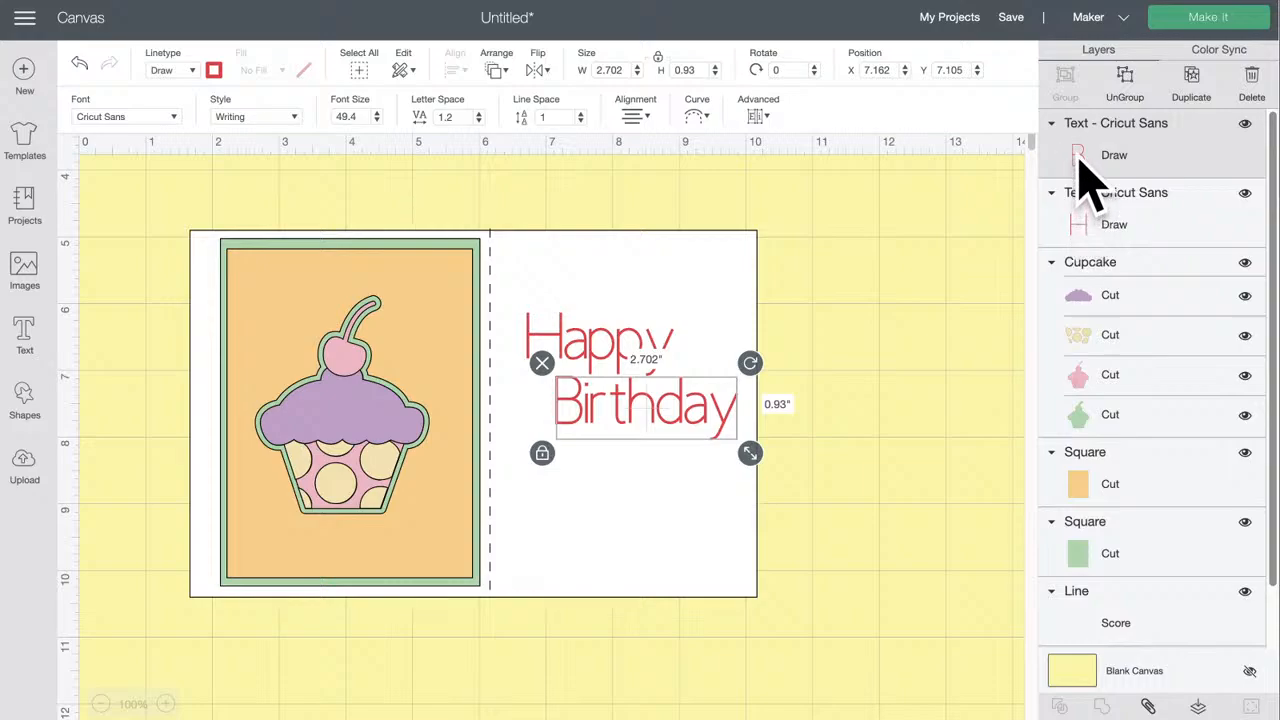
- Change the "Birthday" line's pen to GG - Glitter Gel (0.8mm) in Pink
left_click(214, 71)
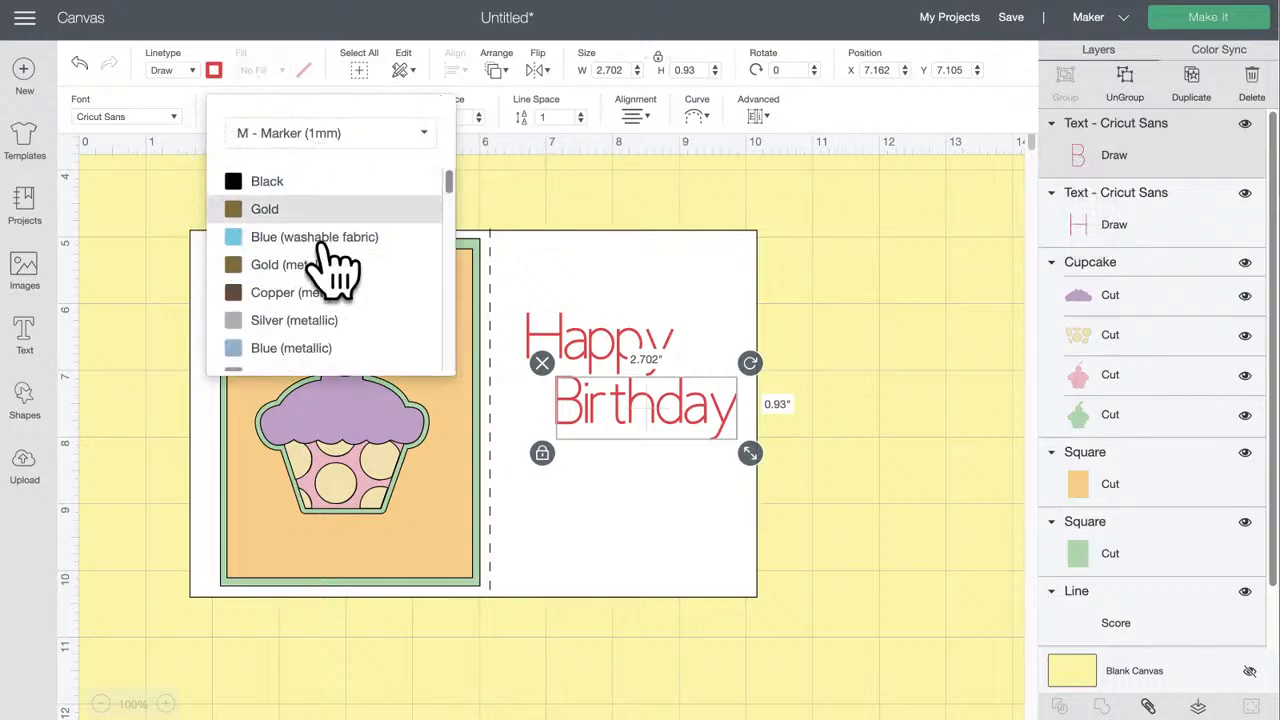
scroll(340, 345, "down", 3)
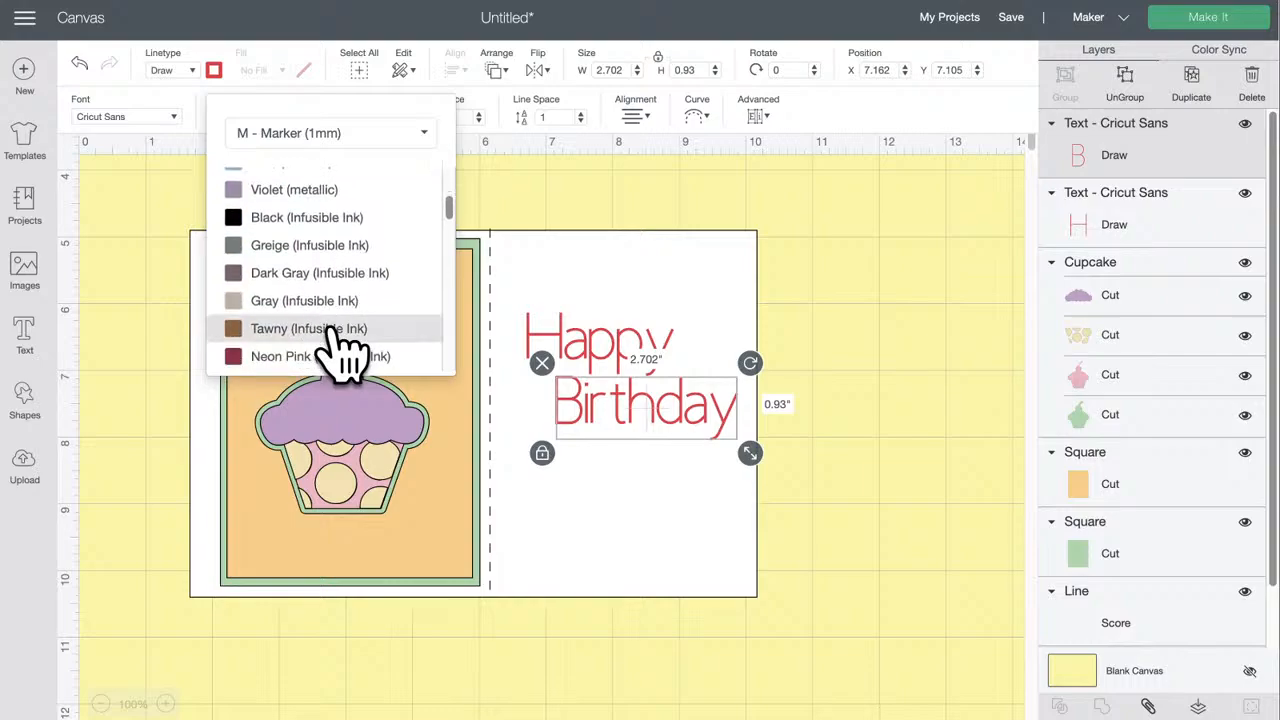
scroll(340, 345, "down", 8)
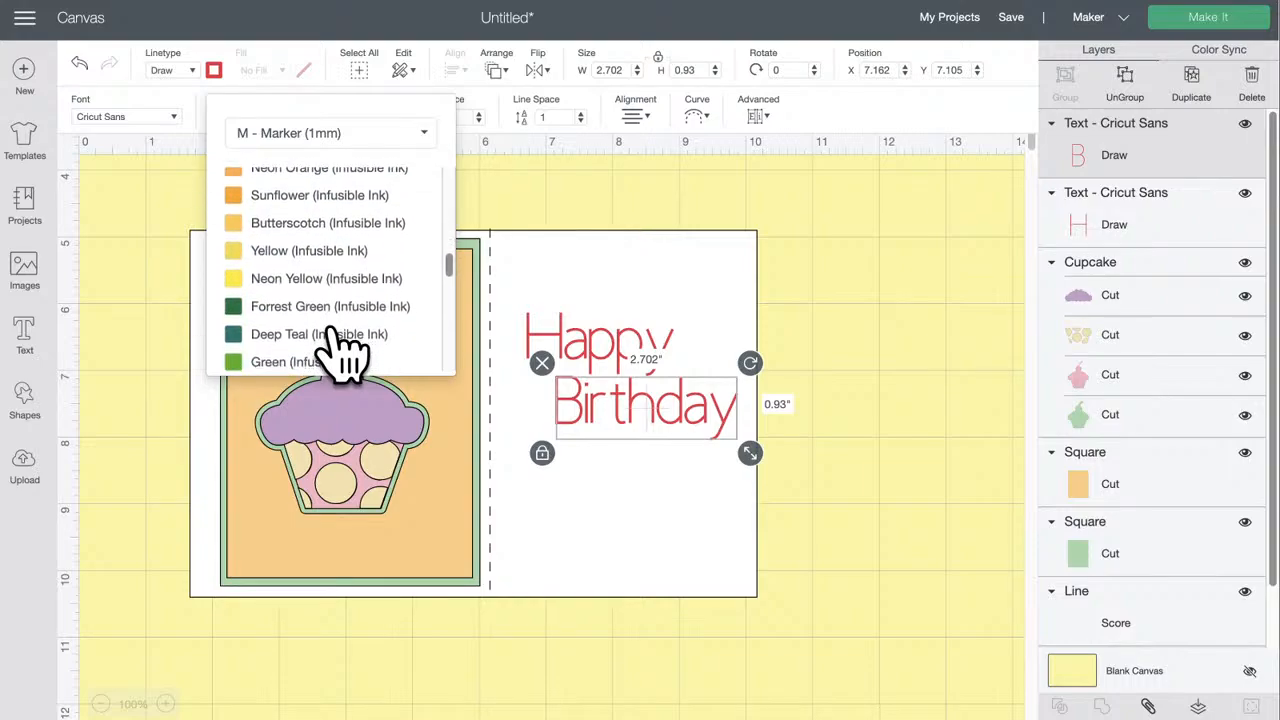
scroll(340, 345, "down", 8)
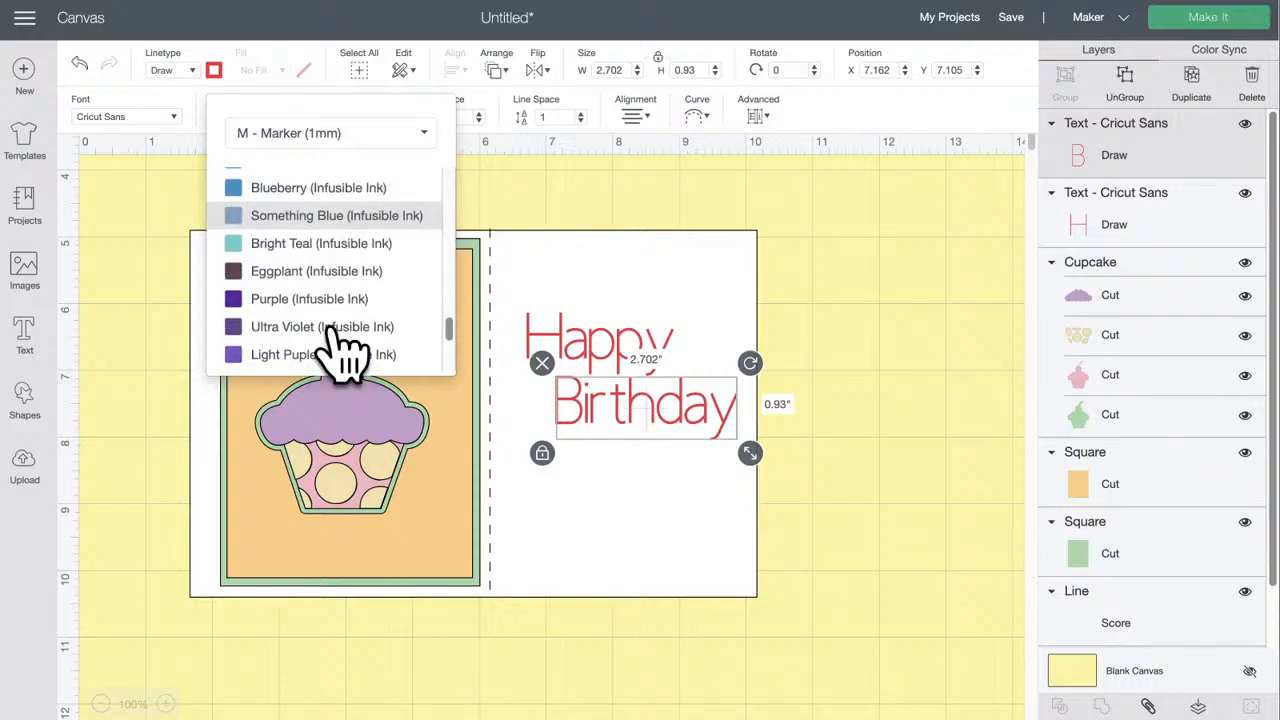
scroll(340, 345, "down", 4)
scroll(340, 345, "up", 15)
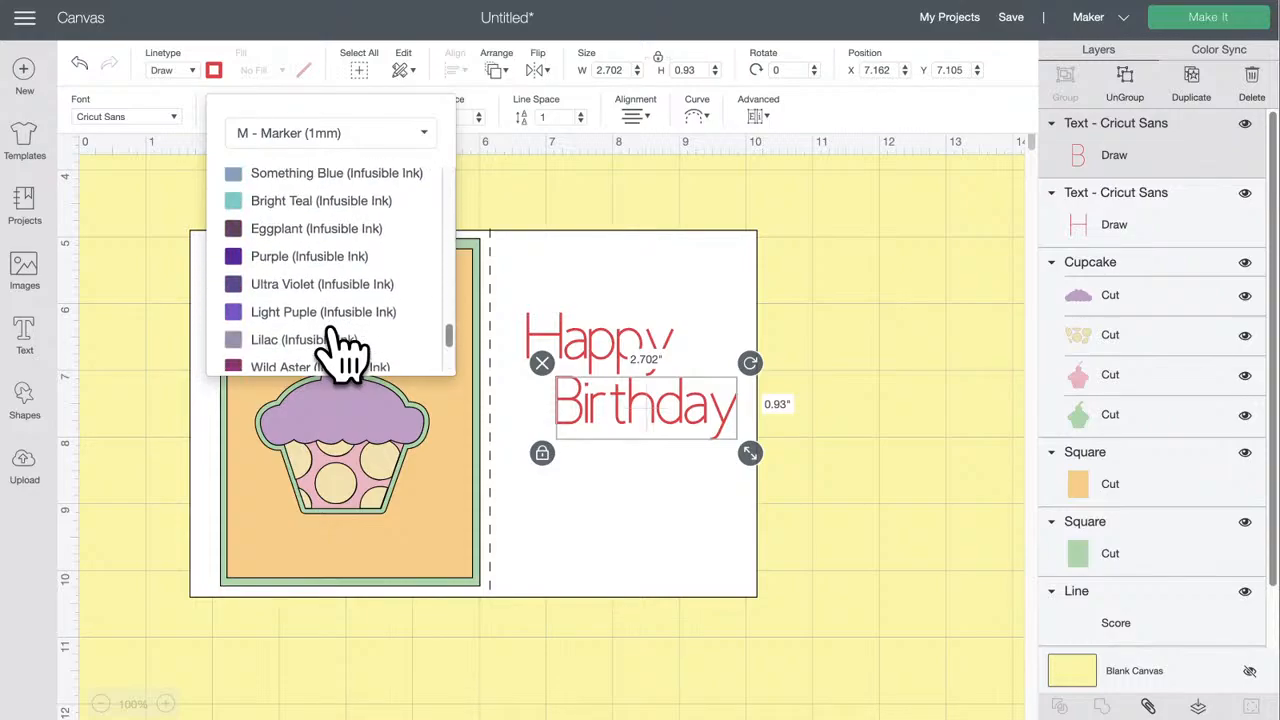
scroll(343, 345, "up", 10)
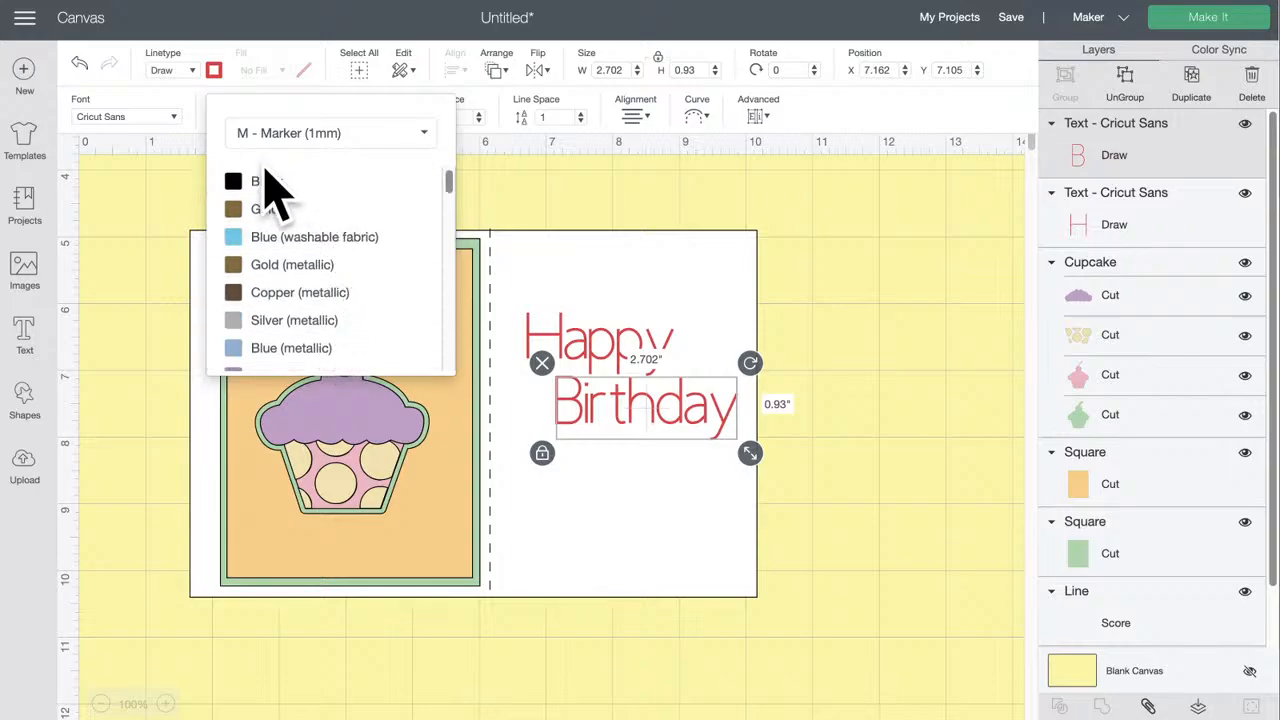
left_click(352, 137)
left_click(342, 240)
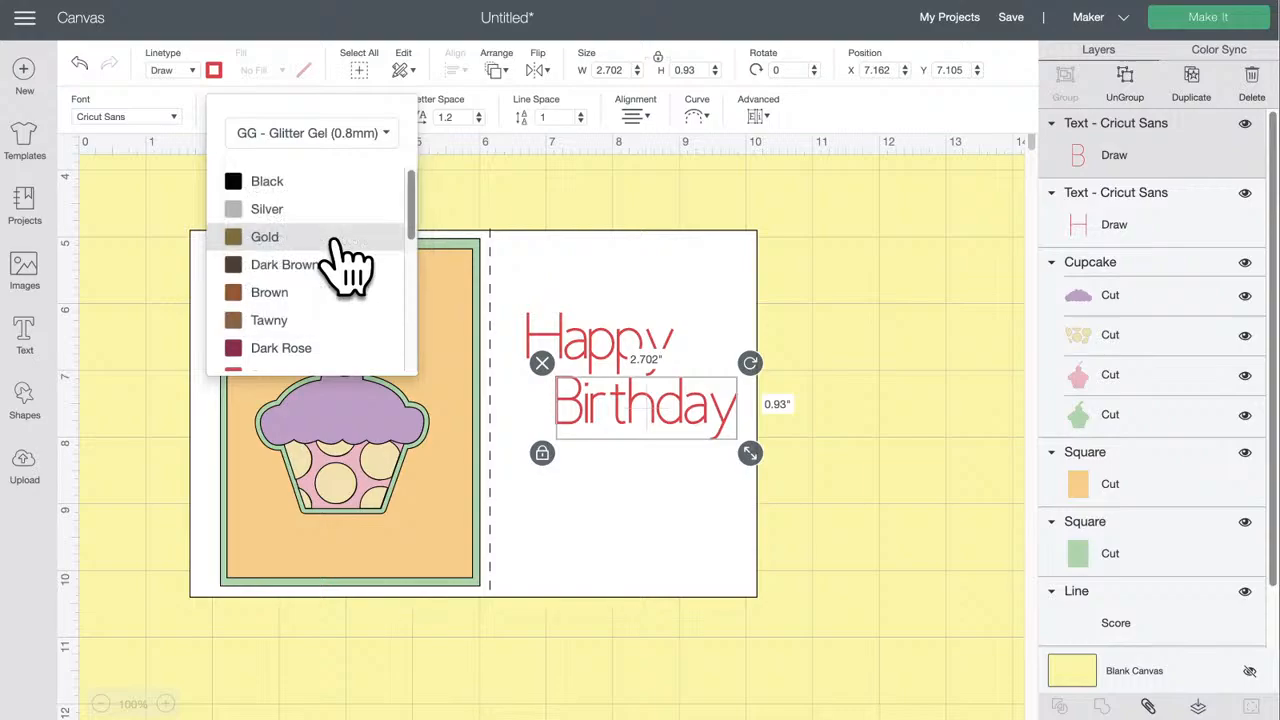
scroll(316, 318, "down", 4)
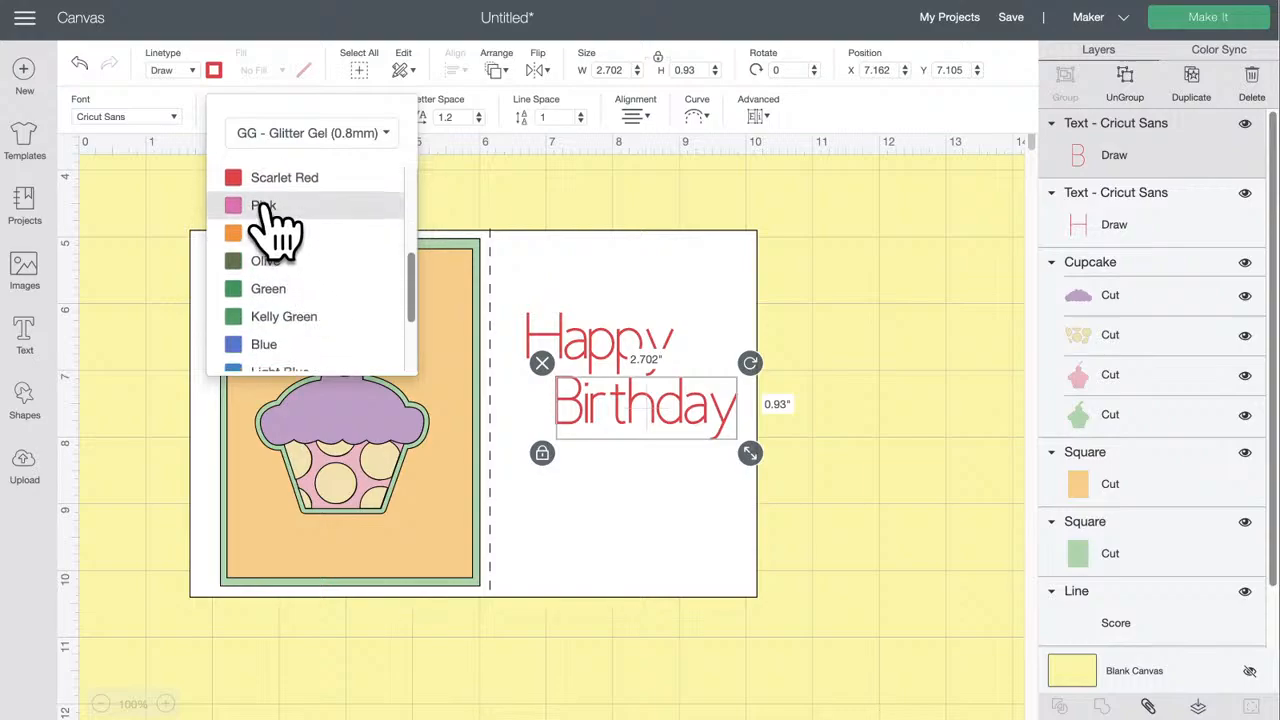
left_click(265, 205)
left_click(775, 400)
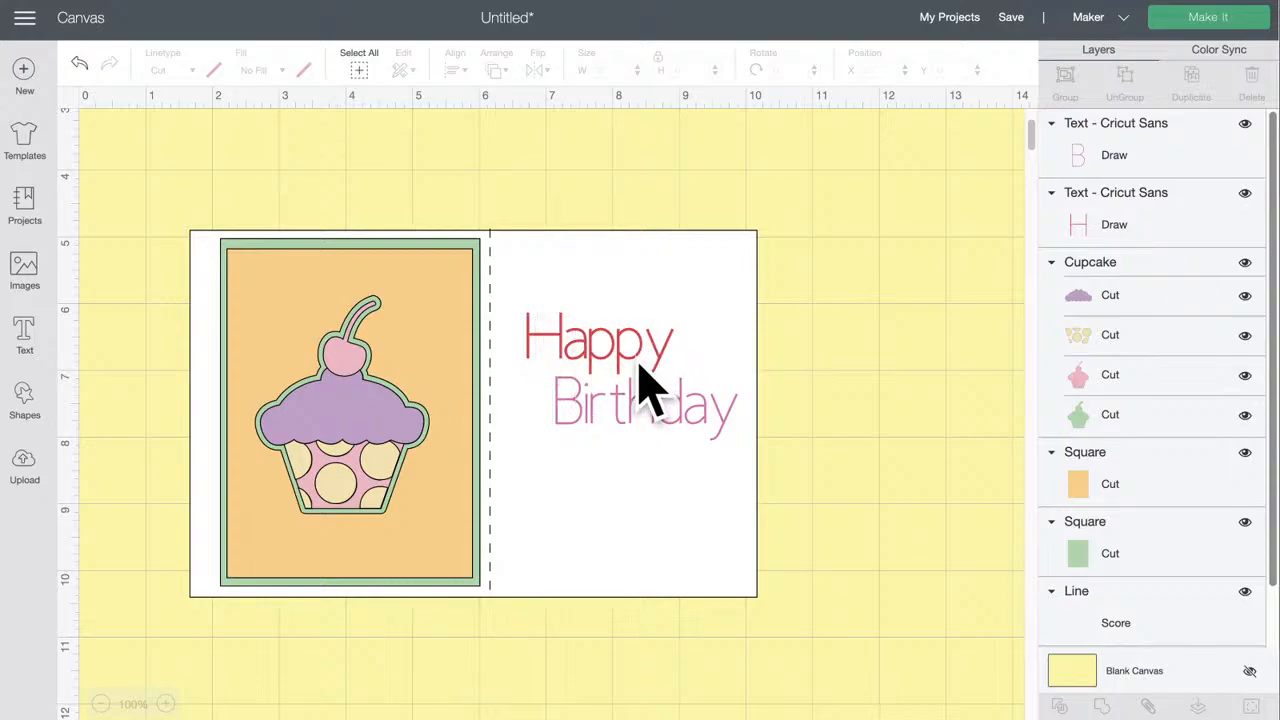
- Attach both text lines to the white card base and send the attached set to the back
left_click_drag(538, 179, 728, 466)
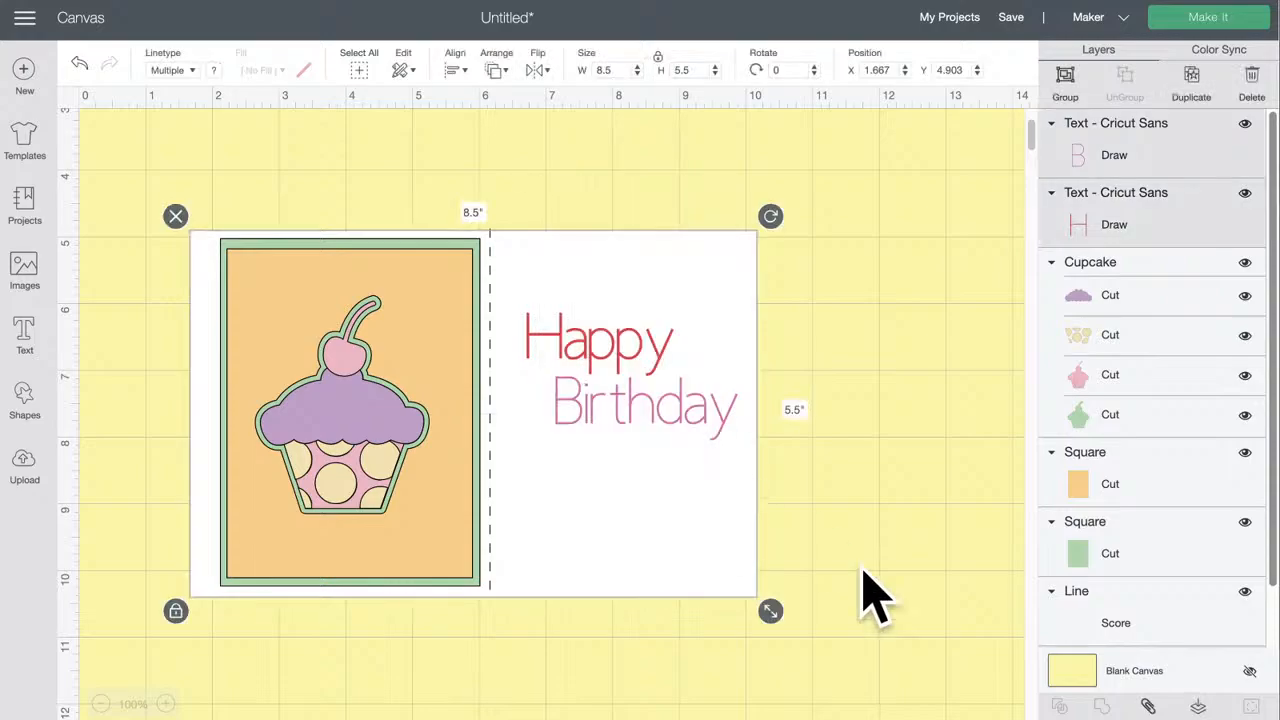
left_click(1148, 707)
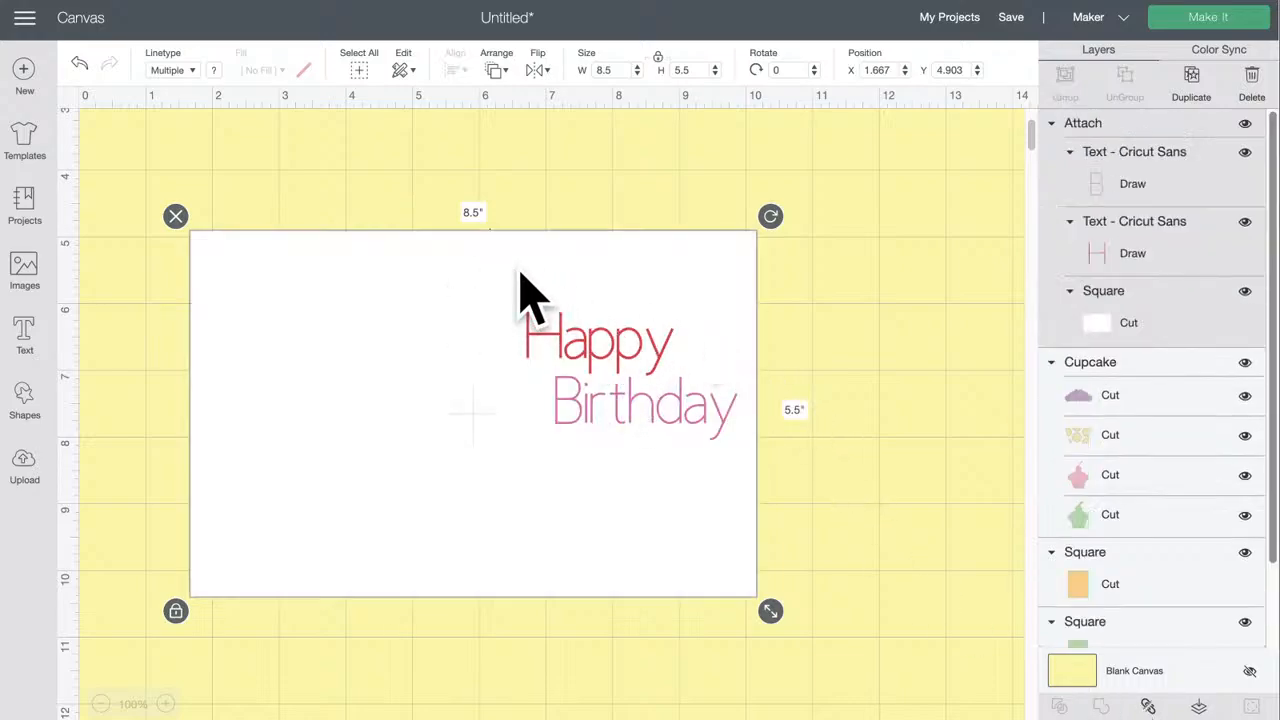
left_click(495, 70)
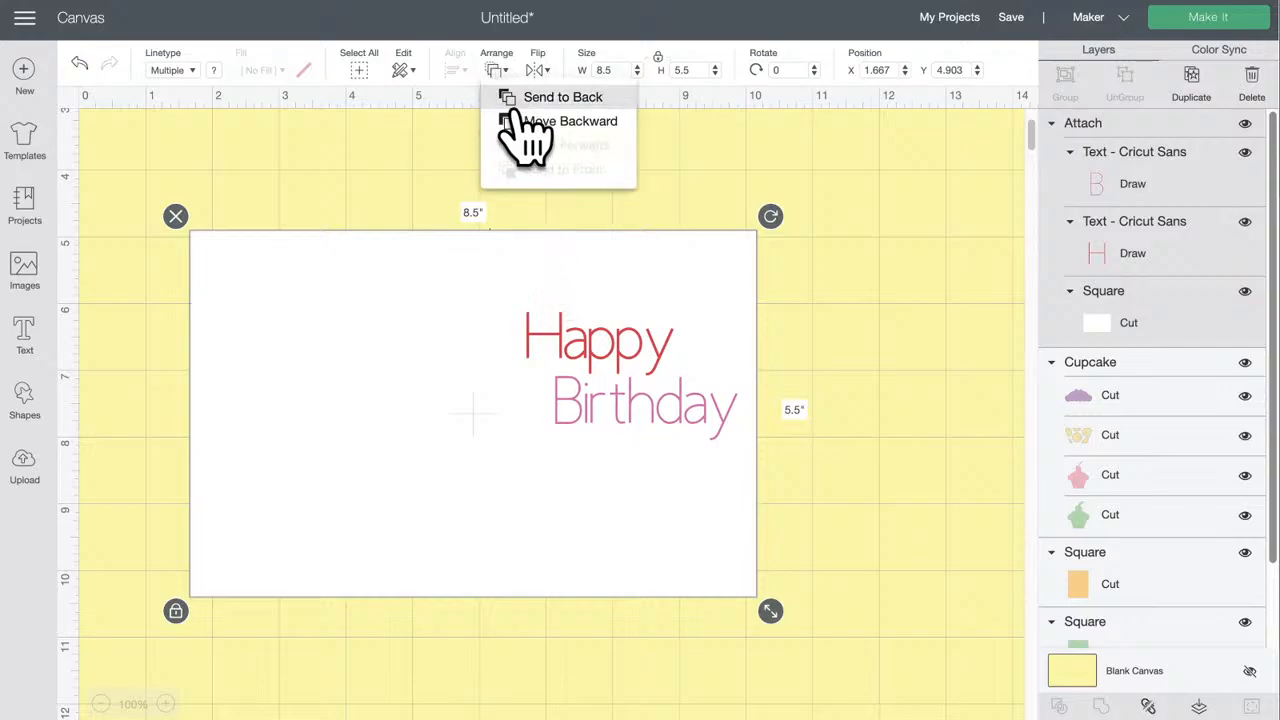
left_click(524, 97)
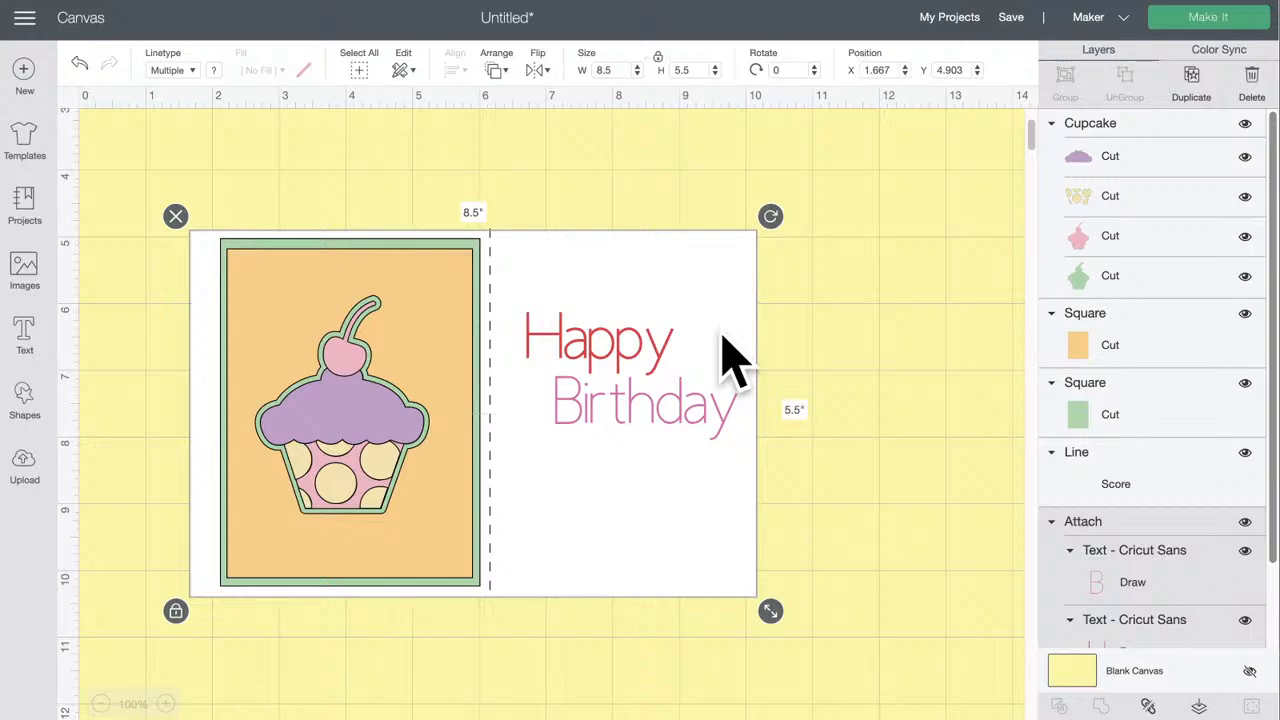
- Send the project to mat preparation, review the Draw and Cut mat, and proceed to the making stage
left_click(1208, 40)
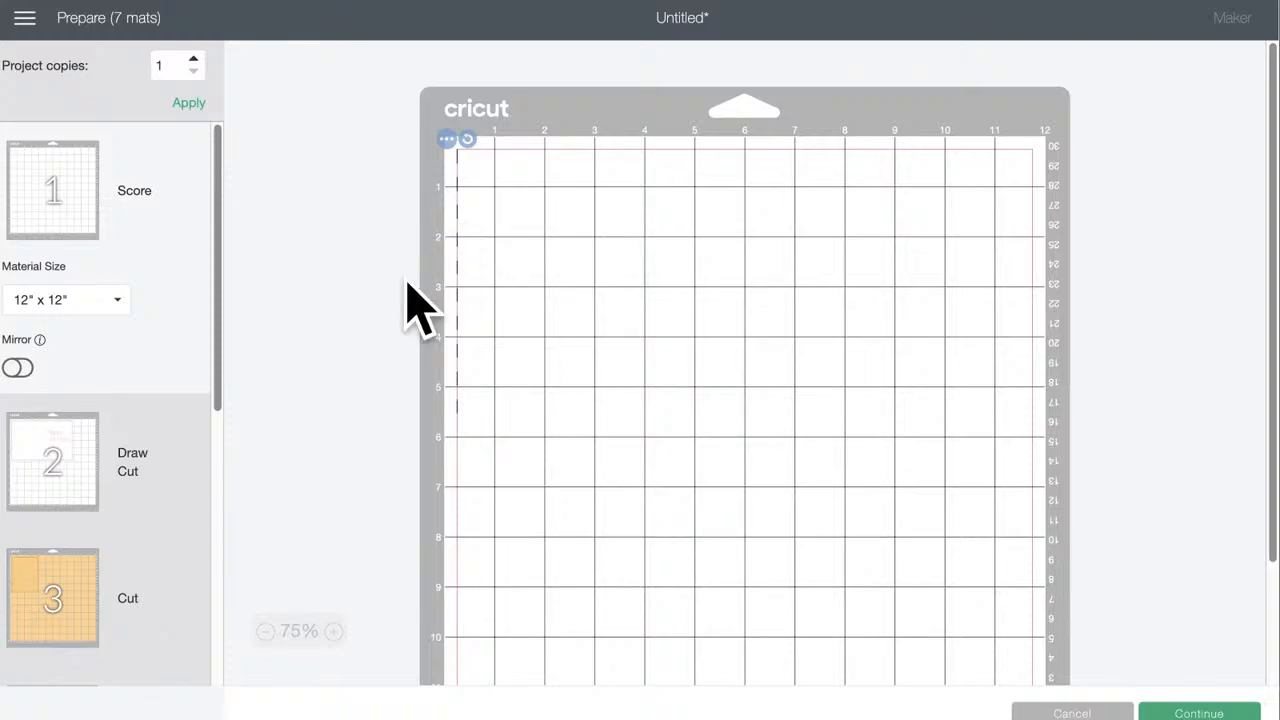
left_click(66, 495)
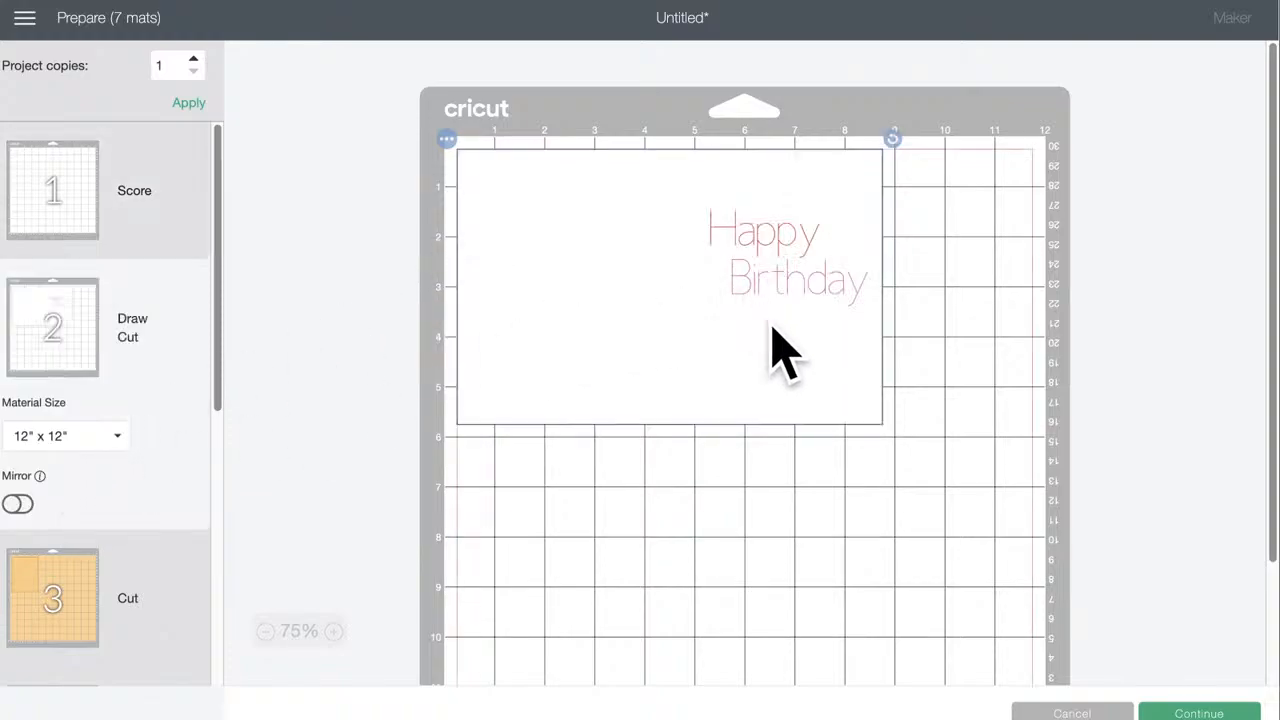
left_click(1183, 714)
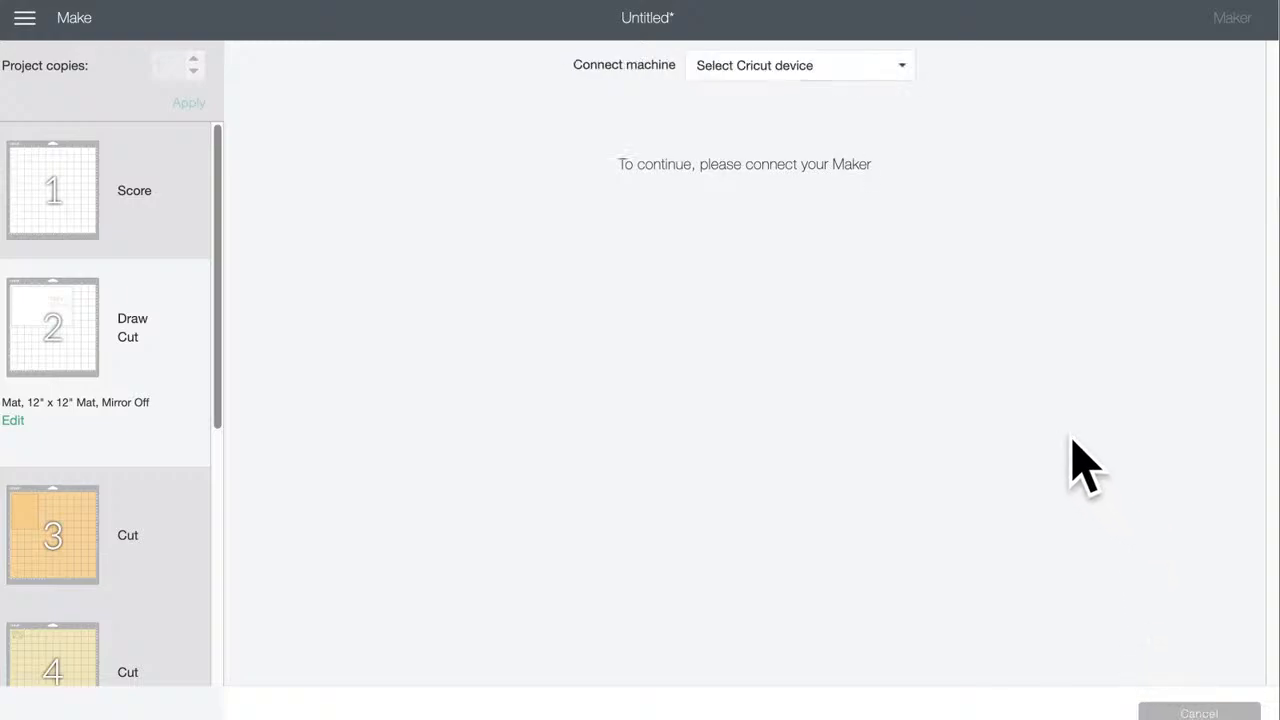
- Connect the Maker : 0 USB machine and set the base material to Medium Cardstock – 80 lb (216 gsm)
left_click(884, 68)
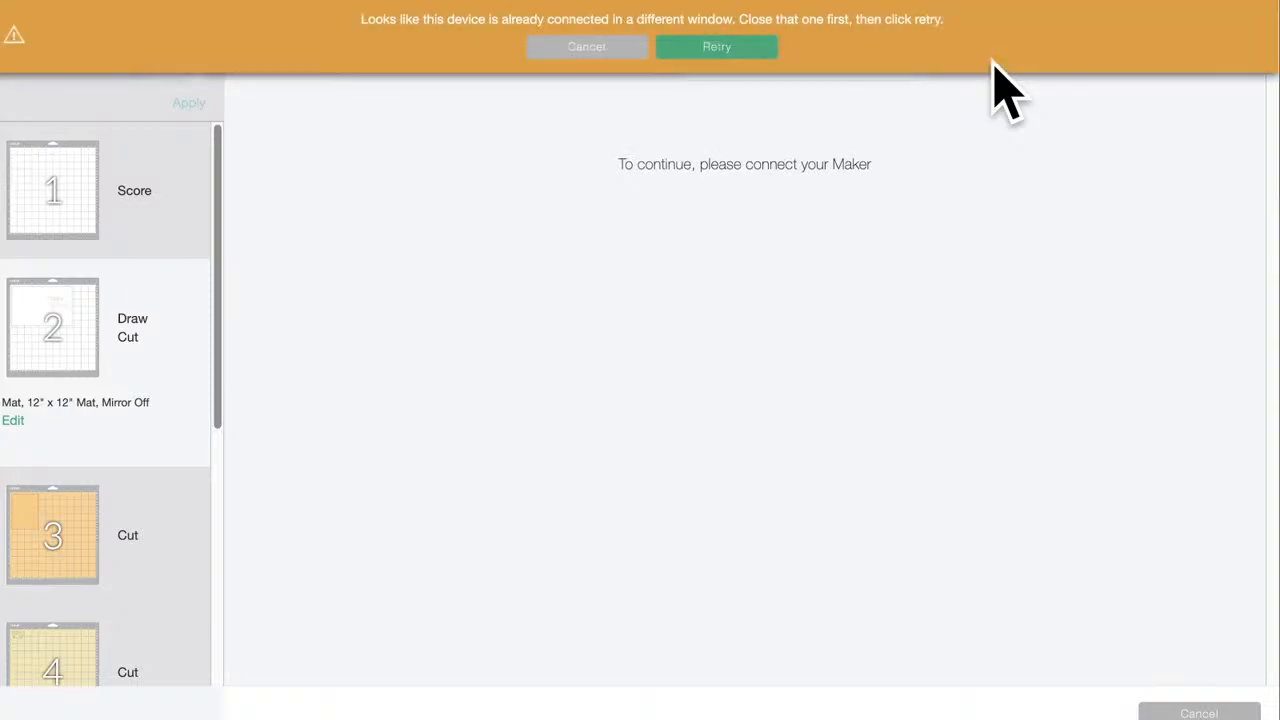
left_click(718, 48)
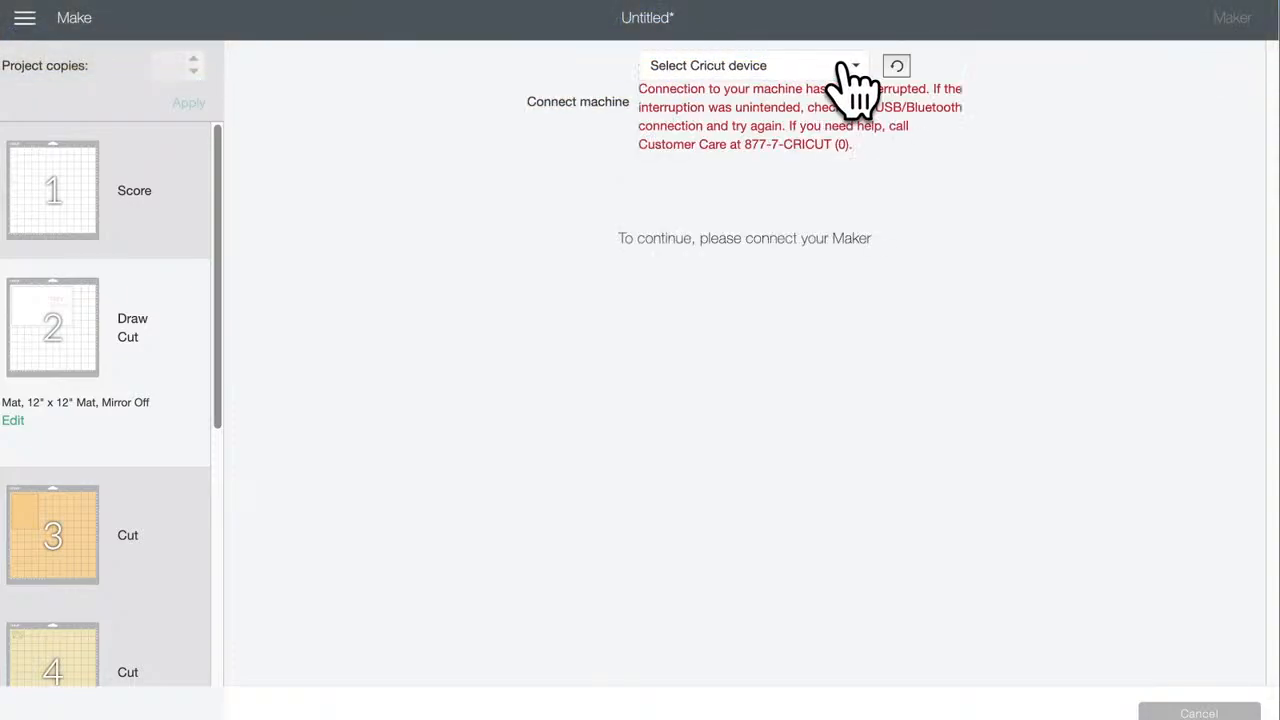
left_click(840, 66)
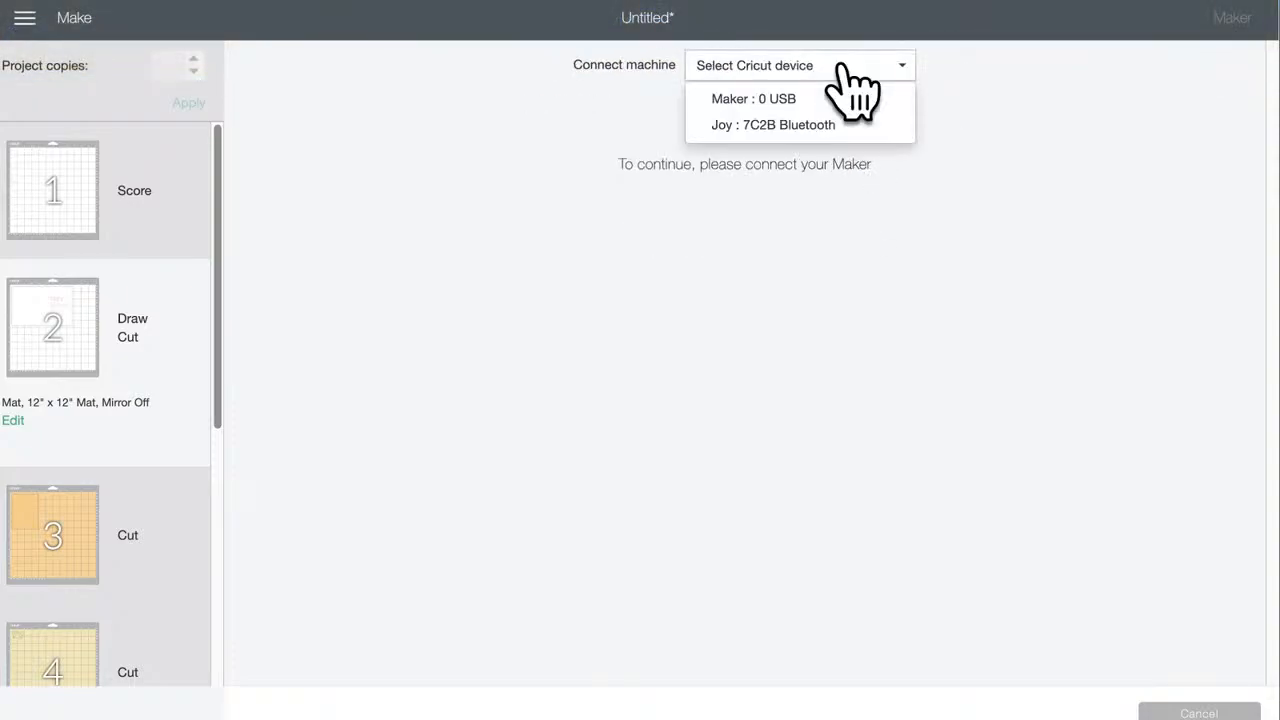
left_click(800, 97)
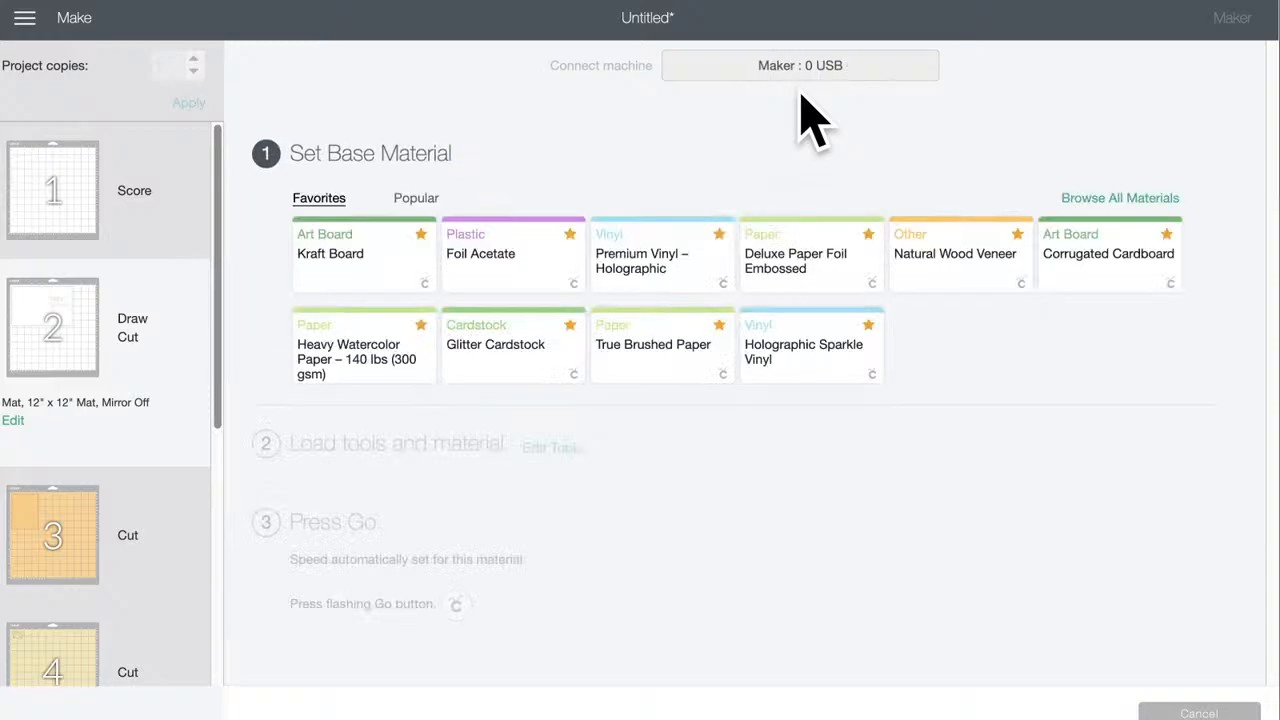
left_click(413, 199)
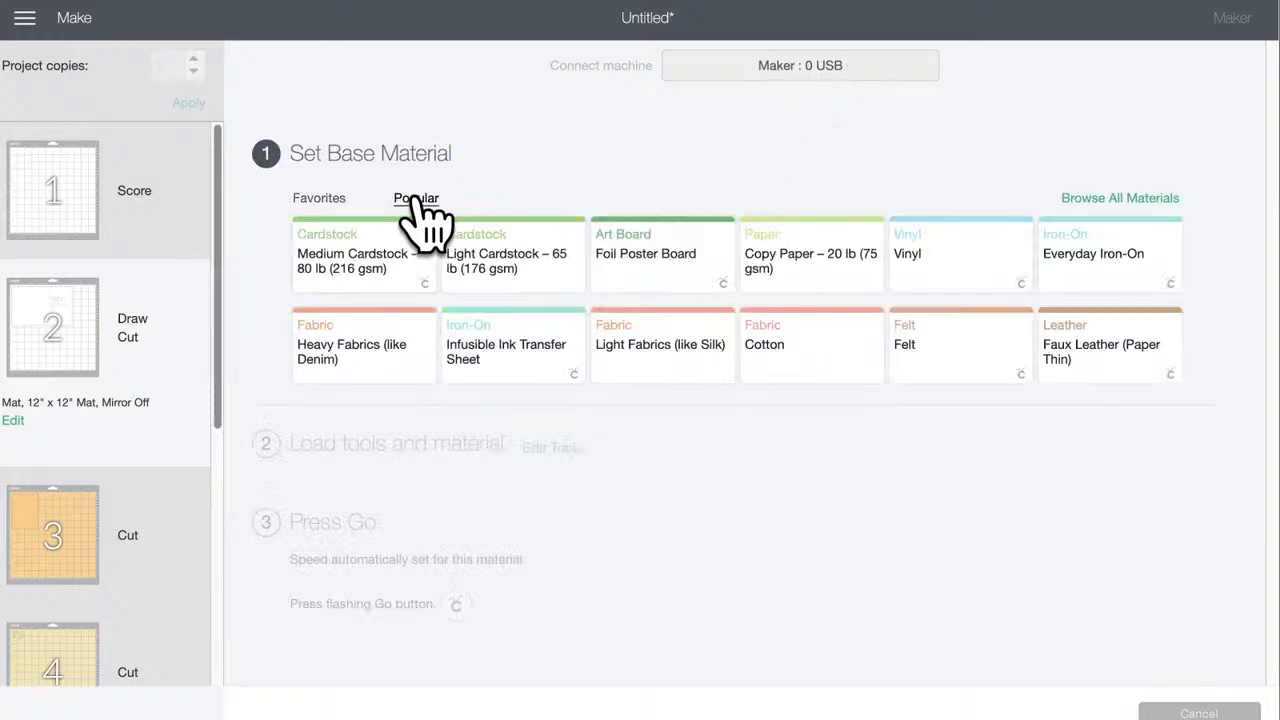
left_click(365, 262)
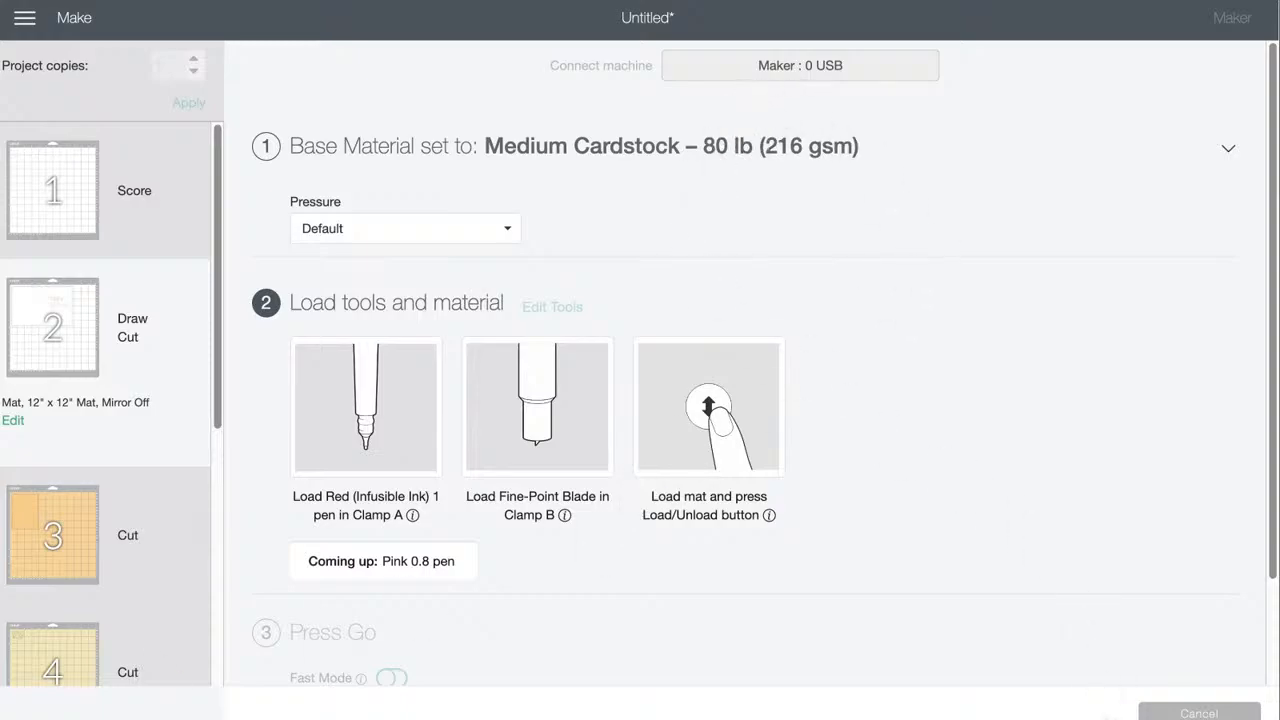
- Cancel the cut and leave mat preparation to return to the design canvas
left_click(1192, 714)
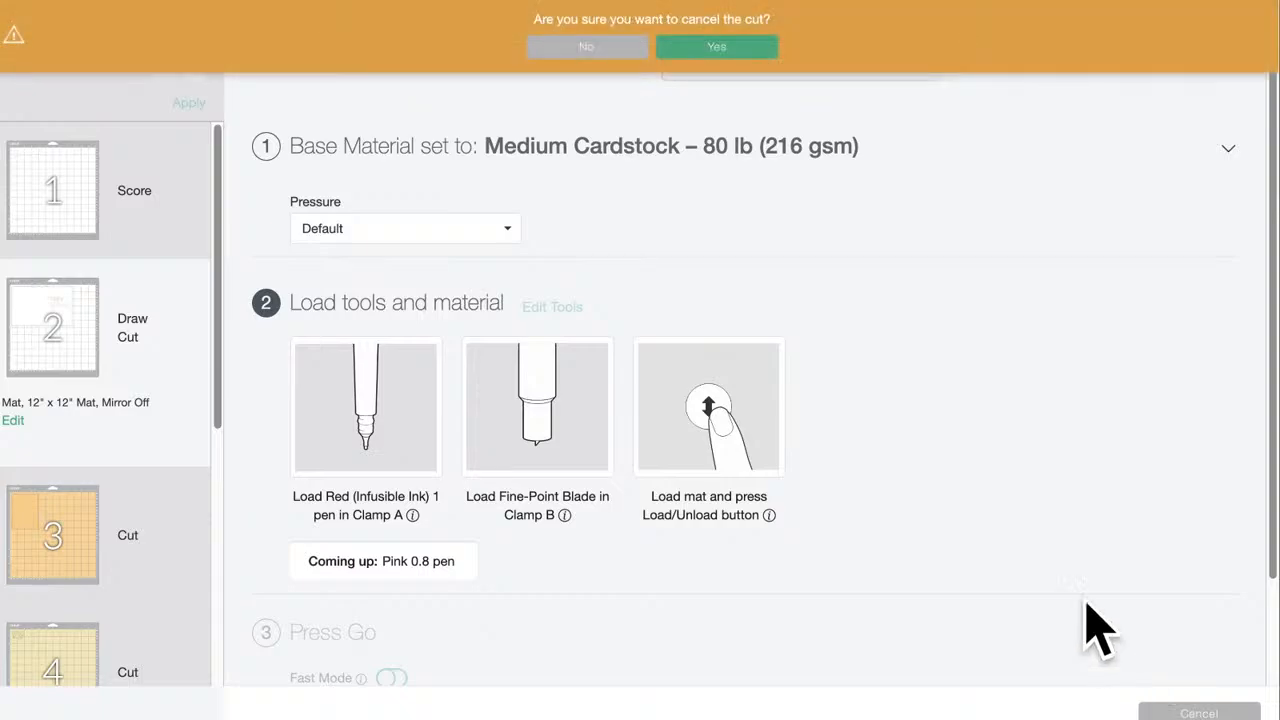
left_click(716, 47)
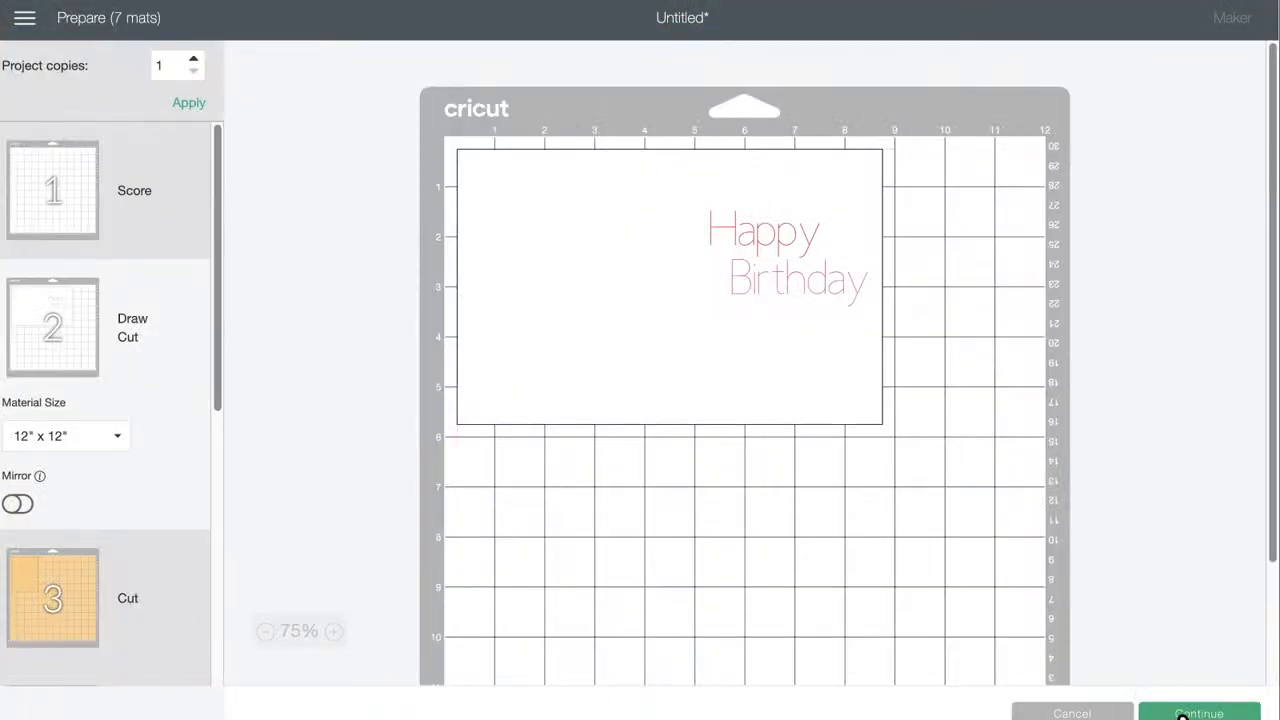
left_click(1104, 712)
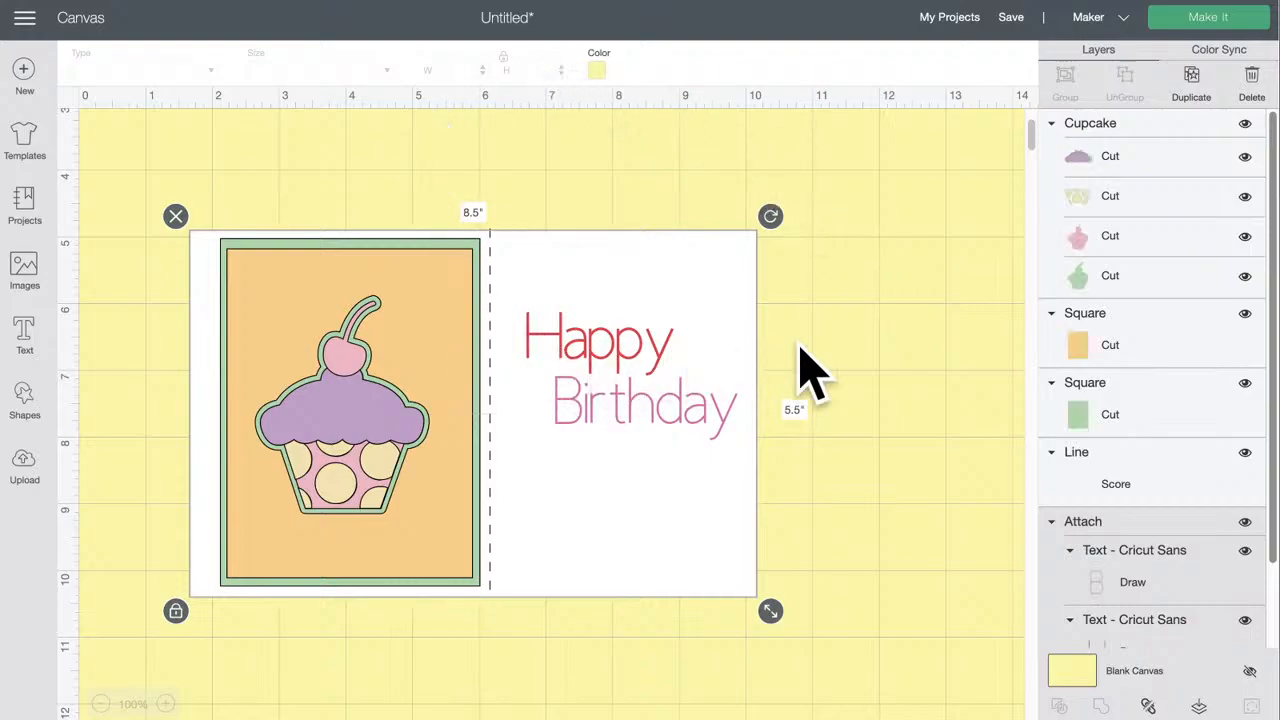
- Change the "Birthday" text's pen to C - Calligraphy (2.5mm) in Gold
left_click(1100, 588)
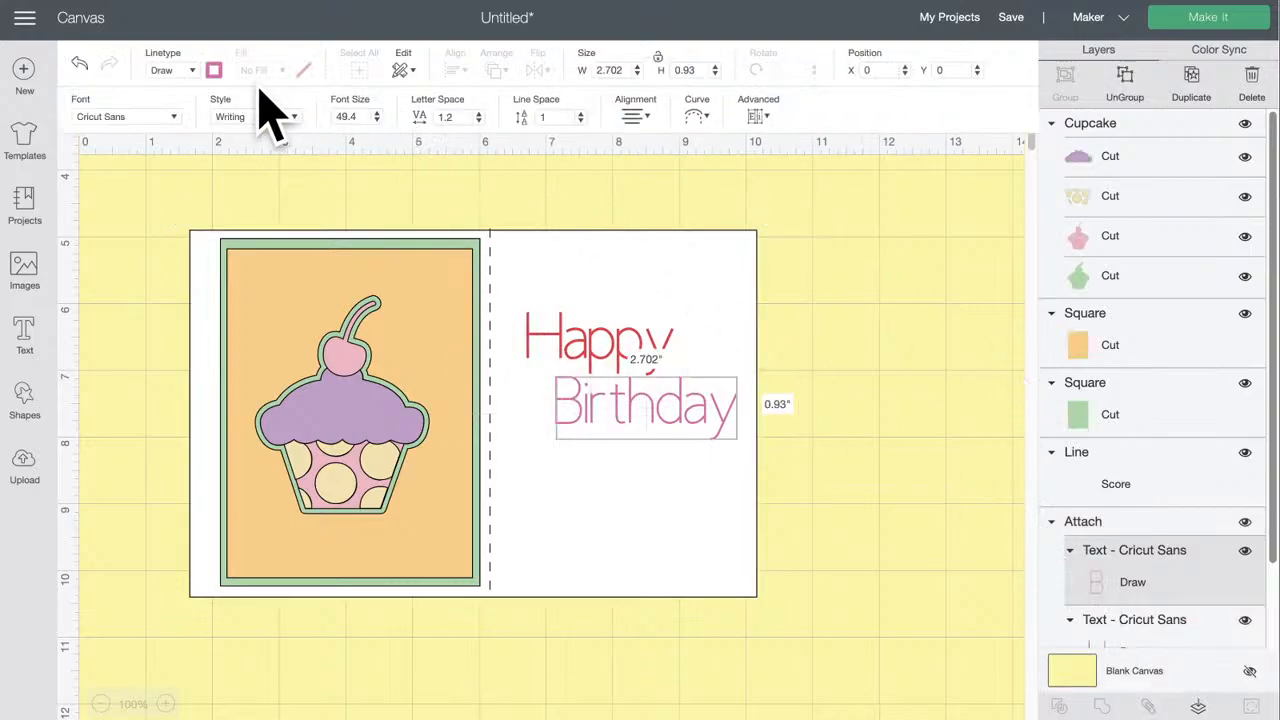
left_click(213, 71)
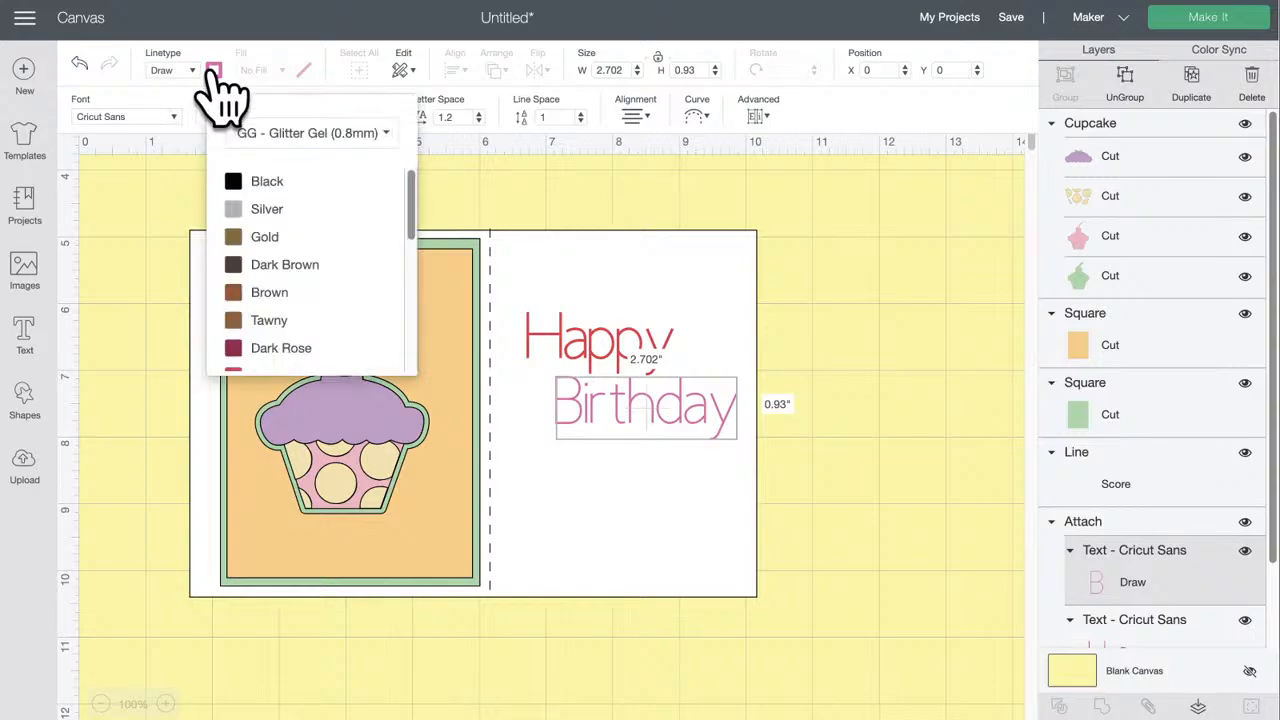
left_click(325, 138)
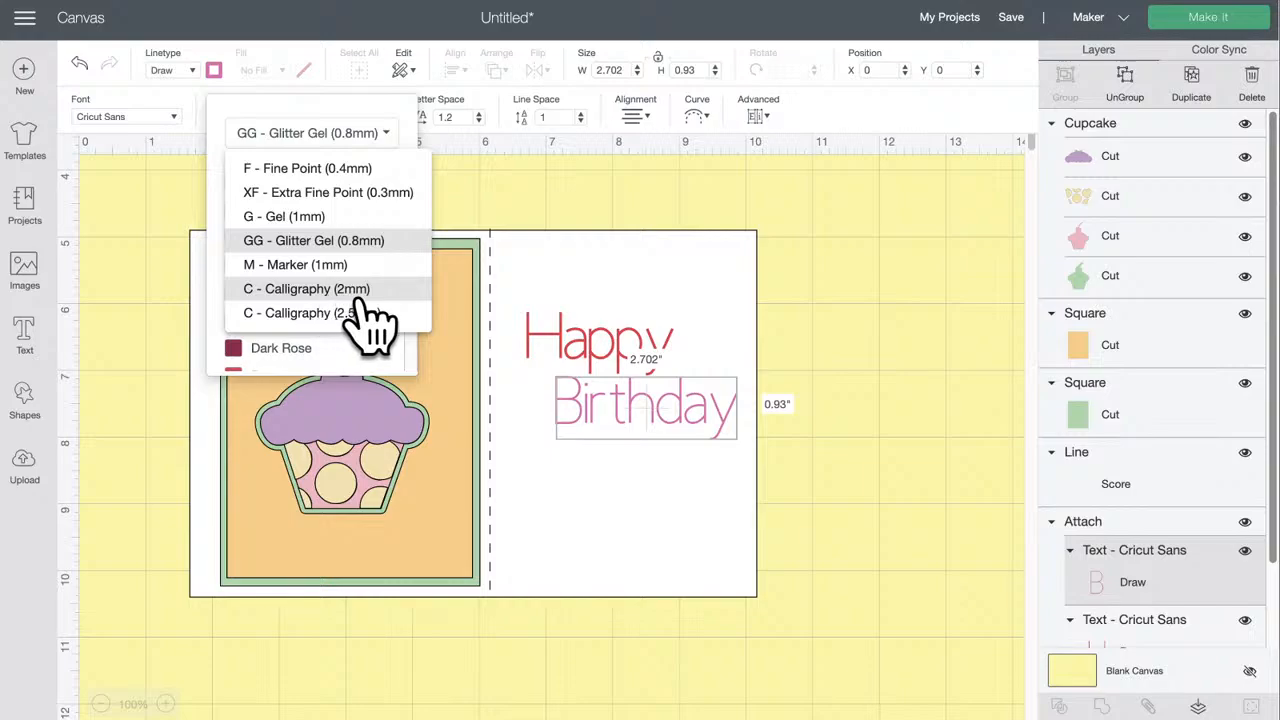
left_click(312, 316)
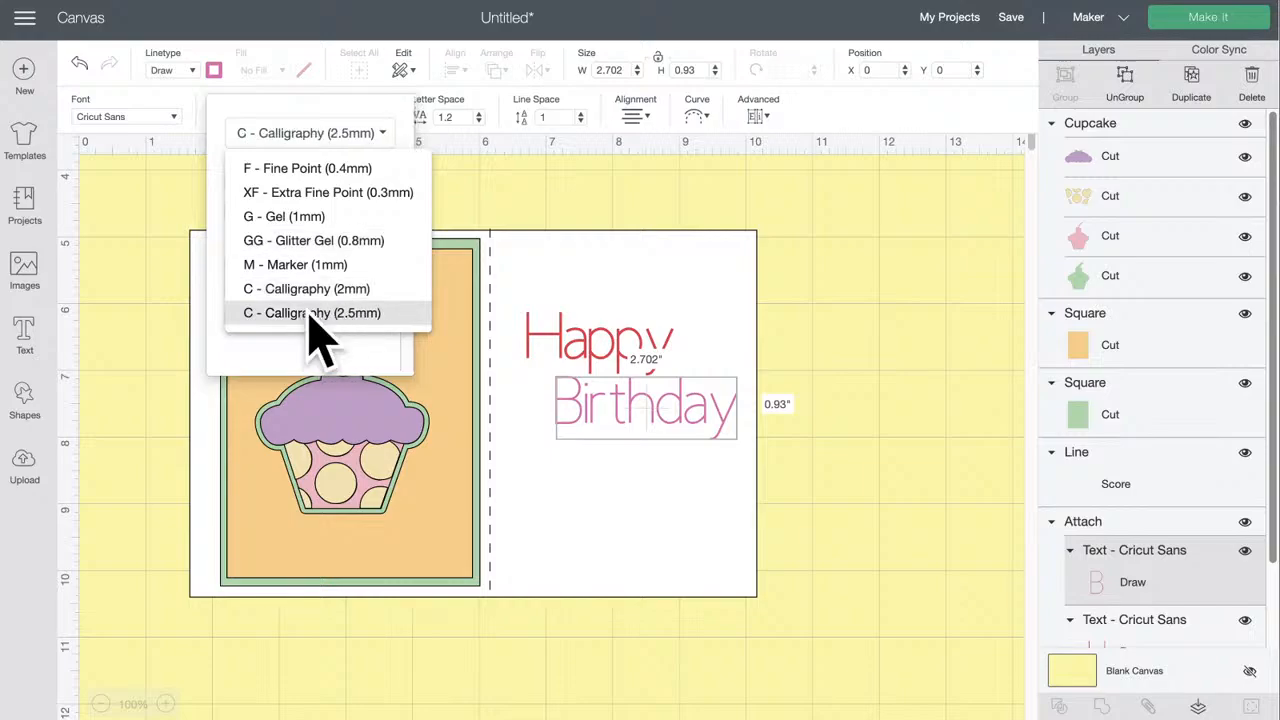
left_click(258, 211)
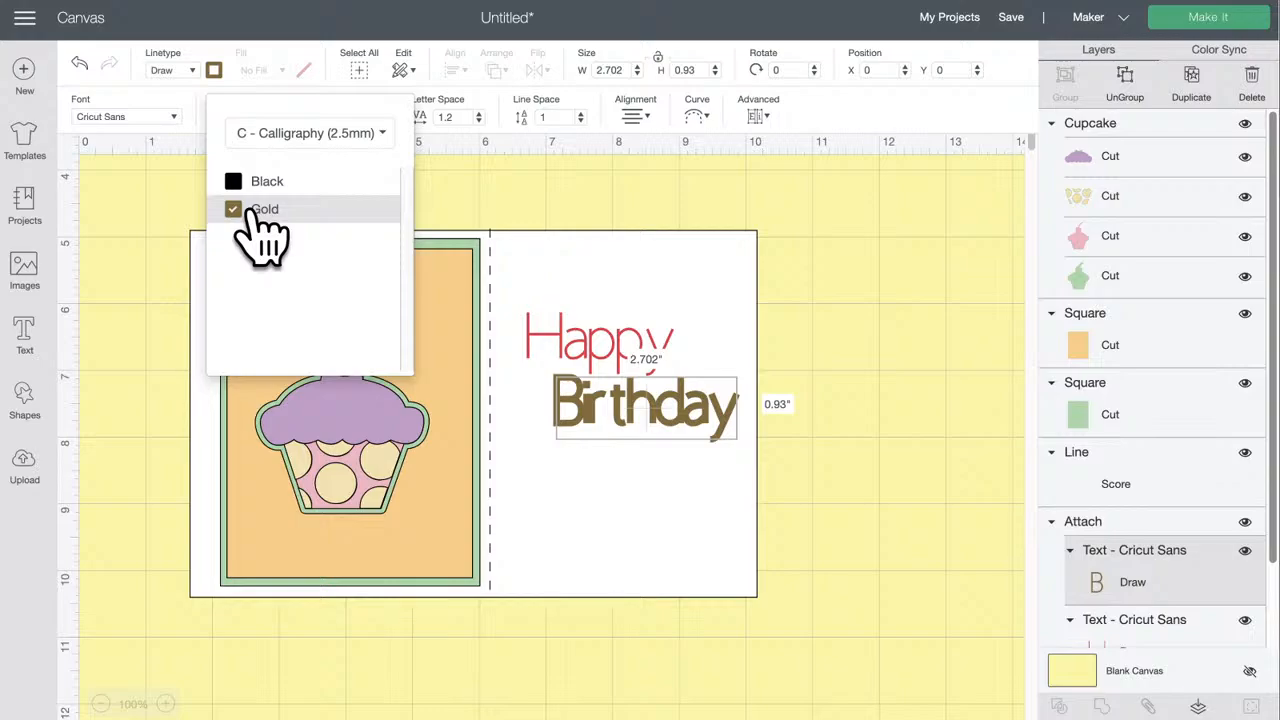
left_click(537, 351)
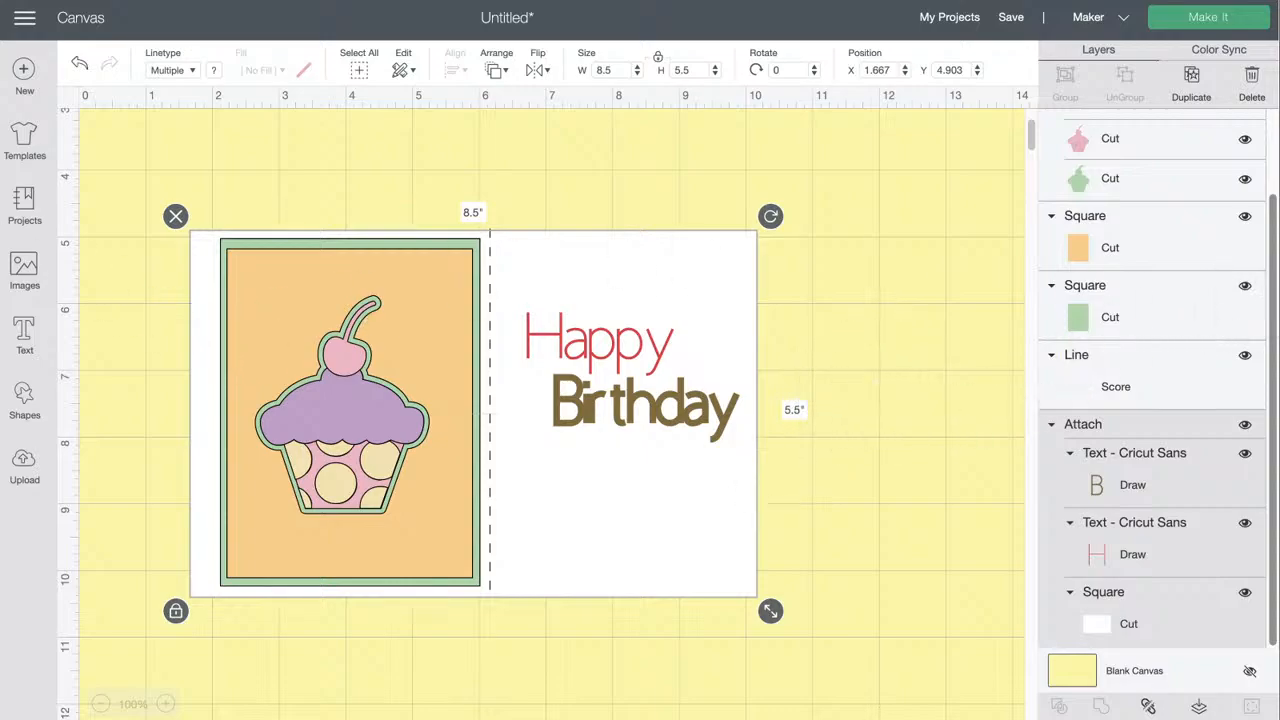
- Switch to the MelodyLaneInspired.com website and look over its home page sections
key("super+alt+Escape")
left_click_drag(697, 214, 523, 158)
mouse_move(702, 257)
left_mouse_down()
mouse_move(706, 378)
mouse_move(700, 243)
left_mouse_up()
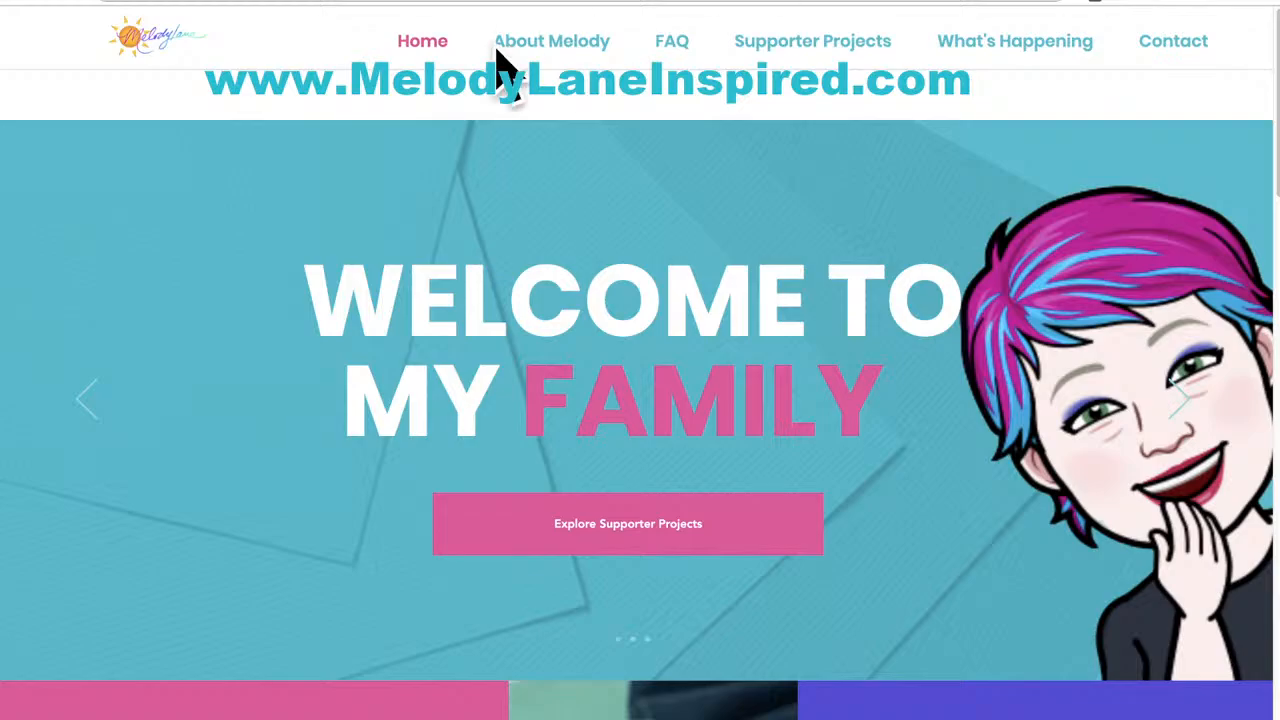
scroll(648, 195, "down", 15)
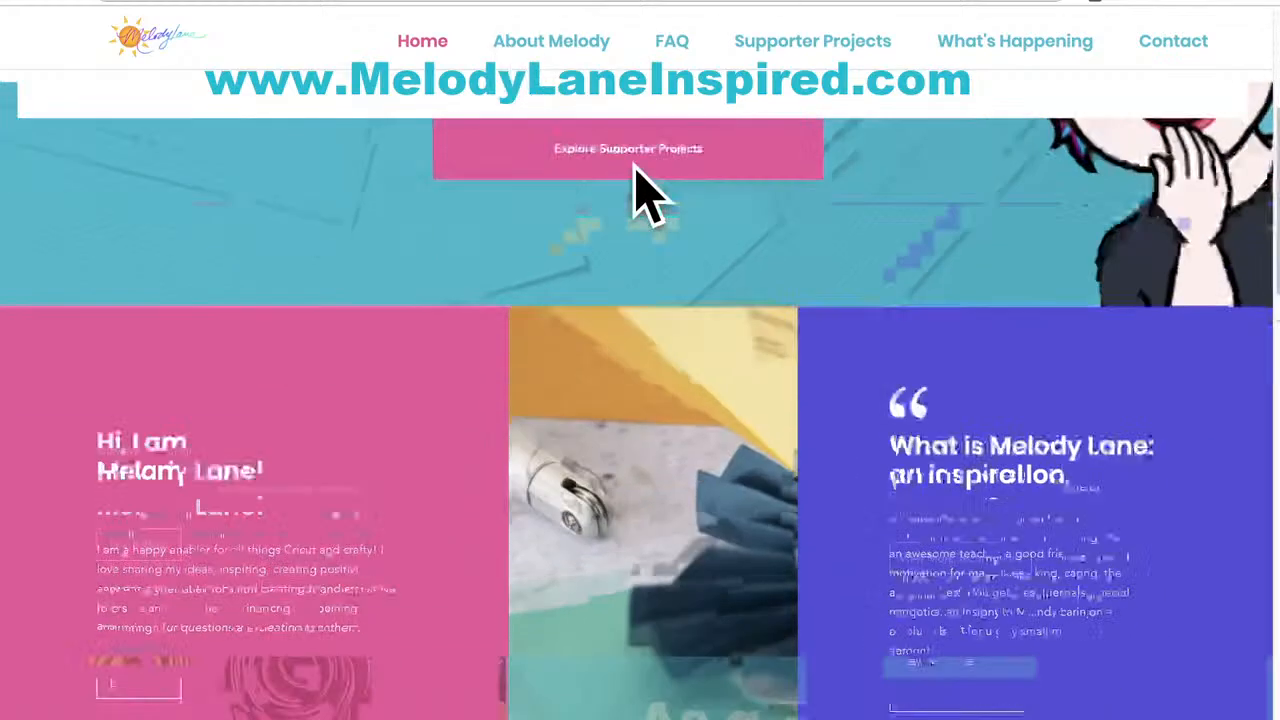
scroll(648, 195, "up", 3)
scroll(648, 195, "up", 8)
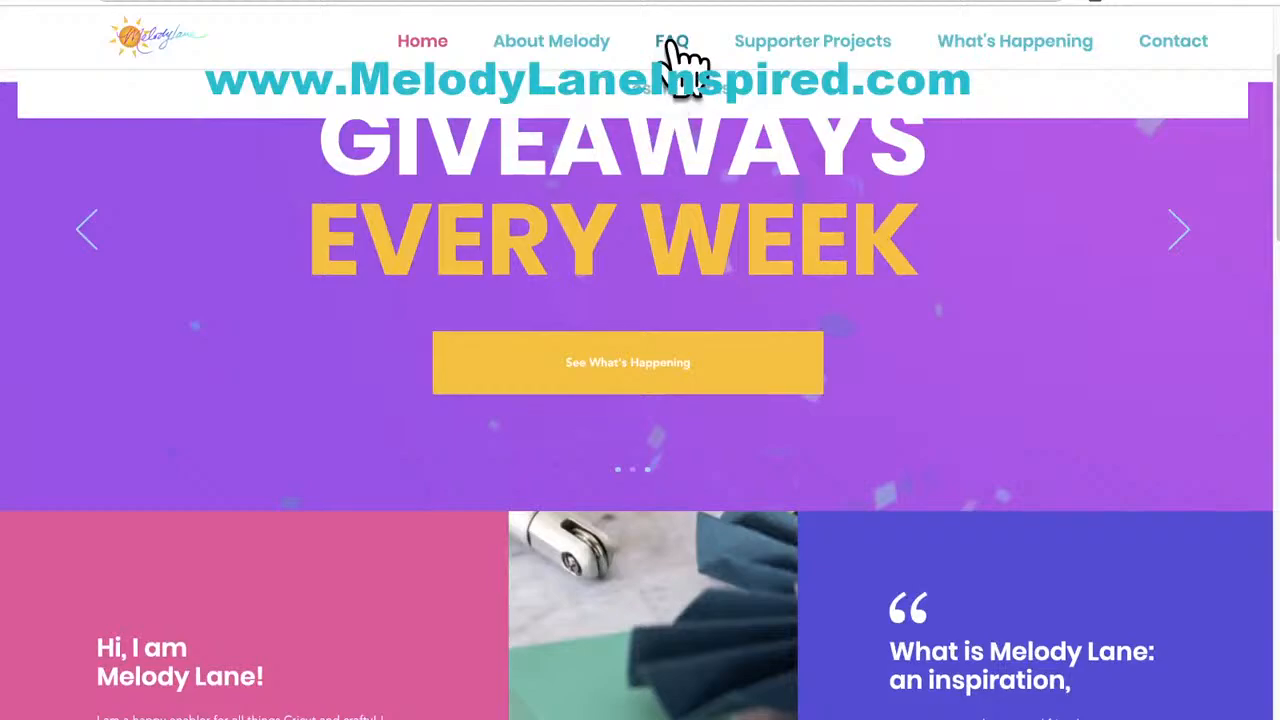
- Open the website's FAQ page and read the general answer on how to enter the weekly giveaway
left_click(722, 88)
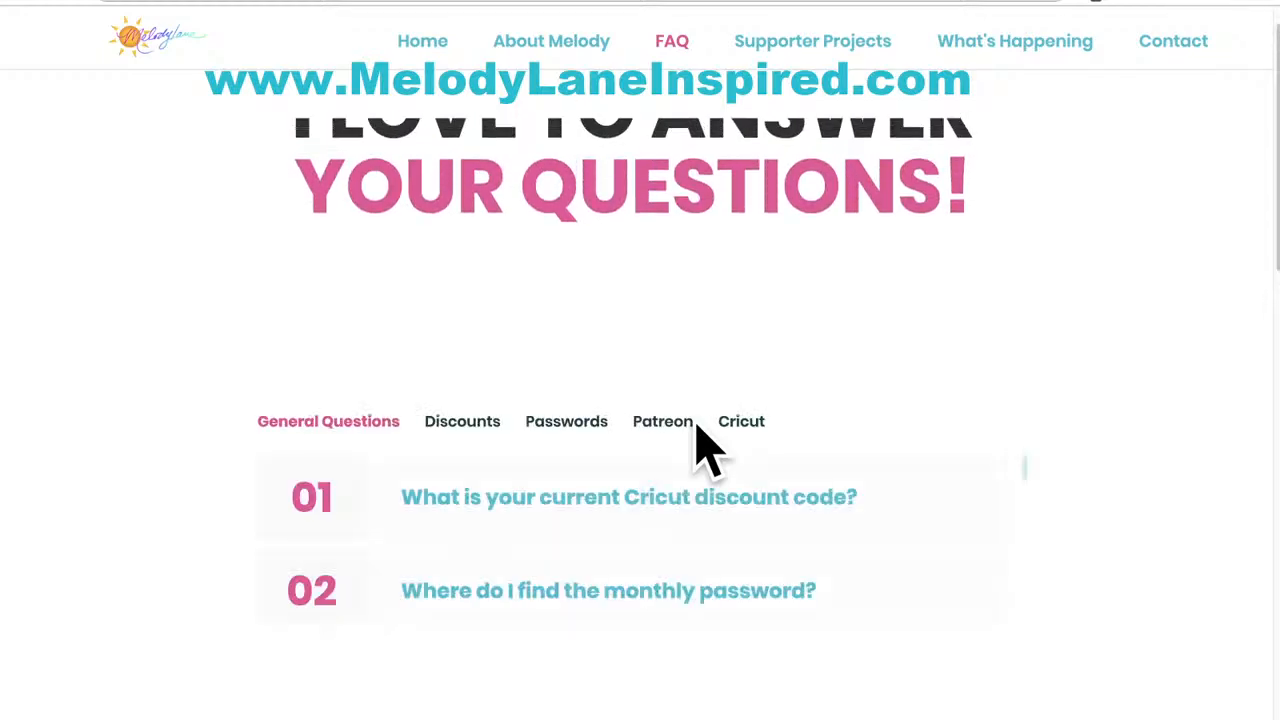
scroll(705, 450, "down", 5)
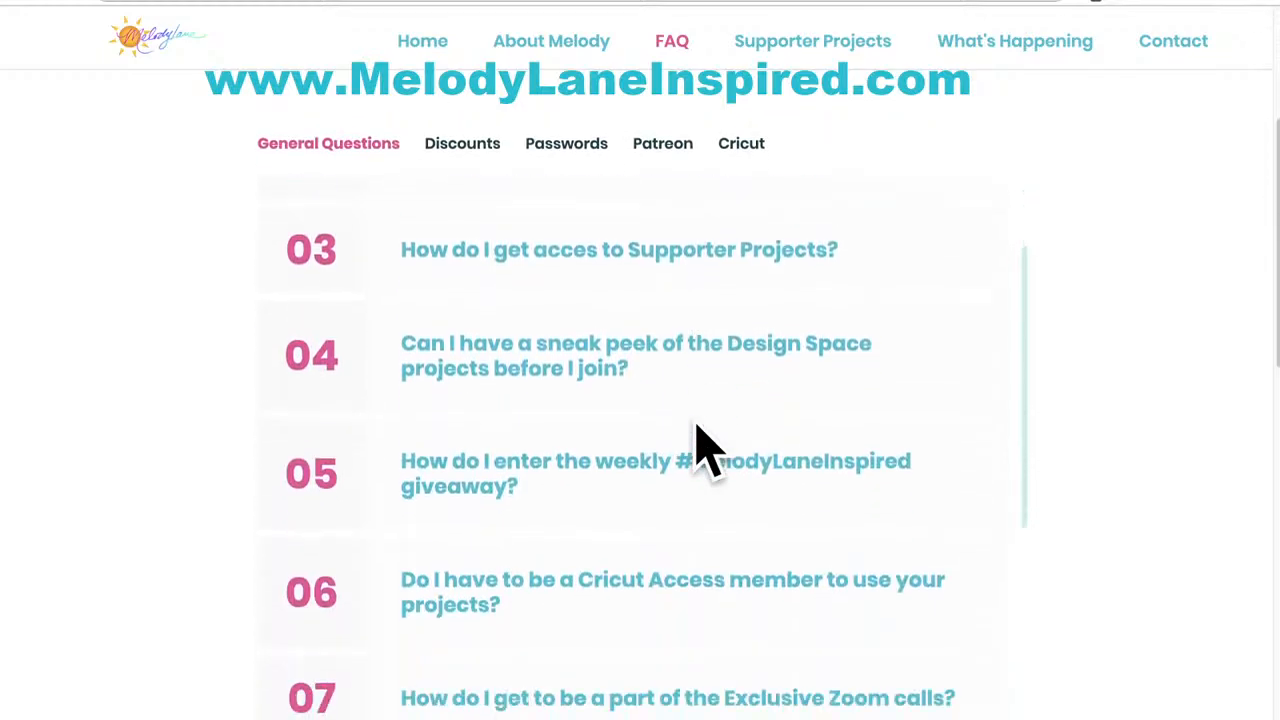
scroll(705, 450, "down", 1)
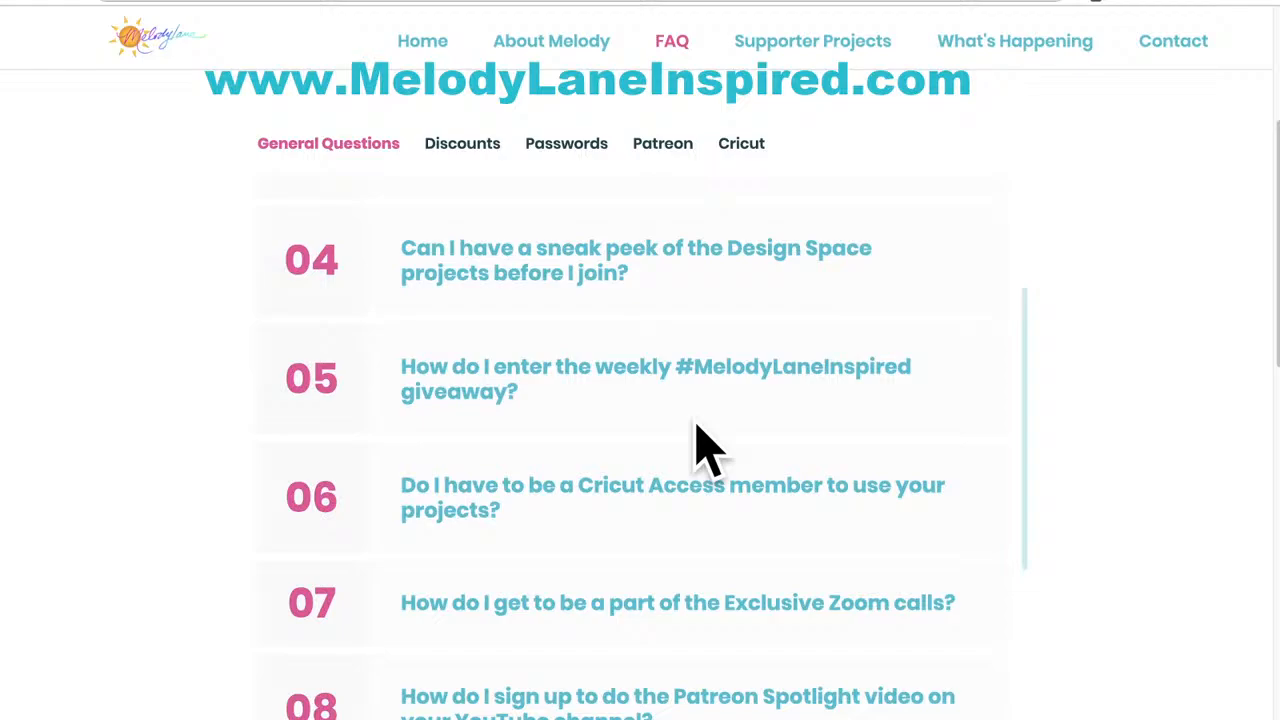
left_click(615, 420)
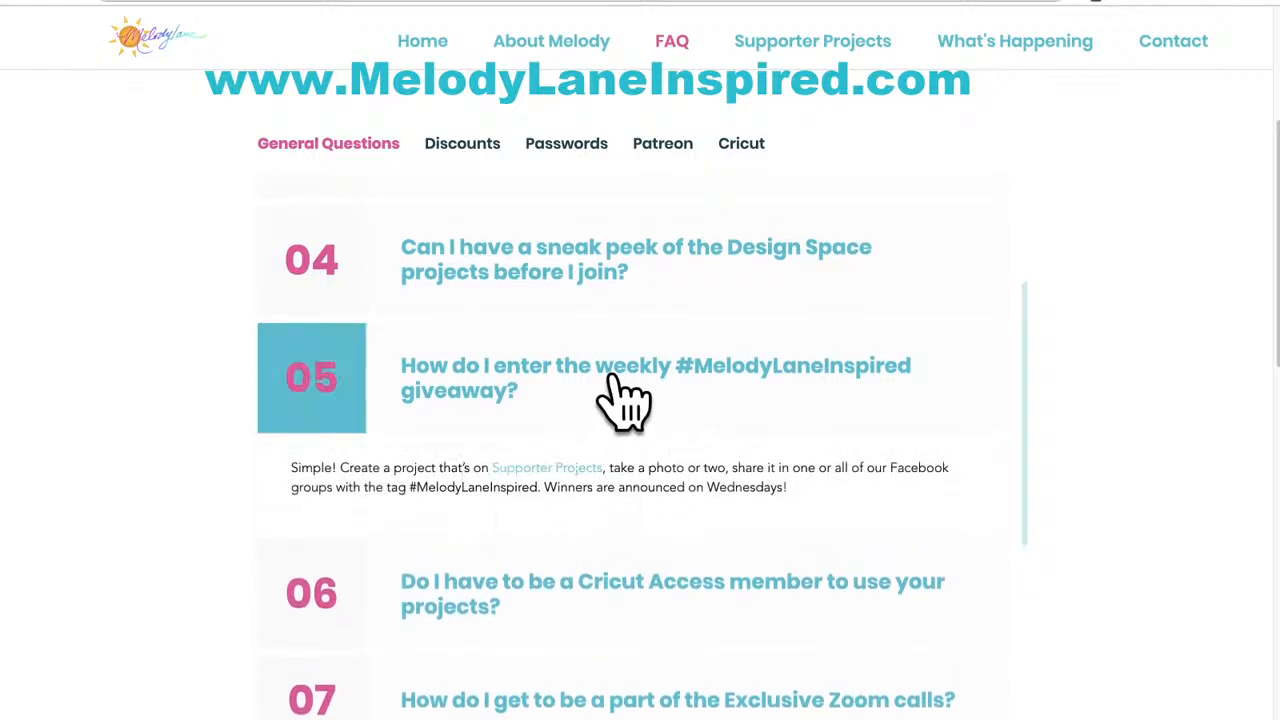
scroll(615, 395, "up", 3)
- Read the Cricut FAQ answers on the recommended machine, current coupon code, where to learn, and the recommended printer
left_click(741, 150)
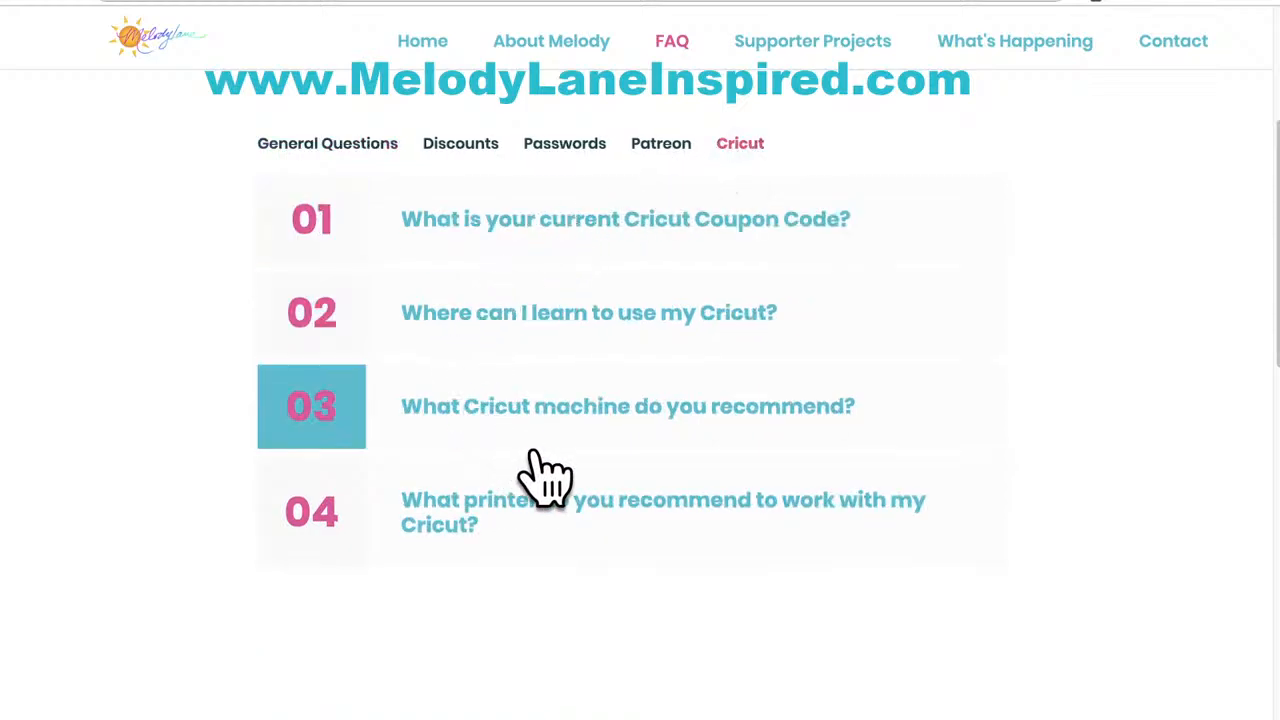
left_click(693, 428)
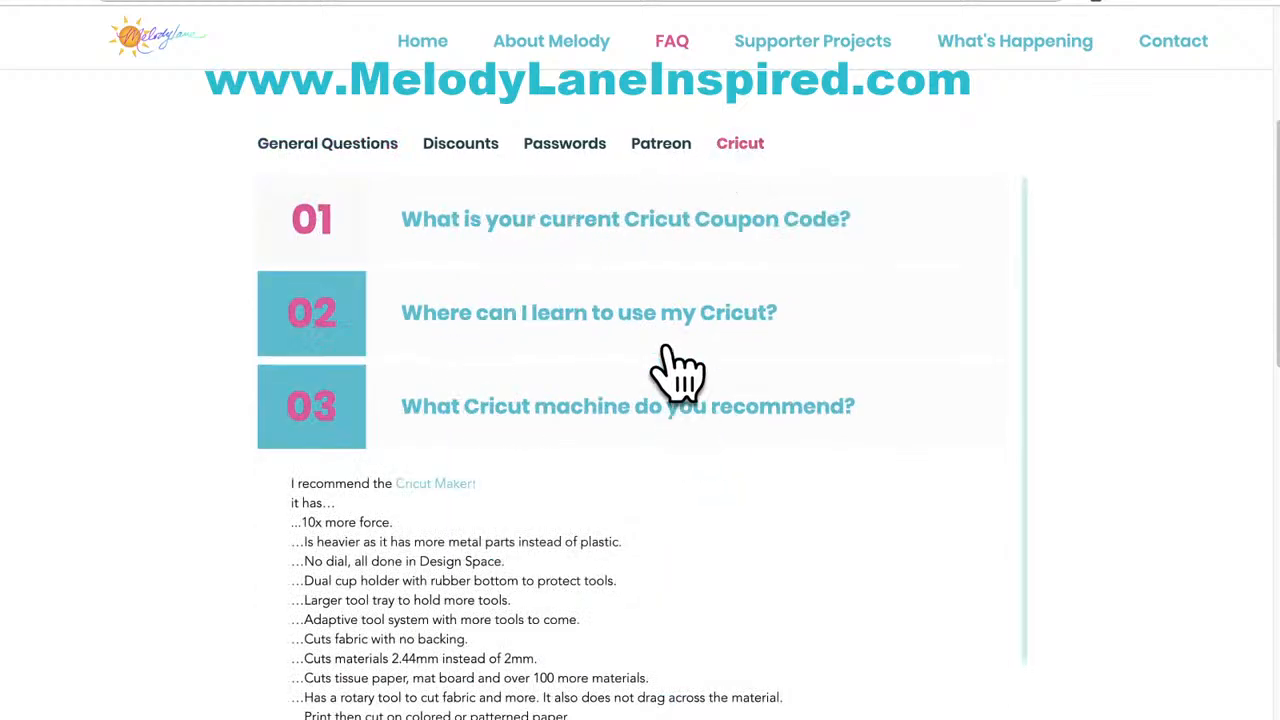
left_click(630, 252)
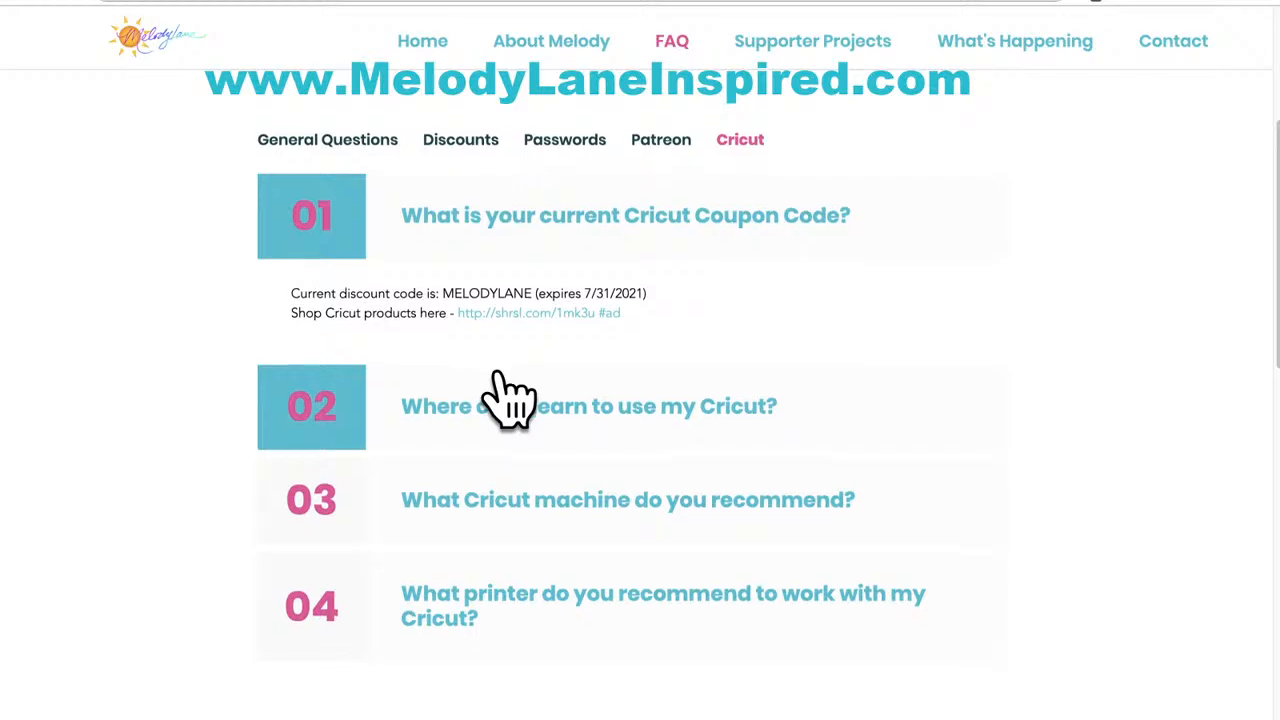
scroll(510, 400, "down", 3)
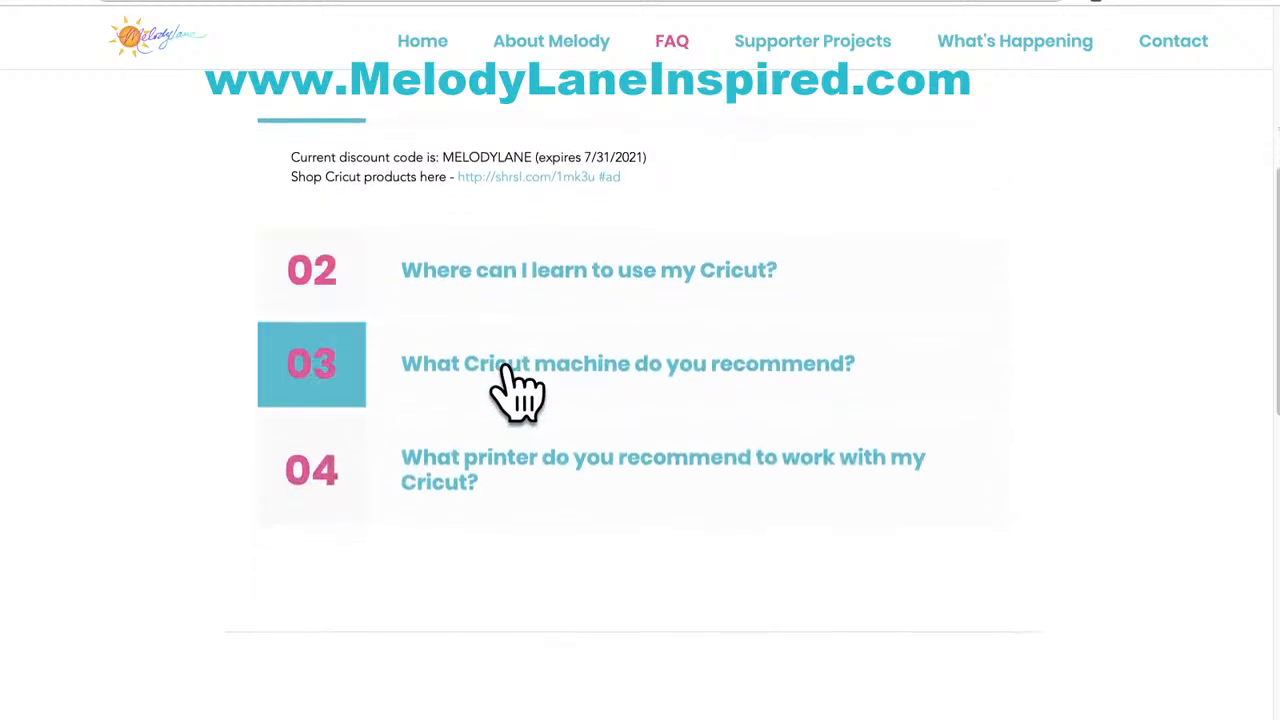
left_click(527, 298)
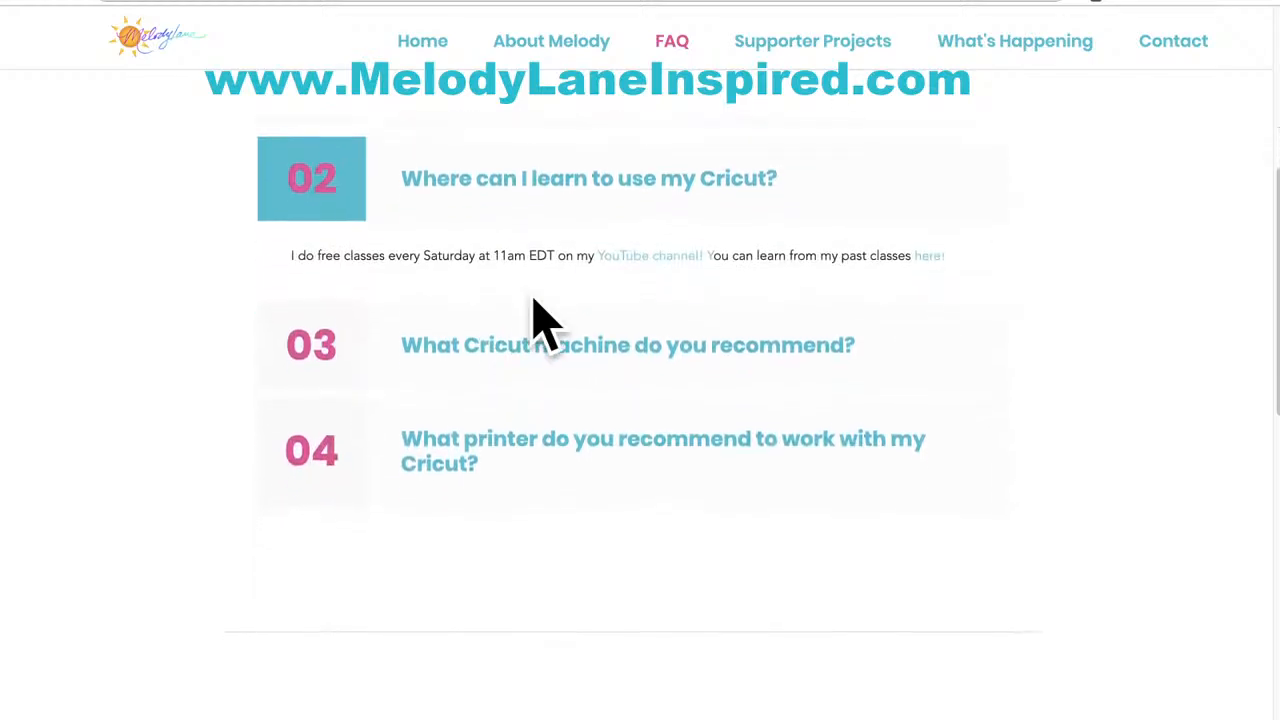
left_click(553, 476)
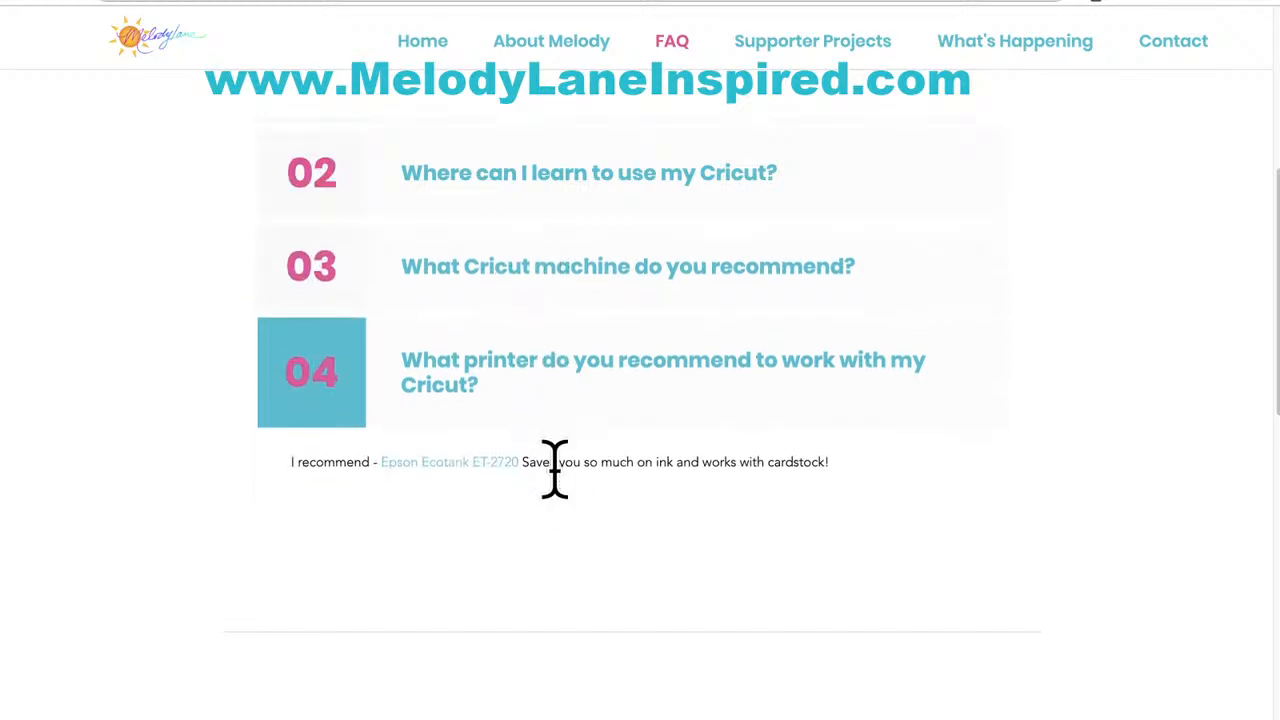
scroll(557, 357, "up", 5)
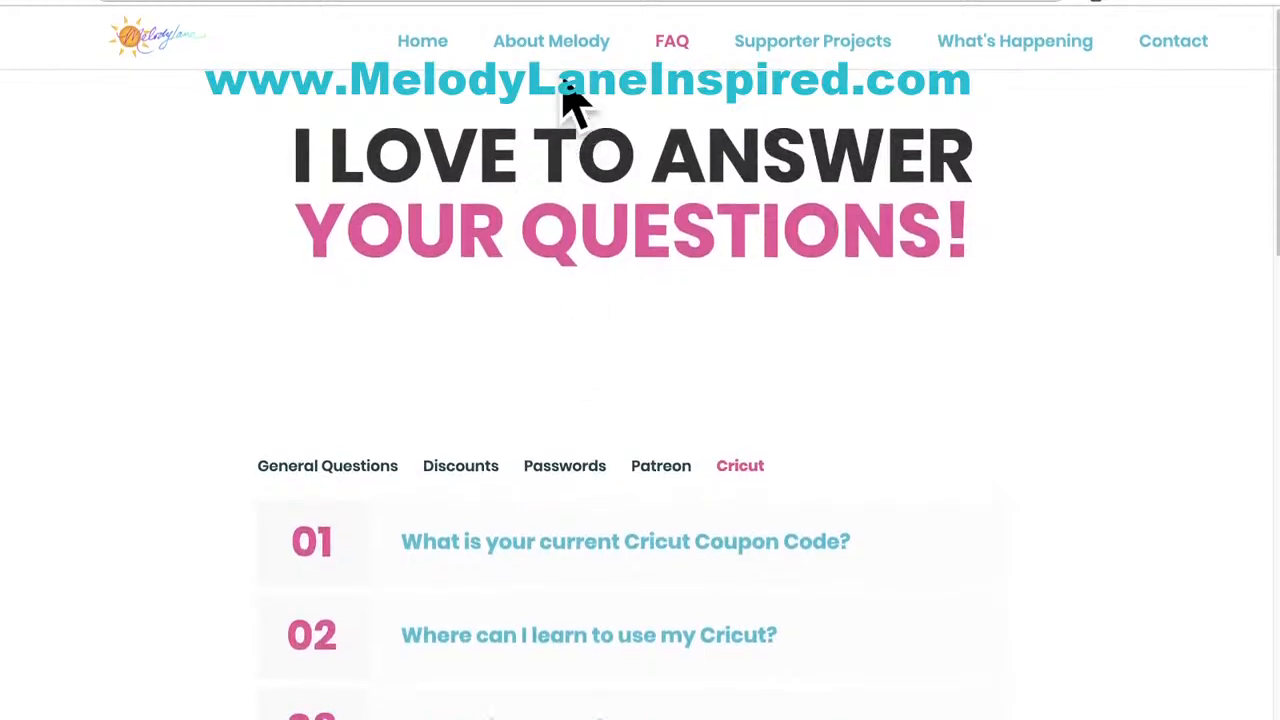
- Open the website's about page and review the introduction, craft room photos and affiliate stores
left_click(549, 45)
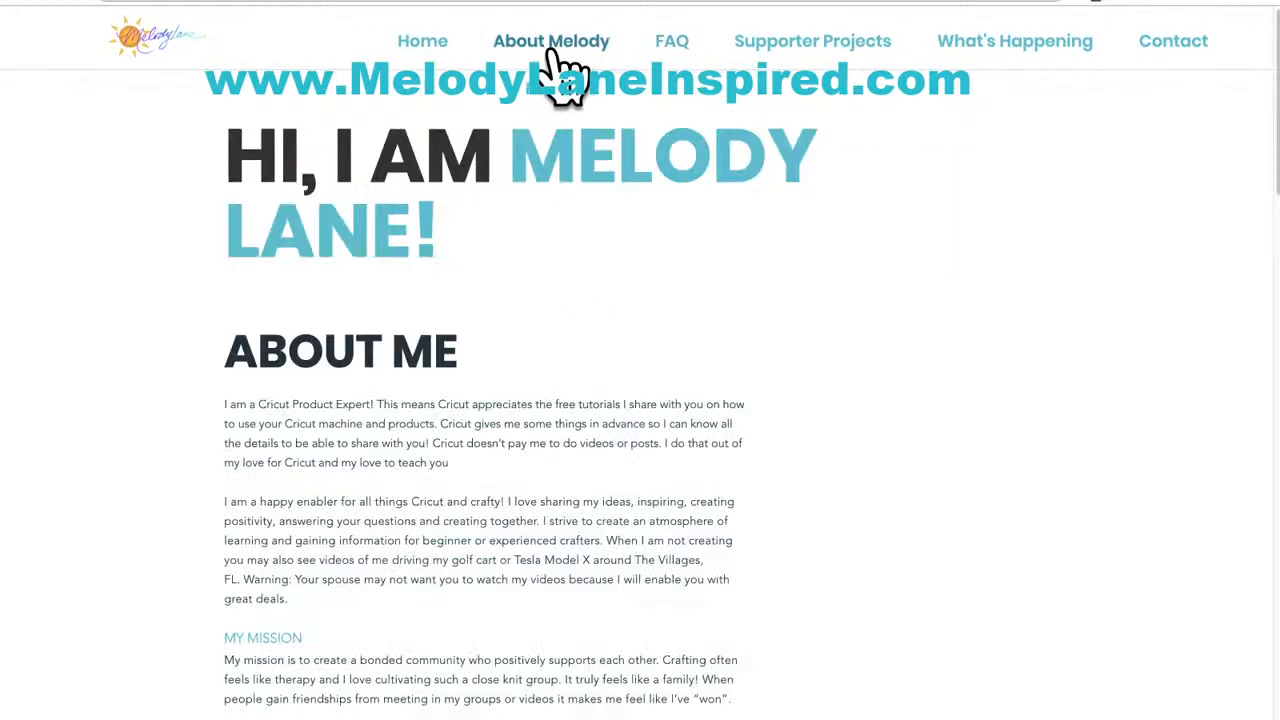
scroll(520, 480, "down", 3)
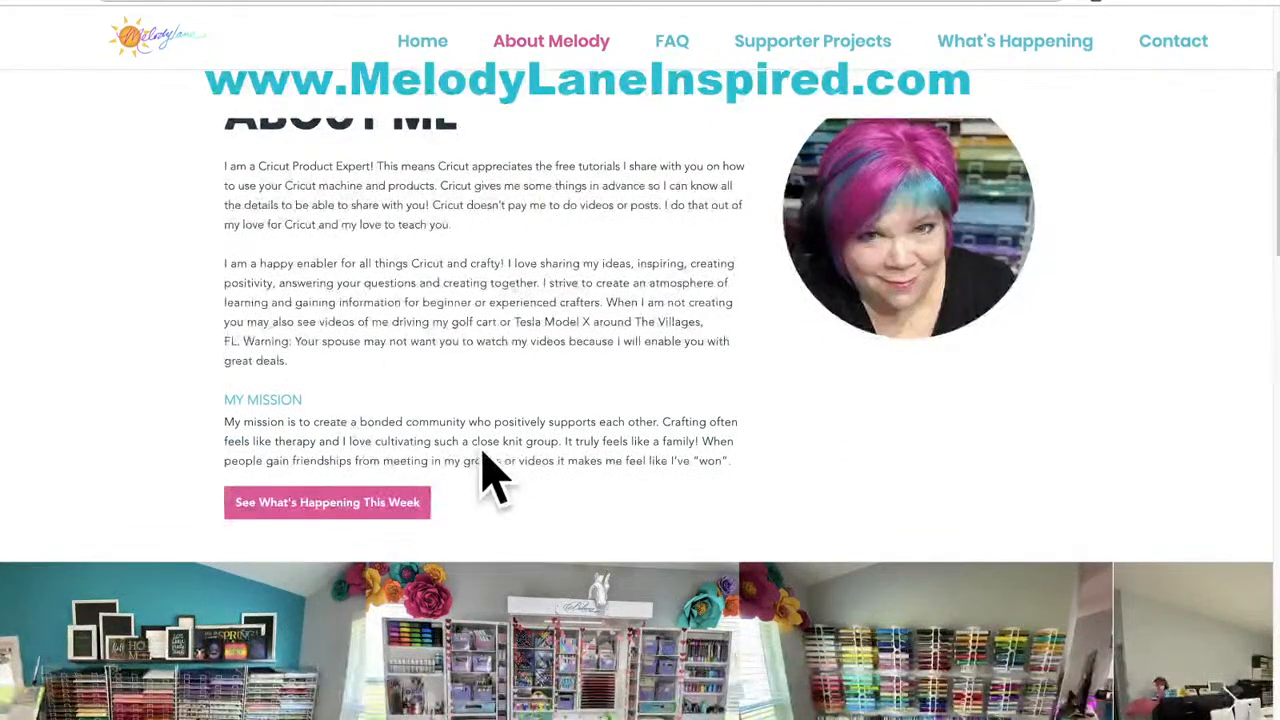
scroll(500, 458, "down", 6)
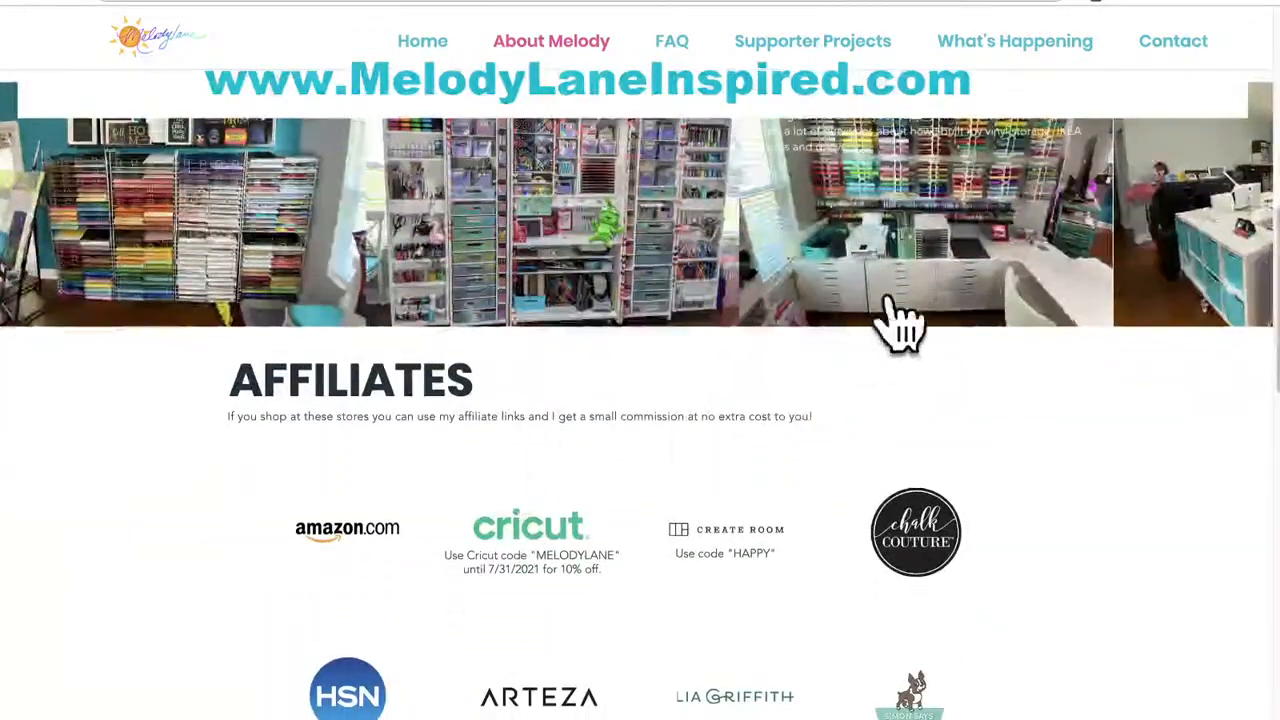
scroll(920, 272, "up", 2)
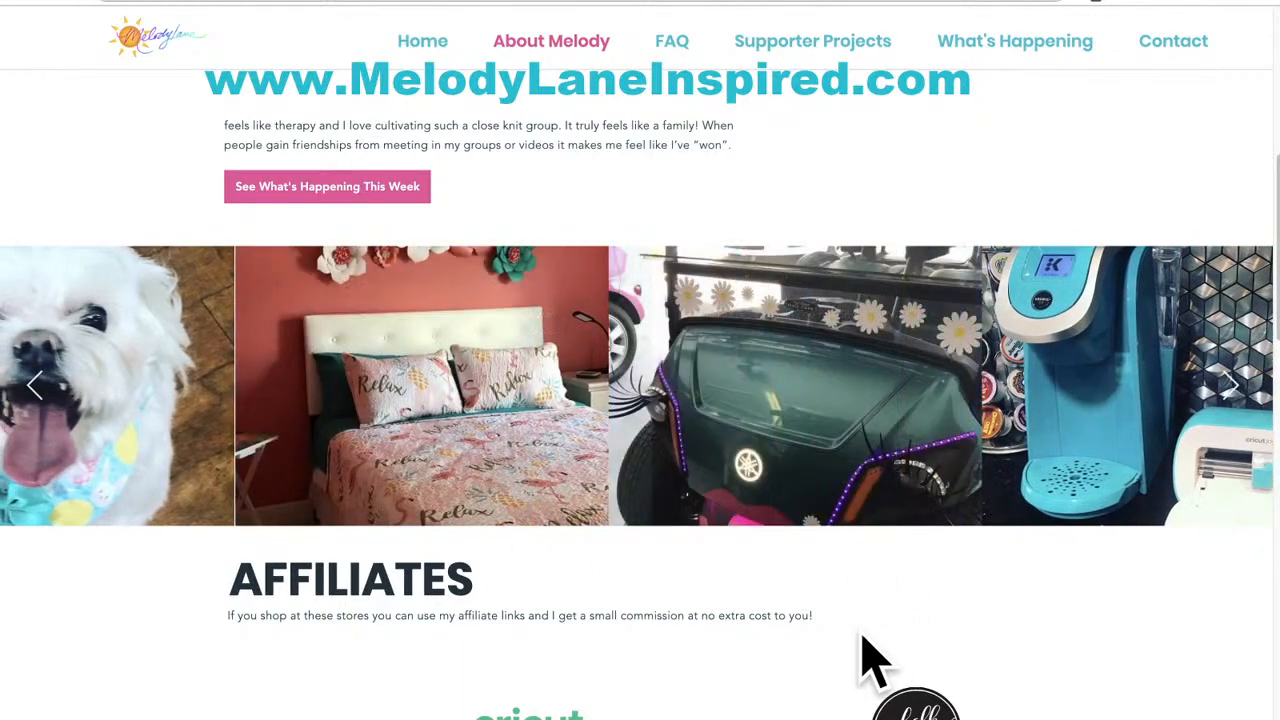
scroll(702, 612, "down", 3)
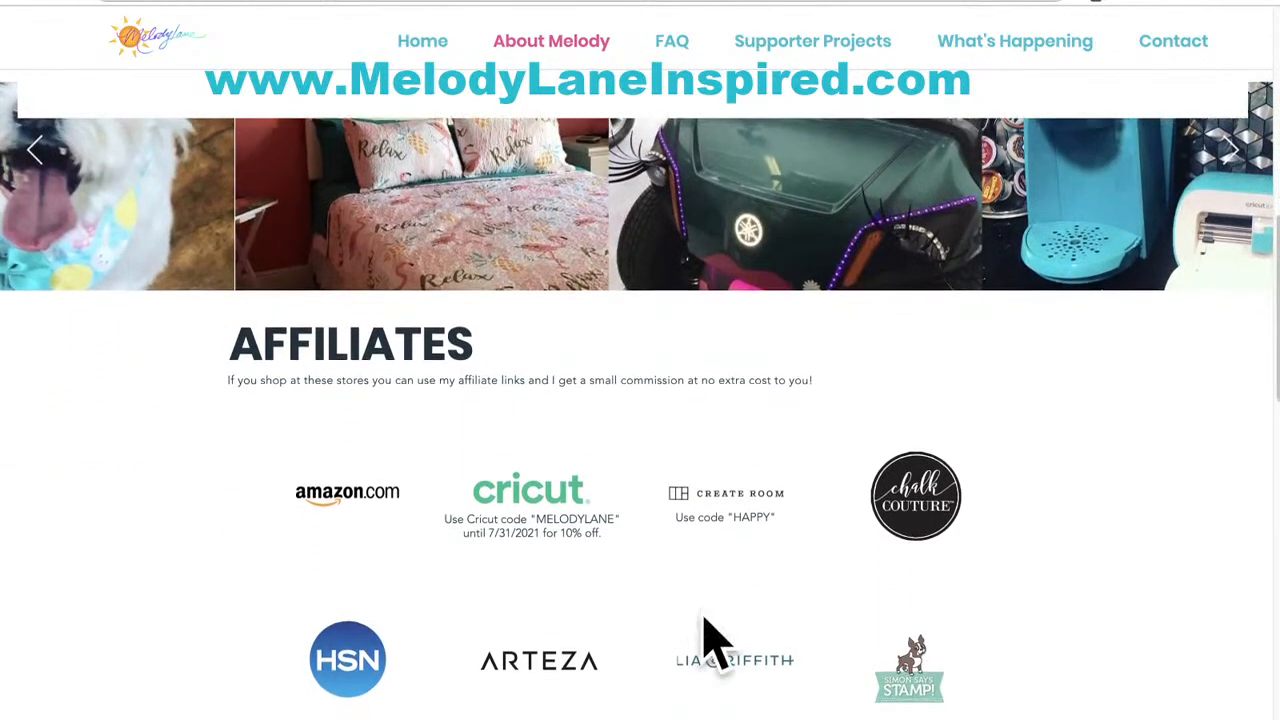
scroll(705, 640, "down", 1)
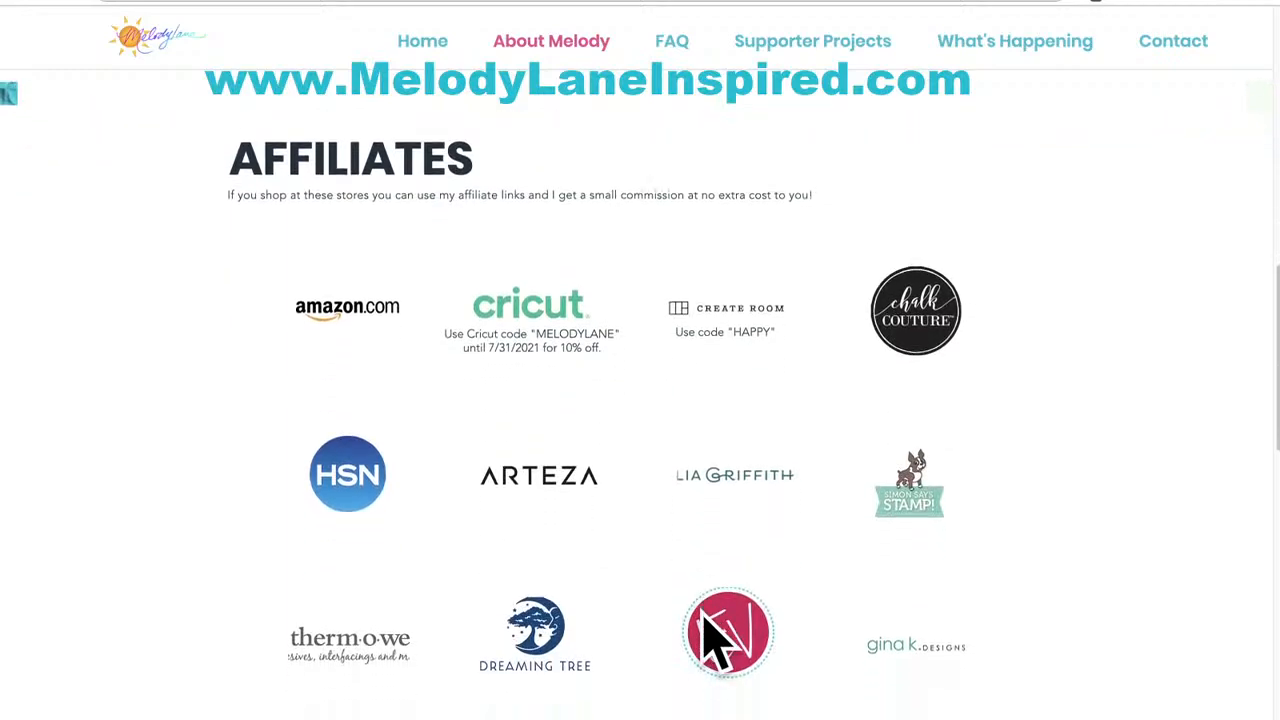
scroll(704, 617, "down", 1)
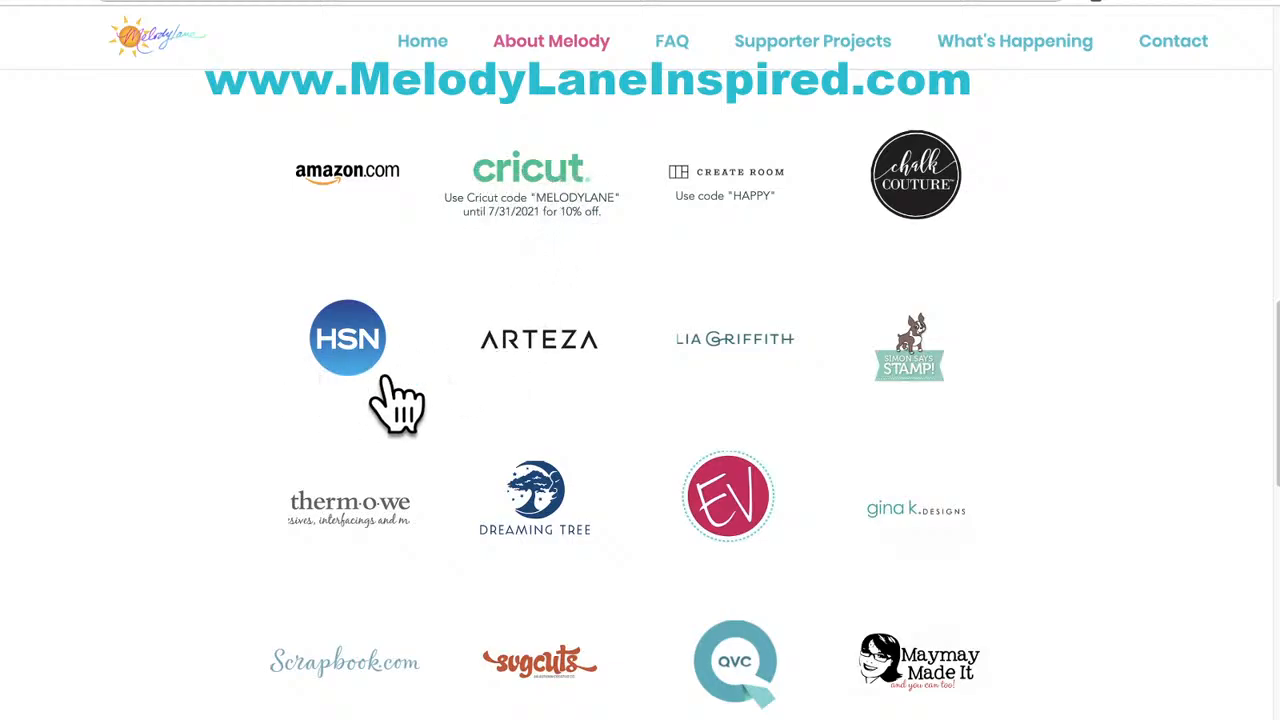
scroll(506, 445, "down", 1)
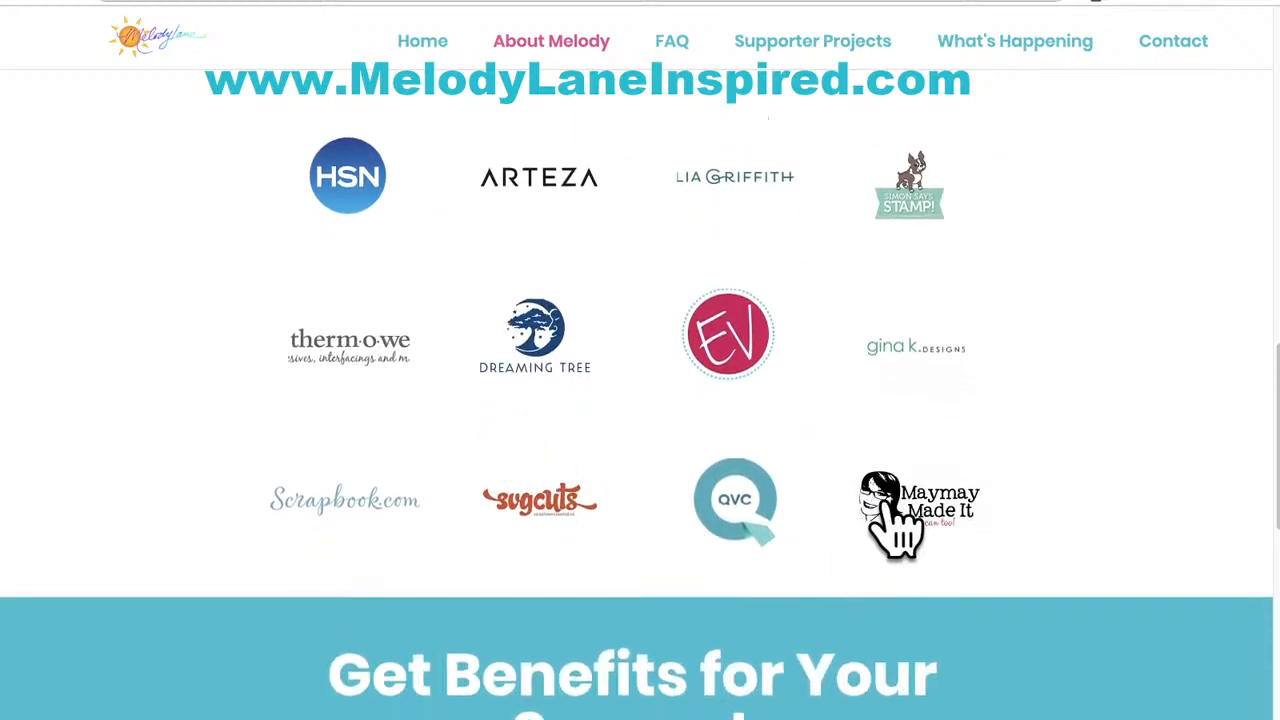